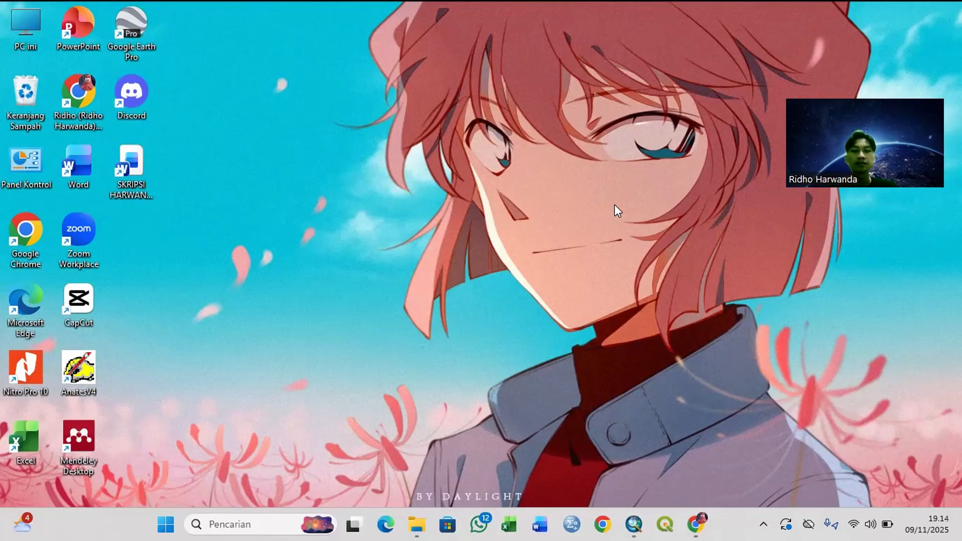
# Step: Create a folder named "Tutorial PL Kobum" inside the author's own Peta folder under Dokumen
pyautogui.click(416, 524)
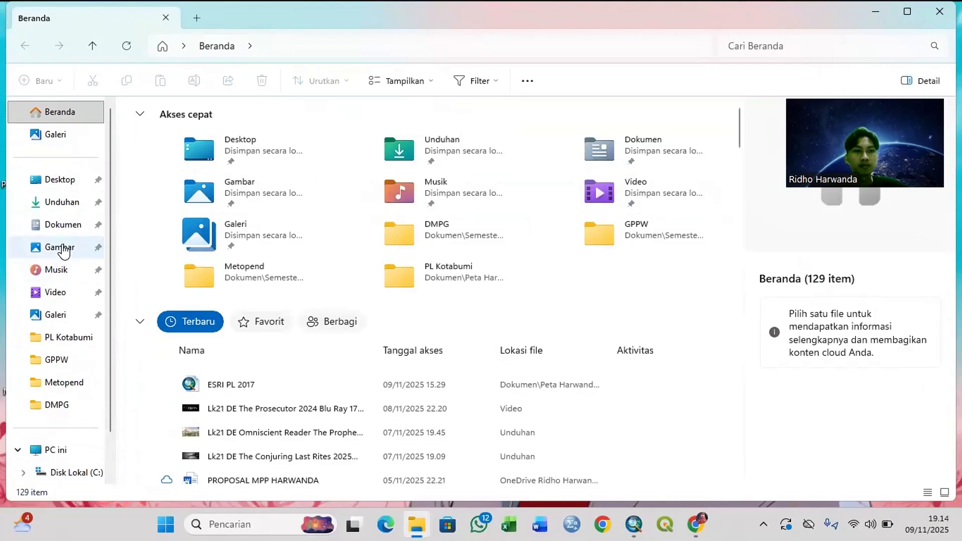
pyautogui.click(60, 230)
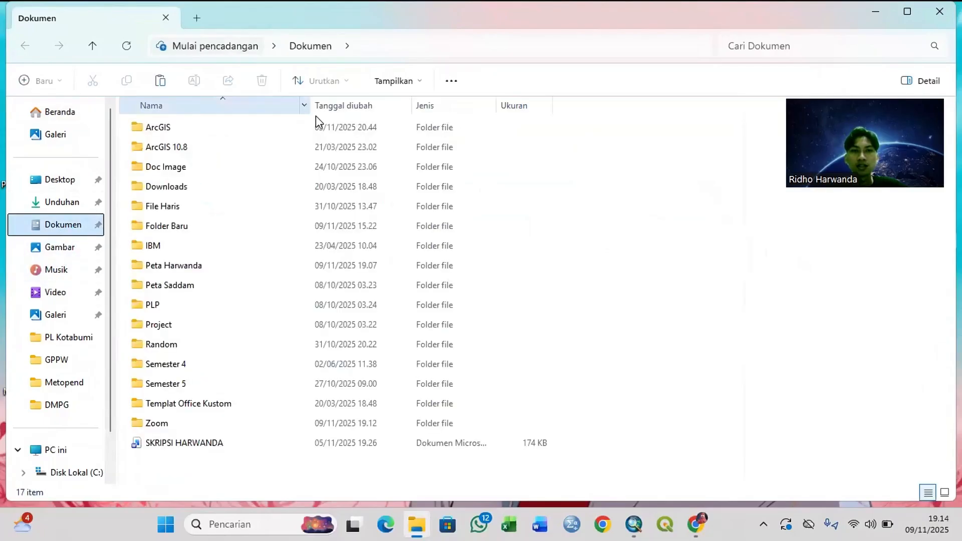
pyautogui.doubleClick(206, 265)
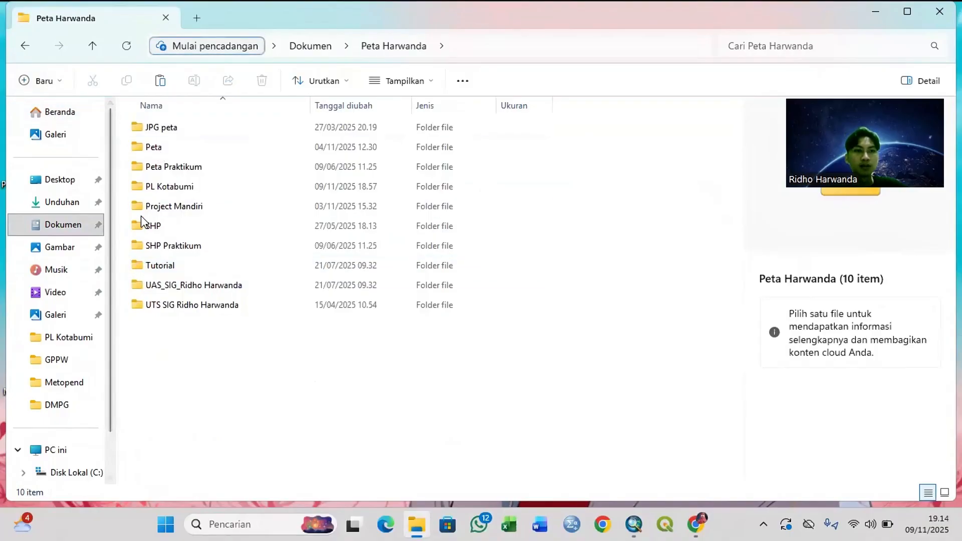
pyautogui.click(39, 81)
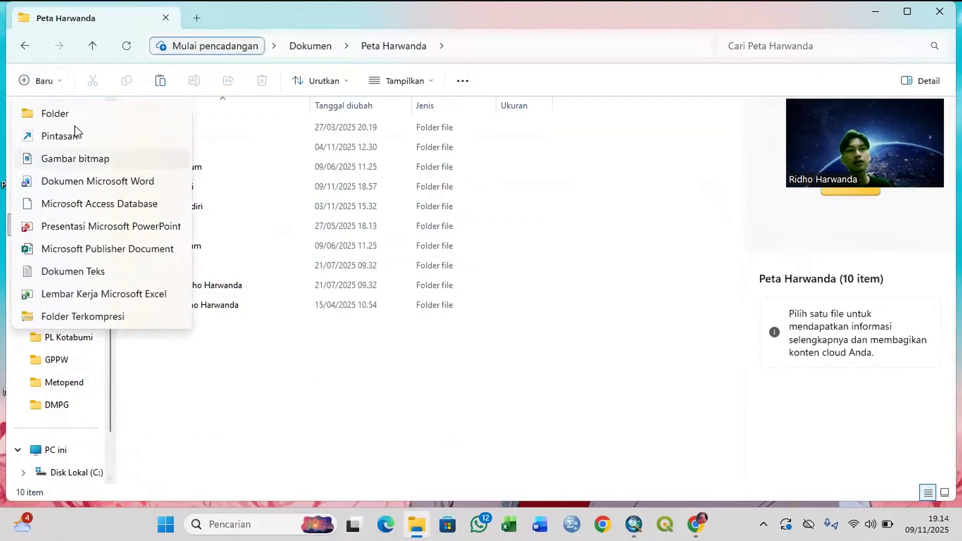
pyautogui.click(55, 113)
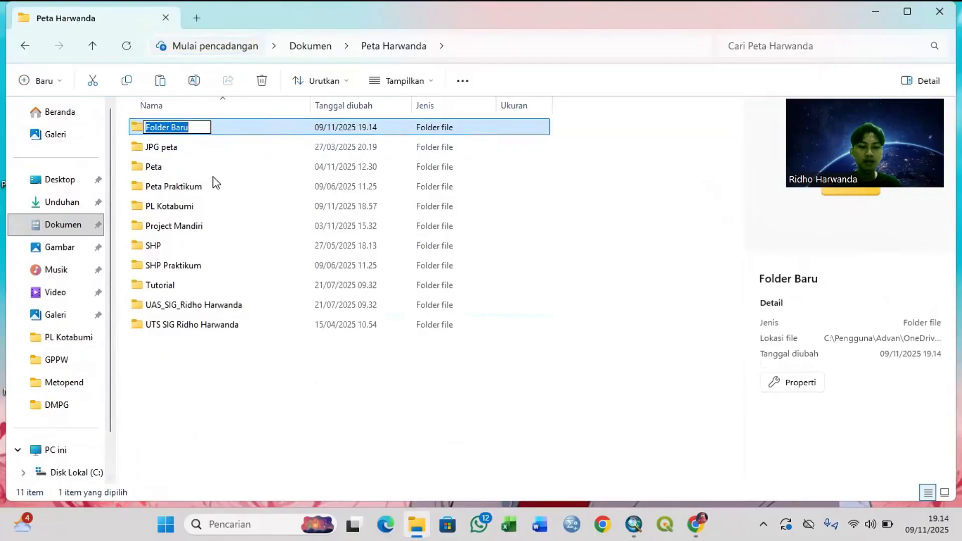
pyautogui.write('Tu')
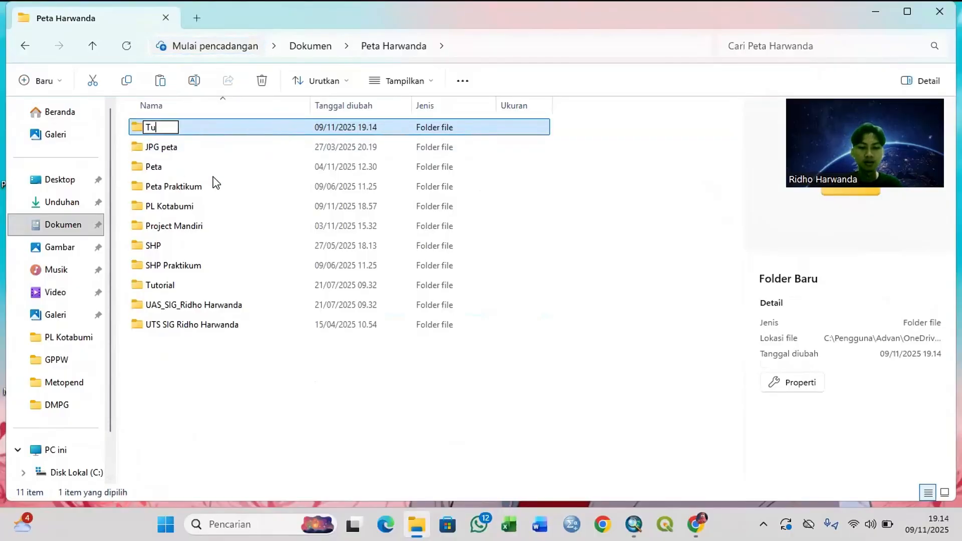
pyautogui.write('torial ')
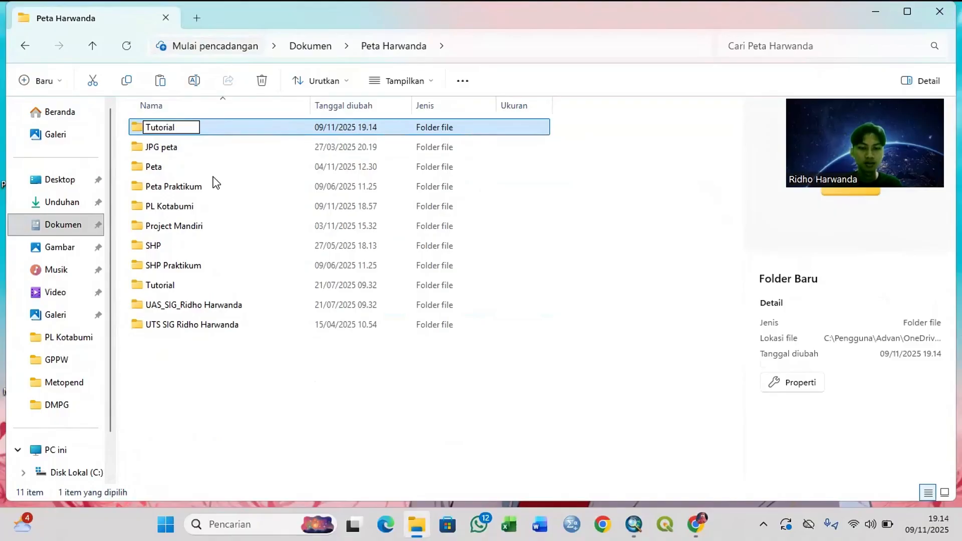
pyautogui.write('PL Kobum')
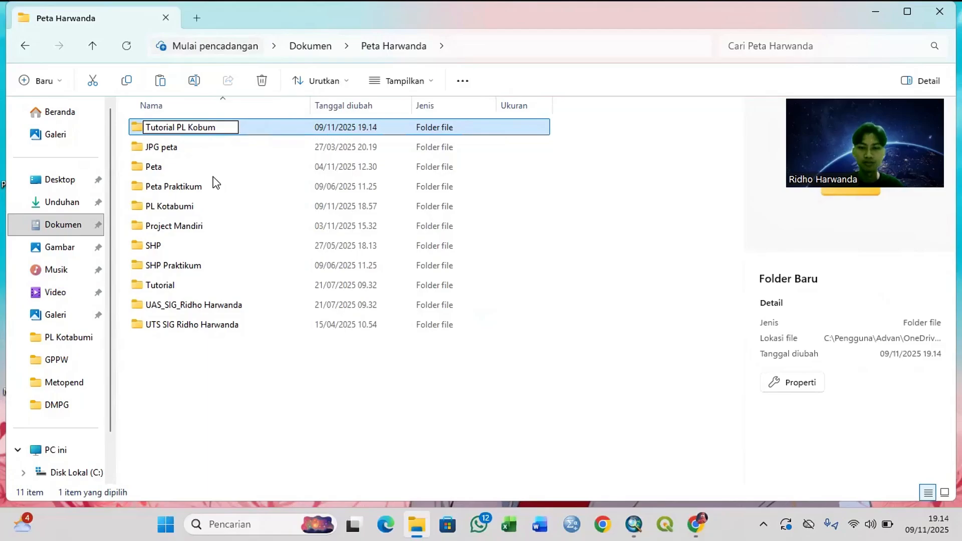
pyautogui.press('Return')
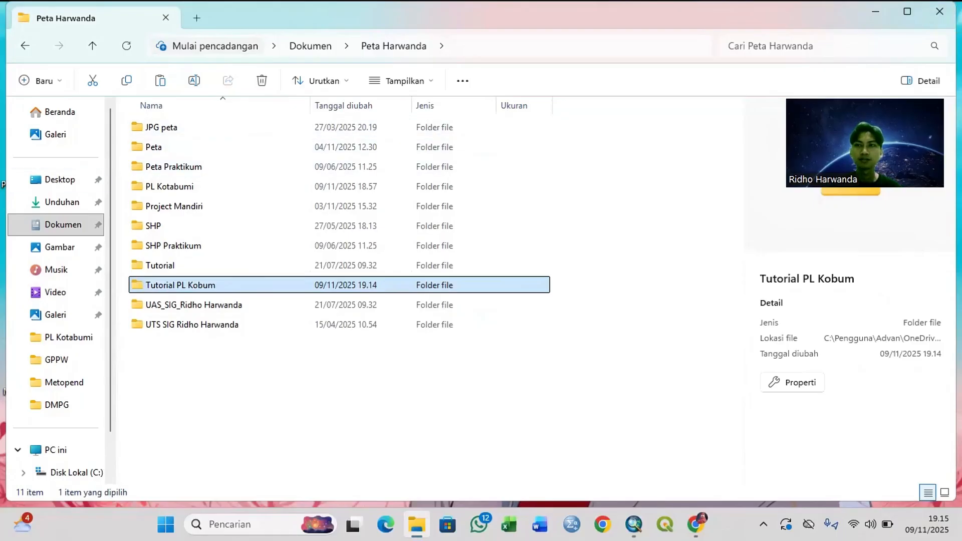
# Step: Close the file window and switch to Chrome
pyautogui.hotkey('alt', 'F4')
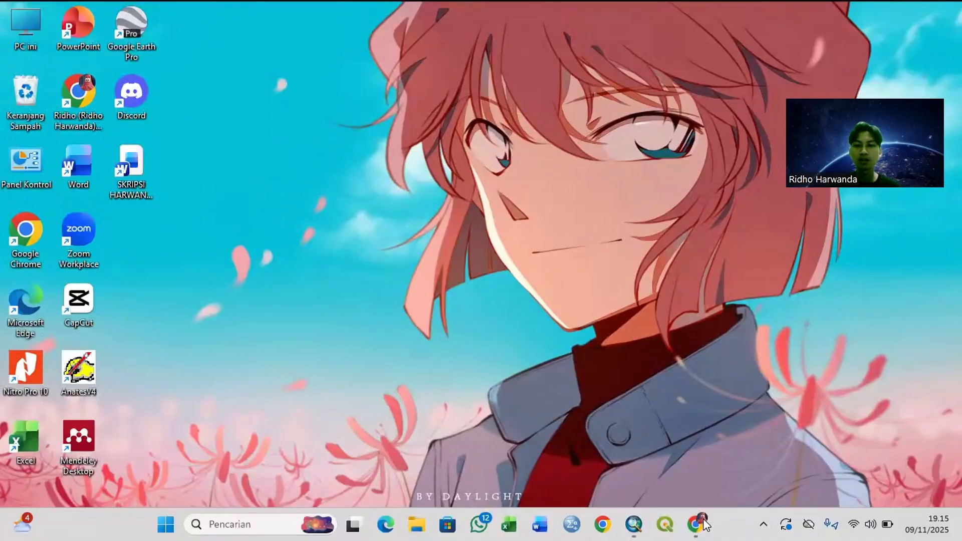
pyautogui.click(696, 524)
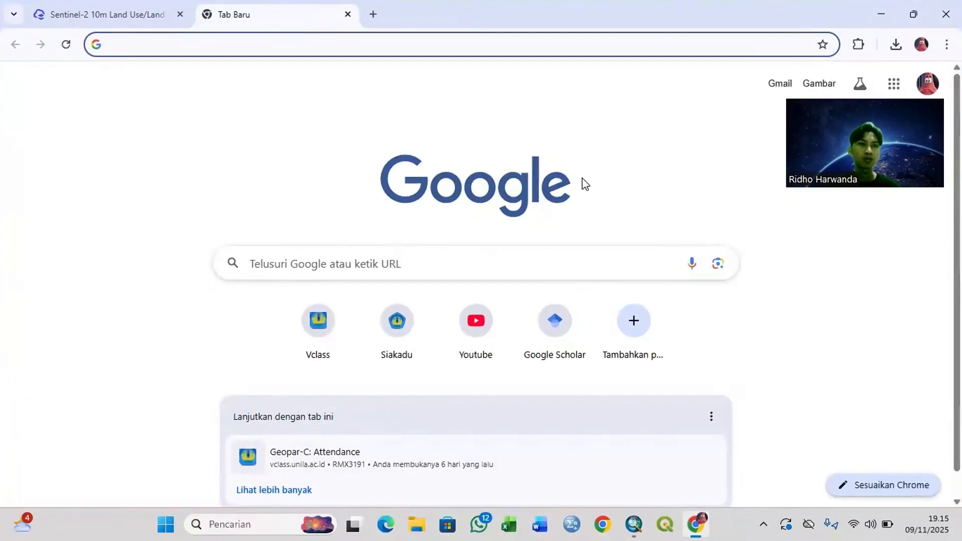
pyautogui.write('la')
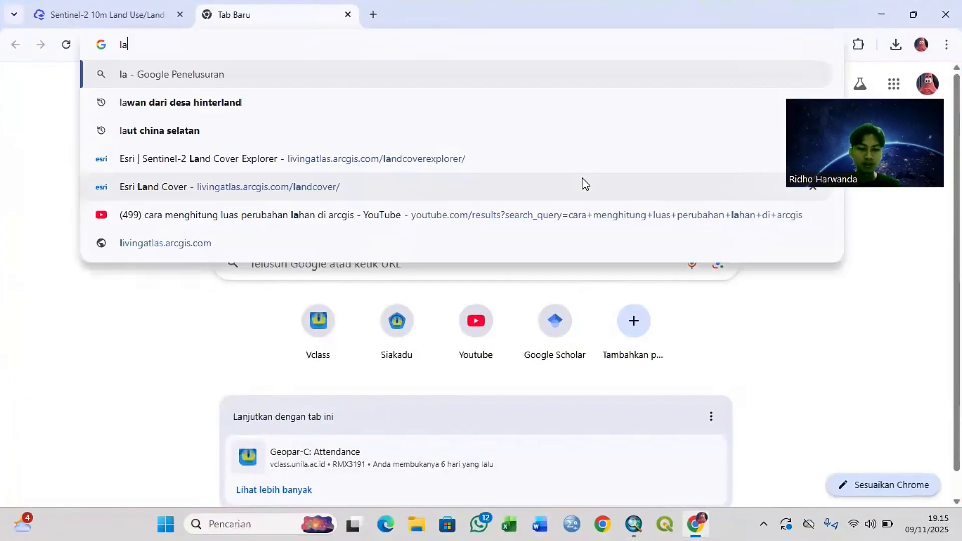
pyautogui.write('nd use')
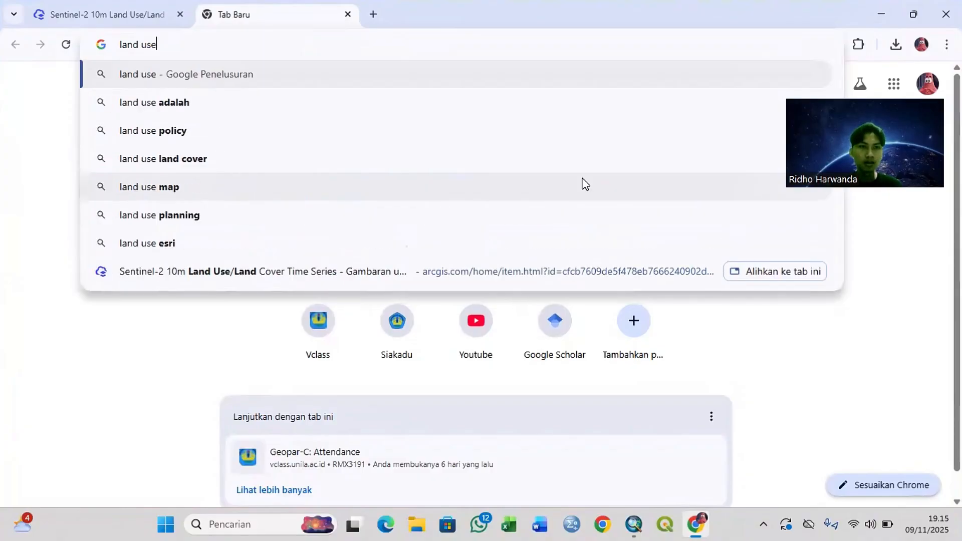
pyautogui.press('BackSpace')
pyautogui.press('BackSpace')
pyautogui.press('BackSpace')
pyautogui.press('BackSpace')
pyautogui.press('BackSpace')
pyautogui.press('BackSpace')
pyautogui.press('BackSpace')
pyautogui.press('BackSpace')
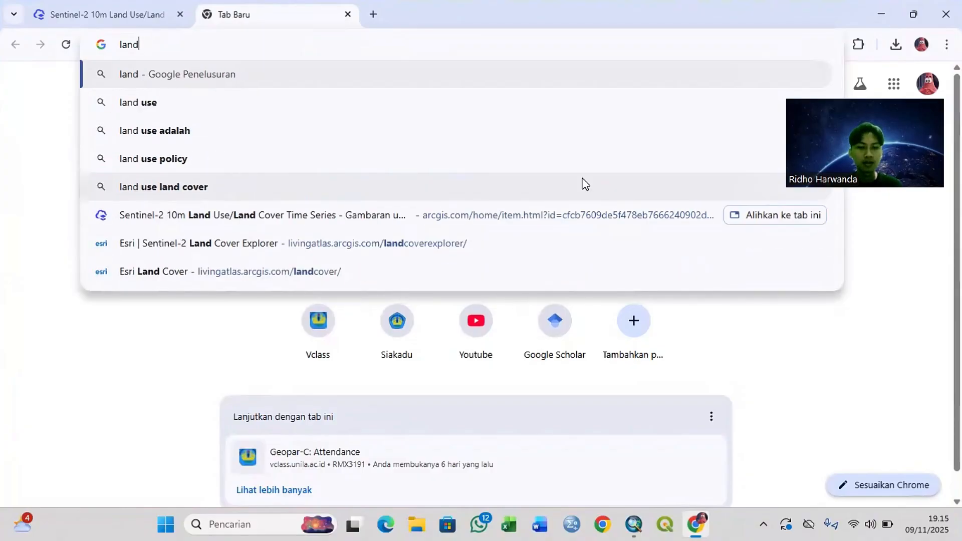
# Step: Search Google for "ESRI land use" and open the Esri Land Cover page of ArcGIS Living Atlas of the World
pyautogui.write('esri')
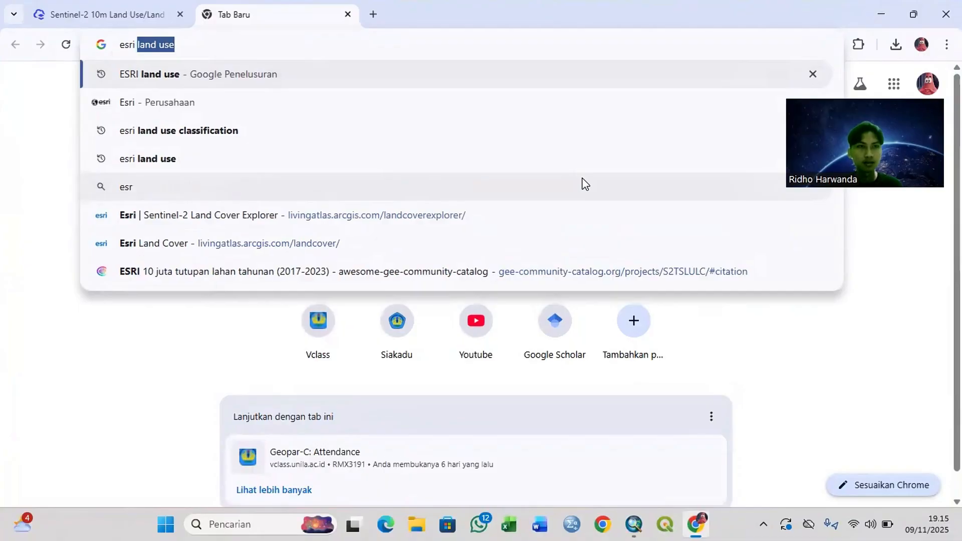
pyautogui.write(' land use')
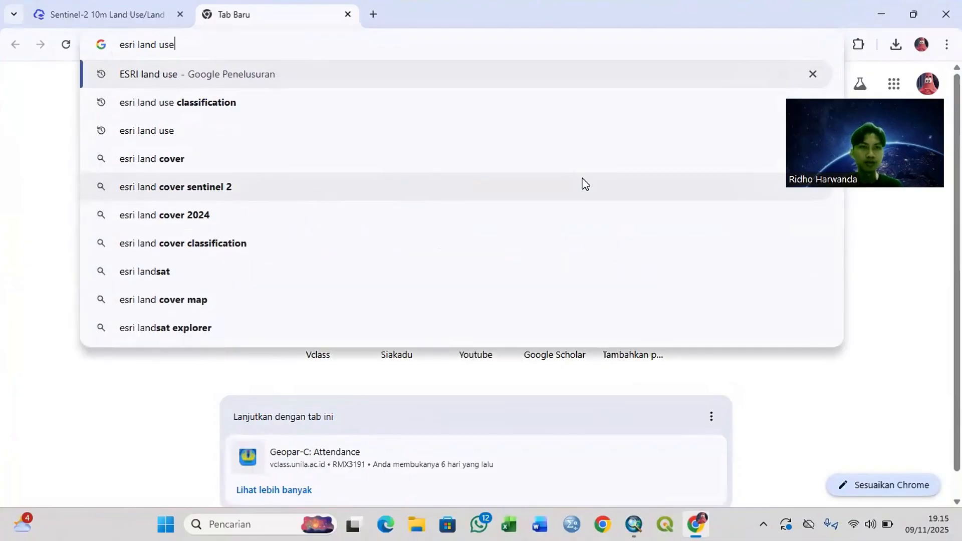
pyautogui.press('Return')
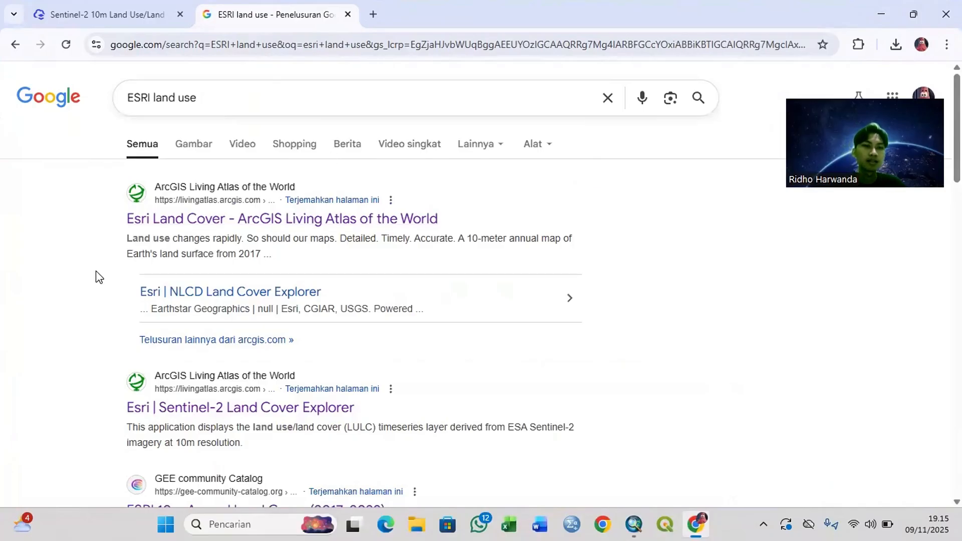
pyautogui.click(322, 230)
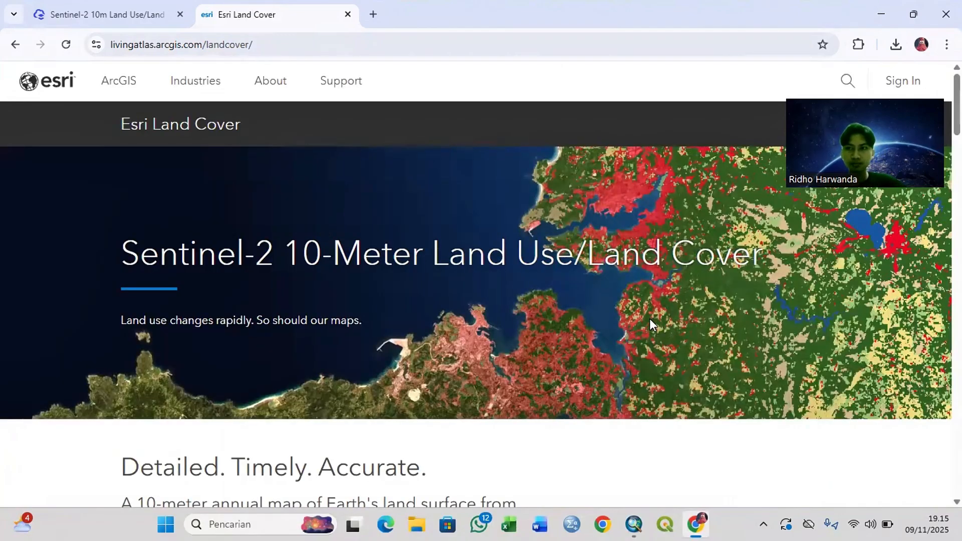
# Step: Launch the Land Cover Explorer application from the Explore the Change section of the page
pyautogui.scroll(-6, 651, 321)
pyautogui.scroll(-2, 650, 323)
pyautogui.scroll(-10, 650, 325)
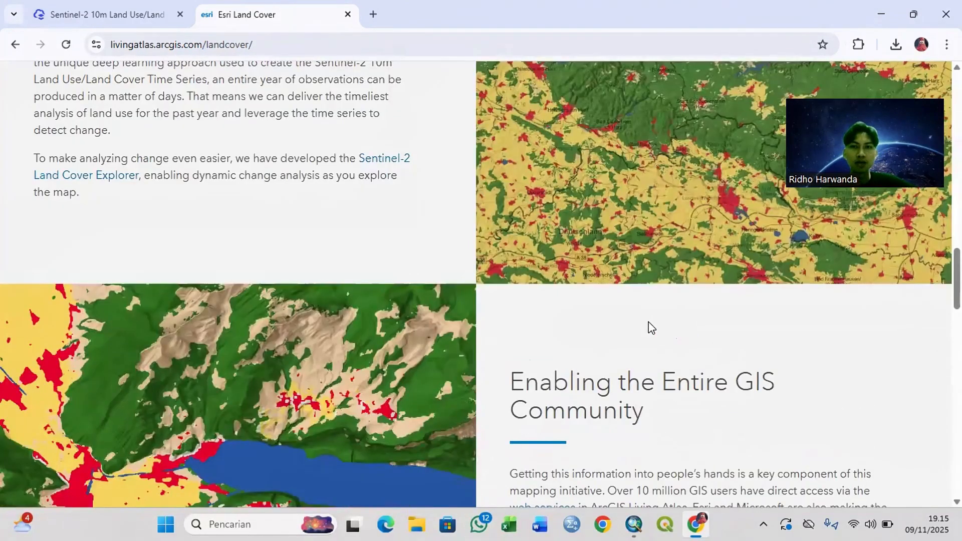
pyautogui.scroll(-8, 650, 329)
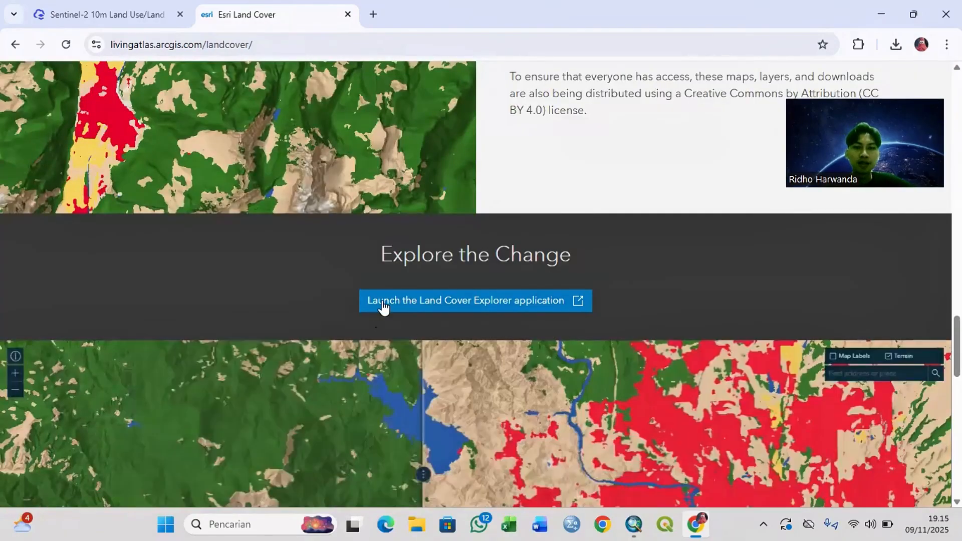
pyautogui.click(572, 306)
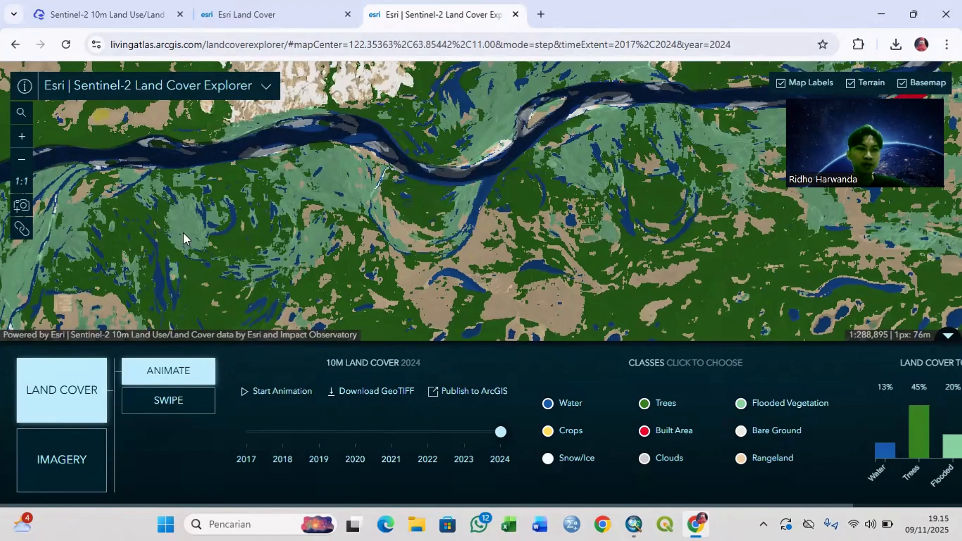
# Step: Find the place "kotabumi" on the land cover map using the location search
pyautogui.click(22, 114)
pyautogui.click(66, 112)
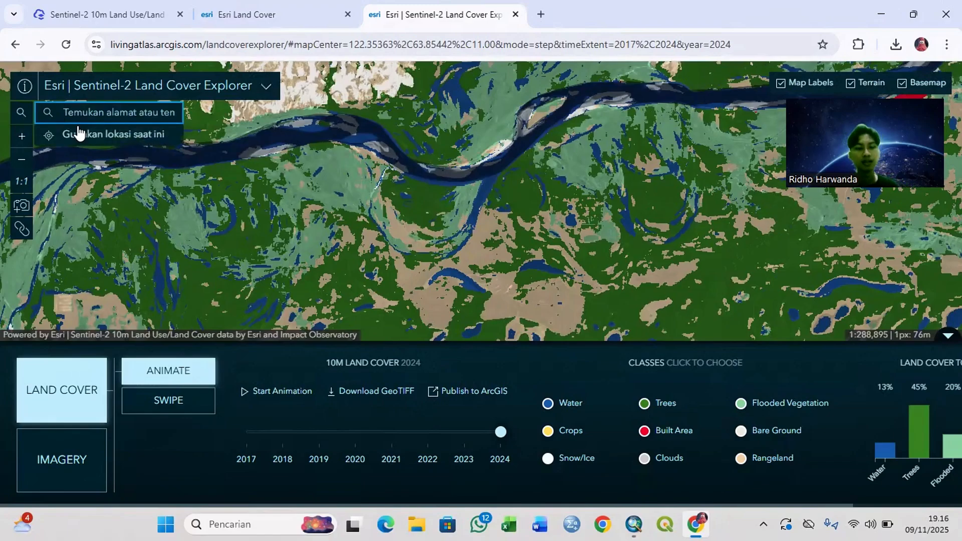
pyautogui.write('l')
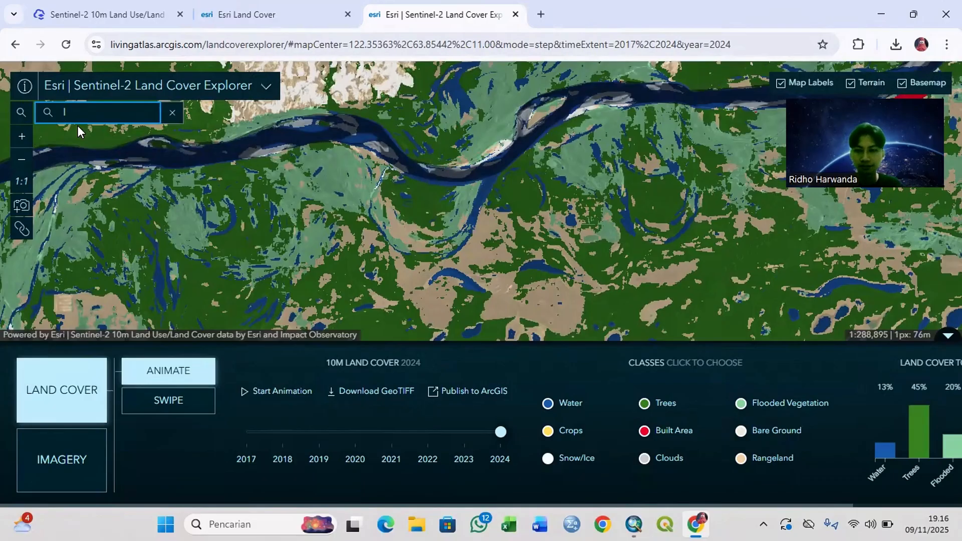
pyautogui.press('BackSpace')
pyautogui.write('kobuma')
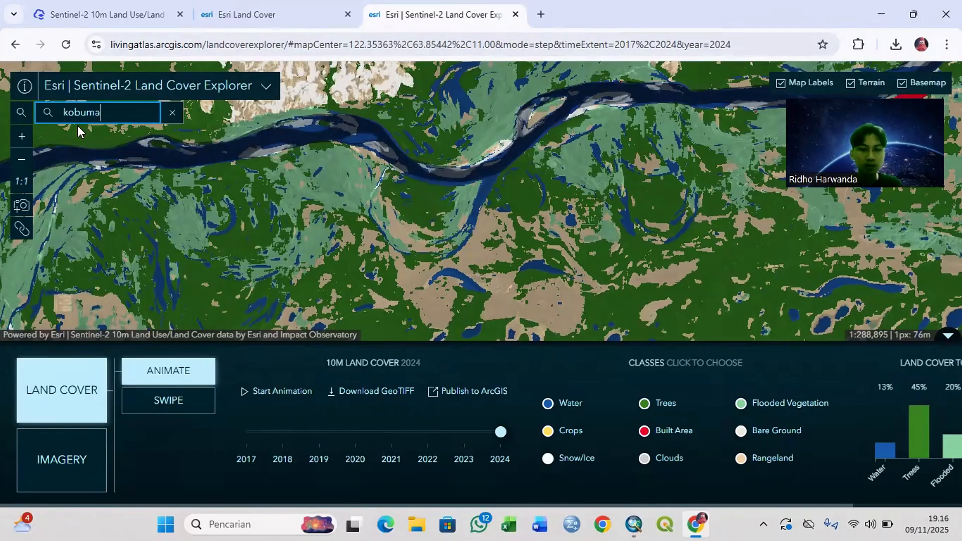
pyautogui.press('BackSpace')
pyautogui.press('BackSpace')
pyautogui.press('BackSpace')
pyautogui.press('BackSpace')
pyautogui.write('tabumi')
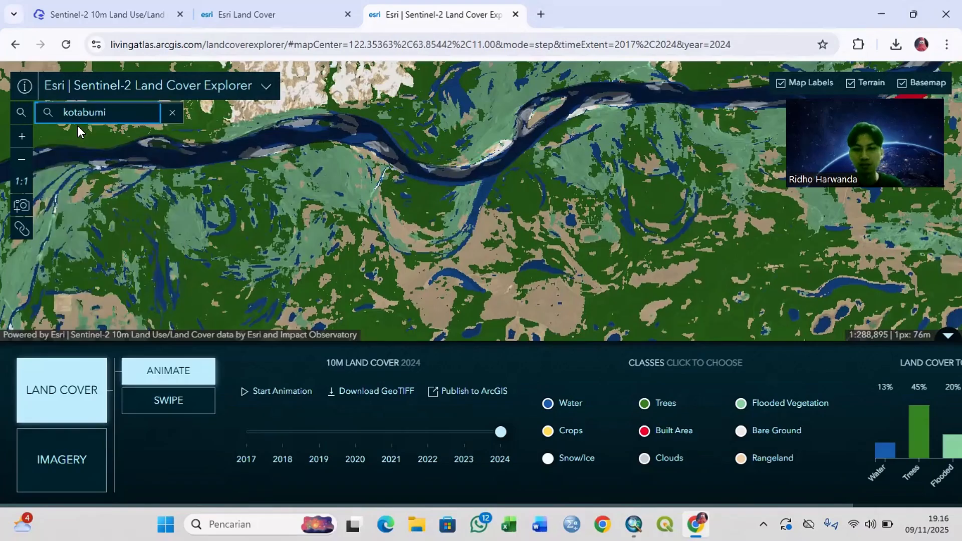
pyautogui.press('Return')
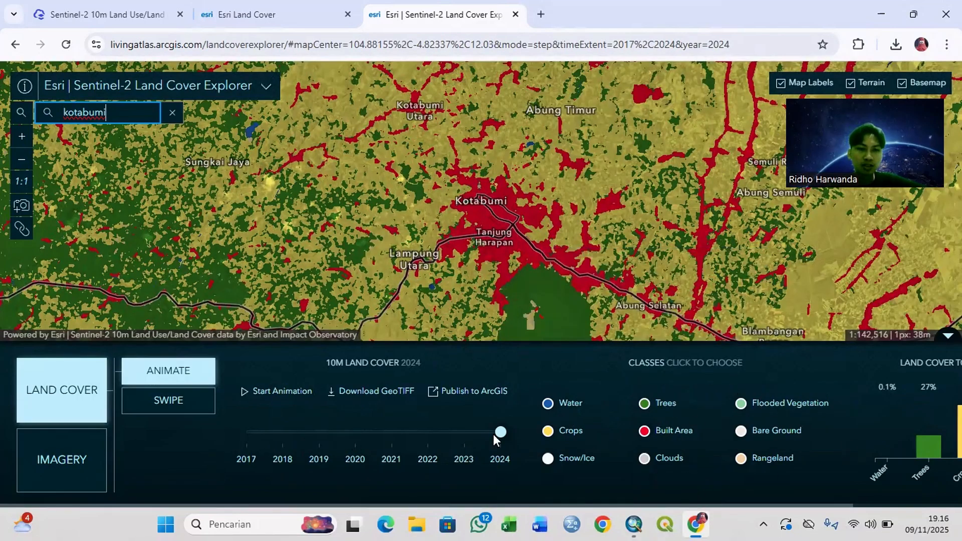
# Step: Open the GeoTIFF download map, locate Kotabumi in Lampung Utara and select the tile covering it to list the available years
pyautogui.click(356, 396)
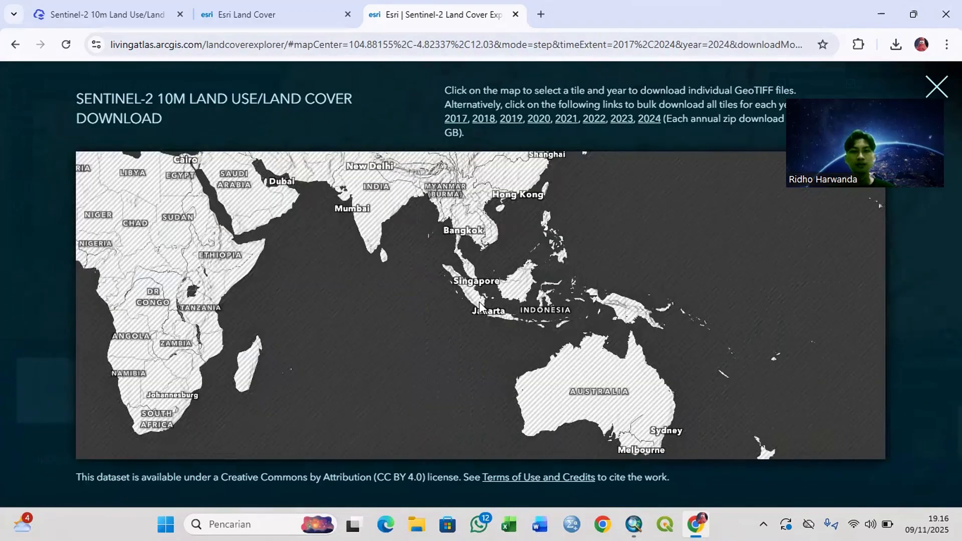
pyautogui.scroll(-2, 480, 305)
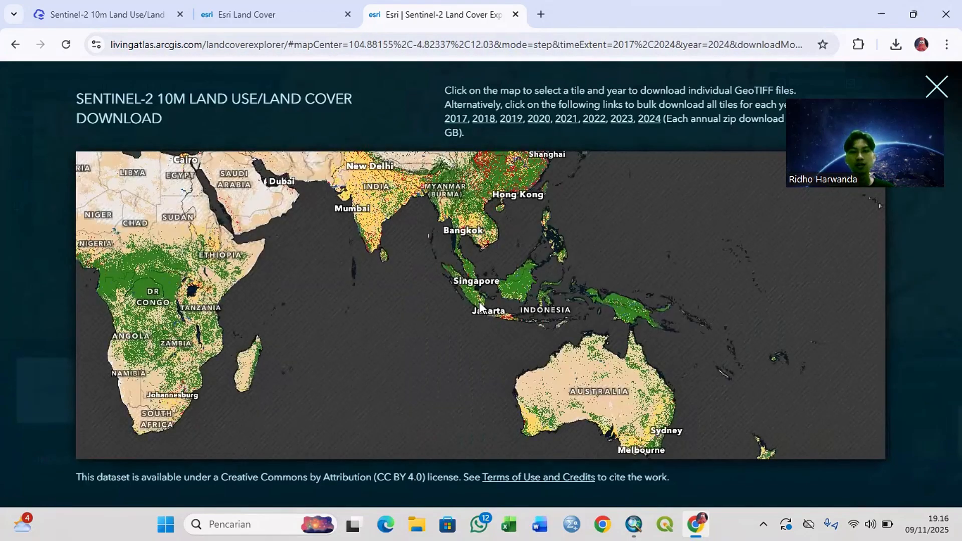
pyautogui.scroll(5, 478, 302)
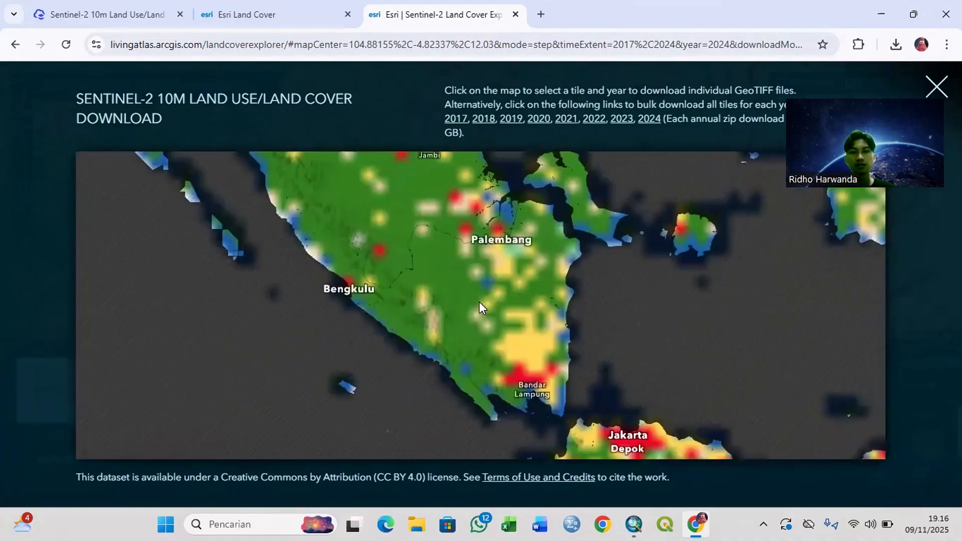
pyautogui.scroll(2, 490, 304)
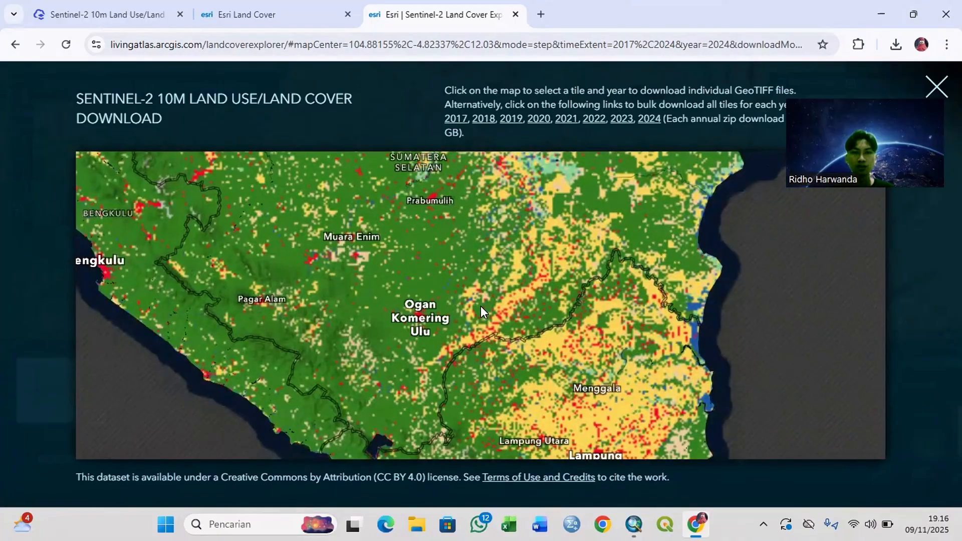
pyautogui.scroll(2, 535, 440)
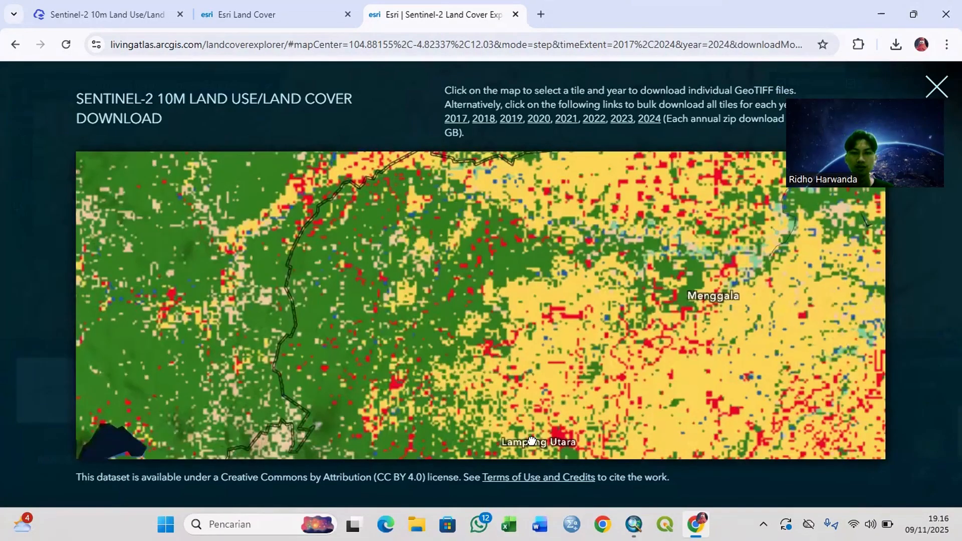
pyautogui.moveTo(557, 423); pyautogui.dragTo(495, 299)
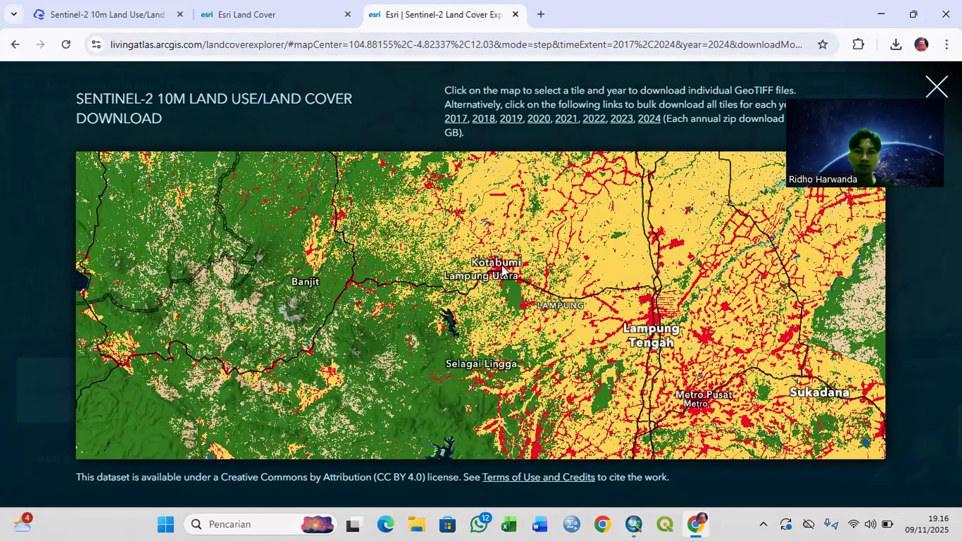
pyautogui.moveTo(502, 266); pyautogui.dragTo(509, 264)
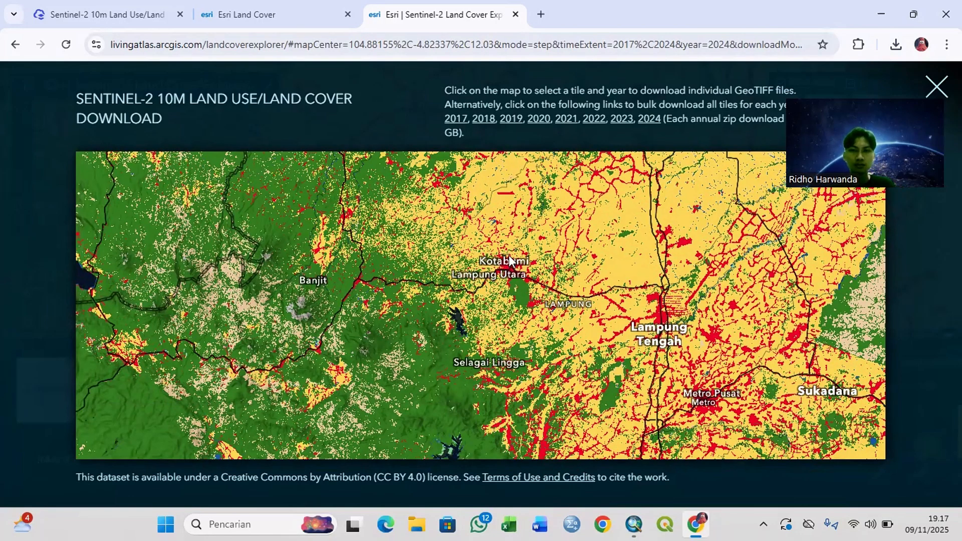
pyautogui.moveTo(502, 283); pyautogui.dragTo(497, 285)
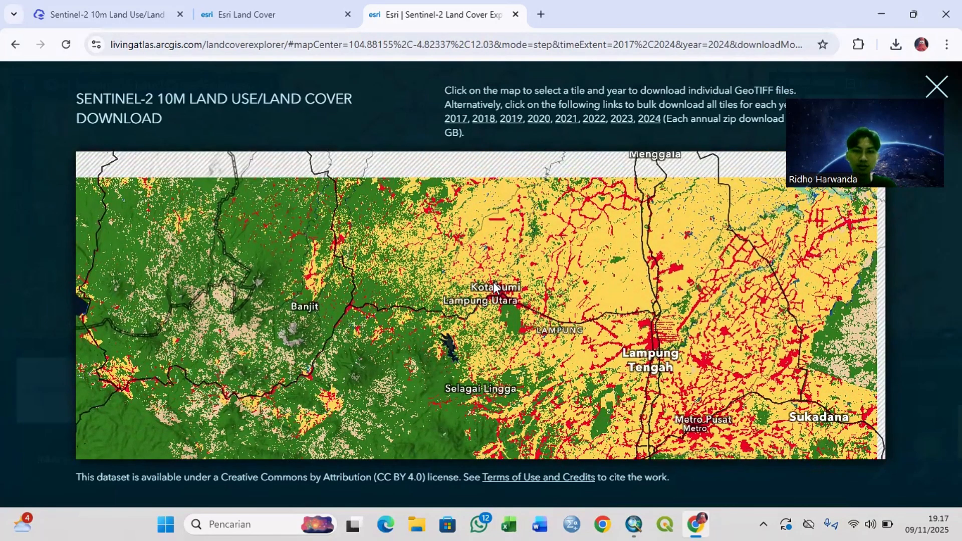
pyautogui.scroll(1, 494, 287)
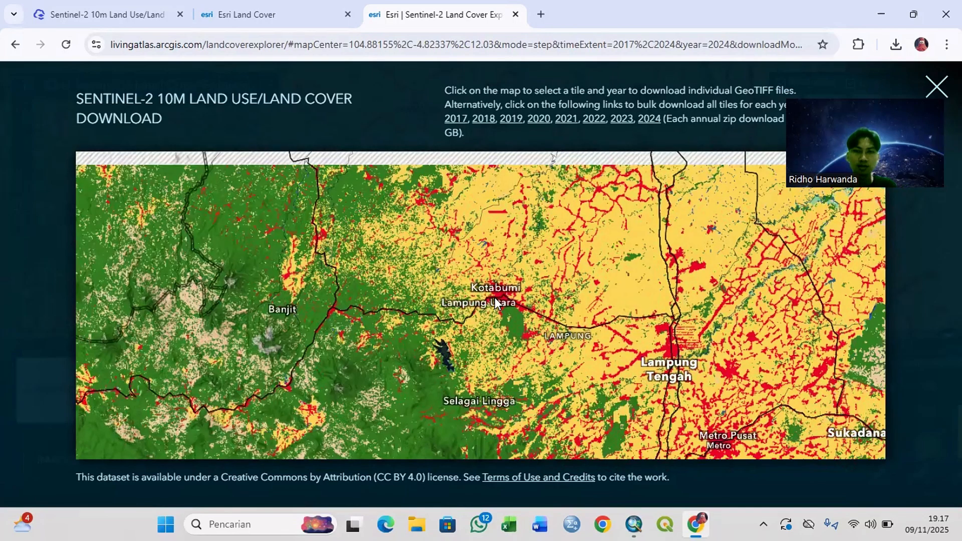
pyautogui.scroll(1, 496, 303)
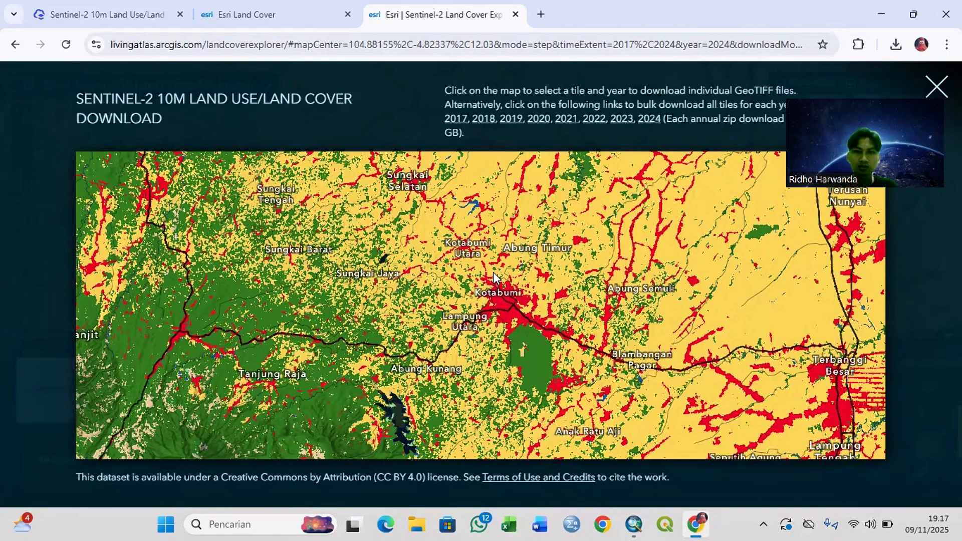
pyautogui.scroll(1, 500, 316)
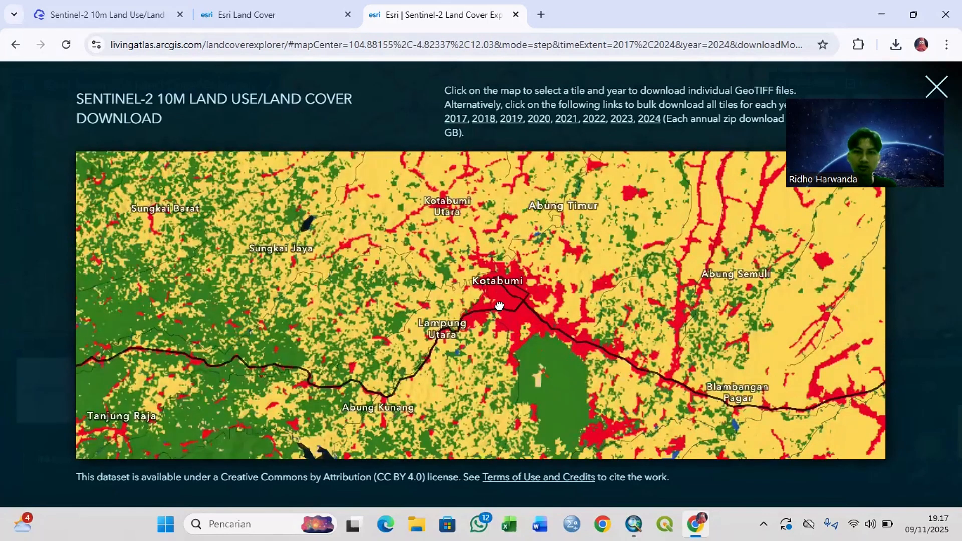
pyautogui.scroll(-2, 499, 305)
pyautogui.scroll(-3, 500, 311)
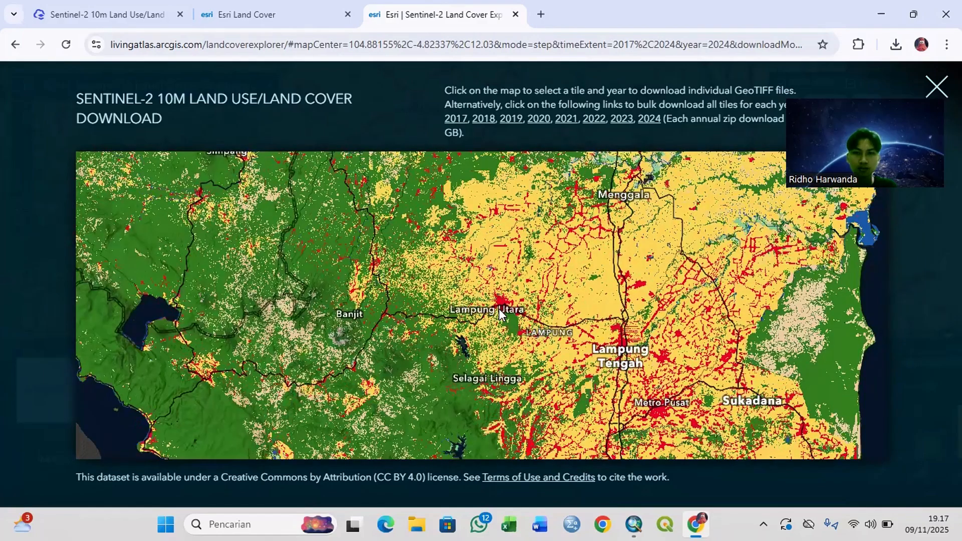
pyautogui.click(500, 313)
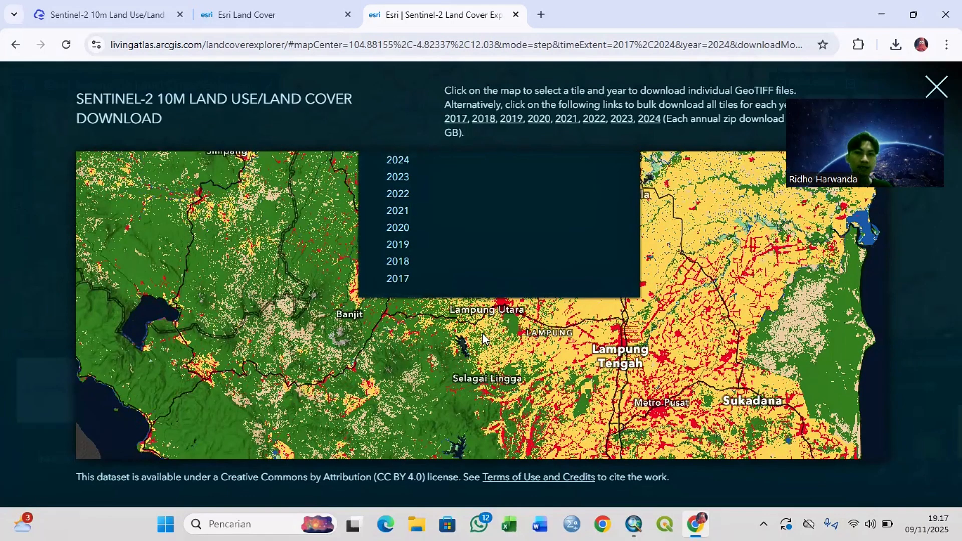
# Step: Start downloading the selected tile's 2017 GeoTIFF, pause it and cancel the download
pyautogui.click(404, 278)
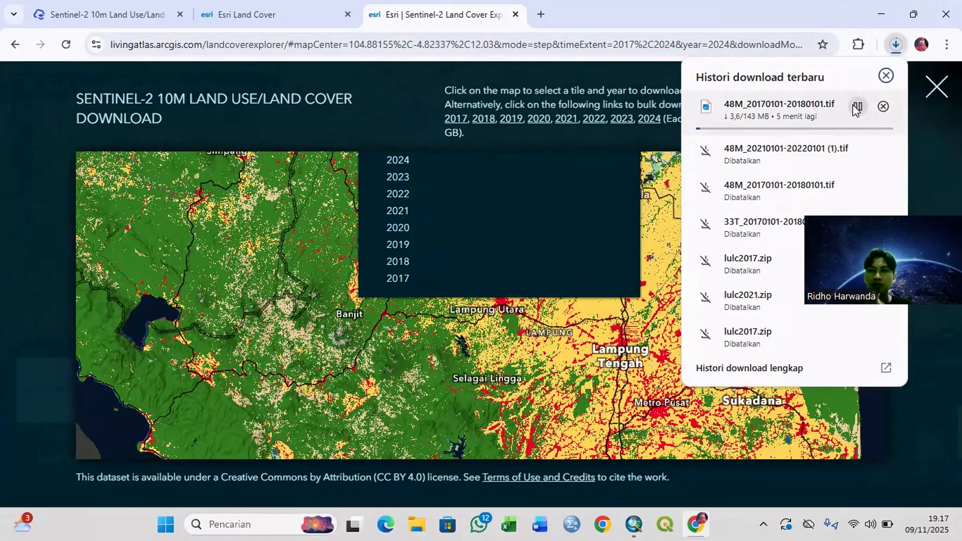
pyautogui.click(856, 106)
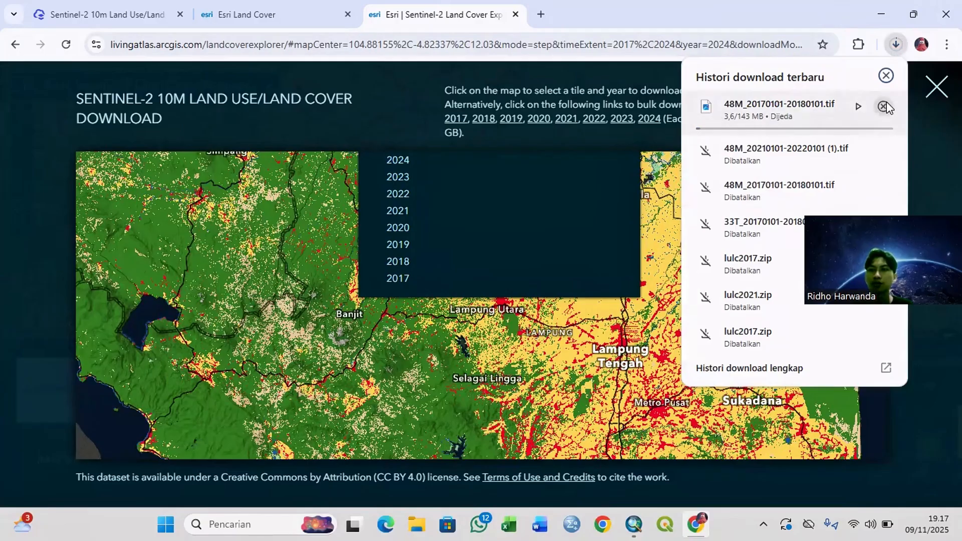
pyautogui.click(883, 106)
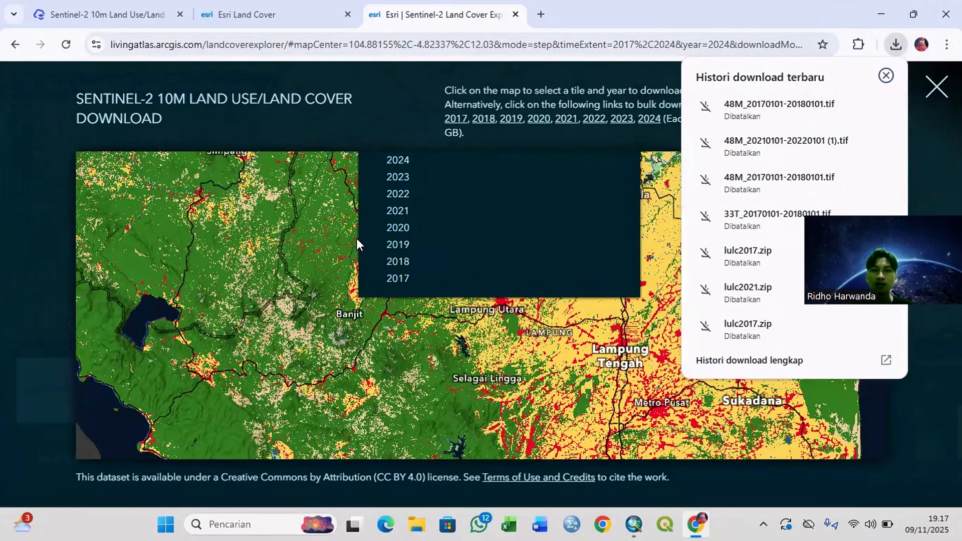
# Step: Start downloading the 2021 GeoTIFF for the same tile and cancel that download
pyautogui.click(397, 211)
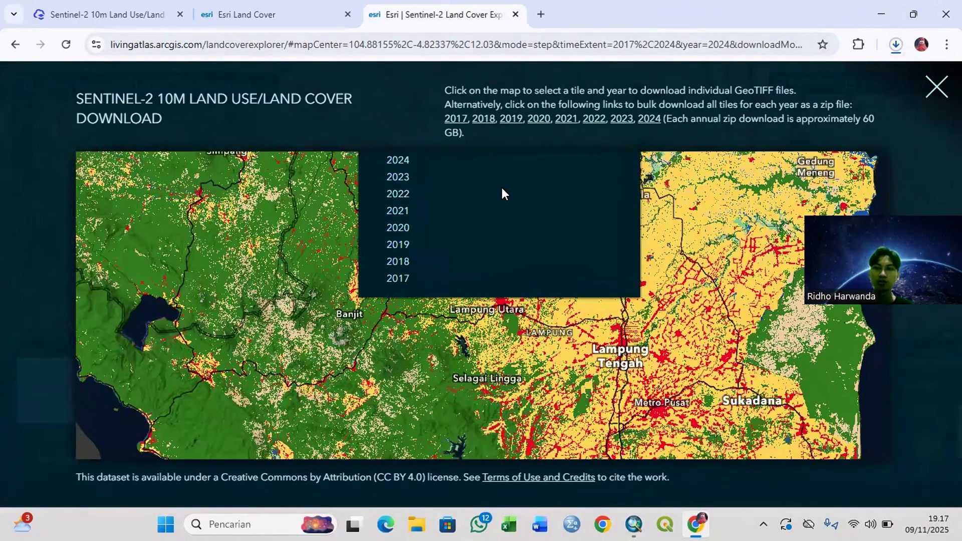
pyautogui.click(895, 44)
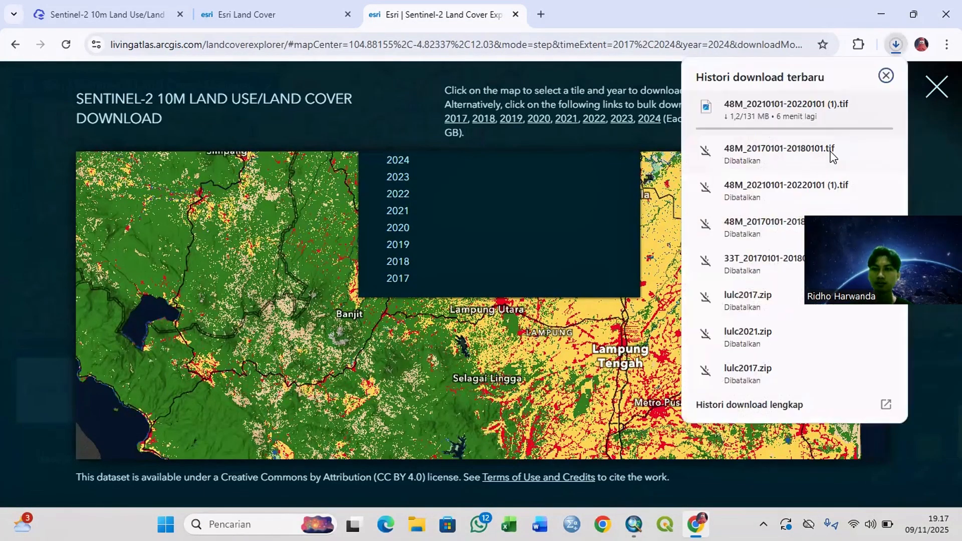
pyautogui.click(883, 106)
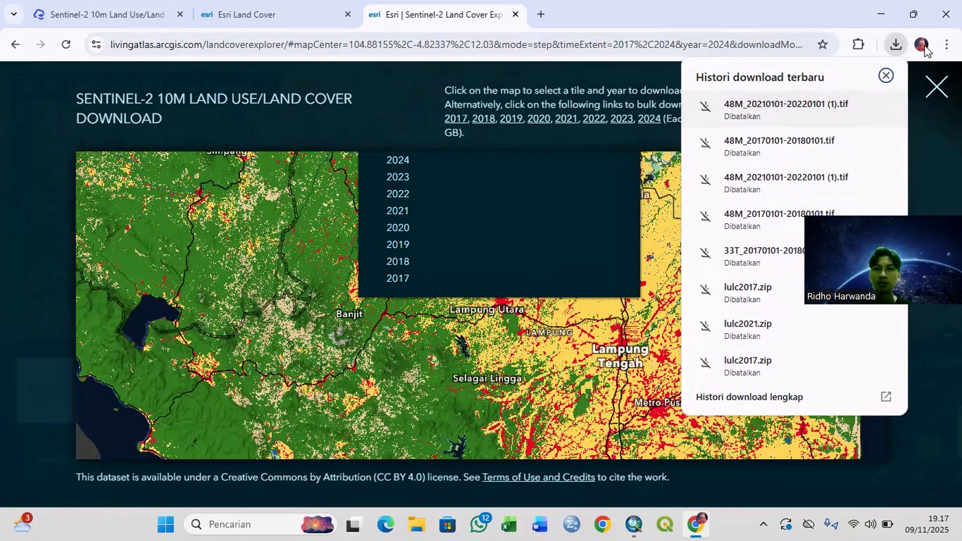
# Step: Close the Land Cover Explorer page, minimize Chrome and view the Unduhan folder in File Explorer
pyautogui.click(515, 14)
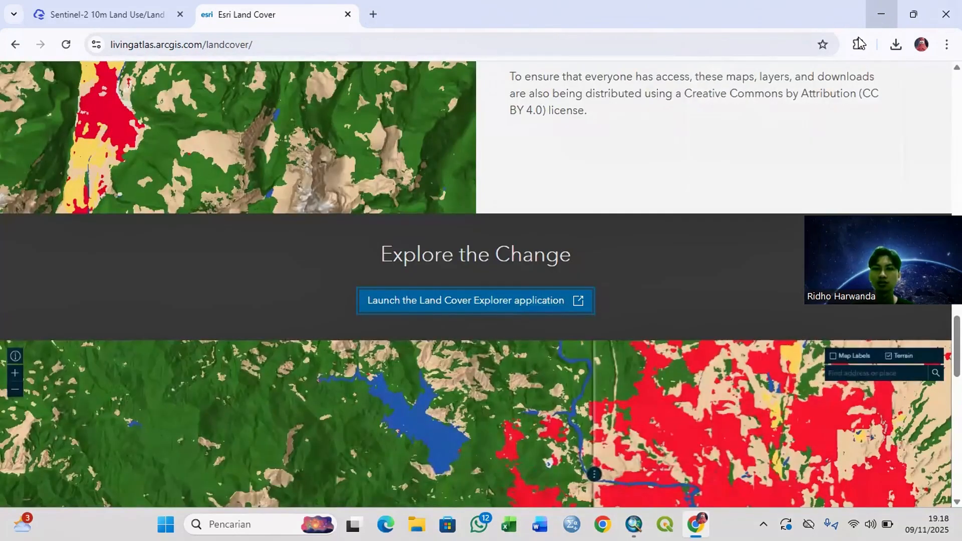
pyautogui.click(888, 19)
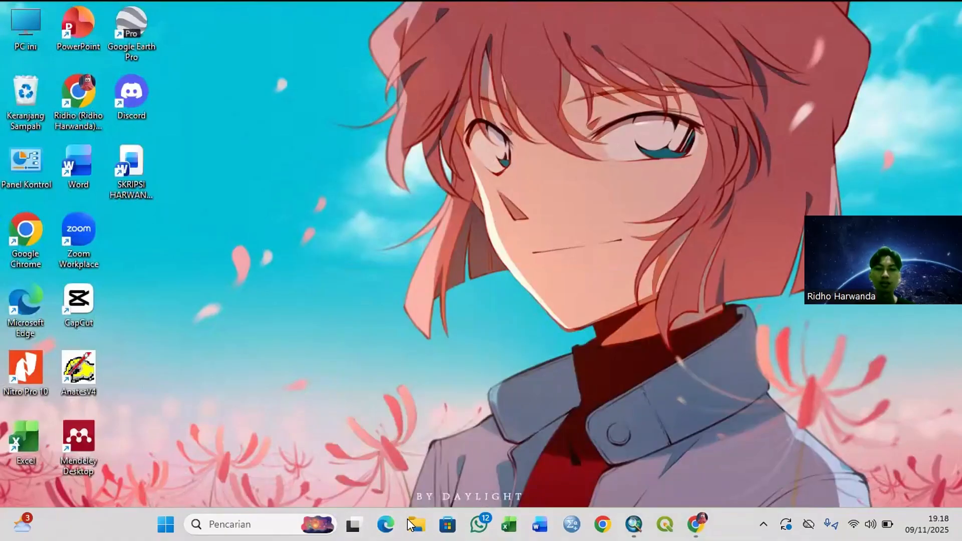
pyautogui.click(416, 524)
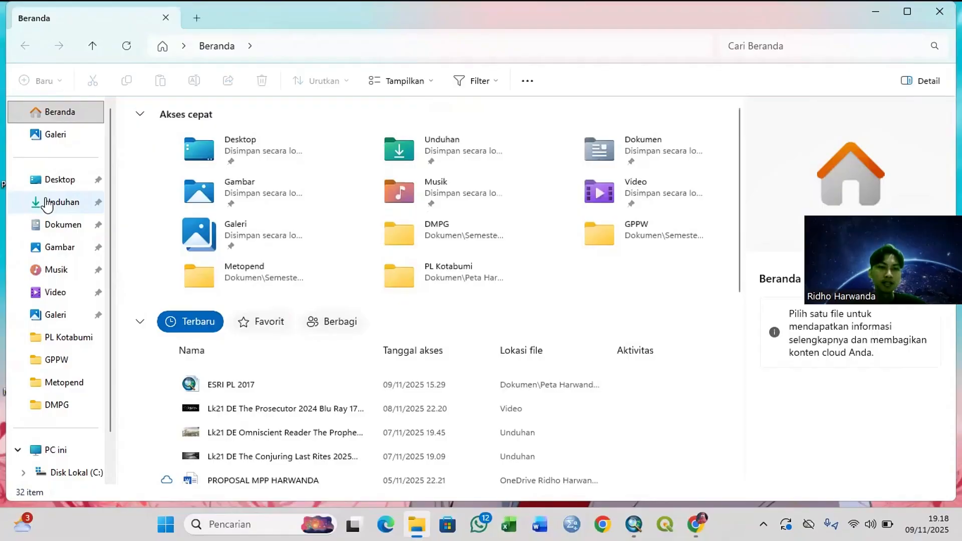
pyautogui.click(48, 203)
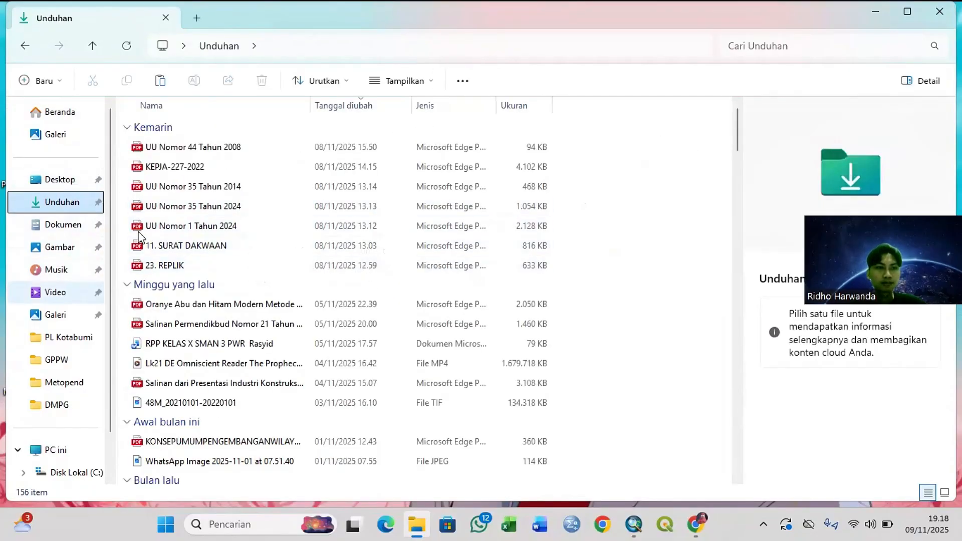
pyautogui.click(74, 232)
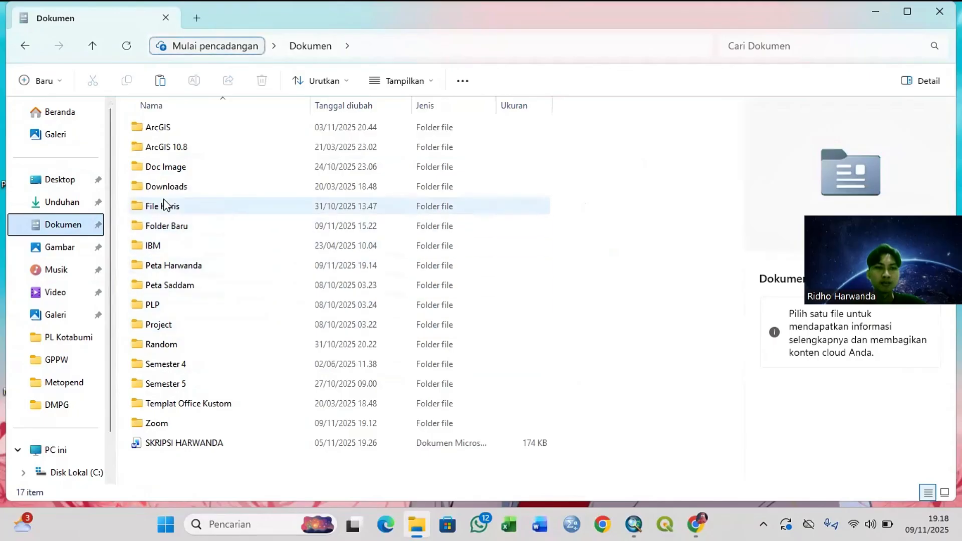
pyautogui.doubleClick(198, 268)
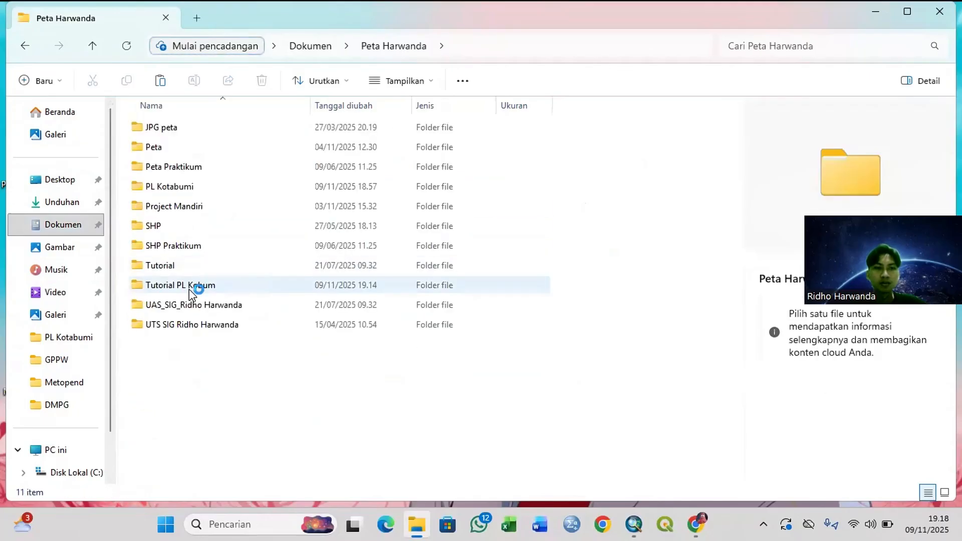
pyautogui.doubleClick(190, 186)
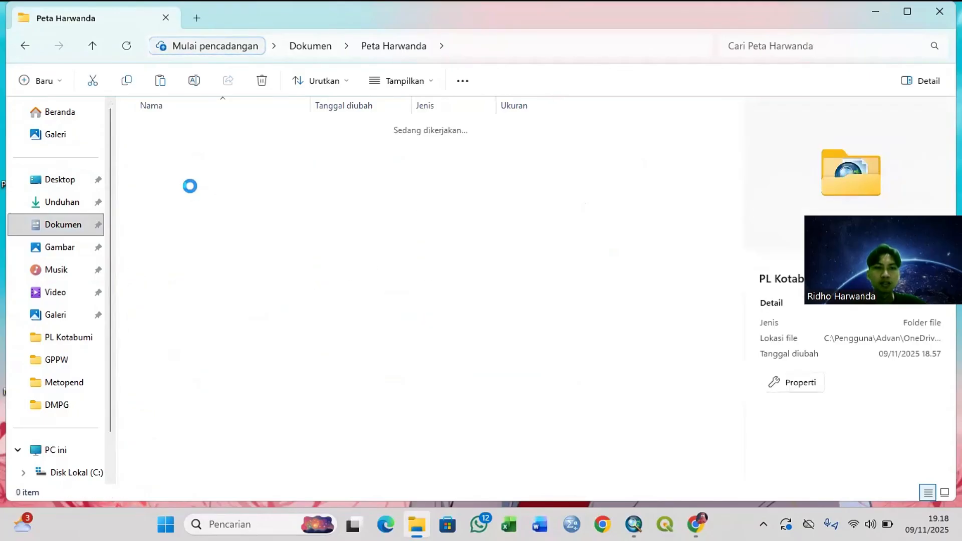
pyautogui.click(182, 152)
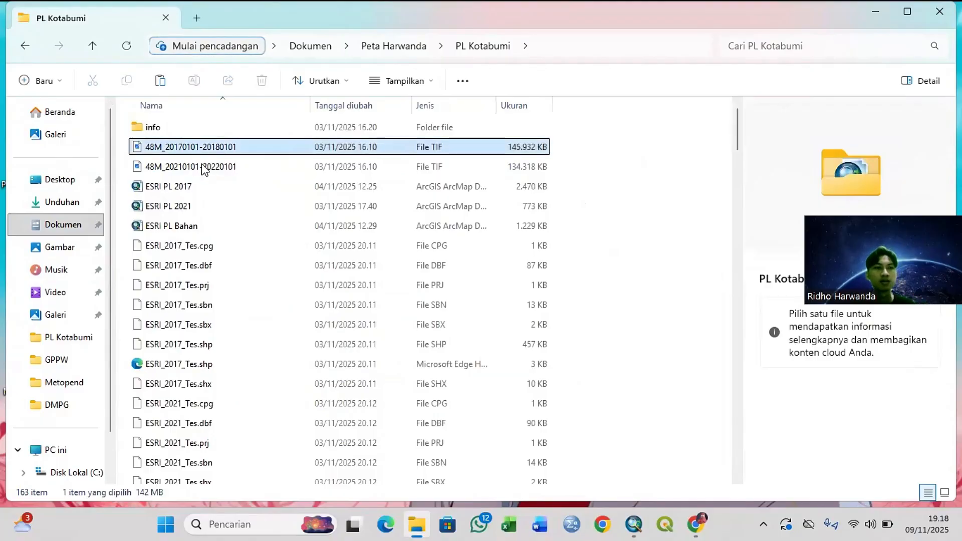
pyautogui.keyDown('ctrl'); pyautogui.click(254, 169); pyautogui.keyUp('ctrl')
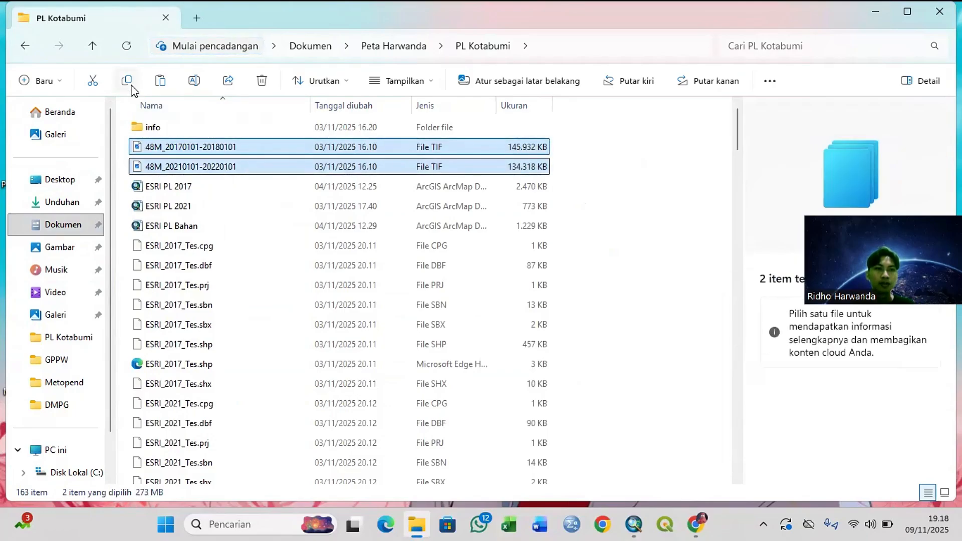
pyautogui.click(91, 48)
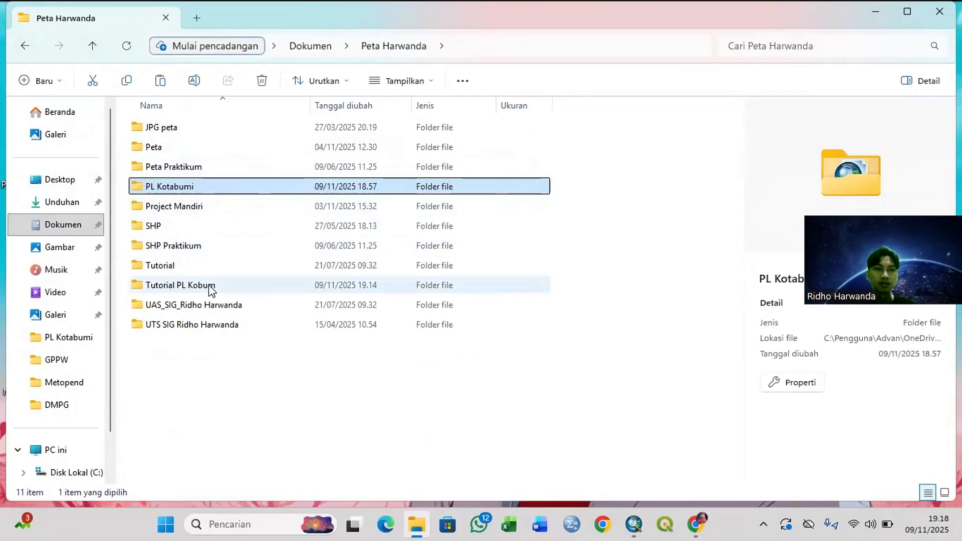
pyautogui.doubleClick(208, 285)
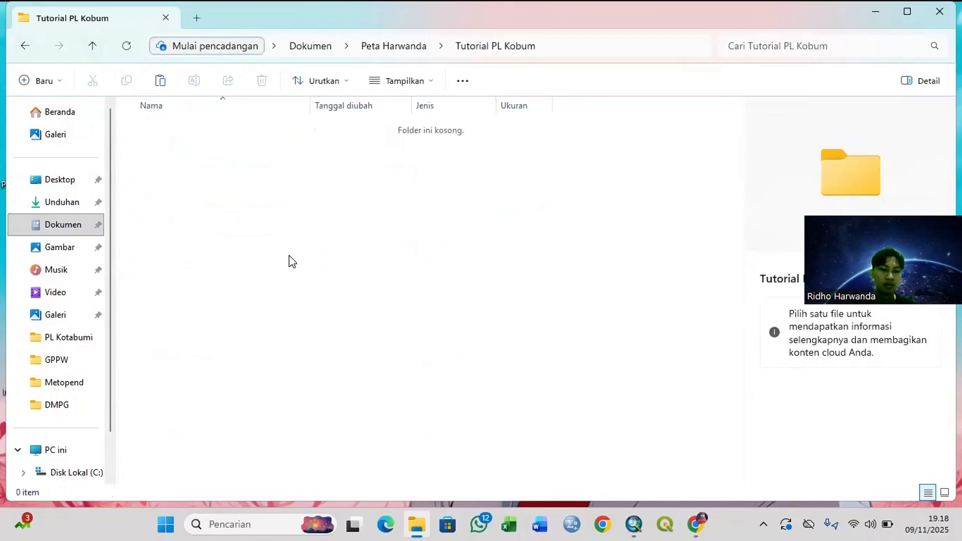
pyautogui.hotkey('ctrl', 'v')
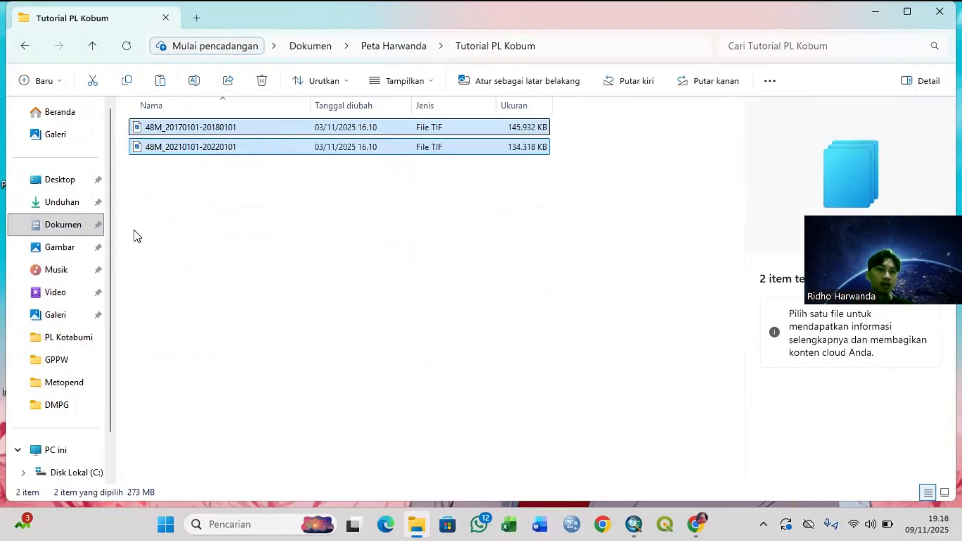
# Step: Open the SHP folder and look for the BATAS WILAYAH KELURAHAN-DESA 10K boundary data
pyautogui.click(92, 46)
pyautogui.click(193, 226)
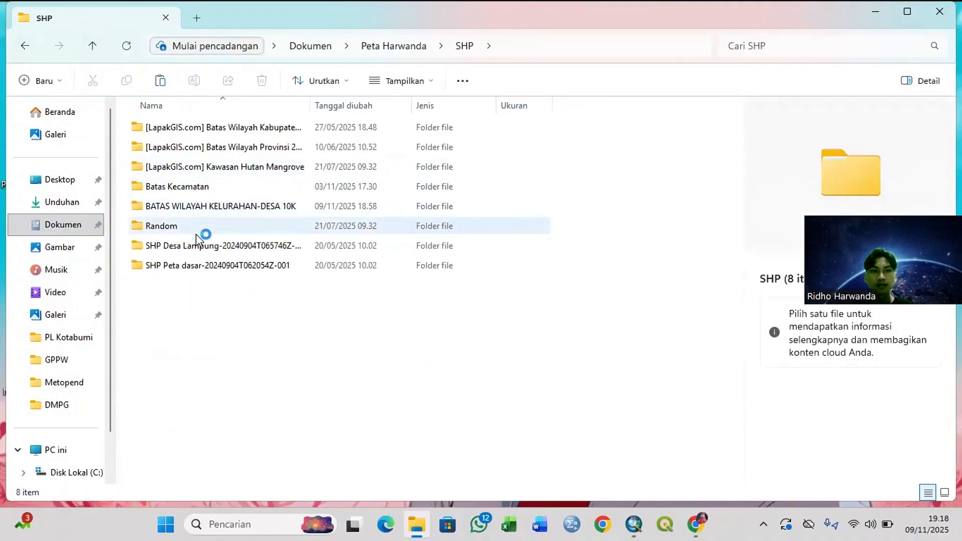
pyautogui.moveTo(217, 210)
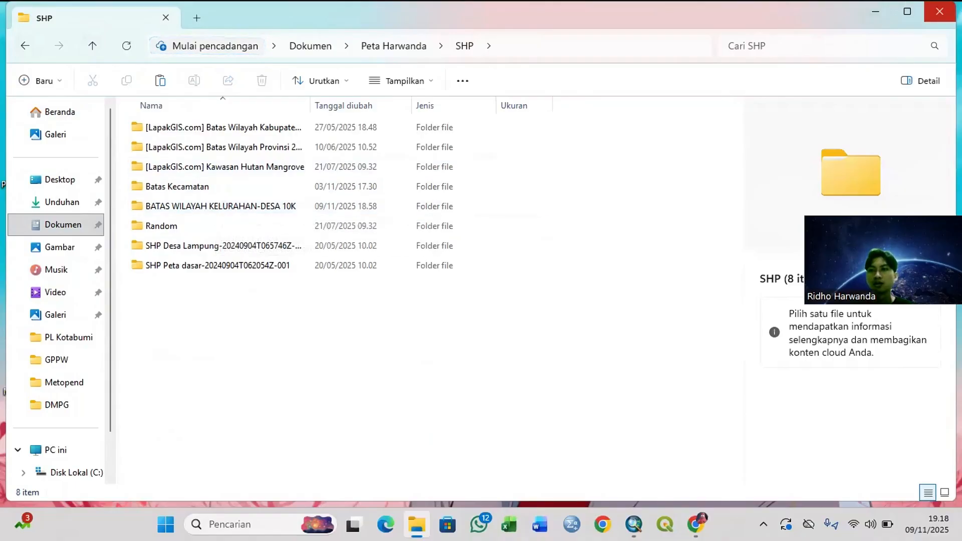
# Step: Close the file window and switch to ArcMap
pyautogui.click(939, 11)
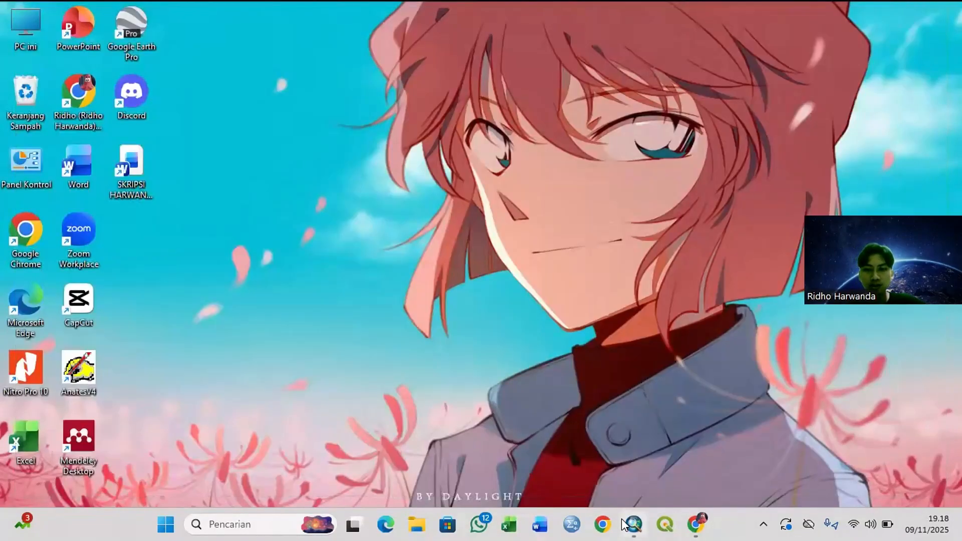
pyautogui.click(633, 524)
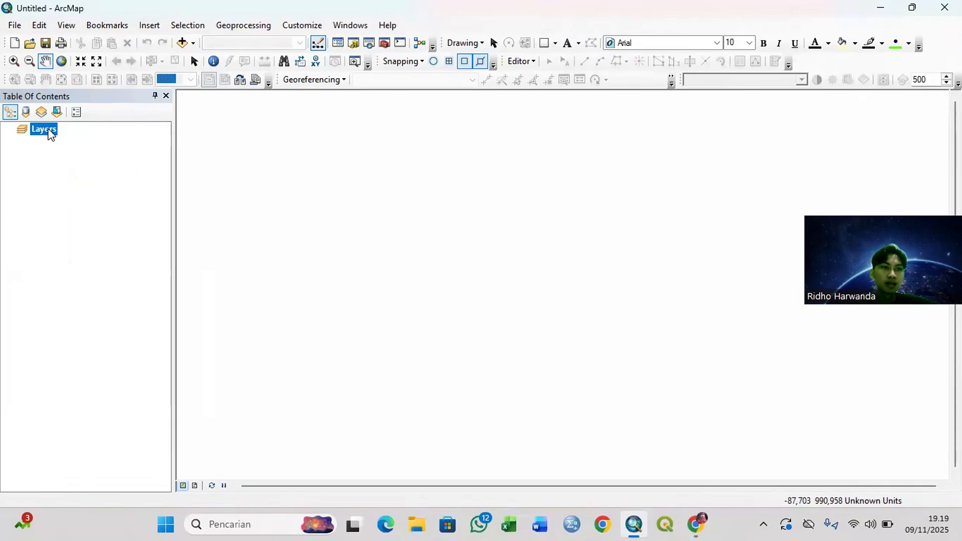
# Step: Set the data frame's coordinate system to WGS 1984 UTM Zone 48S
pyautogui.rightClick(50, 134)
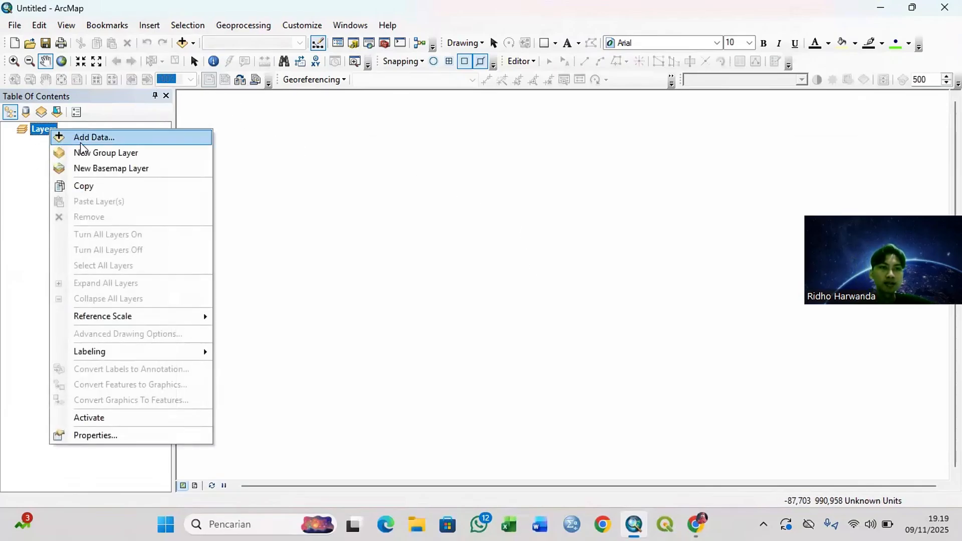
pyautogui.click(126, 437)
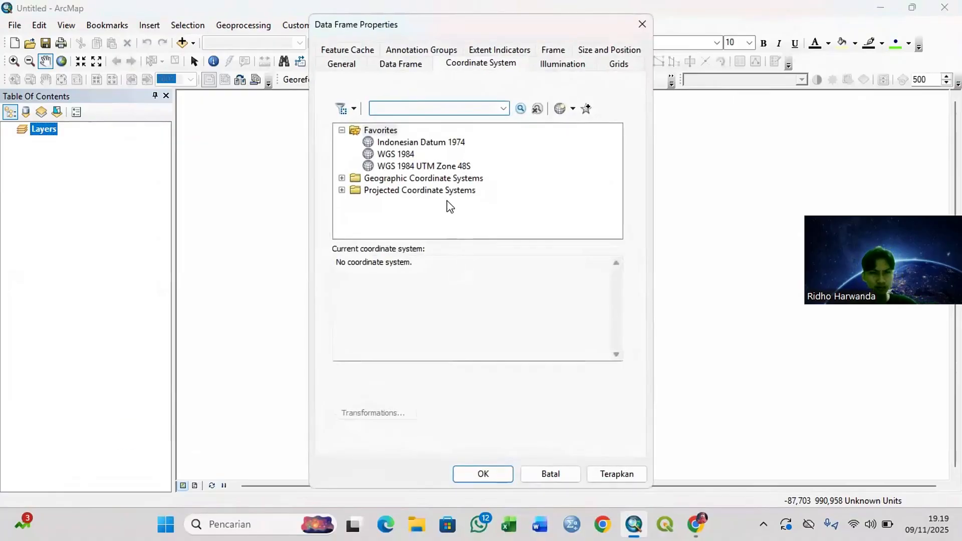
pyautogui.click(420, 168)
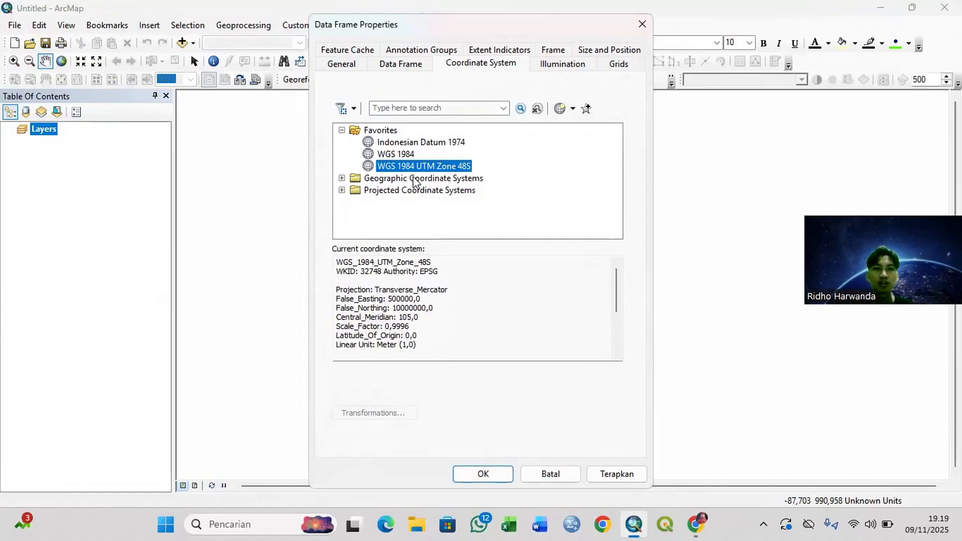
pyautogui.click(486, 474)
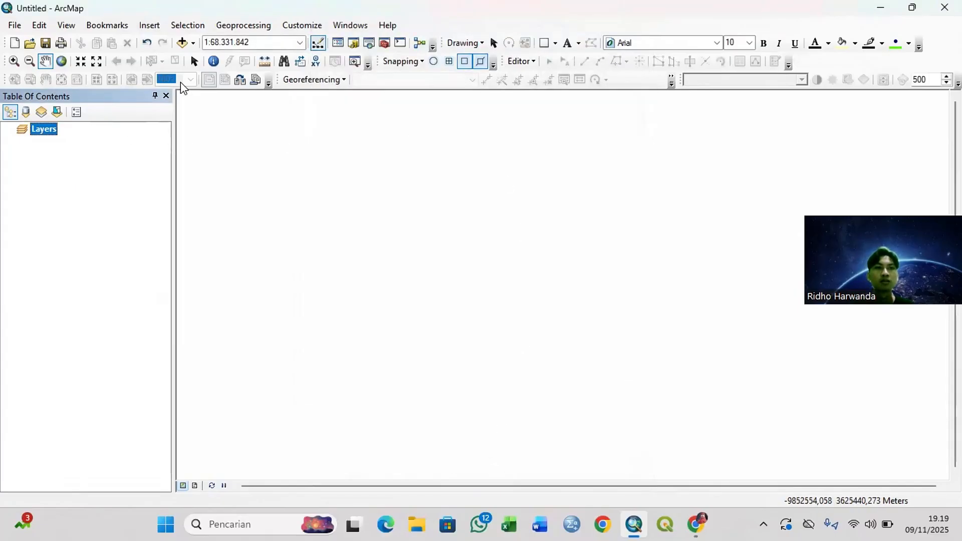
# Step: Add the Batas_Wilayah_KelurahanDesa_10K_AR.shp boundary layer from the BATAS WILAYAH KELURAHAN-DESA 10K folder in SHP
pyautogui.click(193, 43)
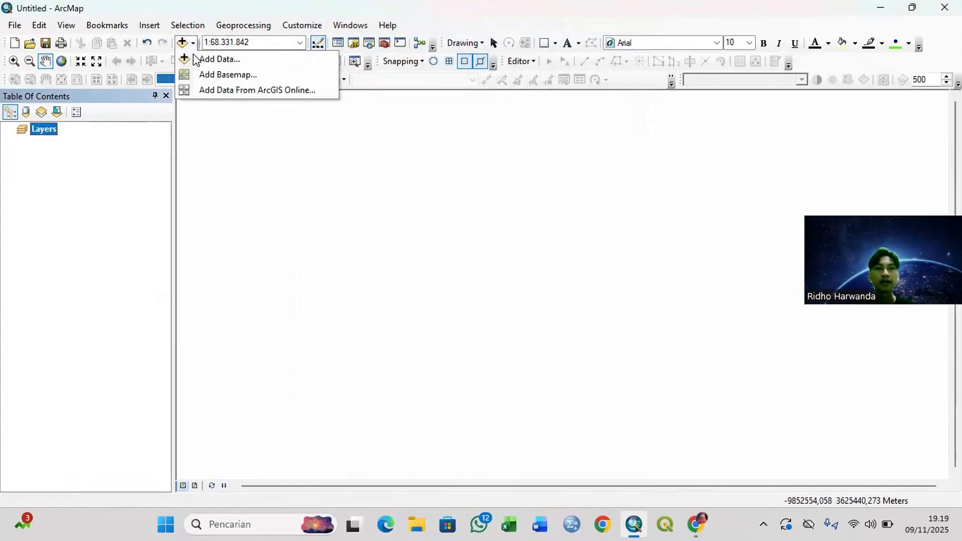
pyautogui.click(219, 59)
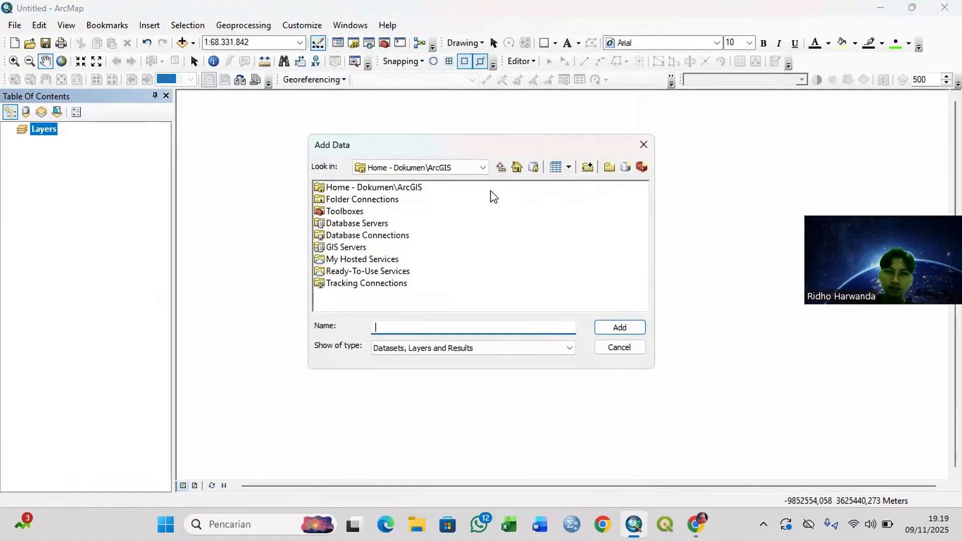
pyautogui.doubleClick(396, 201)
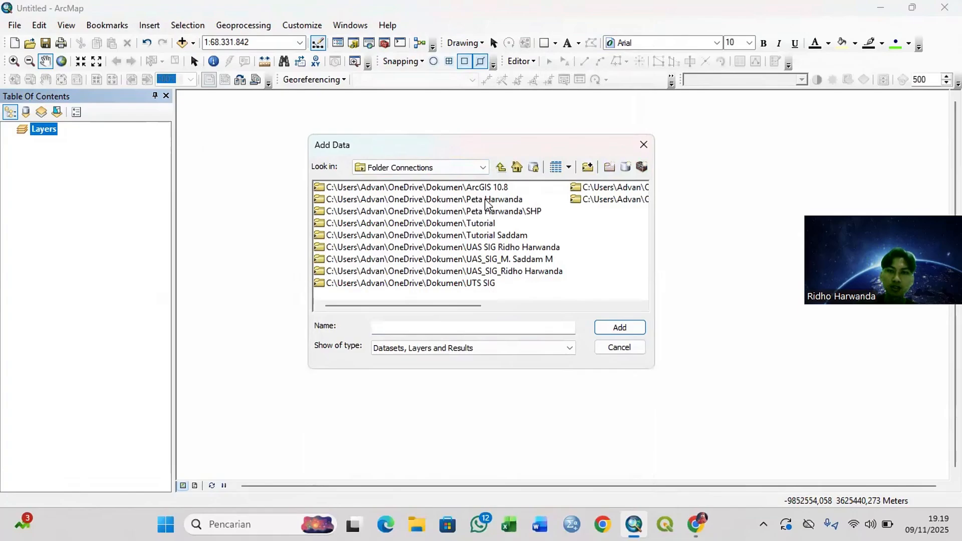
pyautogui.doubleClick(495, 213)
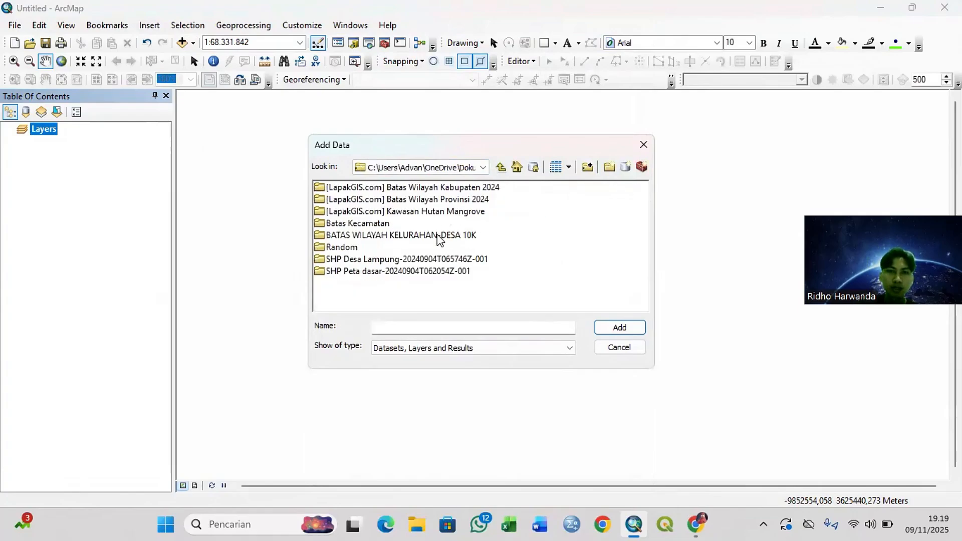
pyautogui.doubleClick(439, 236)
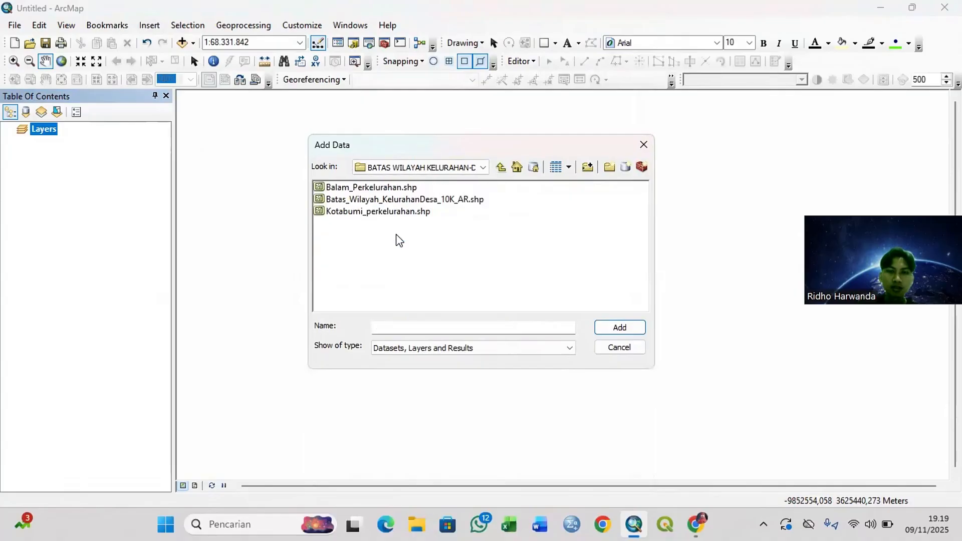
pyautogui.click(439, 201)
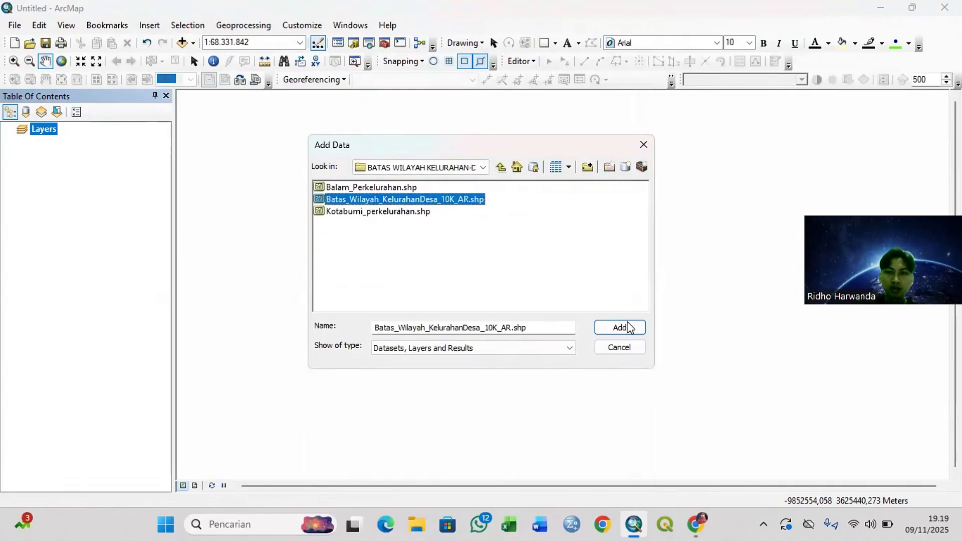
pyautogui.click(628, 327)
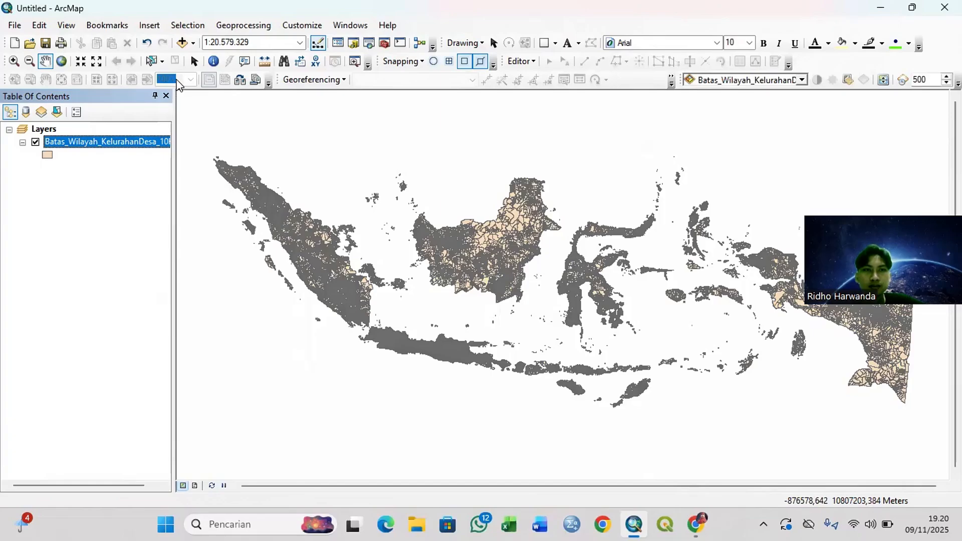
# Step: Start a definition query for the village boundary layer in the Query Builder with the expression "WADMKC" =
pyautogui.rightClick(143, 143)
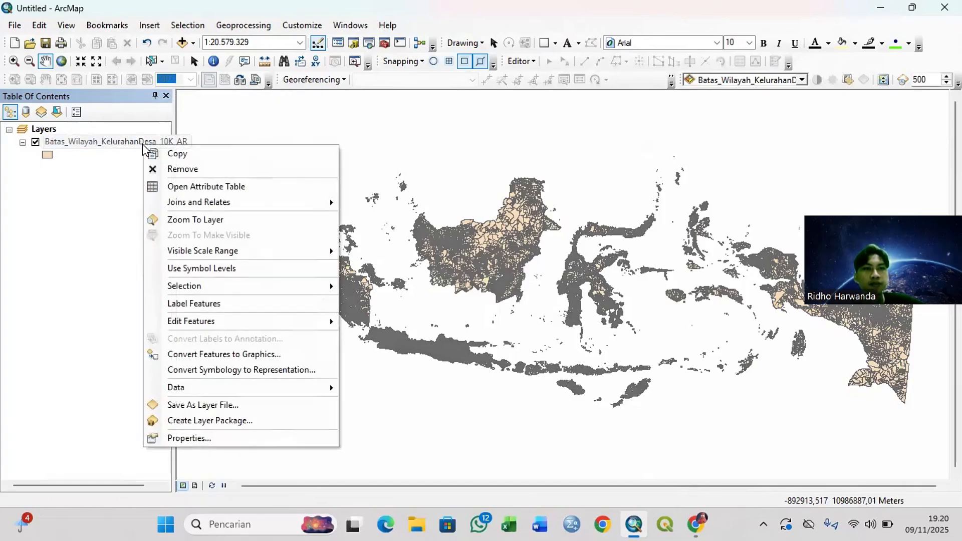
pyautogui.click(208, 439)
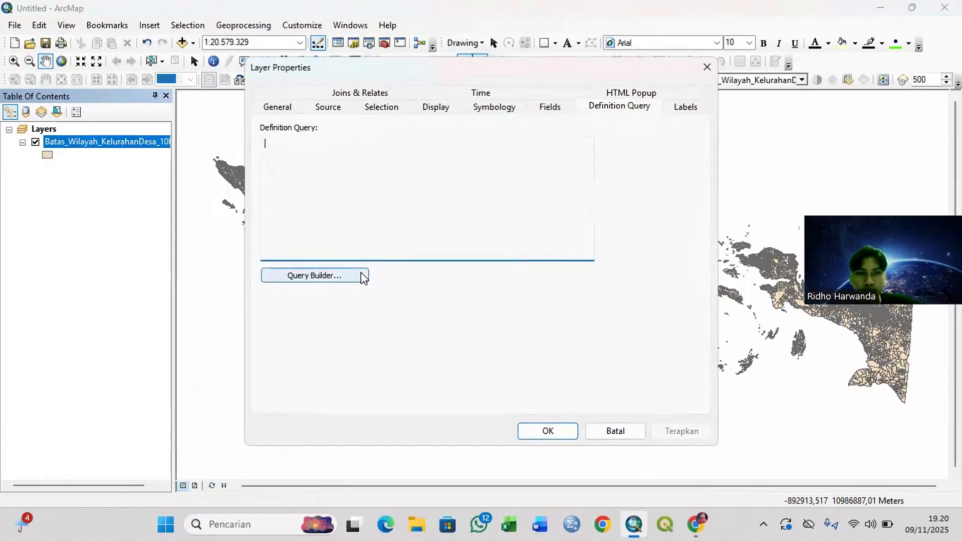
pyautogui.click(504, 112)
pyautogui.click(597, 110)
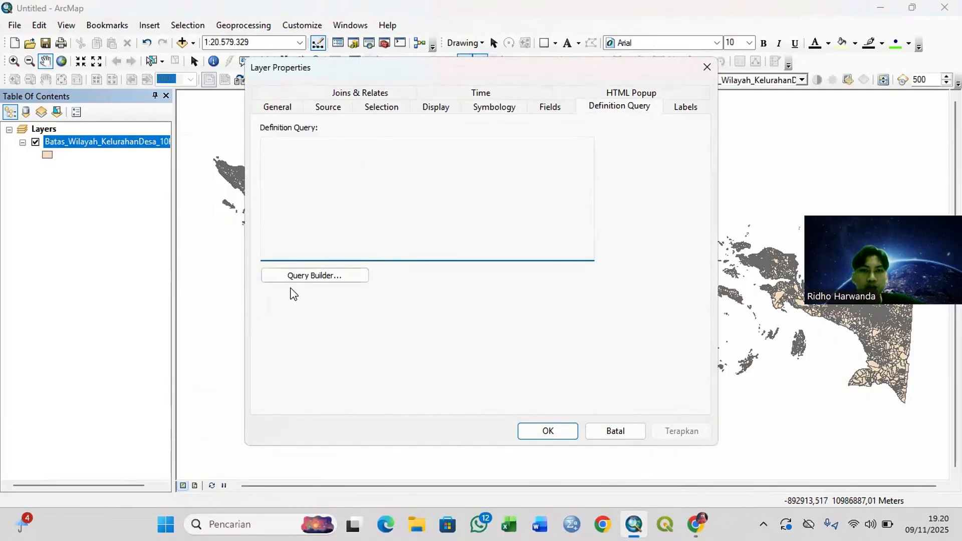
pyautogui.click(303, 276)
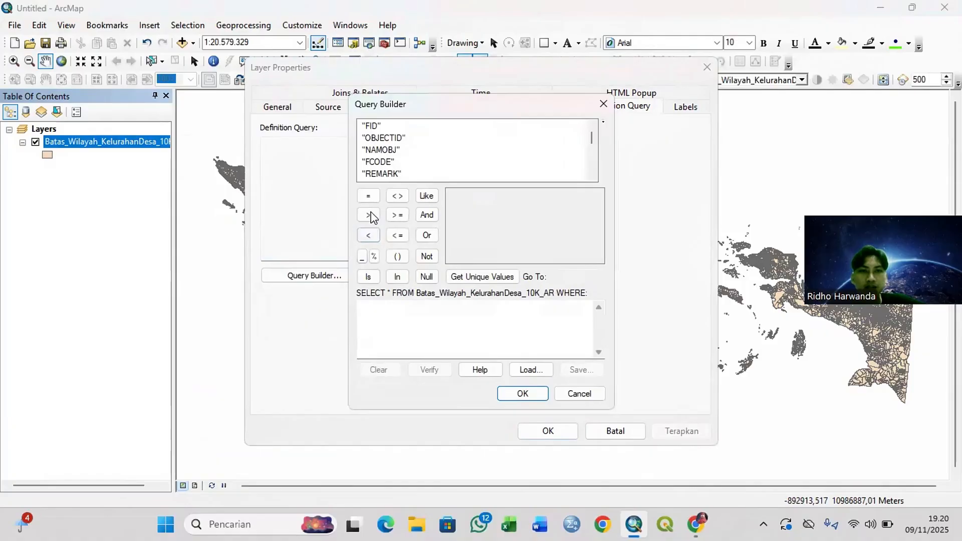
pyautogui.scroll(-5, 401, 168)
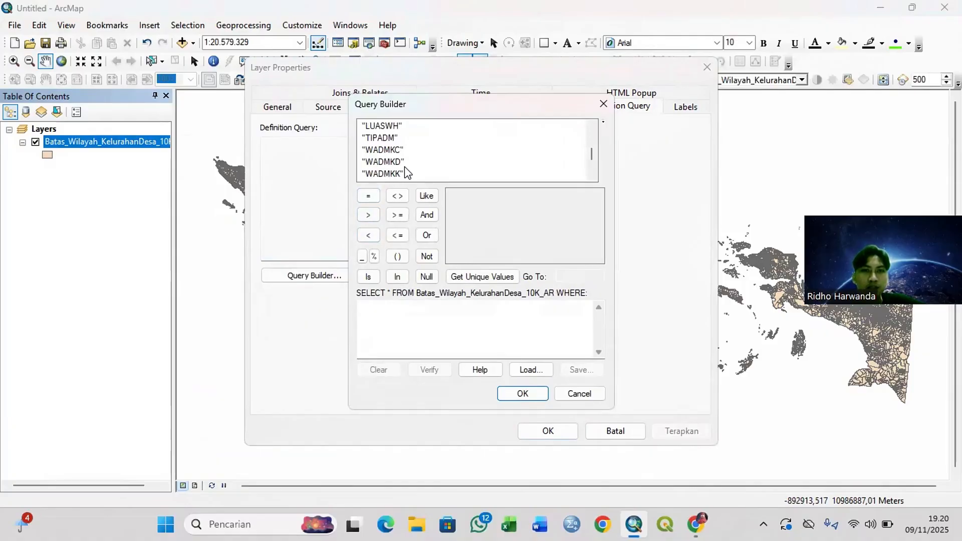
pyautogui.doubleClick(395, 150)
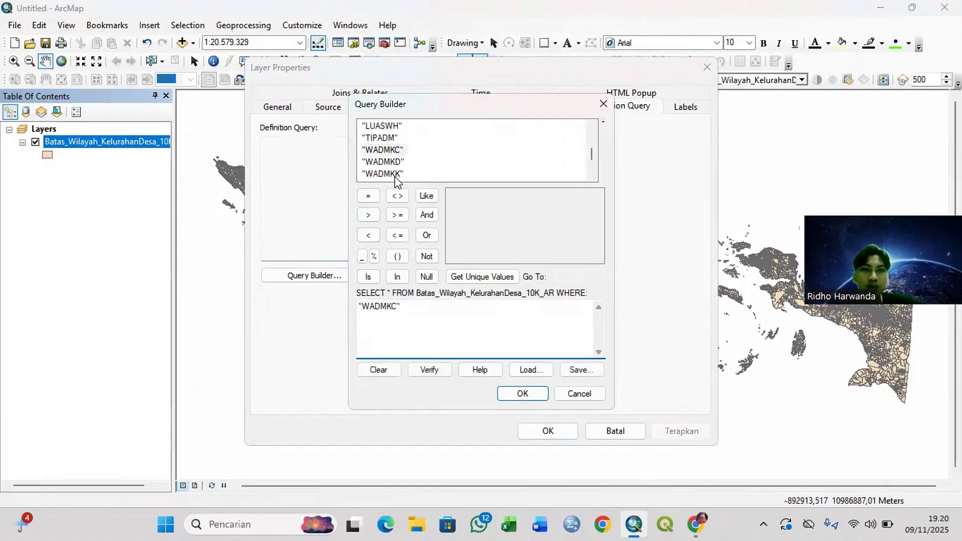
pyautogui.click(368, 196)
pyautogui.click(368, 196)
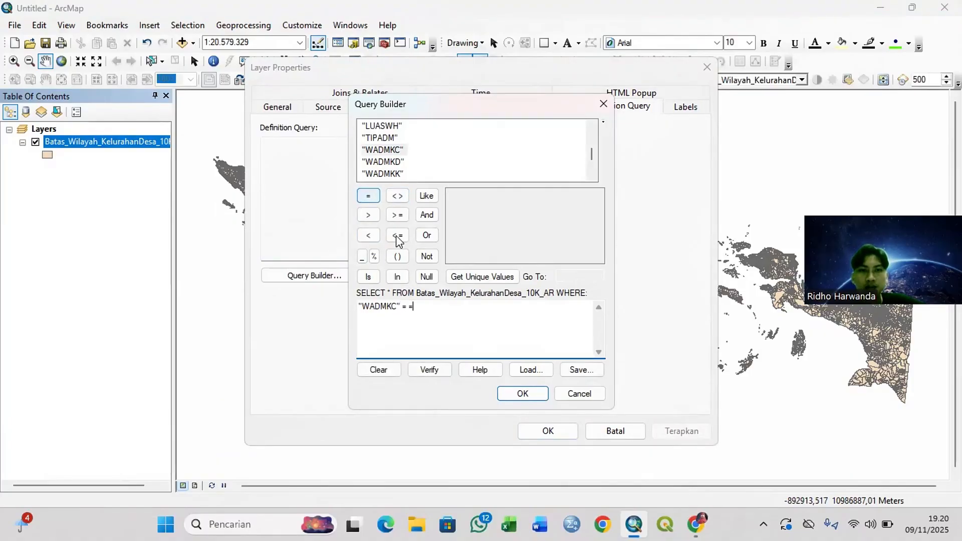
pyautogui.press('BackSpace')
pyautogui.press('BackSpace')
pyautogui.press('BackSpace')
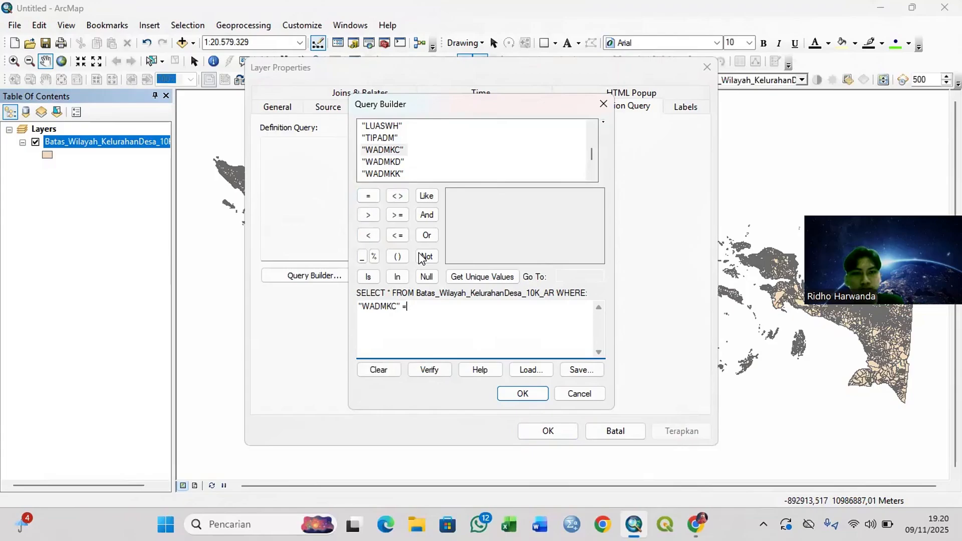
# Step: Complete the query with the unique value 'Kotabumi' and apply it to the boundary layer
pyautogui.click(463, 279)
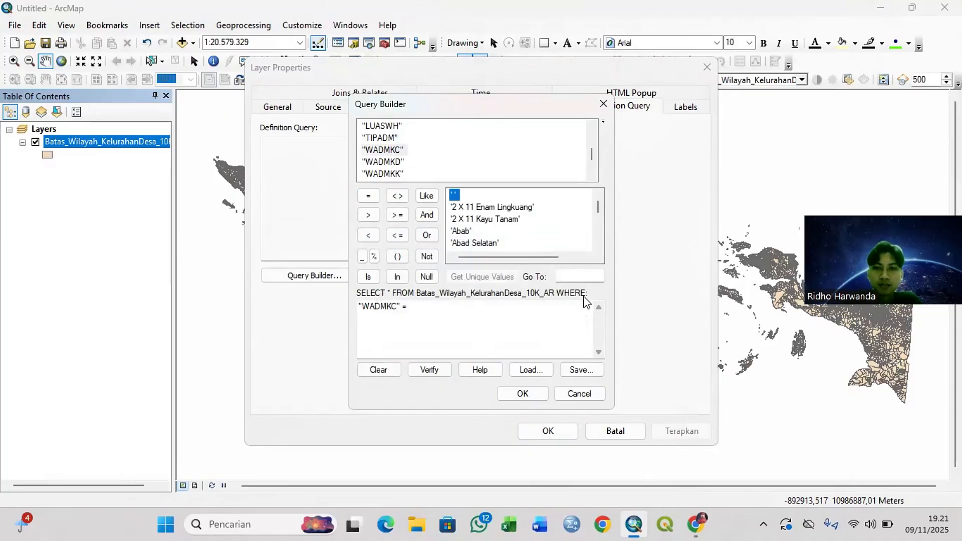
pyautogui.click(581, 278)
pyautogui.write('kotabu')
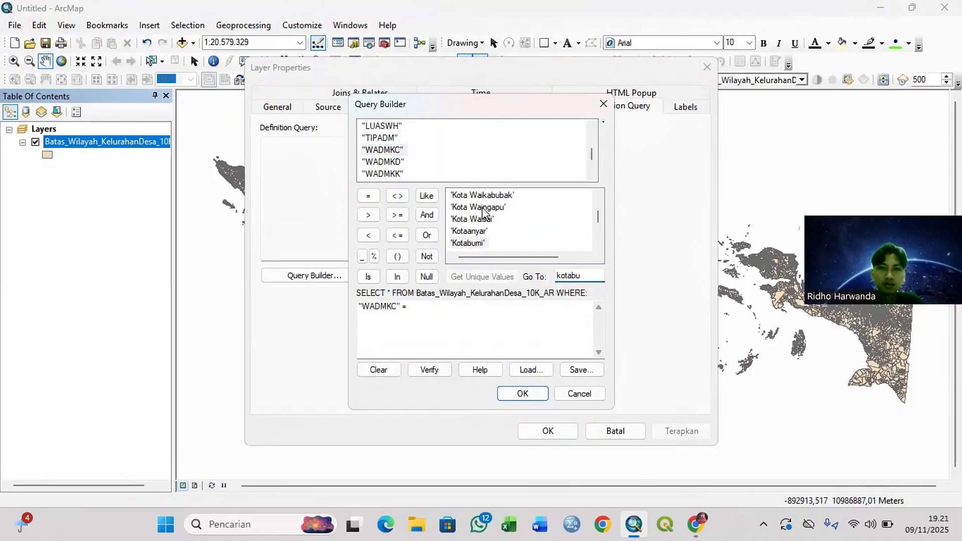
pyautogui.doubleClick(481, 243)
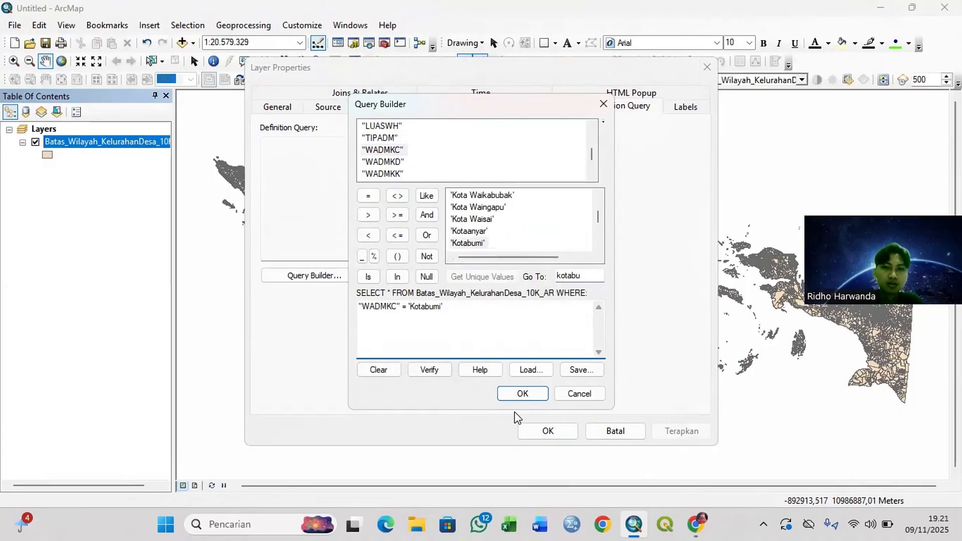
pyautogui.click(534, 394)
pyautogui.click(544, 431)
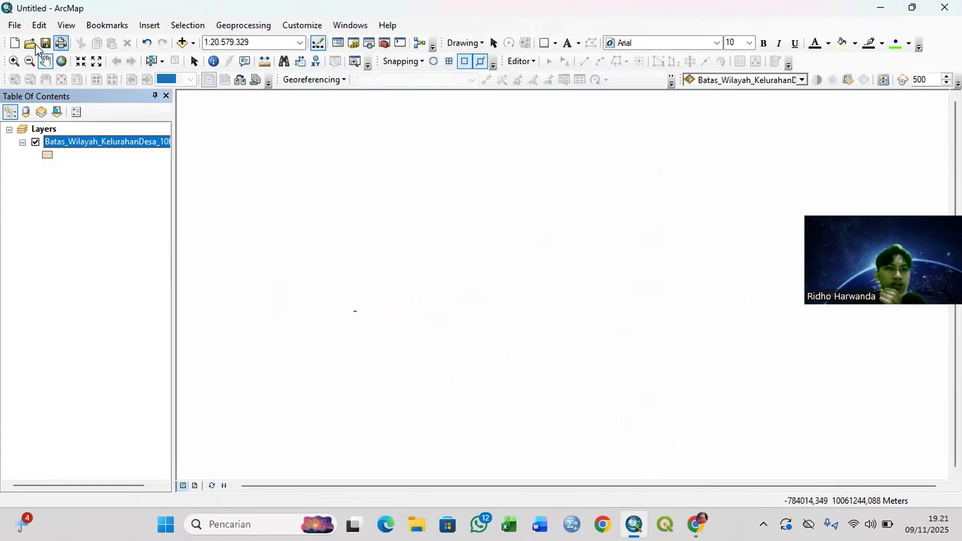
# Step: Add the 48M_20170101-20180101.tif land cover raster from the Tutorial PL Kobum folder to the map
pyautogui.click(14, 60)
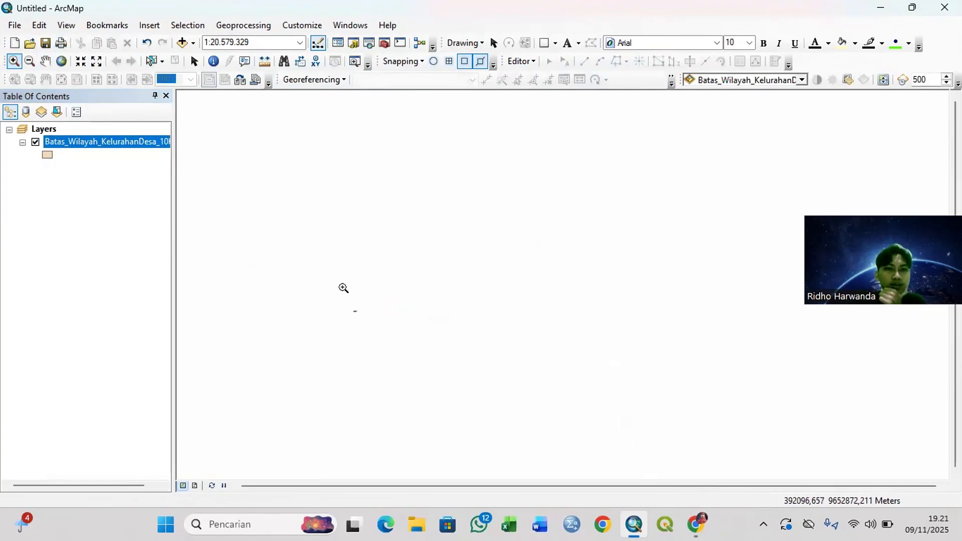
pyautogui.moveTo(343, 288); pyautogui.dragTo(384, 333)
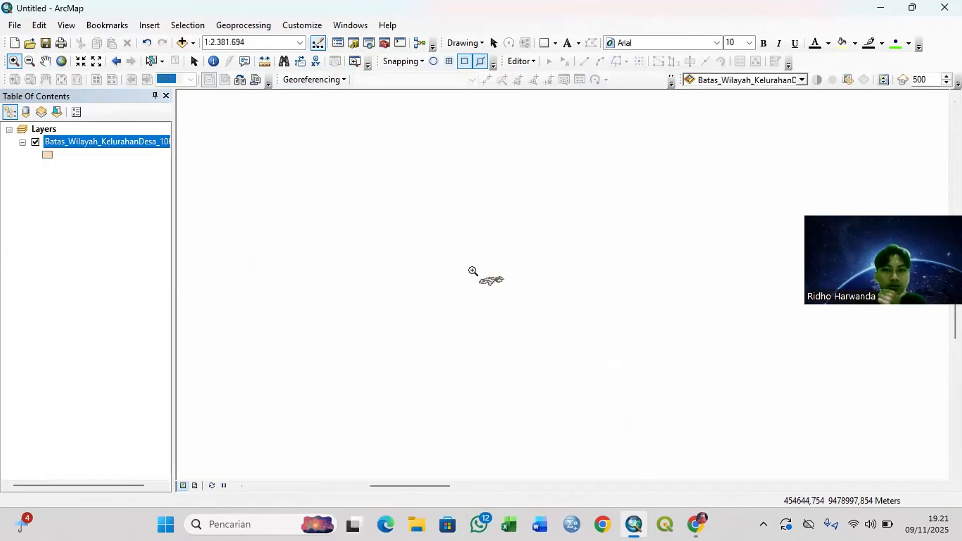
pyautogui.moveTo(460, 266); pyautogui.dragTo(527, 294)
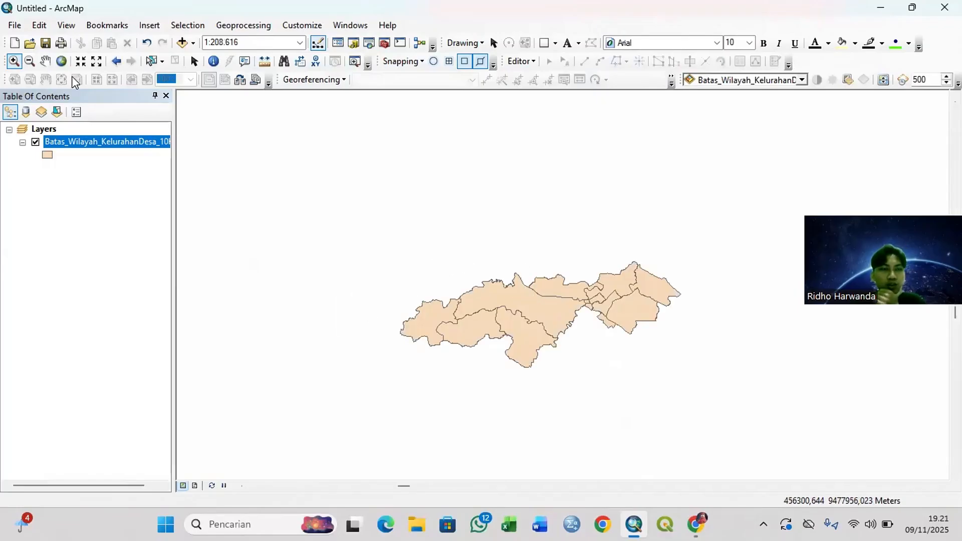
pyautogui.click(193, 43)
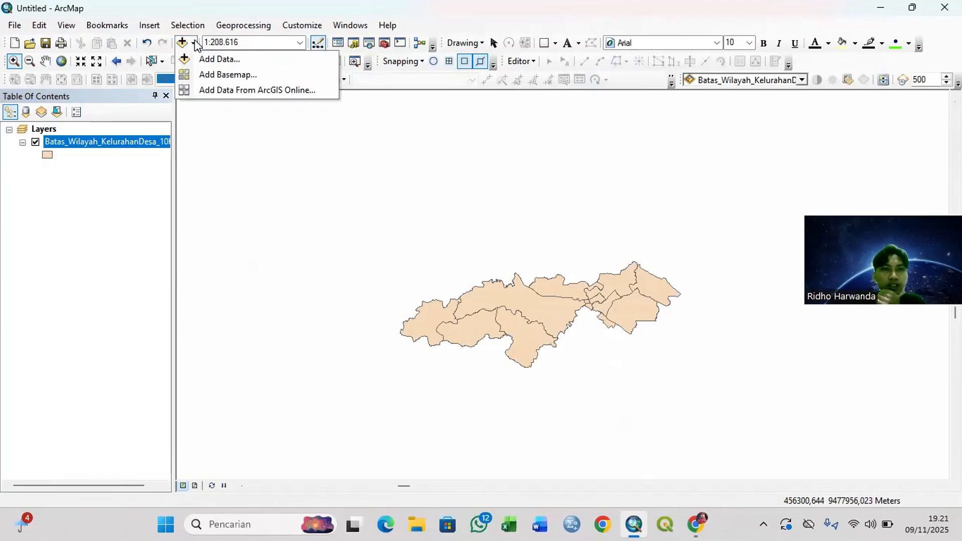
pyautogui.click(209, 59)
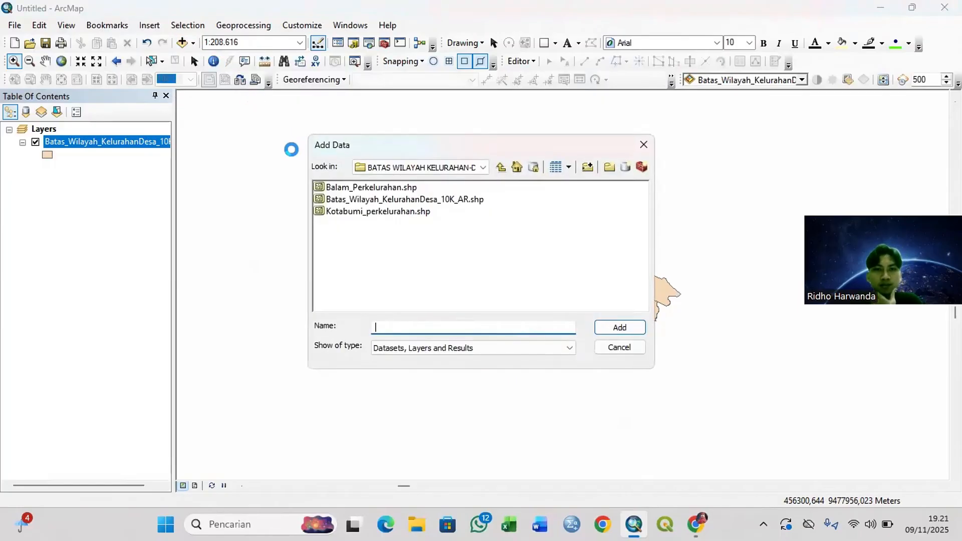
pyautogui.click(483, 167)
pyautogui.scroll(2, 473, 187)
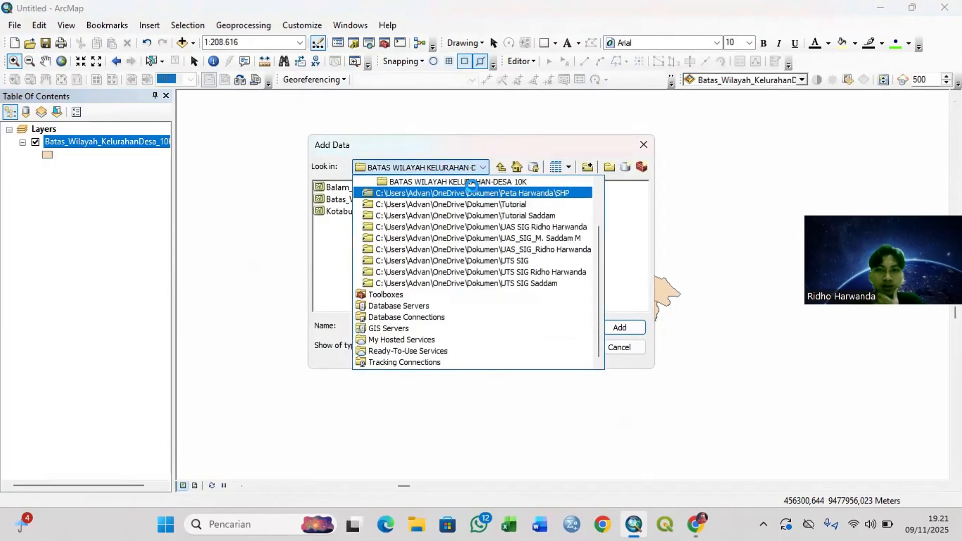
pyautogui.scroll(1, 473, 187)
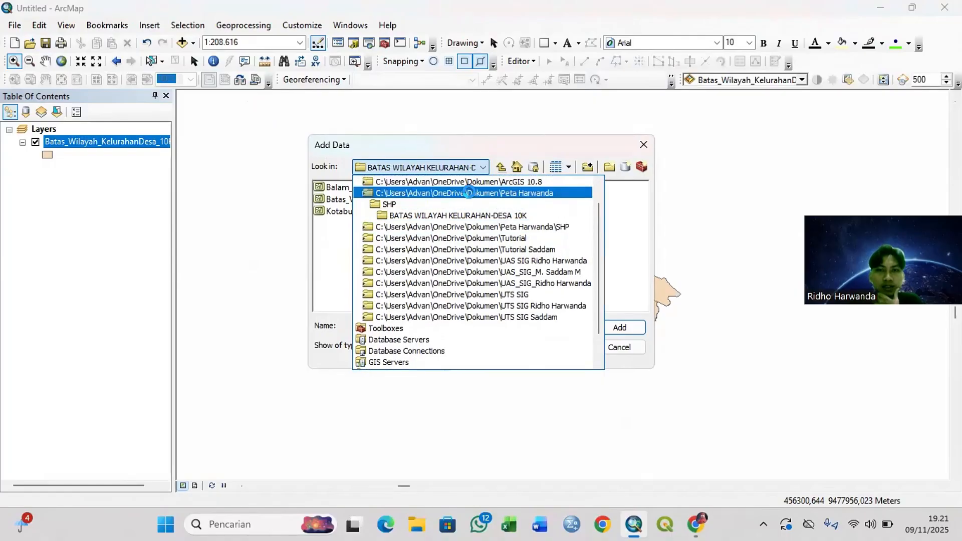
pyautogui.click(468, 193)
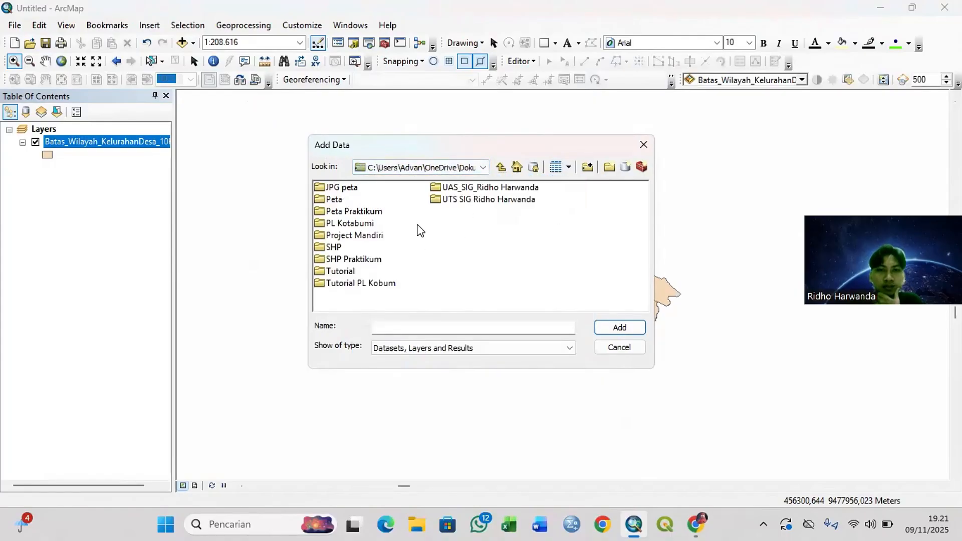
pyautogui.doubleClick(371, 283)
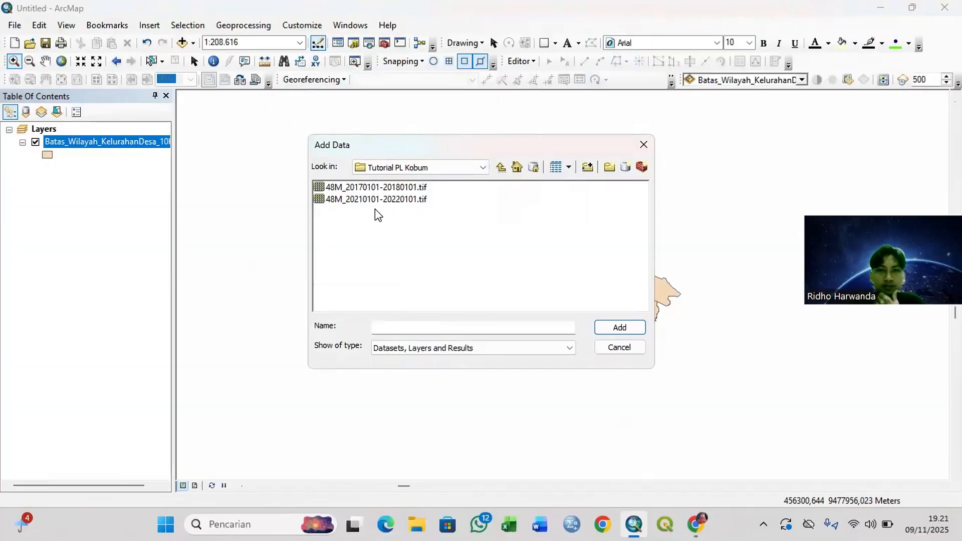
pyautogui.click(377, 187)
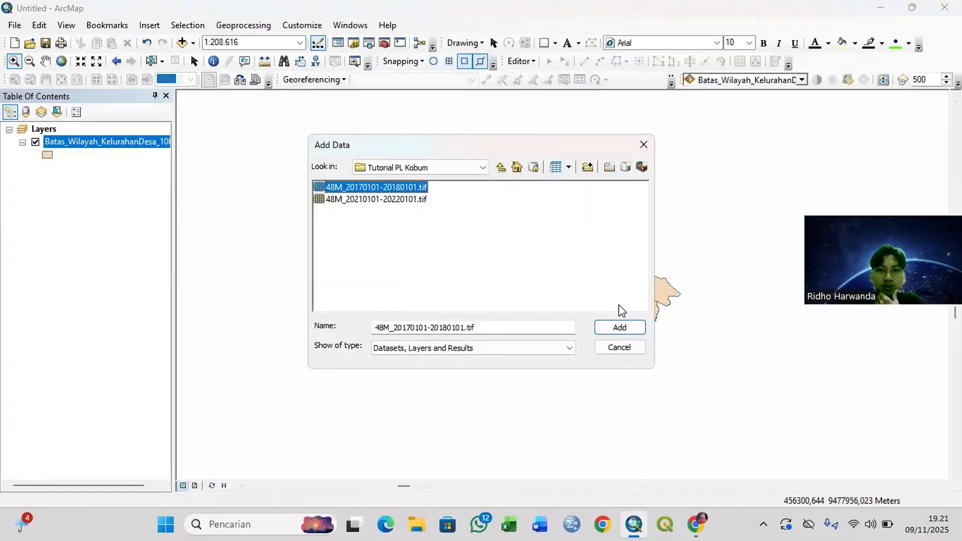
pyautogui.click(618, 327)
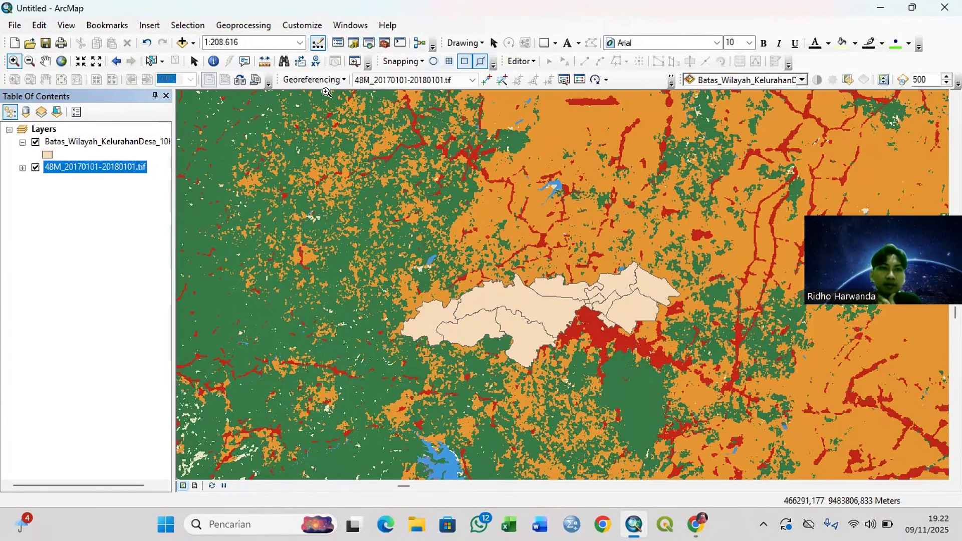
# Step: Search for the Extract by Mask tool using the text "extract by mask"
pyautogui.click(368, 44)
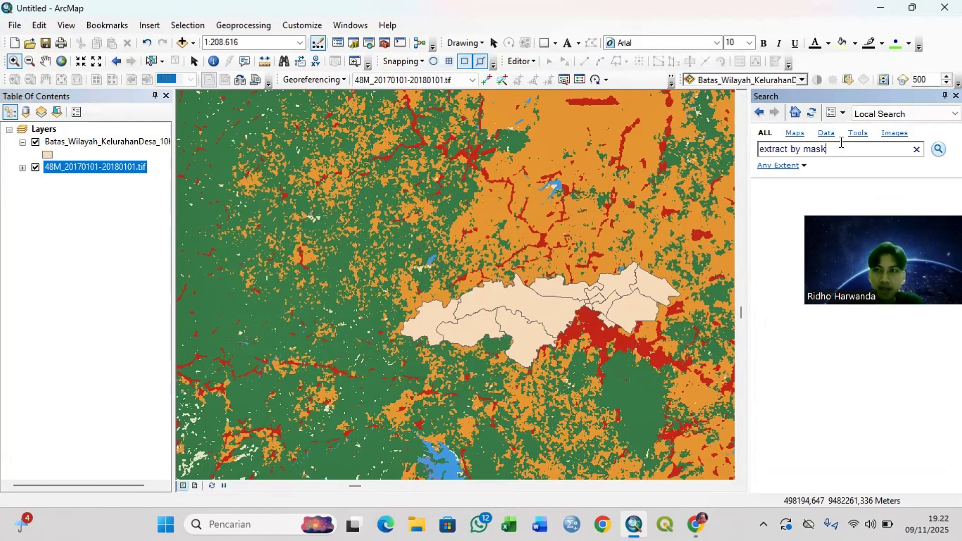
pyautogui.press('Return')
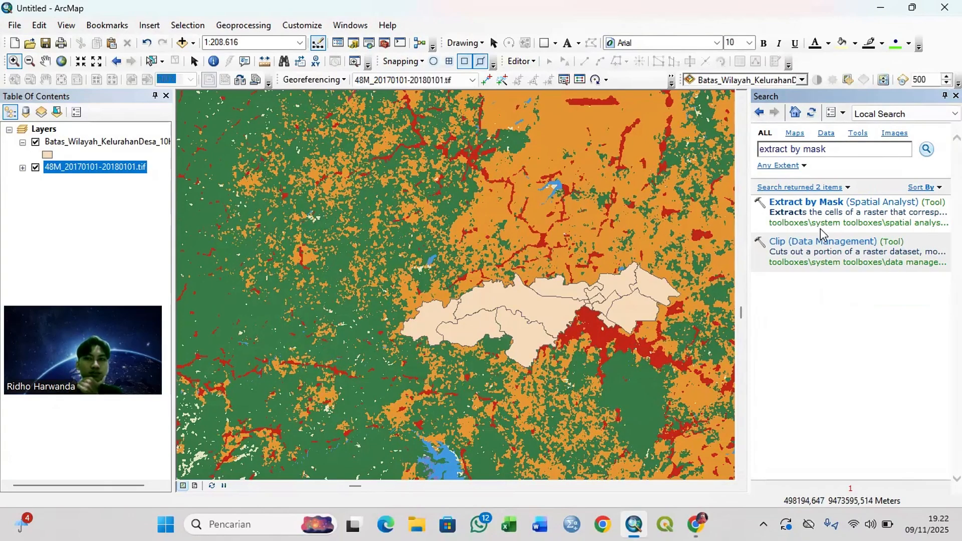
pyautogui.click(807, 203)
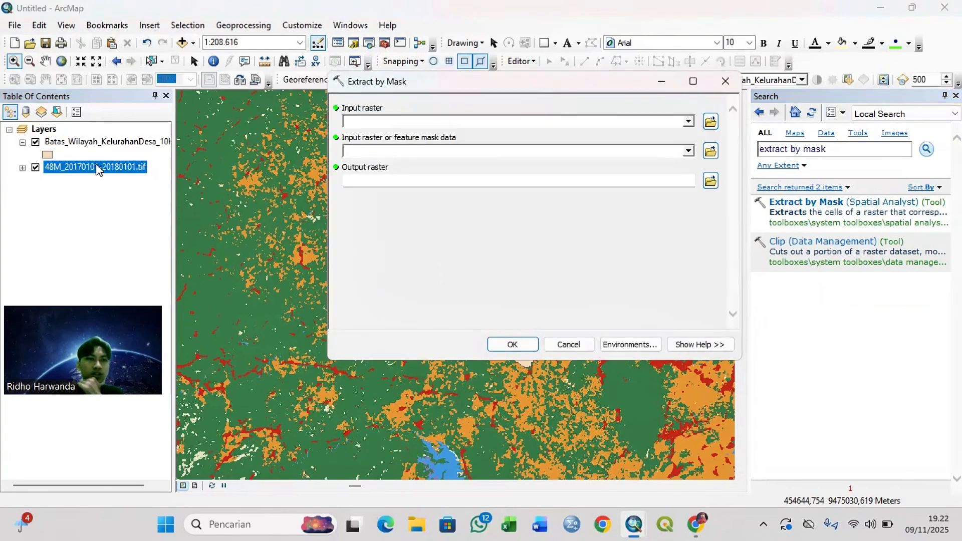
pyautogui.moveTo(97, 166); pyautogui.dragTo(375, 114)
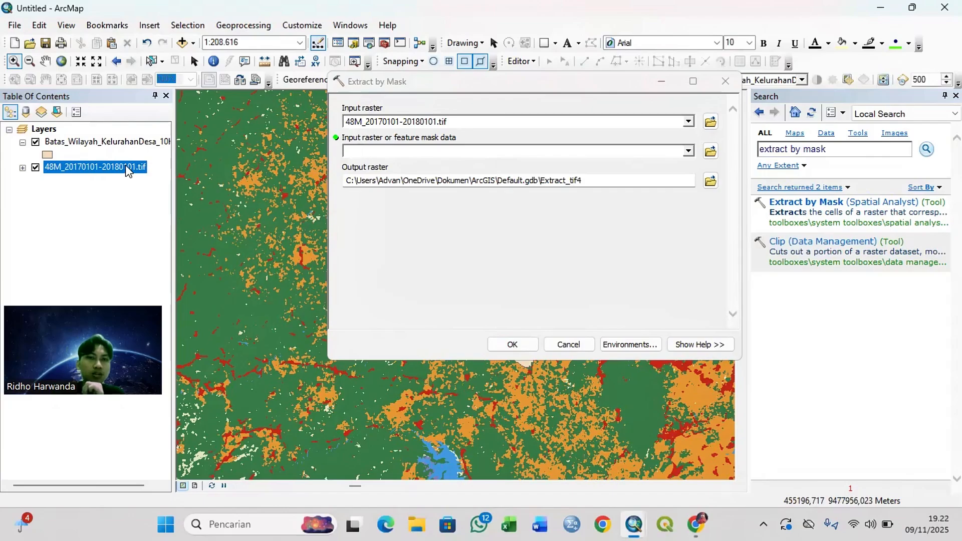
pyautogui.moveTo(66, 142); pyautogui.dragTo(377, 147)
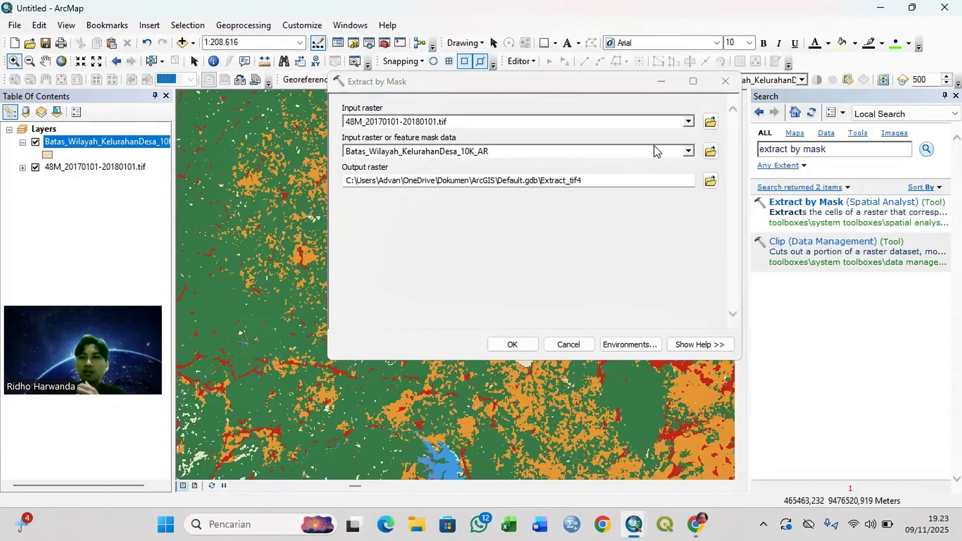
pyautogui.click(562, 346)
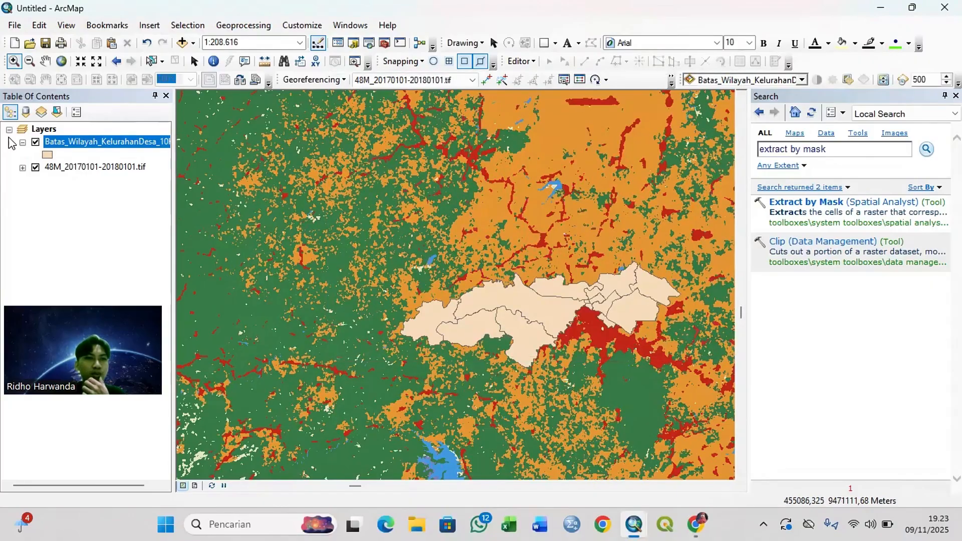
# Step: Start exporting all features of the Batas_Wilayah_KelurahanDesa_10K_AR layer, with the Tutorial PL Kobum folder as the output location
pyautogui.click(82, 145)
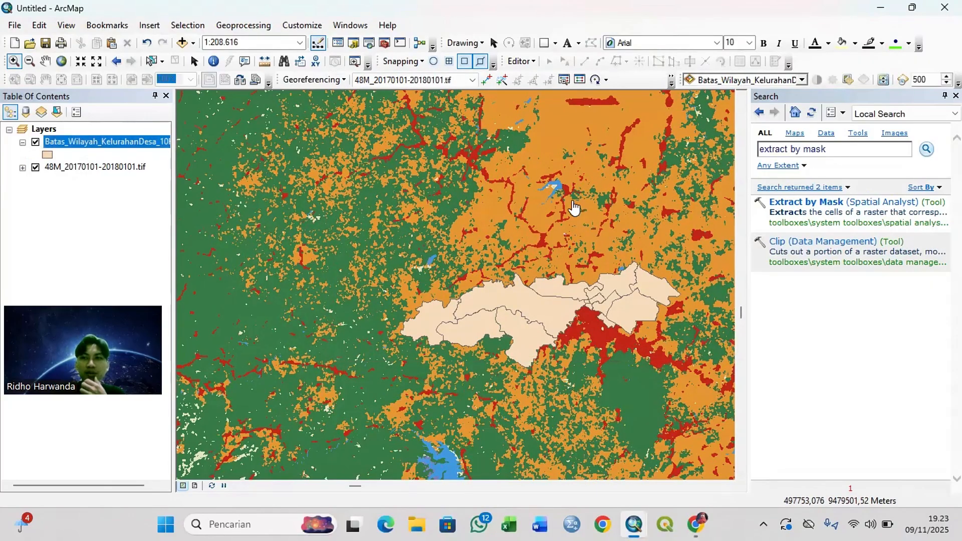
pyautogui.rightClick(128, 146)
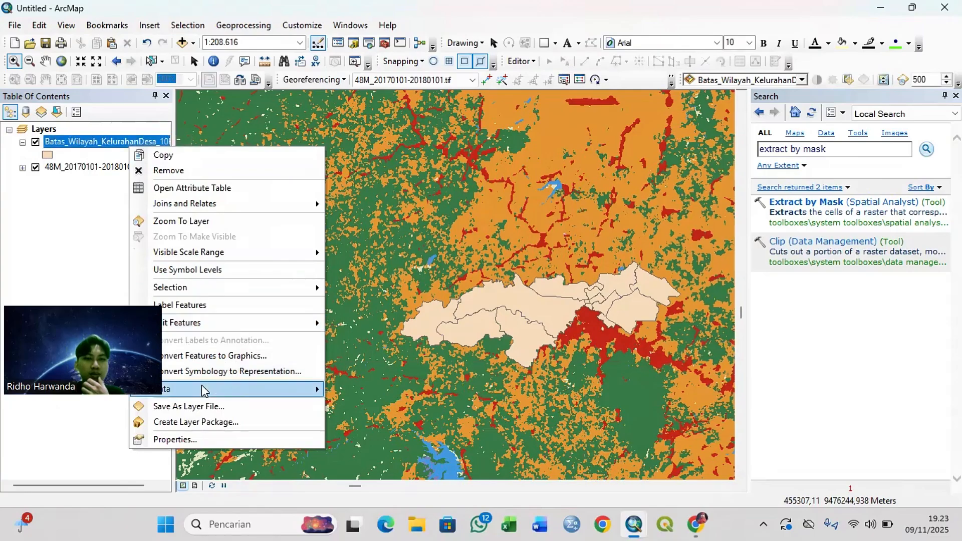
pyautogui.moveTo(203, 389)
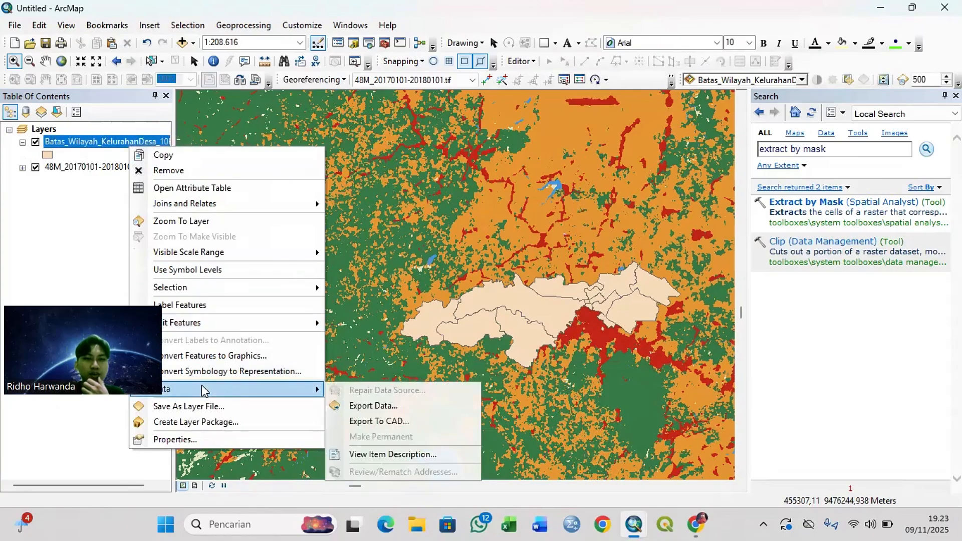
pyautogui.click(355, 406)
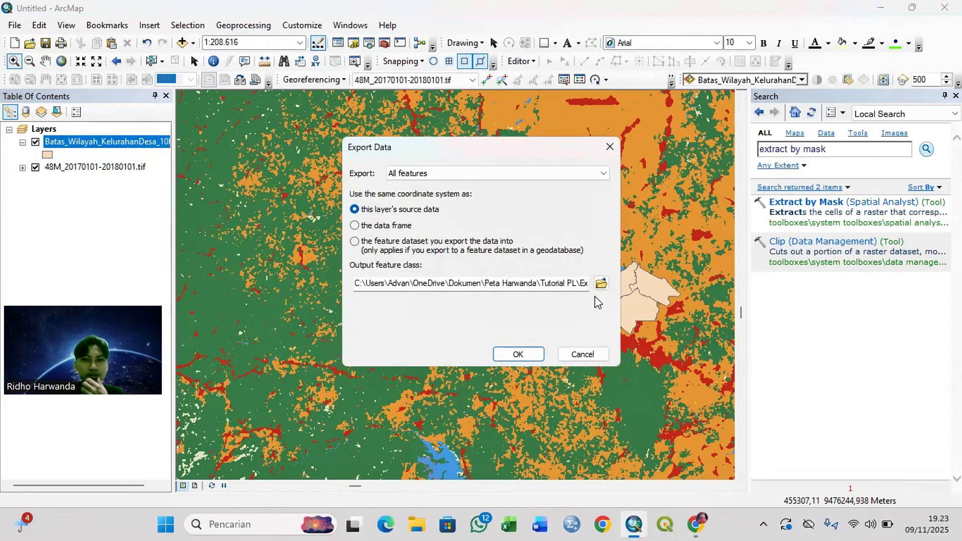
pyautogui.click(601, 283)
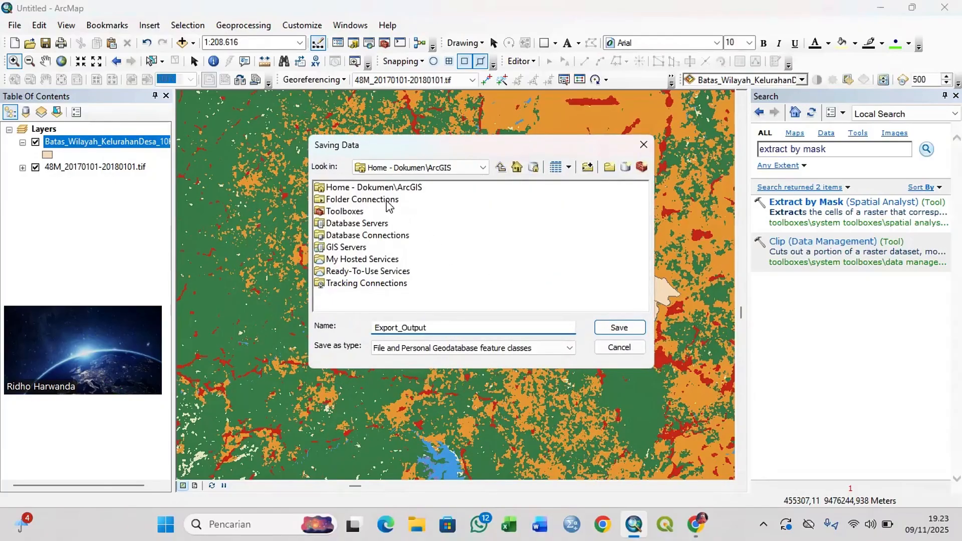
pyautogui.doubleClick(385, 200)
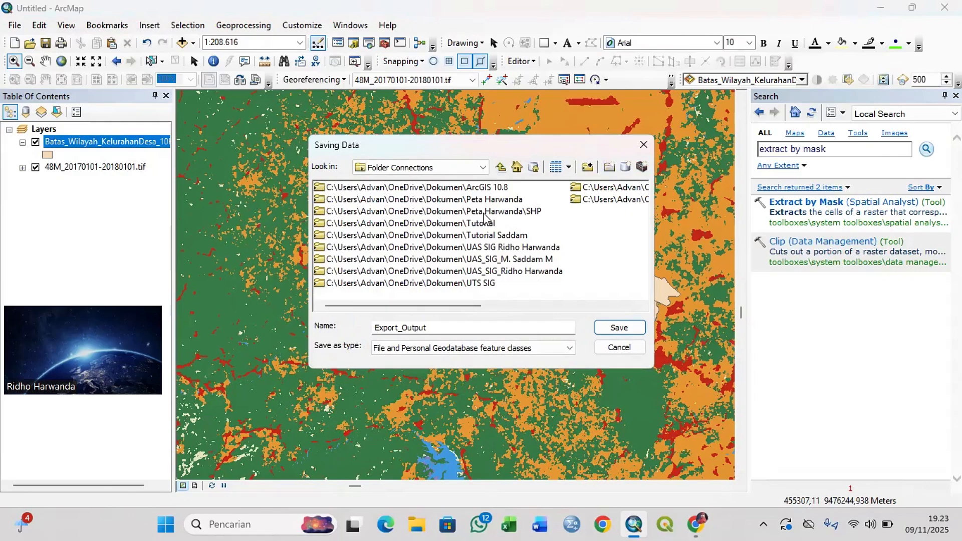
pyautogui.doubleClick(493, 200)
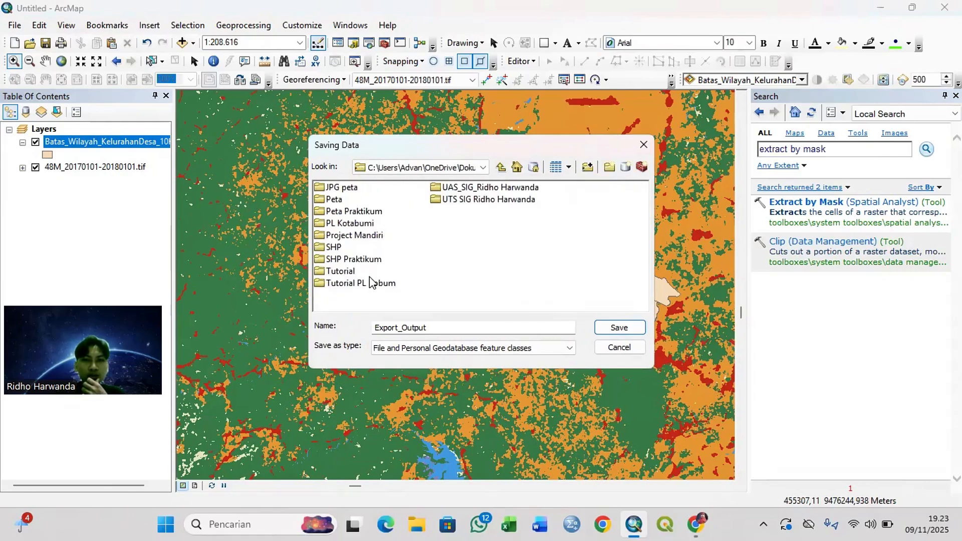
pyautogui.doubleClick(371, 282)
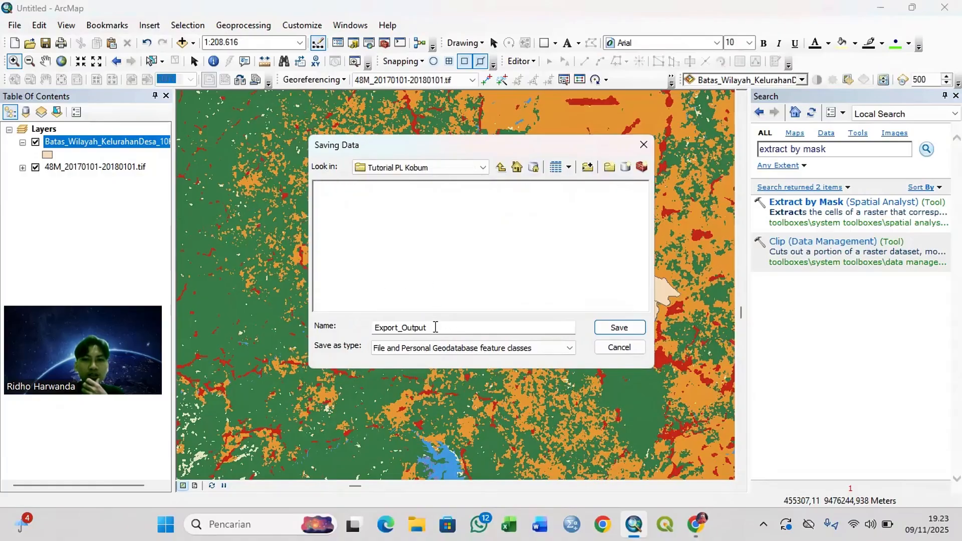
# Step: Try to save the export output as Kotabumi_Perkelurahan using the geodatabase feature class type
pyautogui.moveTo(435, 327); pyautogui.dragTo(376, 326)
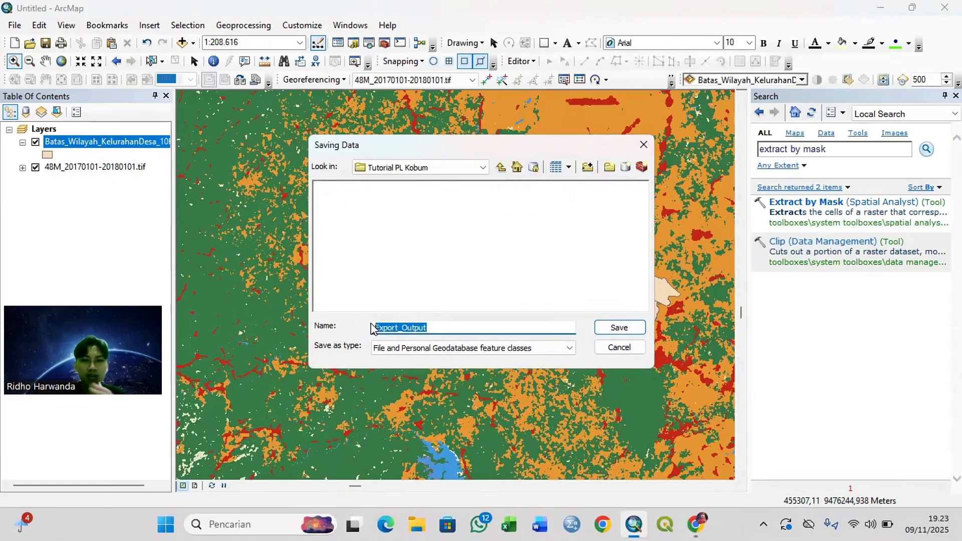
pyautogui.write('Kotabumi_Perkelurahan')
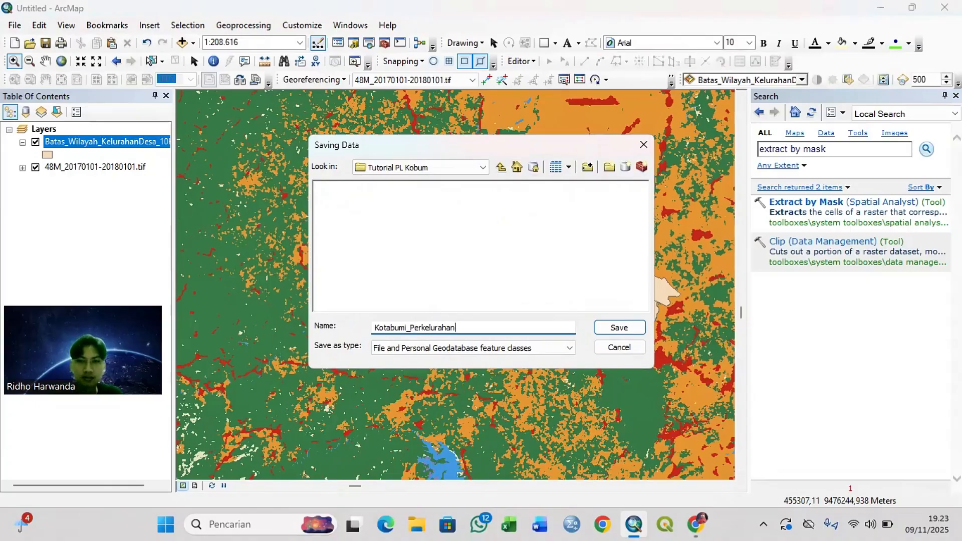
pyautogui.click(634, 332)
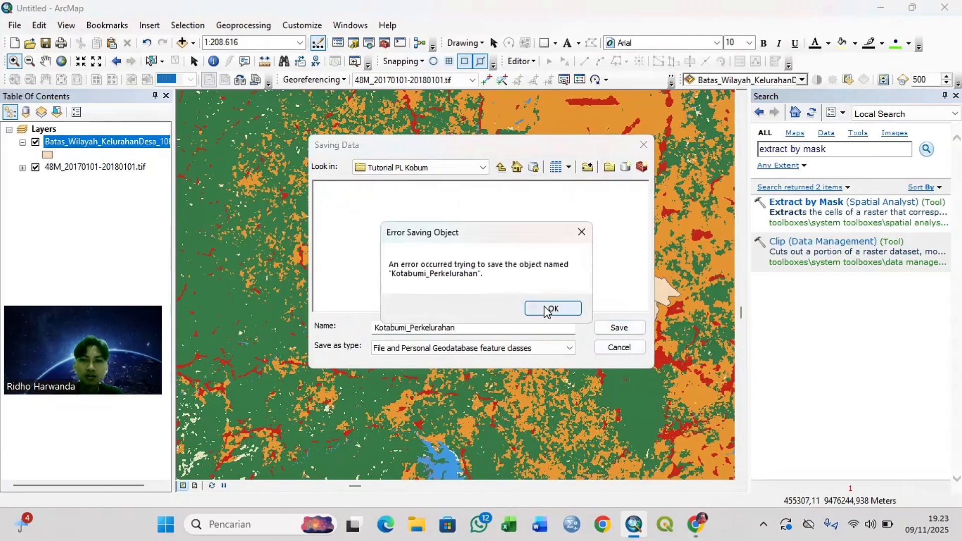
pyautogui.click(581, 233)
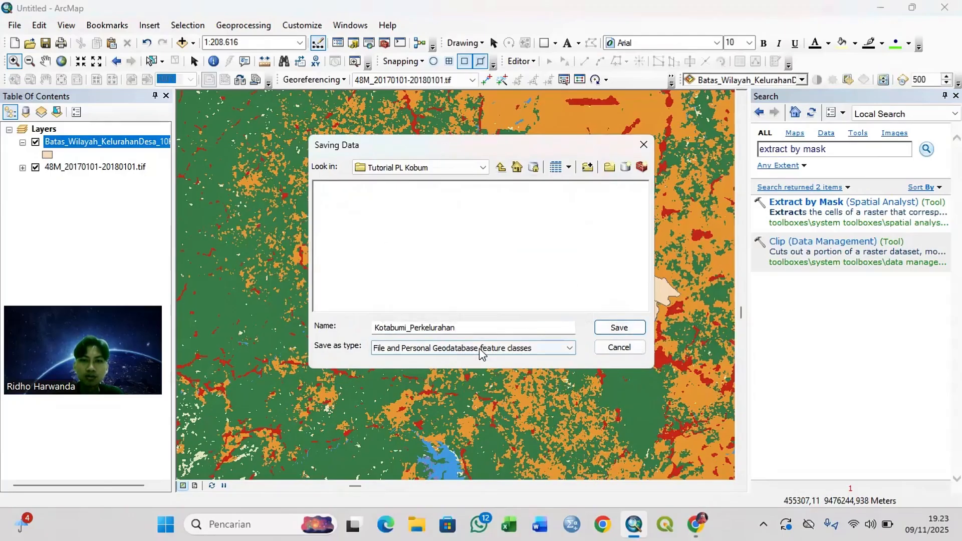
# Step: Change the output name to Kotabumi_kelurahan and try to save it as a geodatabase feature class
pyautogui.click(479, 331)
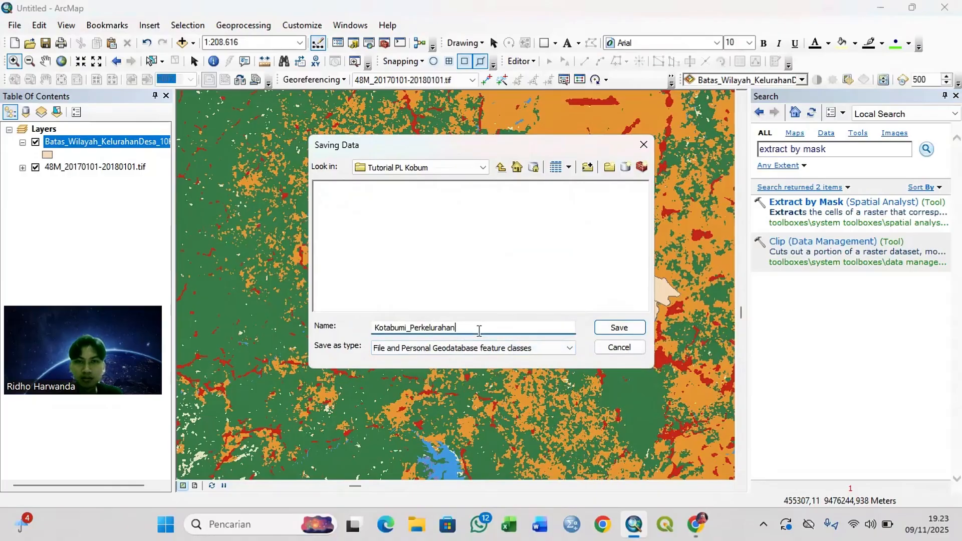
pyautogui.press('BackSpace')
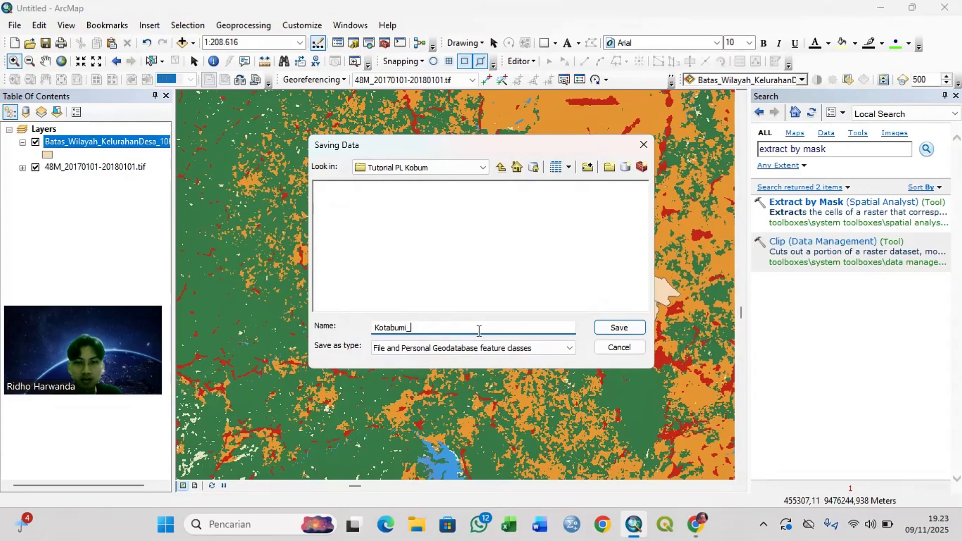
pyautogui.write('kelurahan')
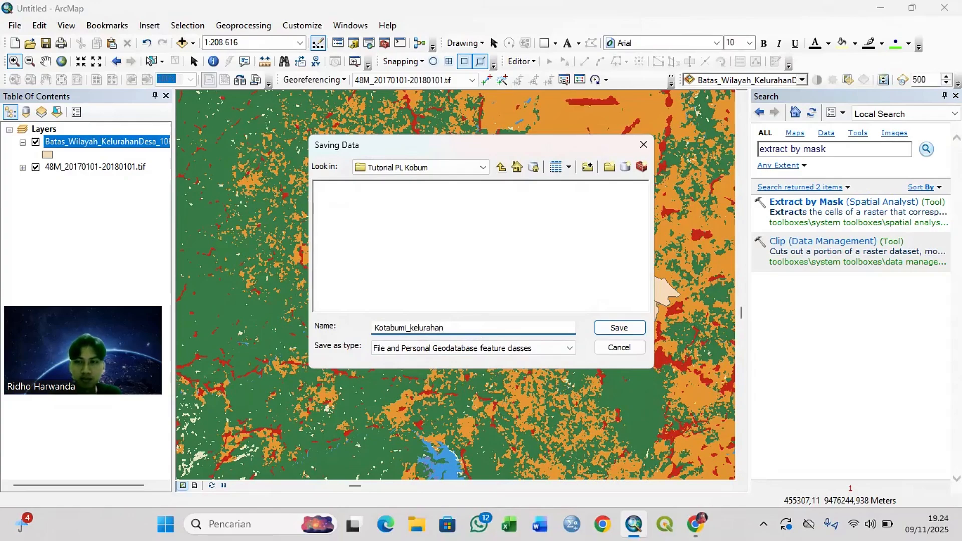
pyautogui.click(624, 331)
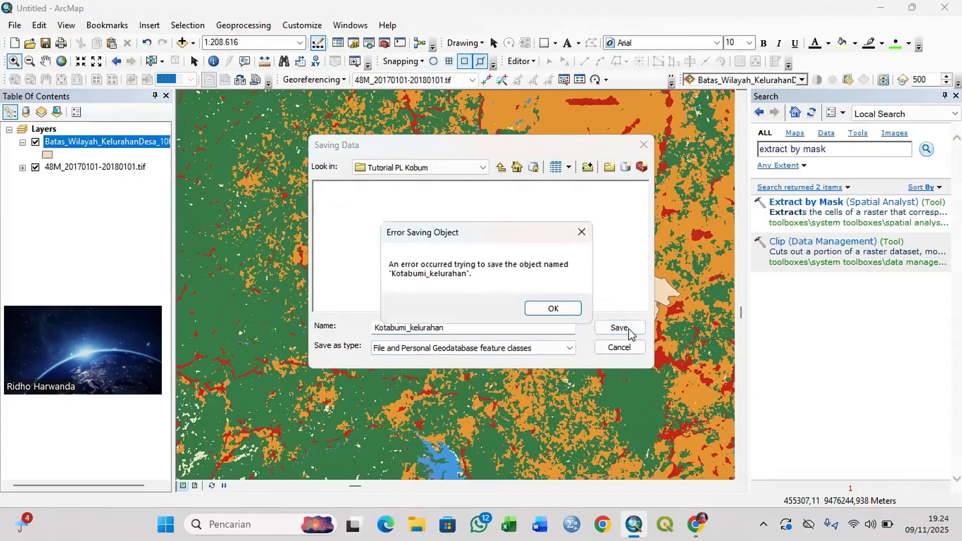
pyautogui.click(551, 307)
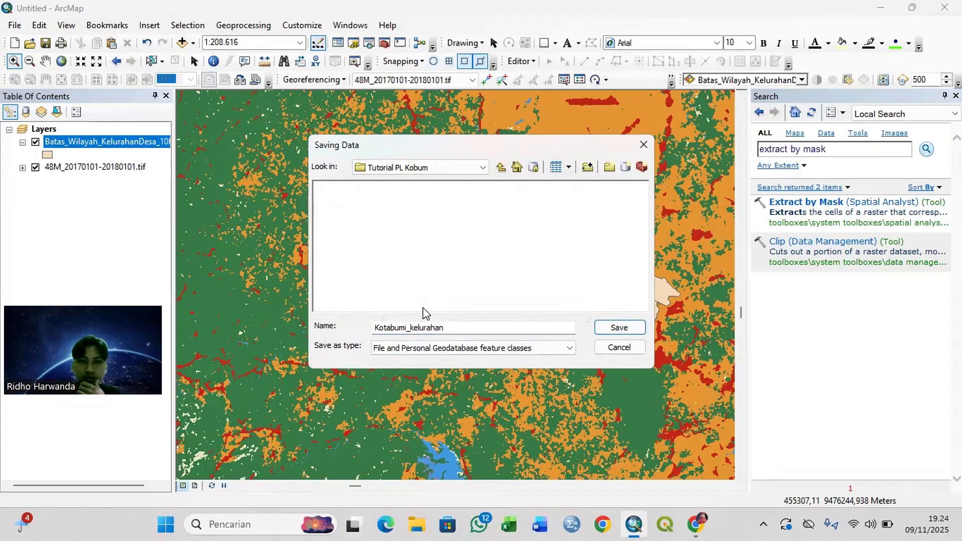
# Step: Set the output type to Shapefile, save it as Kotabumi_kelurahan.shp and run the export
pyautogui.click(456, 348)
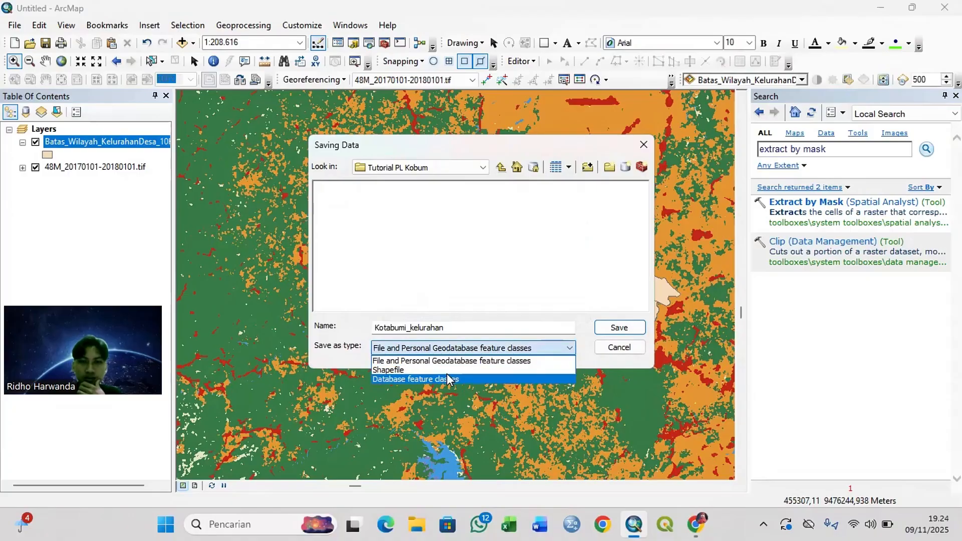
pyautogui.click(433, 365)
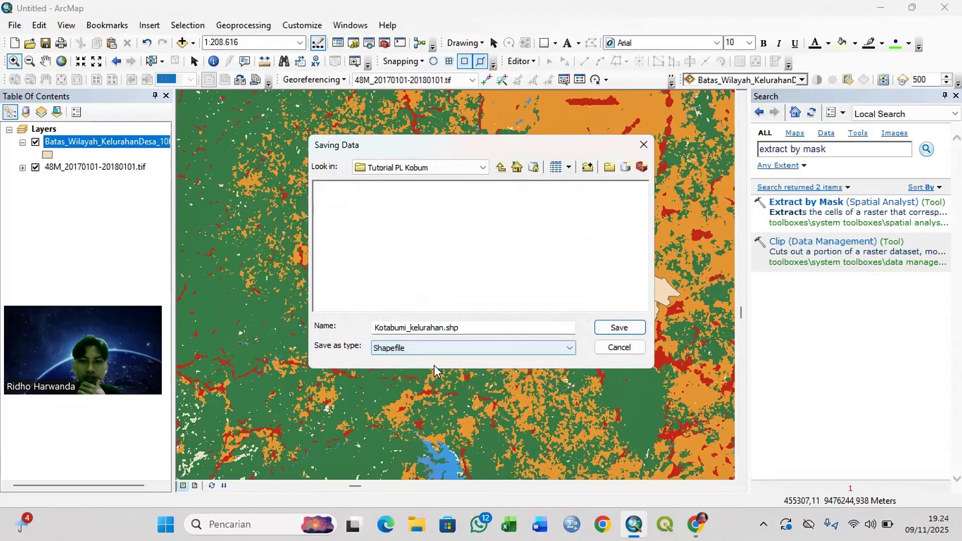
pyautogui.click(636, 334)
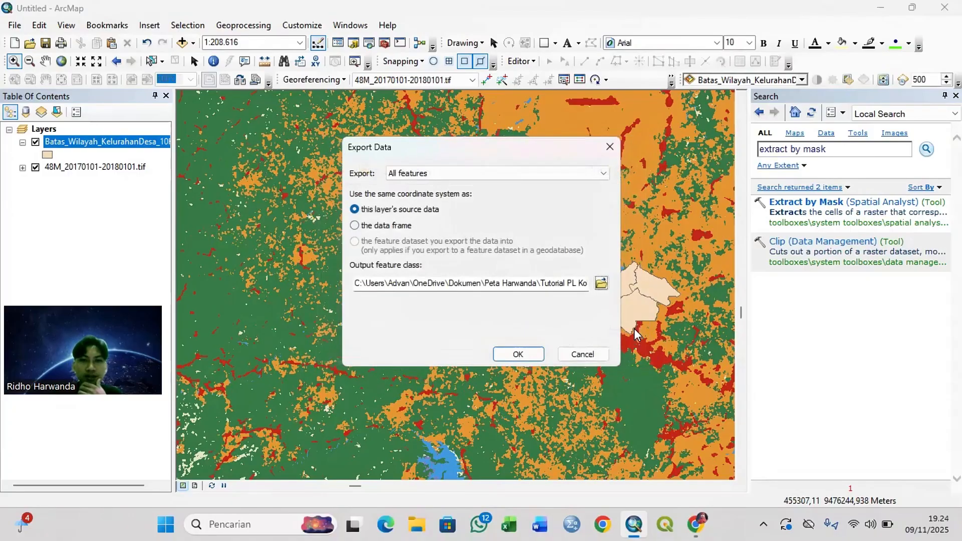
pyautogui.click(521, 352)
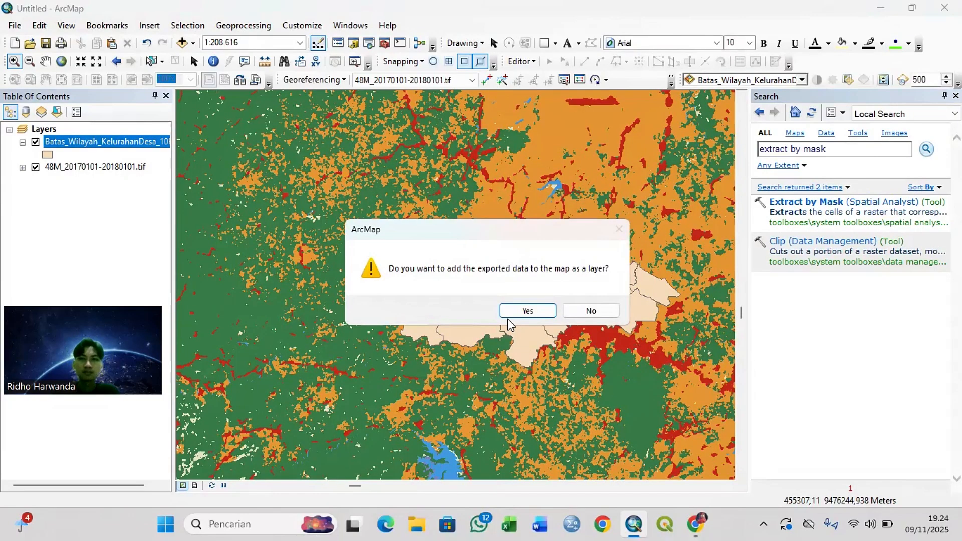
# Step: Add the exported Kotabumi_kelurahan data to the map and remove the Batas_Wilayah_KelurahanDesa_10K_AR layer
pyautogui.click(508, 315)
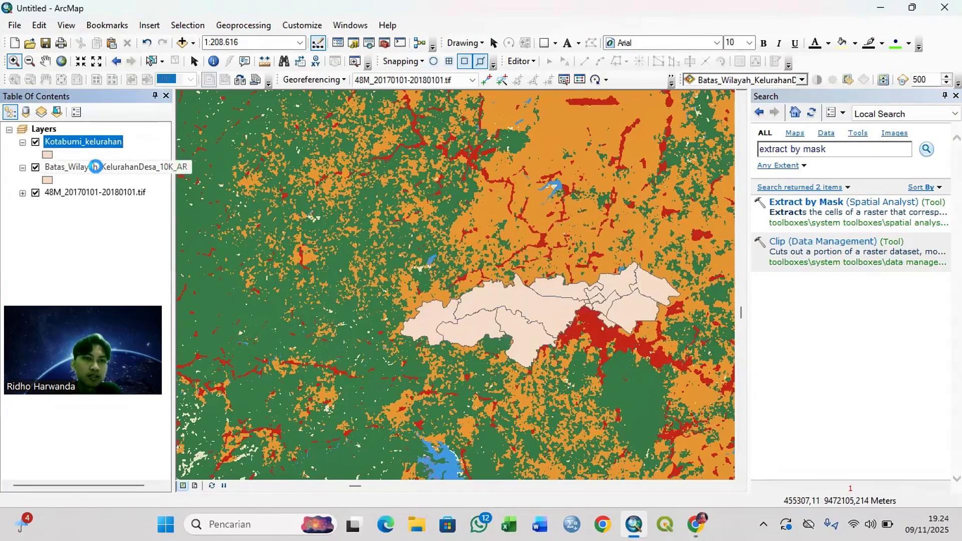
pyautogui.rightClick(97, 168)
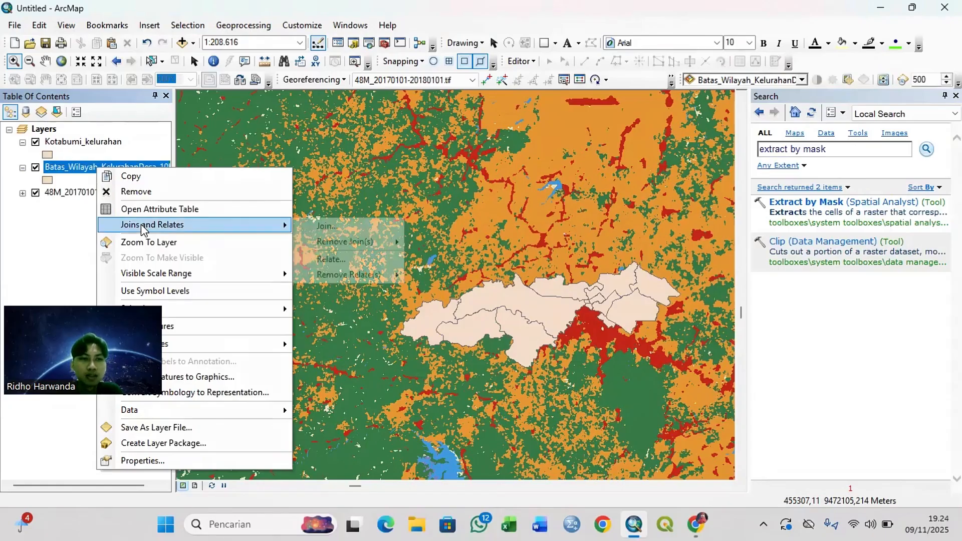
pyautogui.click(149, 188)
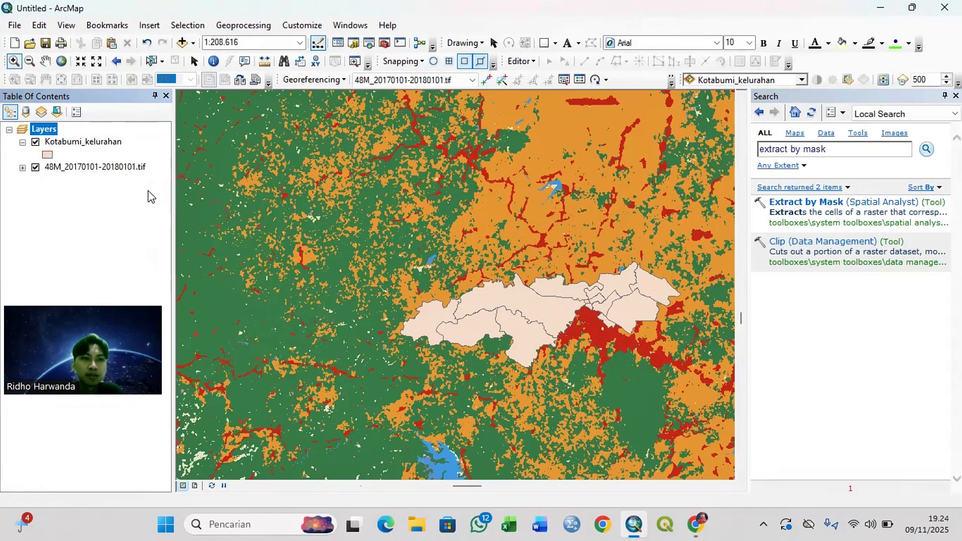
# Step: Set up Extract by Mask with 48M_20170101-20180101.tif as the input raster and Kotabumi_kelurahan as the mask
pyautogui.click(798, 206)
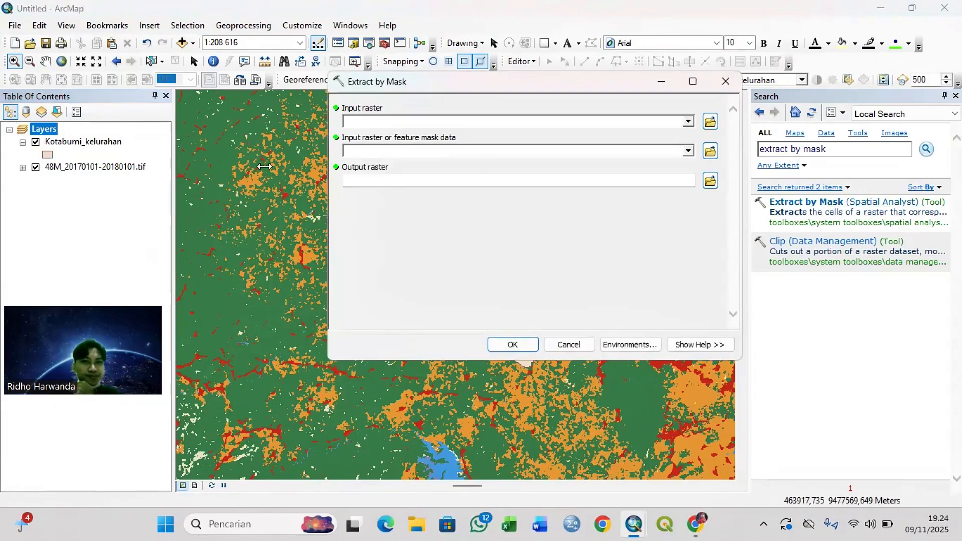
pyautogui.moveTo(82, 165); pyautogui.dragTo(390, 116)
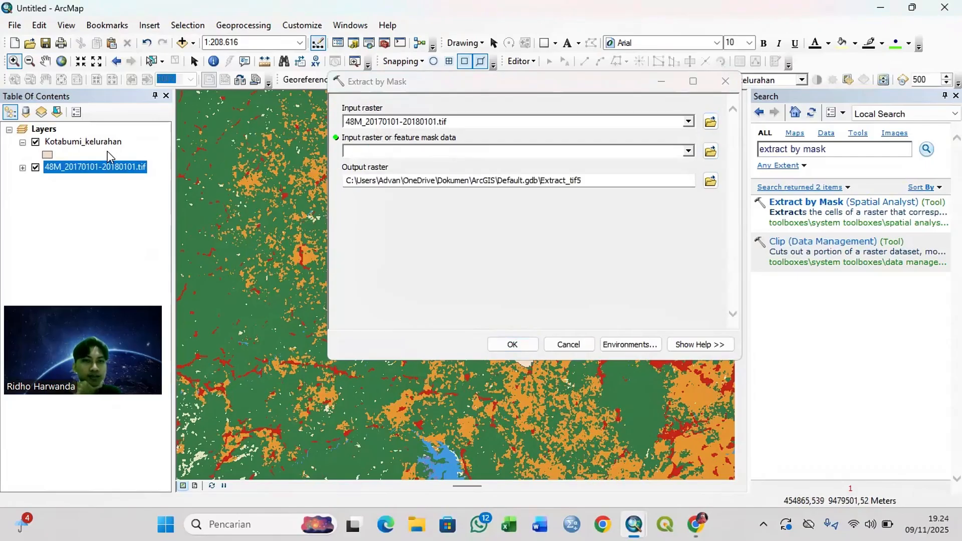
pyautogui.moveTo(93, 146); pyautogui.dragTo(365, 147)
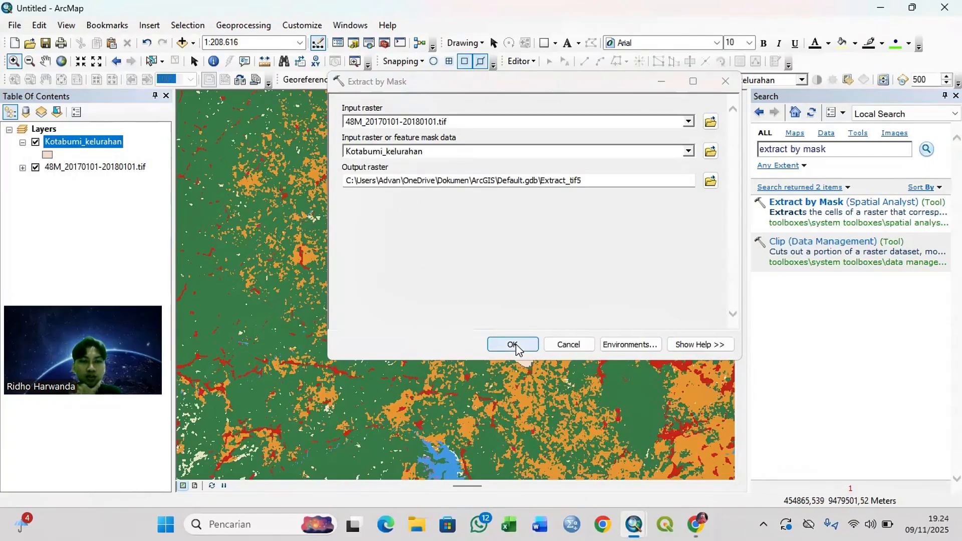
# Step: Set the output raster to Tiff_2017 in the Tutorial PL Kobum folder and run the extraction
pyautogui.click(710, 181)
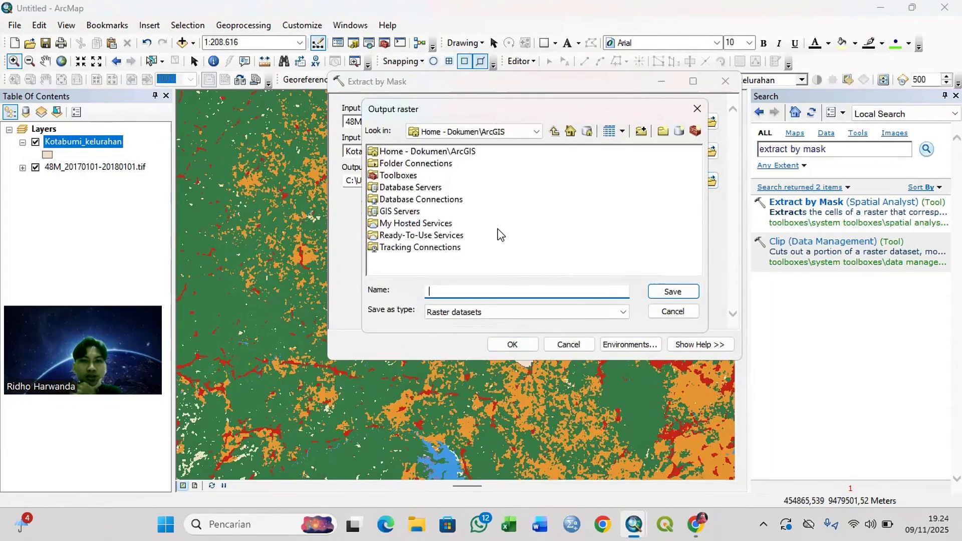
pyautogui.doubleClick(425, 165)
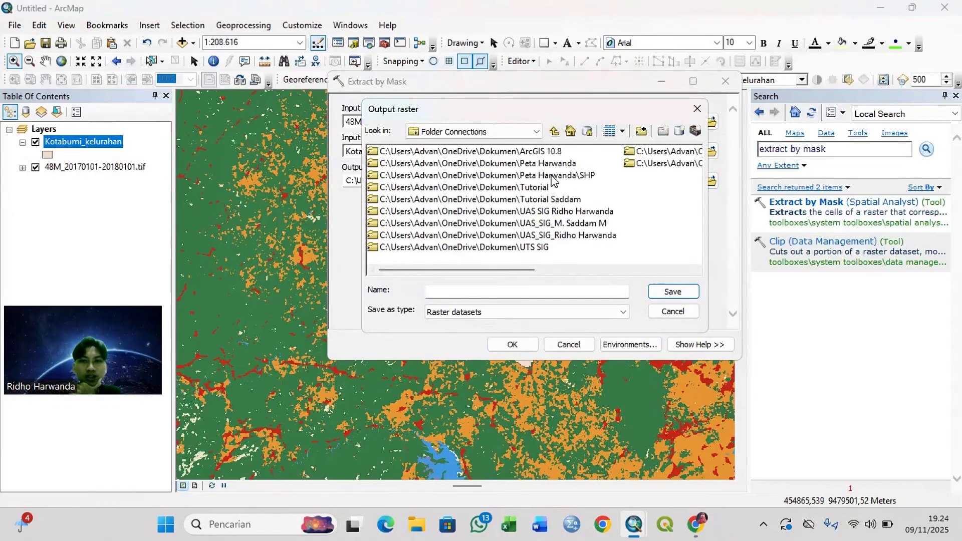
pyautogui.doubleClick(537, 164)
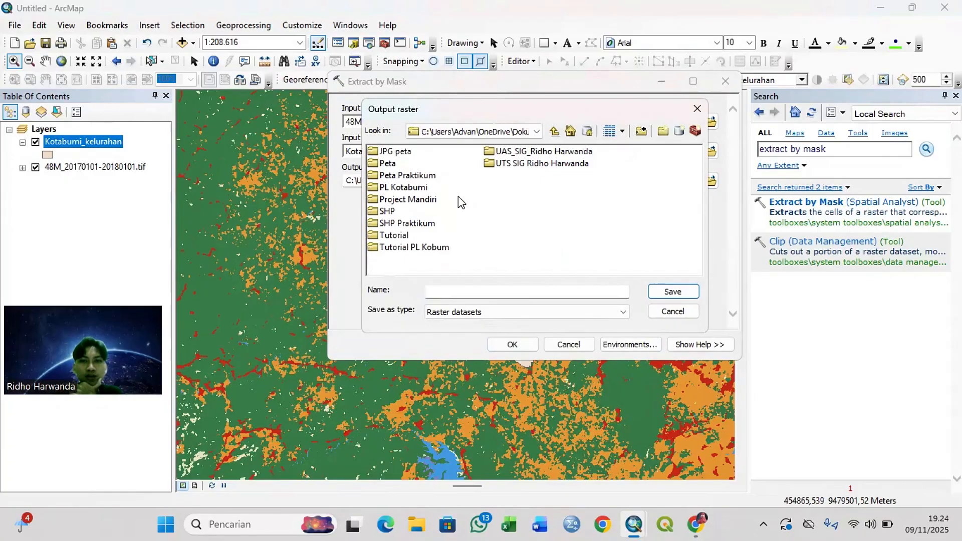
pyautogui.doubleClick(430, 247)
pyautogui.click(479, 290)
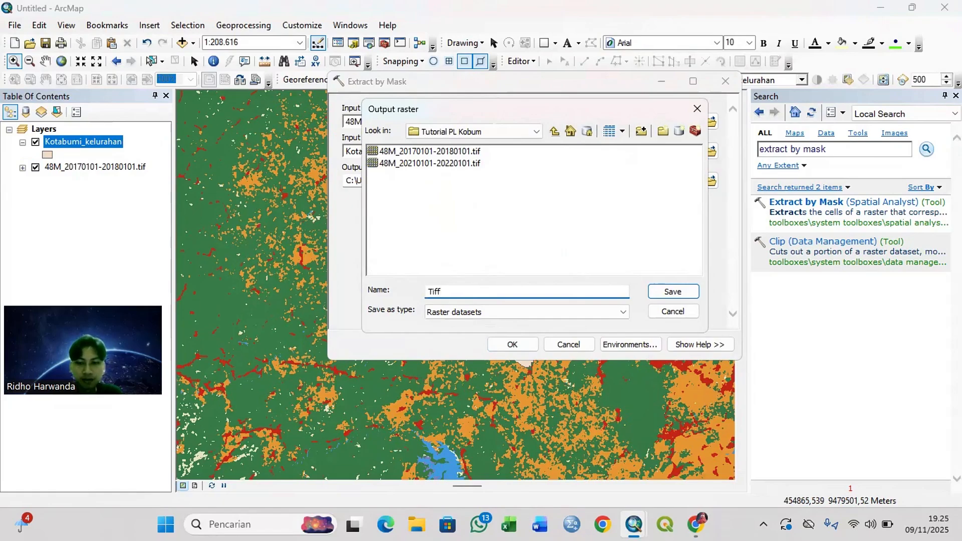
pyautogui.write('Tiff_201')
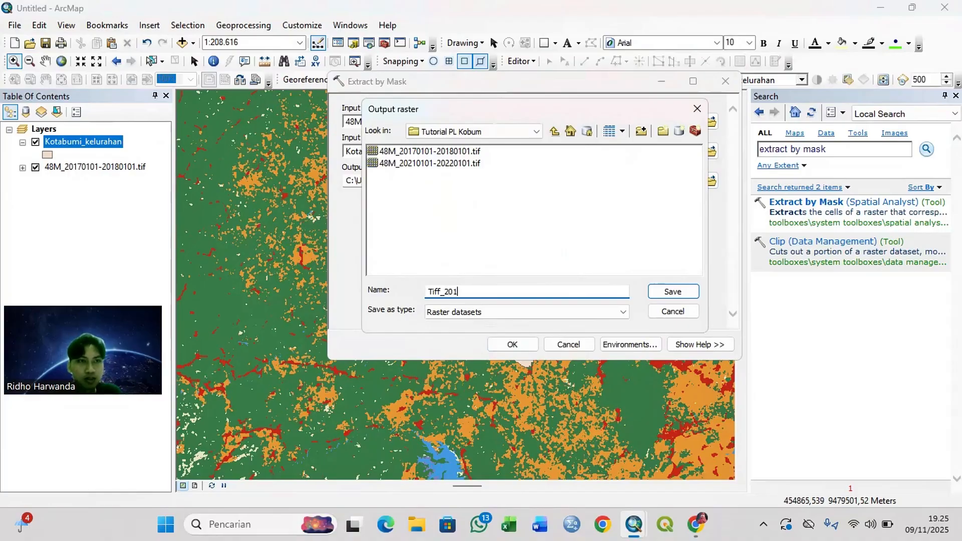
pyautogui.write('7')
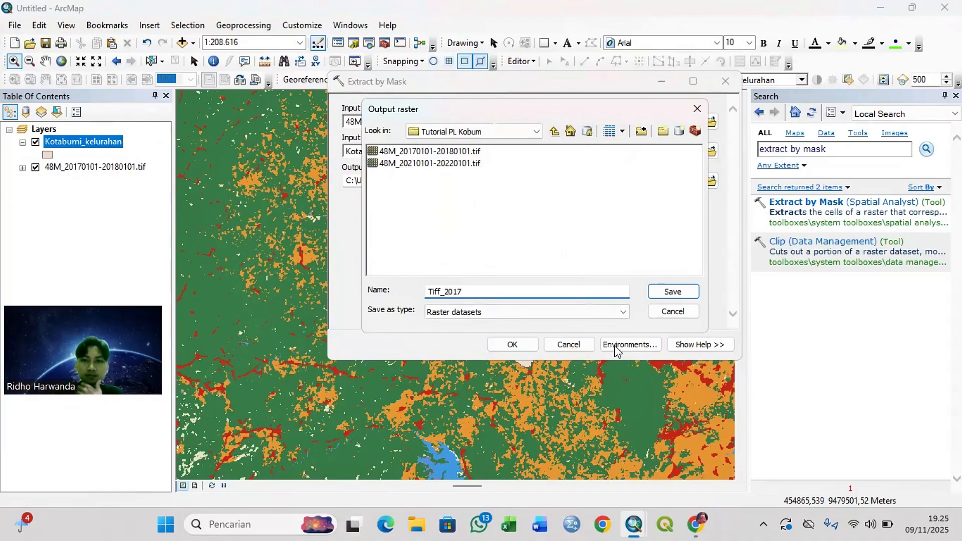
pyautogui.click(684, 291)
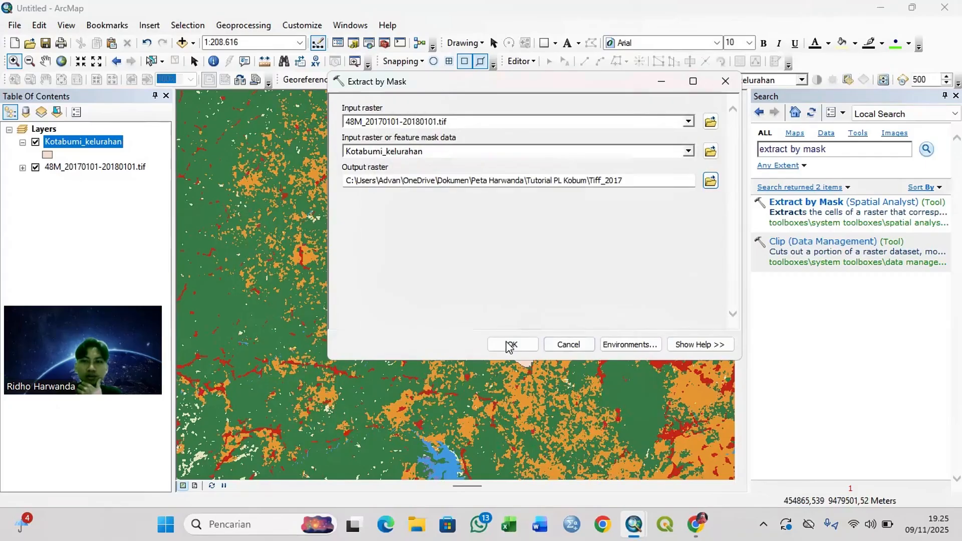
pyautogui.click(503, 350)
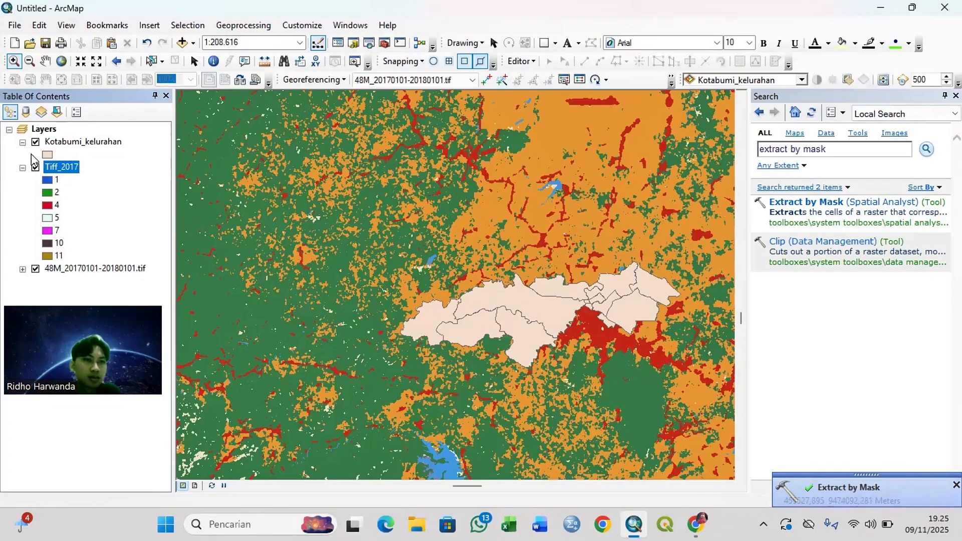
# Step: Remove the original 48M_20170101-20180101.tif layer from the map
pyautogui.click(71, 270)
pyautogui.rightClick(70, 270)
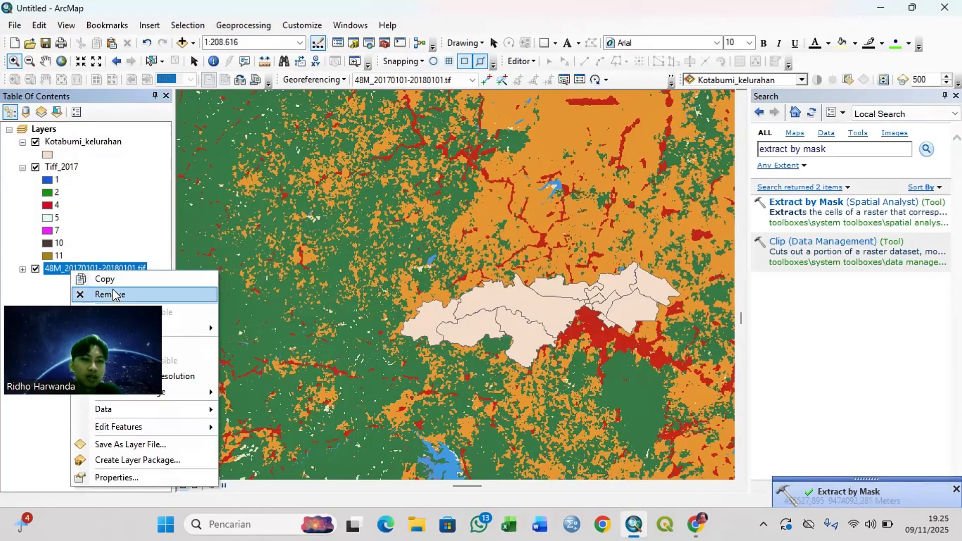
pyautogui.click(113, 294)
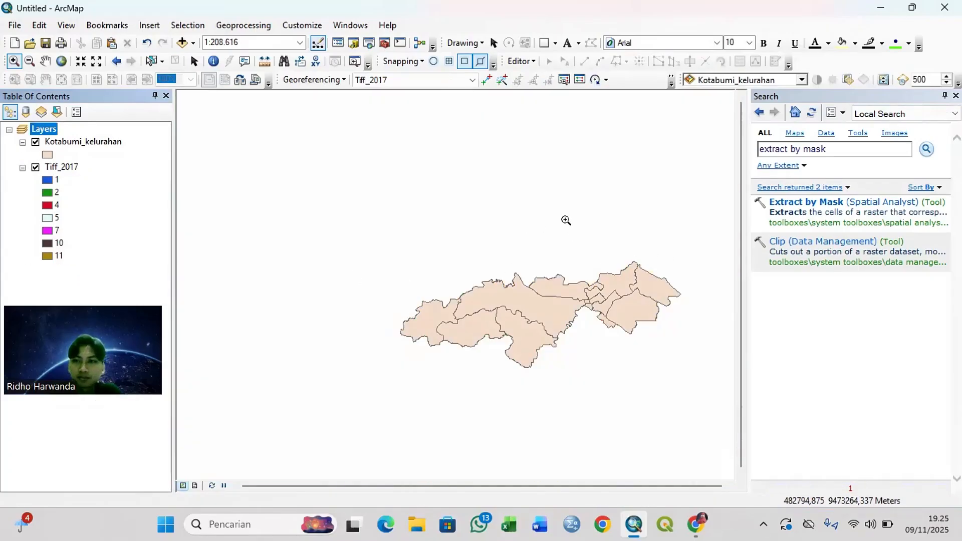
# Step: Search the tools for "raster to polygon" and open the Raster to Polygon conversion tool
pyautogui.click(855, 146)
pyautogui.press('BackSpace')
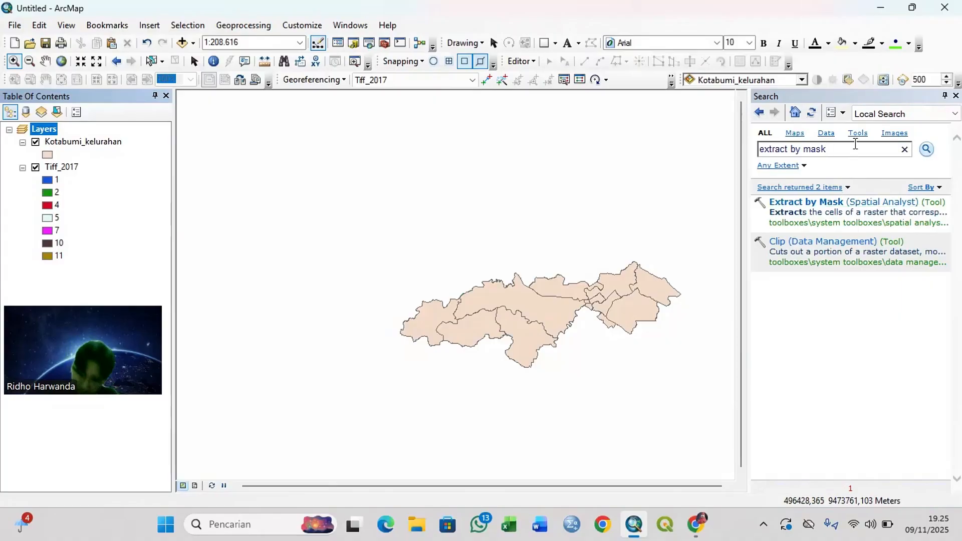
pyautogui.press('BackSpace')
pyautogui.press('BackSpace')
pyautogui.press('BackSpace')
pyautogui.press('BackSpace')
pyautogui.press('BackSpace')
pyautogui.press('BackSpace')
pyautogui.press('BackSpace')
pyautogui.press('BackSpace')
pyautogui.press('BackSpace')
pyautogui.press('BackSpace')
pyautogui.press('BackSpace')
pyautogui.press('BackSpace')
pyautogui.press('BackSpace')
pyautogui.press('BackSpace')
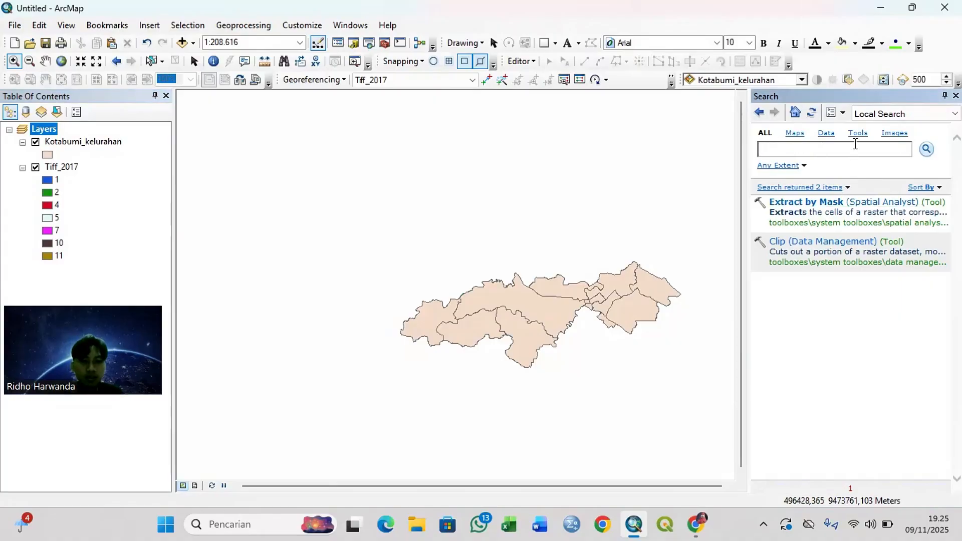
pyautogui.write('raster')
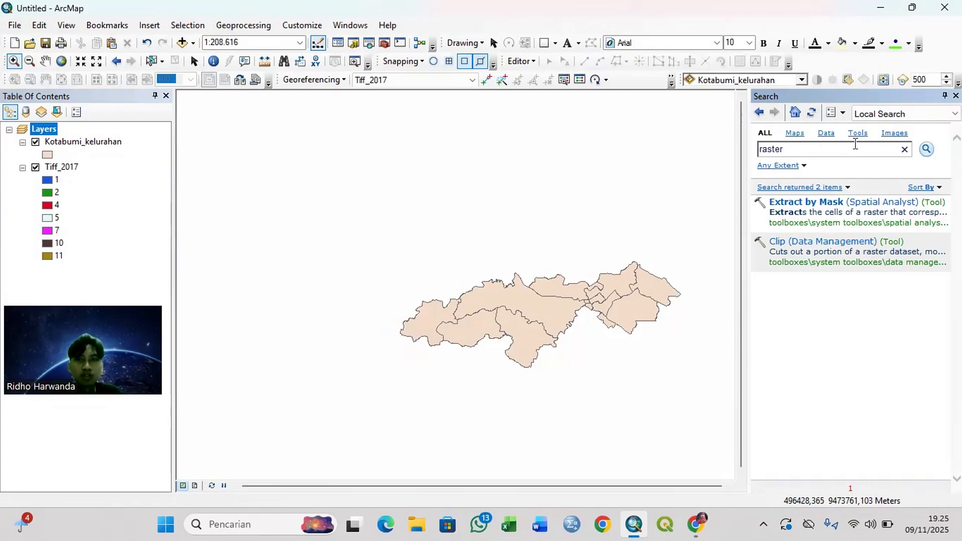
pyautogui.write(' to ')
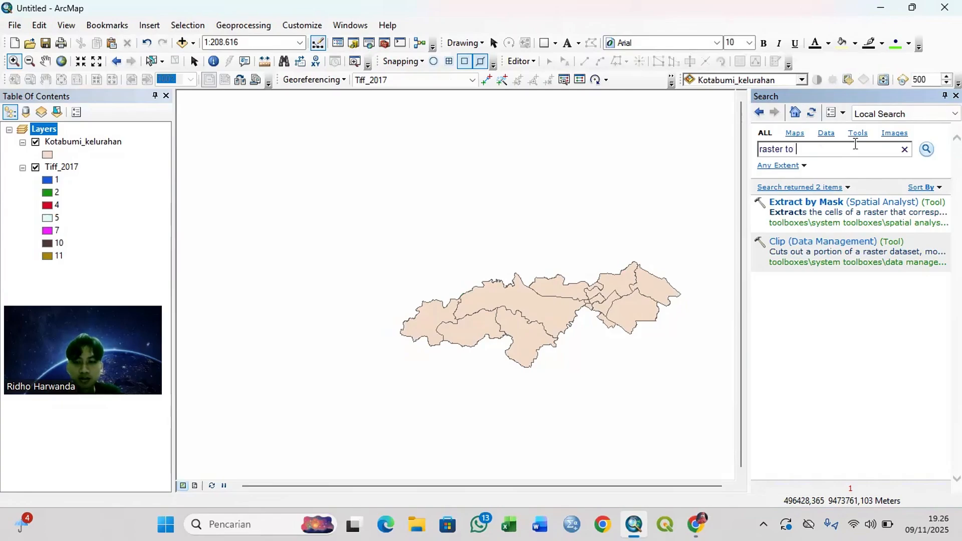
pyautogui.write('polygon')
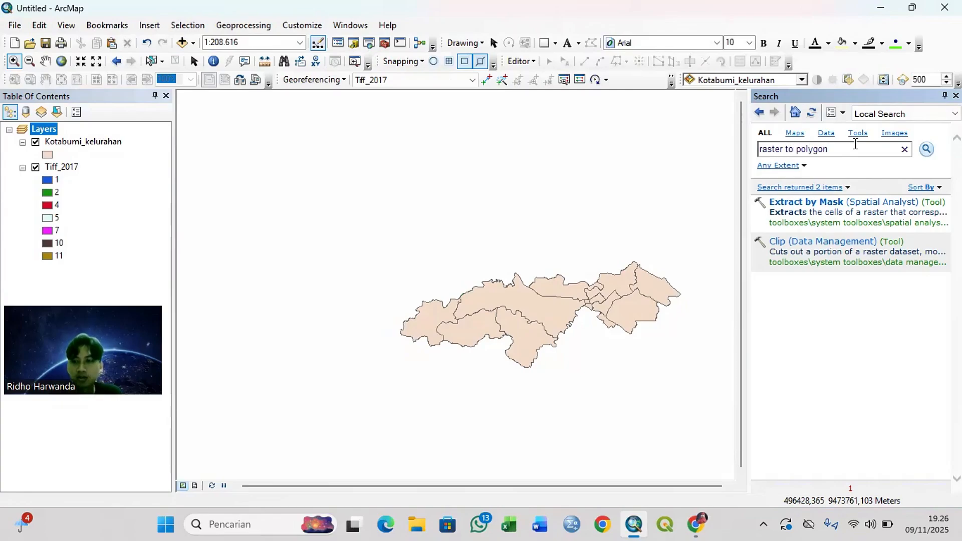
pyautogui.press('Return')
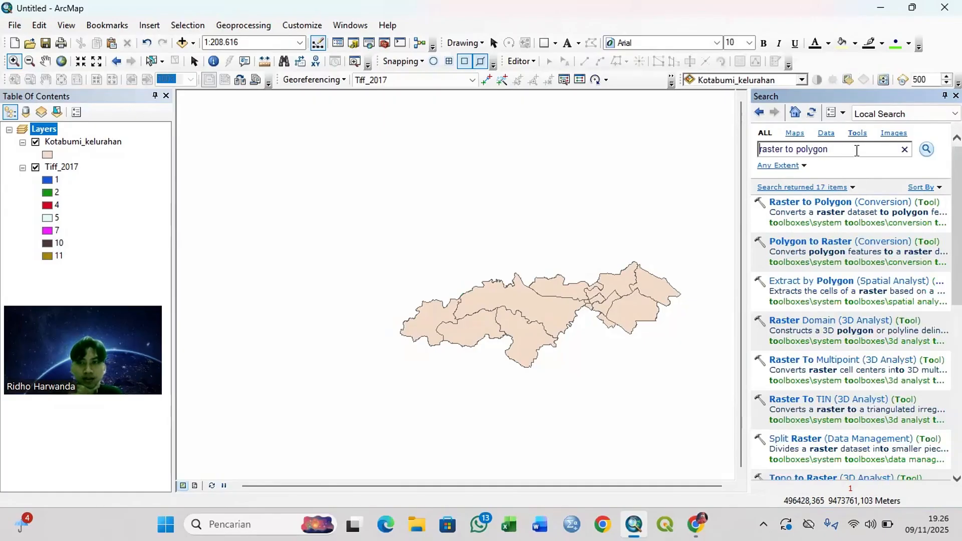
pyautogui.click(844, 201)
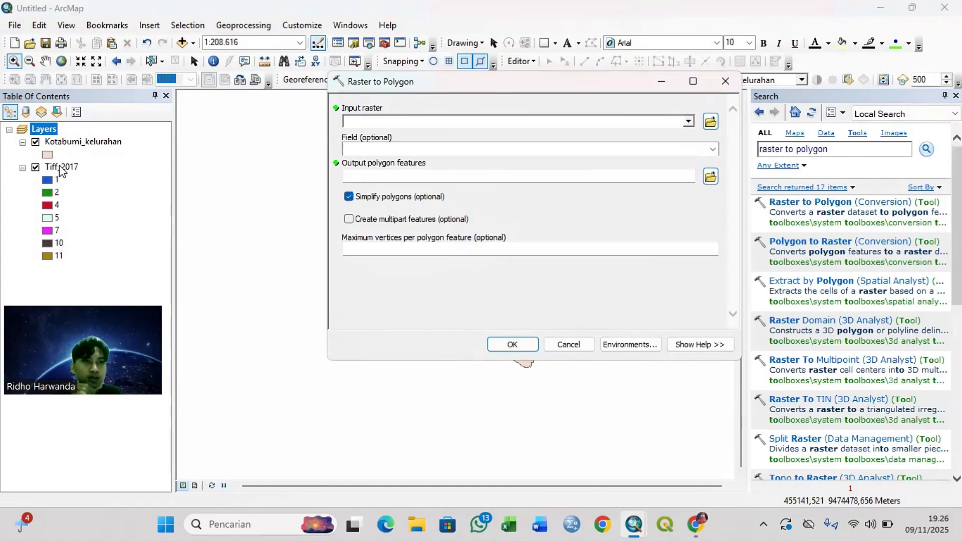
# Step: Use Tiff_2017 as the input raster for the polygon conversion, with VALUE as the field
pyautogui.moveTo(66, 167); pyautogui.dragTo(359, 120)
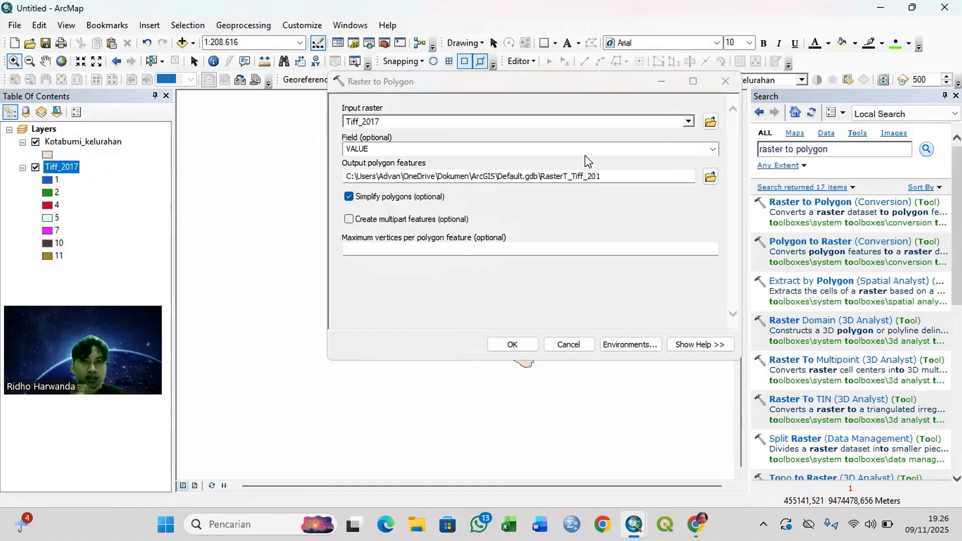
pyautogui.click(713, 148)
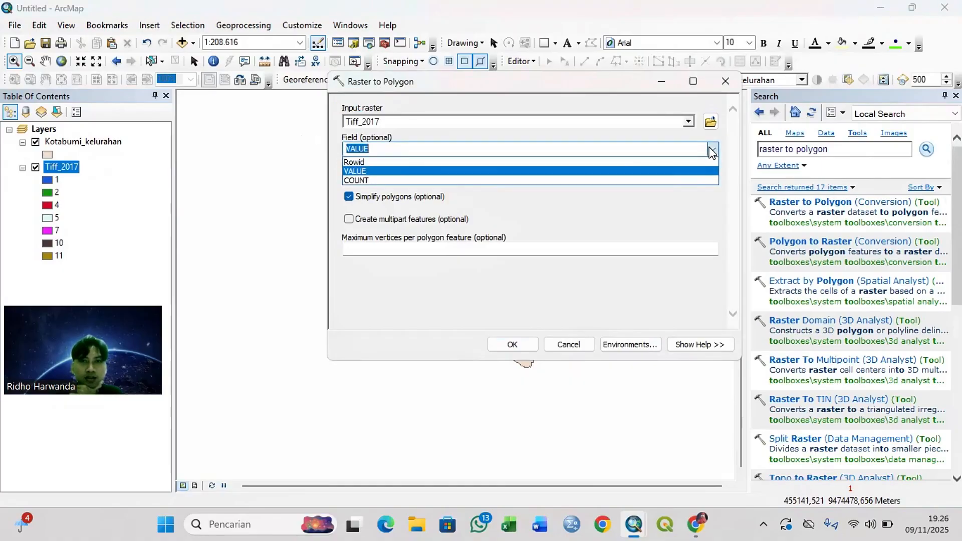
pyautogui.click(449, 168)
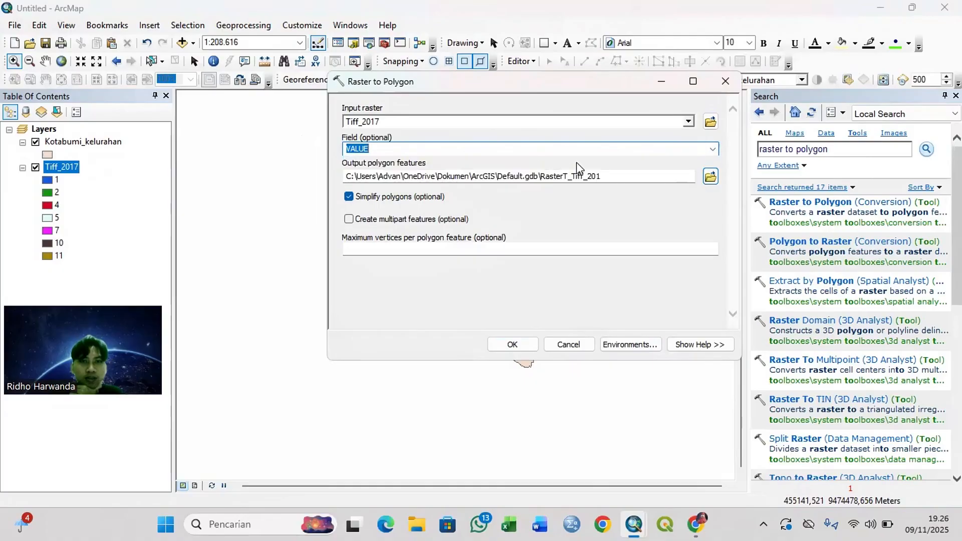
# Step: Save the output polygon features as ESRI_2017 in the Tutorial PL Kobum folder and run the conversion
pyautogui.click(710, 178)
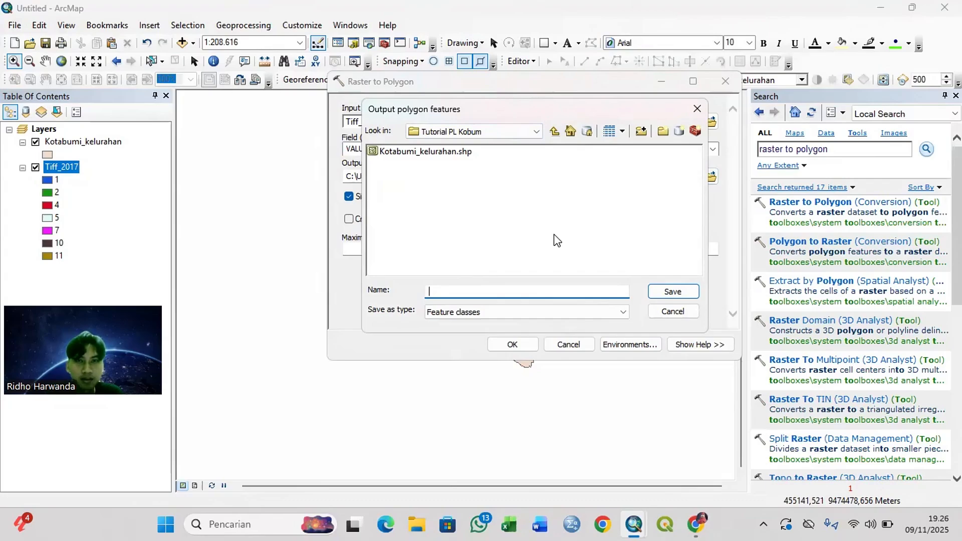
pyautogui.write('ESRI_2017')
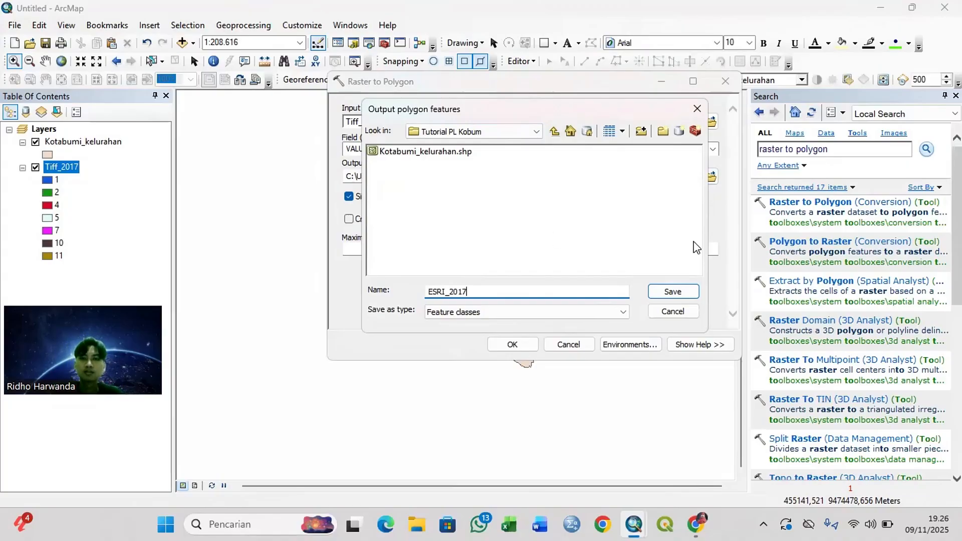
pyautogui.click(688, 295)
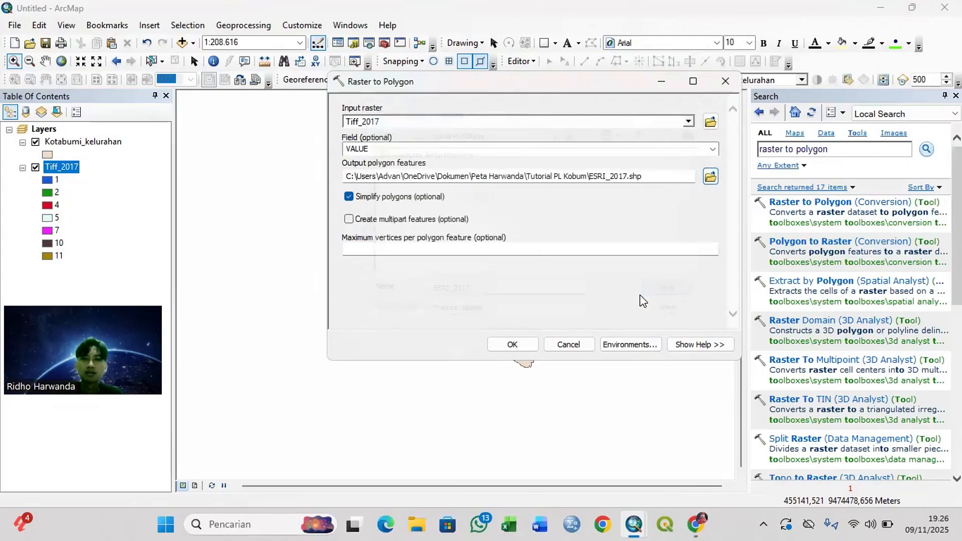
pyautogui.click(522, 346)
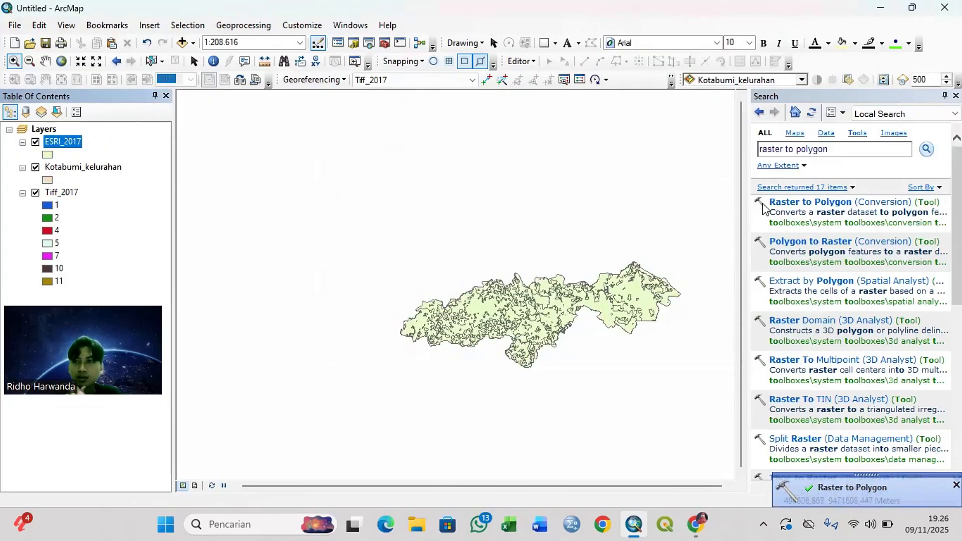
# Step: Close the tool search and remove the Tiff_2017 raster layer from the map
pyautogui.click(956, 95)
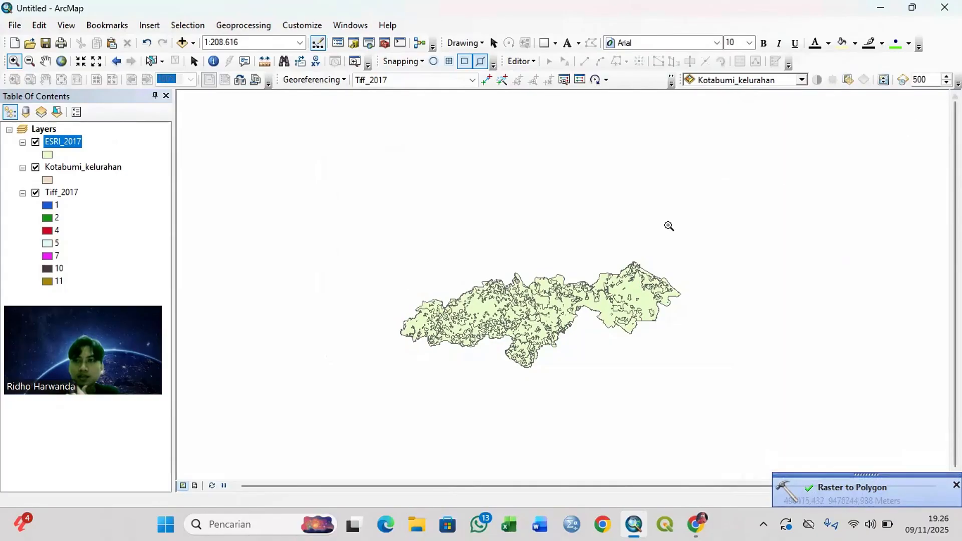
pyautogui.rightClick(56, 192)
pyautogui.click(91, 215)
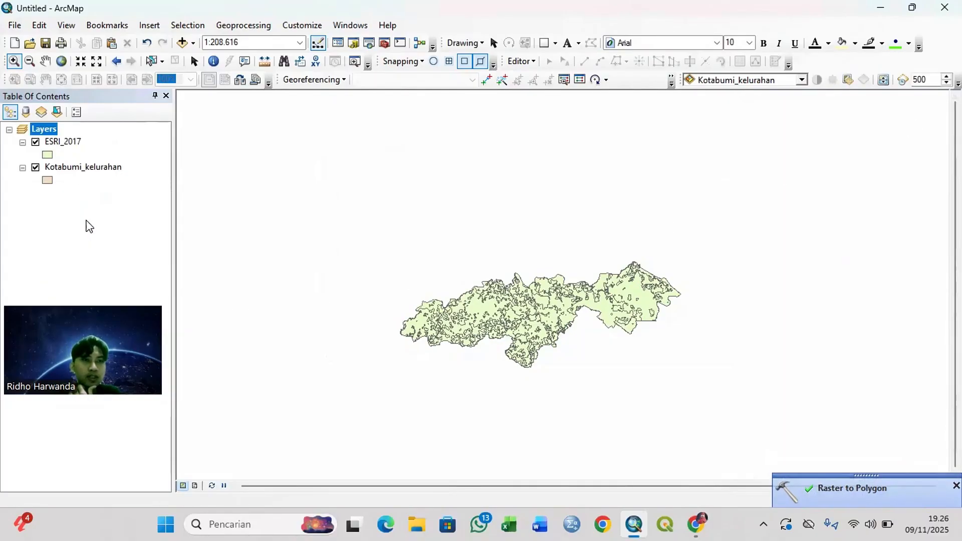
# Step: Open the ESRI_2017 attribute table, dock it beside the map and bring its gridcode column into view
pyautogui.rightClick(66, 145)
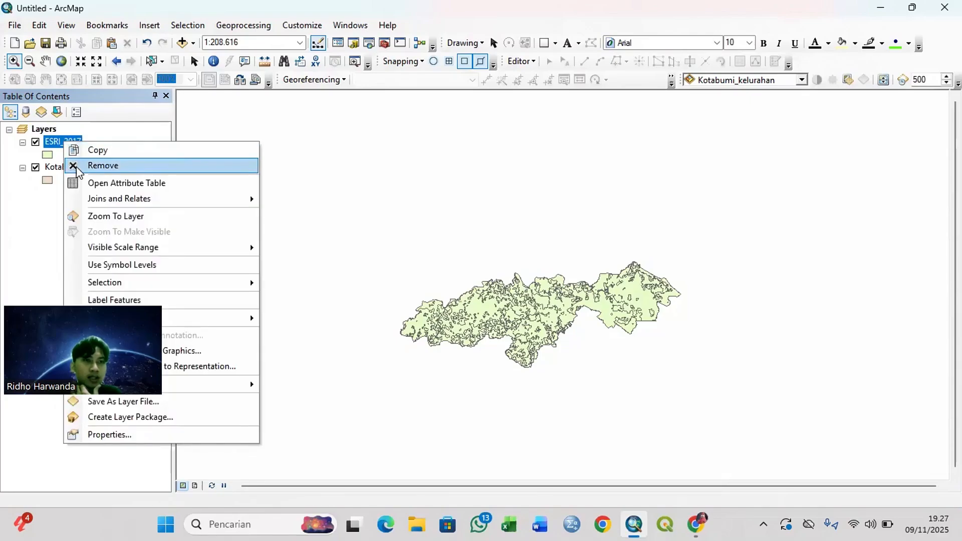
pyautogui.click(84, 184)
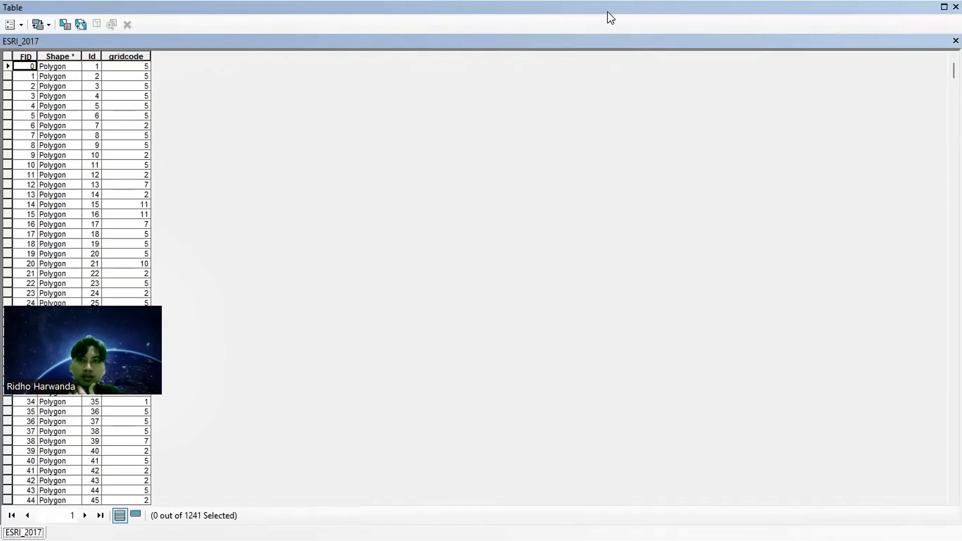
pyautogui.doubleClick(607, 12)
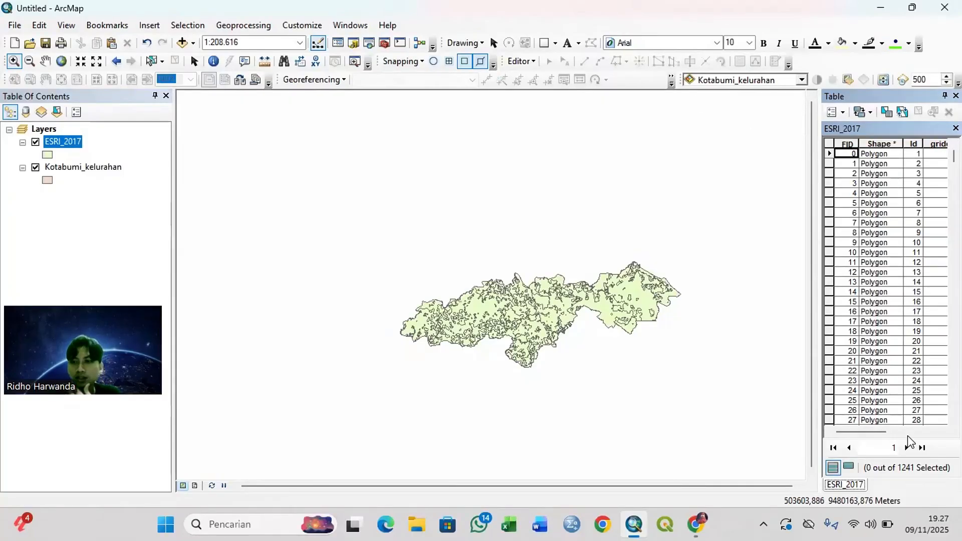
pyautogui.moveTo(884, 432); pyautogui.dragTo(921, 430)
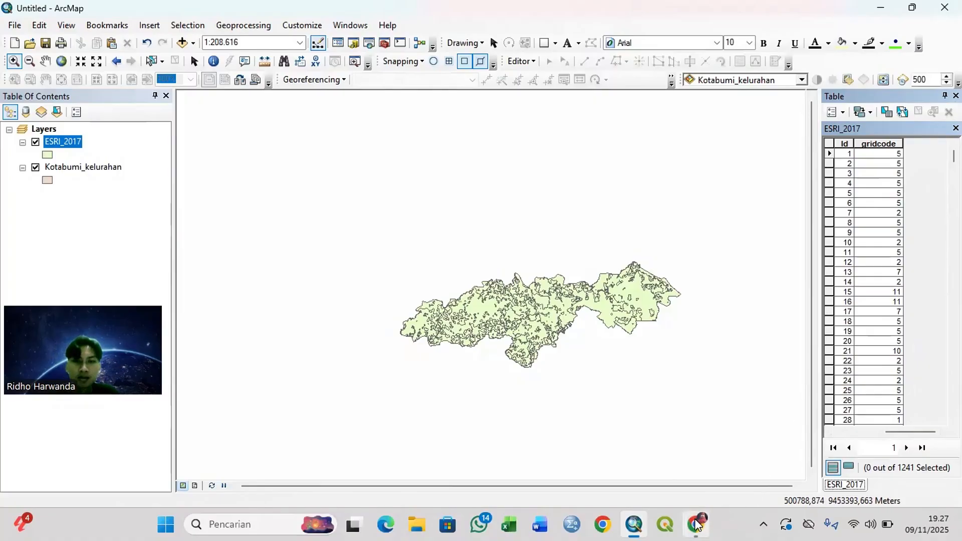
# Step: Switch to Chrome and examine the class values and names in the Sentinel-2 land cover class definitions, returning to ArcMap when done
pyautogui.moveTo(696, 525)
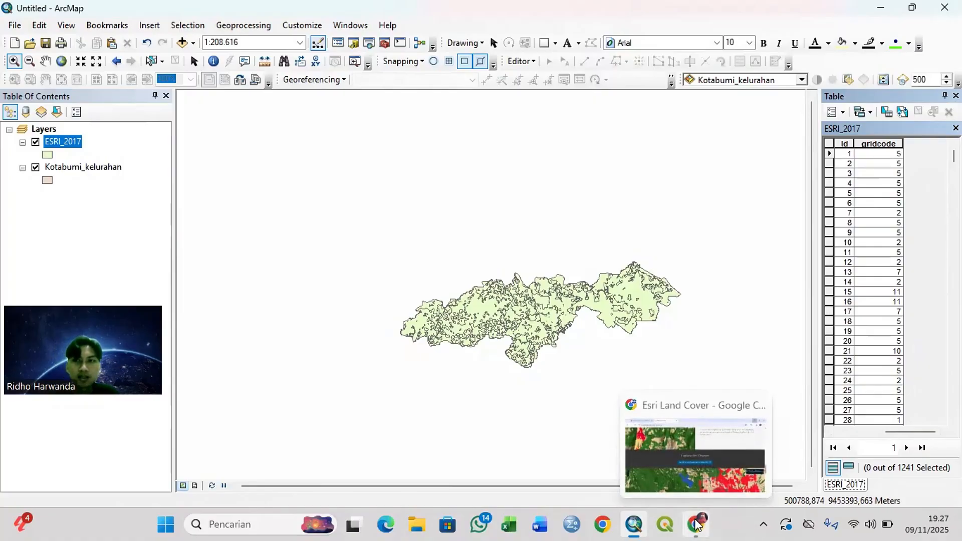
pyautogui.click(696, 525)
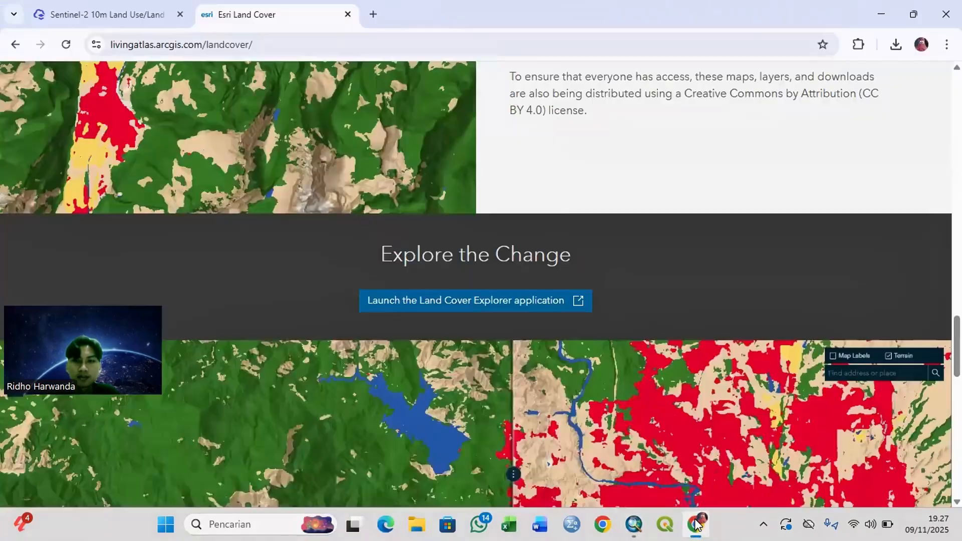
pyautogui.click(144, 20)
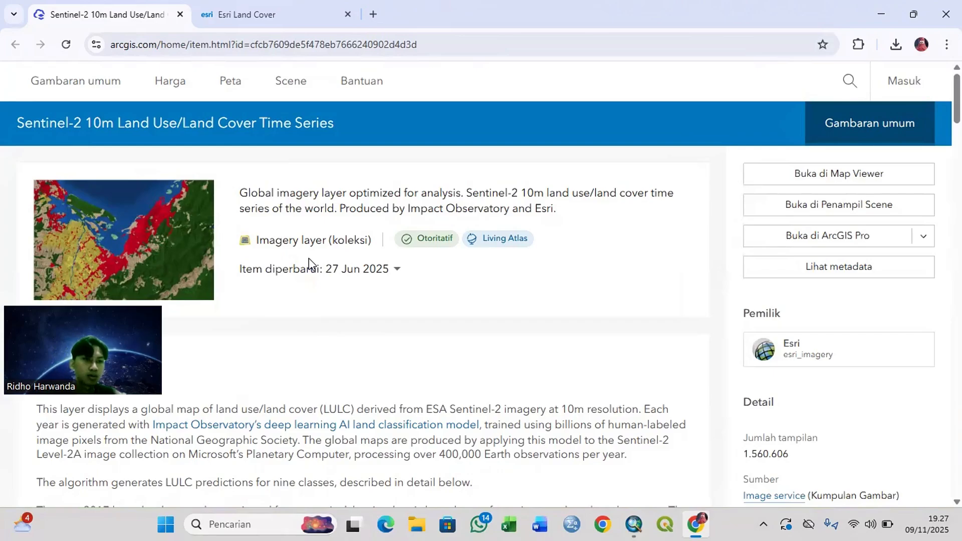
pyautogui.scroll(-8, 333, 314)
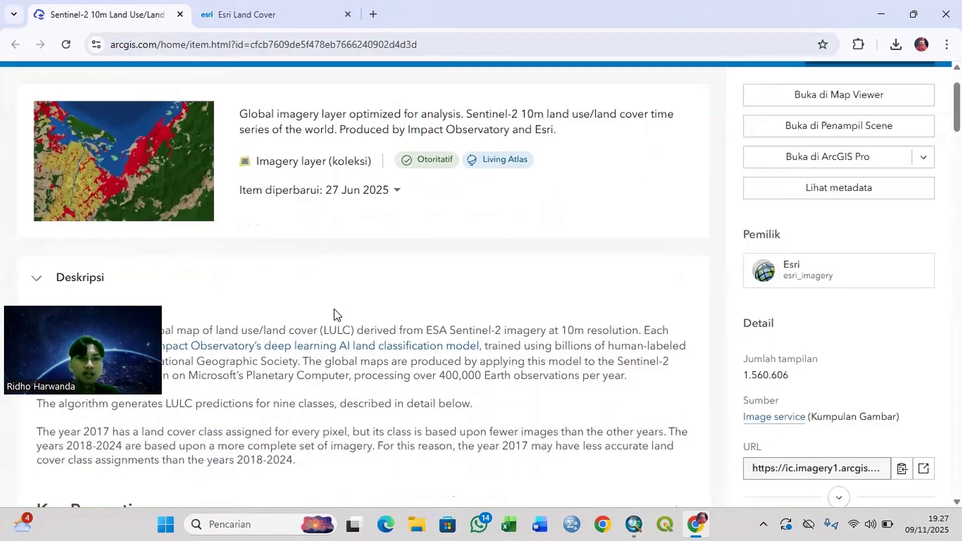
pyautogui.scroll(-4, 337, 314)
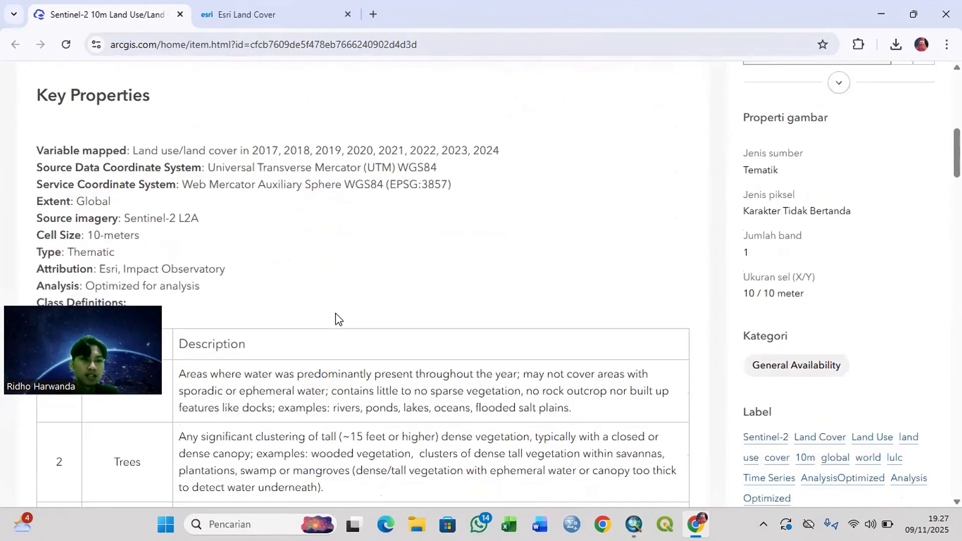
pyautogui.scroll(-3, 208, 300)
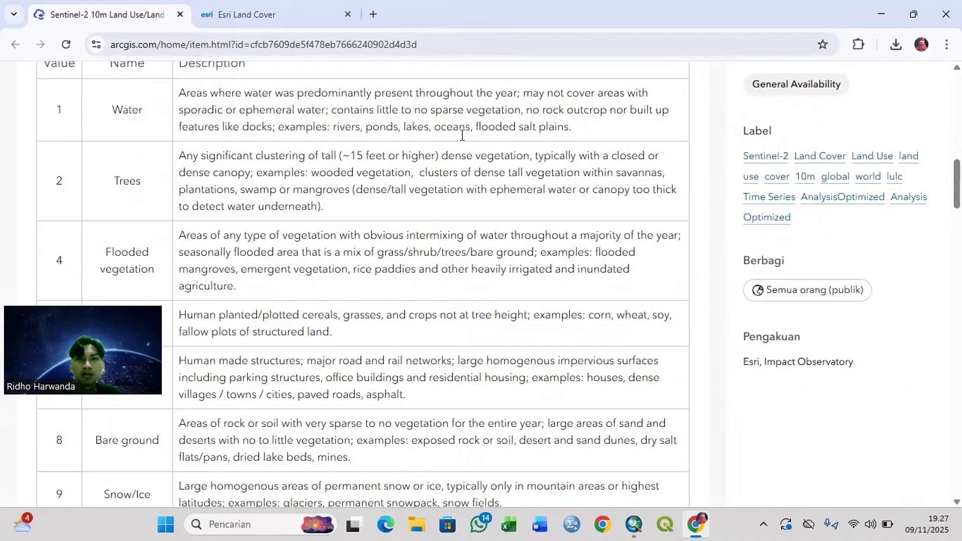
pyautogui.click(878, 13)
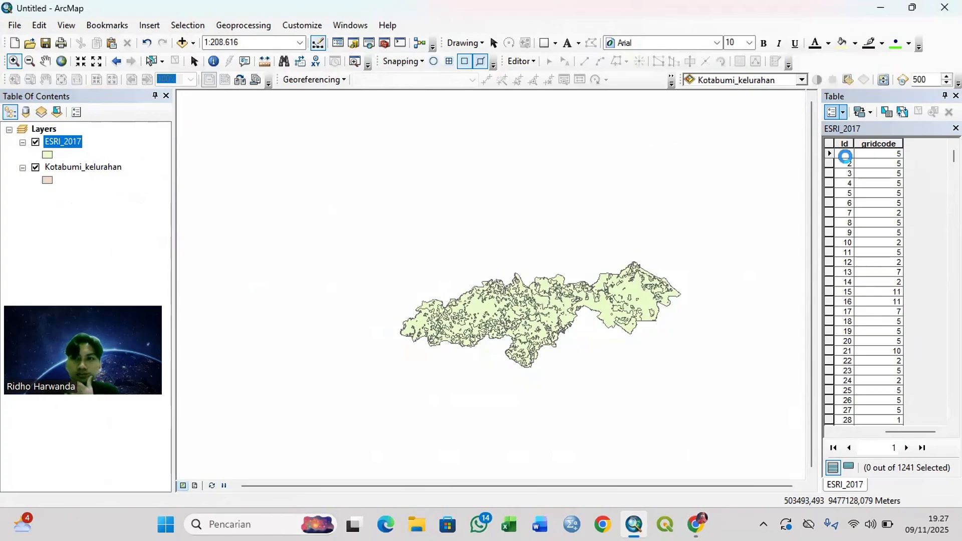
# Step: Start adding a new field to the ESRI_2017 attribute table and set its type to Text
pyautogui.click(837, 113)
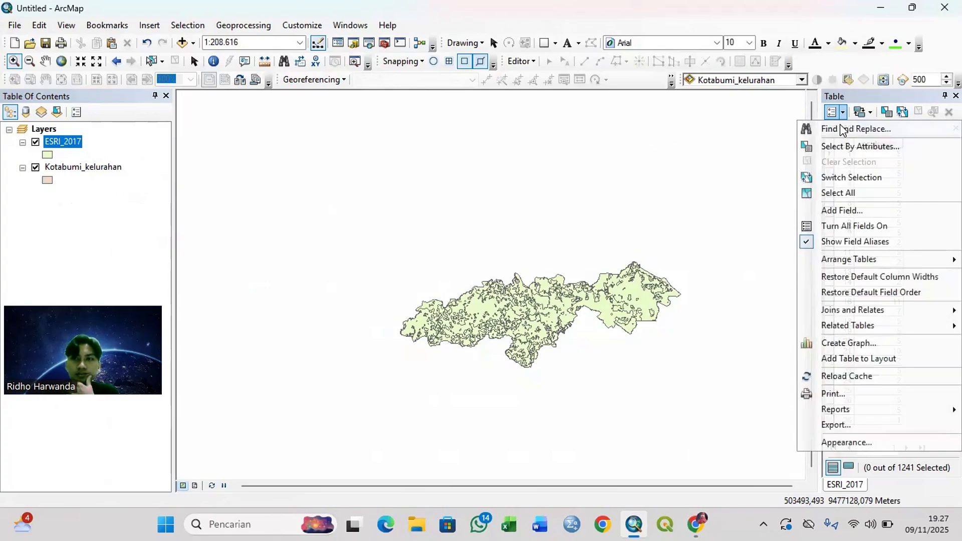
pyautogui.click(860, 210)
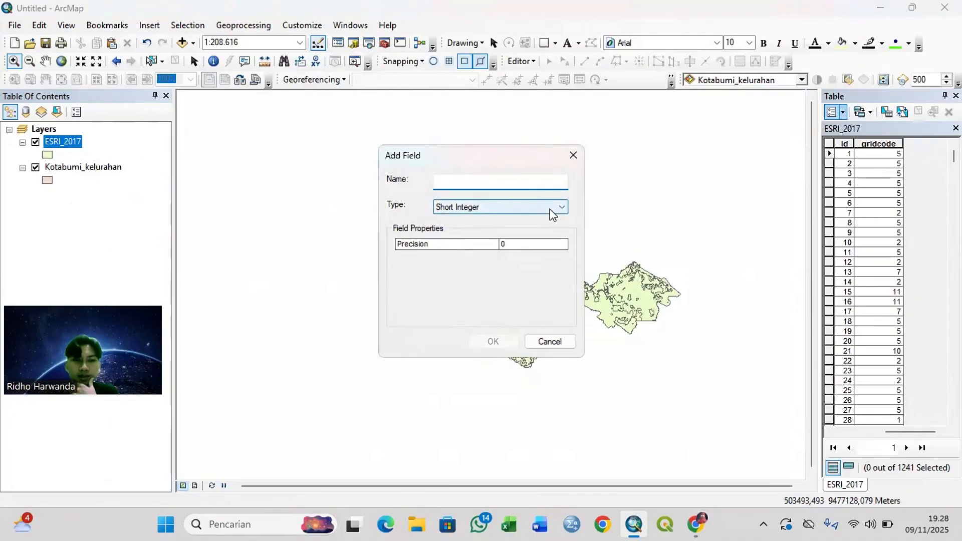
pyautogui.click(549, 208)
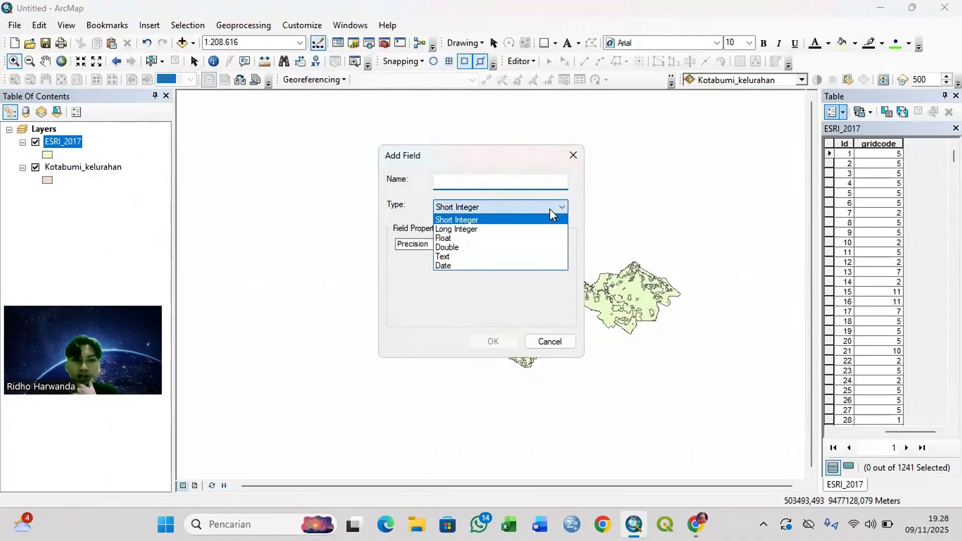
pyautogui.click(471, 256)
# Step: Try to add the text field under the name Penggunaan_2017, declining the automatic renaming
pyautogui.click(510, 185)
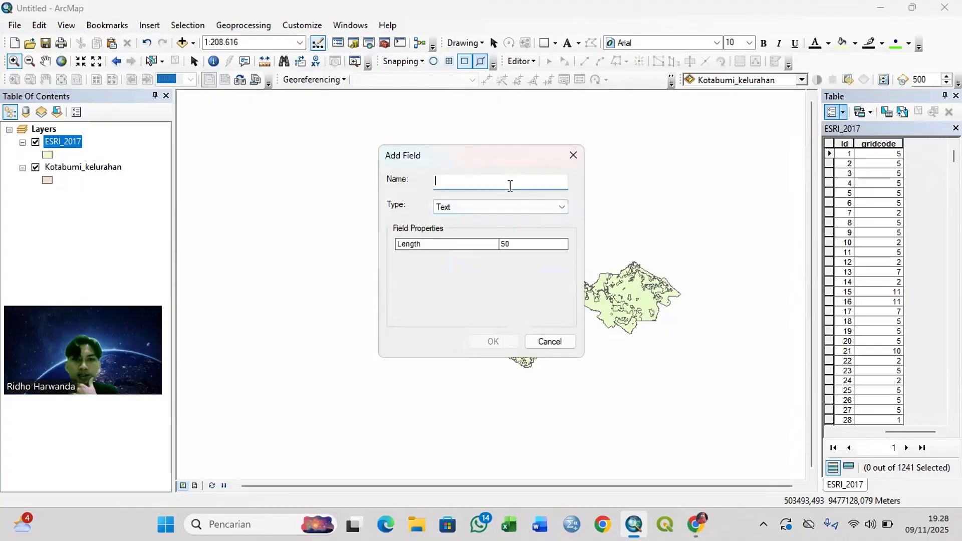
pyautogui.write('Pe')
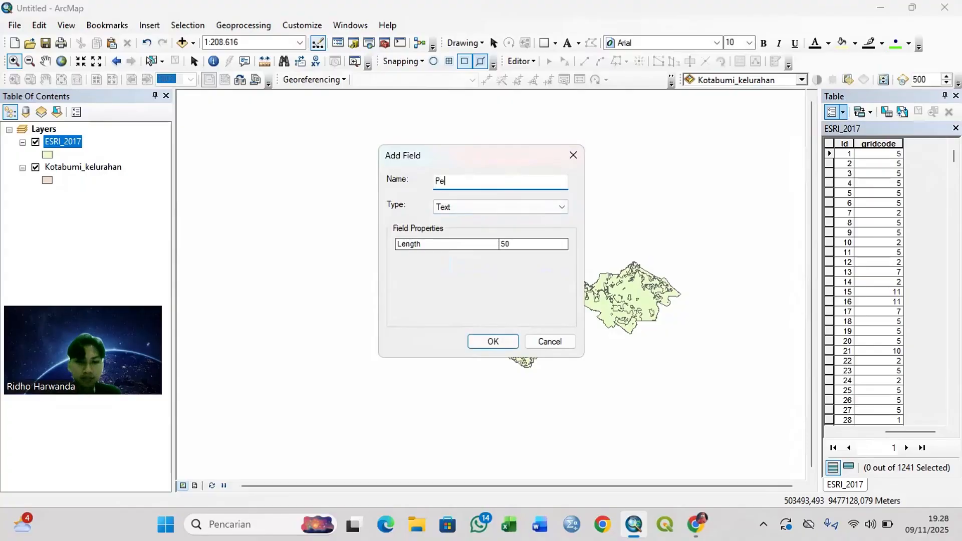
pyautogui.write('nggunaan')
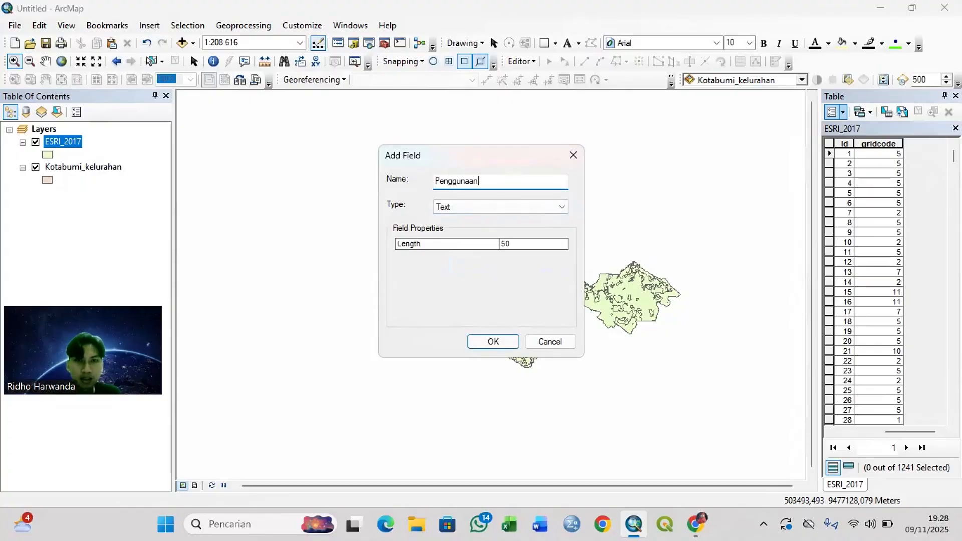
pyautogui.write('_2017')
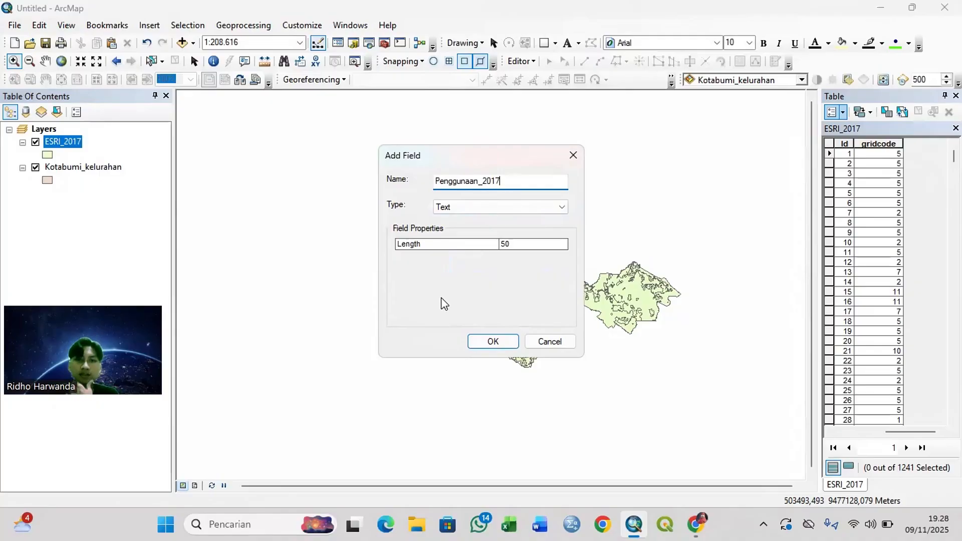
pyautogui.click(495, 345)
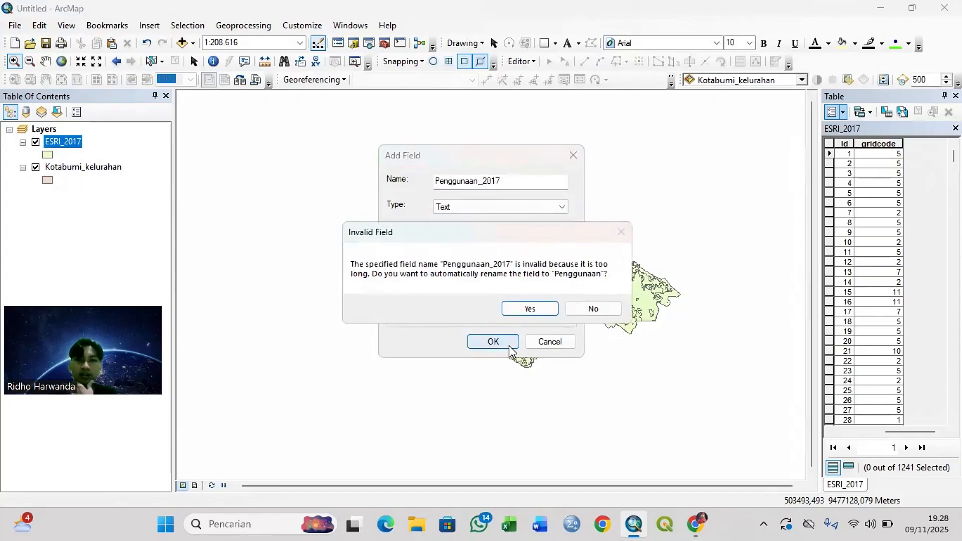
pyautogui.click(591, 311)
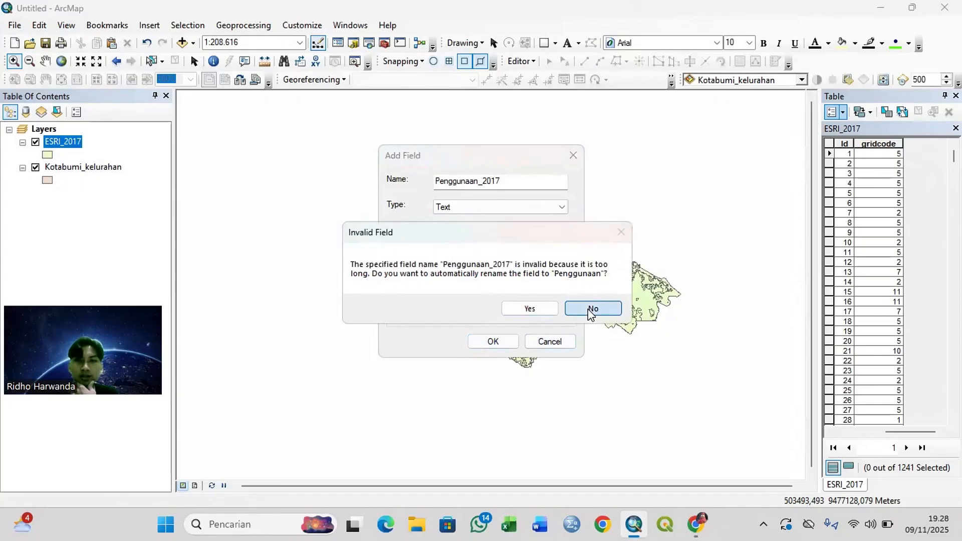
# Step: Try to add the field under the shortened name Penggunaan_17, again declining the automatic renaming
pyautogui.click(528, 183)
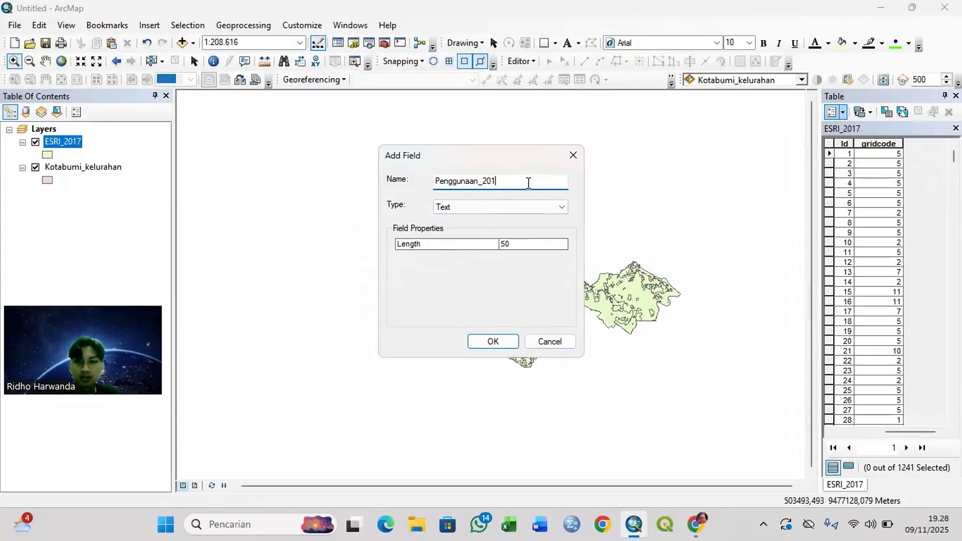
pyautogui.press('BackSpace')
pyautogui.press('BackSpace')
pyautogui.press('BackSpace')
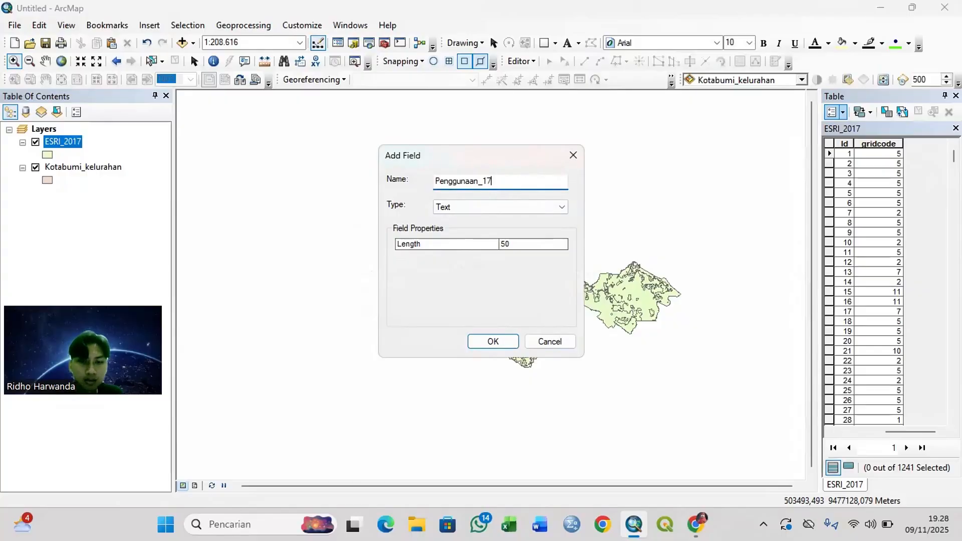
pyautogui.write('17')
pyautogui.click(491, 343)
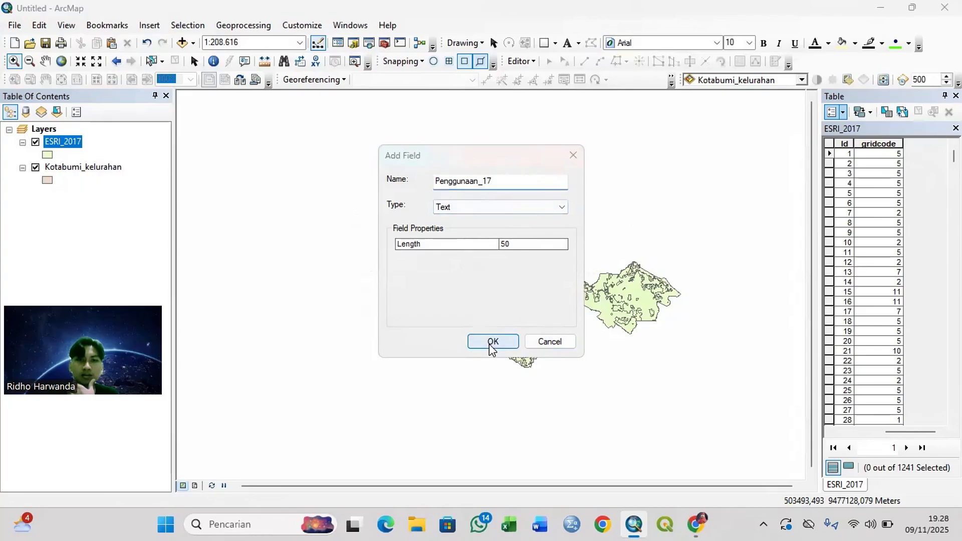
pyautogui.click(588, 307)
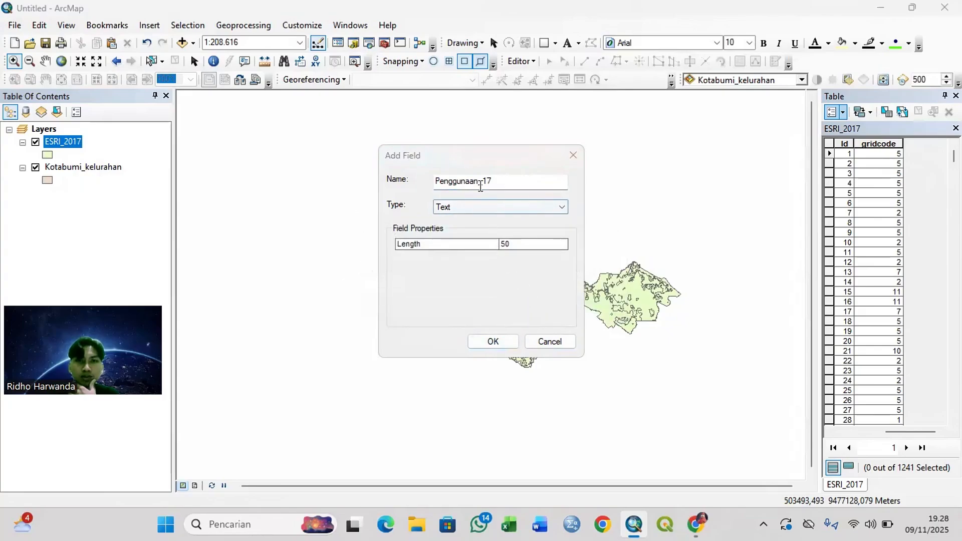
# Step: Name the text field PL_2017, add it to the ESRI_2017 table and bring the new column into view
pyautogui.moveTo(480, 183); pyautogui.dragTo(443, 180)
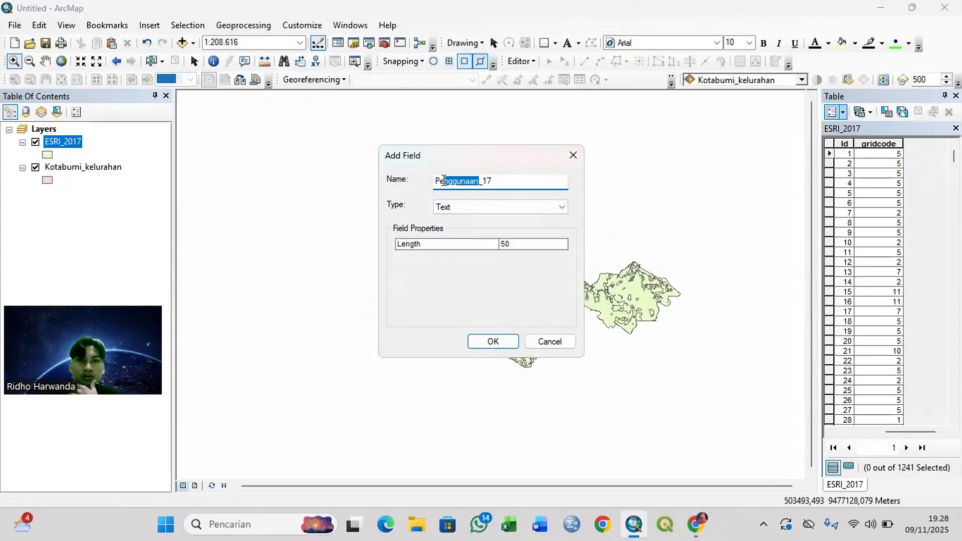
pyautogui.write('L')
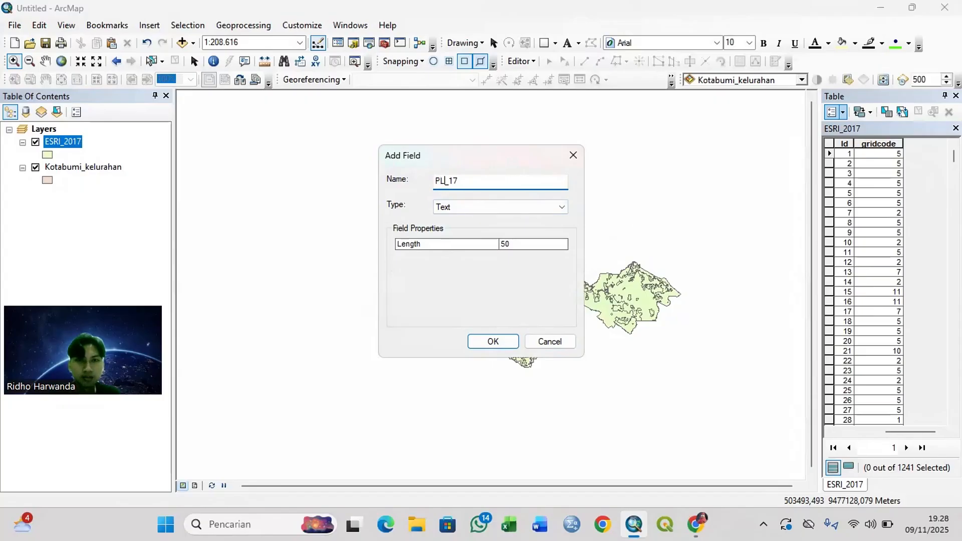
pyautogui.press('Right')
pyautogui.write('20')
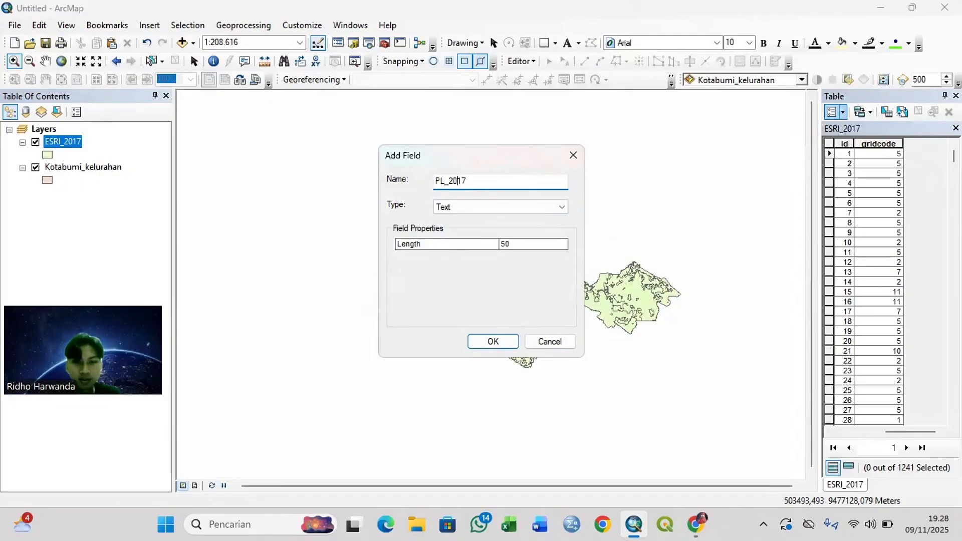
pyautogui.click(493, 342)
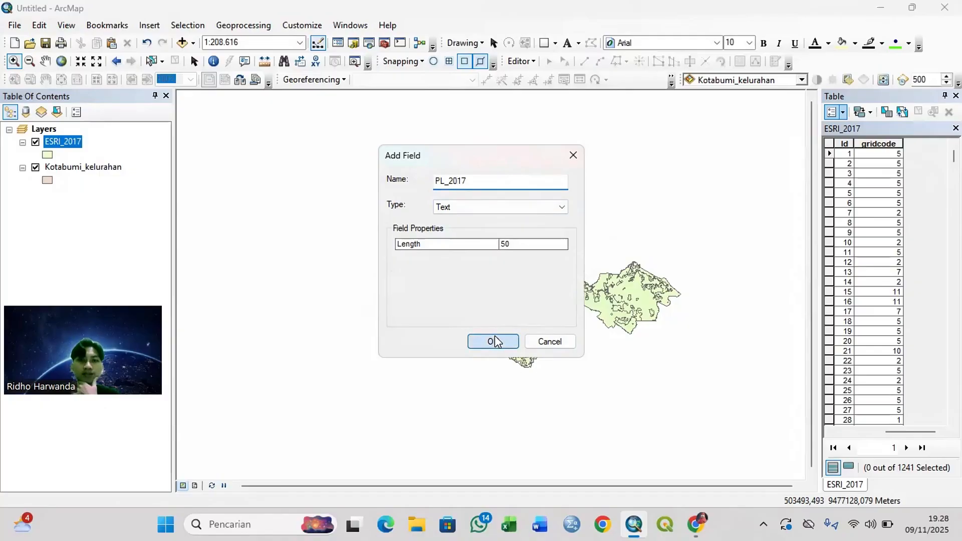
pyautogui.moveTo(889, 433); pyautogui.dragTo(926, 443)
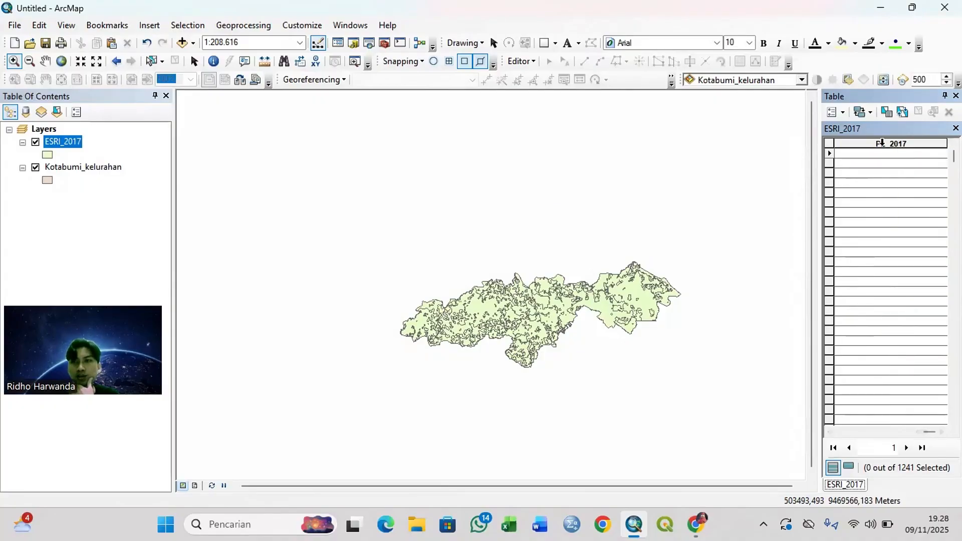
# Step: Enlarge the ESRI_2017 table and select the records matching the attribute query "gridcode" = 1
pyautogui.doubleClick(901, 99)
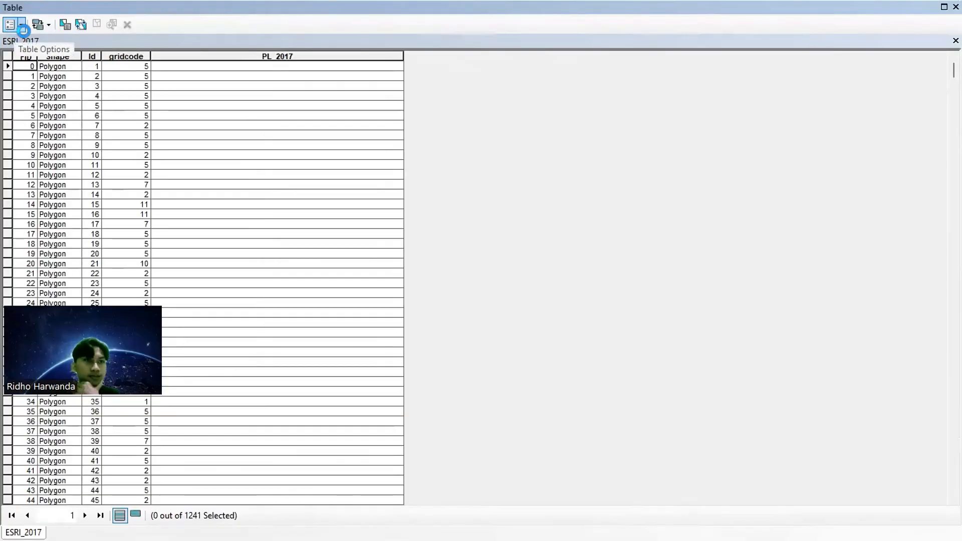
pyautogui.click(65, 25)
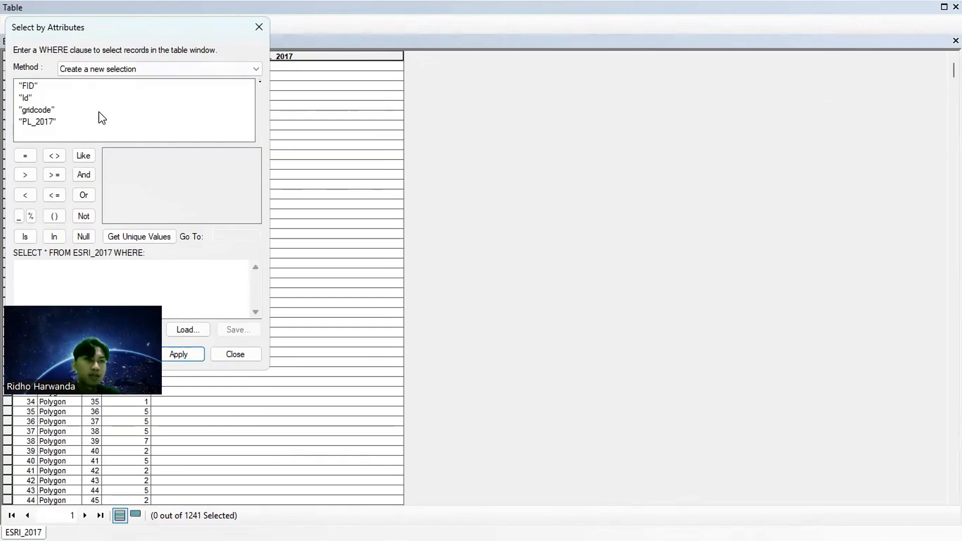
pyautogui.doubleClick(35, 110)
pyautogui.click(25, 155)
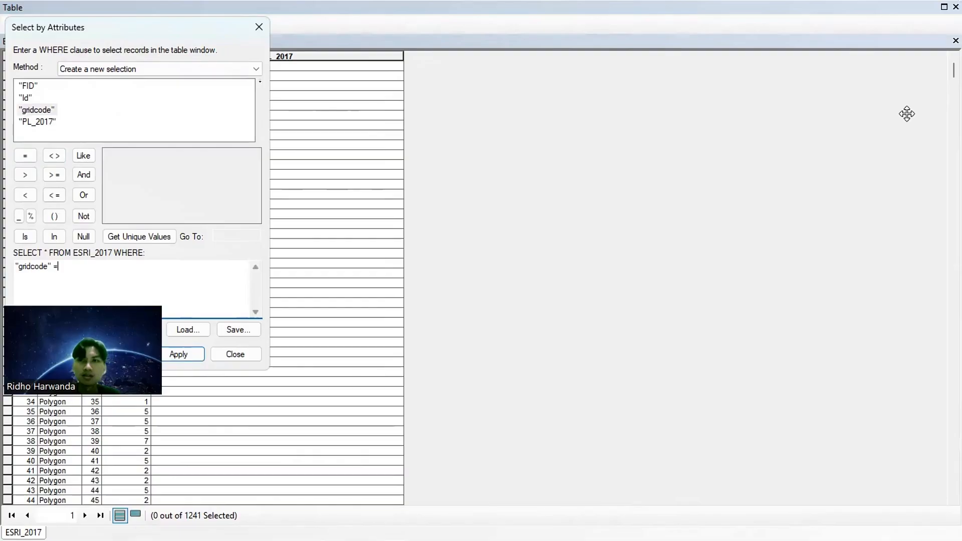
pyautogui.click(128, 236)
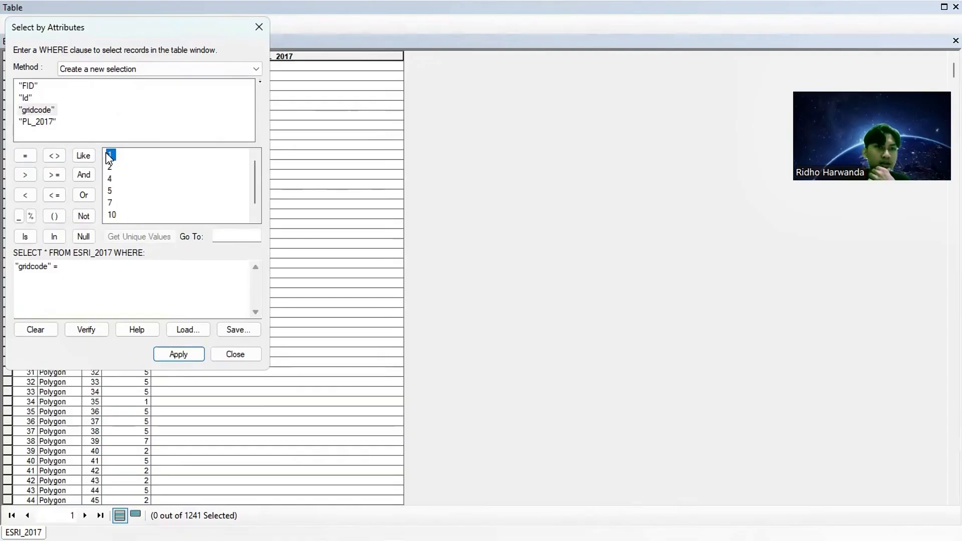
pyautogui.doubleClick(106, 153)
pyautogui.click(178, 353)
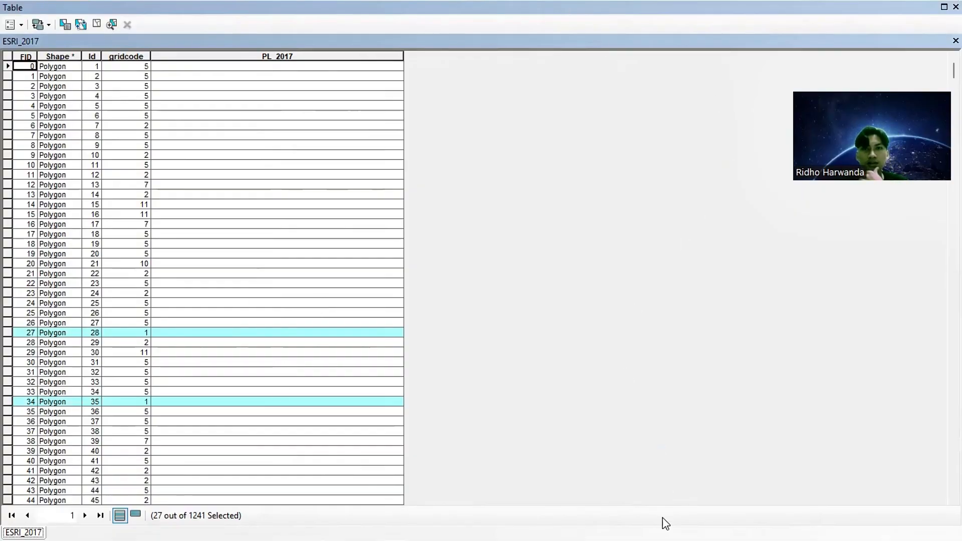
# Step: Reposition the ESRI_2017 table as a floating window over the map so its gridcode and PL_2017 columns are in view
pyautogui.doubleClick(554, 5)
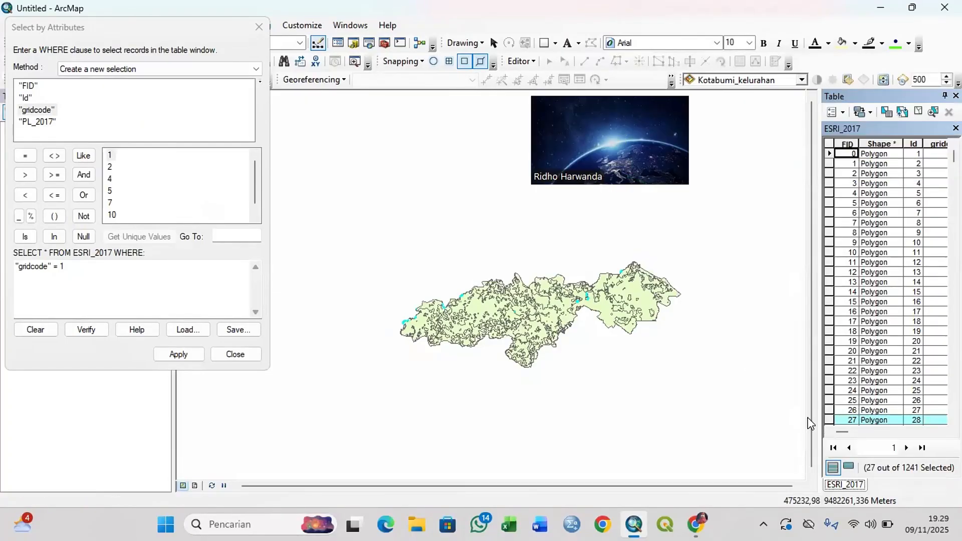
pyautogui.moveTo(849, 432); pyautogui.dragTo(911, 434)
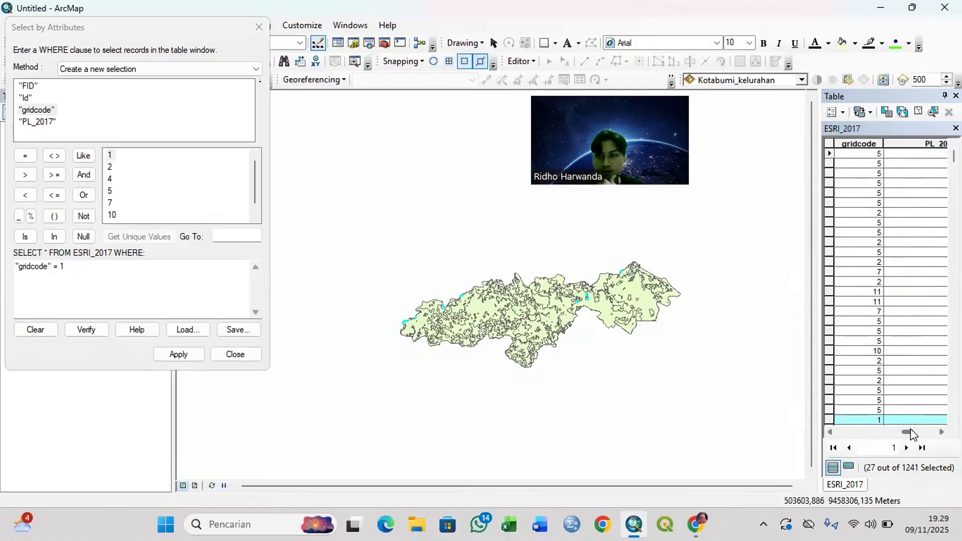
pyautogui.click(930, 434)
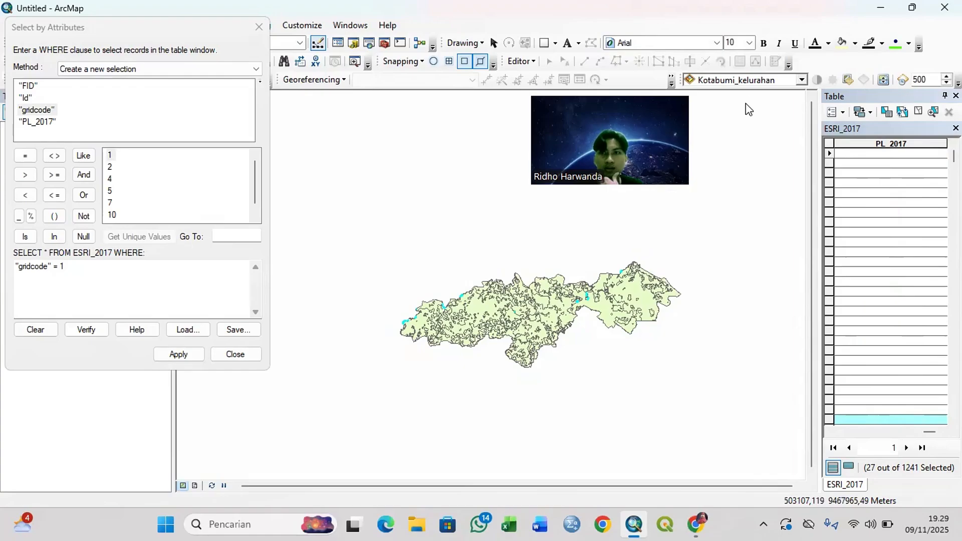
pyautogui.doubleClick(917, 98)
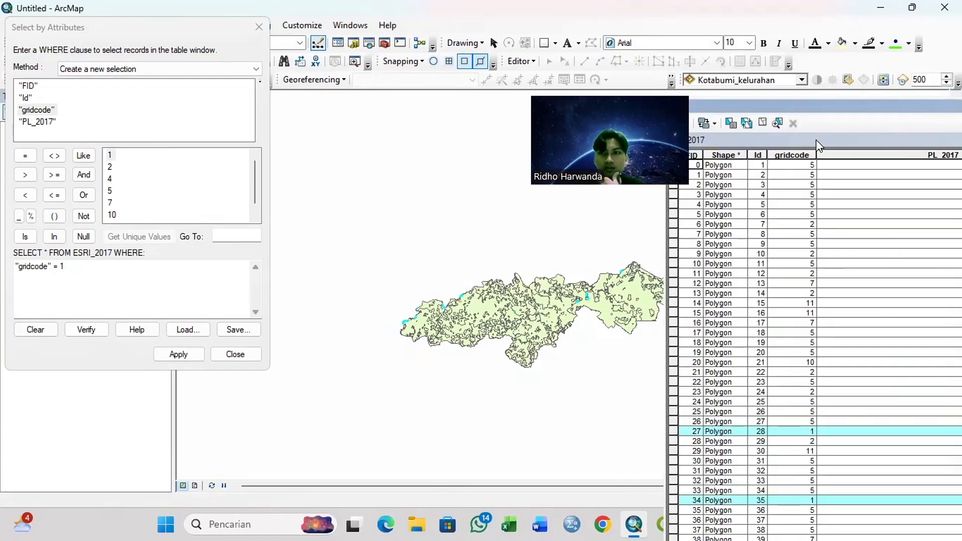
pyautogui.moveTo(911, 104); pyautogui.dragTo(474, 103)
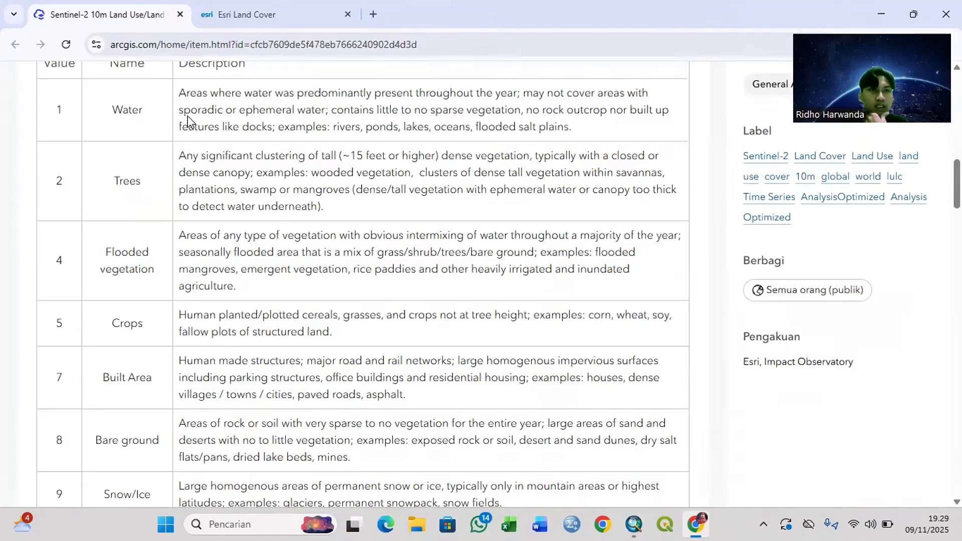
# Step: Switch back to ArcMap and use Field Calculator to fill PL_2017 with "Kolam" for the selected gridcode 1 records
pyautogui.click(644, 518)
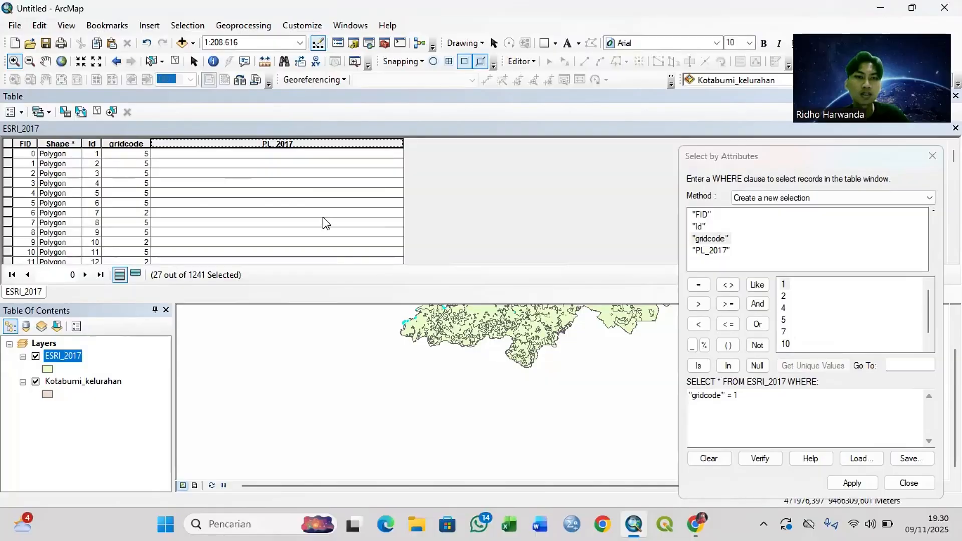
pyautogui.rightClick(306, 144)
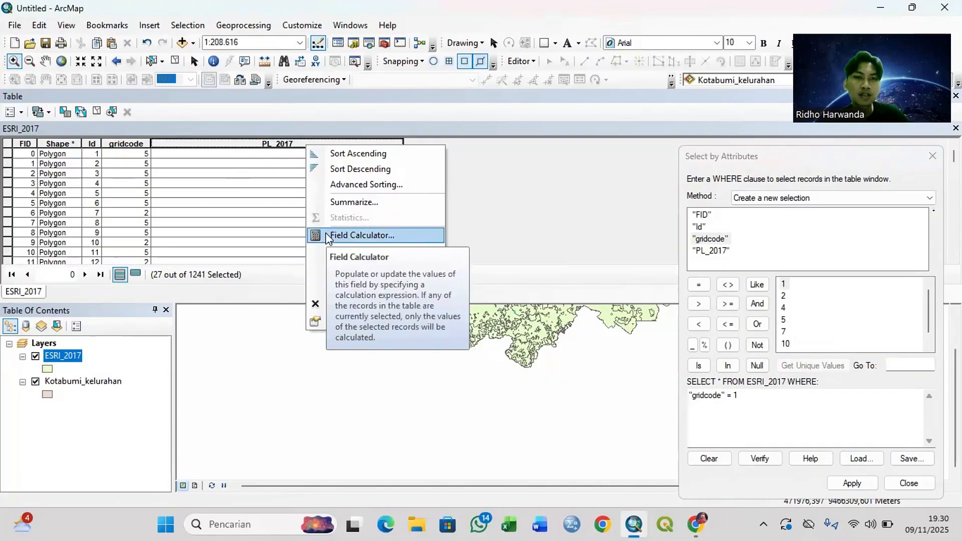
pyautogui.click(326, 236)
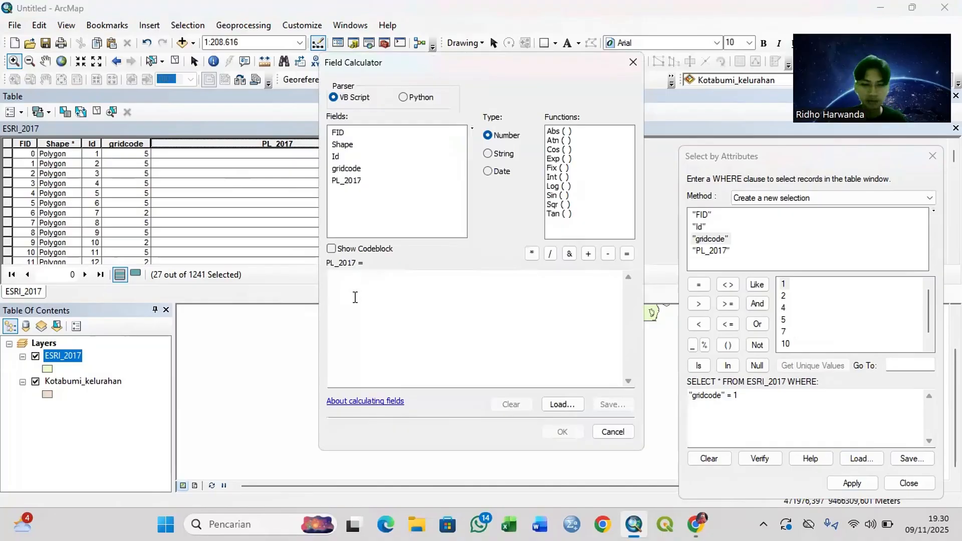
pyautogui.click(354, 297)
pyautogui.write('"')
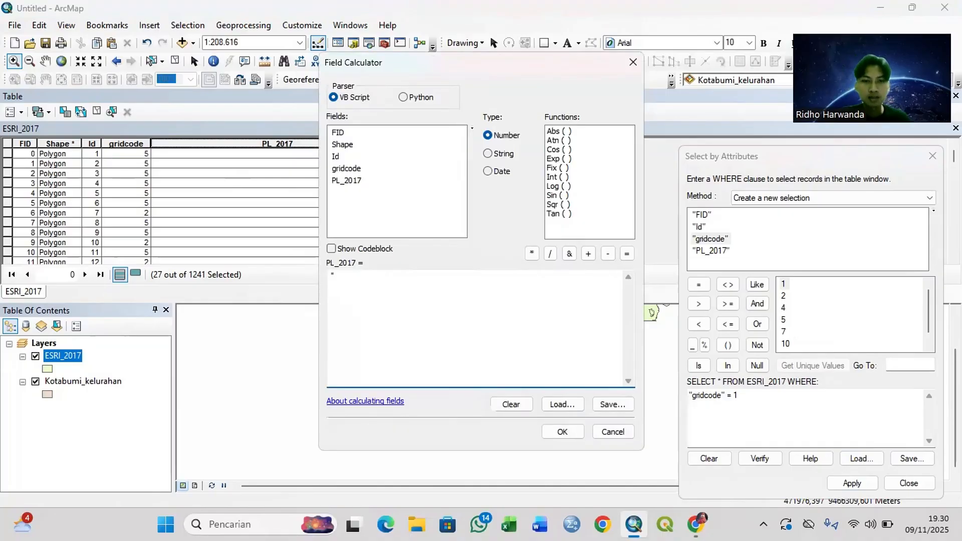
pyautogui.write('Kolam')
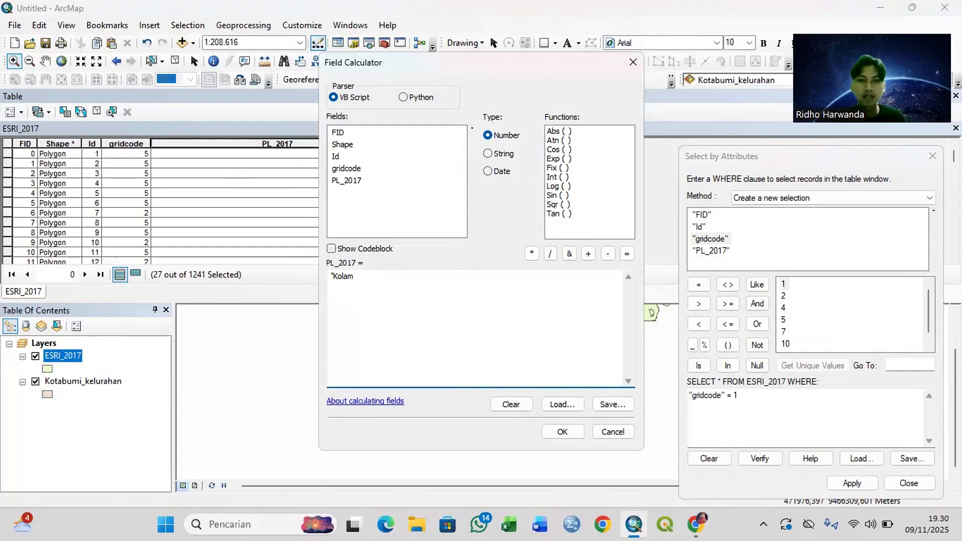
pyautogui.write('"')
pyautogui.click(575, 434)
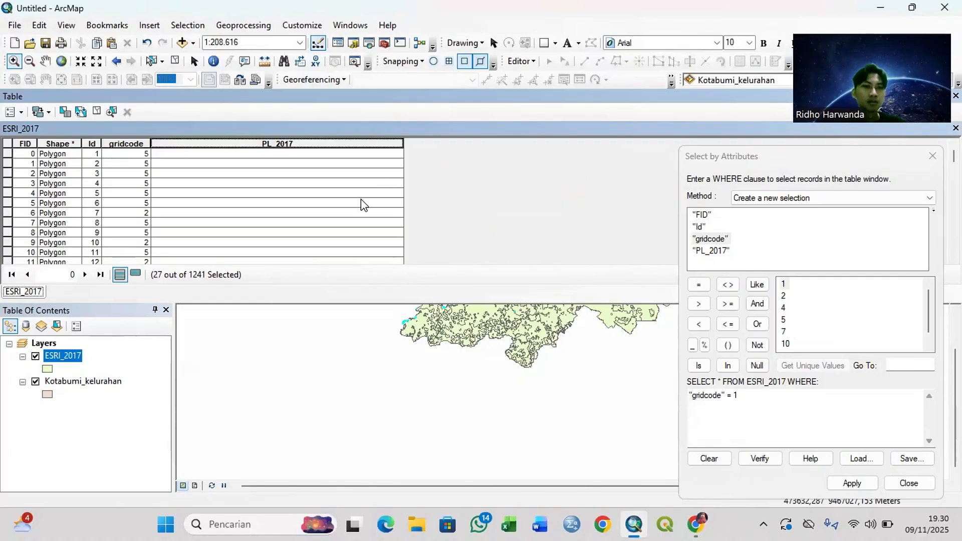
pyautogui.scroll(-9, 361, 199)
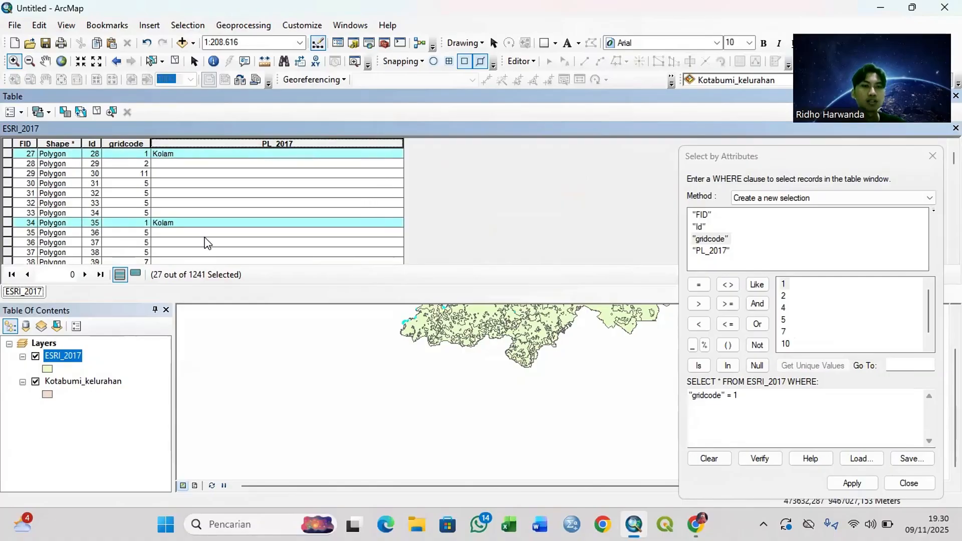
pyautogui.scroll(8, 205, 240)
pyautogui.scroll(1, 207, 243)
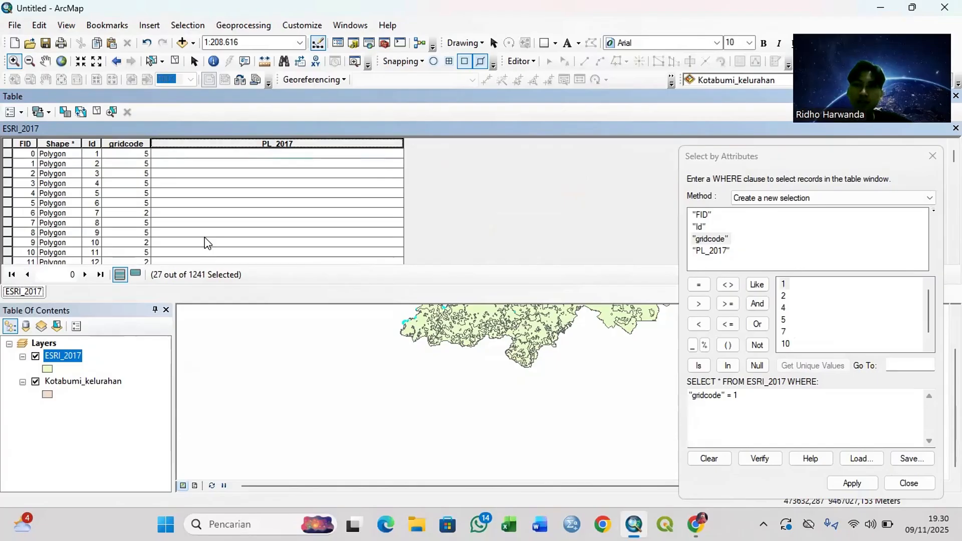
# Step: Change the attribute query to "gridcode" = 2 and apply it to select the matching ESRI_2017 records
pyautogui.click(772, 397)
pyautogui.press('BackSpace')
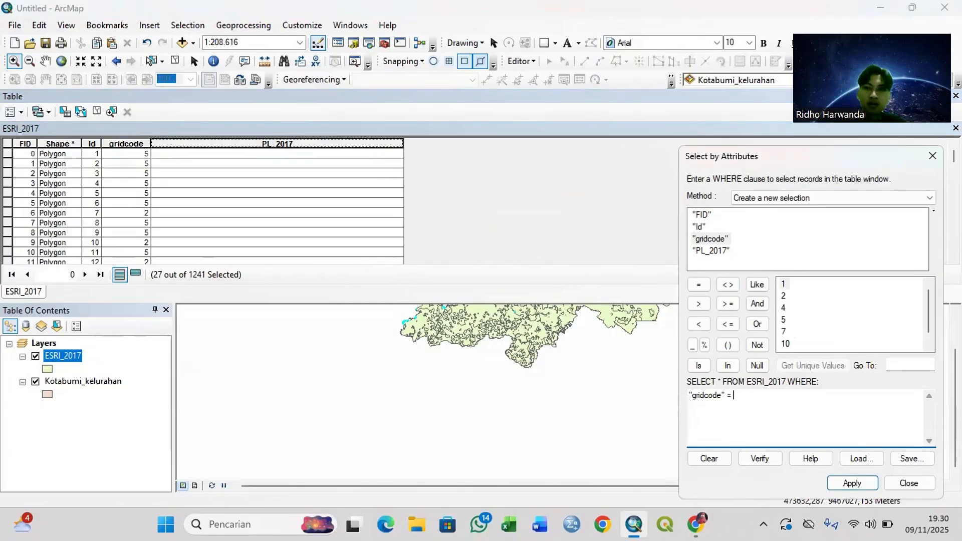
pyautogui.write('2')
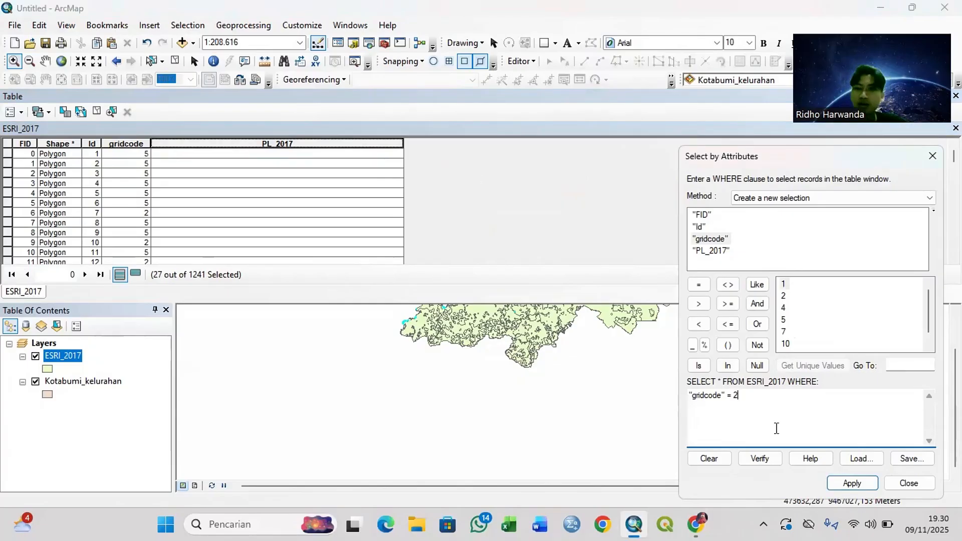
pyautogui.click(851, 483)
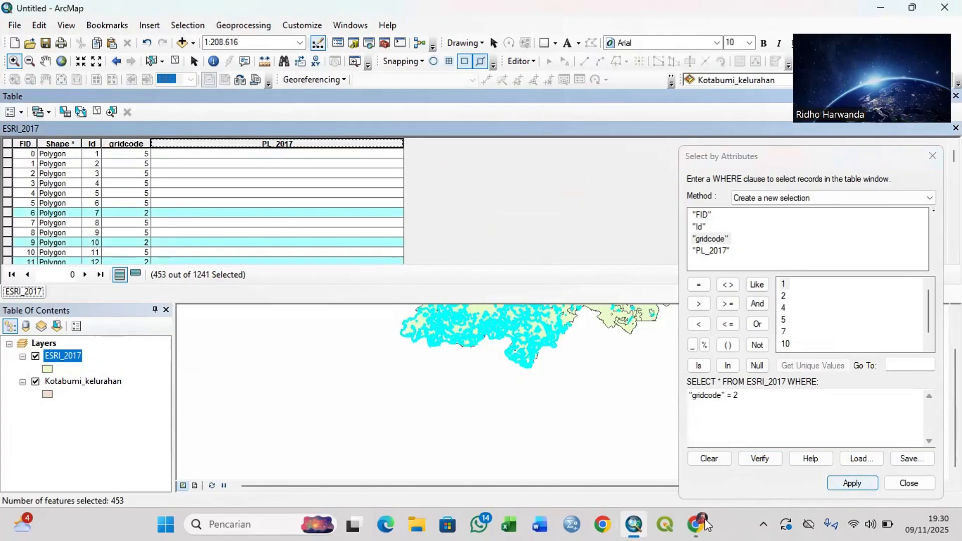
# Step: Consult the Sentinel-2 class table in Chrome and calculate PL_2017 as "Perkebunan" for the selected gridcode 2 records in ArcMap
pyautogui.moveTo(696, 524)
pyautogui.click(704, 460)
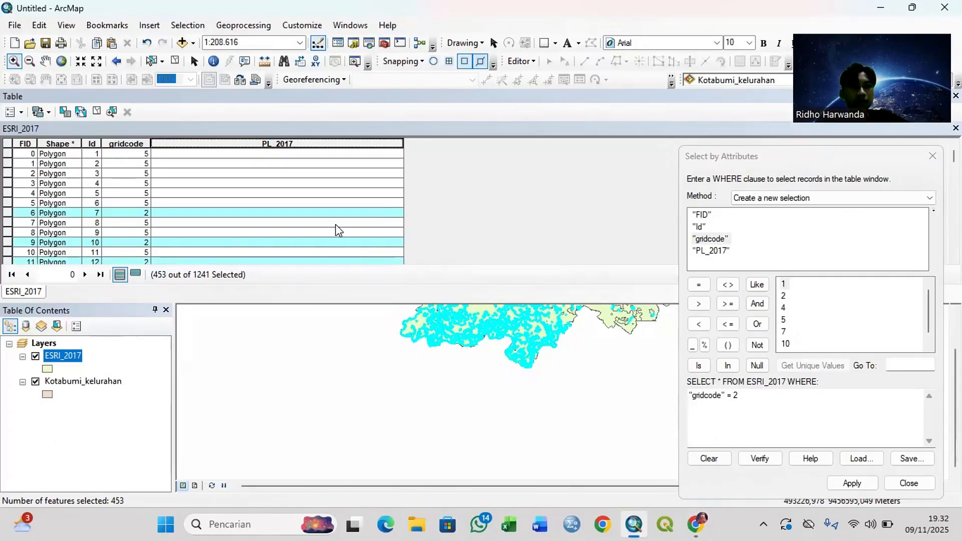
pyautogui.rightClick(324, 144)
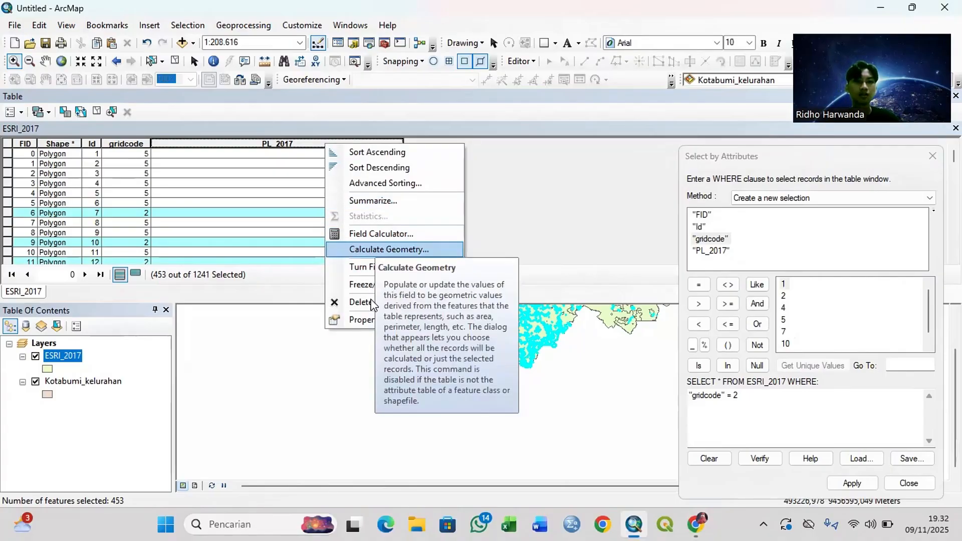
pyautogui.click(389, 239)
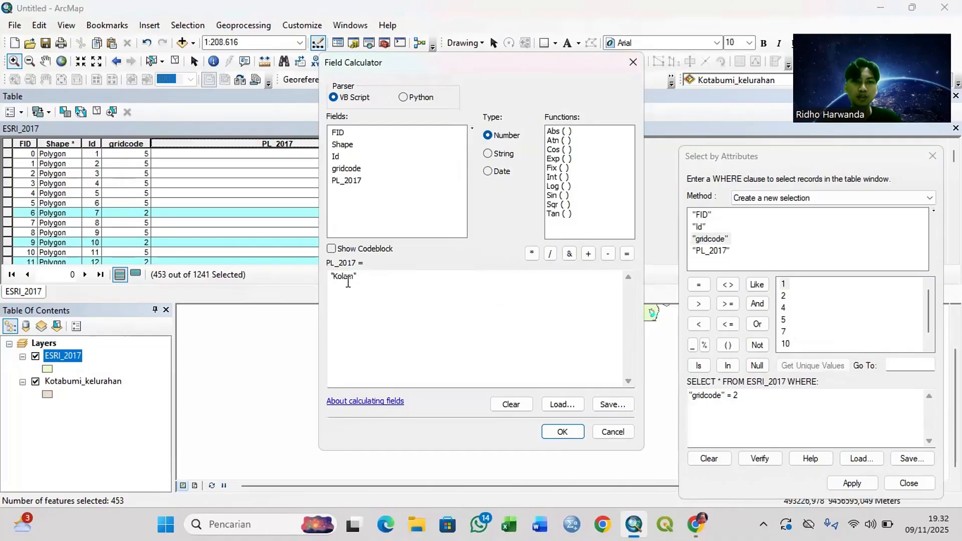
pyautogui.moveTo(338, 277); pyautogui.dragTo(357, 277)
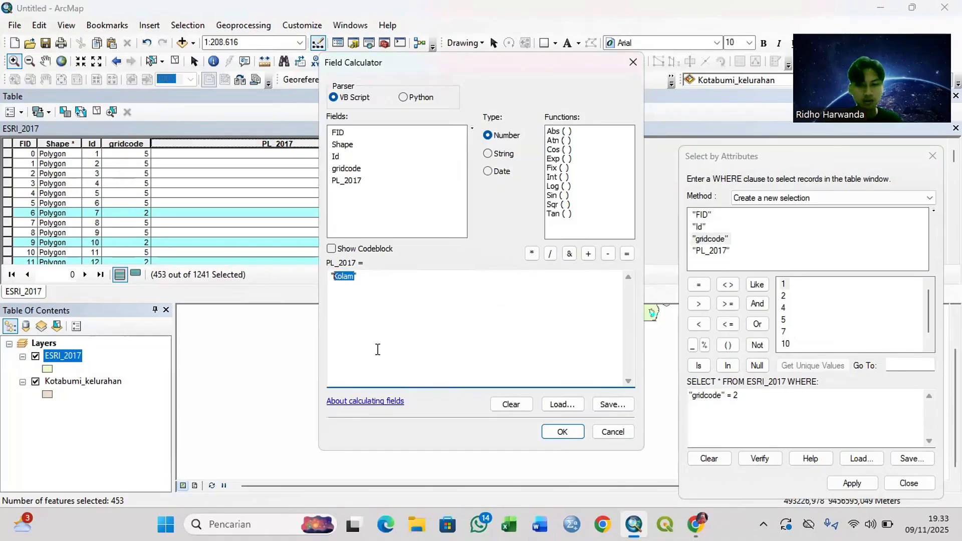
pyautogui.write('Perkeb')
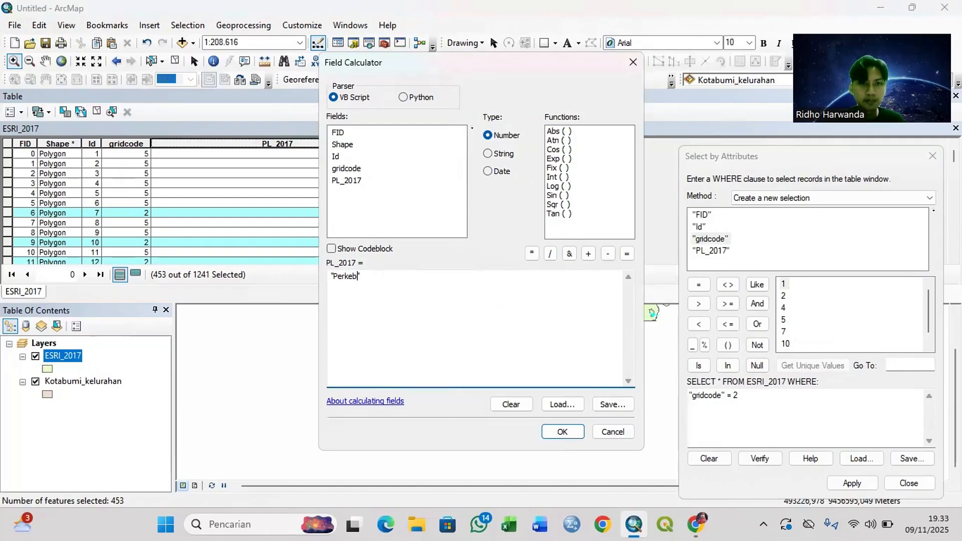
pyautogui.write('unan"')
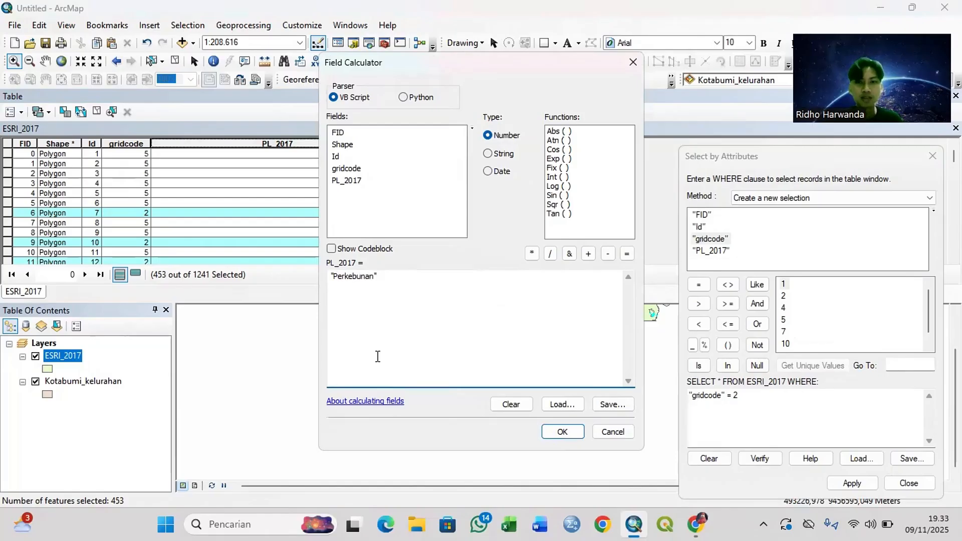
pyautogui.click(563, 432)
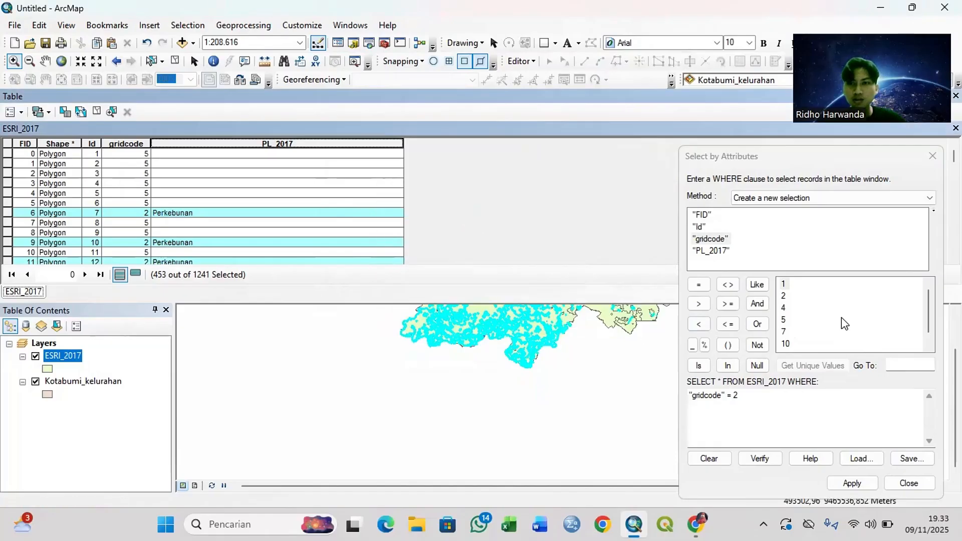
# Step: Select the ESRI_2017 records matching the query "gridcode" = 4 and look through the table rows
pyautogui.click(757, 404)
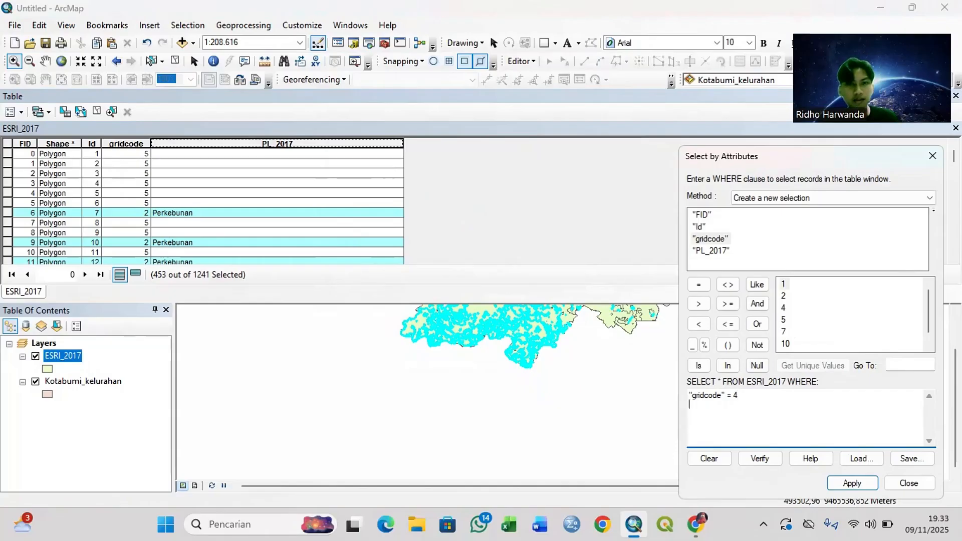
pyautogui.click(835, 482)
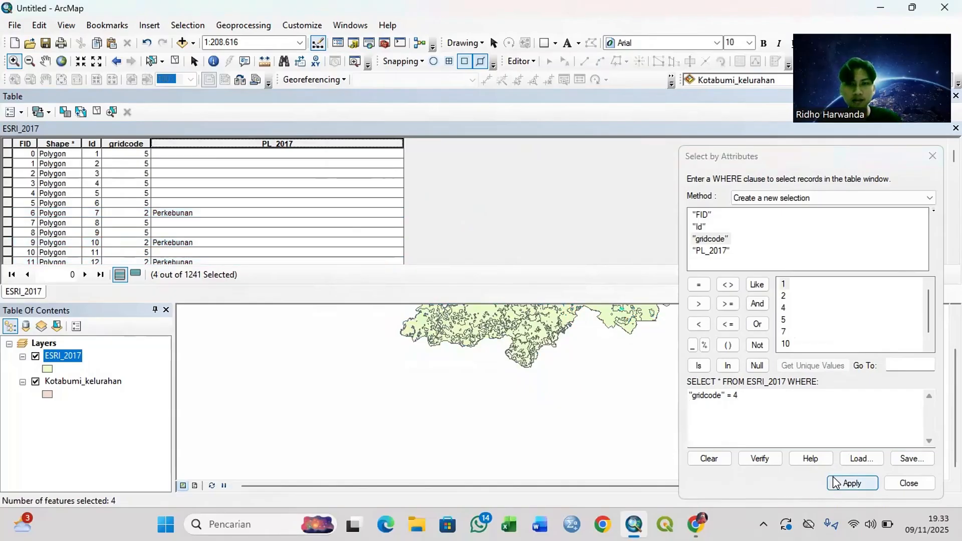
pyautogui.click(344, 209)
pyautogui.scroll(-3, 344, 208)
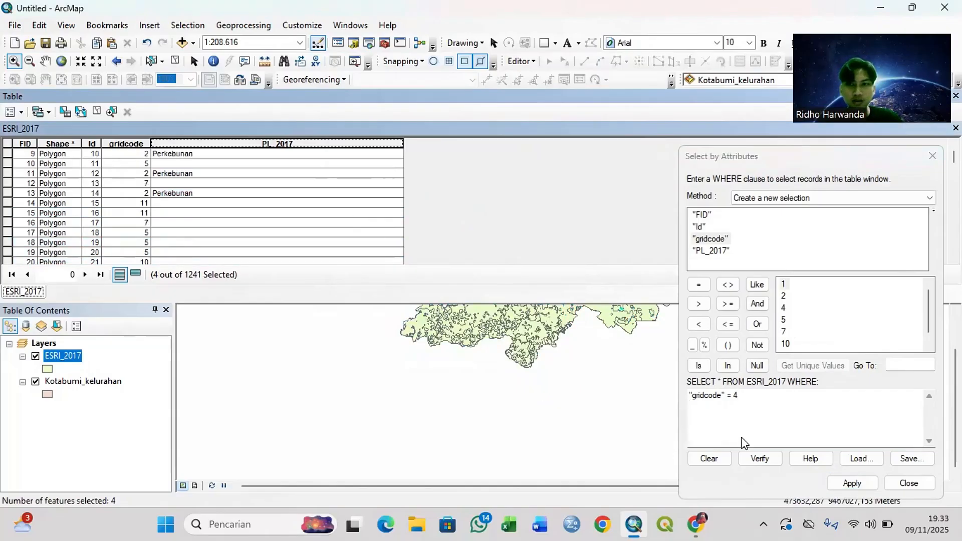
# Step: Check the description of class 4 in Chrome and calculate PL_2017 as "Rawa" for the selected records in ArcMap
pyautogui.moveTo(698, 524)
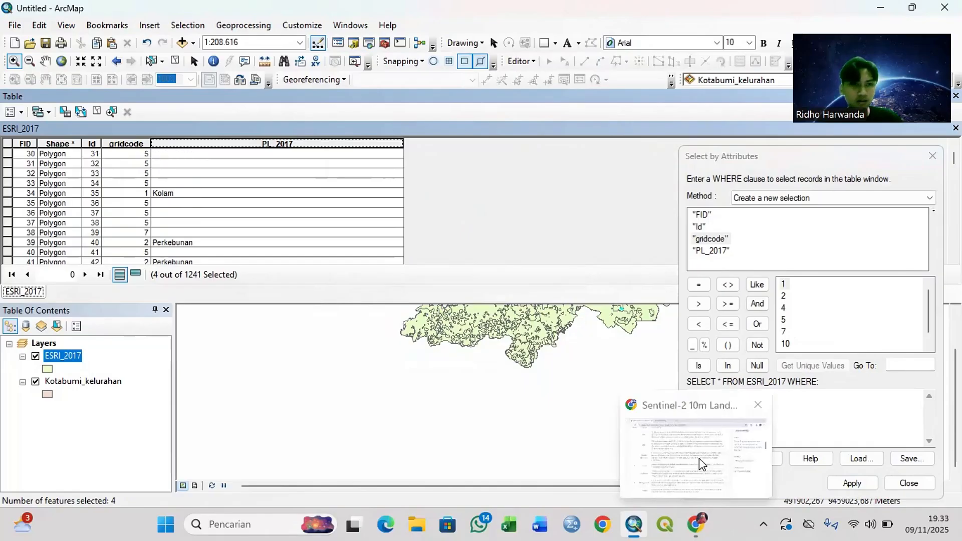
pyautogui.click(699, 460)
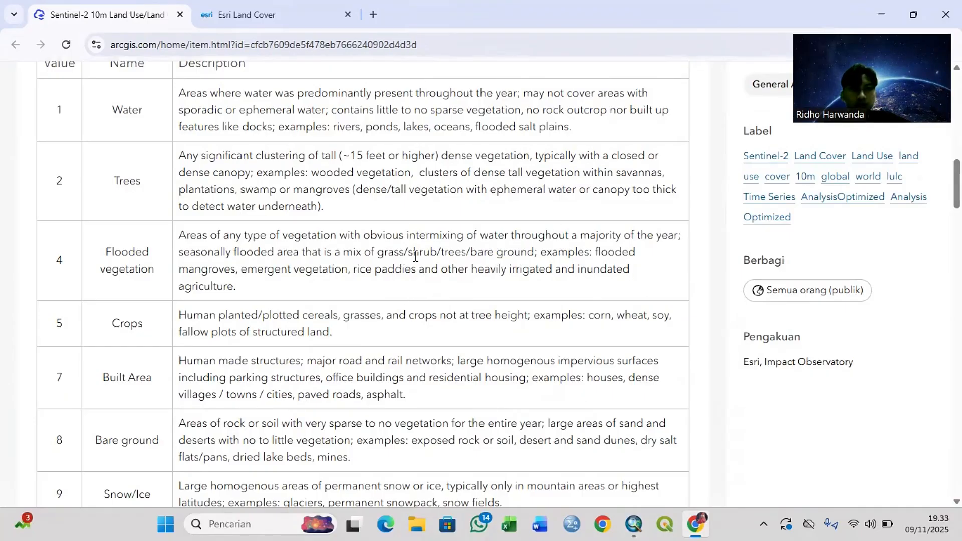
pyautogui.moveTo(634, 524)
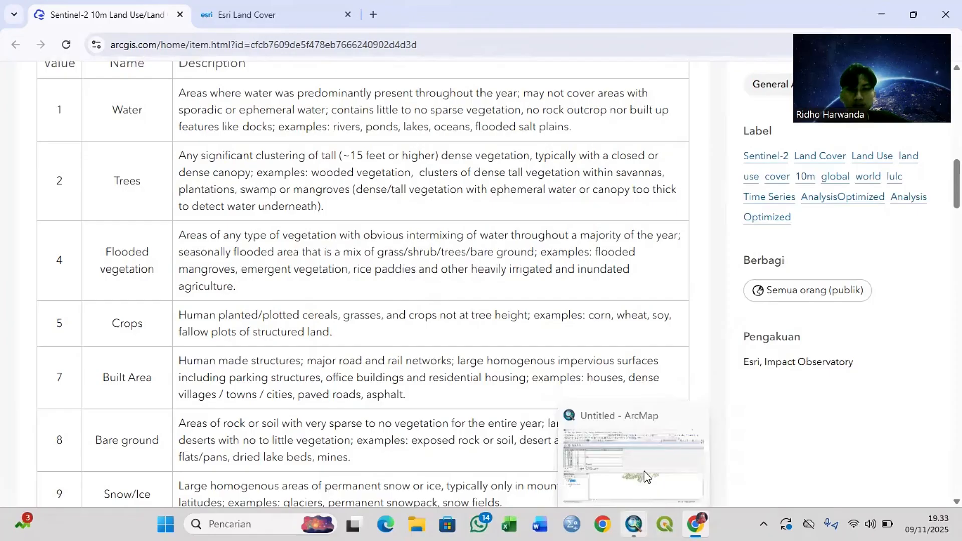
pyautogui.click(645, 477)
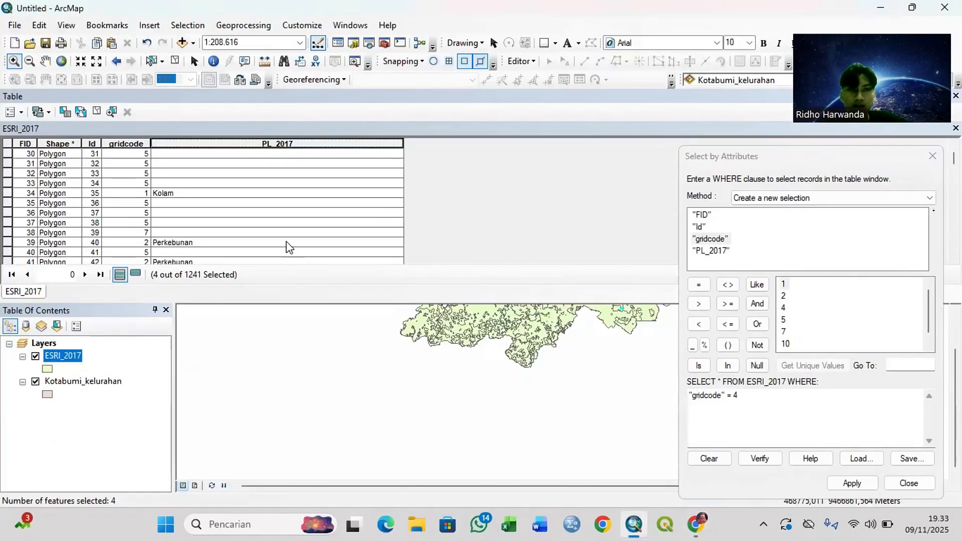
pyautogui.rightClick(287, 144)
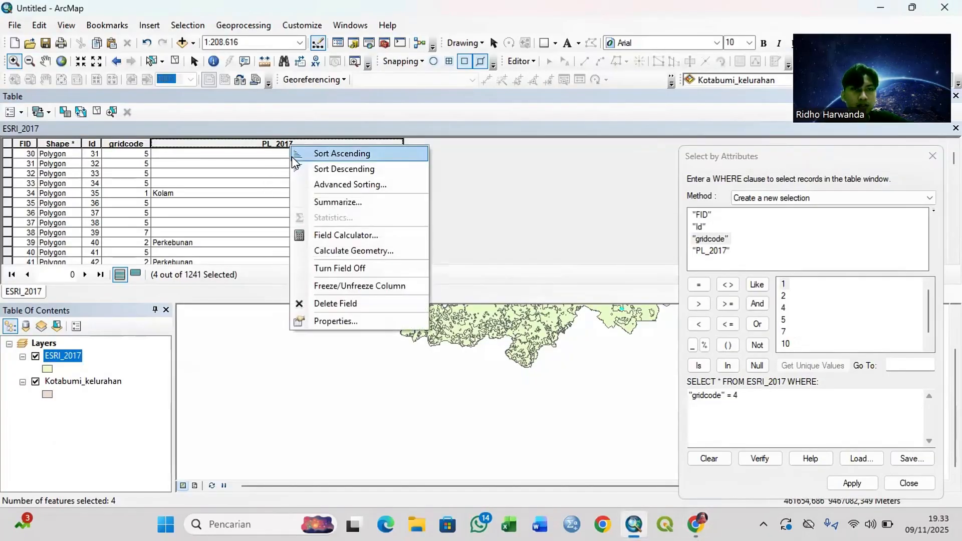
pyautogui.click(345, 235)
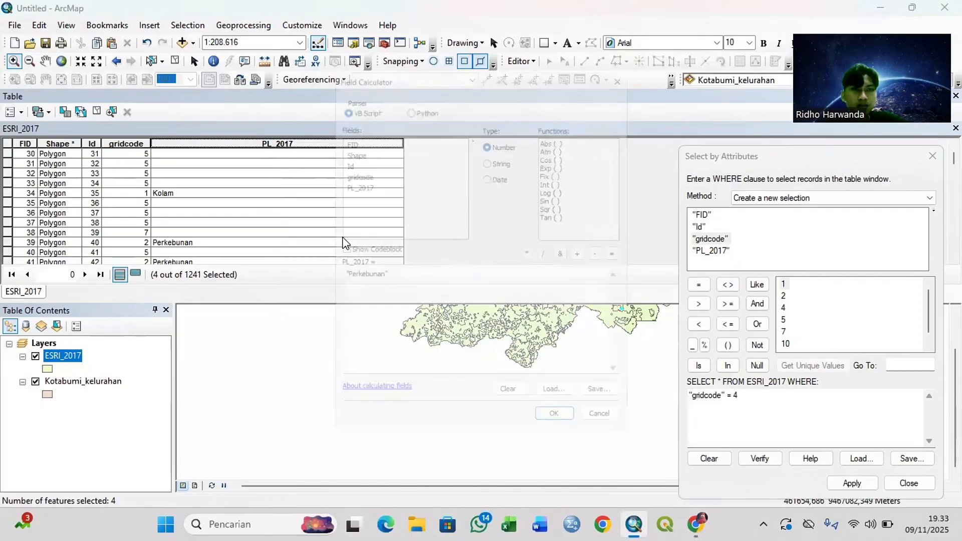
pyautogui.moveTo(377, 276); pyautogui.dragTo(340, 275)
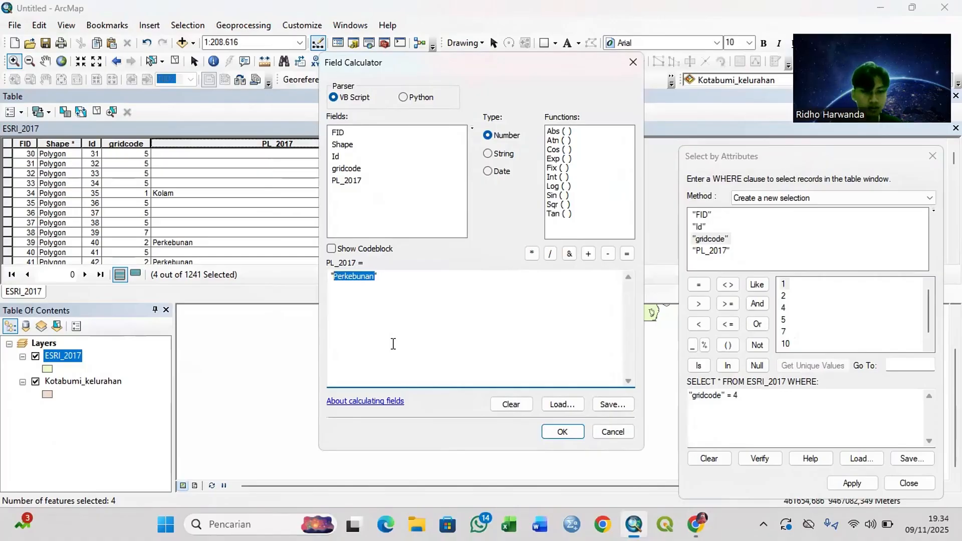
pyautogui.write('Rawa')
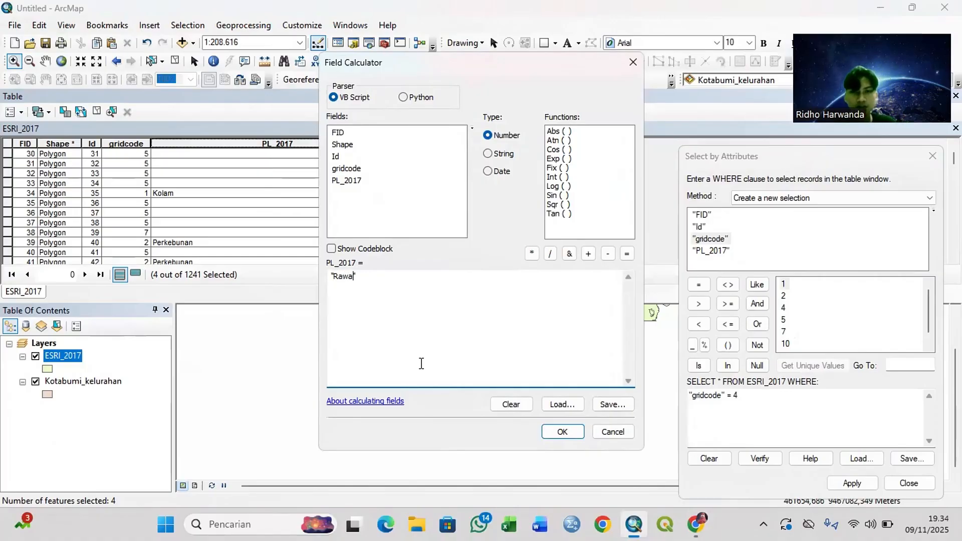
pyautogui.click(562, 431)
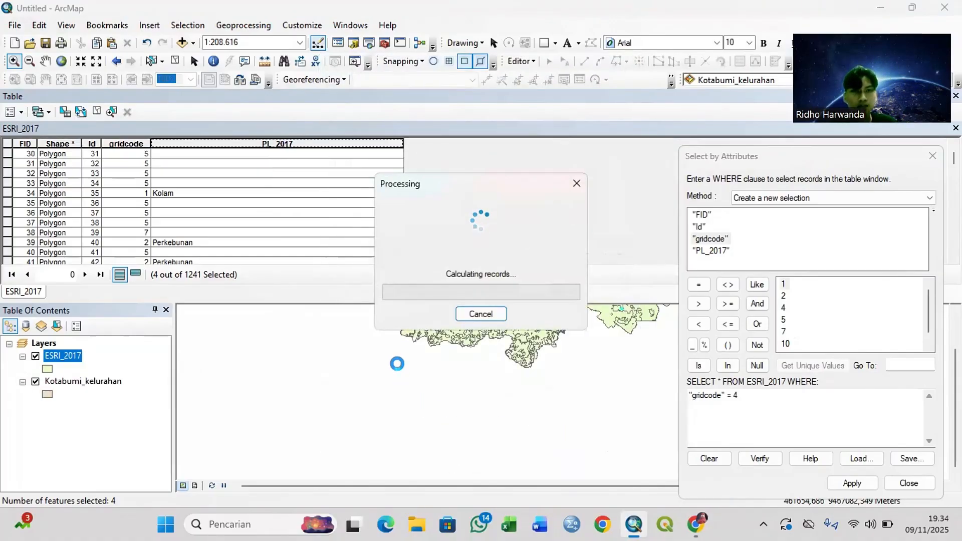
# Step: Replace the query value with 5 and select the ESRI_2017 records where "gridcode" = 5
pyautogui.click(778, 396)
pyautogui.press('BackSpace')
pyautogui.write('5')
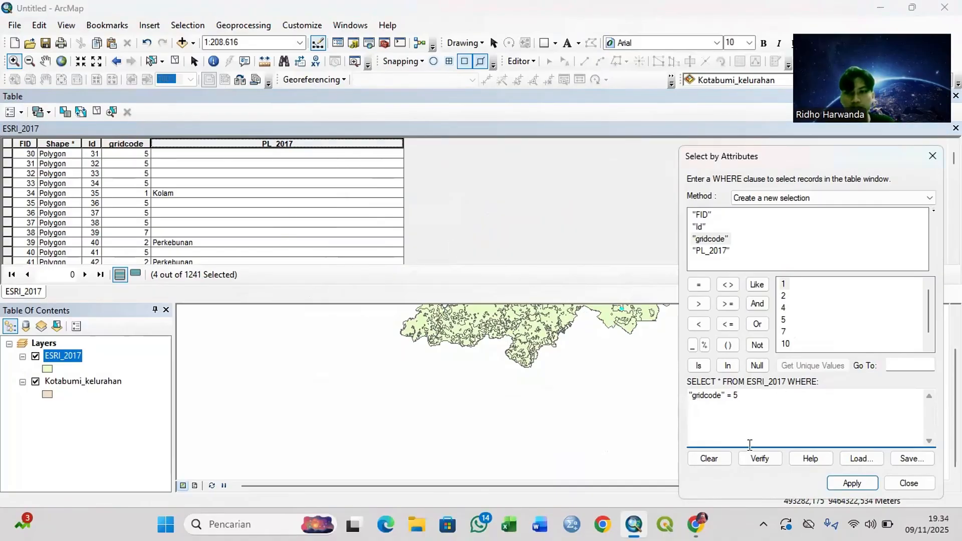
pyautogui.click(842, 484)
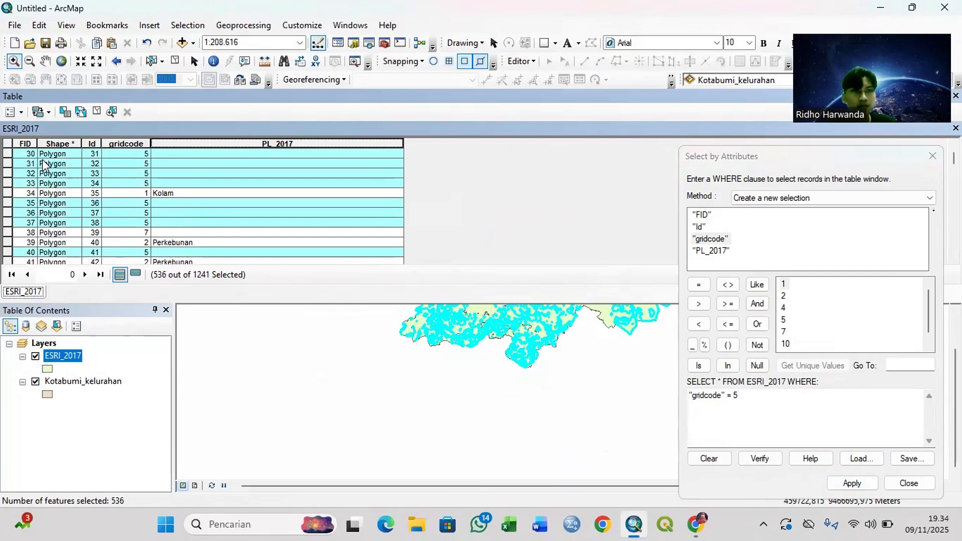
# Step: Check the descriptions of classes 5 to 11 in the Sentinel-2 class table in Chrome and return to ArcMap
pyautogui.click(696, 524)
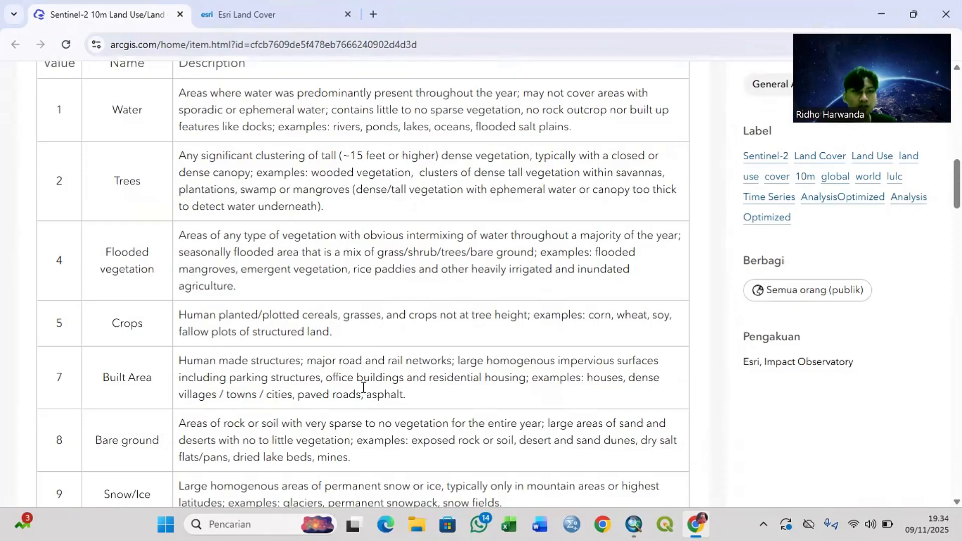
pyautogui.scroll(-1, 334, 381)
pyautogui.scroll(-1, 332, 381)
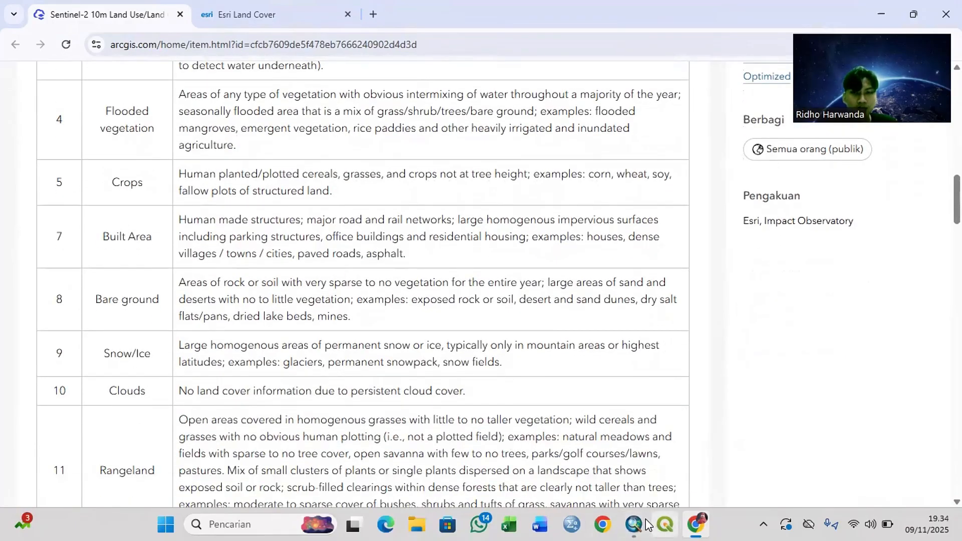
pyautogui.moveTo(643, 525)
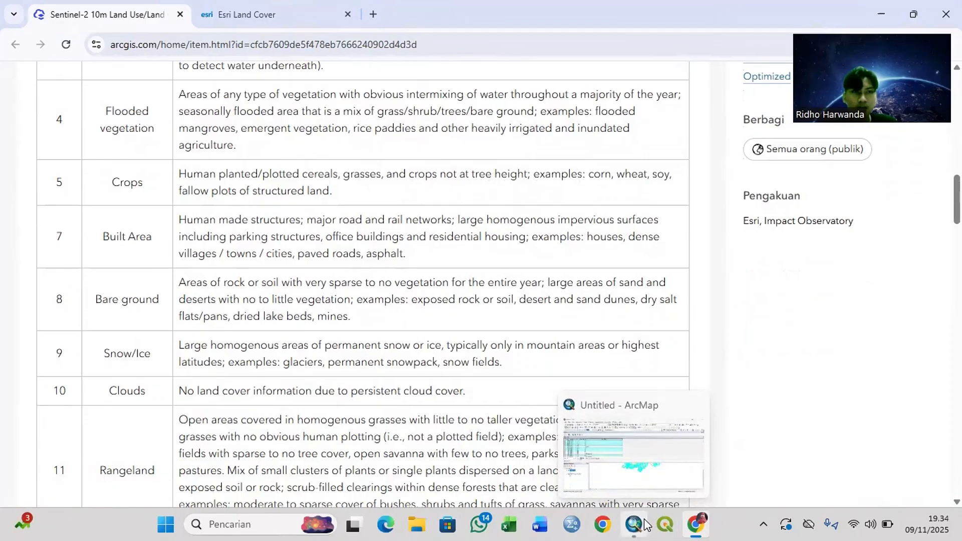
pyautogui.click(635, 486)
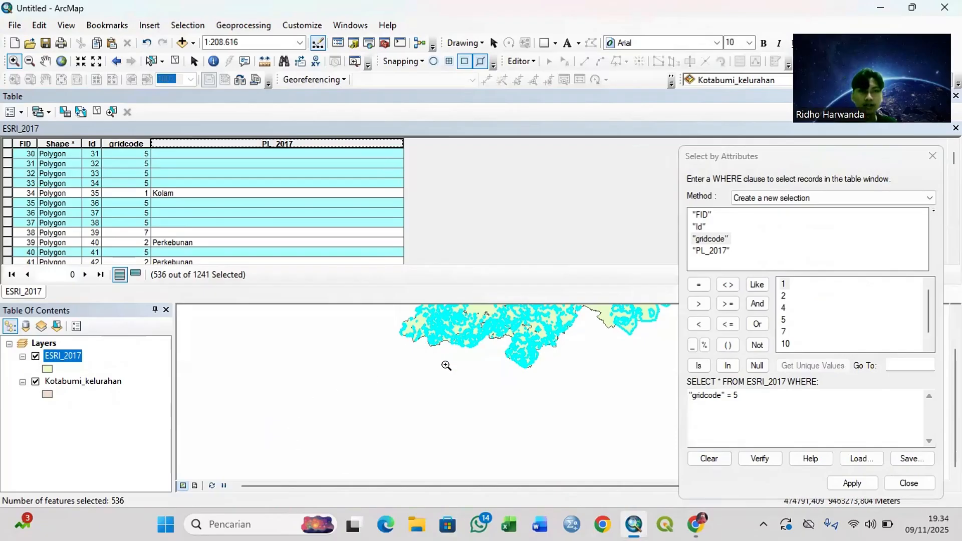
# Step: Calculate PL_2017 as "Sawah" for the selected gridcode 5 records with the Field Calculator
pyautogui.rightClick(258, 139)
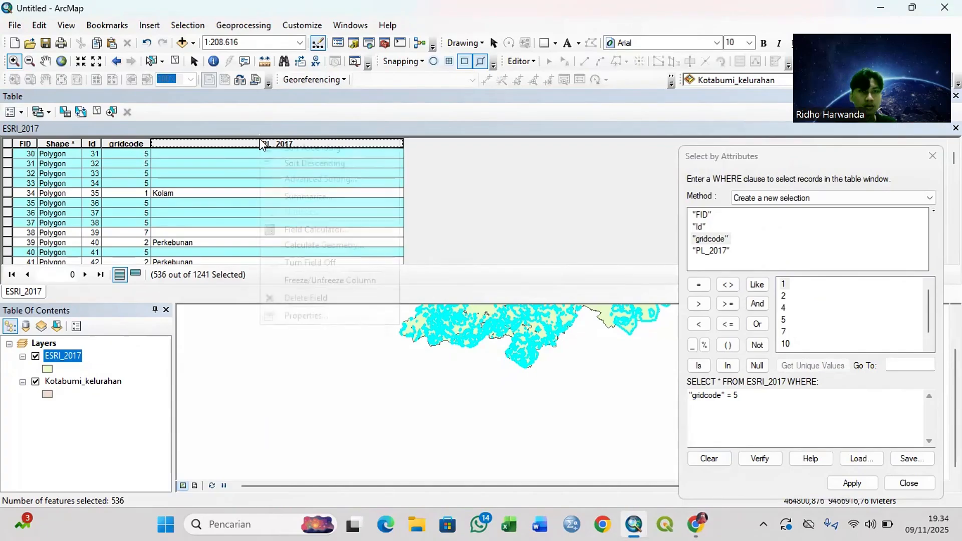
pyautogui.click(309, 229)
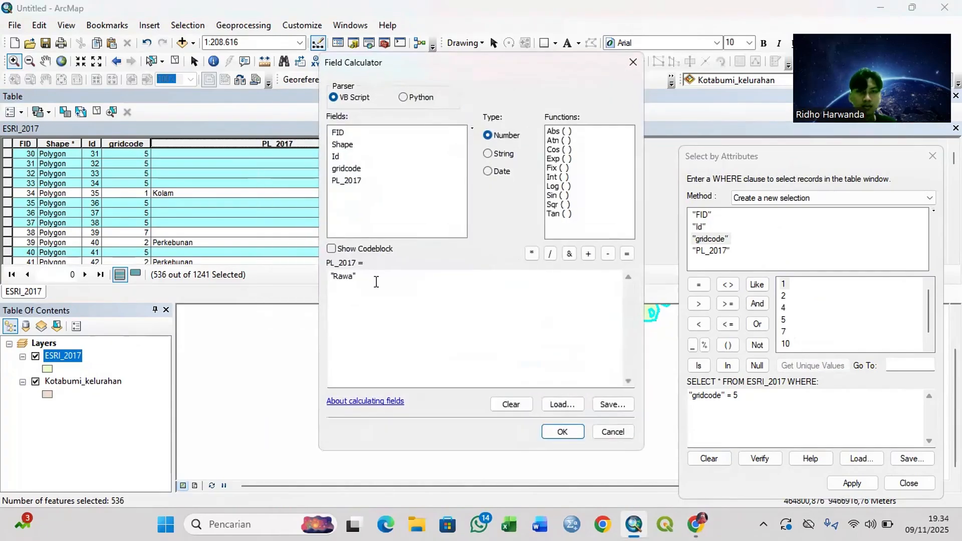
pyautogui.moveTo(355, 276); pyautogui.dragTo(333, 273)
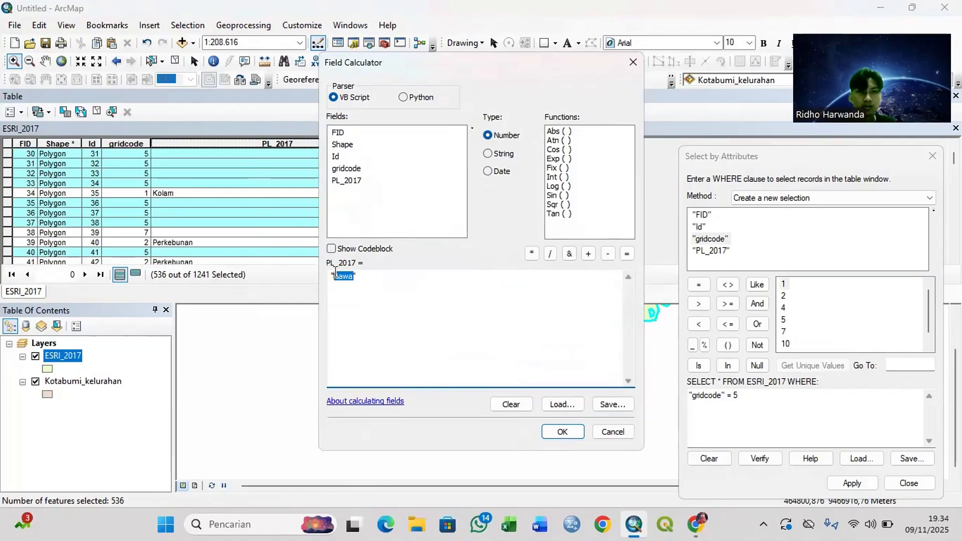
pyautogui.write('sawah')
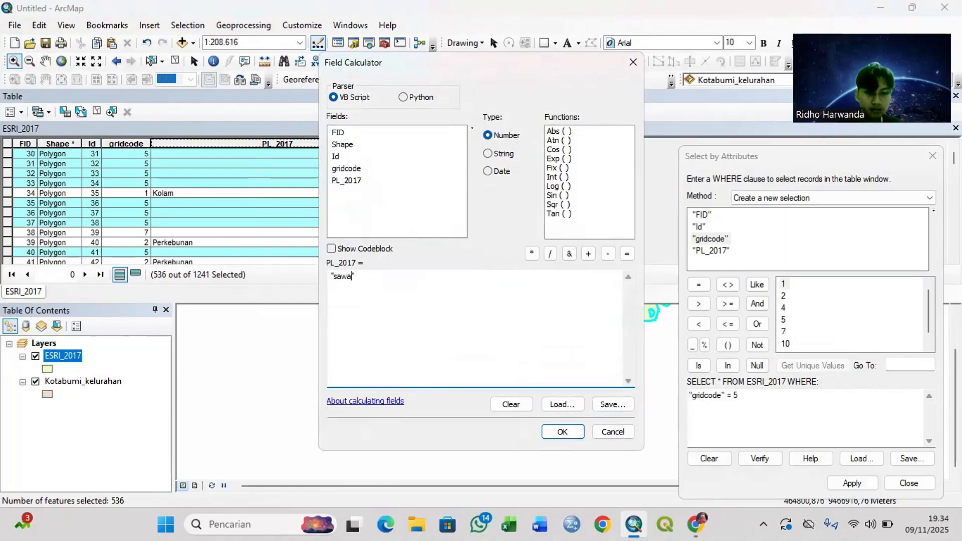
pyautogui.click(337, 286)
pyautogui.press('BackSpace')
pyautogui.write('S')
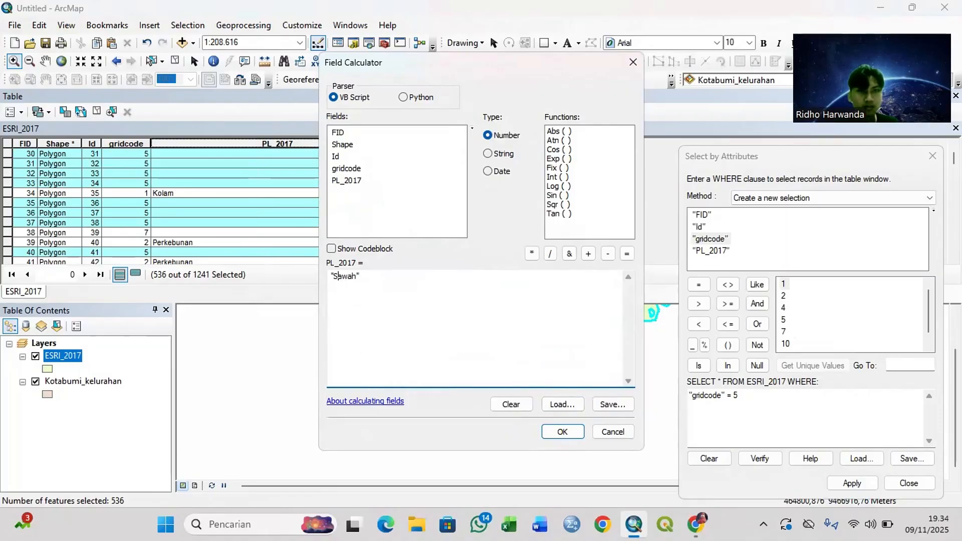
pyautogui.click(563, 436)
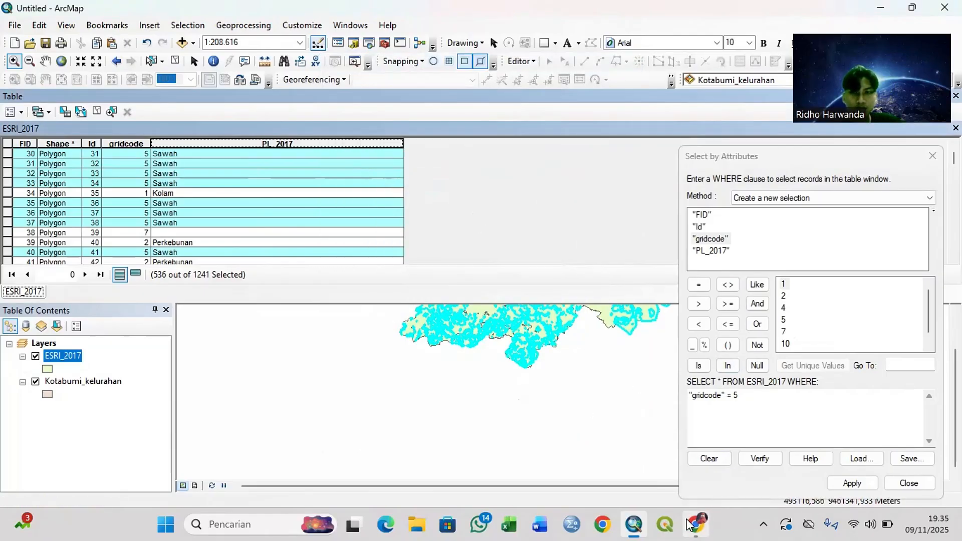
# Step: Consult the class table in Chrome for the class after 5 and select the ESRI_2017 records where "gridcode" = 7 in ArcMap
pyautogui.moveTo(691, 525)
pyautogui.click(677, 461)
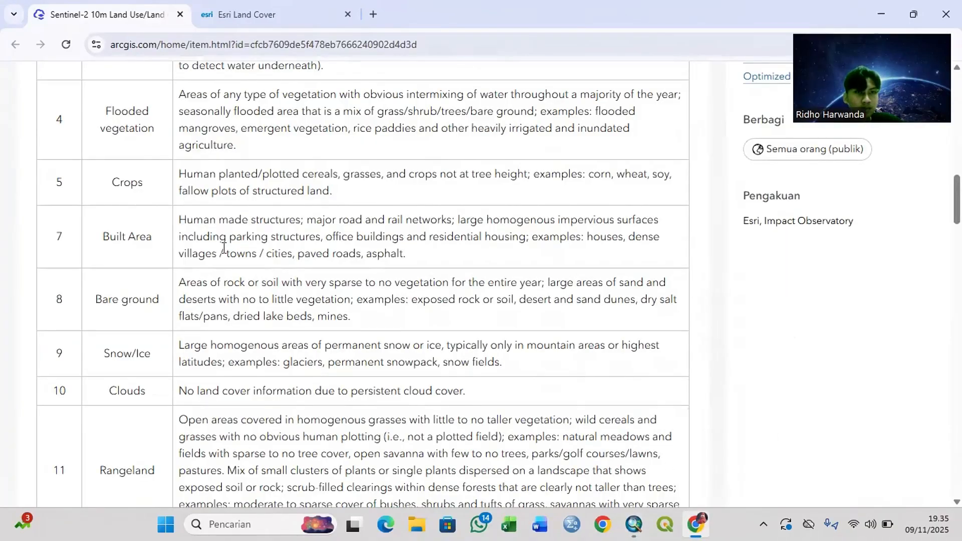
pyautogui.click(636, 494)
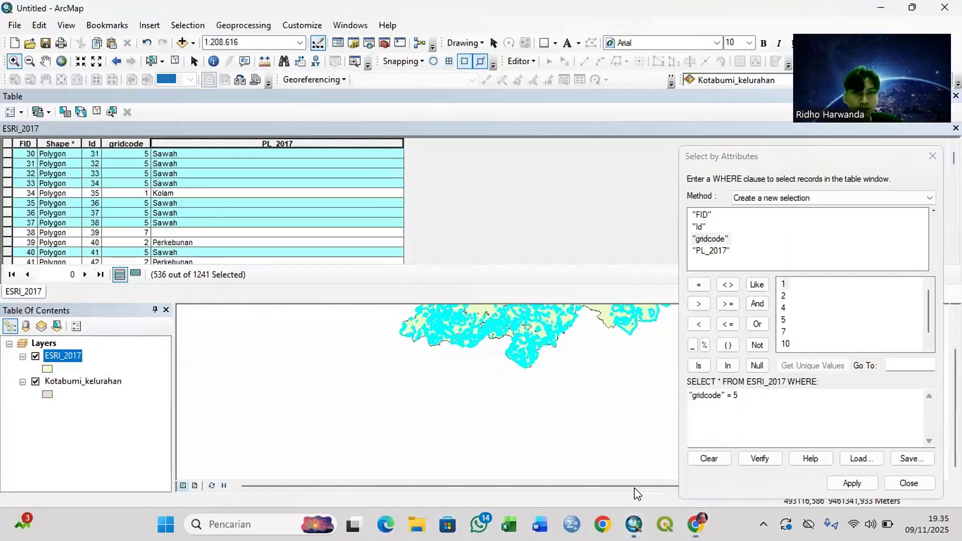
pyautogui.click(771, 411)
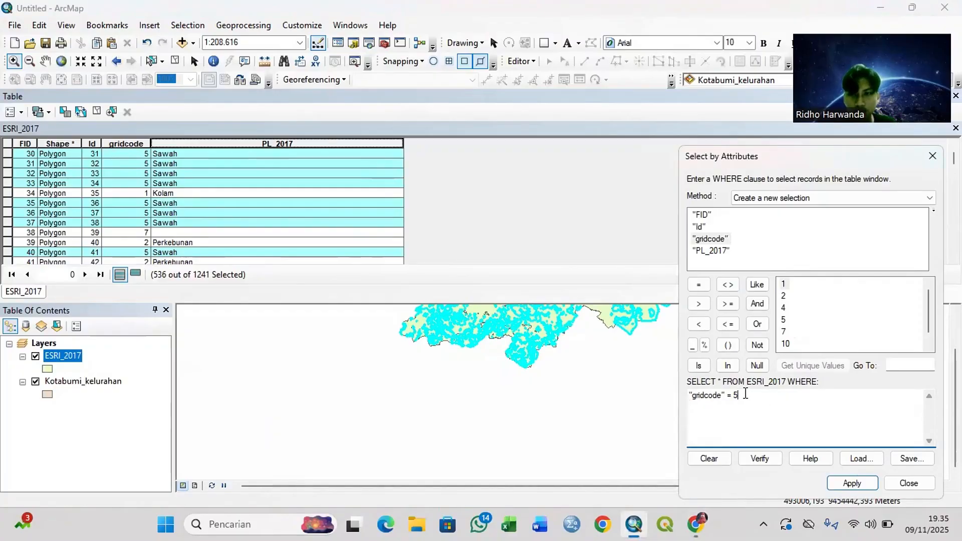
pyautogui.write('7')
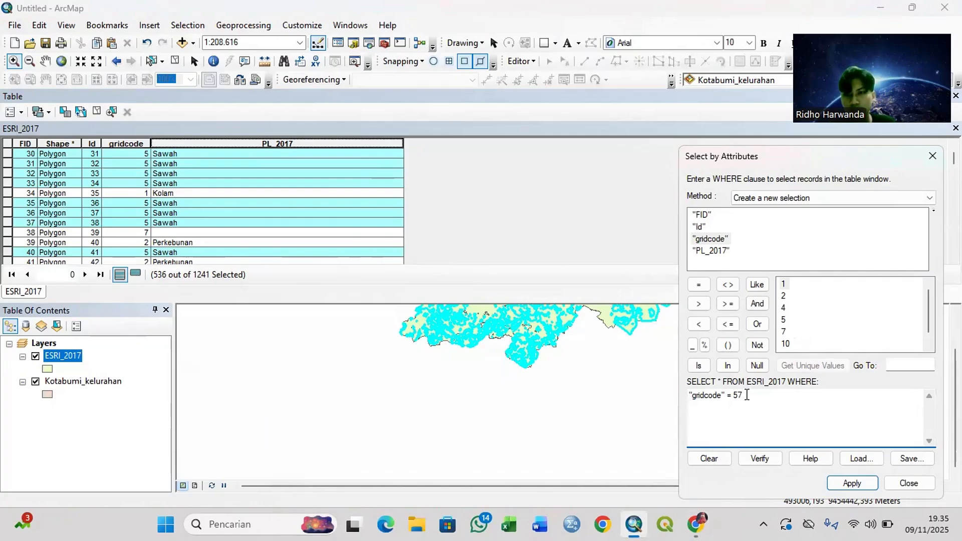
pyautogui.write('7')
pyautogui.click(853, 484)
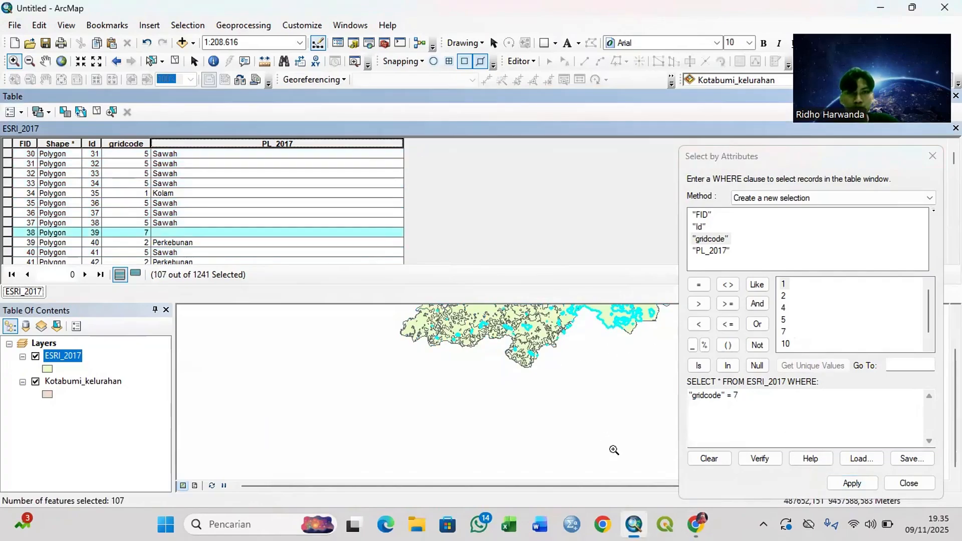
# Step: Check the description of class 7 in Chrome and calculate PL_2017 as "Permukiman" for the selected records in ArcMap
pyautogui.moveTo(693, 524)
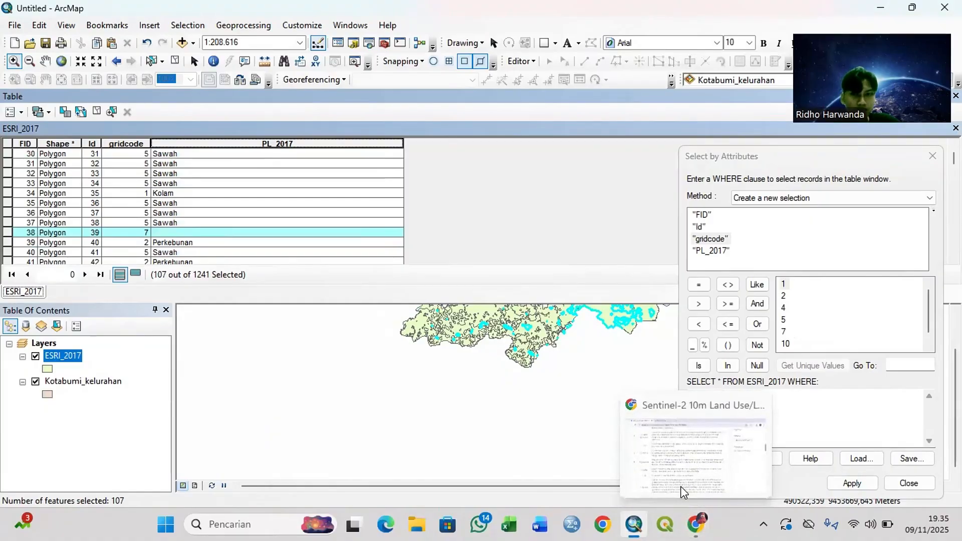
pyautogui.click(681, 474)
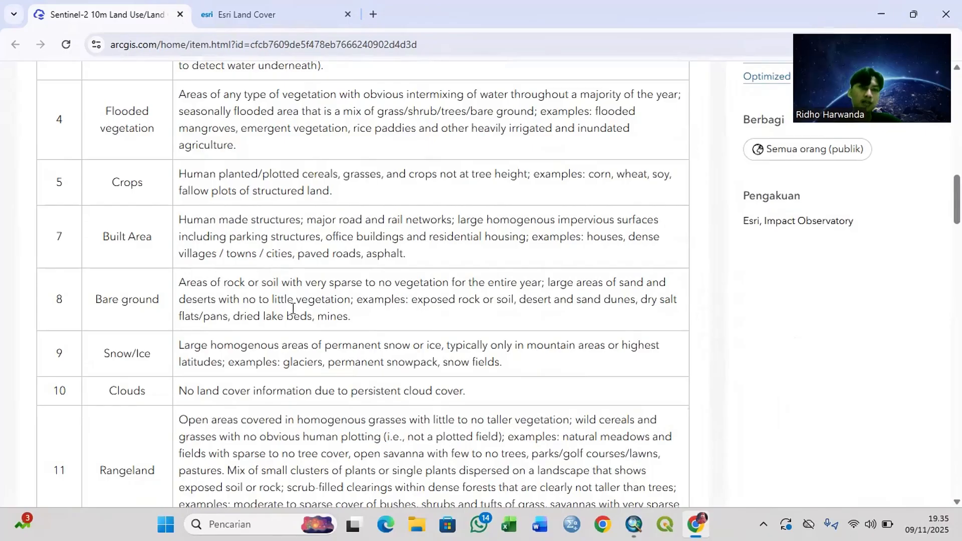
pyautogui.click(634, 524)
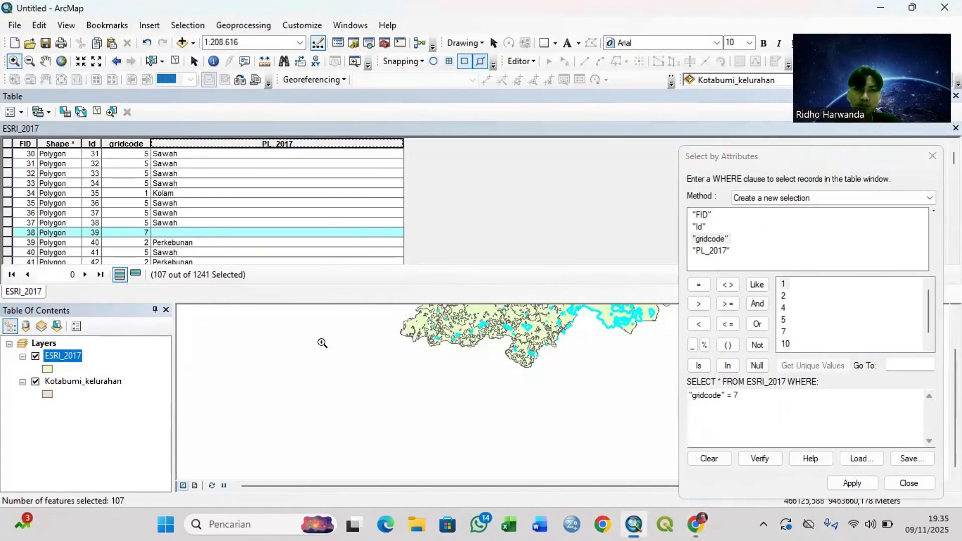
pyautogui.rightClick(265, 149)
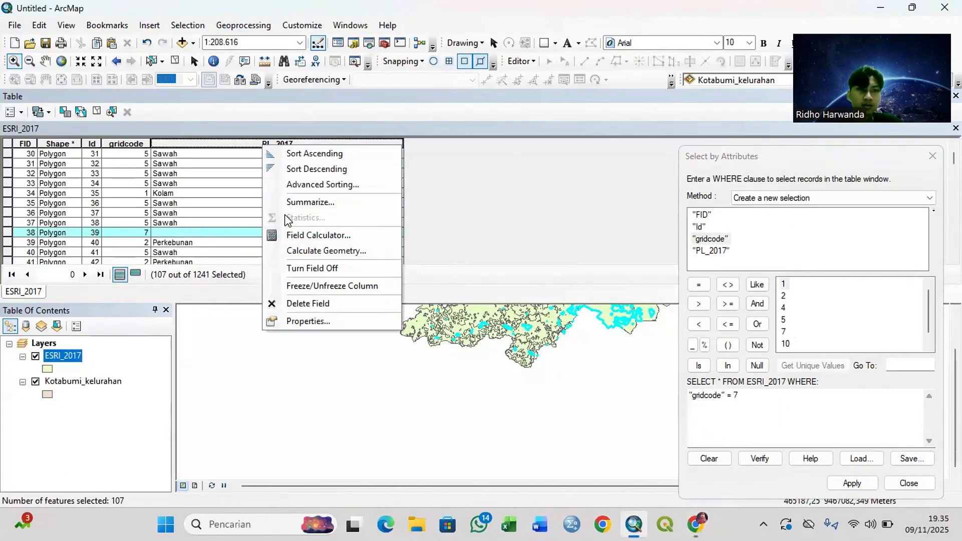
pyautogui.click(302, 235)
pyautogui.moveTo(360, 277); pyautogui.dragTo(341, 282)
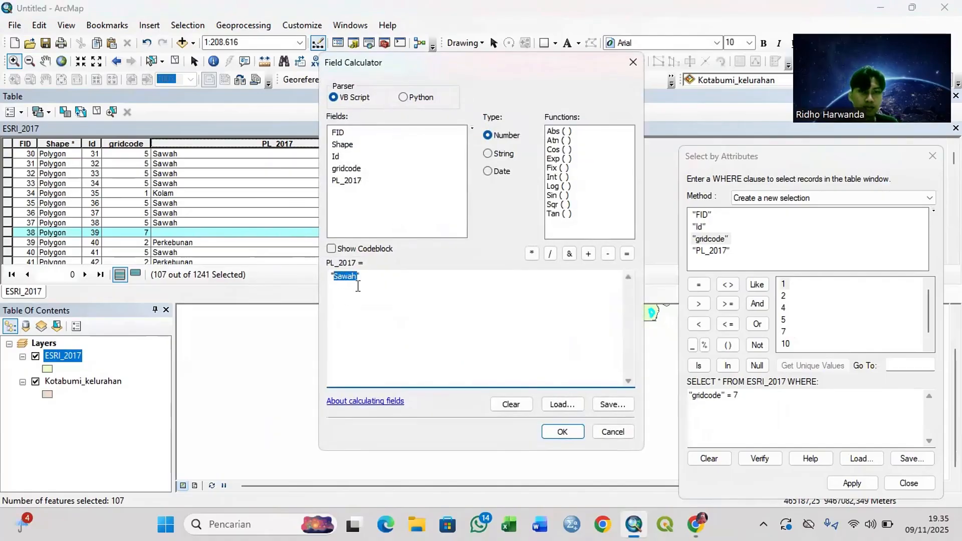
pyautogui.write('Permukiman')
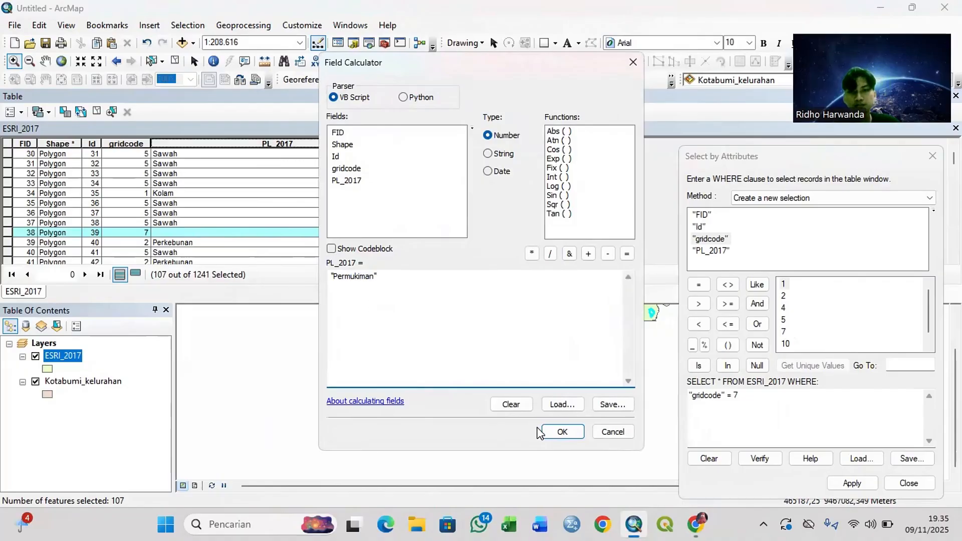
pyautogui.click(561, 432)
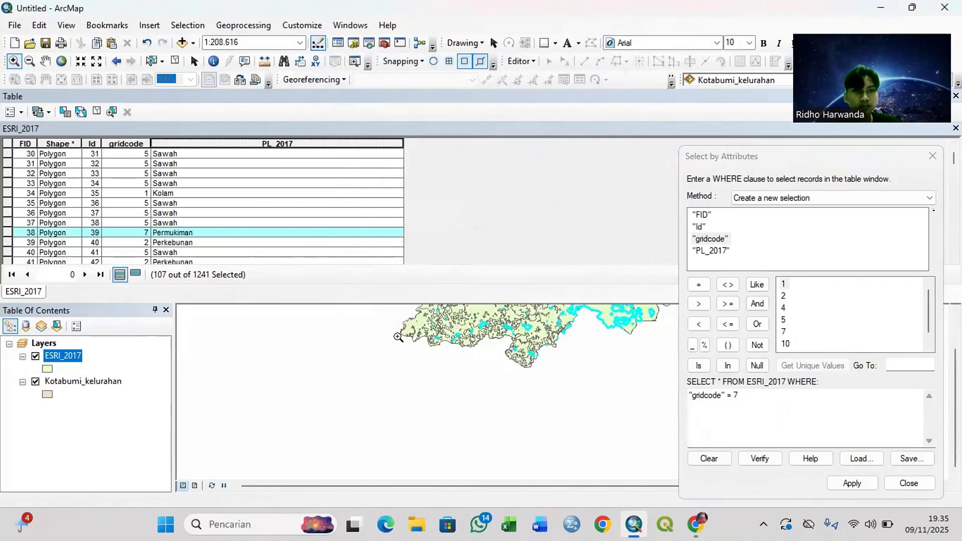
# Step: Select the ESRI_2017 records where "gridcode" = 10, check the description of class 10 in Chrome and return to ArcMap
pyautogui.click(779, 395)
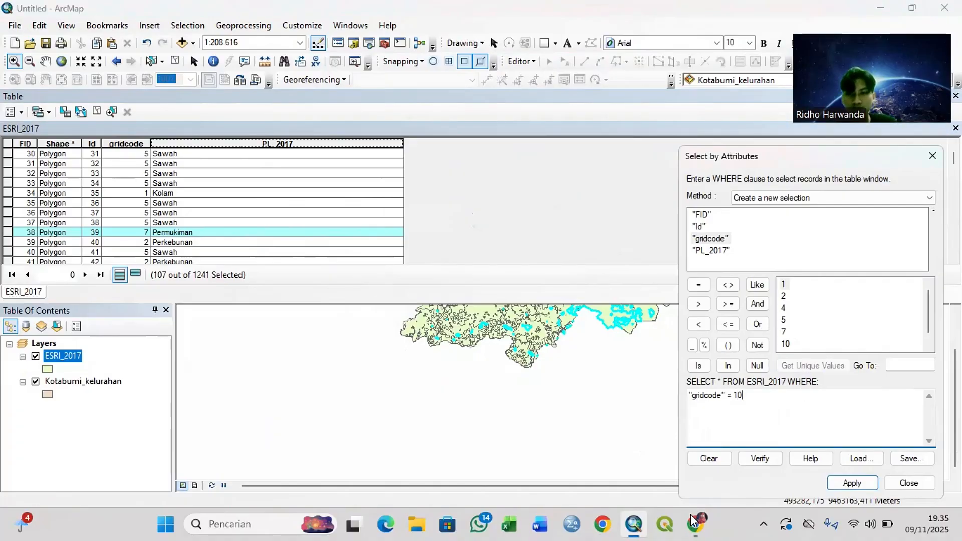
pyautogui.write('10')
pyautogui.click(852, 483)
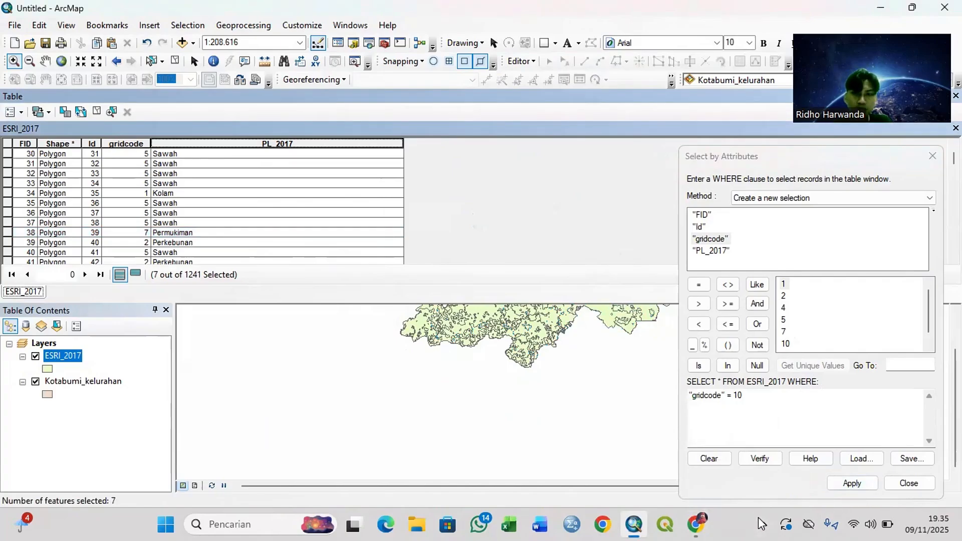
pyautogui.click(691, 524)
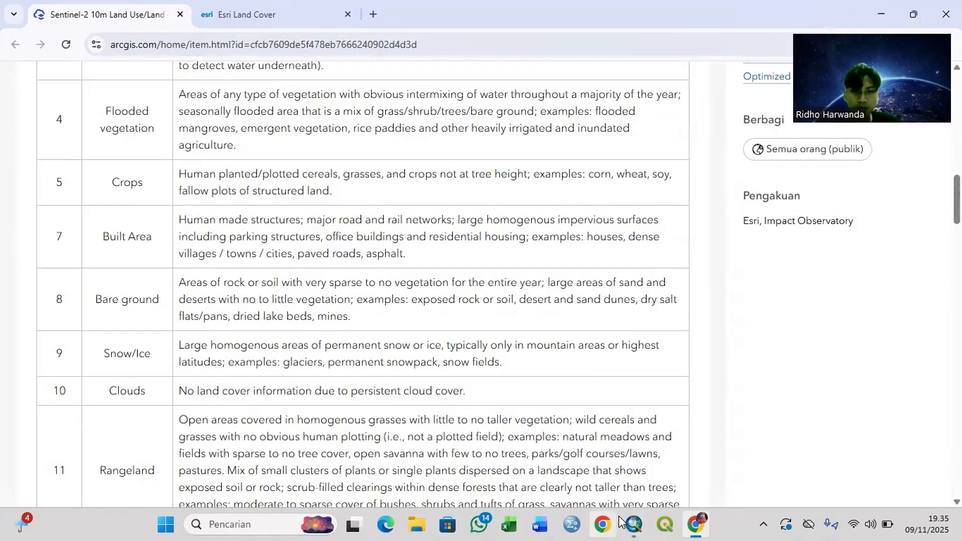
pyautogui.moveTo(634, 524)
pyautogui.click(631, 474)
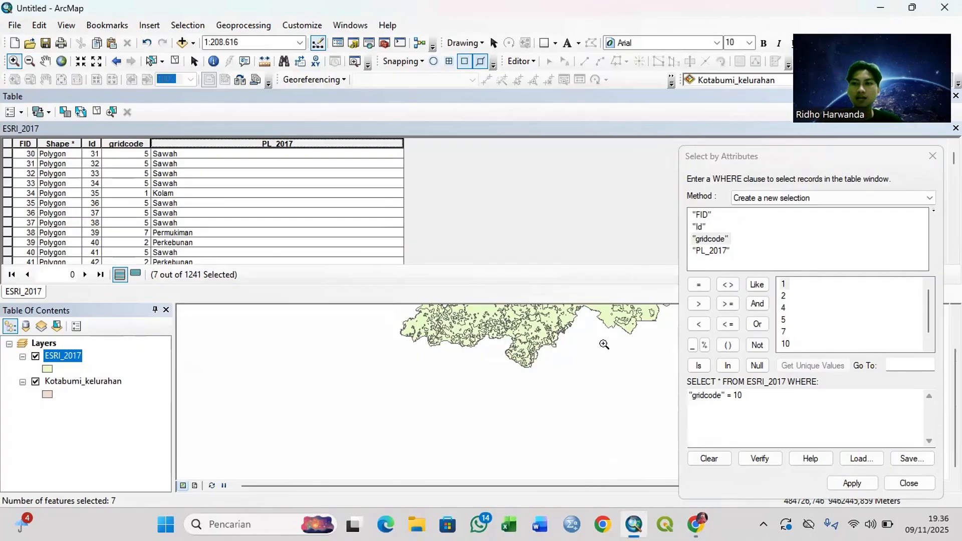
# Step: Close the attribute query and the ESRI_2017 table and zoom in on the selected gridcode 10 polygons at the map's northeastern end
pyautogui.click(932, 156)
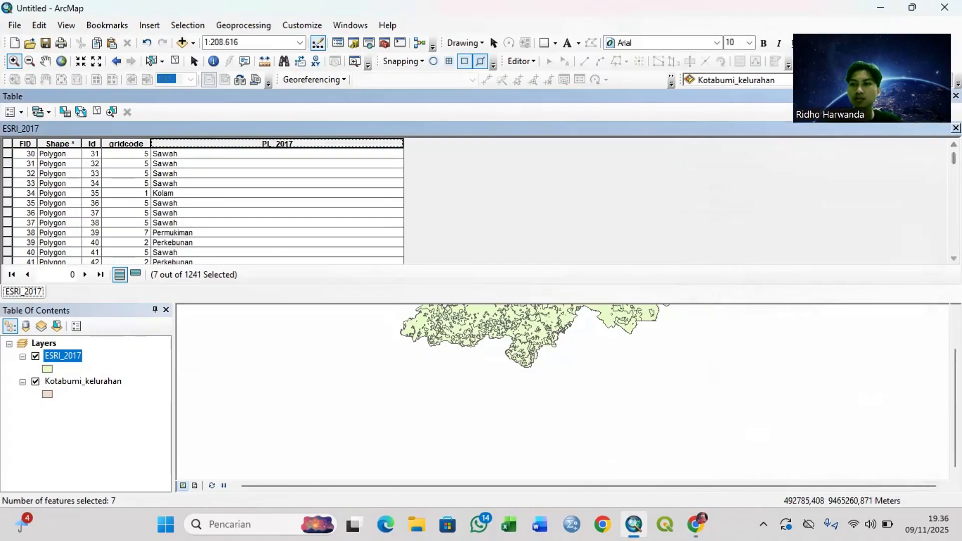
pyautogui.click(955, 128)
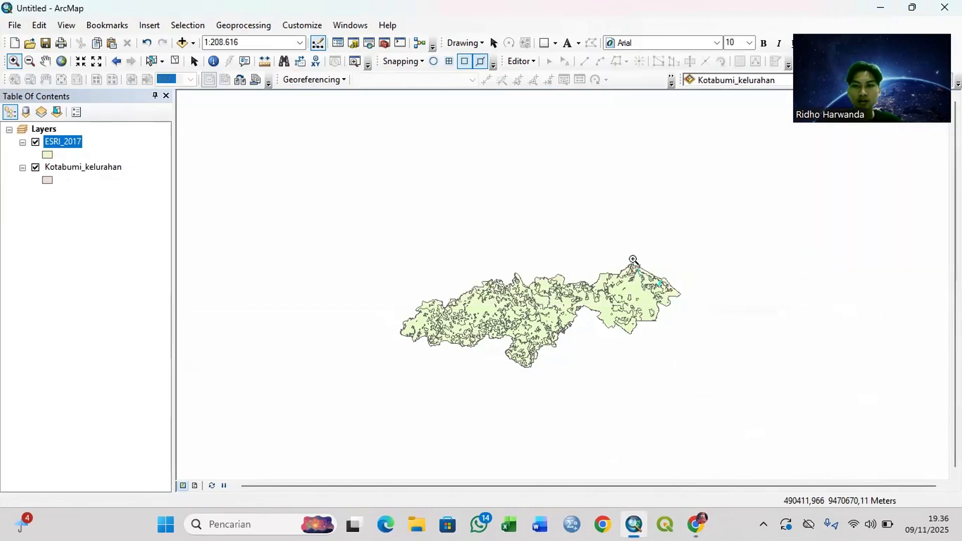
pyautogui.moveTo(630, 257); pyautogui.dragTo(681, 306)
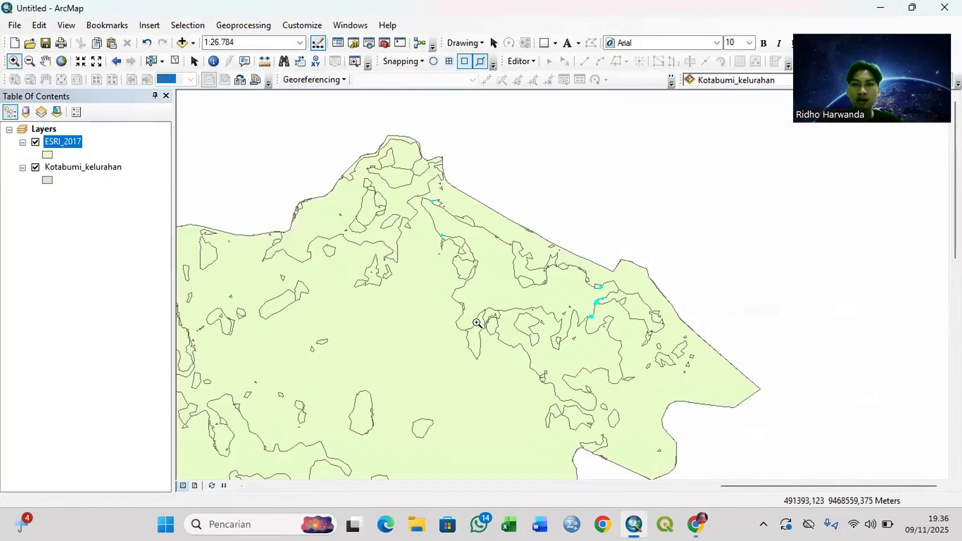
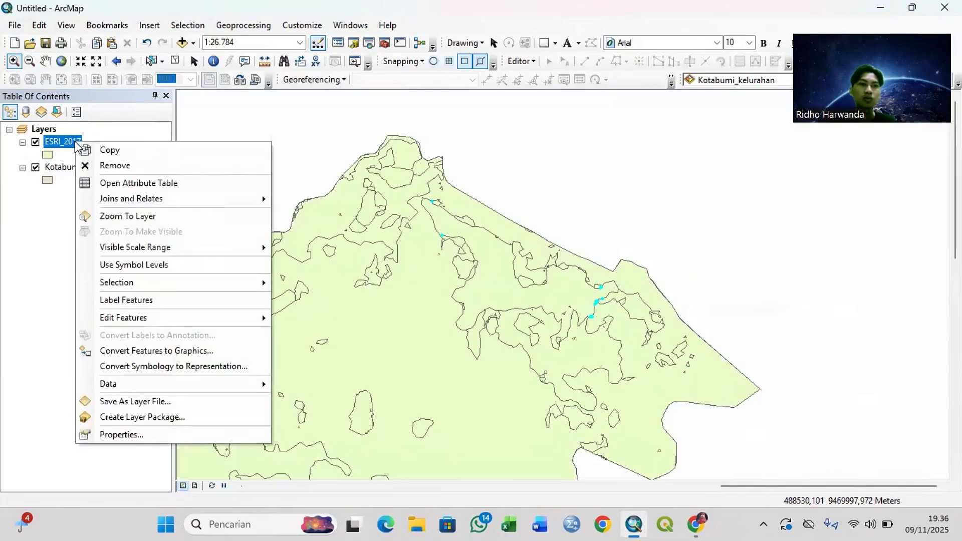
# Step: Reopen the ESRI_2017 attribute table and calculate PL_2017 as "Permukiman" for the selected gridcode 10 records
pyautogui.rightClick(74, 140)
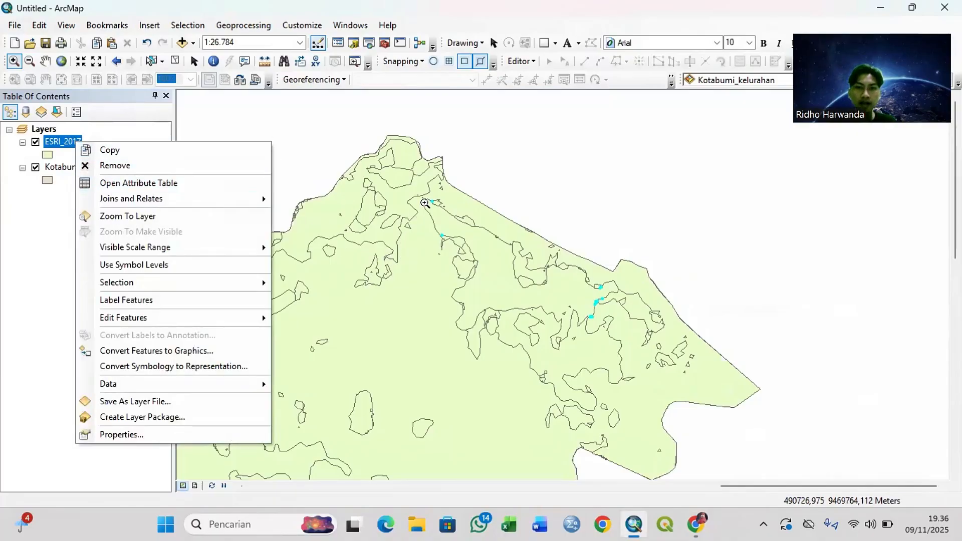
pyautogui.click(118, 183)
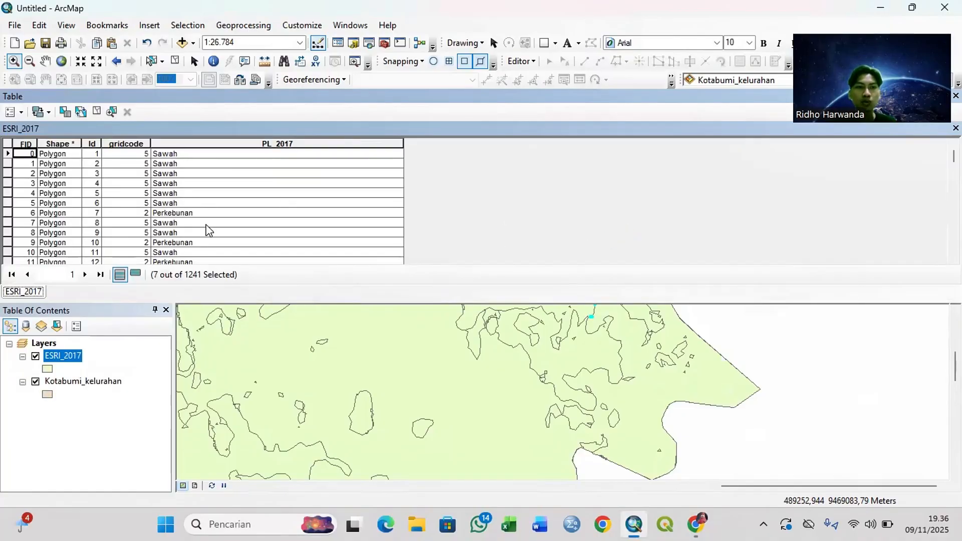
pyautogui.rightClick(233, 143)
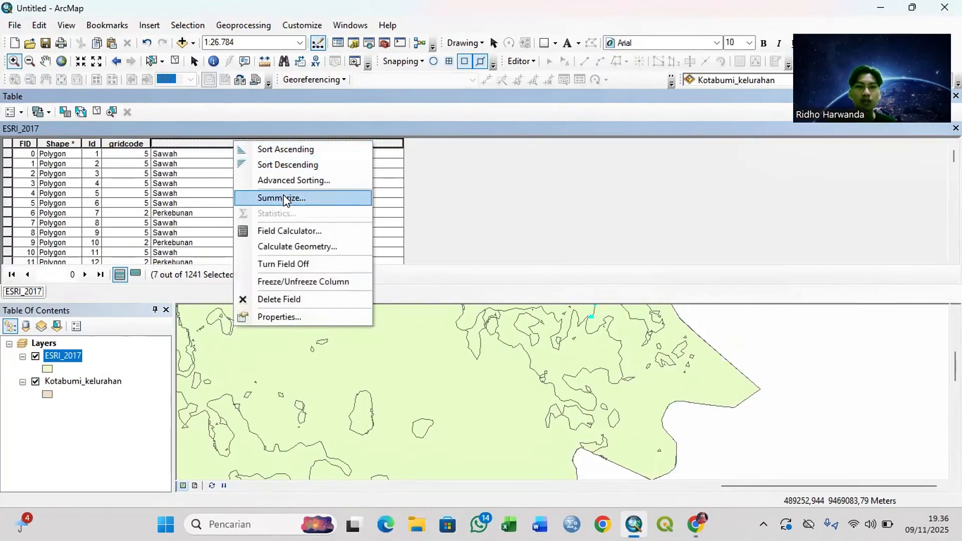
pyautogui.click(285, 230)
pyautogui.click(434, 295)
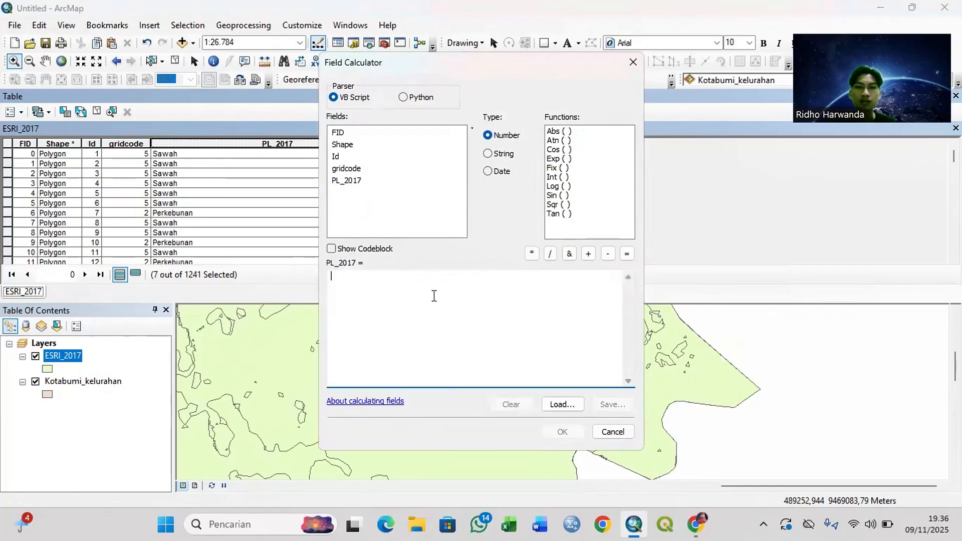
pyautogui.write('P')
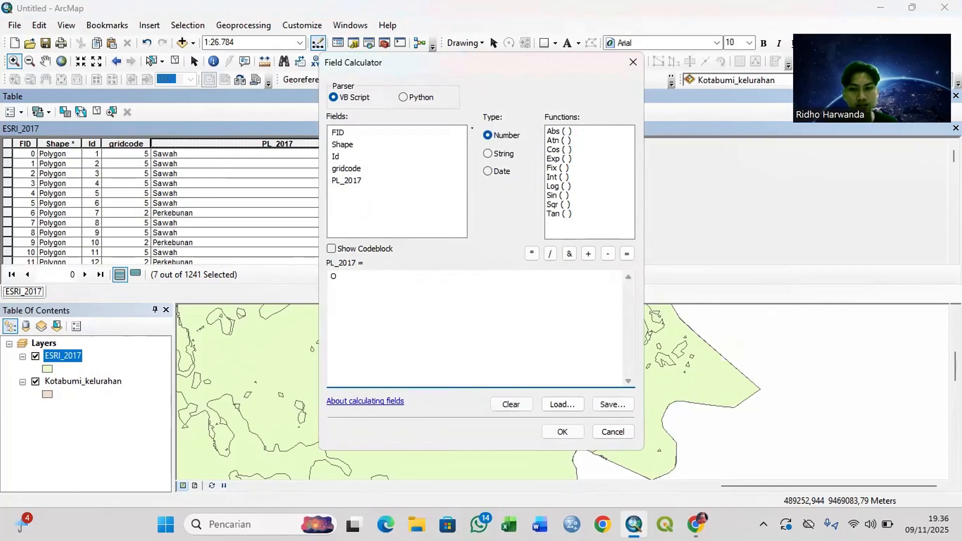
pyautogui.write('ermukiman')
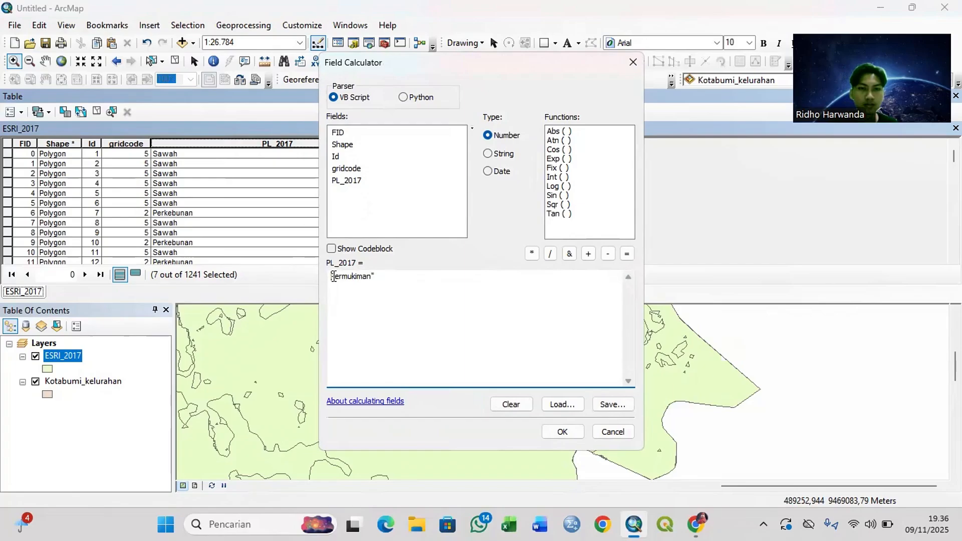
pyautogui.write('"')
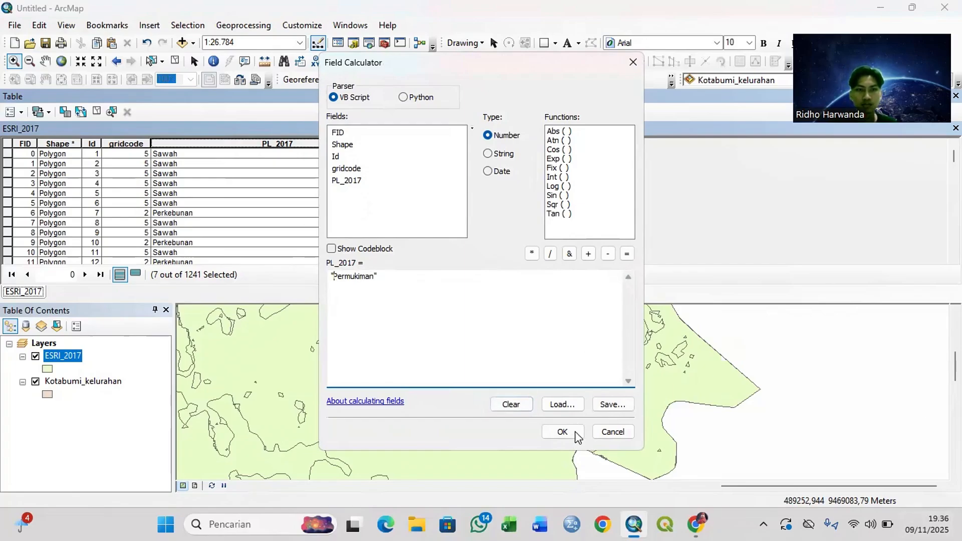
pyautogui.click(556, 431)
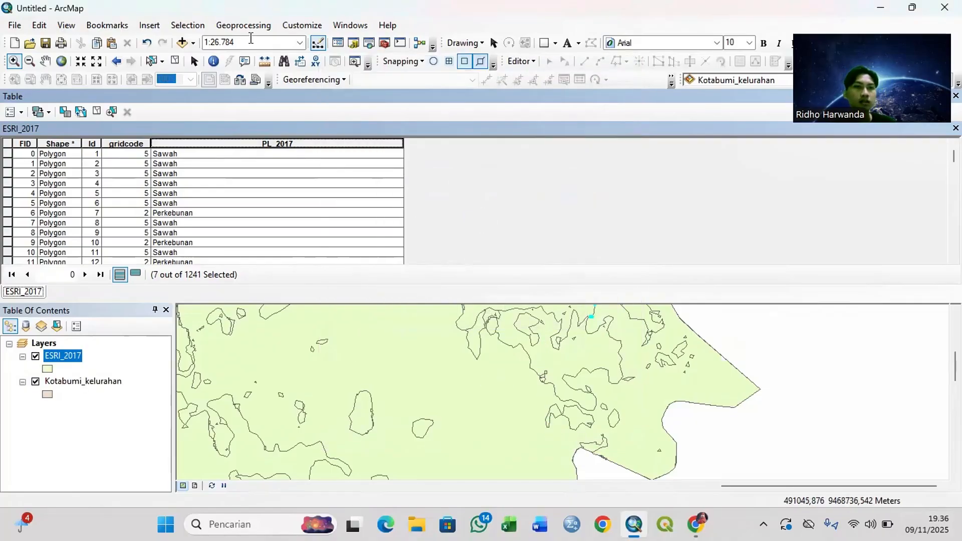
# Step: Select the ESRI_2017 records where "gridcode" = 11, close the query dialog and look over the highlighted table rows
pyautogui.click(96, 113)
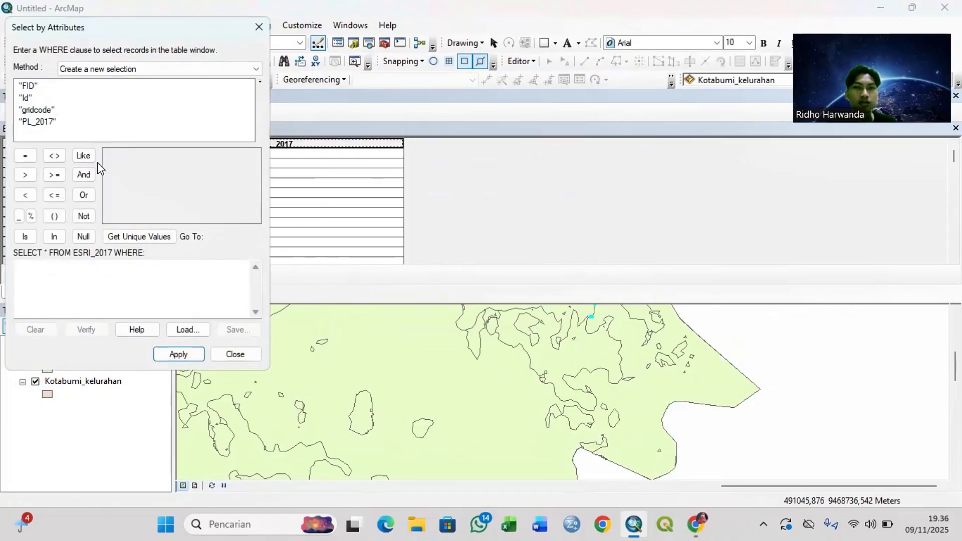
pyautogui.moveTo(84, 32); pyautogui.dragTo(651, 181)
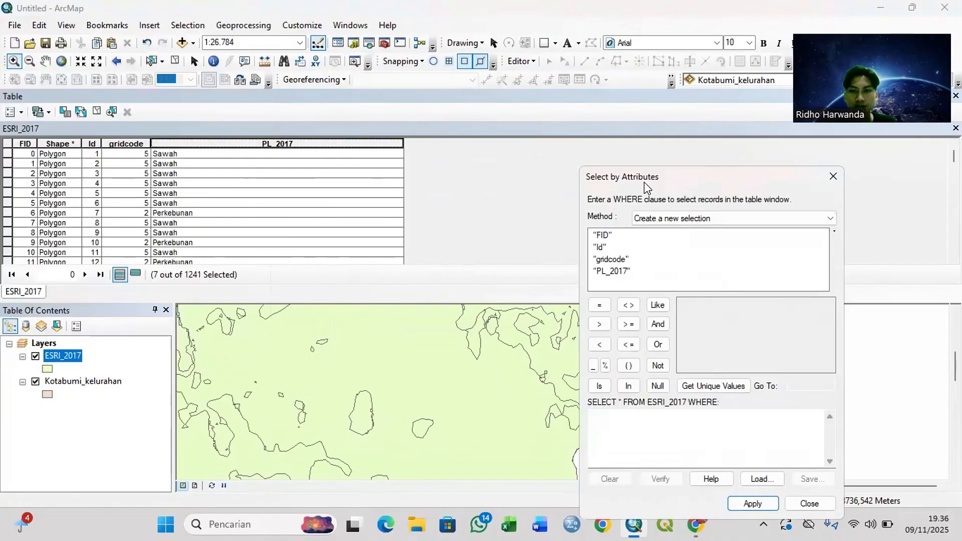
pyautogui.doubleClick(609, 261)
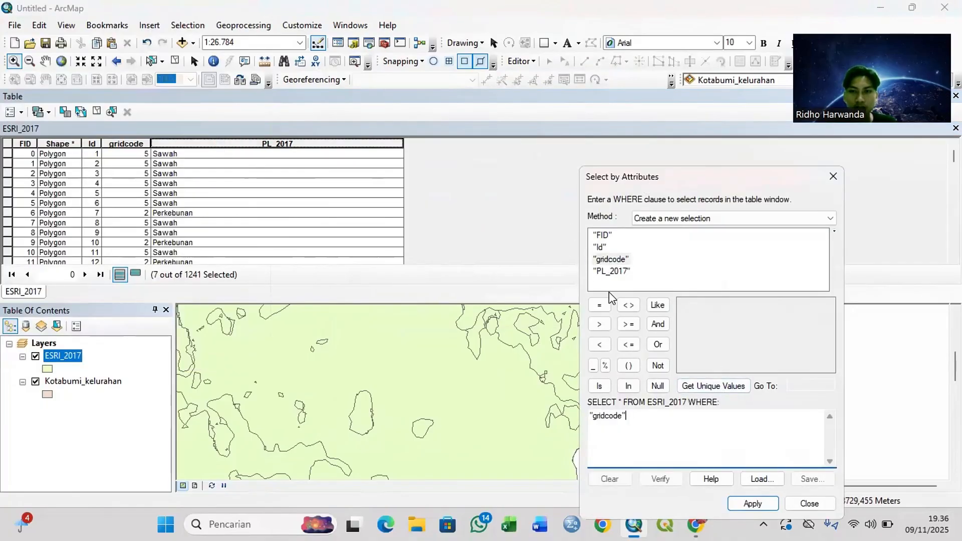
pyautogui.click(599, 305)
pyautogui.click(698, 385)
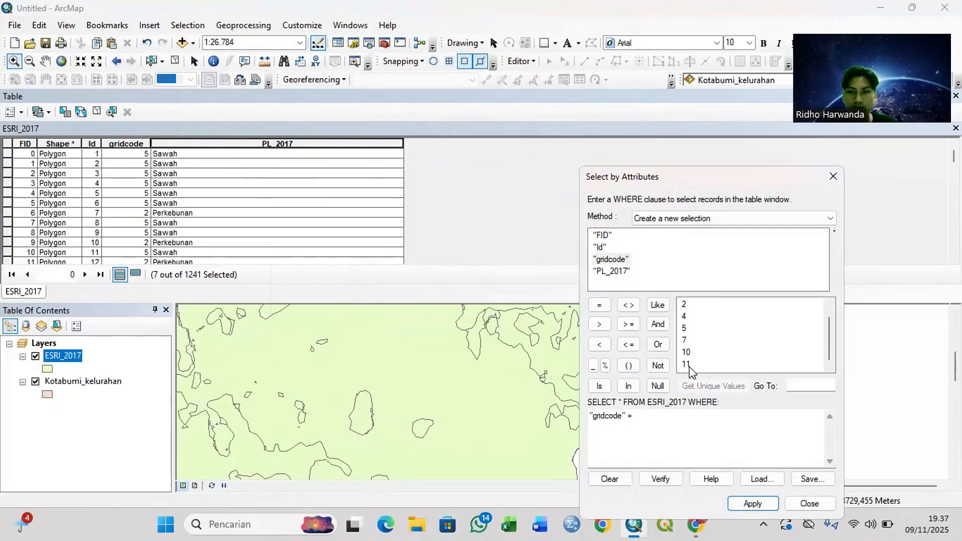
pyautogui.doubleClick(686, 364)
pyautogui.click(734, 499)
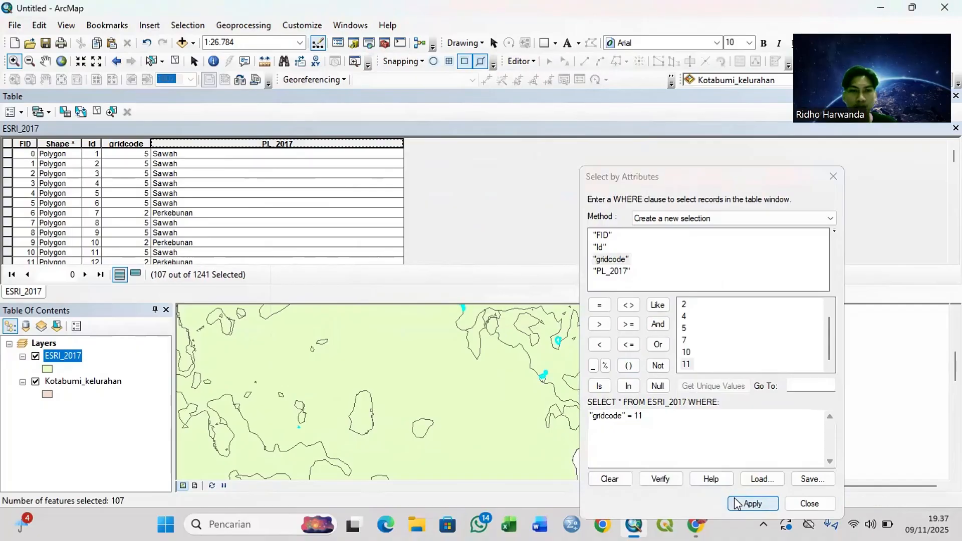
pyautogui.click(834, 177)
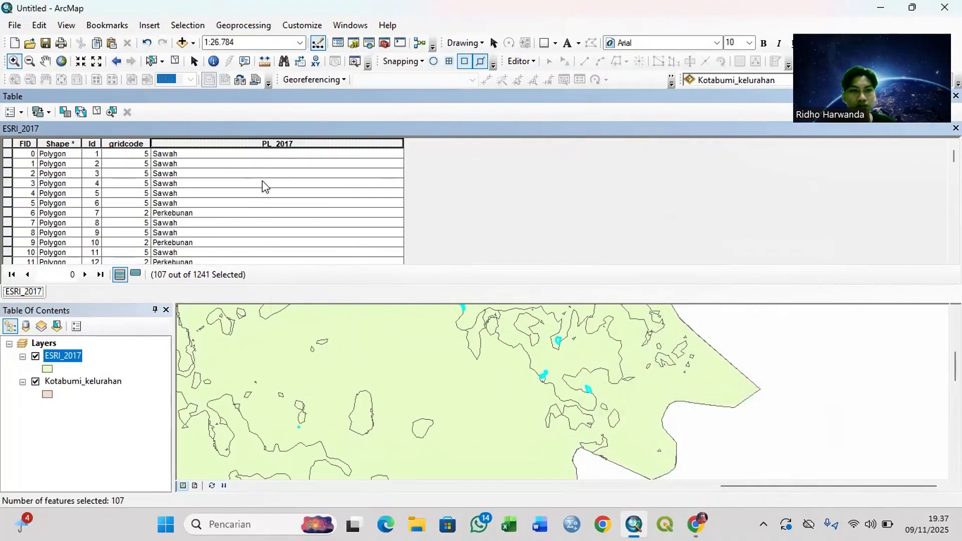
pyautogui.scroll(-4, 262, 188)
pyautogui.scroll(1, 262, 189)
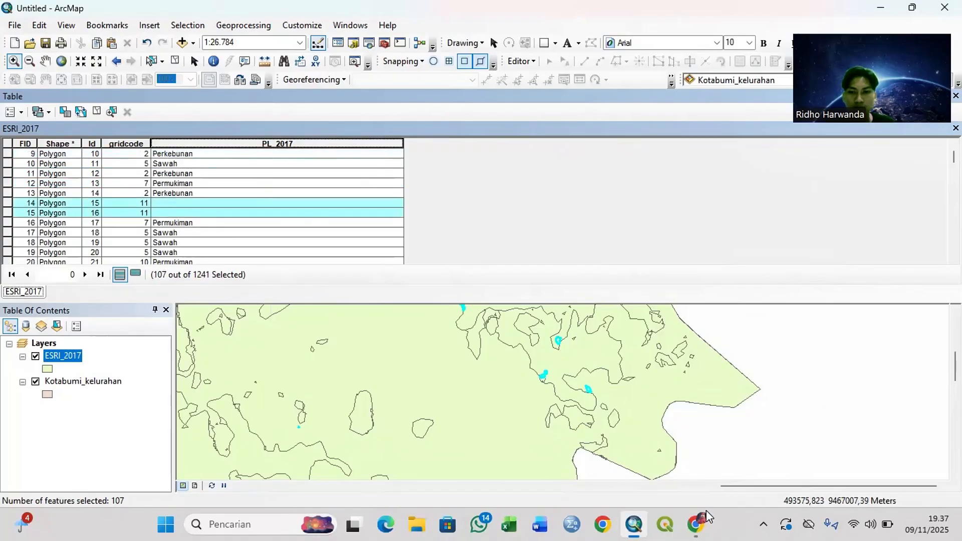
# Step: Switch to Chrome to read the description of class 11 in the class table and return to ArcMap
pyautogui.click(682, 457)
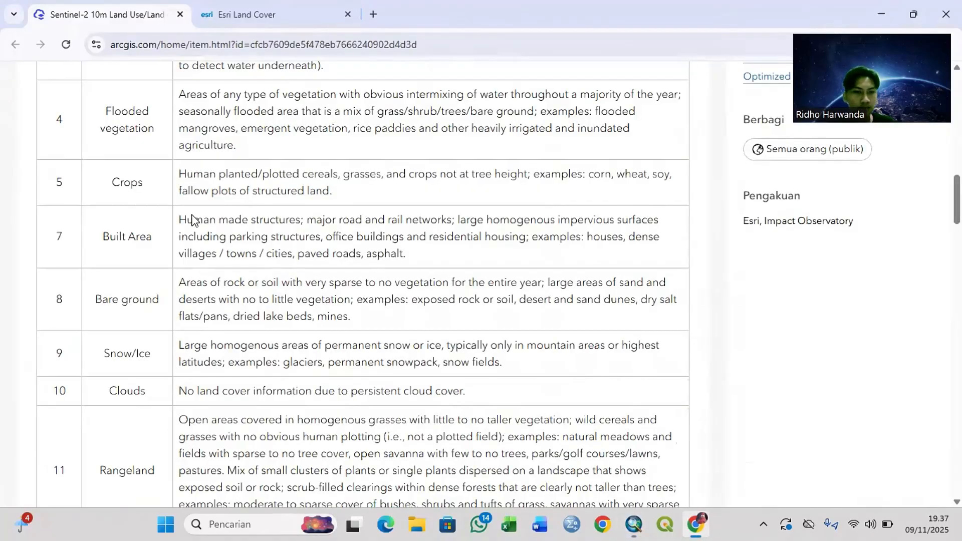
pyautogui.scroll(-4, 226, 250)
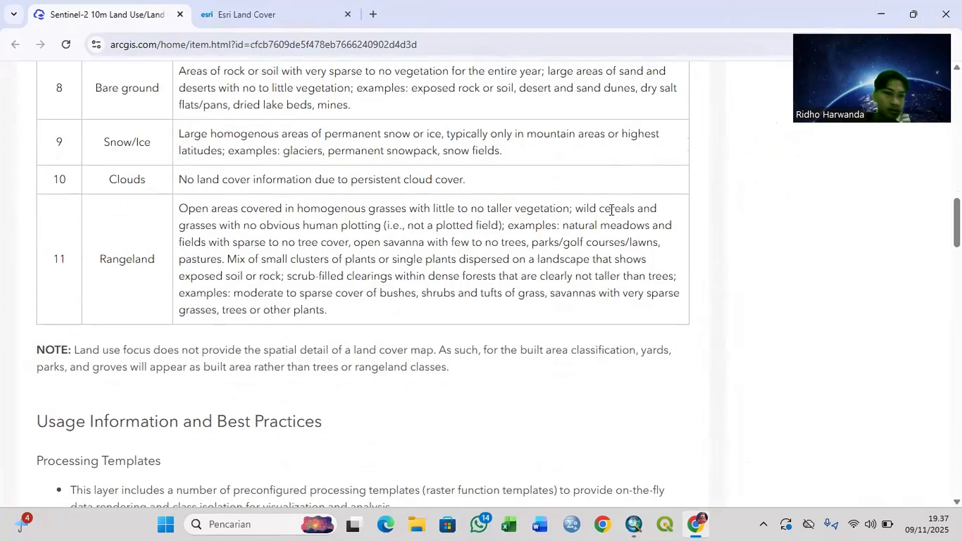
pyautogui.hotkey('alt', 'Tab')
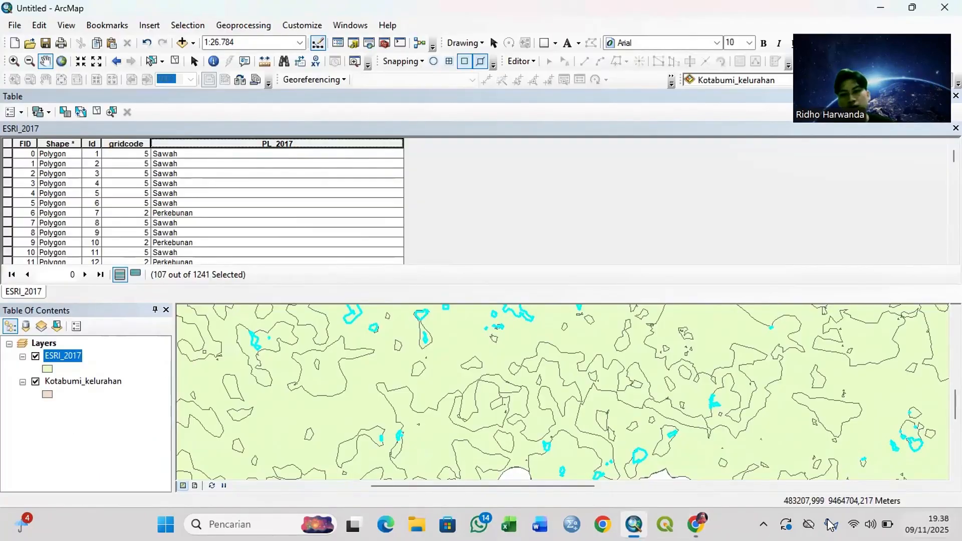
# Step: Go back to the Sentinel-2 land cover page in Chrome and translate it into Indonesian
pyautogui.click(695, 524)
pyautogui.scroll(10, 570, 200)
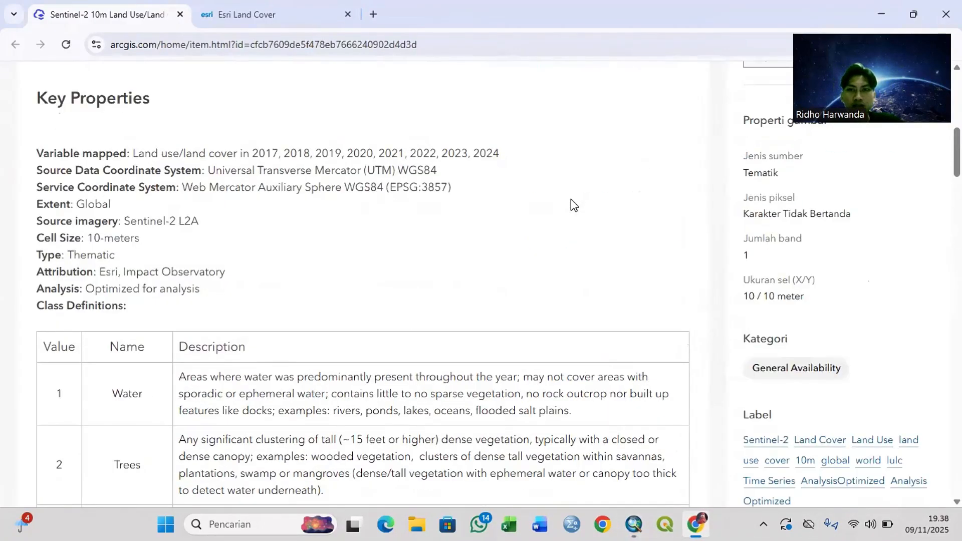
pyautogui.scroll(10, 837, 172)
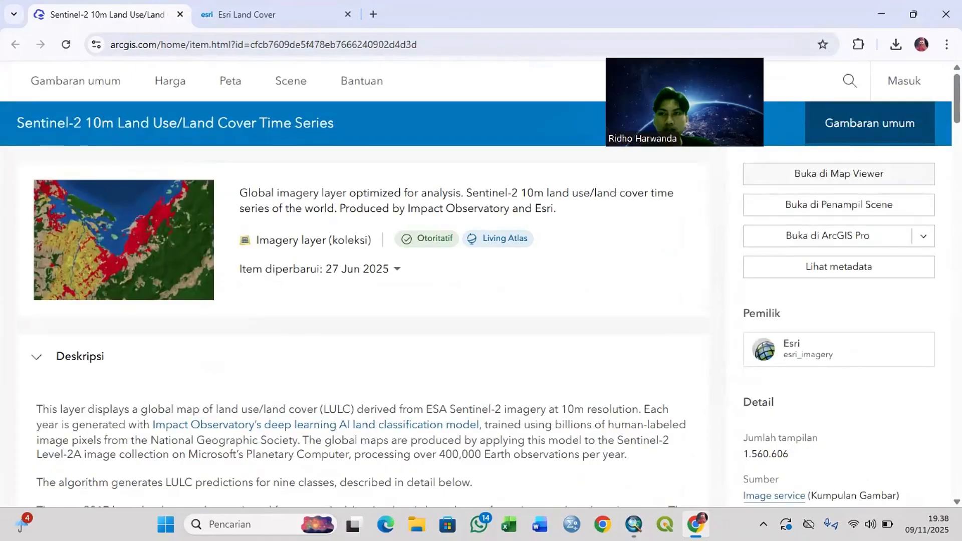
pyautogui.click(850, 71)
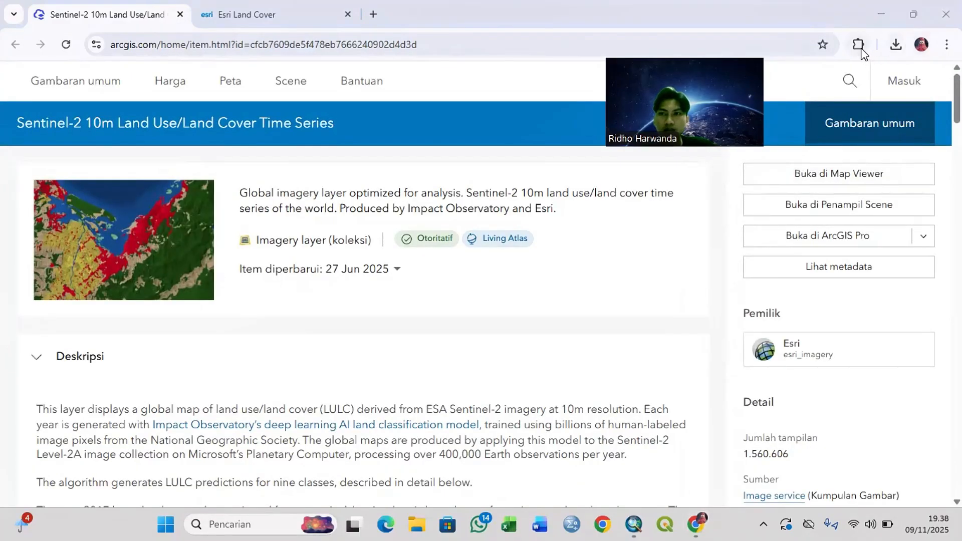
pyautogui.click(858, 45)
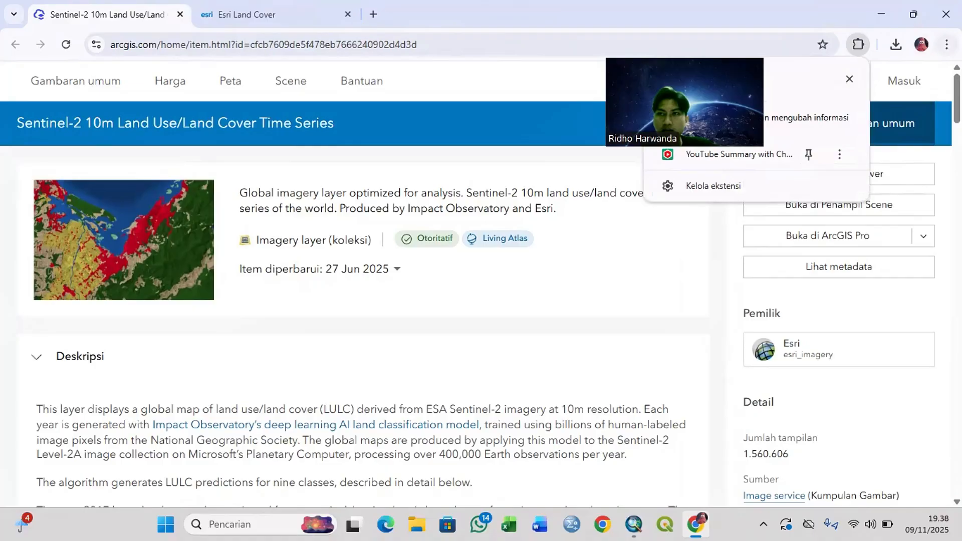
pyautogui.click(946, 44)
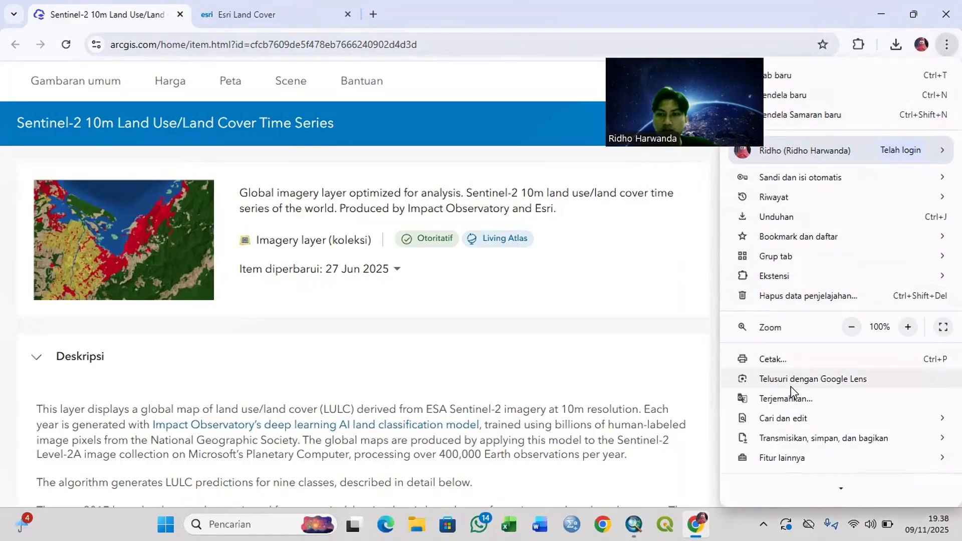
pyautogui.click(789, 401)
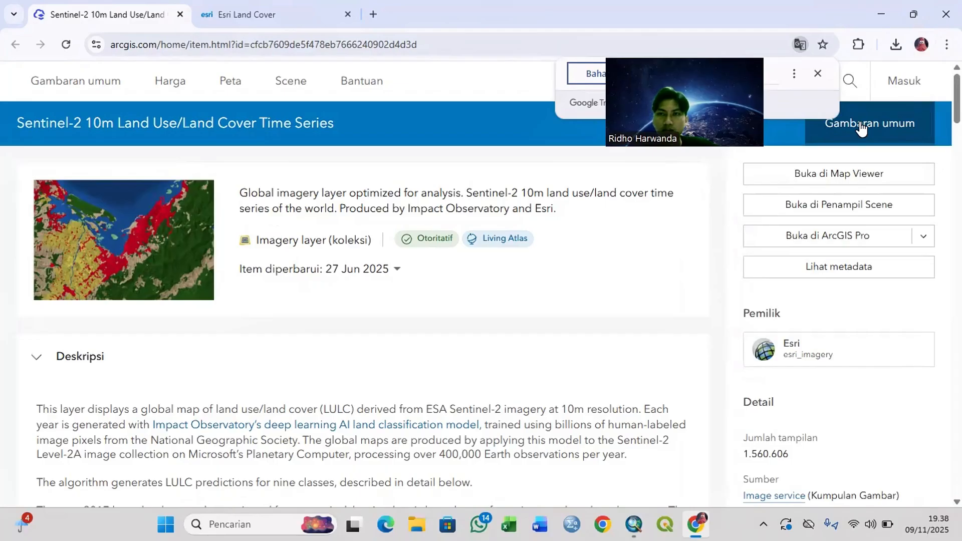
pyautogui.click(925, 47)
pyautogui.click(947, 44)
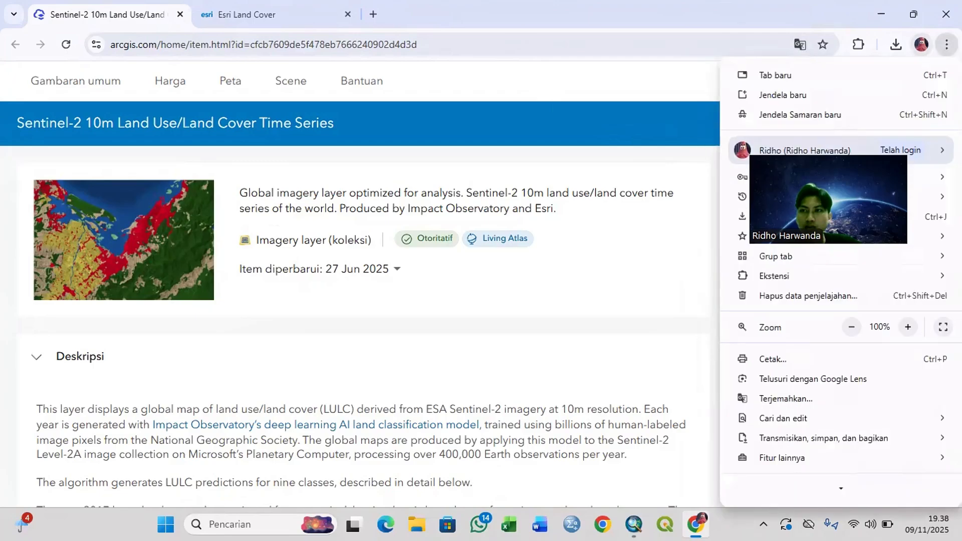
pyautogui.click(783, 400)
pyautogui.click(724, 75)
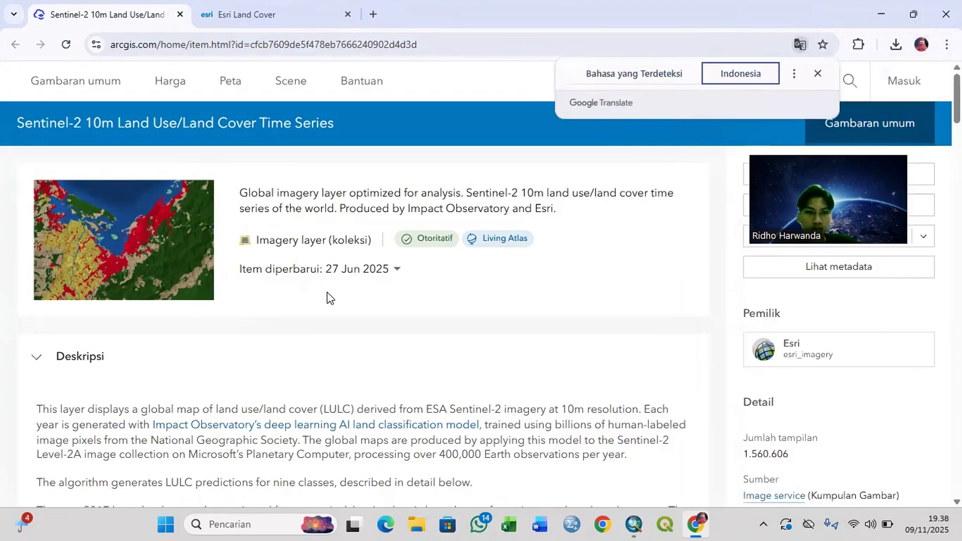
# Step: Read the Indonesian description of class 11 in the translated class table and switch back to ArcMap
pyautogui.scroll(-5, 374, 361)
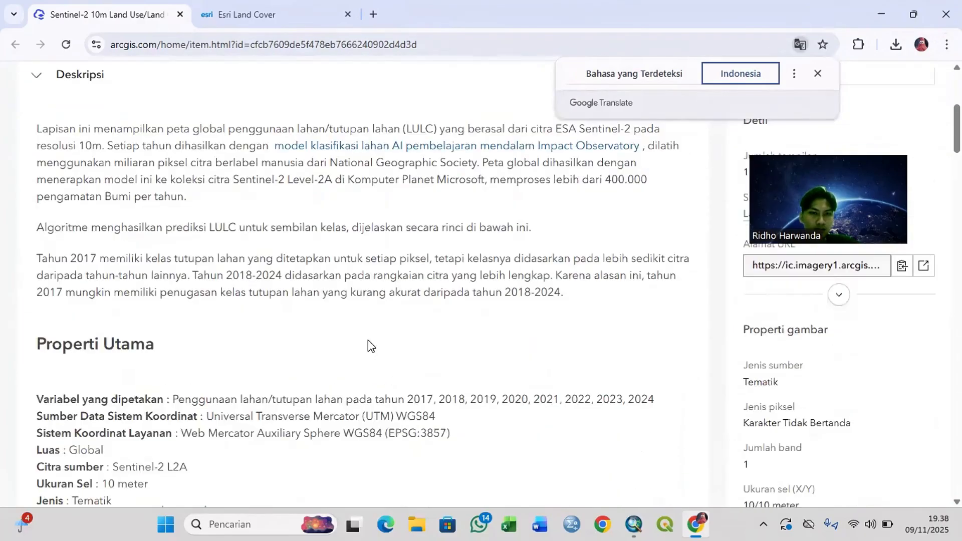
pyautogui.scroll(-10, 371, 345)
pyautogui.scroll(-7, 369, 340)
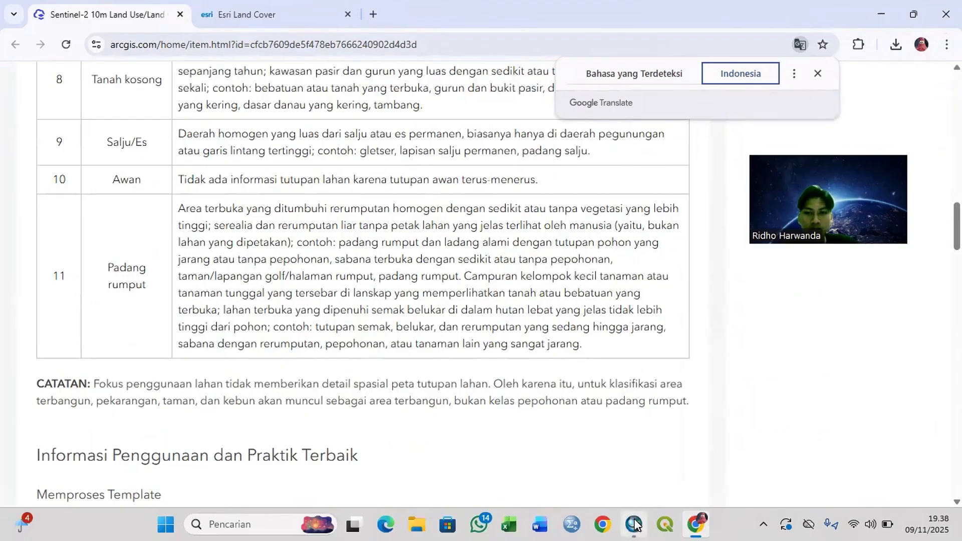
pyautogui.moveTo(634, 524)
pyautogui.click(630, 455)
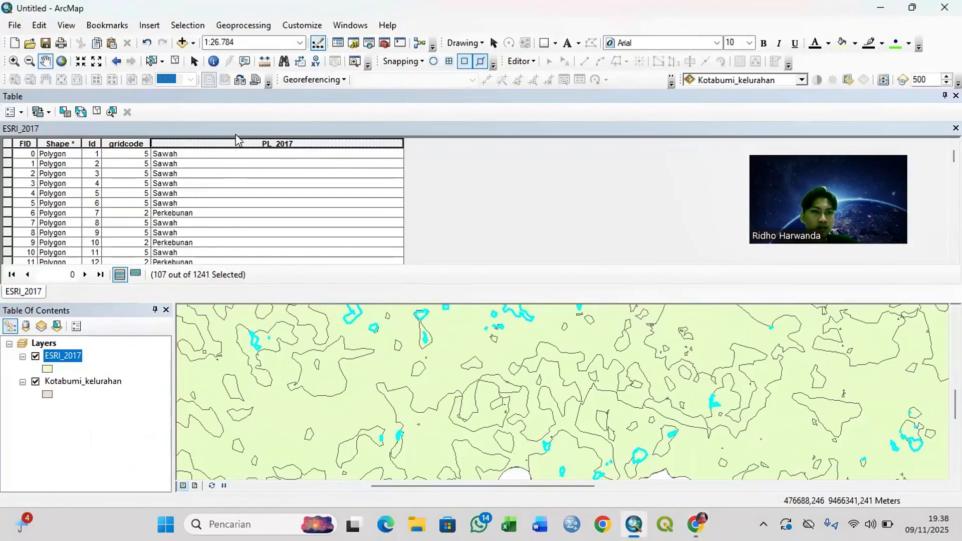
# Step: Calculate PL_2017 as "Semak Belukar" for the selected gridcode 11 records with the Field Calculator
pyautogui.rightClick(255, 144)
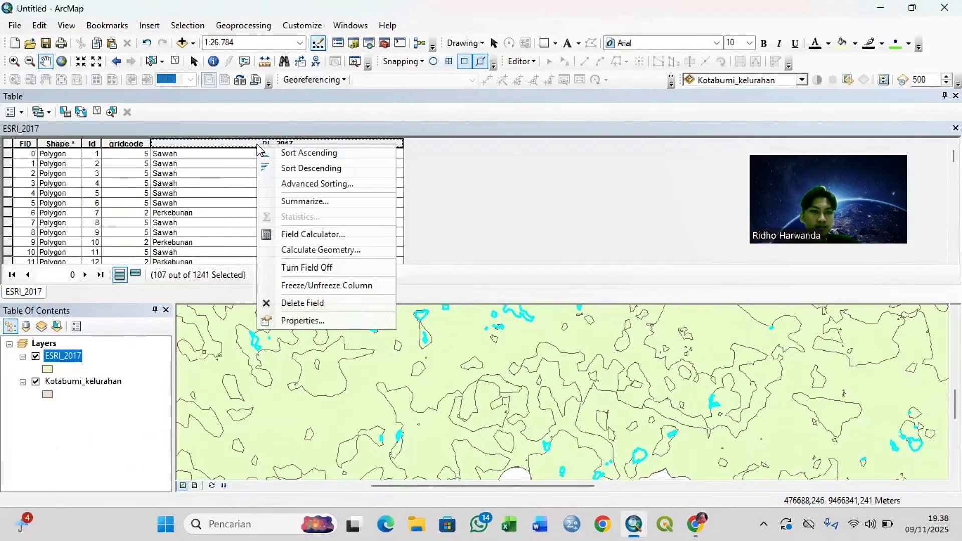
pyautogui.click(321, 234)
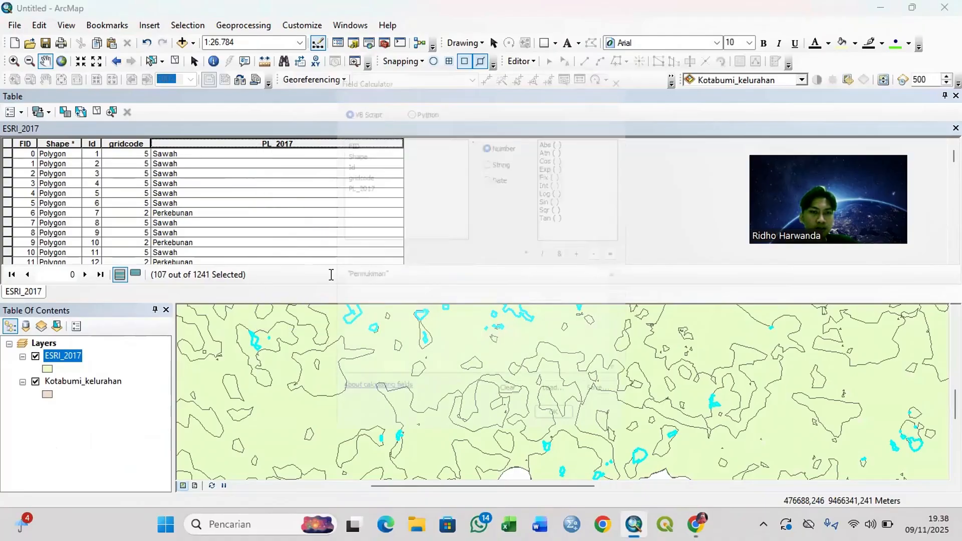
pyautogui.click(394, 297)
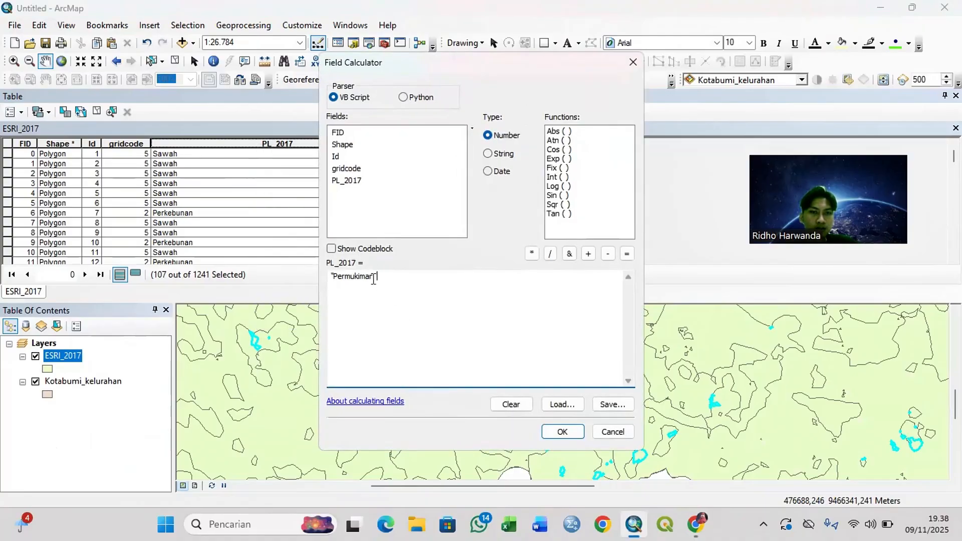
pyautogui.press('BackSpace')
pyautogui.press('BackSpace')
pyautogui.press('BackSpace')
pyautogui.press('BackSpace')
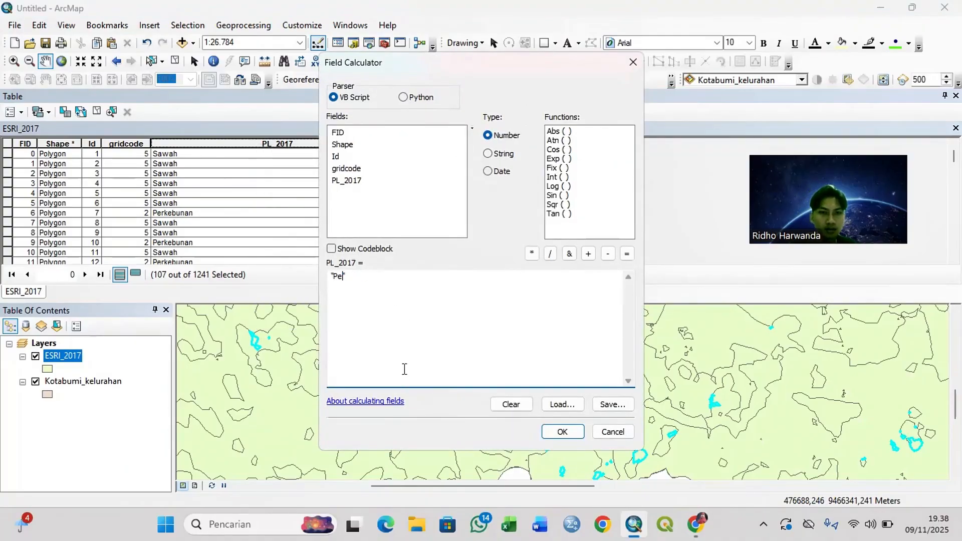
pyautogui.press('BackSpace')
pyautogui.press('BackSpace')
pyautogui.write('Semak')
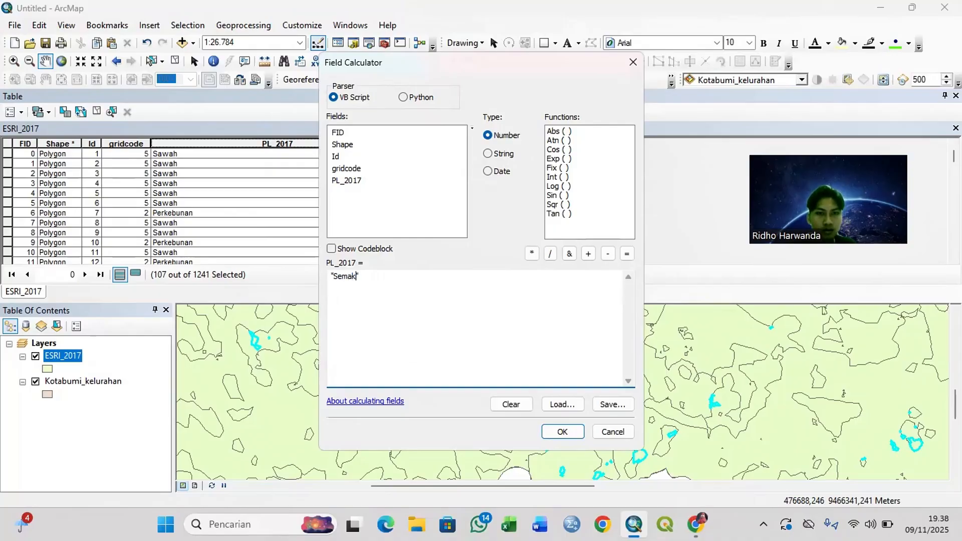
pyautogui.write(' Belukar')
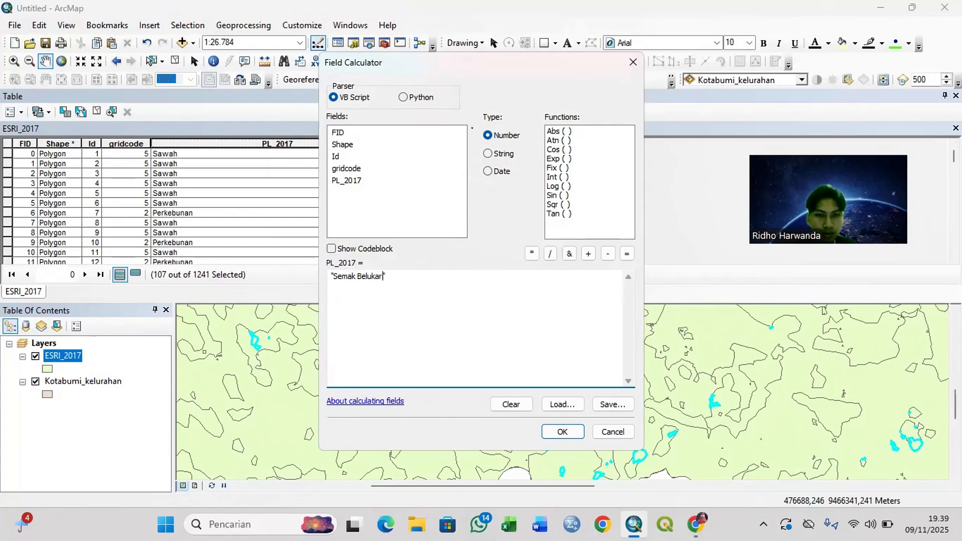
pyautogui.click(554, 430)
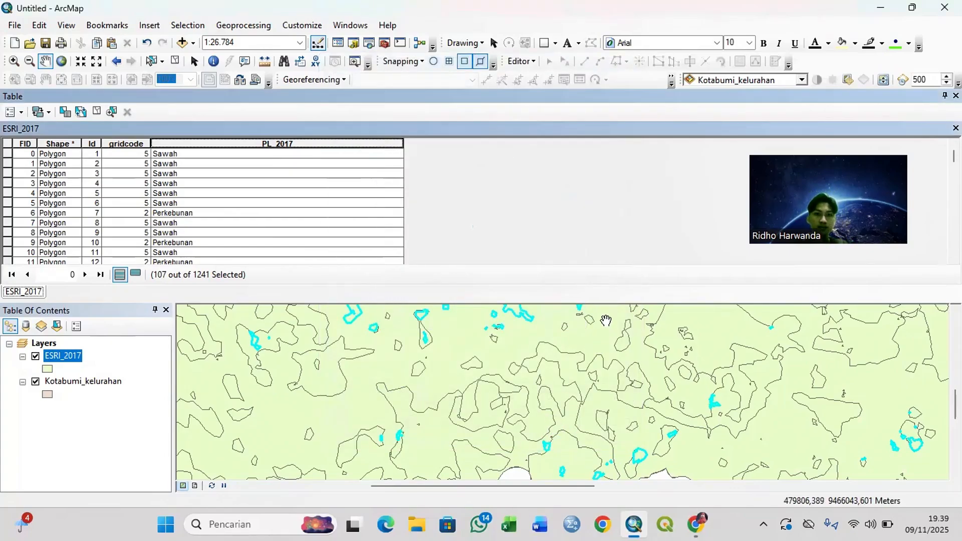
# Step: Check the calculated PL_2017 values through the ESRI_2017 table, clear the selection and close the table
pyautogui.scroll(-5, 380, 171)
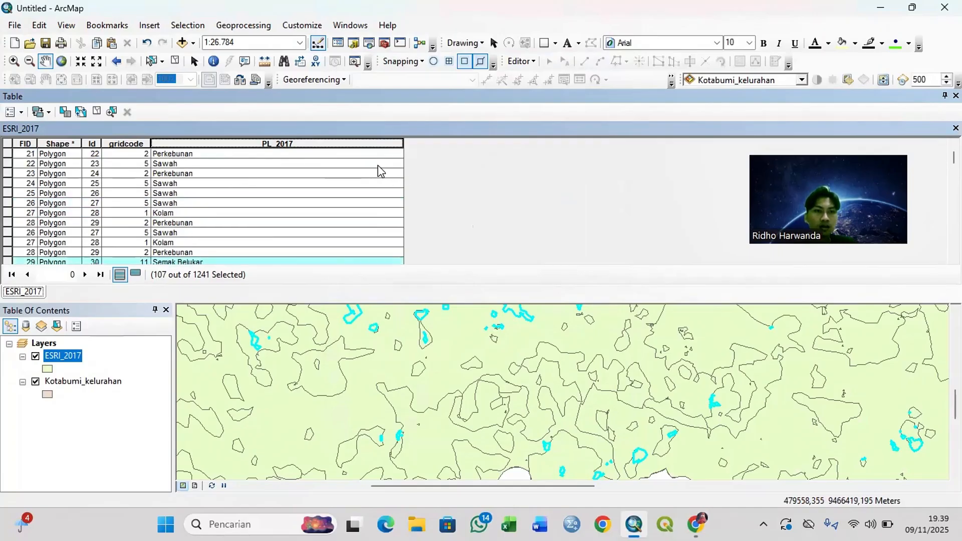
pyautogui.scroll(-20, 380, 171)
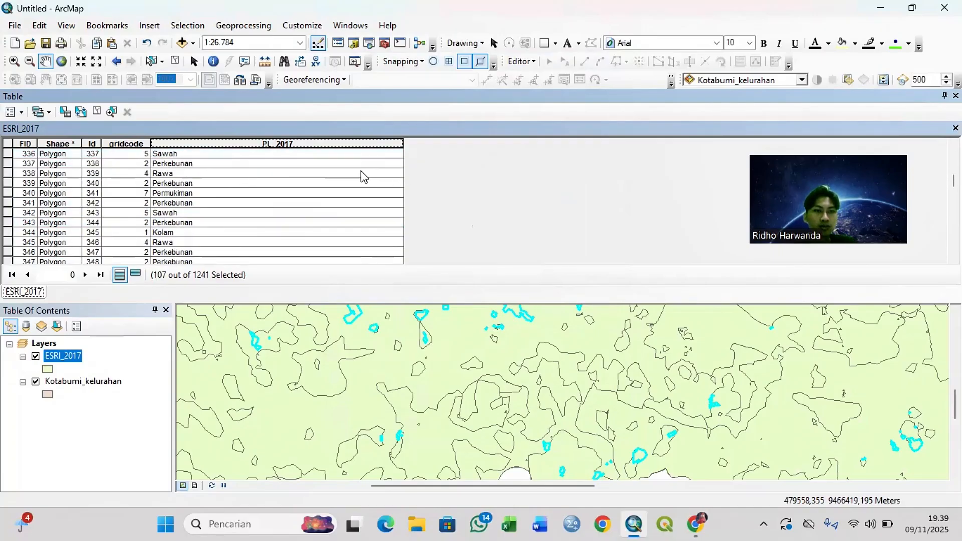
pyautogui.scroll(-20, 361, 172)
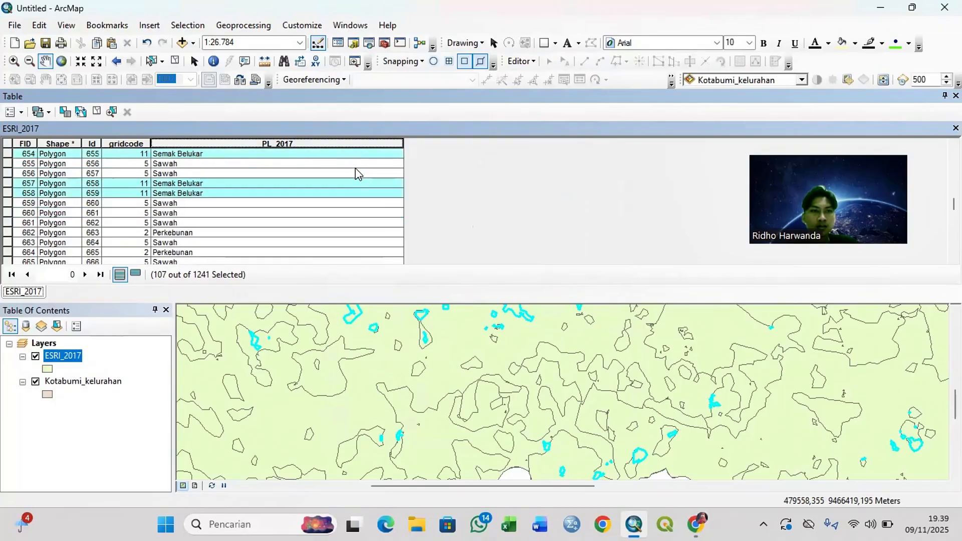
pyautogui.scroll(-9, 358, 173)
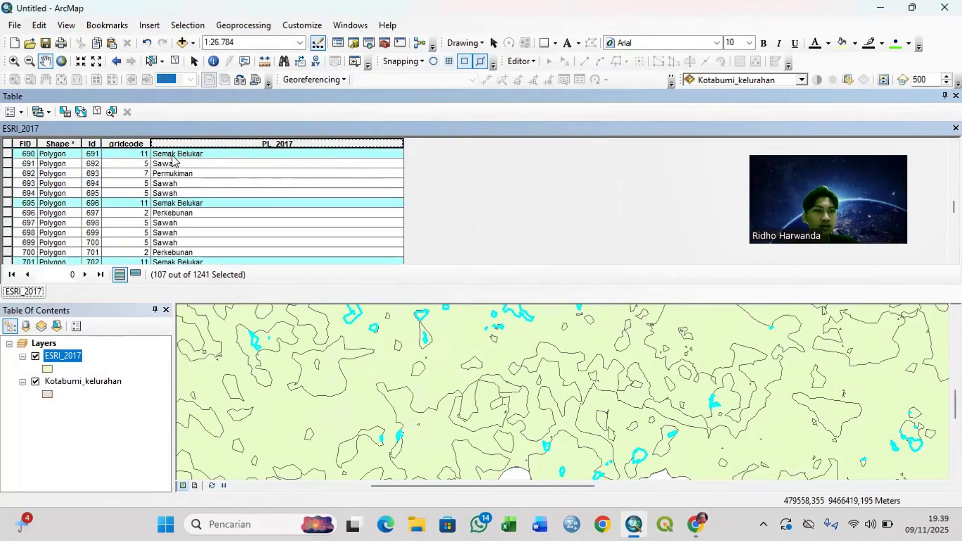
pyautogui.click(11, 145)
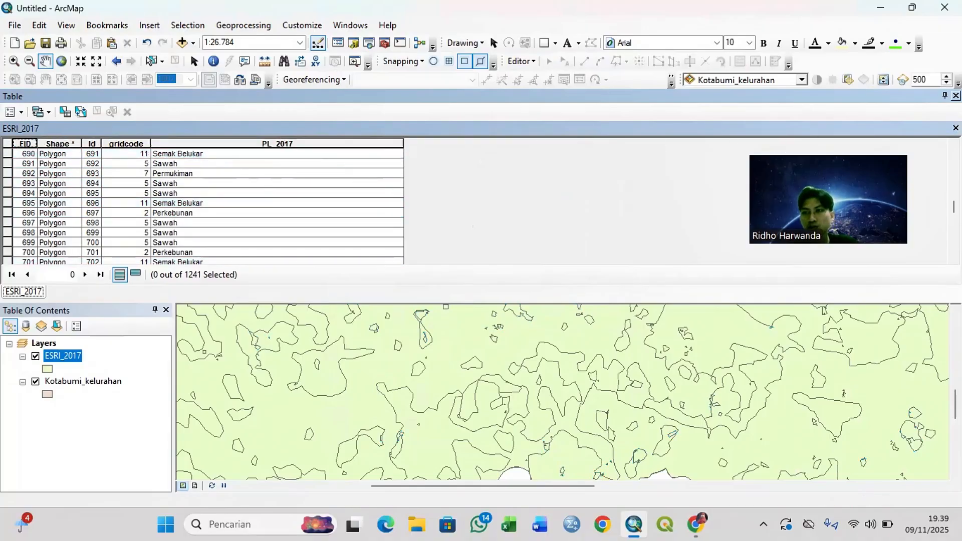
pyautogui.click(956, 95)
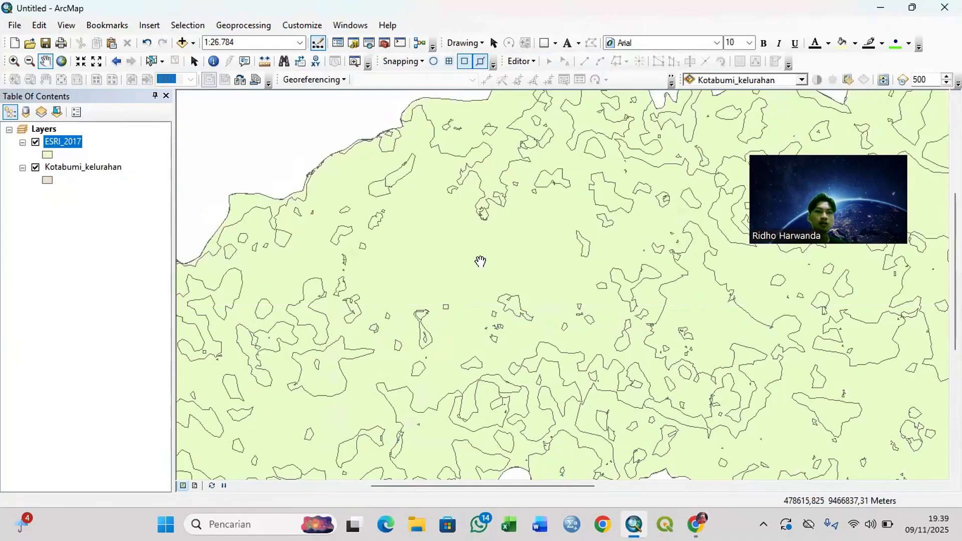
# Step: Symbolize the ESRI_2017 layer by unique values of the PL_2017 field and add all its values
pyautogui.scroll(4, 463, 236)
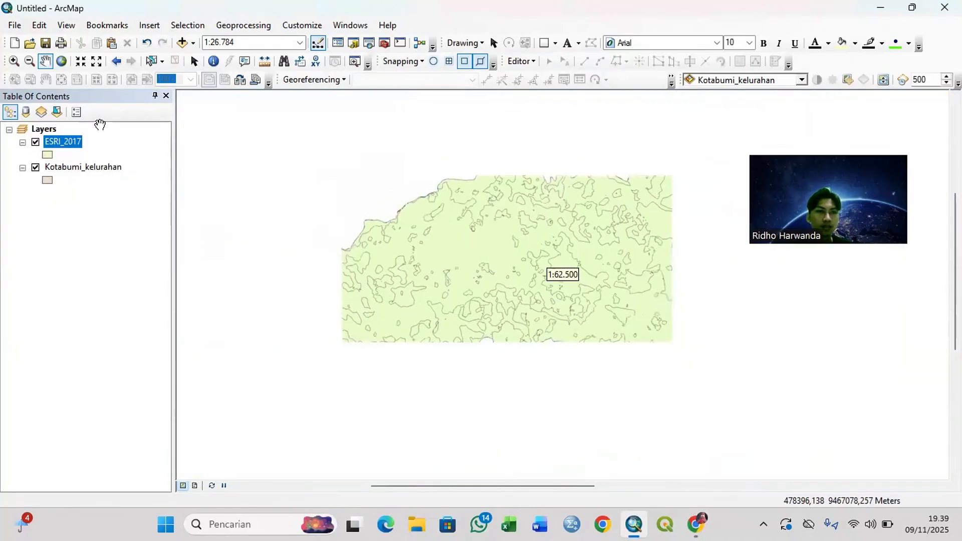
pyautogui.rightClick(74, 142)
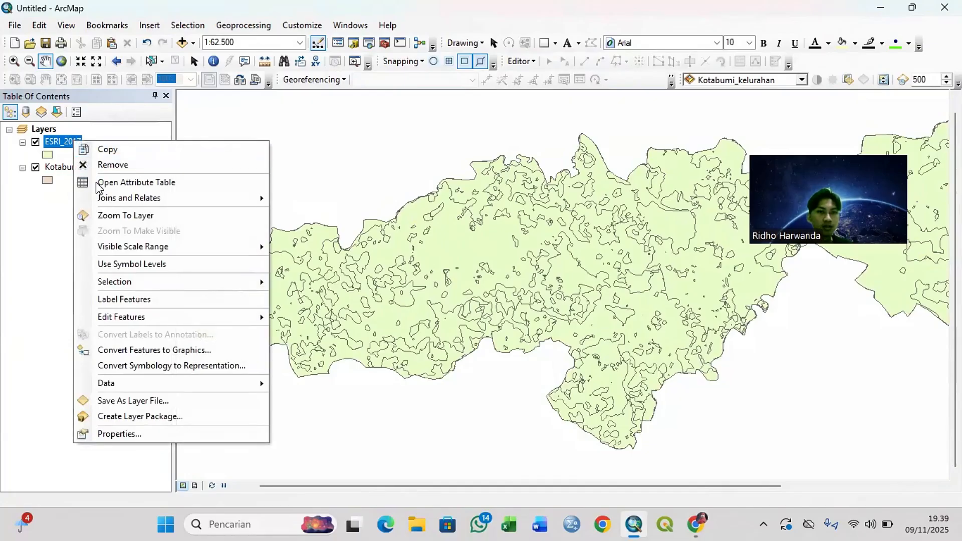
pyautogui.click(150, 434)
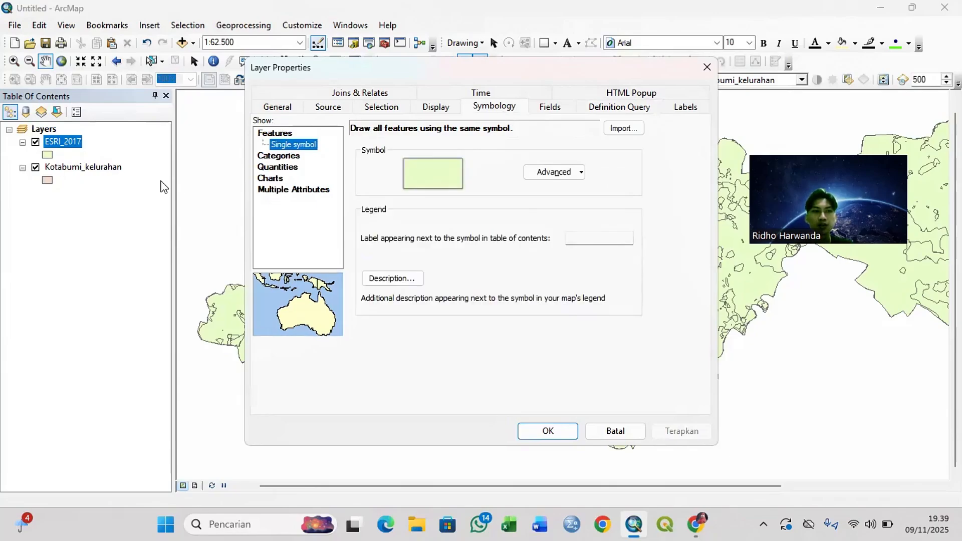
pyautogui.click(284, 156)
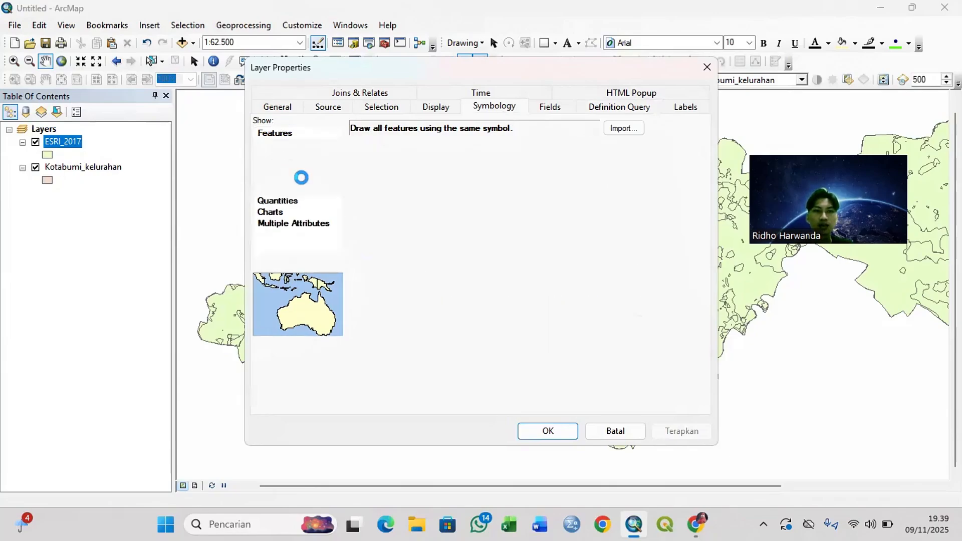
pyautogui.click(484, 159)
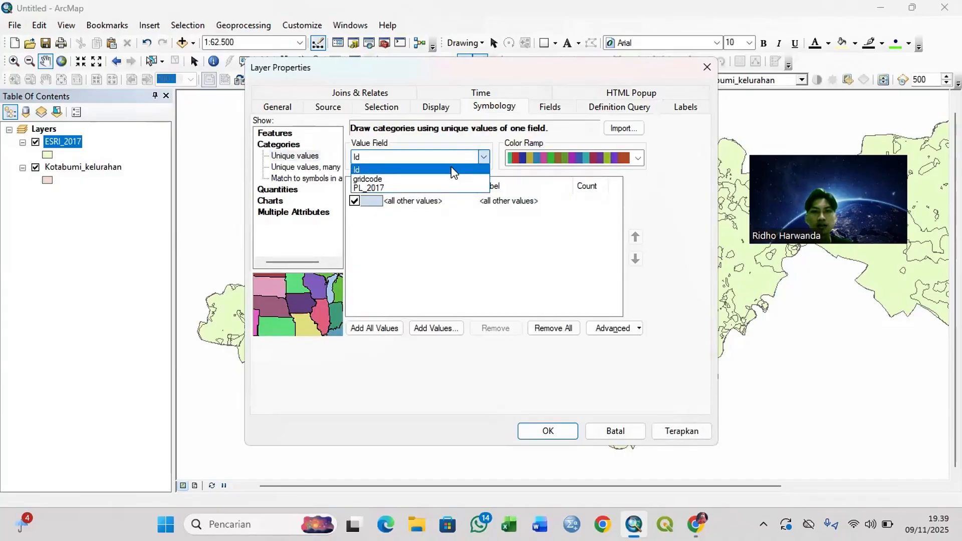
pyautogui.click(377, 189)
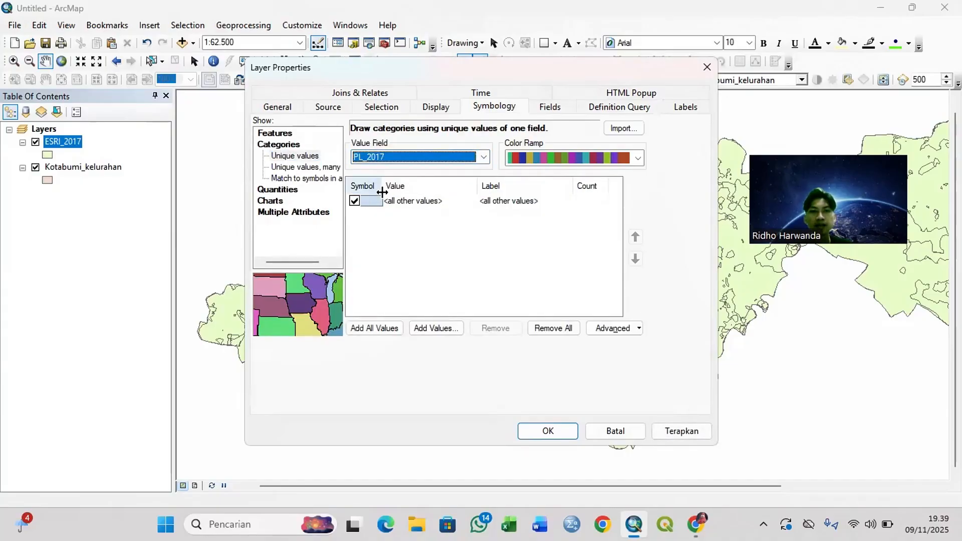
pyautogui.click(373, 328)
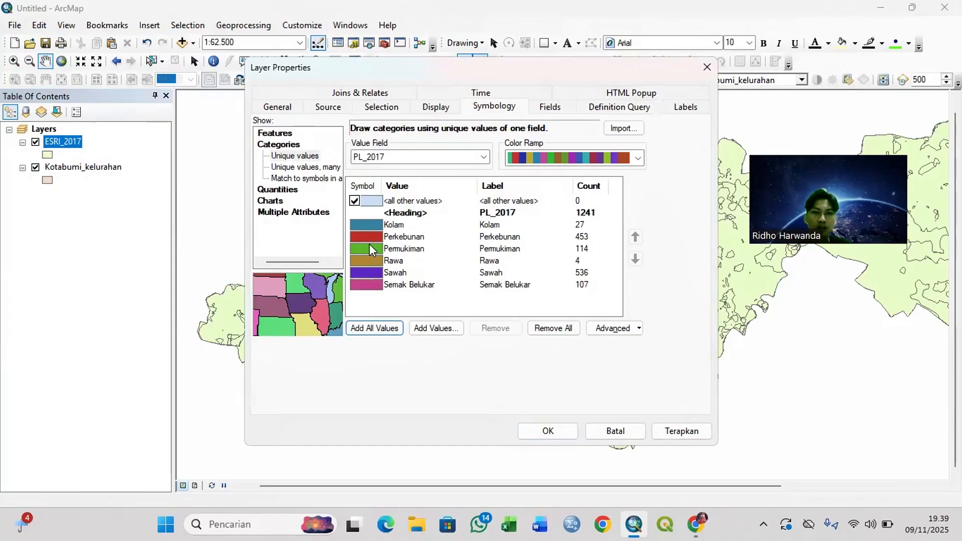
# Step: Give the Kolam class the ESRI Blue symbol with an outline width of 1
pyautogui.click(375, 226)
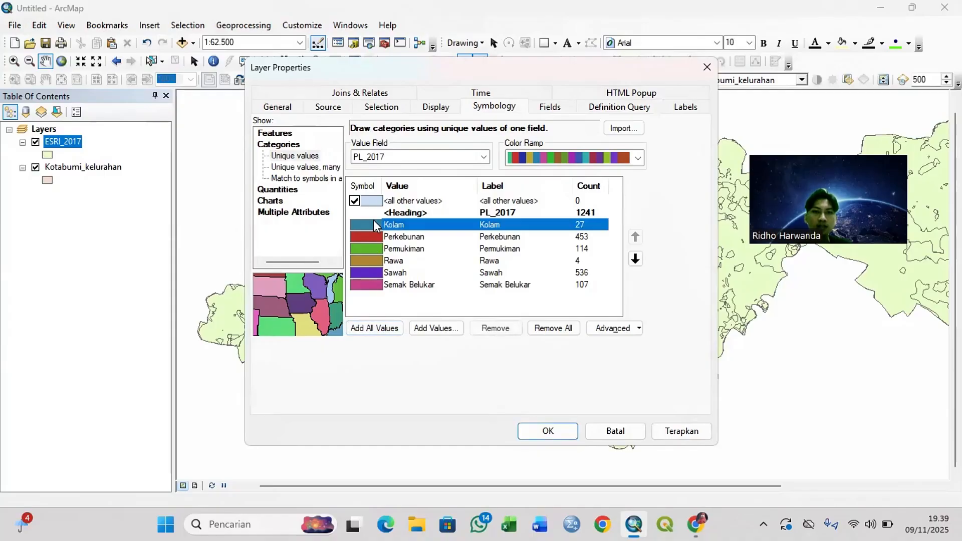
pyautogui.doubleClick(366, 225)
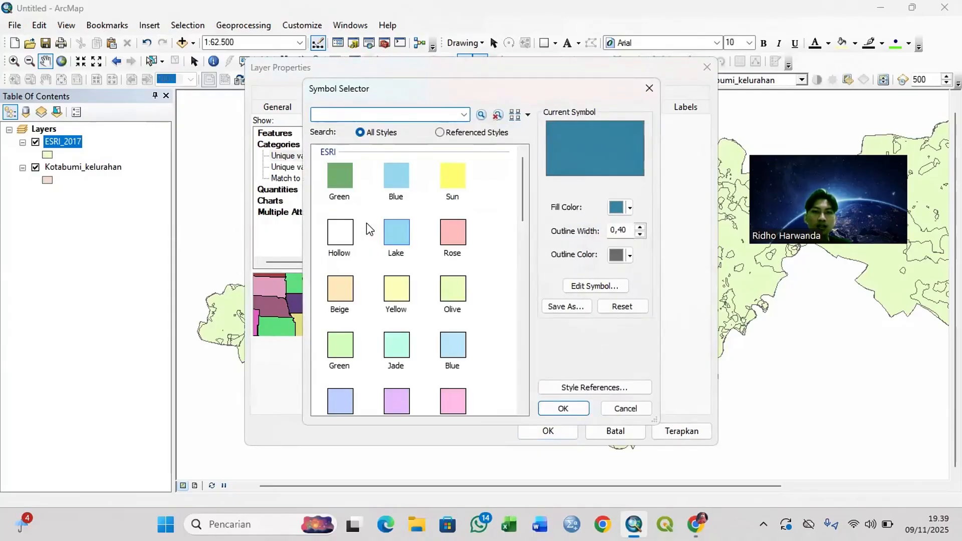
pyautogui.click(398, 171)
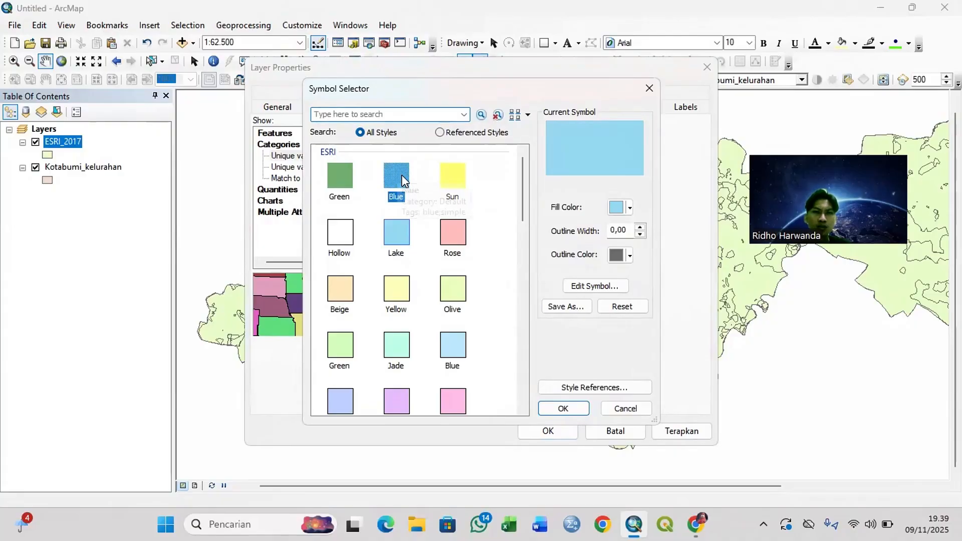
pyautogui.click(640, 227)
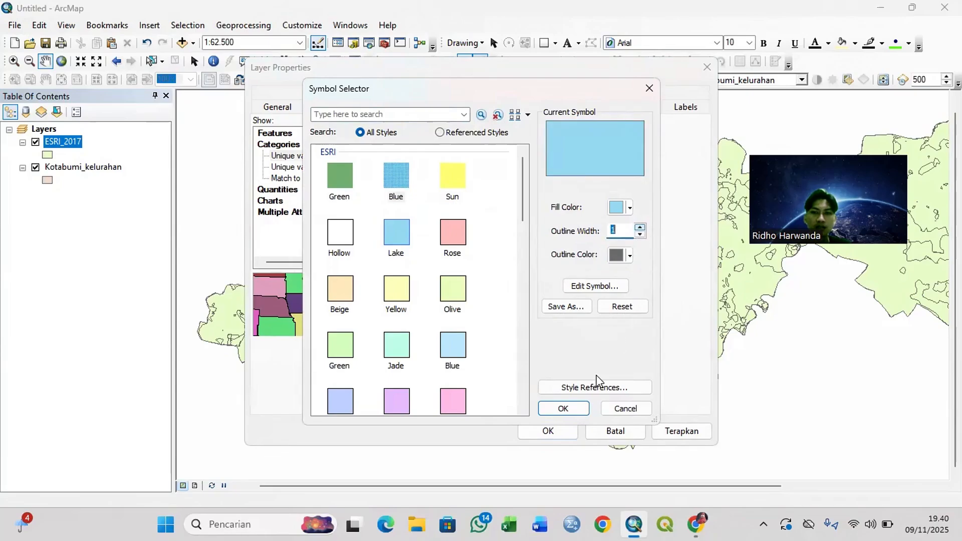
pyautogui.click(563, 409)
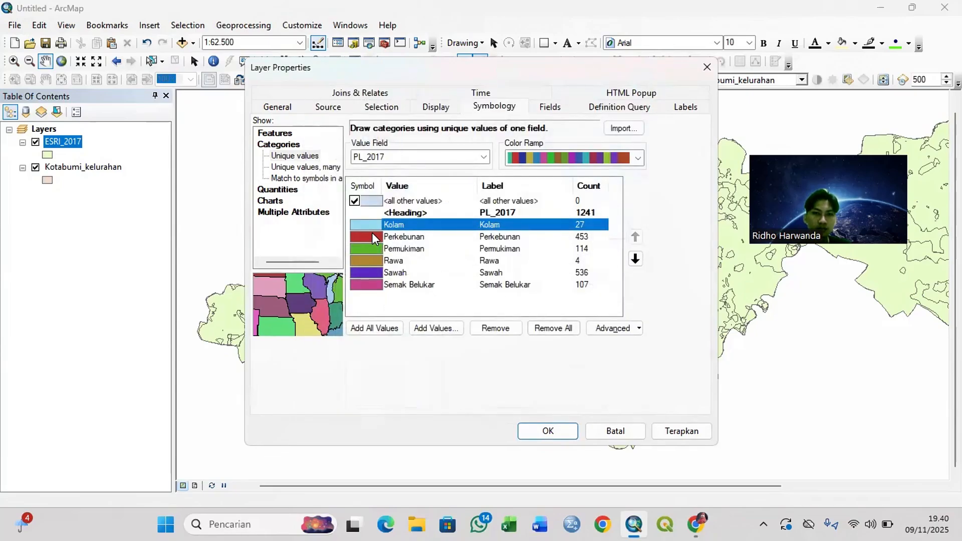
# Step: Give the Perkebunan class a Fir Green fill with an outline width of 1
pyautogui.doubleClick(371, 233)
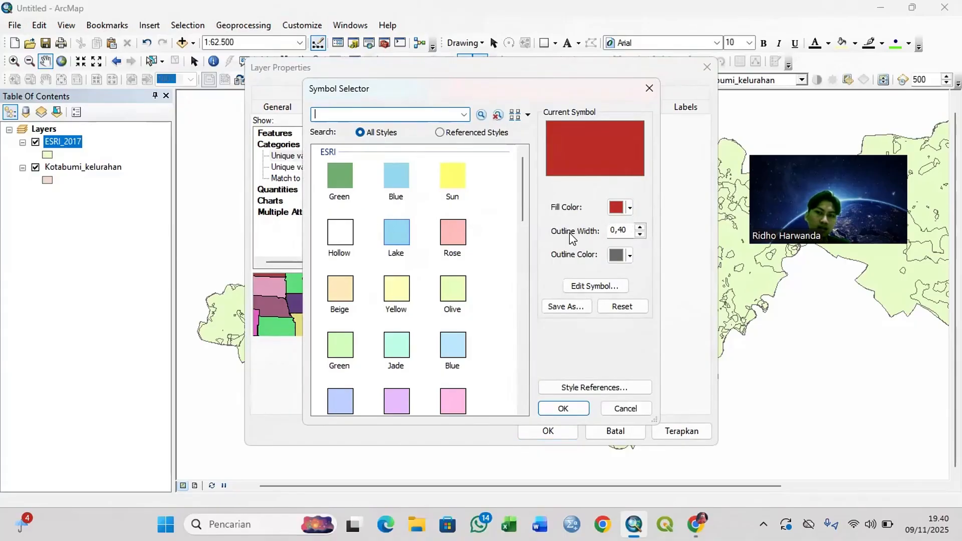
pyautogui.click(629, 208)
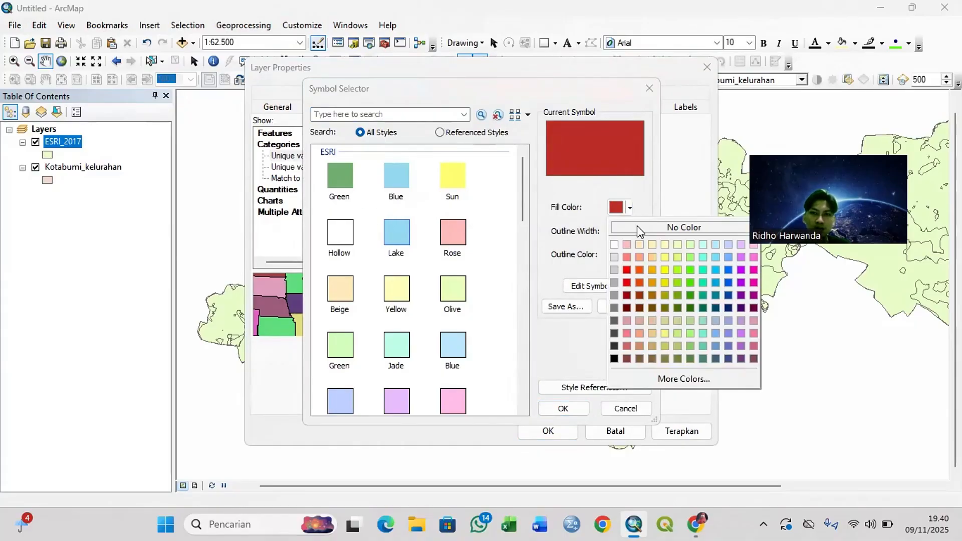
pyautogui.click(693, 296)
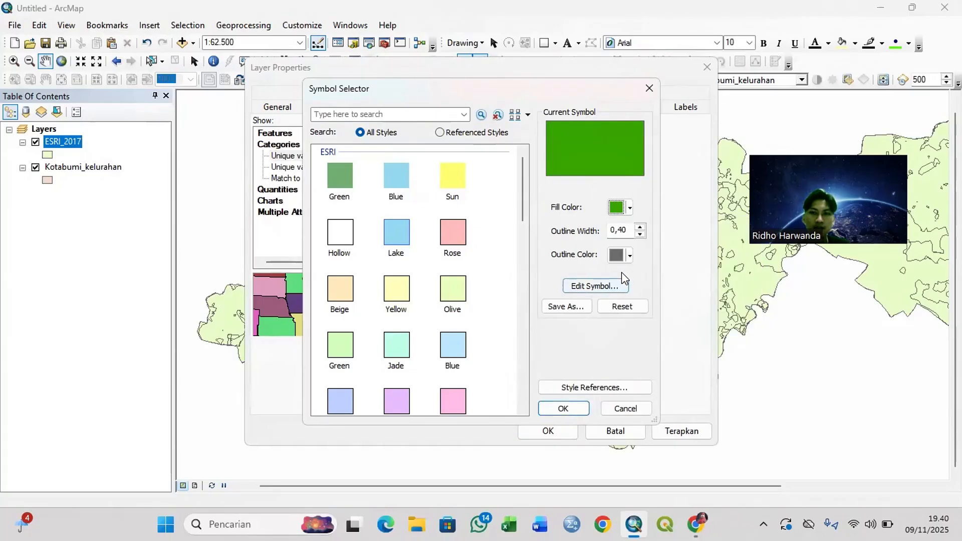
pyautogui.click(563, 407)
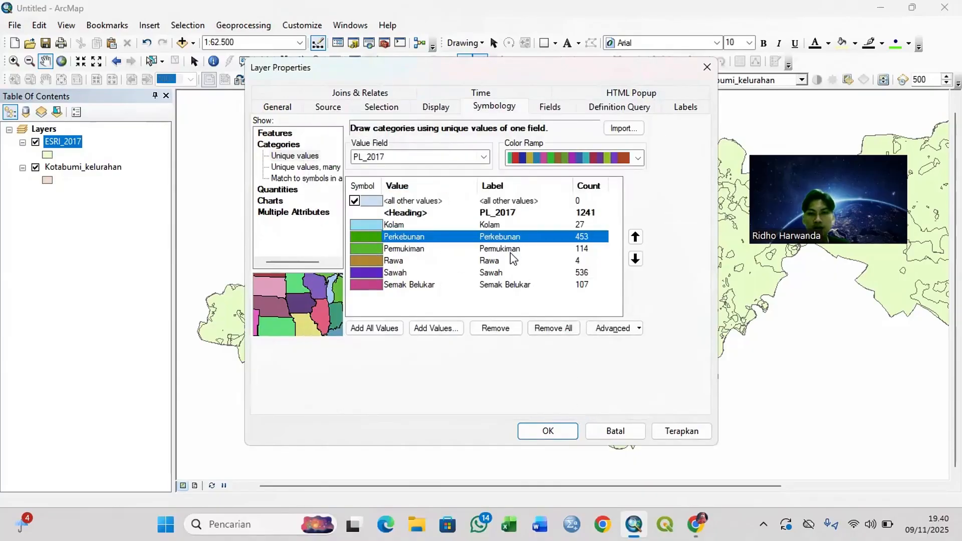
pyautogui.doubleClick(369, 239)
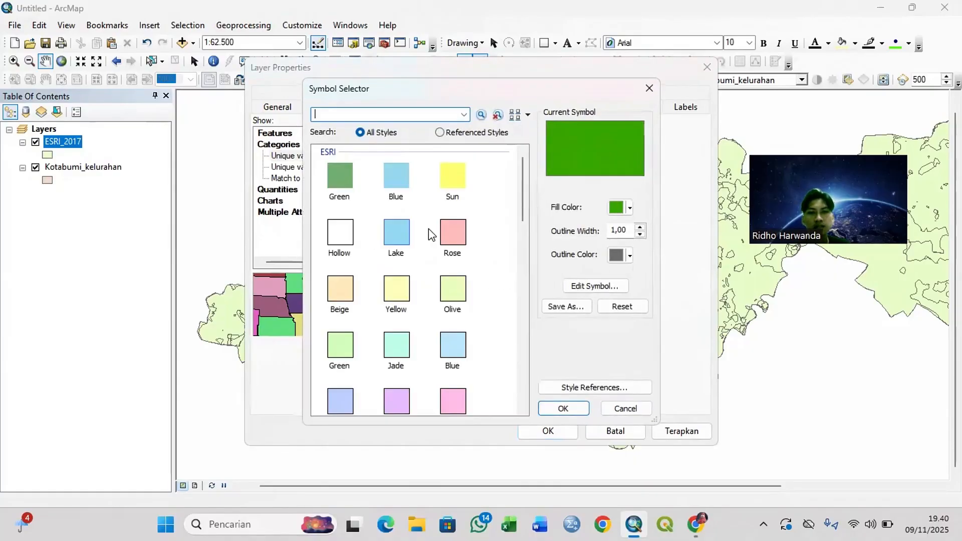
pyautogui.click(624, 207)
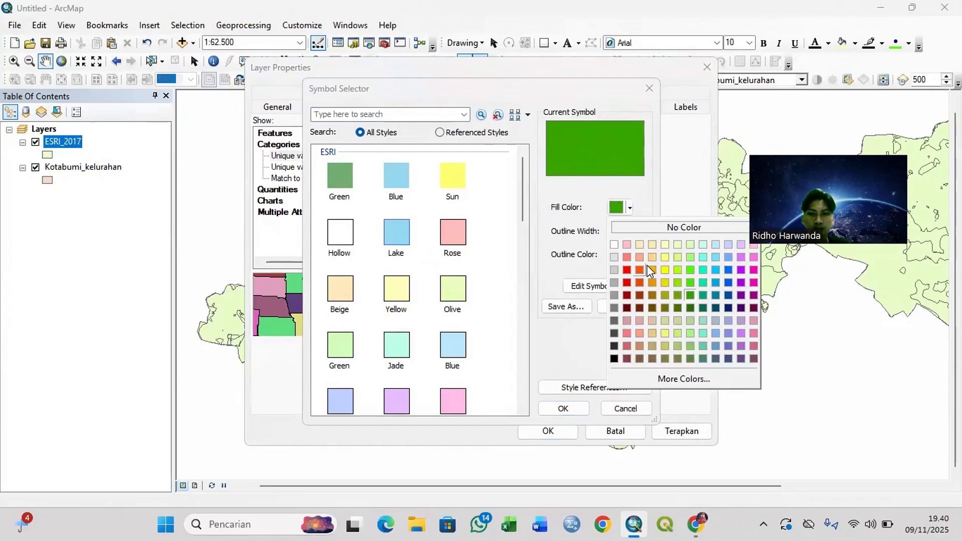
pyautogui.click(690, 305)
pyautogui.click(570, 404)
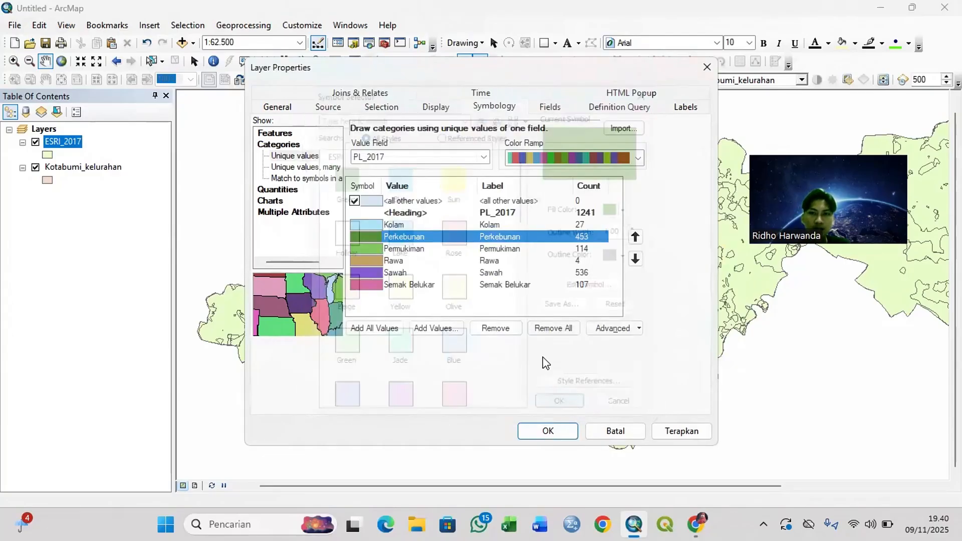
# Step: Give the Permukiman class a bright red fill with an outline width of 1
pyautogui.doubleClick(372, 247)
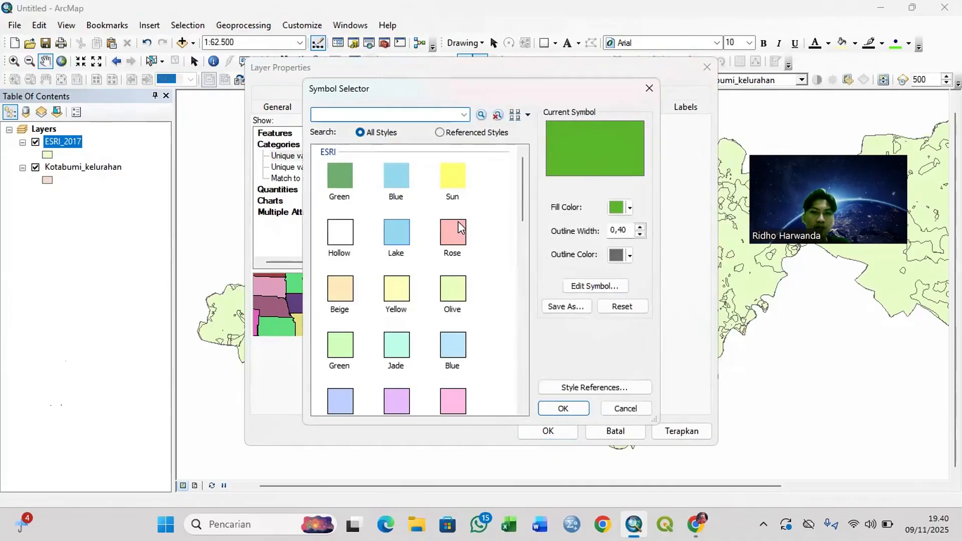
pyautogui.click(621, 207)
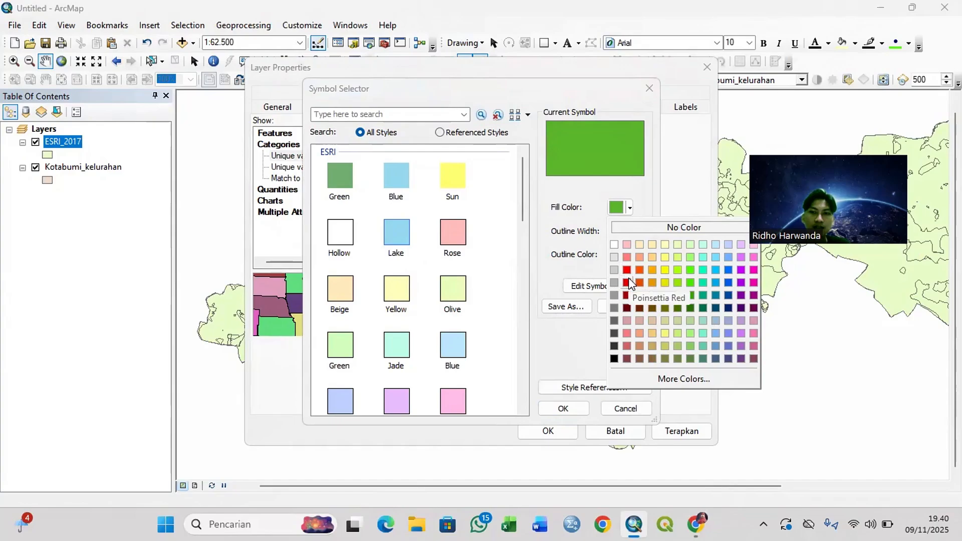
pyautogui.click(626, 270)
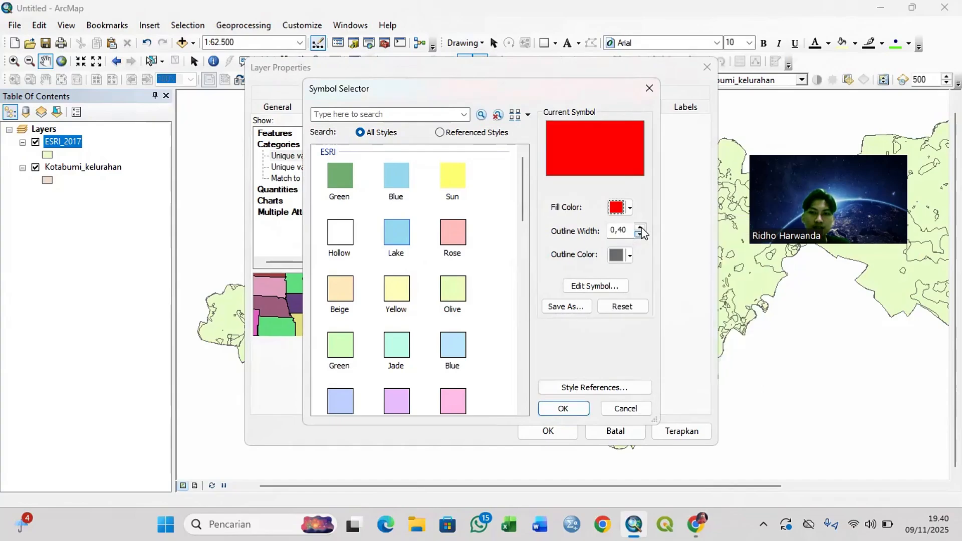
pyautogui.click(567, 405)
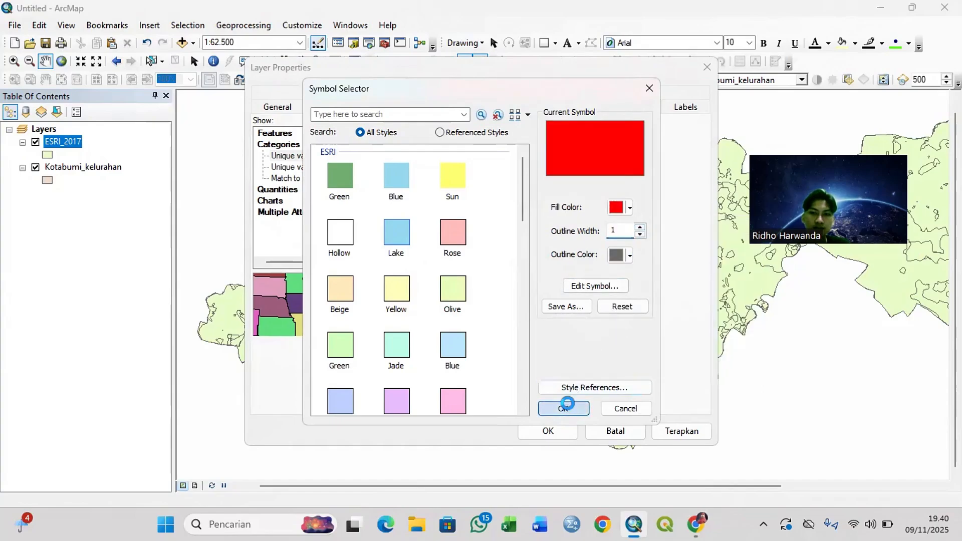
# Step: Give the Rawa class a reddish-brown fill color
pyautogui.doubleClick(371, 260)
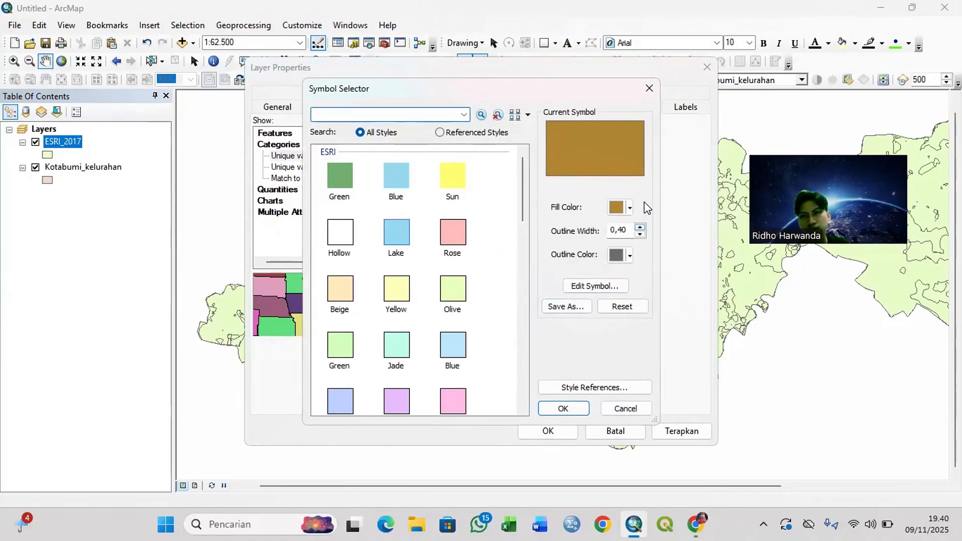
pyautogui.click(631, 208)
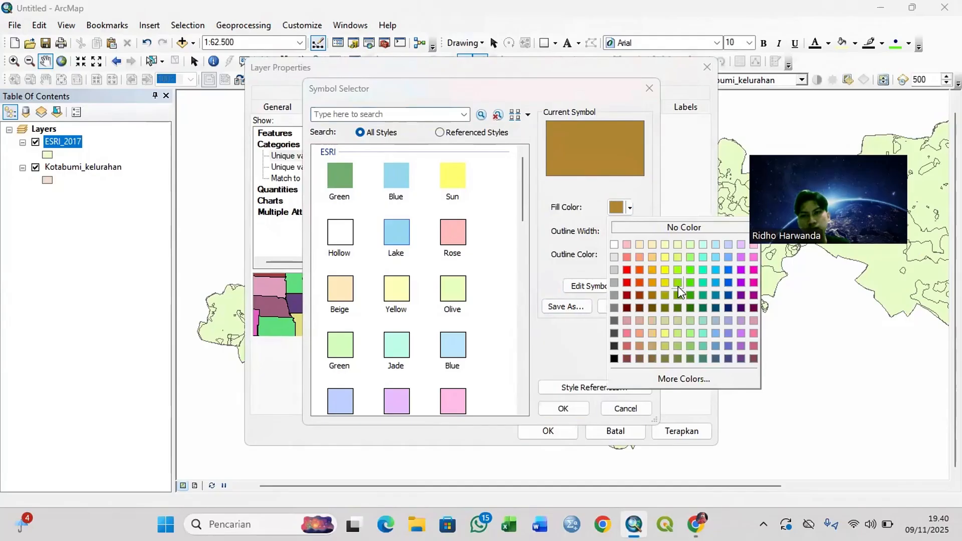
pyautogui.click(639, 295)
pyautogui.click(569, 409)
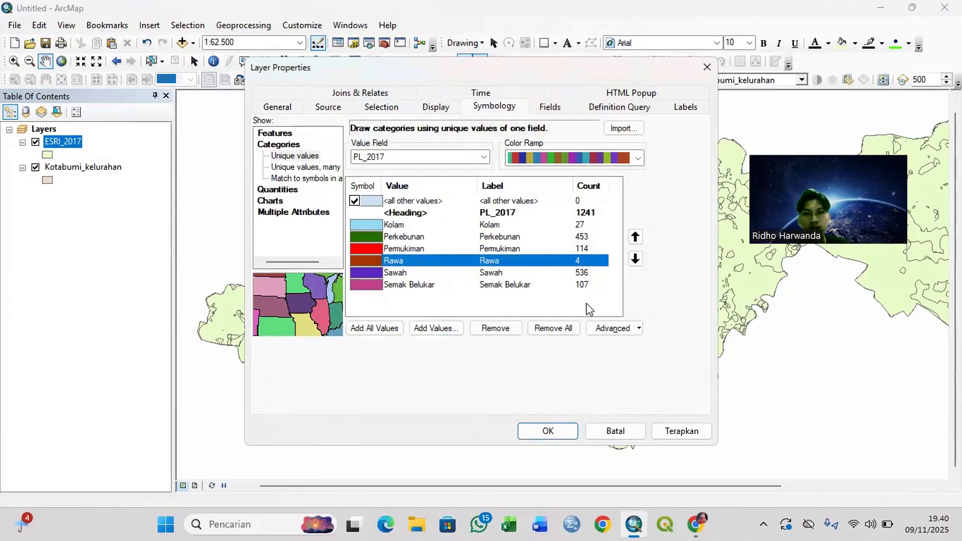
# Step: Give the Sawah class a light green fill color
pyautogui.doubleClick(366, 275)
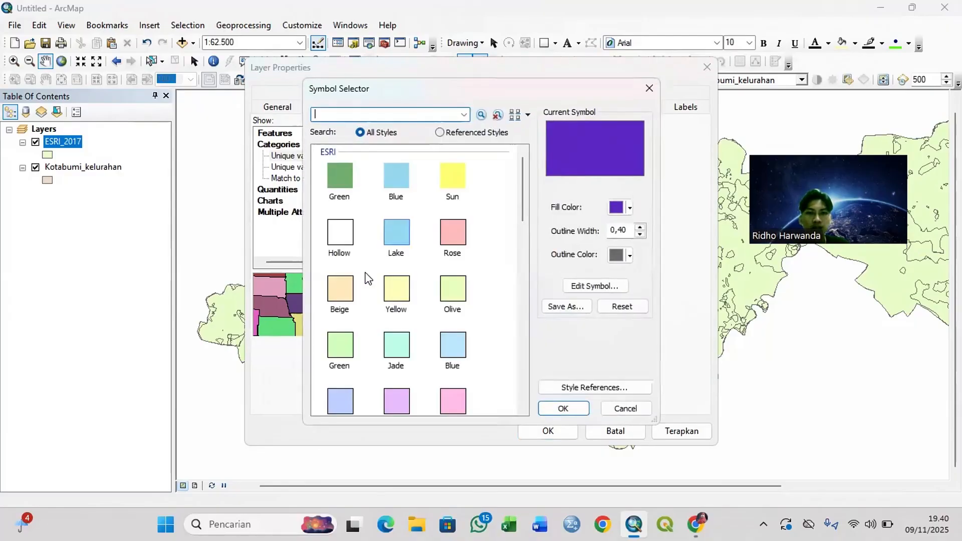
pyautogui.click(629, 207)
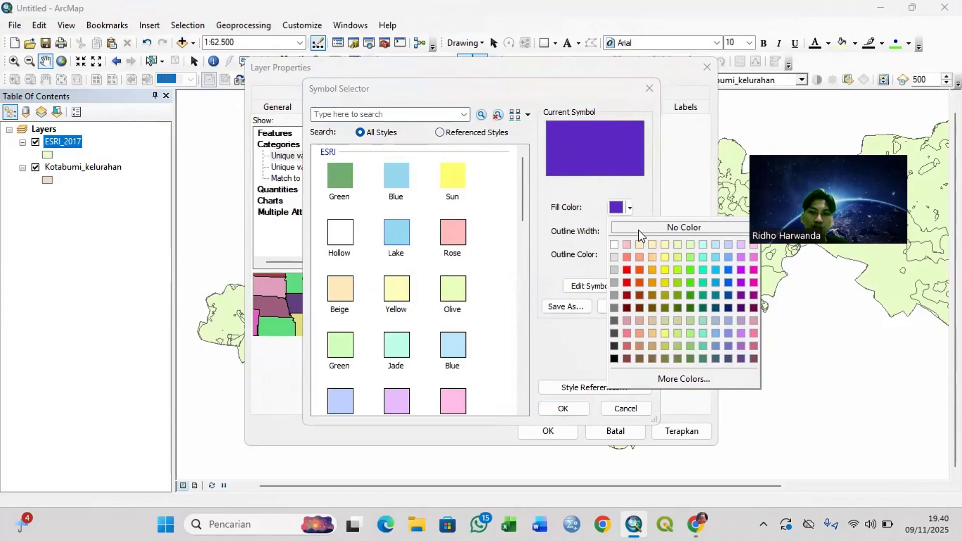
pyautogui.click(690, 257)
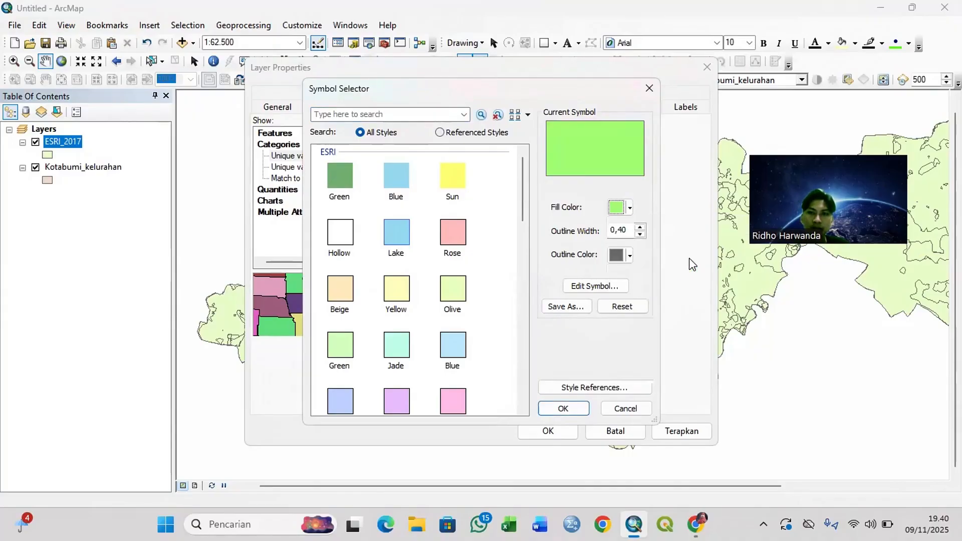
pyautogui.click(640, 226)
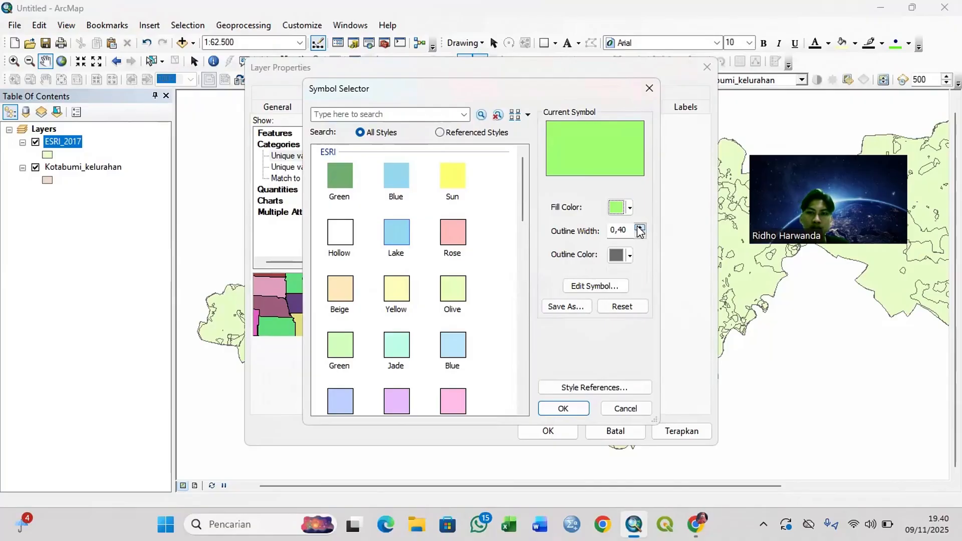
pyautogui.click(561, 414)
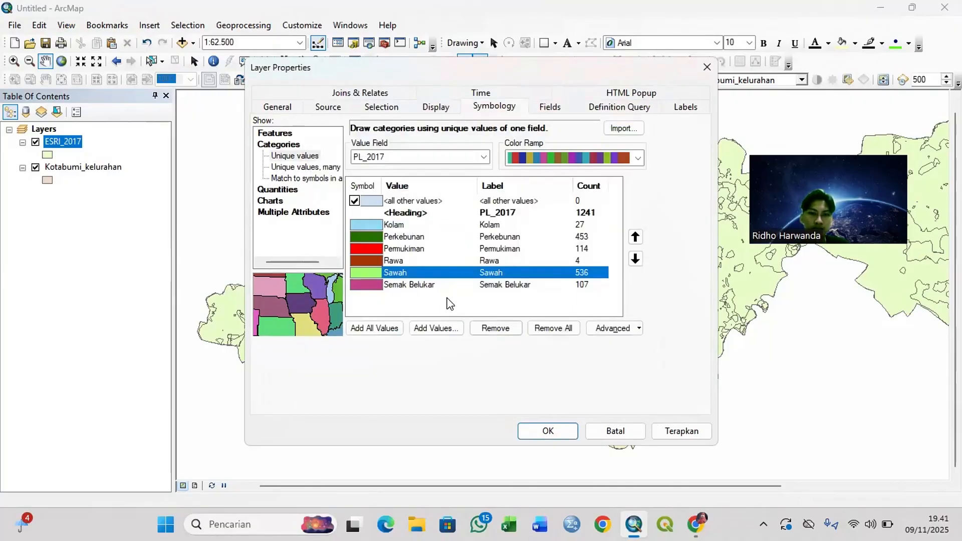
# Step: Give the Semak Belukar class the Grassland symbol and apply the class symbology to the ESRI_2017 layer
pyautogui.click(373, 286)
pyautogui.doubleClick(371, 285)
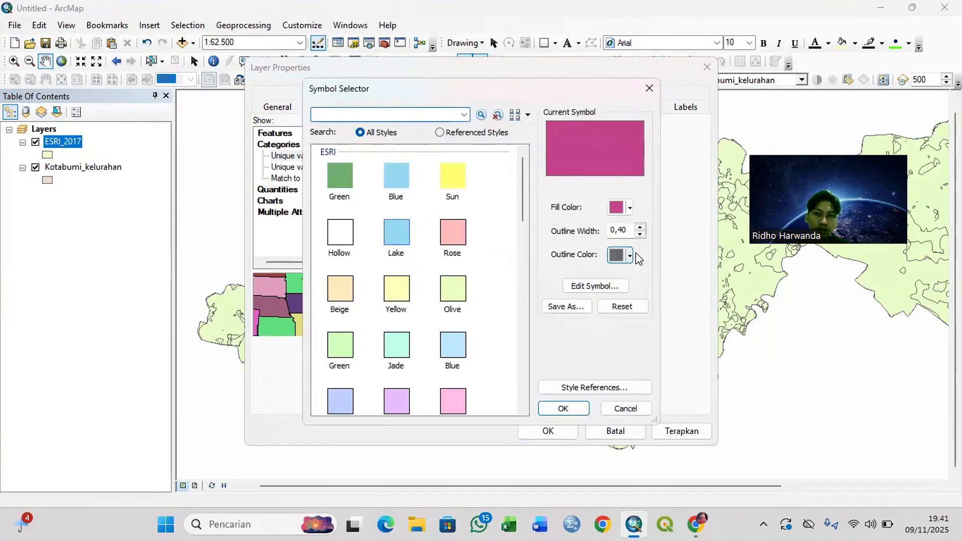
pyautogui.click(639, 227)
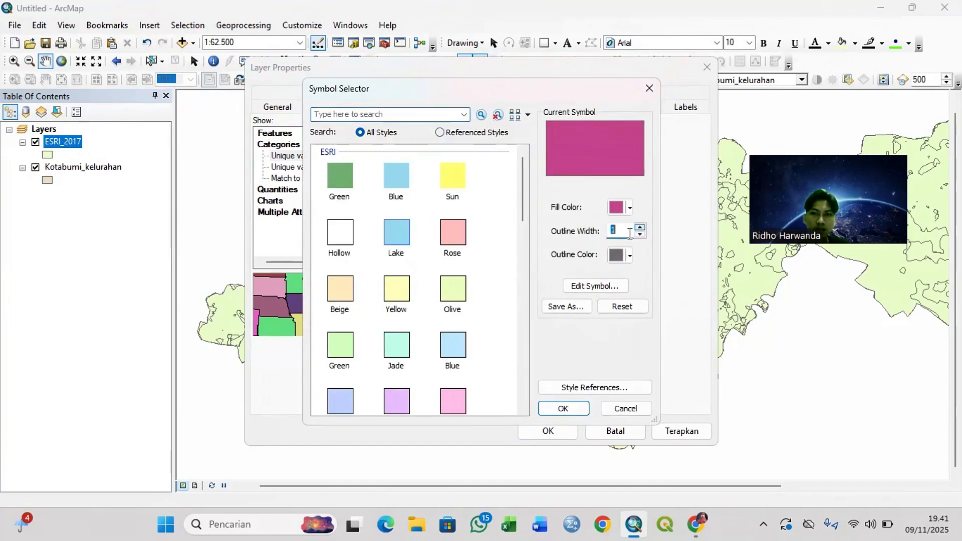
pyautogui.scroll(-5, 448, 259)
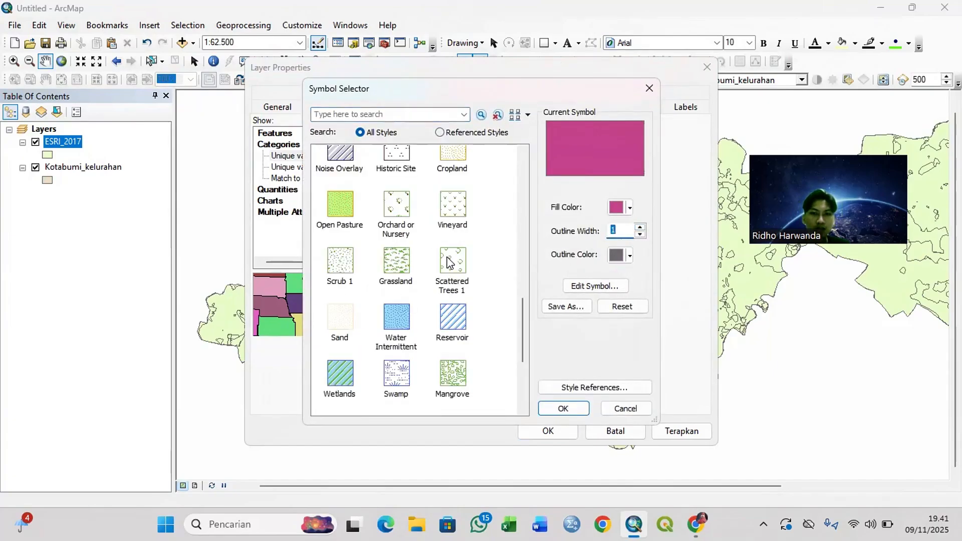
pyautogui.click(395, 260)
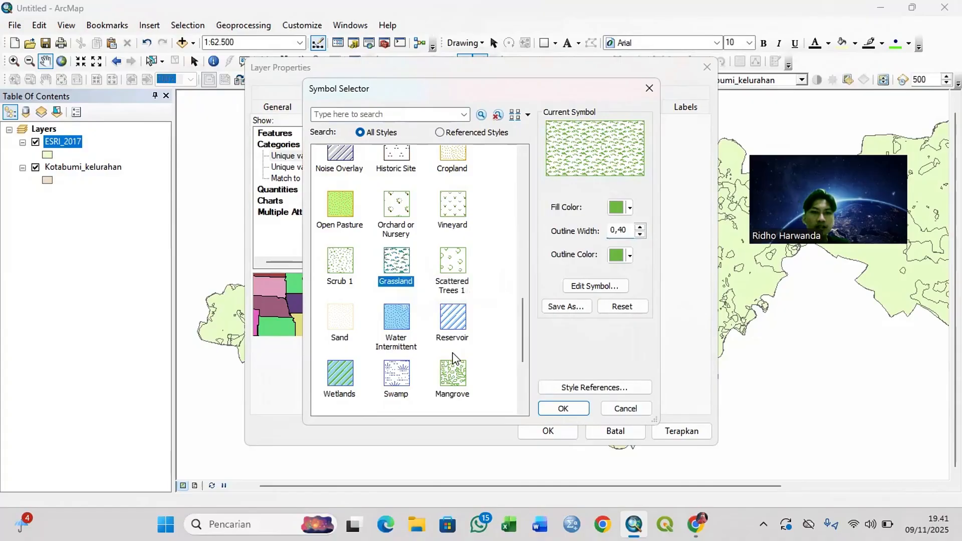
pyautogui.click(554, 402)
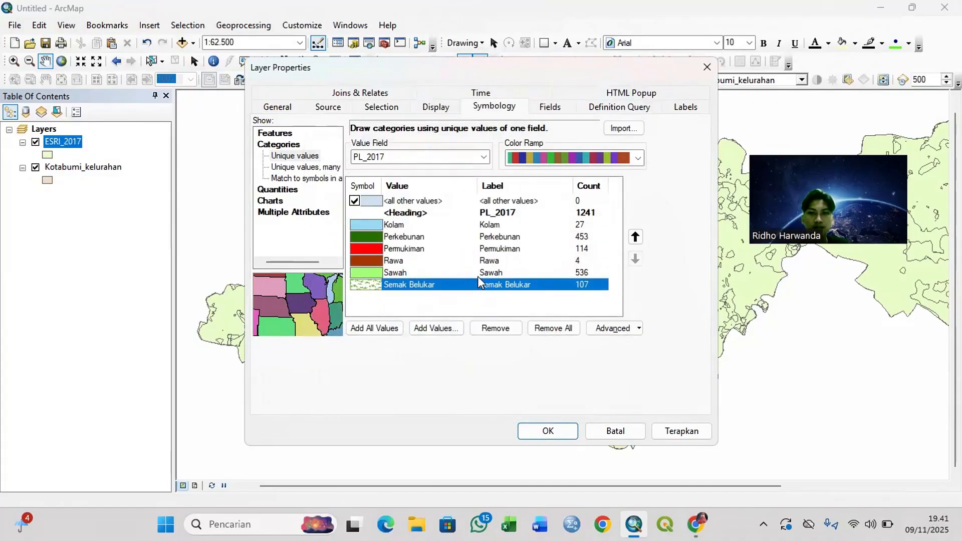
pyautogui.click(565, 432)
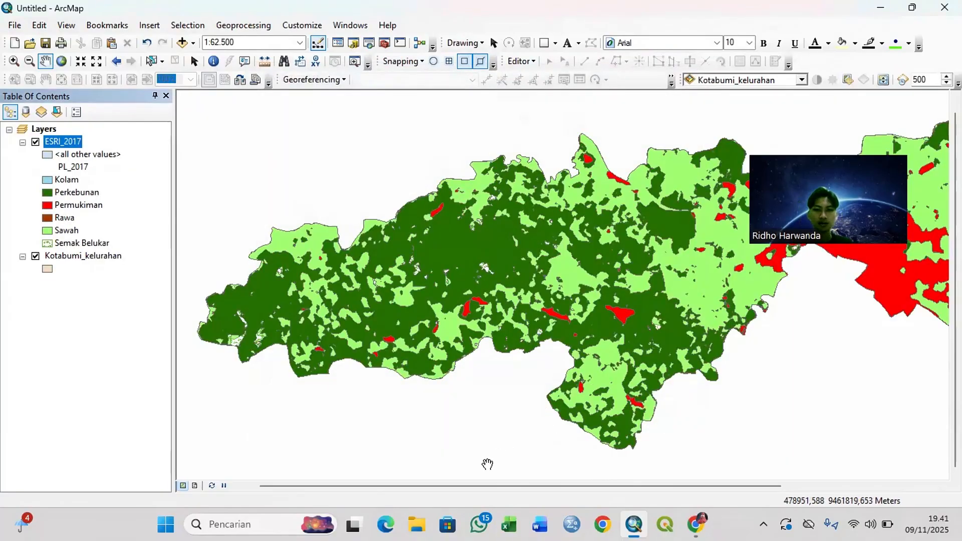
pyautogui.moveTo(486, 486); pyautogui.dragTo(540, 494)
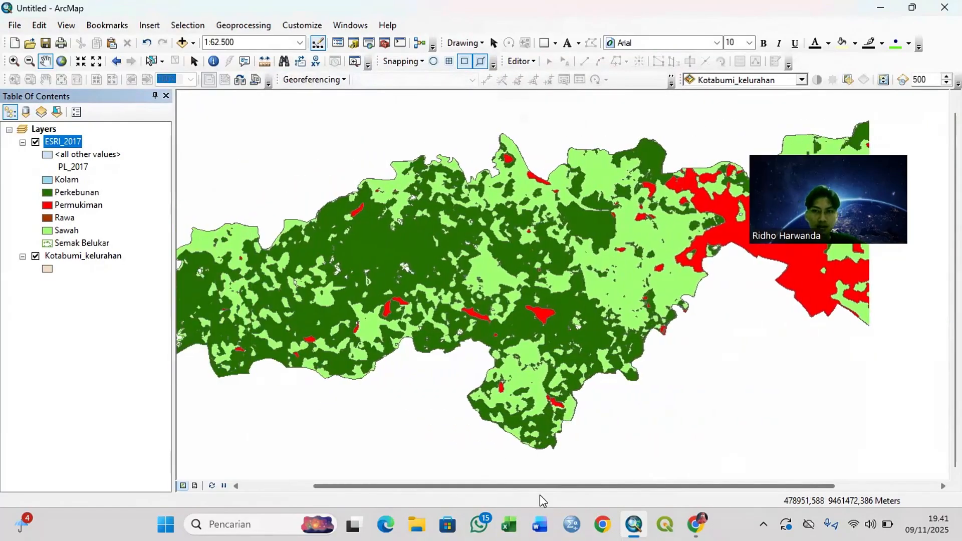
pyautogui.scroll(2, 561, 276)
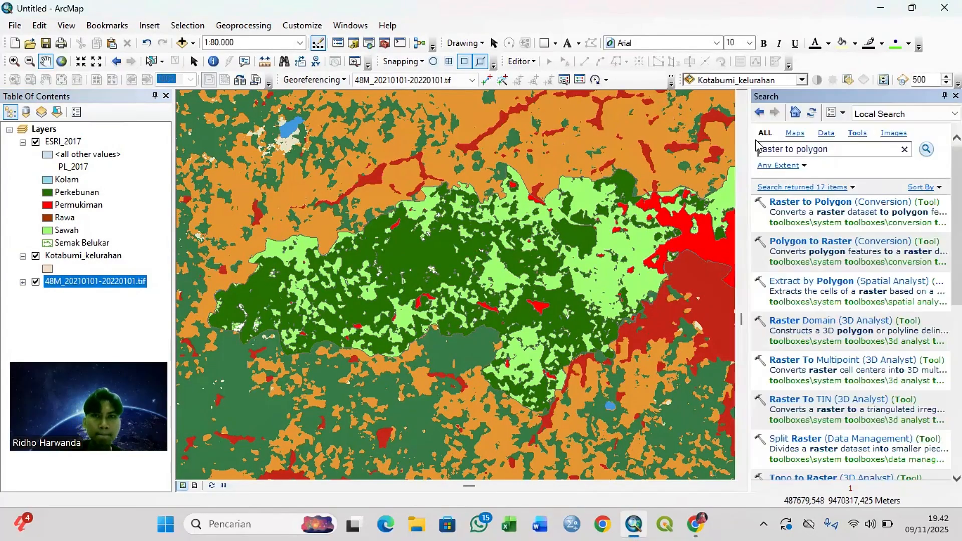
# Step: Extract the 48M_20210101-20220101.tif raster by mask with Kotabumi_kelurahan, naming the output raster tiff_2021
pyautogui.click(904, 149)
pyautogui.write('extract by mask')
pyautogui.press('Return')
pyautogui.click(806, 202)
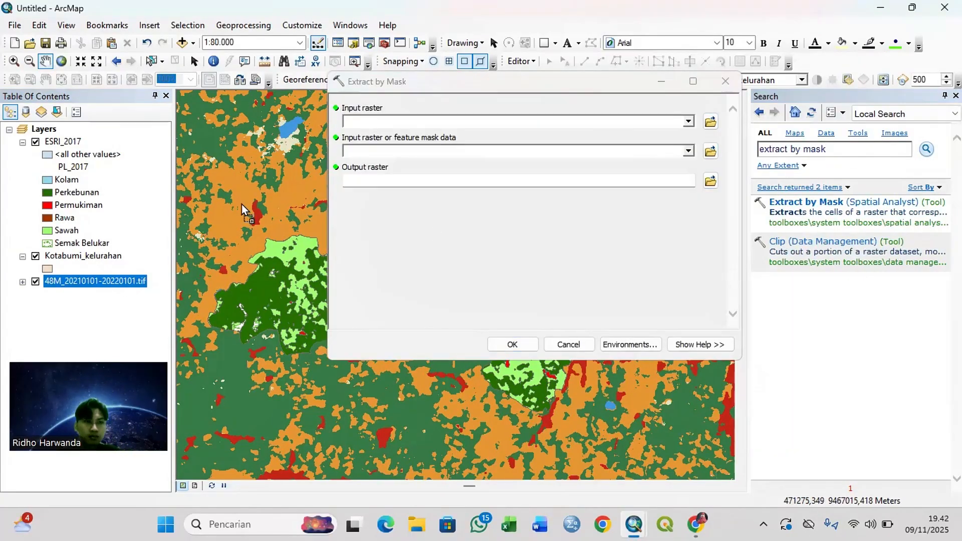
pyautogui.click(690, 121)
pyautogui.click(521, 160)
pyautogui.click(689, 151)
pyautogui.click(521, 177)
pyautogui.click(711, 180)
pyautogui.click(533, 289)
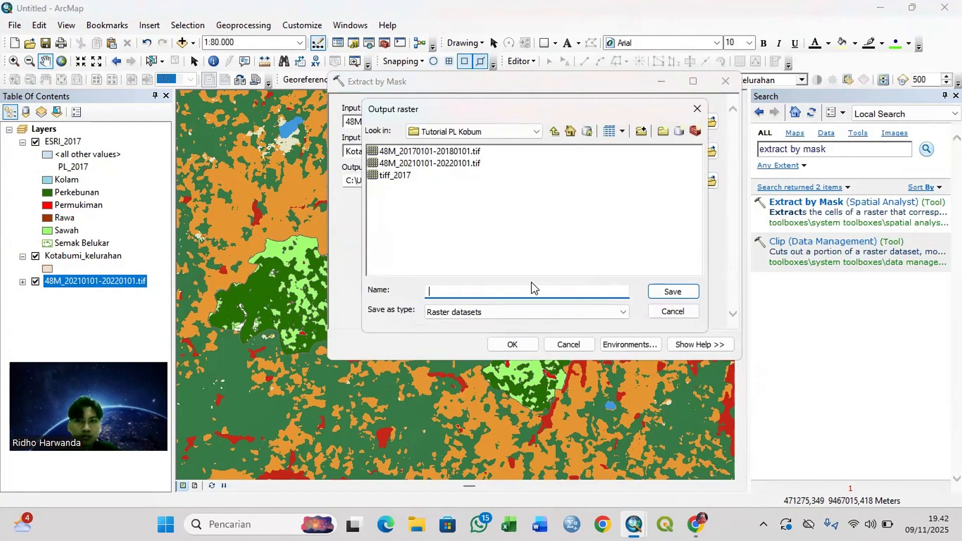
pyautogui.write('tiff_2021')
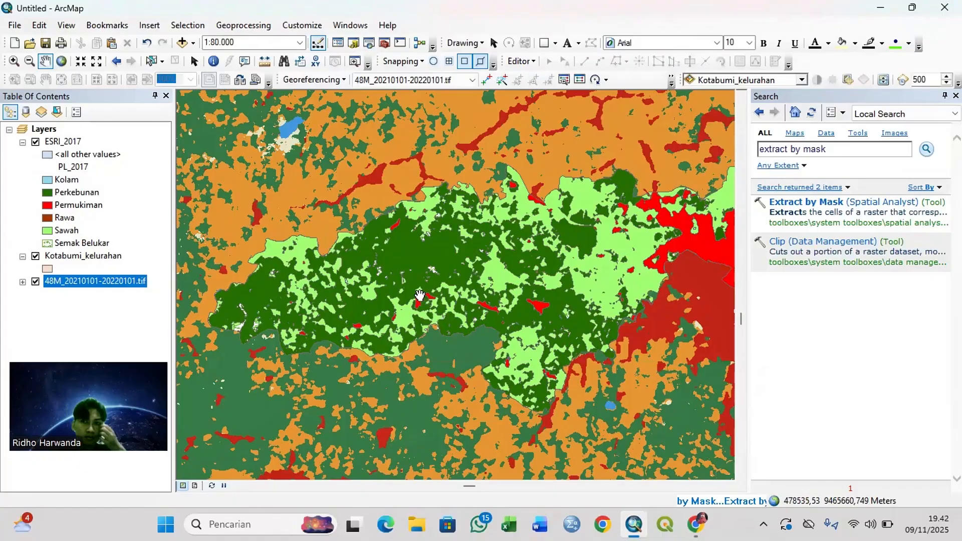
# Step: Convert the tiff_2021 raster to polygon features saved as ESRI_2021 with the Raster to Polygon tool
pyautogui.click(858, 149)
pyautogui.press('BackSpace')
pyautogui.press('BackSpace')
pyautogui.press('BackSpace')
pyautogui.press('BackSpace')
pyautogui.press('BackSpace')
pyautogui.press('BackSpace')
pyautogui.press('BackSpace')
pyautogui.press('BackSpace')
pyautogui.press('BackSpace')
pyautogui.press('BackSpace')
pyautogui.press('BackSpace')
pyautogui.press('BackSpace')
pyautogui.press('BackSpace')
pyautogui.press('BackSpace')
pyautogui.press('BackSpace')
pyautogui.write('raster to polygon')
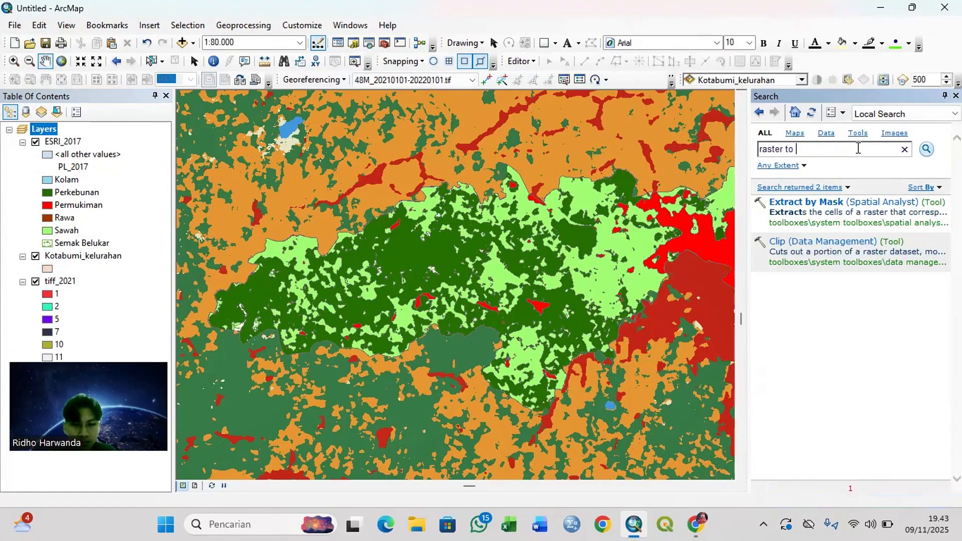
pyautogui.press('Return')
pyautogui.click(810, 202)
pyautogui.click(688, 121)
pyautogui.click(521, 134)
pyautogui.click(710, 178)
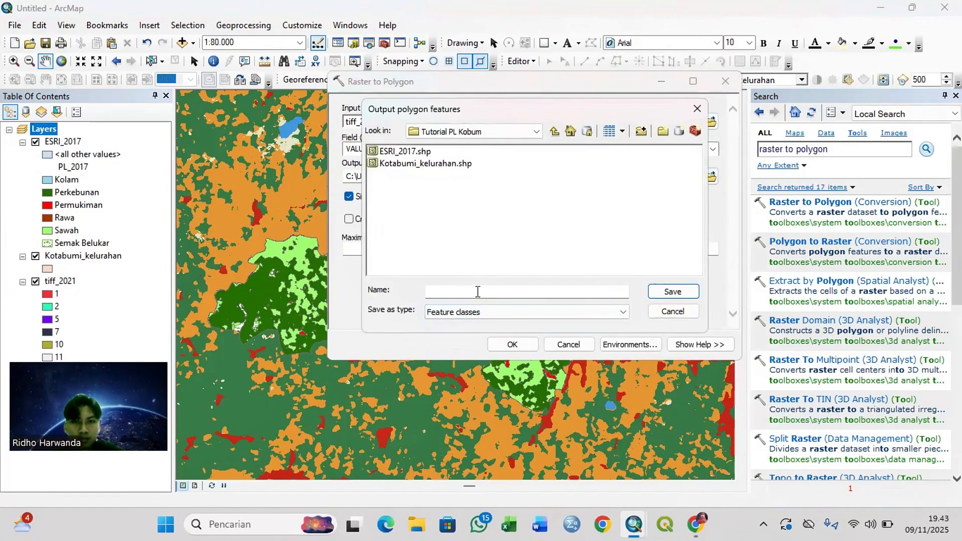
pyautogui.write('polygon_2021')
pyautogui.press('Return')
pyautogui.click(507, 343)
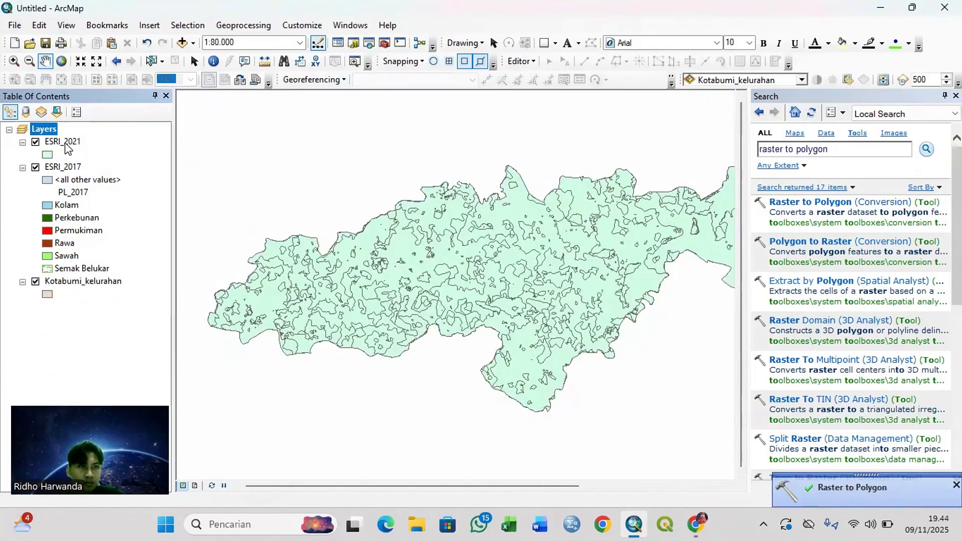
# Step: Add a PL_2021 field to the ESRI_2021 attribute table and calculate it as "Kolam" for the records with gridcode 1
pyautogui.rightClick(54, 142)
pyautogui.click(114, 180)
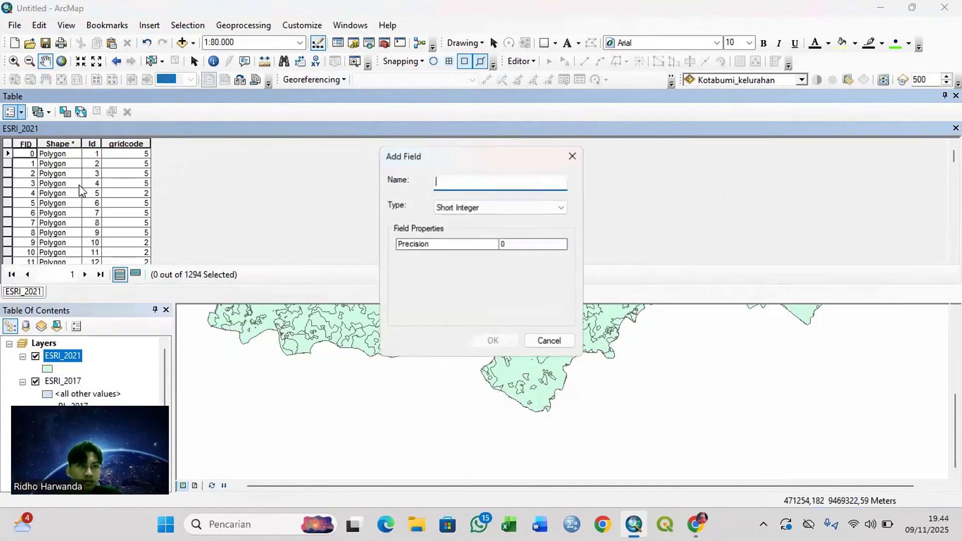
pyautogui.click(52, 110)
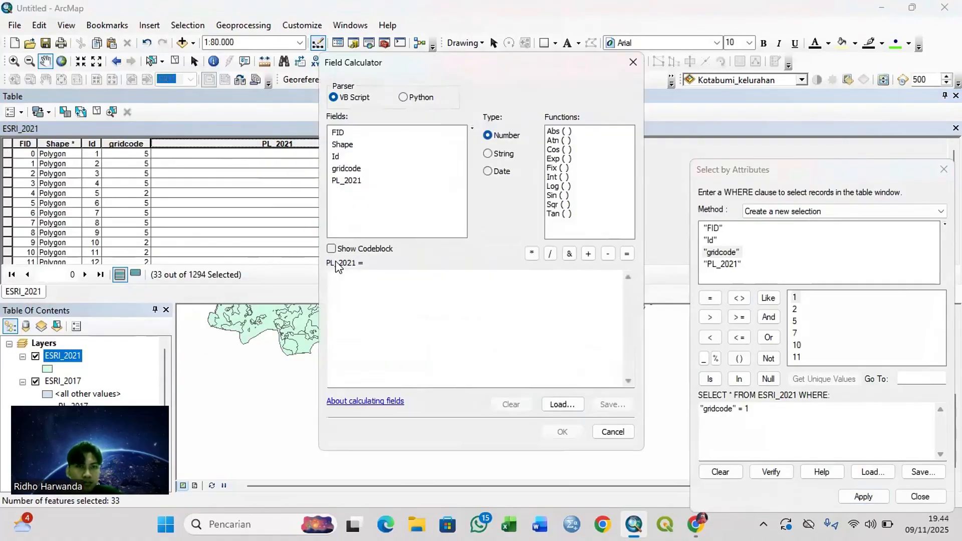
pyautogui.click(345, 281)
pyautogui.write('"Kolam"')
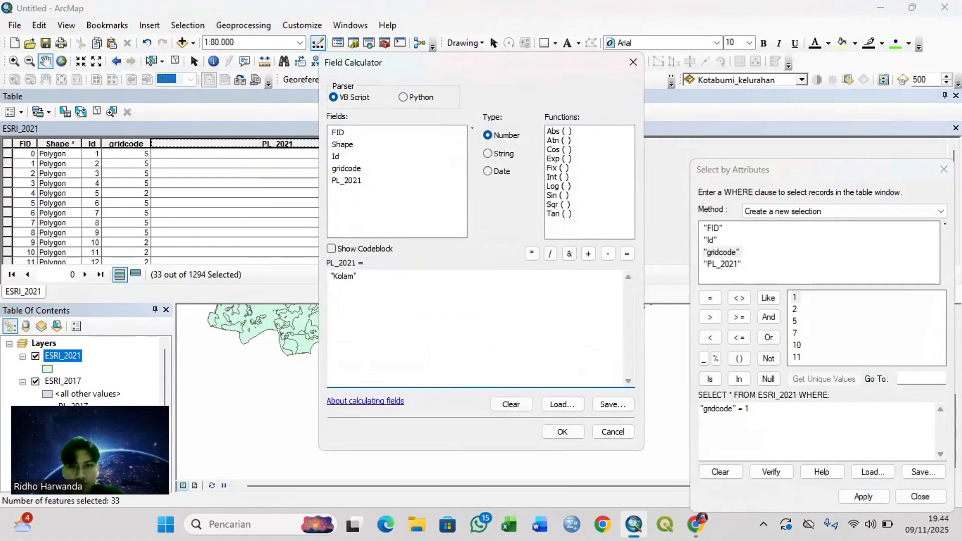
pyautogui.click(563, 431)
# Step: Calculate PL_2021 as "Perkebunan" for the records with gridcode 2 and as "Sawah" for those with gridcode 5
pyautogui.scroll(-6, 331, 229)
pyautogui.click(752, 410)
pyautogui.press('BackSpace')
pyautogui.write('2')
pyautogui.click(858, 501)
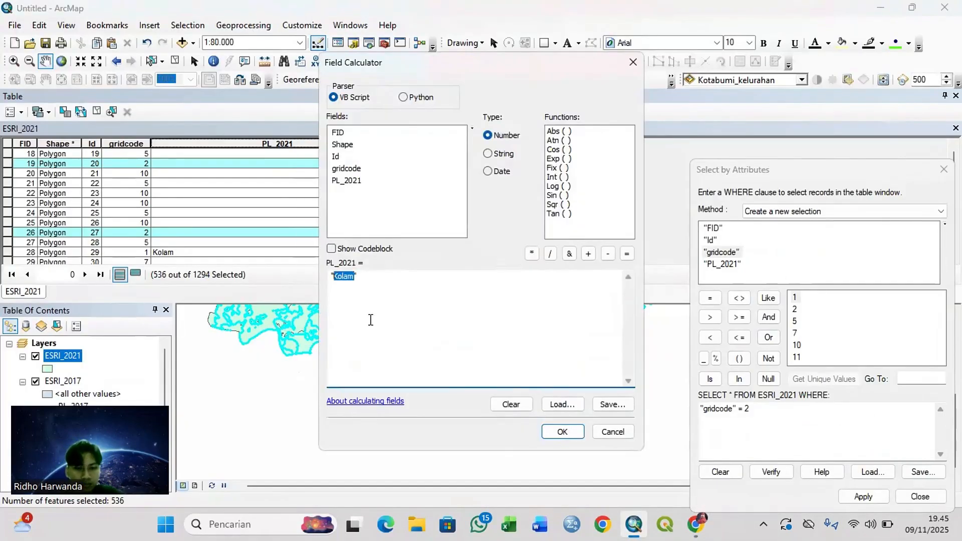
pyautogui.write('"Perkebunan"')
pyautogui.click(558, 429)
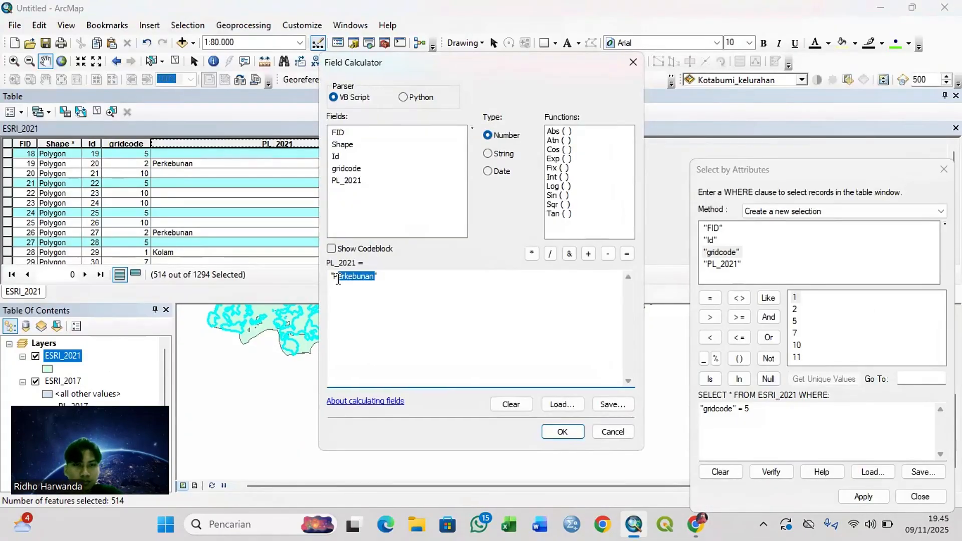
pyautogui.write('"Sawah"')
pyautogui.click(558, 429)
# Step: Select the records with gridcode 7, check the class definition and calculate their PL_2021 as "Permukiman"
pyautogui.click(794, 441)
pyautogui.press('BackSpace')
pyautogui.write('7')
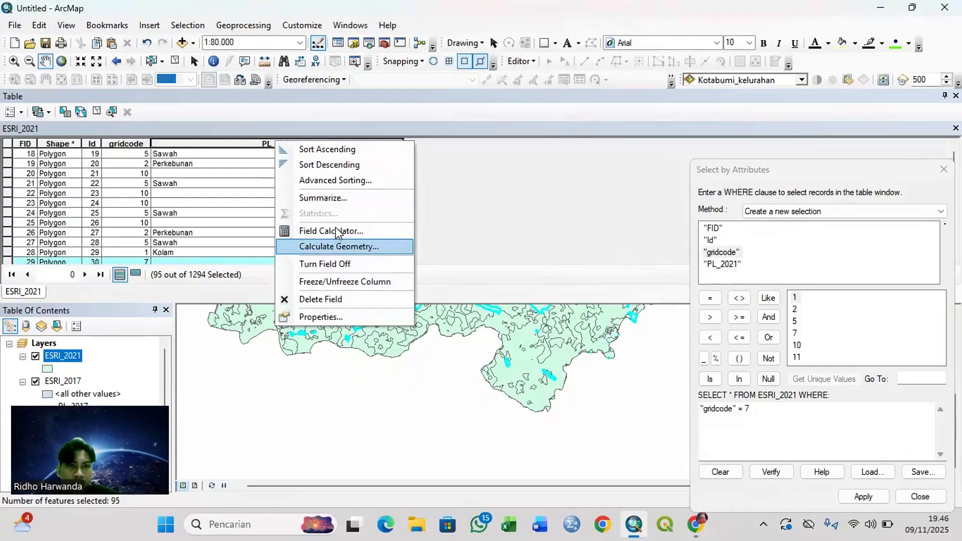
pyautogui.click(323, 227)
pyautogui.write('"Per')
pyautogui.write('mukiman"')
pyautogui.click(562, 432)
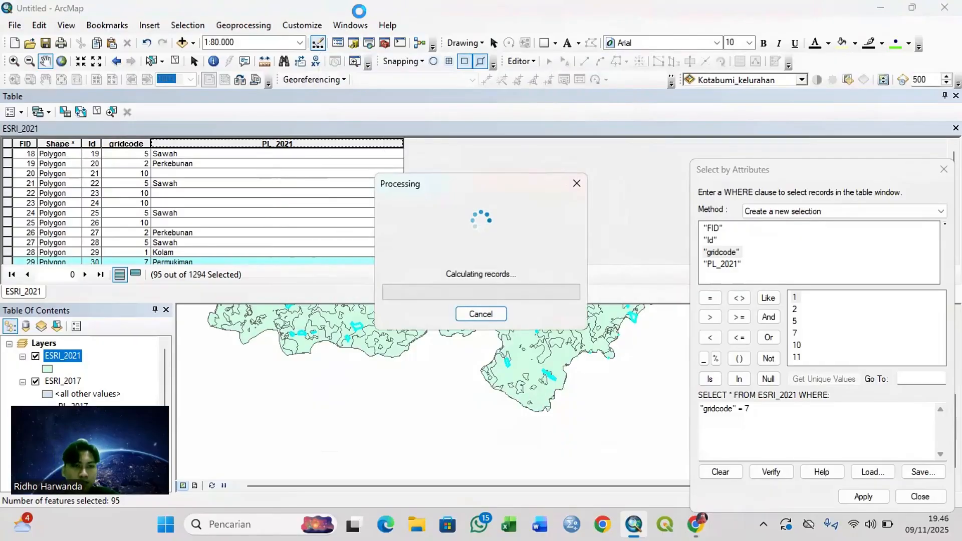
# Step: Calculate PL_2021 as "Permukiman" for the records with gridcode 10 and as "Sawah" for those with gridcode 11
pyautogui.press('BackSpace')
pyautogui.write('10')
pyautogui.click(863, 496)
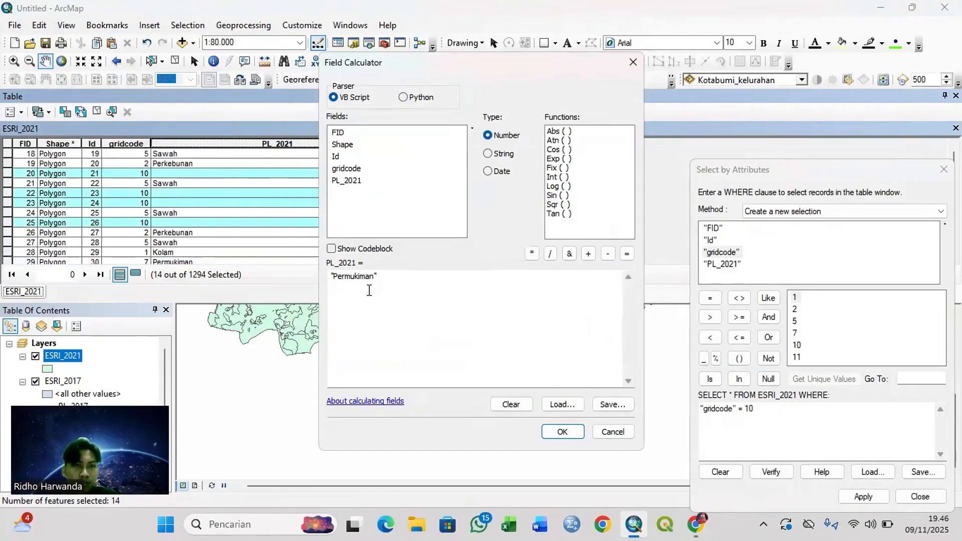
pyautogui.click(562, 432)
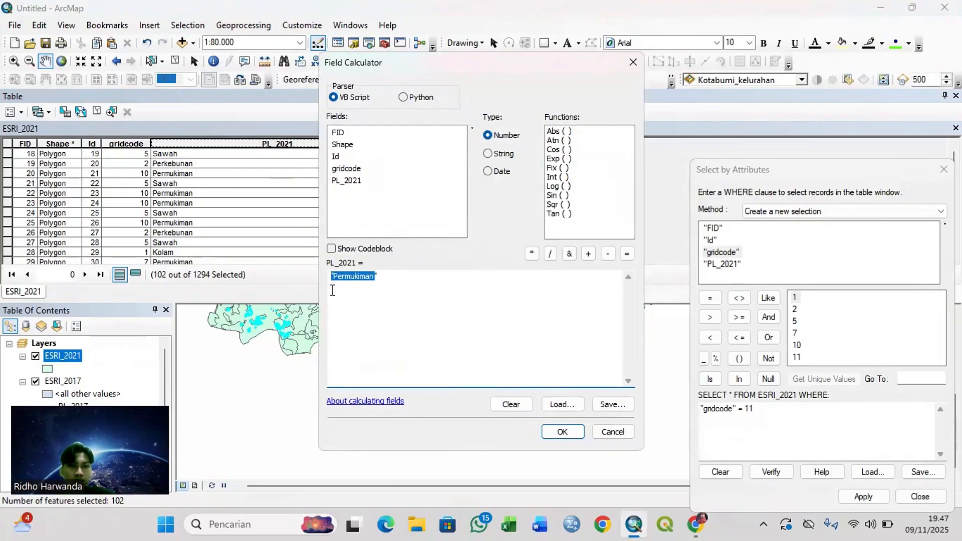
pyautogui.write('"Sawah"')
pyautogui.click(556, 431)
# Step: Finish selecting by attributes, clear the selection and close the ESRI_2021 attribute table
pyautogui.click(920, 496)
pyautogui.click(97, 112)
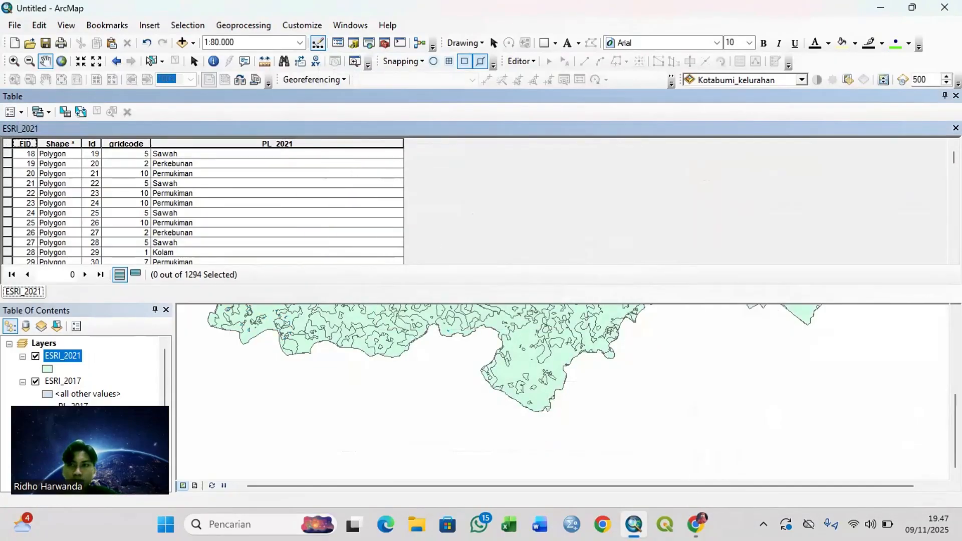
pyautogui.click(955, 95)
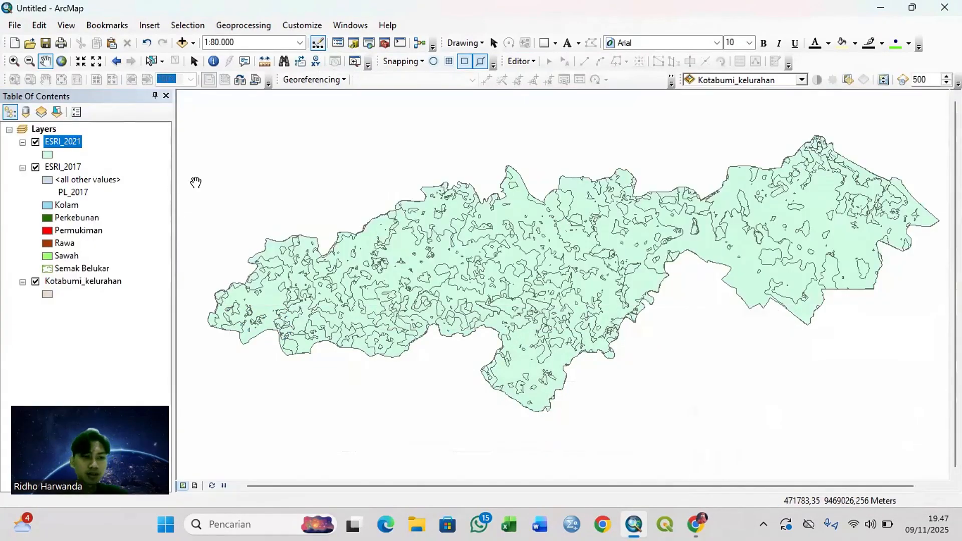
# Step: Symbolize ESRI_2021 by the unique values of PL_2021 and give the Kolam class a light blue fill
pyautogui.rightClick(44, 129)
pyautogui.click(129, 427)
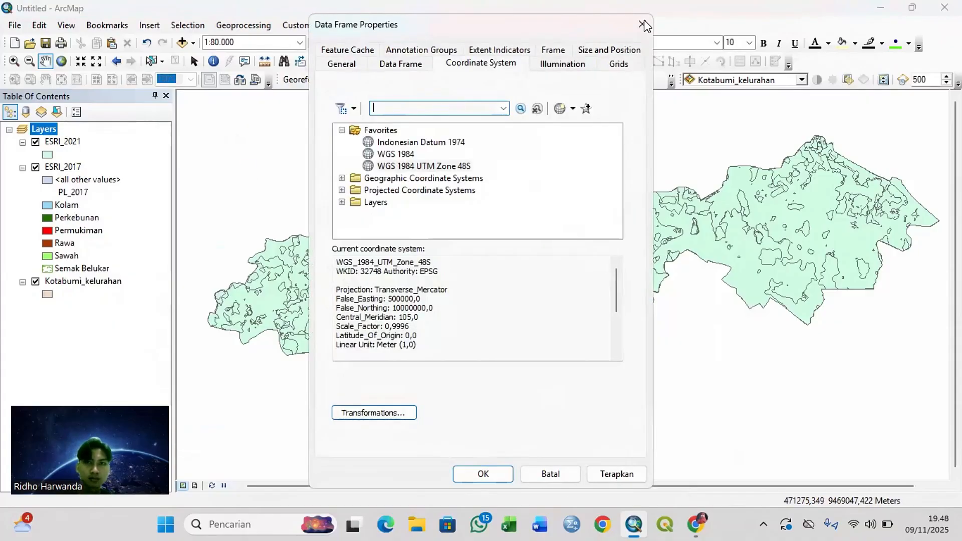
pyautogui.rightClick(63, 141)
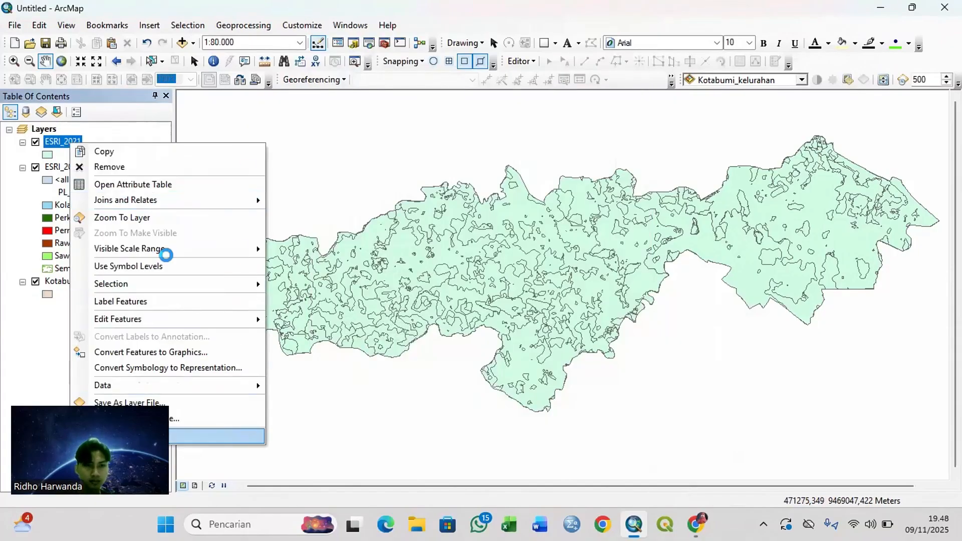
pyautogui.click(291, 156)
pyautogui.click(483, 157)
pyautogui.click(391, 177)
pyautogui.click(375, 328)
pyautogui.doubleClick(367, 225)
pyautogui.click(396, 177)
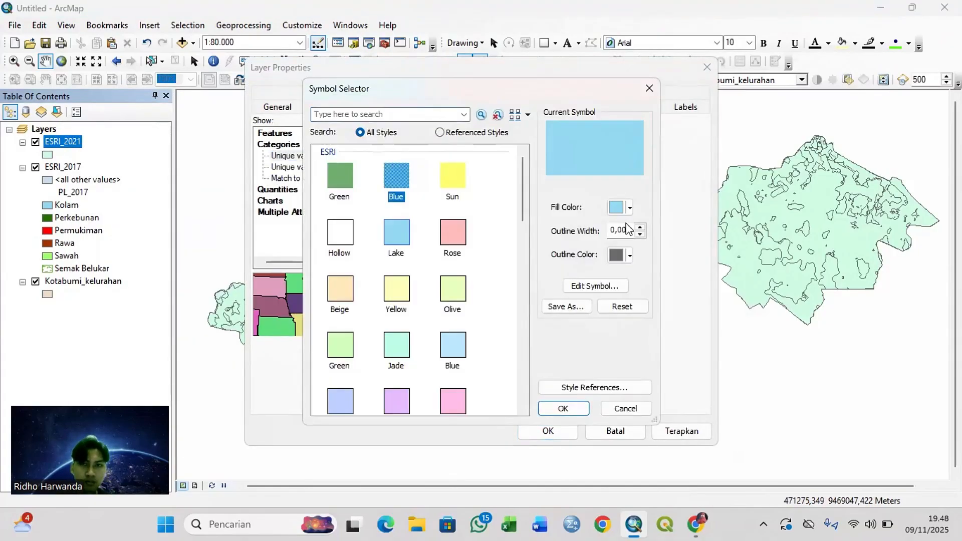
pyautogui.click(563, 409)
# Step: Fill the Perkebunan class of ESRI_2021 with dark green and the Permukiman class with red
pyautogui.click(370, 238)
pyautogui.doubleClick(370, 239)
pyautogui.click(630, 208)
pyautogui.click(689, 307)
pyautogui.click(563, 410)
pyautogui.doubleClick(373, 250)
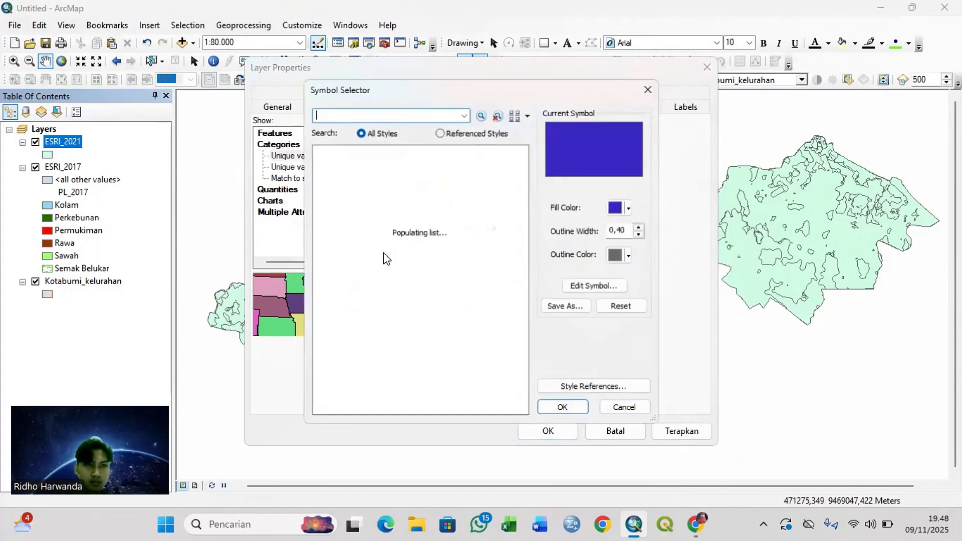
pyautogui.click(629, 207)
pyautogui.click(628, 270)
pyautogui.click(639, 228)
pyautogui.click(563, 409)
# Step: Fill the Sawah class with light green, give Semak Belukar a patterned symbol and apply the ESRI_2021 symbology
pyautogui.doubleClick(370, 261)
pyautogui.click(630, 207)
pyautogui.click(688, 258)
pyautogui.click(640, 228)
pyautogui.click(563, 409)
pyautogui.doubleClick(370, 273)
pyautogui.scroll(-10, 401, 307)
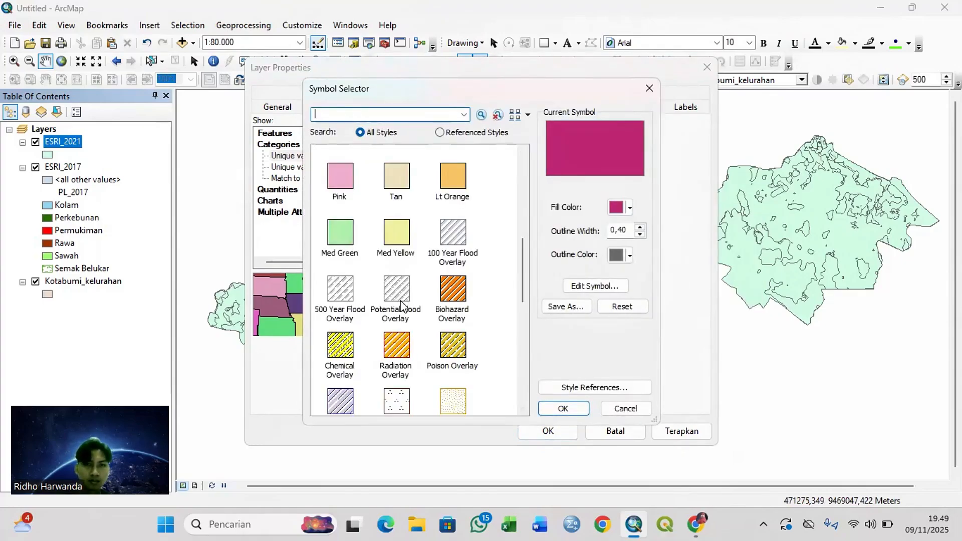
pyautogui.click(562, 408)
pyautogui.click(548, 431)
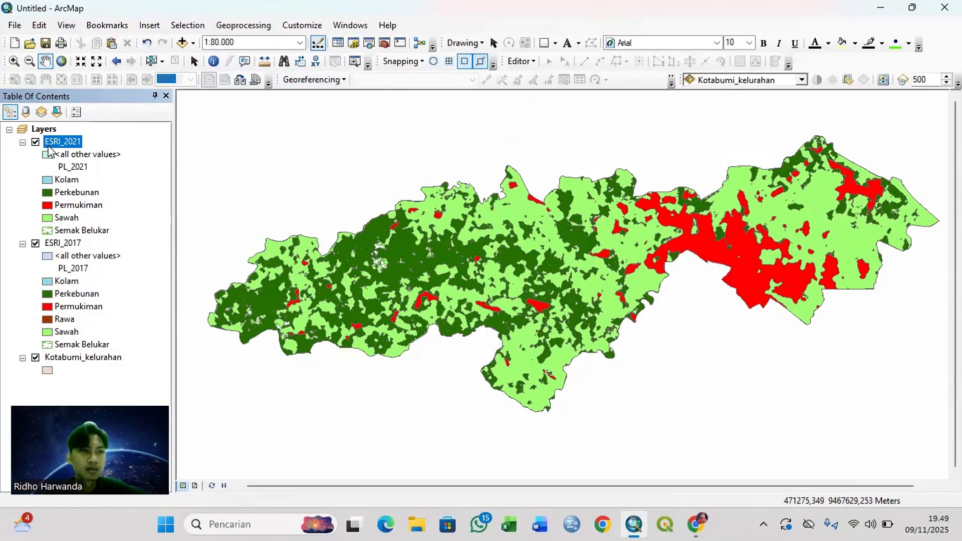
# Step: Compare the 2021 land use with the 2017 land use by hiding and showing ESRI_2021
pyautogui.click(36, 142)
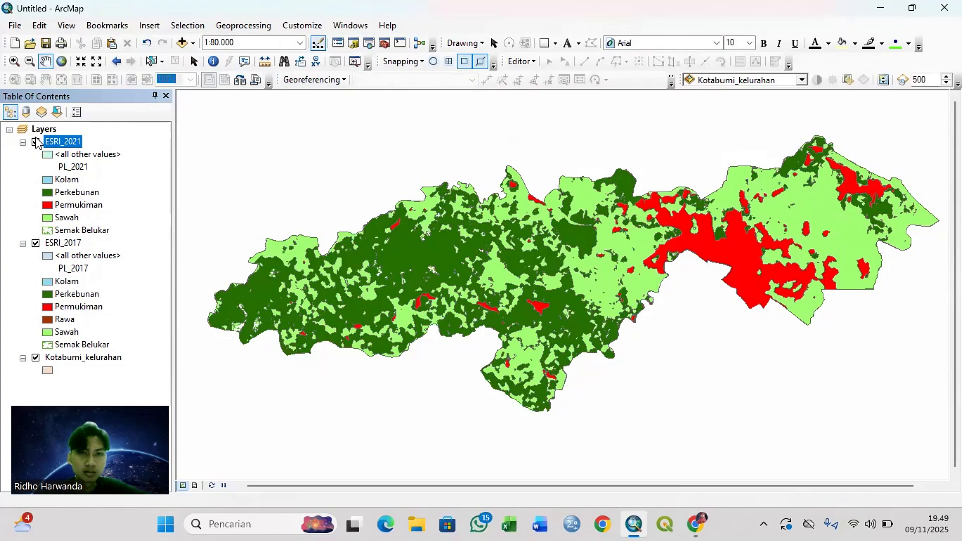
pyautogui.click(36, 142)
pyautogui.click(36, 142)
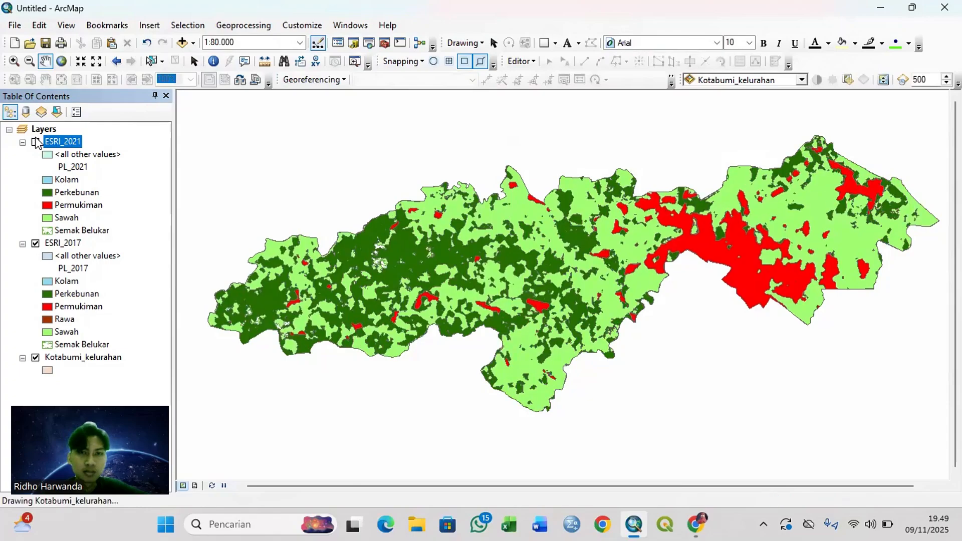
pyautogui.click(37, 142)
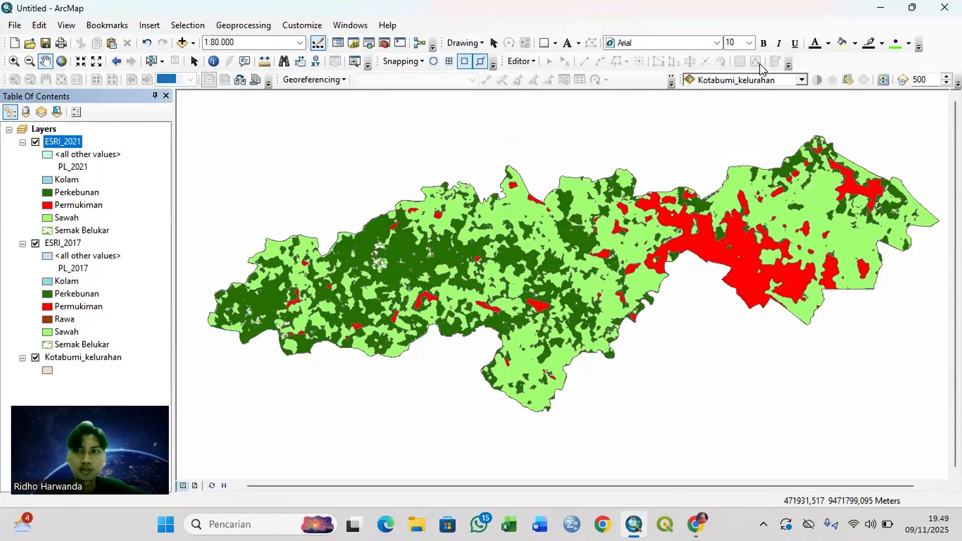
pyautogui.click(248, 25)
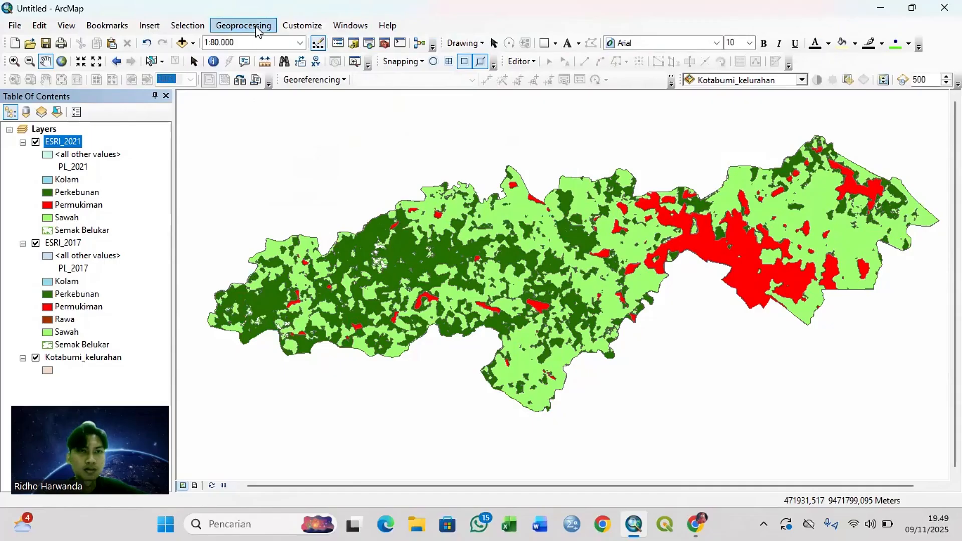
pyautogui.click(260, 26)
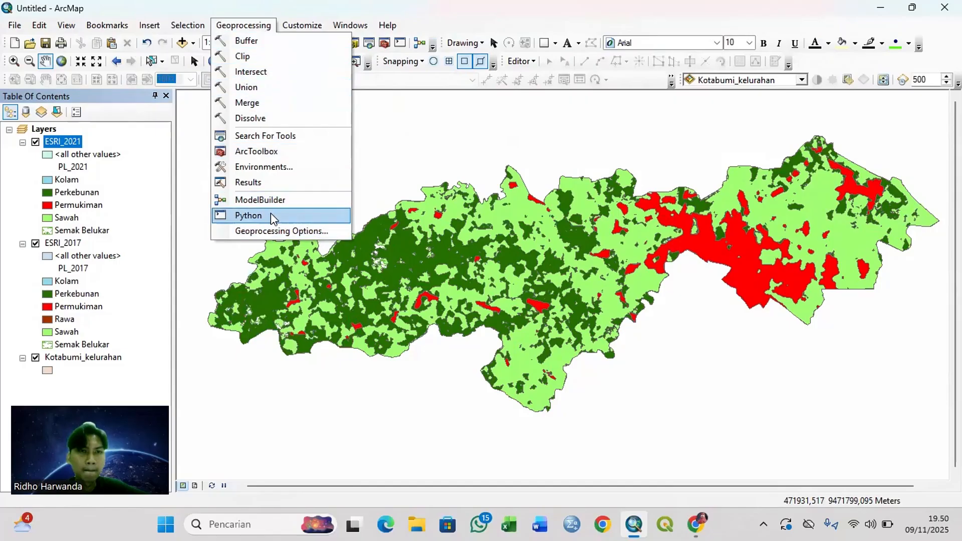
pyautogui.click(171, 133)
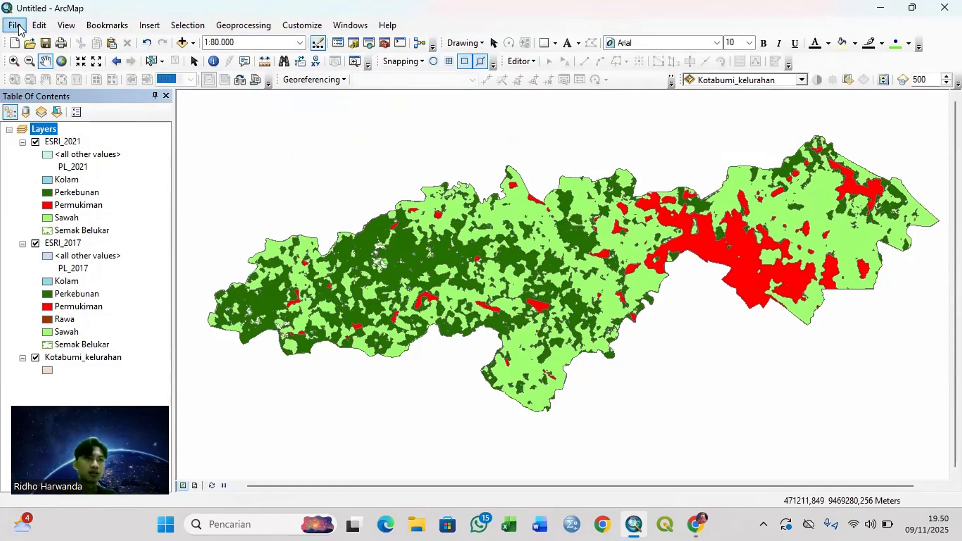
# Step: Set the page to A4 landscape with map elements scaled proportionally to the page size, and switch to the layout view
pyautogui.click(19, 27)
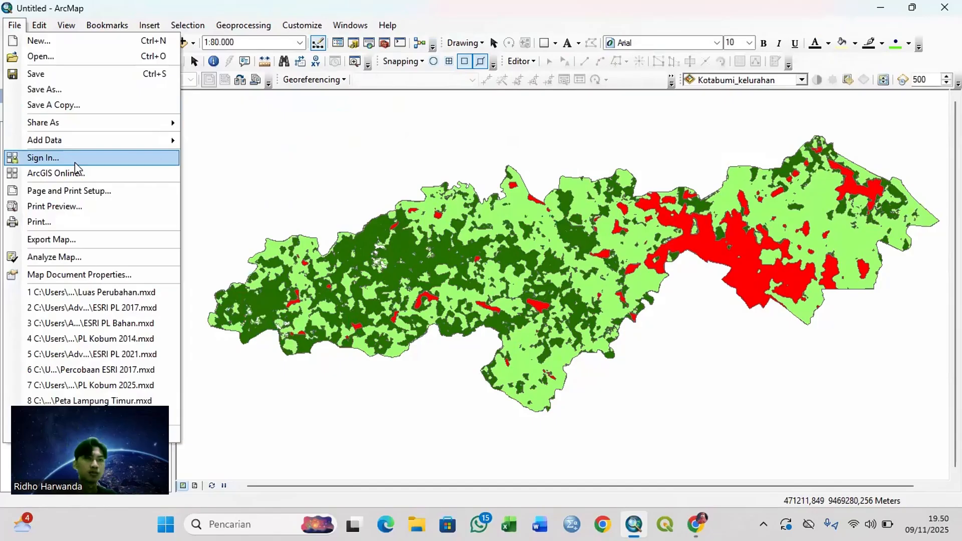
pyautogui.click(66, 189)
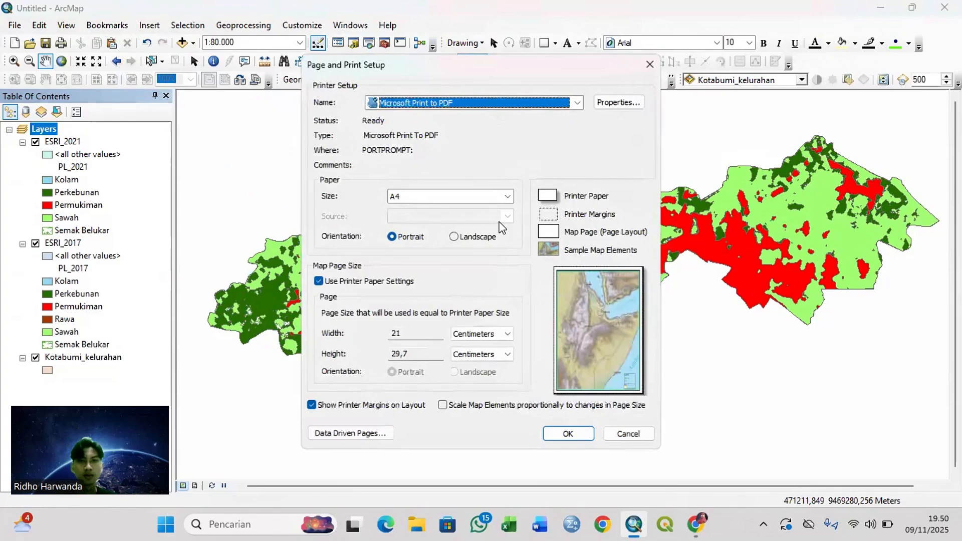
pyautogui.click(454, 237)
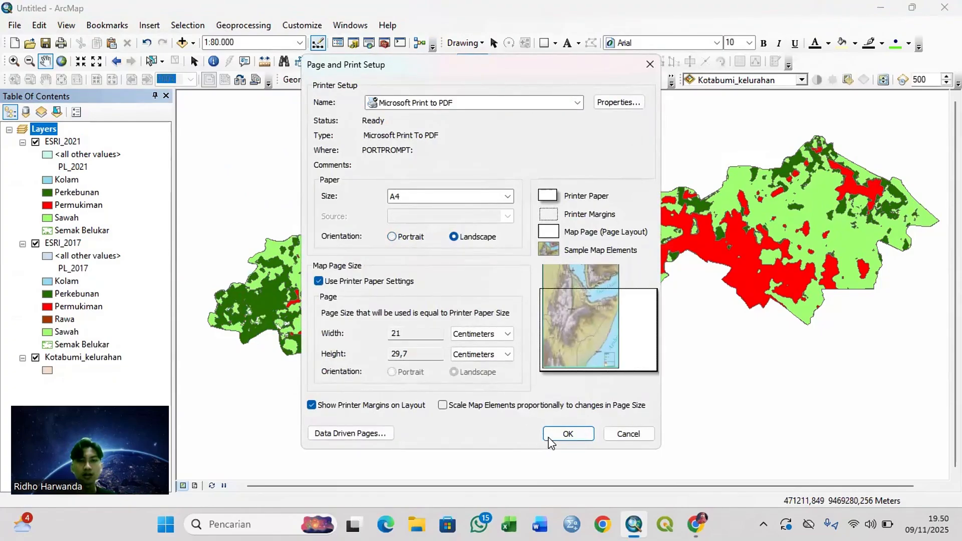
pyautogui.click(443, 405)
pyautogui.click(570, 439)
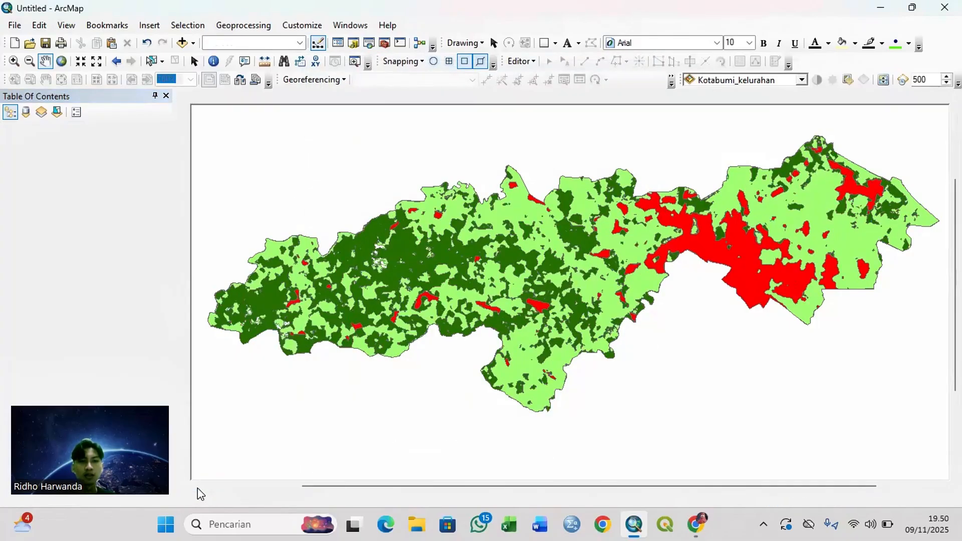
pyautogui.click(195, 485)
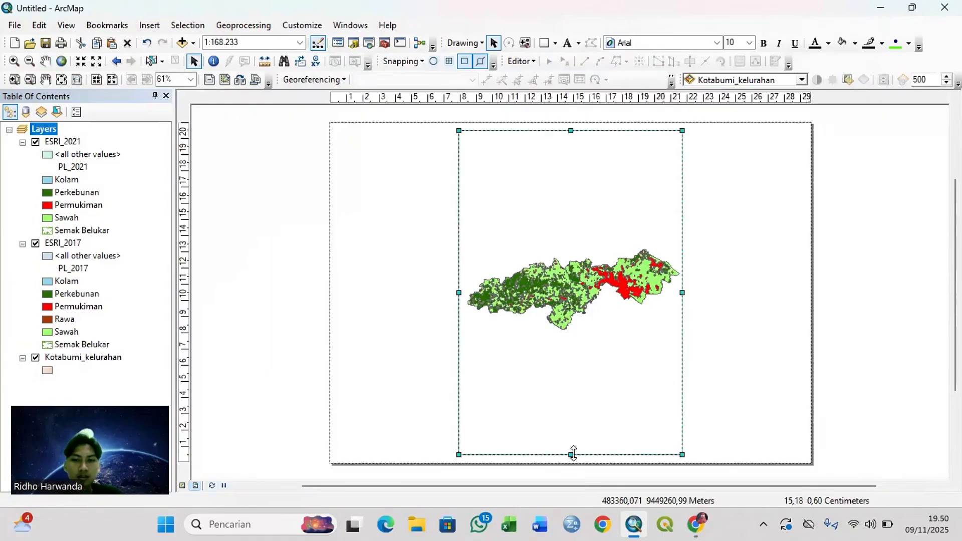
# Step: Fit the data frame into the upper half of the page, about 28 cm wide and 9 cm high, with ESRI_2021 shown
pyautogui.moveTo(571, 454); pyautogui.dragTo(564, 282)
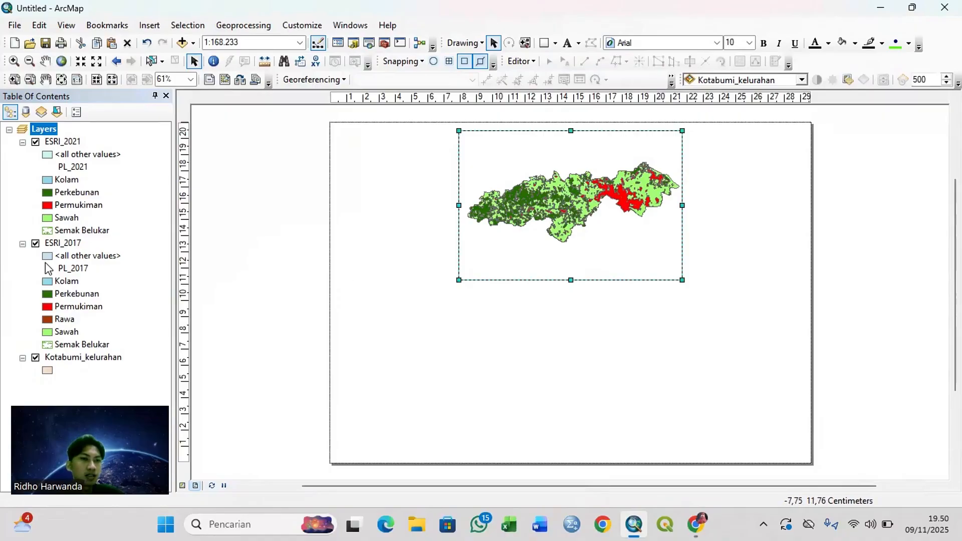
pyautogui.moveTo(590, 242); pyautogui.dragTo(481, 245)
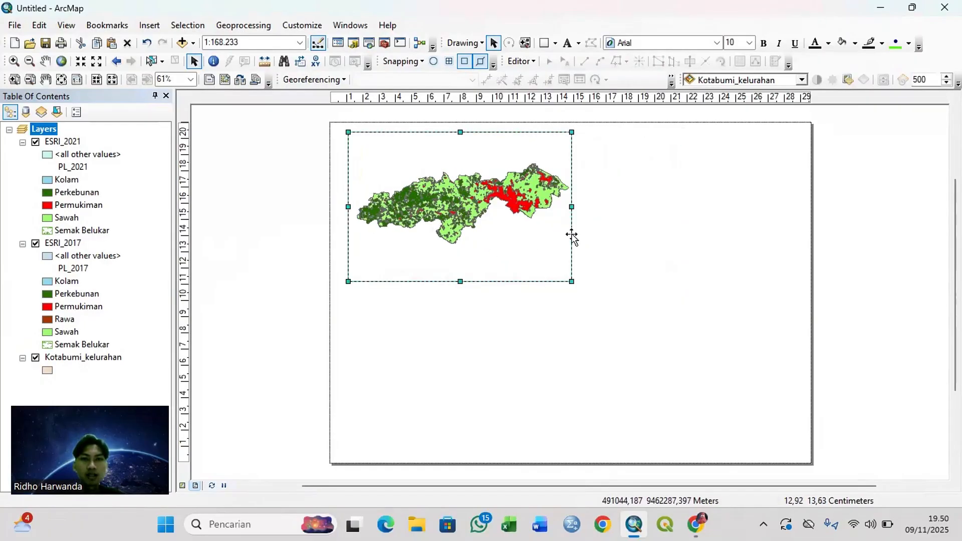
pyautogui.moveTo(699, 189); pyautogui.dragTo(801, 195)
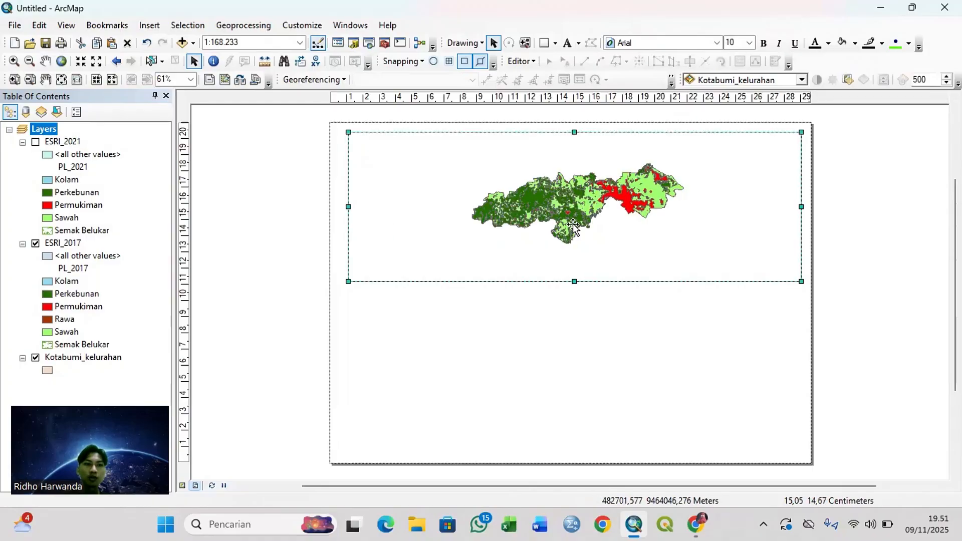
pyautogui.click(36, 142)
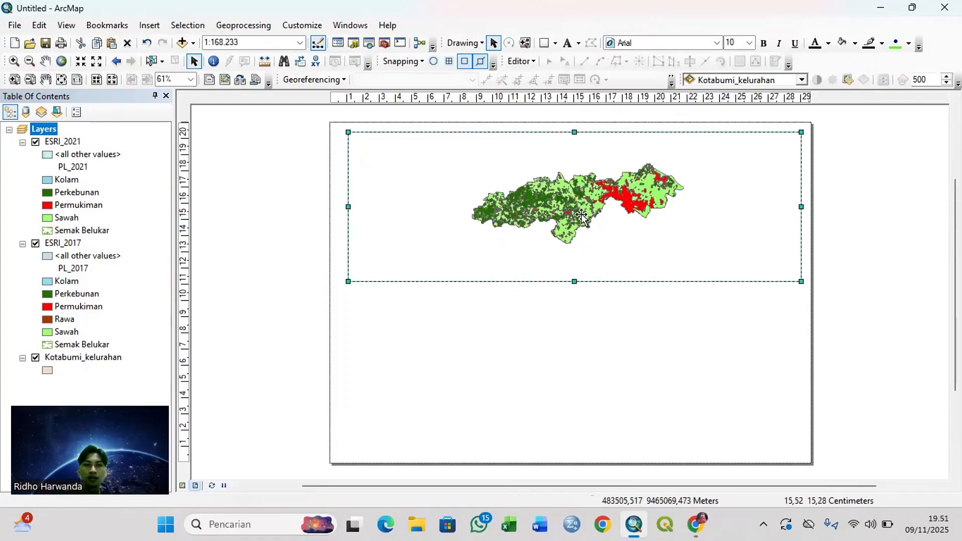
pyautogui.rightClick(547, 181)
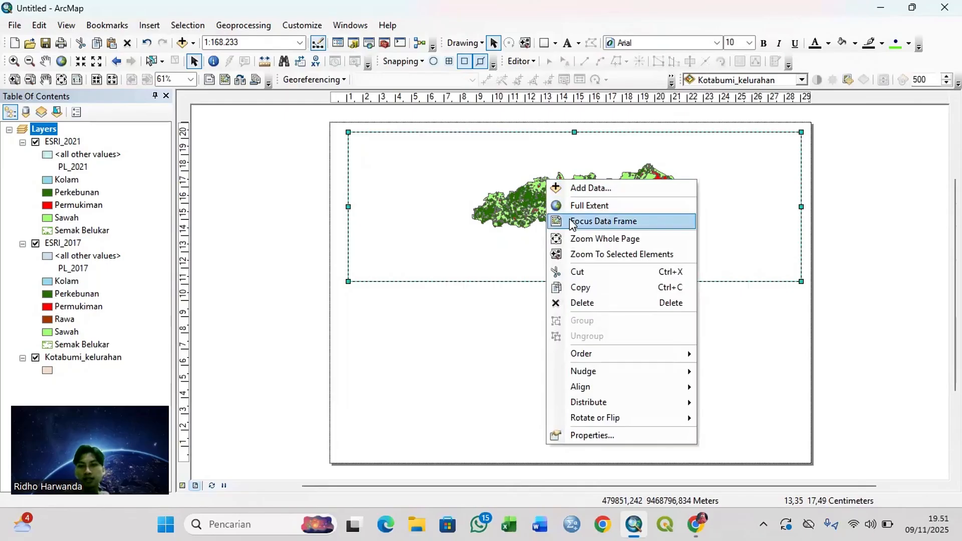
pyautogui.click(586, 286)
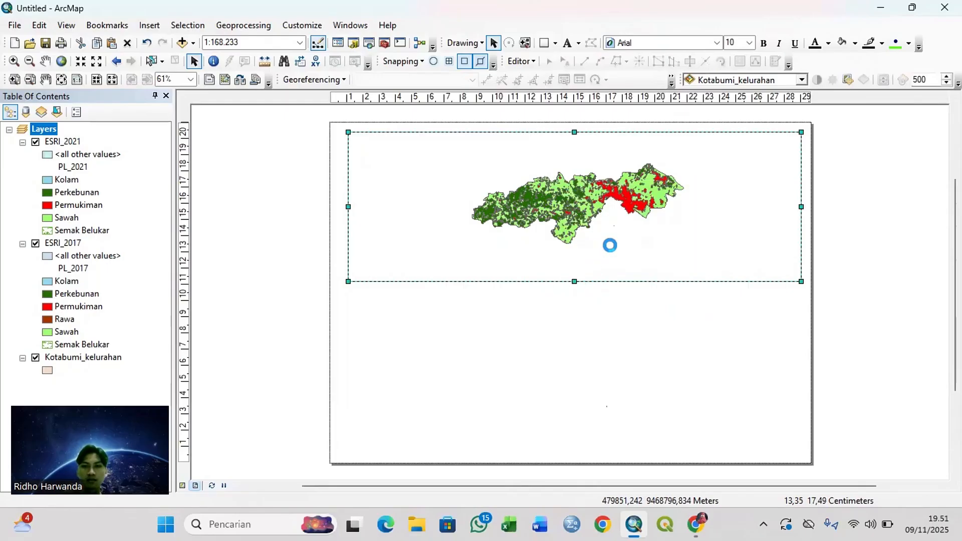
pyautogui.rightClick(565, 375)
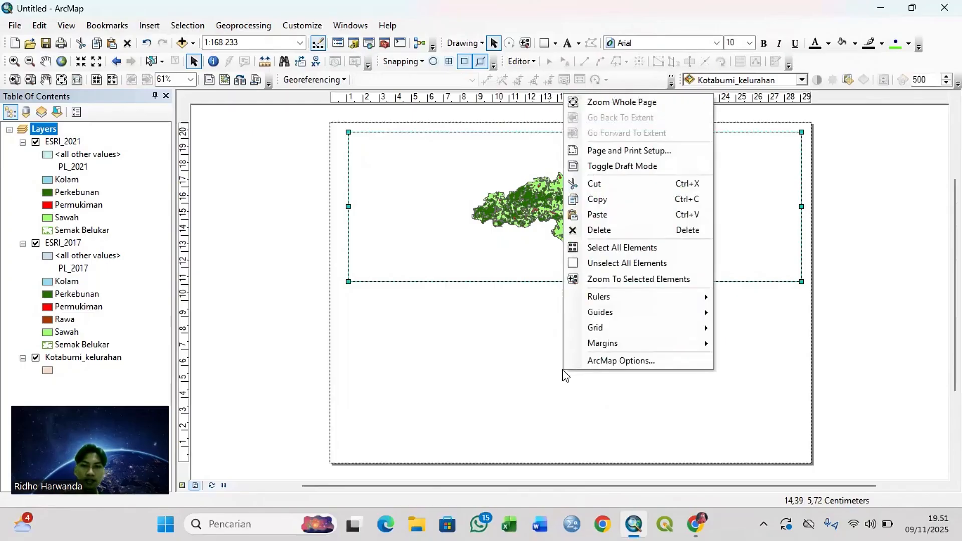
pyautogui.click(597, 215)
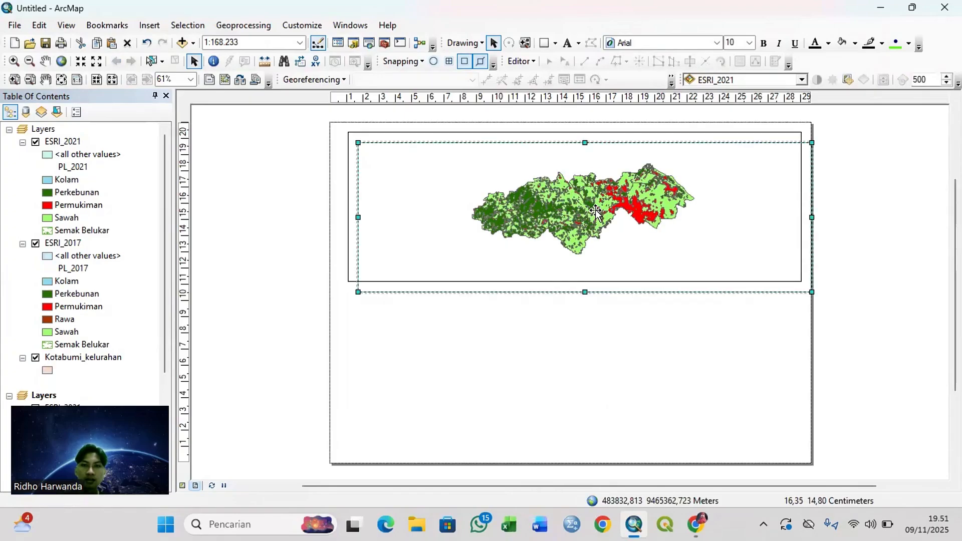
pyautogui.moveTo(595, 212); pyautogui.dragTo(584, 372)
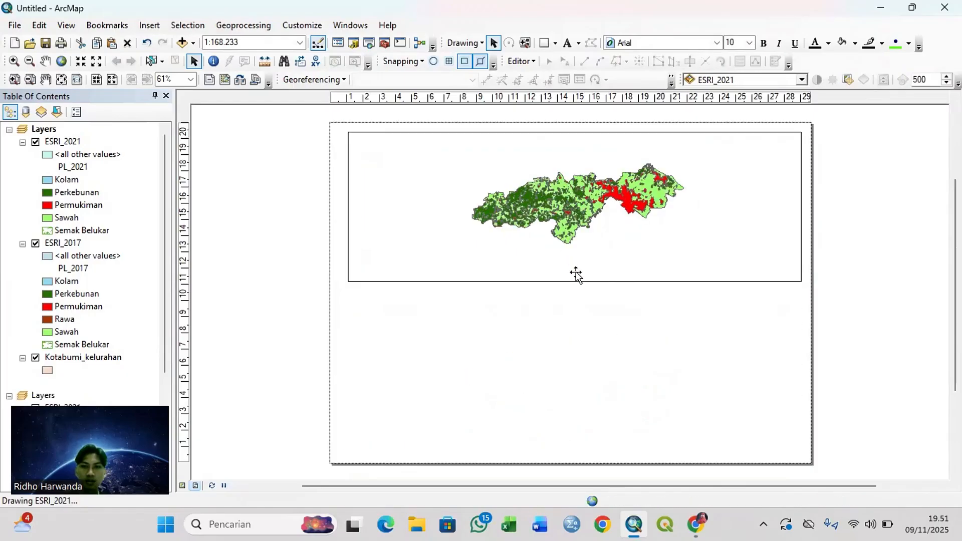
pyautogui.click(601, 330)
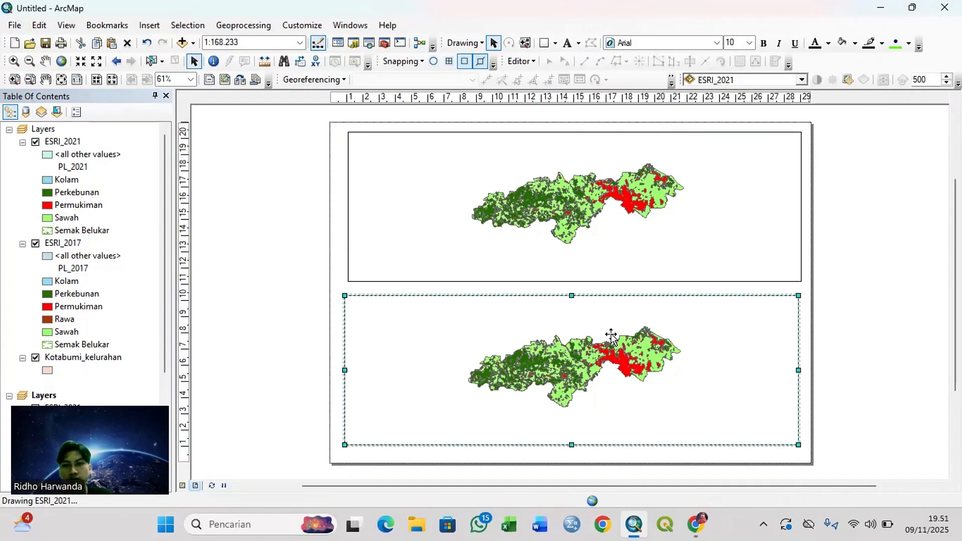
pyautogui.press('Delete')
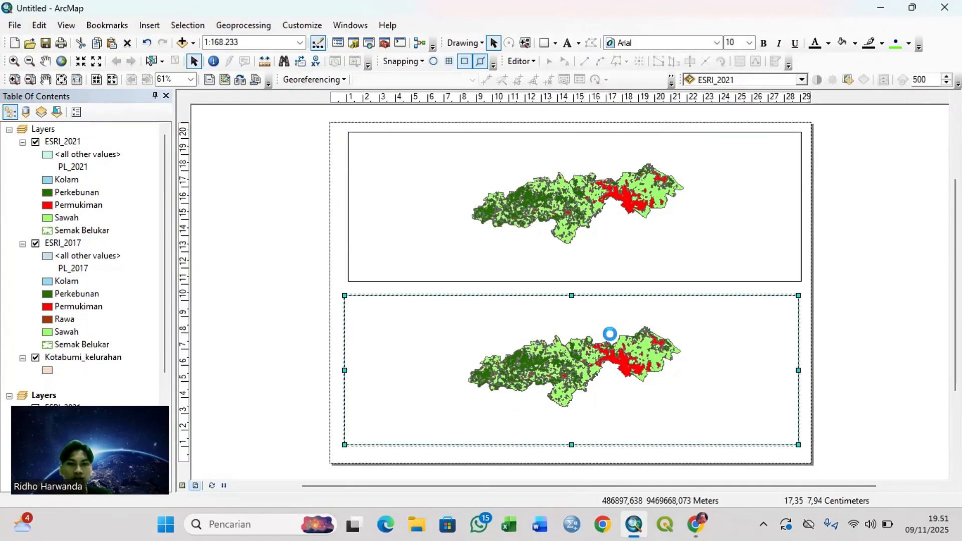
# Step: Resize the data frame to about 21 cm wide and 8.6 cm high, keeping its upper-left corner in place
pyautogui.click(601, 226)
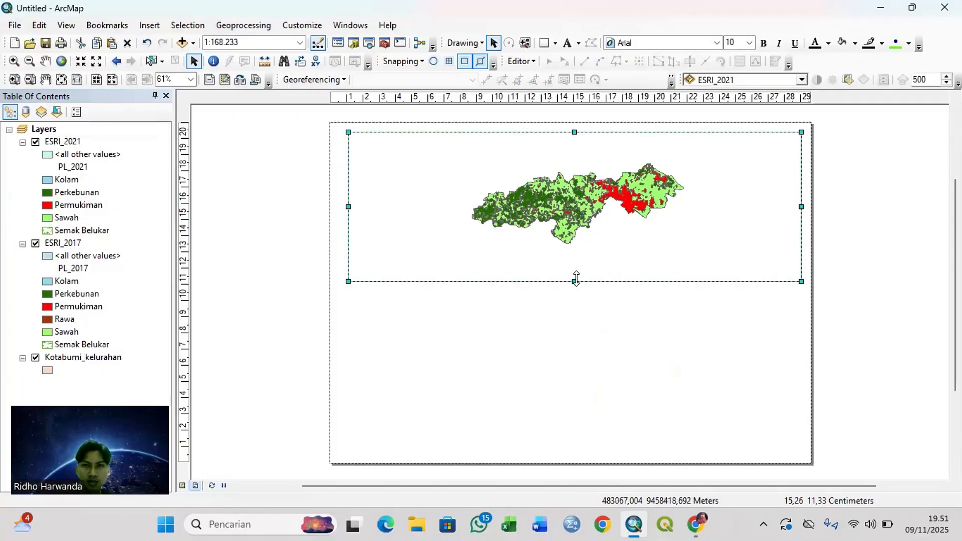
pyautogui.moveTo(576, 281); pyautogui.dragTo(575, 249)
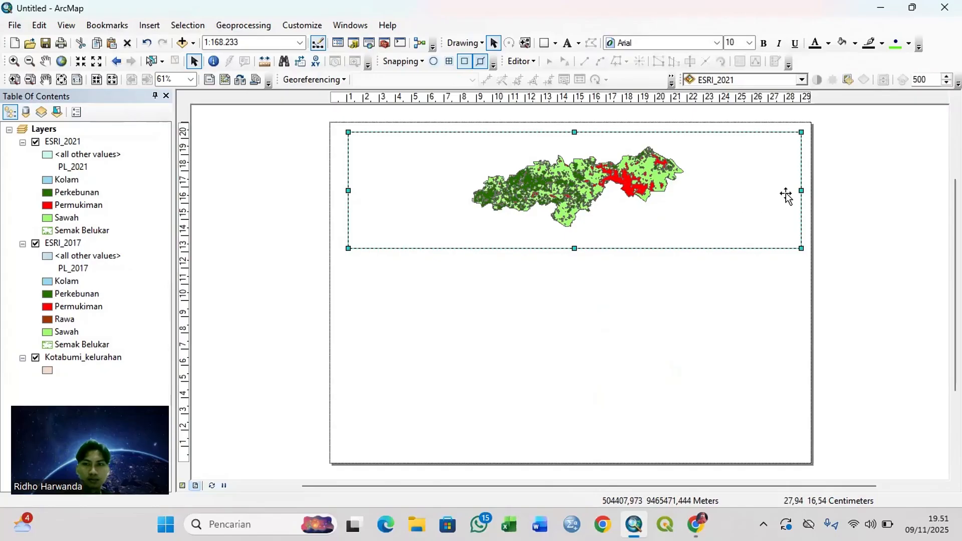
pyautogui.moveTo(802, 190); pyautogui.dragTo(697, 177)
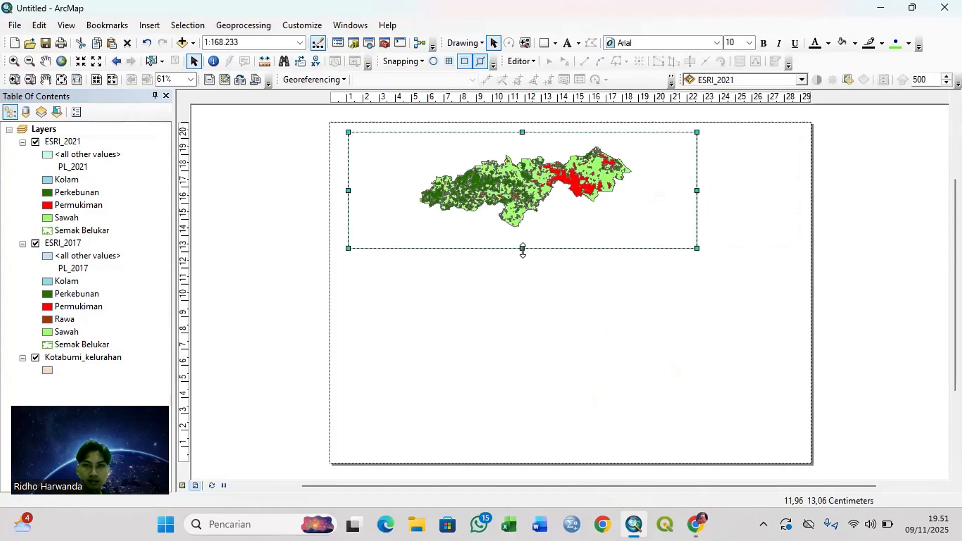
pyautogui.moveTo(522, 248); pyautogui.dragTo(524, 261)
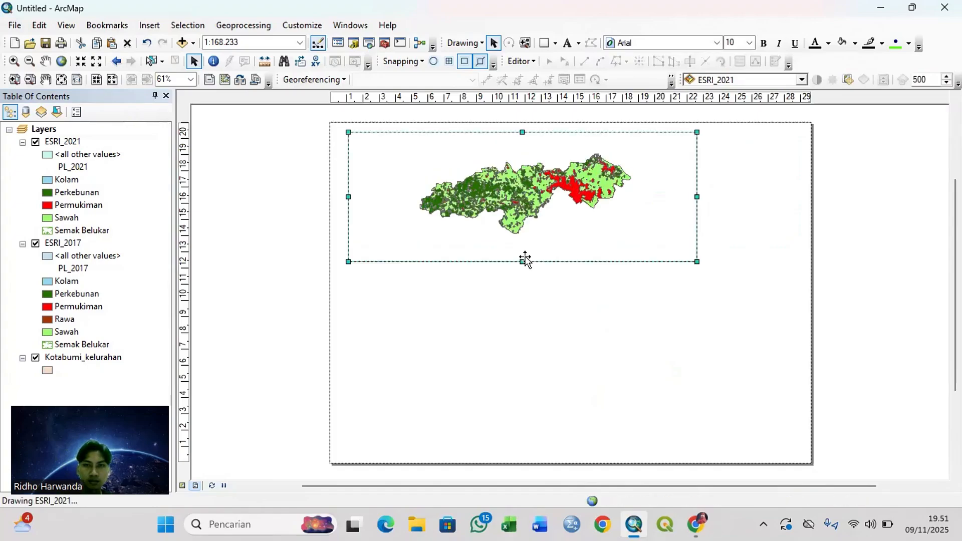
pyautogui.moveTo(525, 261); pyautogui.dragTo(524, 270)
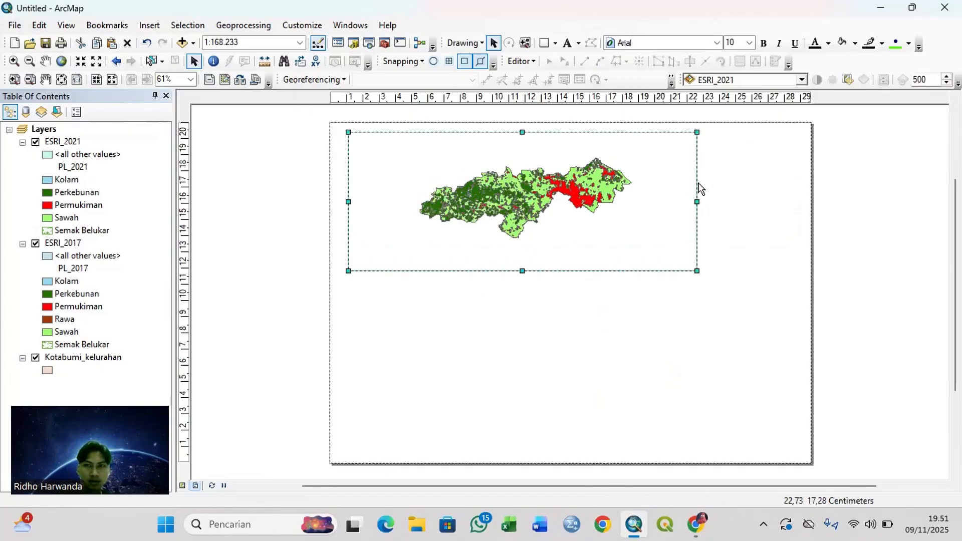
pyautogui.moveTo(697, 202); pyautogui.dragTo(690, 202)
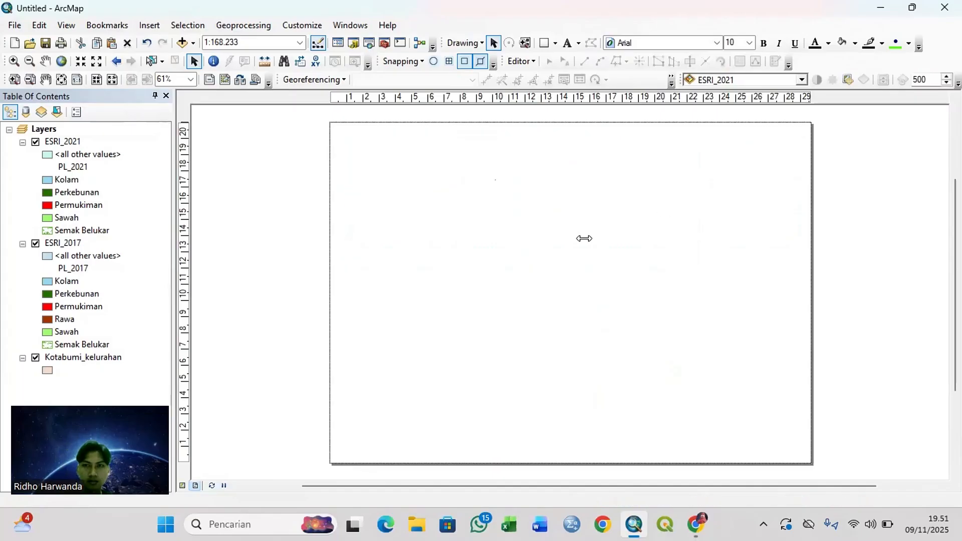
# Step: Duplicate the data frame and place the copy in the lower half of the page, left-aligned with the original
pyautogui.rightClick(566, 220)
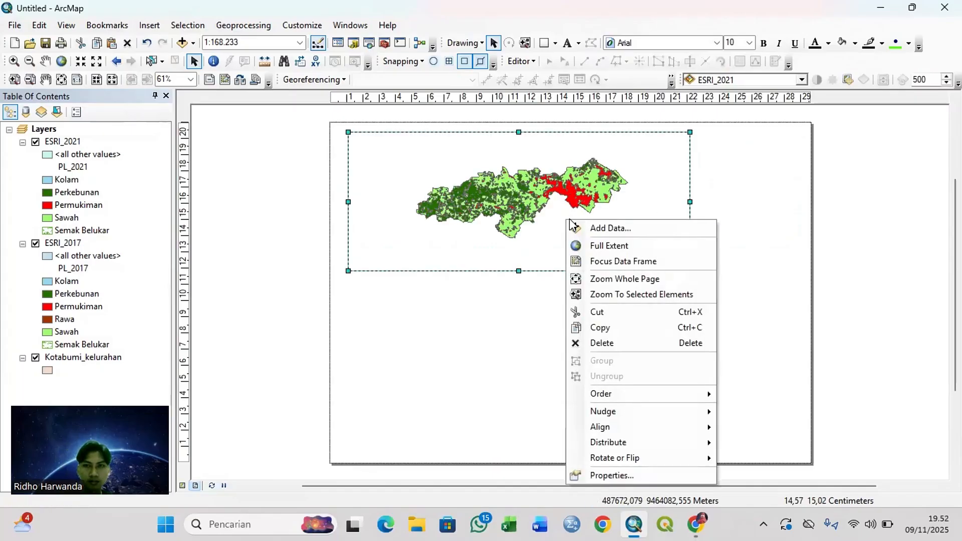
pyautogui.click(599, 328)
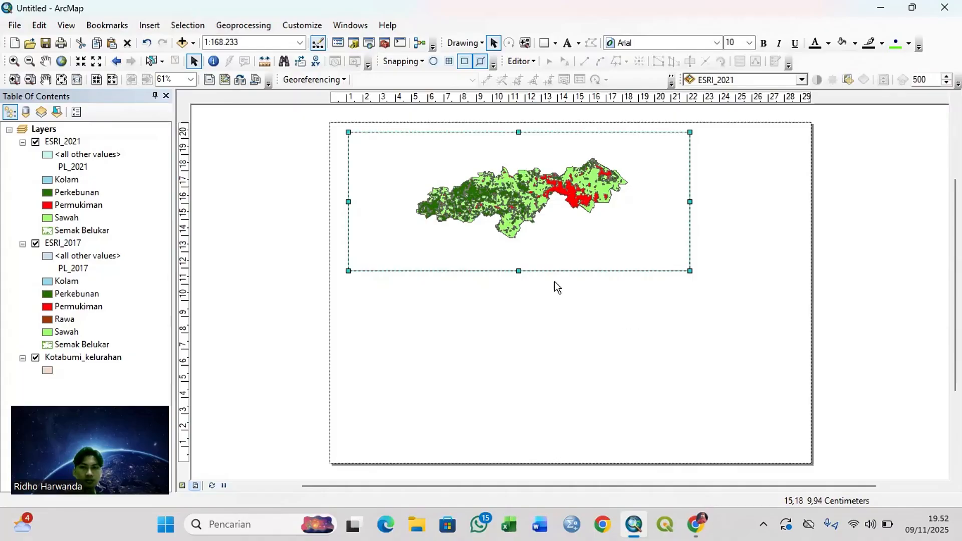
pyautogui.rightClick(519, 326)
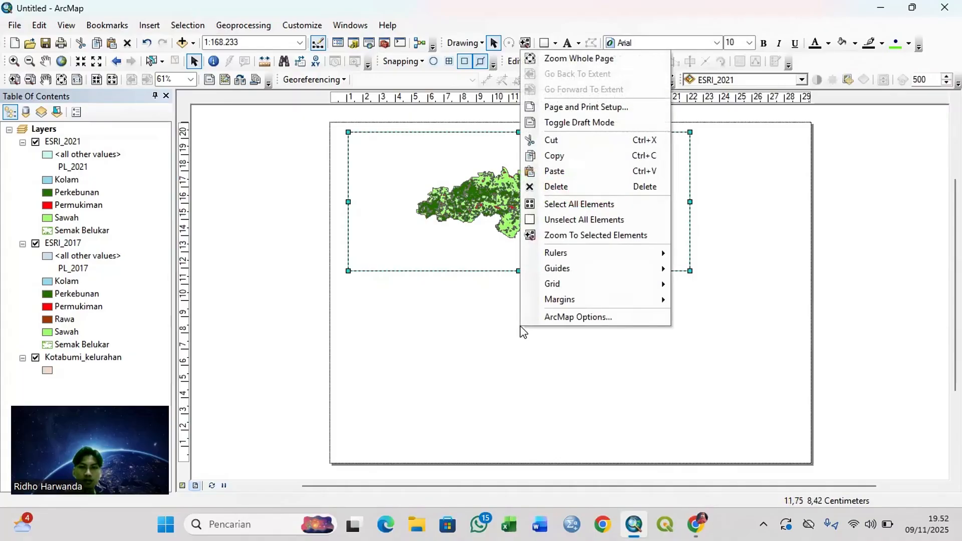
pyautogui.click(585, 187)
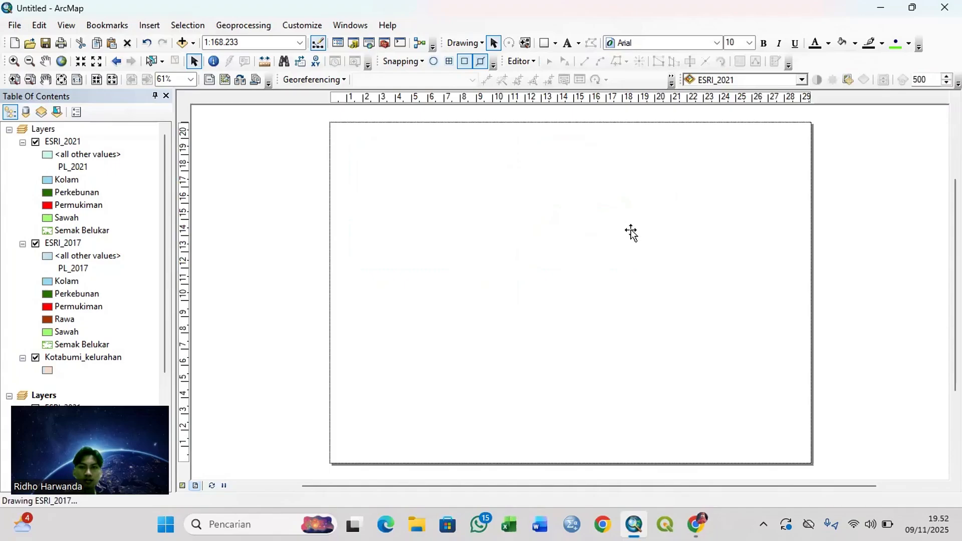
pyautogui.click(651, 232)
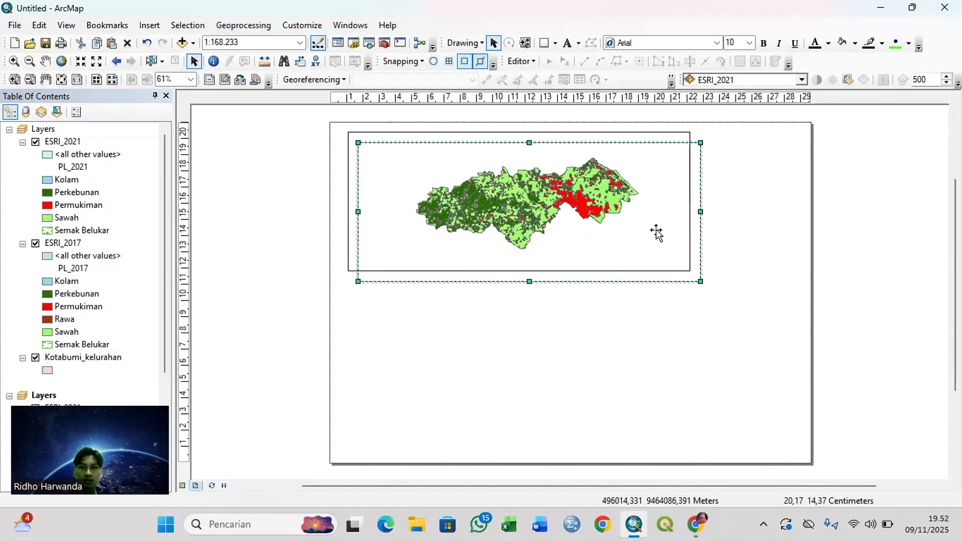
pyautogui.moveTo(625, 221)
pyautogui.mouseDown()
pyautogui.moveTo(601, 326)
pyautogui.moveTo(614, 379)
pyautogui.mouseUp()
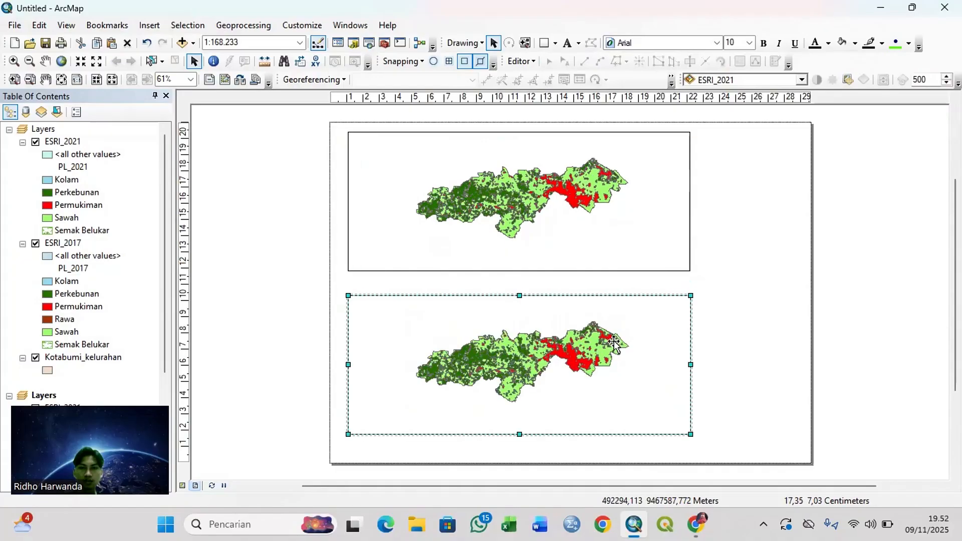
pyautogui.press('Delete')
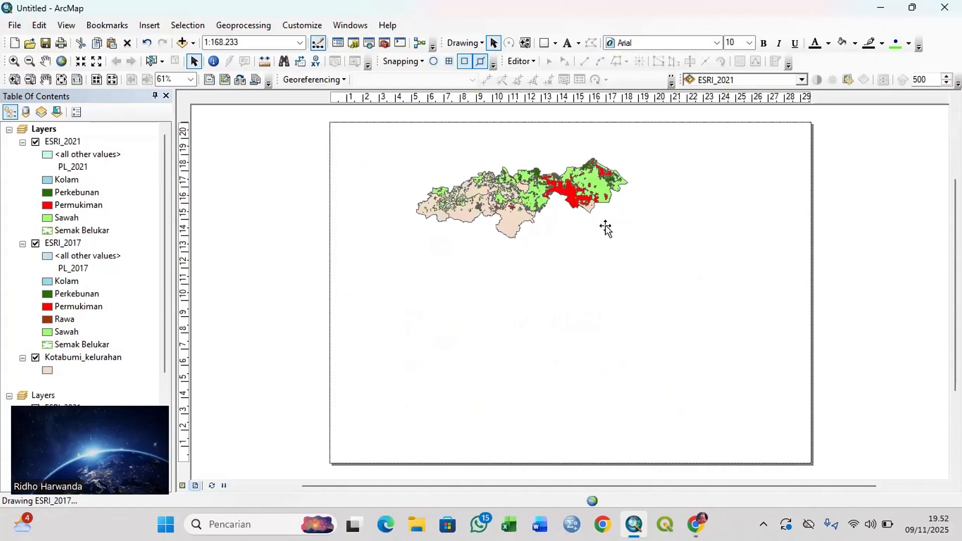
# Step: Move the upper data frame down about 1 cm so it sits just above the lower one, and deselect it
pyautogui.click(597, 215)
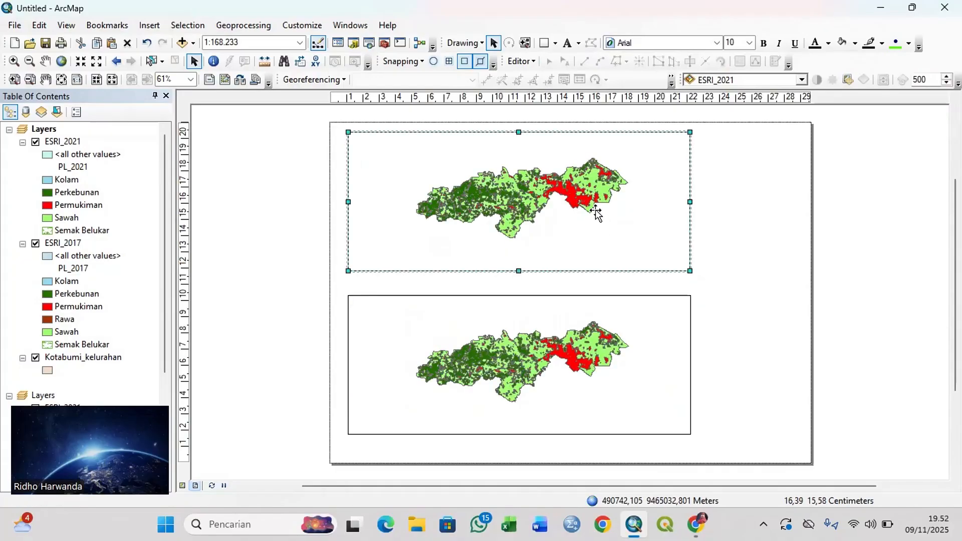
pyautogui.moveTo(597, 214); pyautogui.dragTo(597, 230)
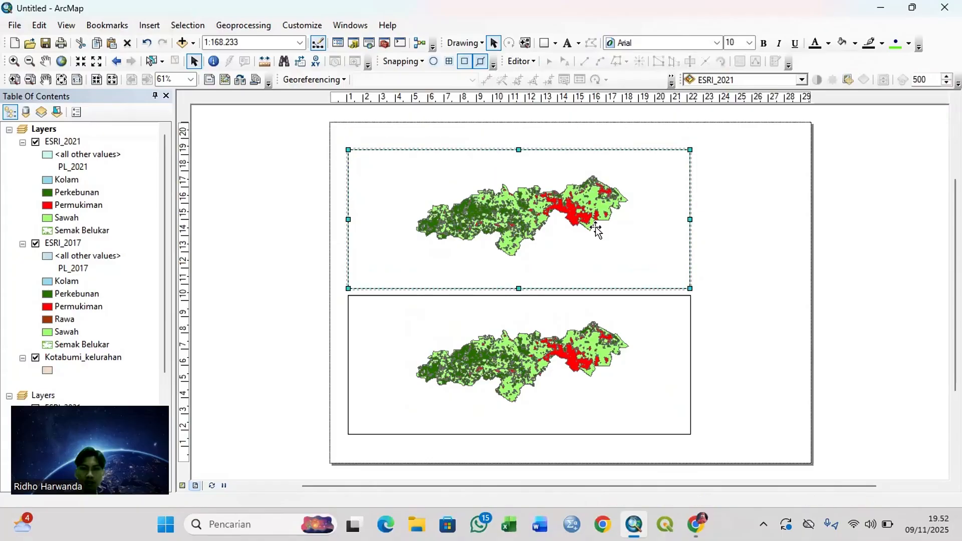
pyautogui.click(253, 275)
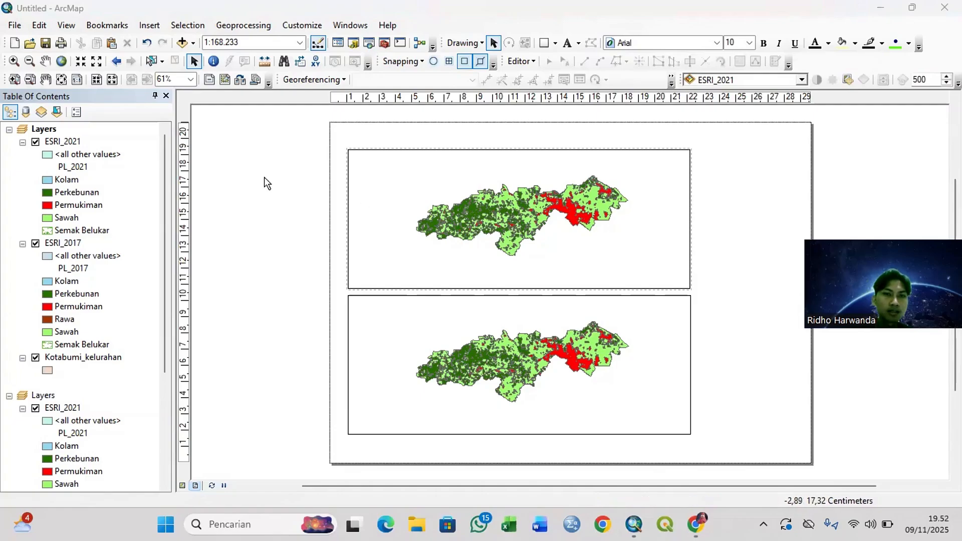
# Step: Remove ESRI_2021 from the upper data frame and ESRI_2017 from the lower data frame
pyautogui.click(35, 142)
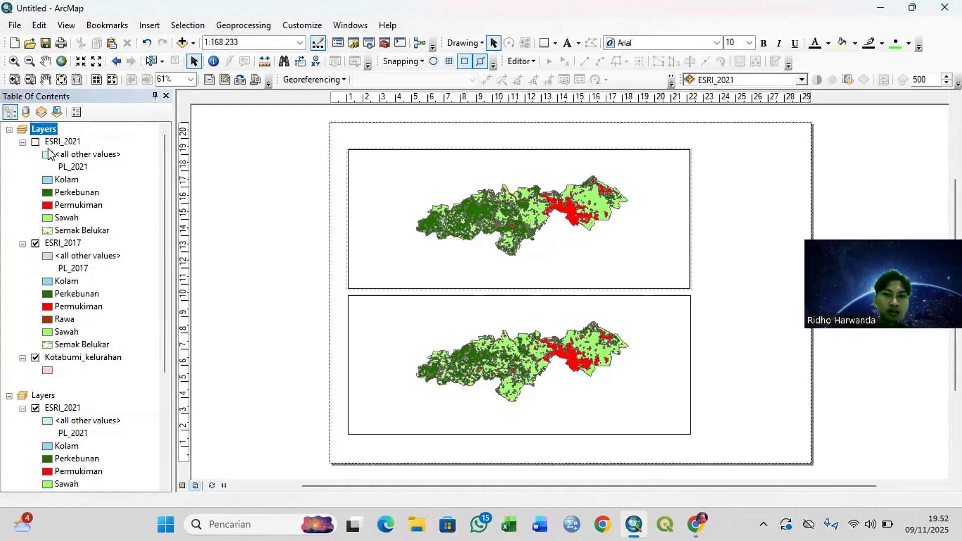
pyautogui.rightClick(64, 145)
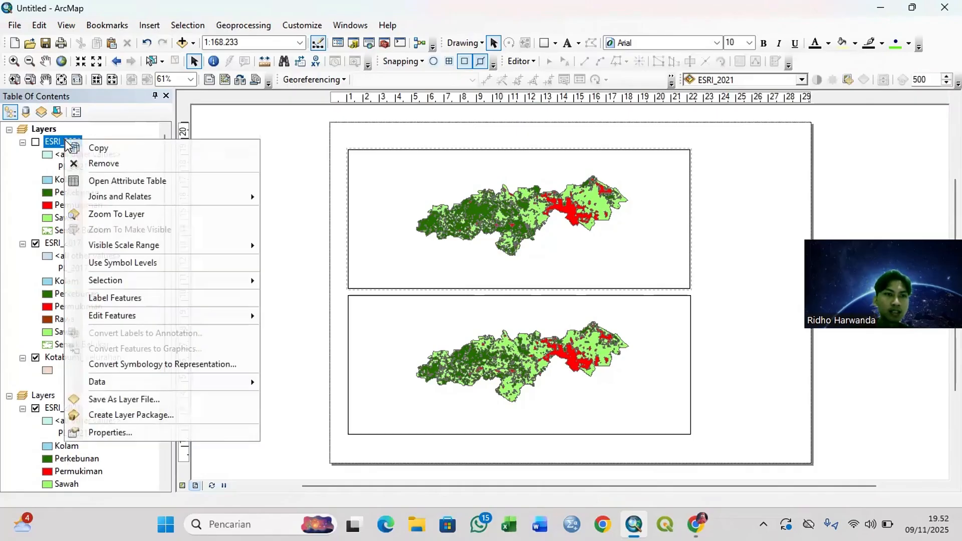
pyautogui.click(100, 161)
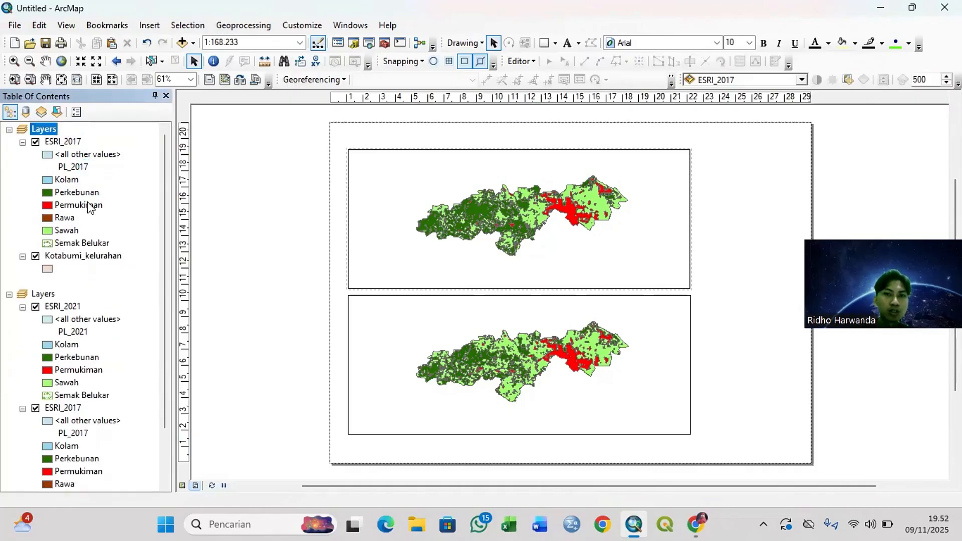
pyautogui.scroll(-3, 114, 369)
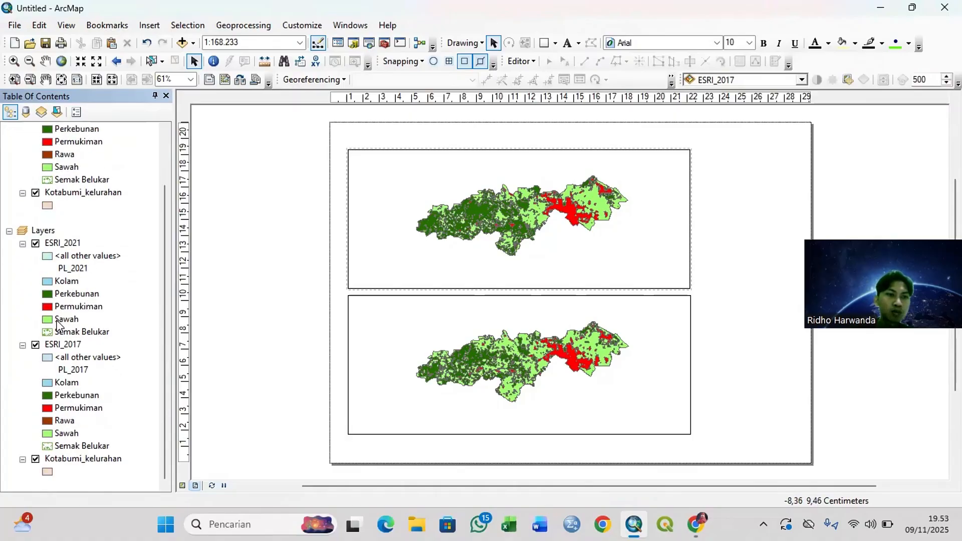
pyautogui.rightClick(57, 346)
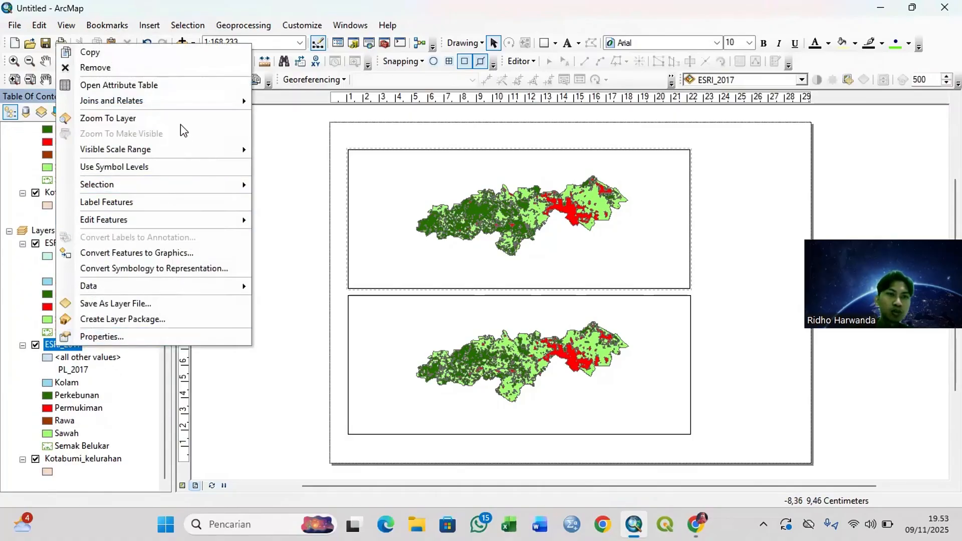
pyautogui.click(164, 73)
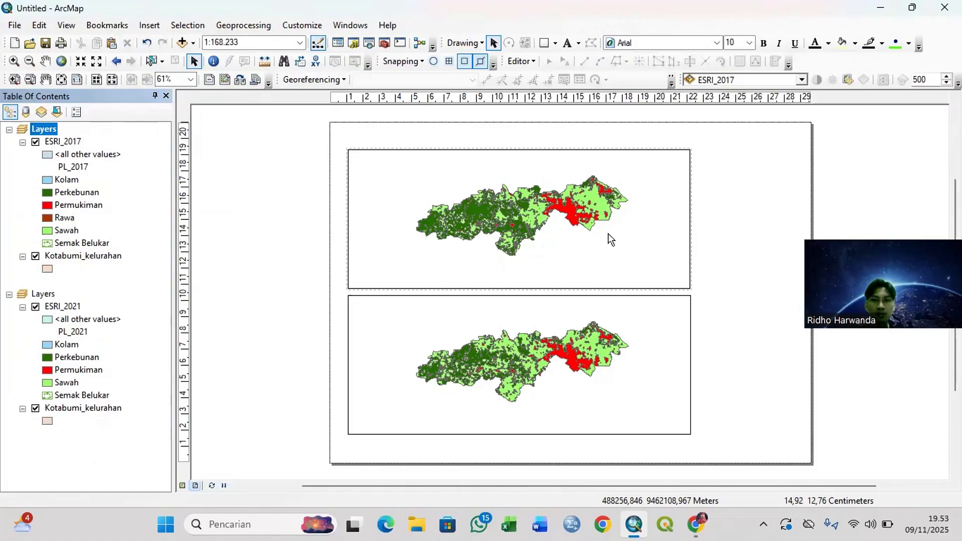
# Step: Zoom the upper data frame to the ESRI_2017 layer and the lower data frame to the ESRI_2021 layer
pyautogui.rightClick(56, 142)
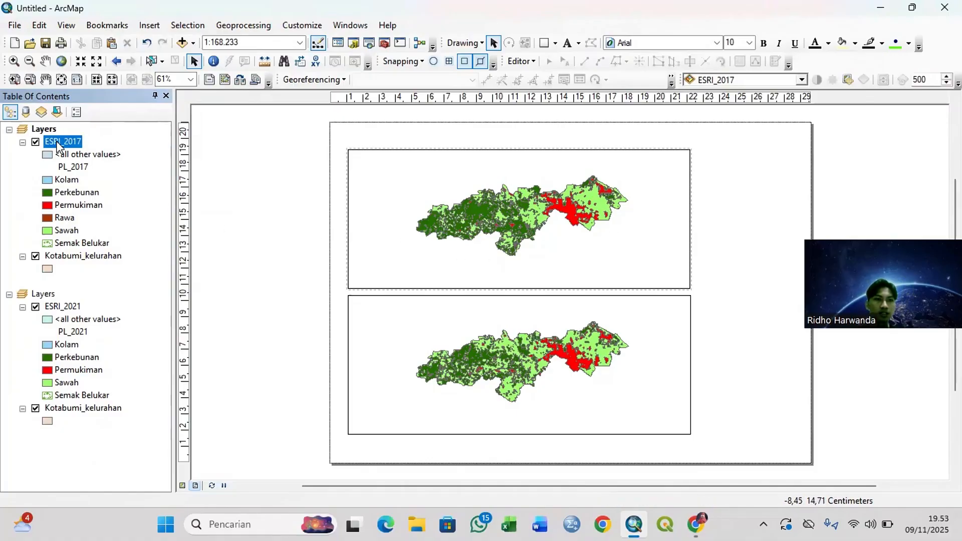
pyautogui.click(125, 217)
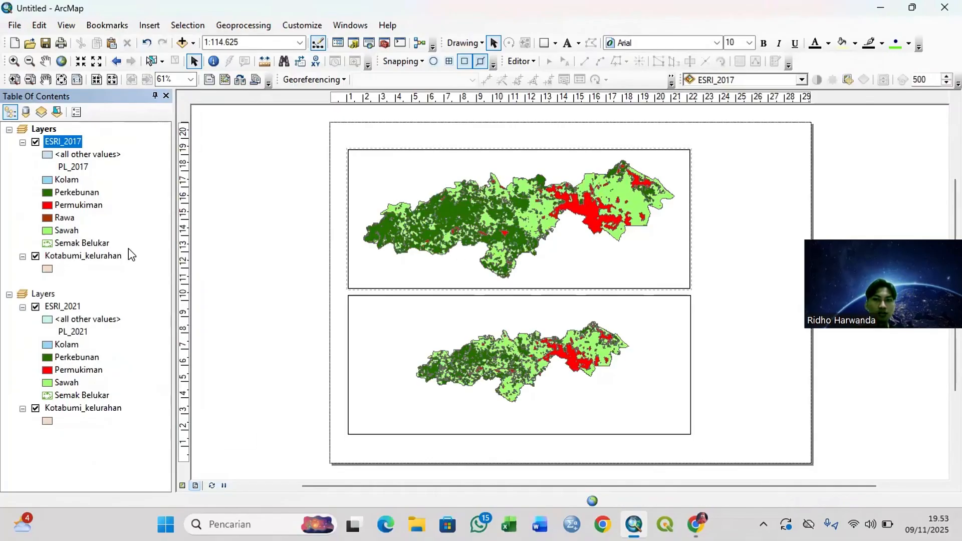
pyautogui.rightClick(57, 310)
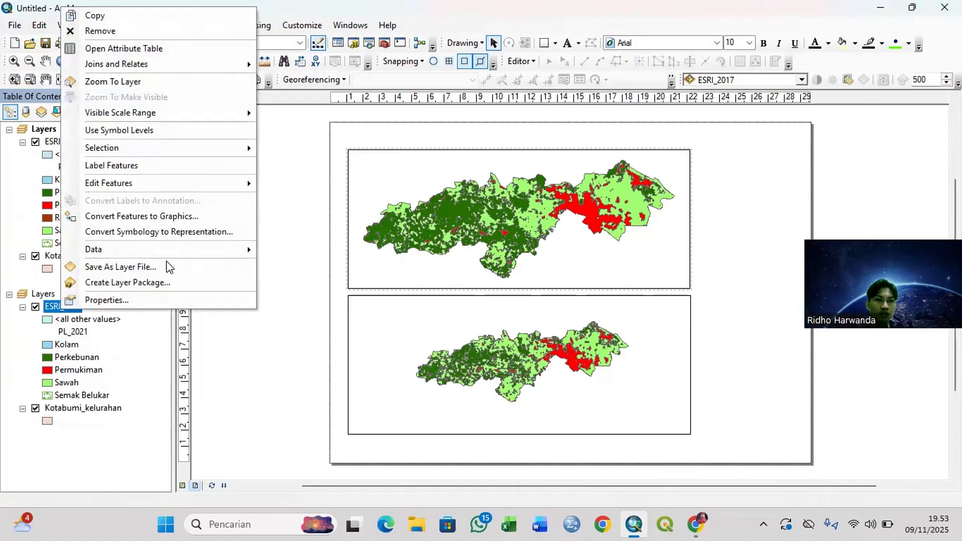
pyautogui.moveTo(164, 152)
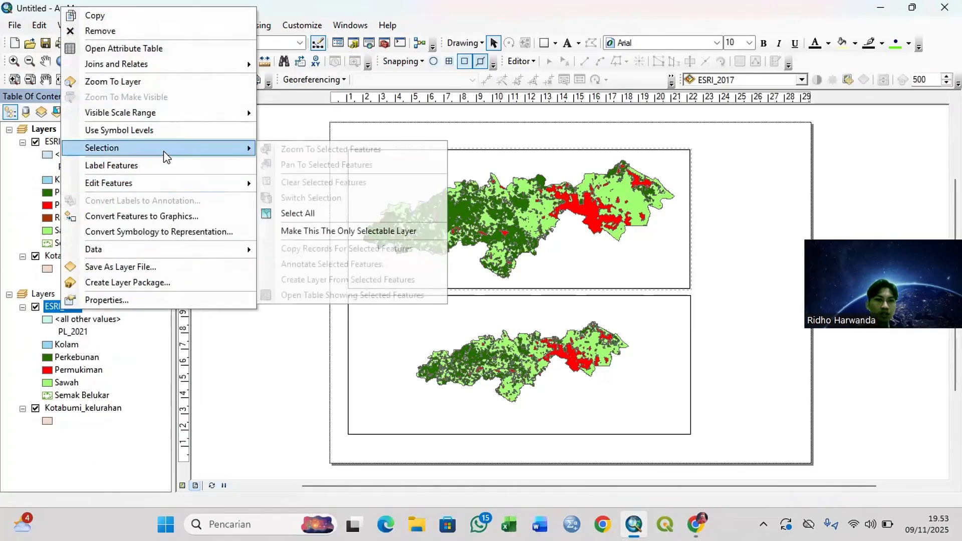
pyautogui.click(181, 83)
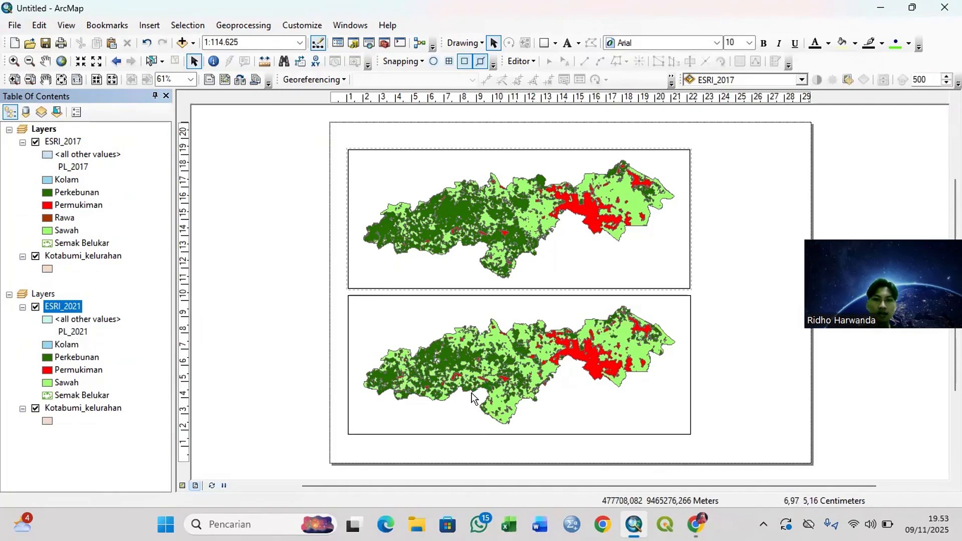
# Step: Move Kotabumi_kelurahan above the land use layer in both data frames
pyautogui.rightClick(68, 417)
pyautogui.click(75, 405)
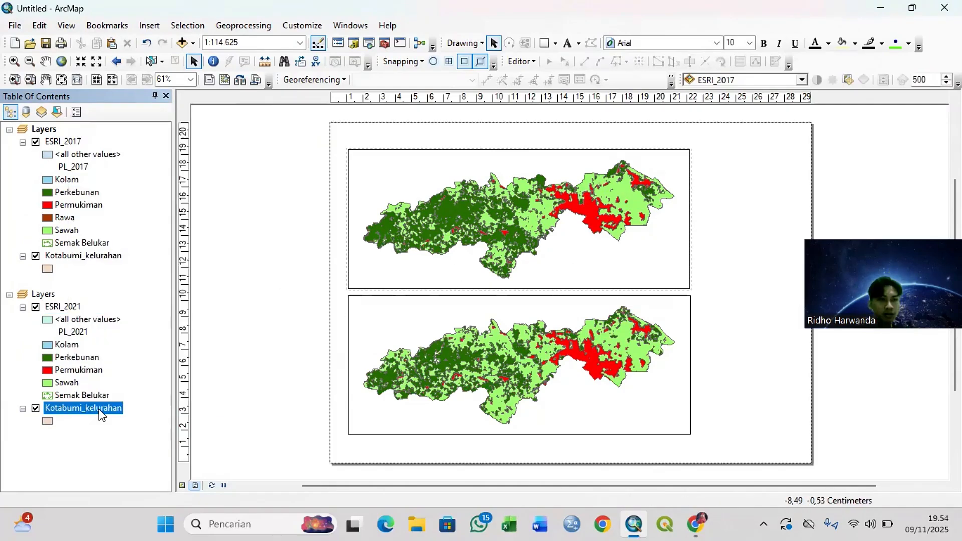
pyautogui.moveTo(125, 344); pyautogui.dragTo(87, 301)
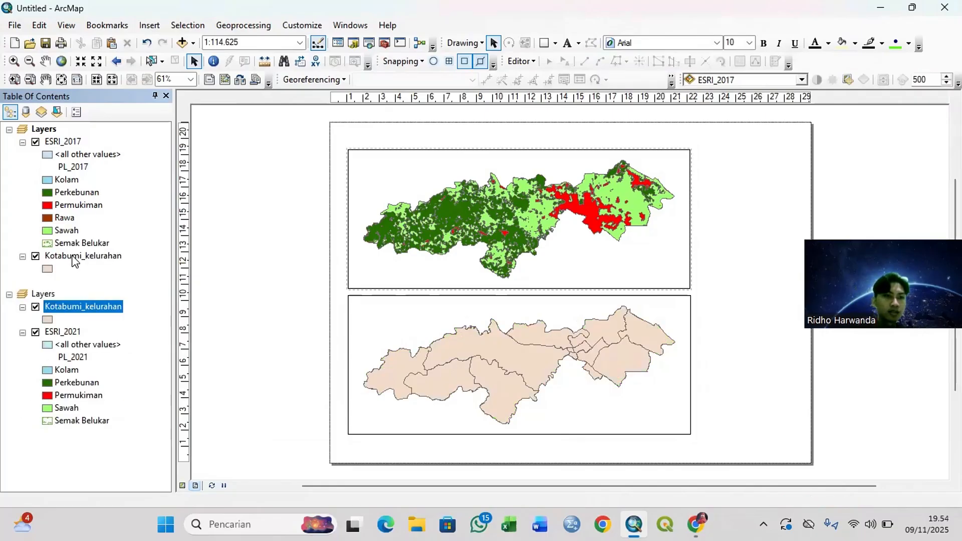
pyautogui.moveTo(74, 259); pyautogui.dragTo(94, 135)
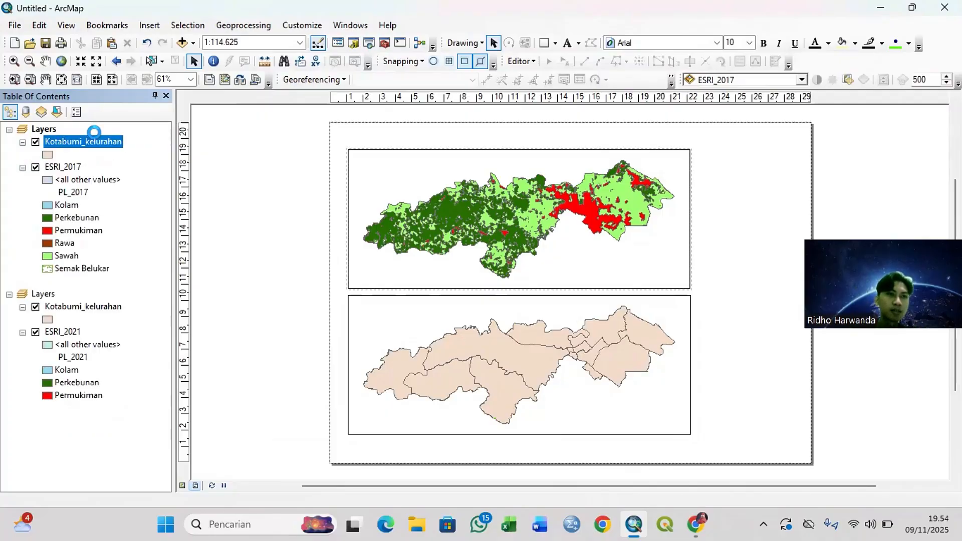
# Step: Symbolize Kotabumi_kelurahan in the 2017 data frame with no fill color and a black outline of width 1
pyautogui.click(48, 155)
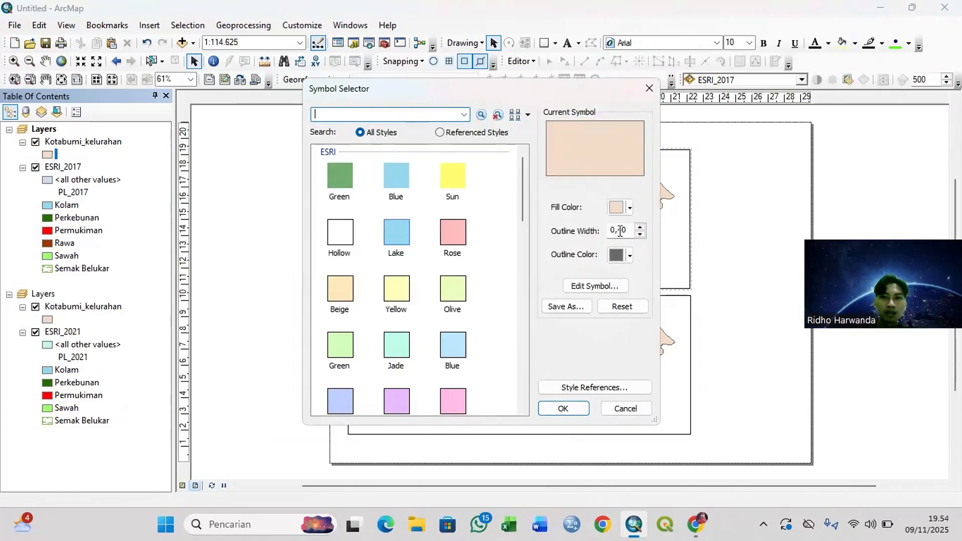
pyautogui.click(618, 208)
pyautogui.click(683, 226)
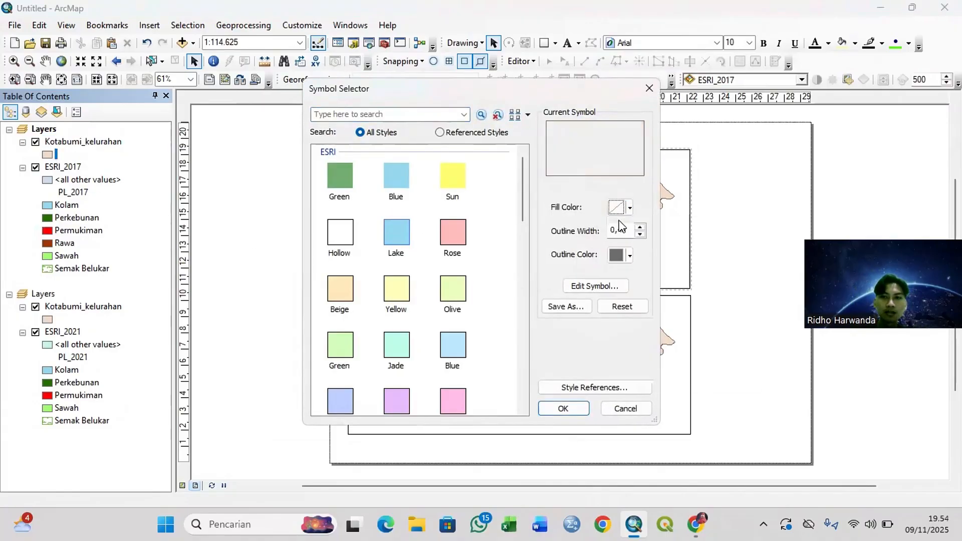
pyautogui.click(640, 227)
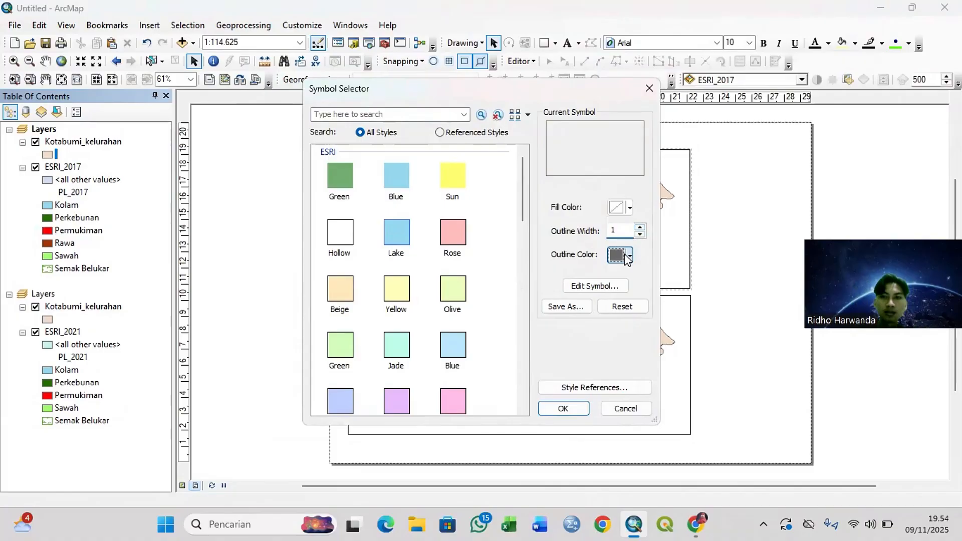
pyautogui.click(619, 255)
pyautogui.click(615, 405)
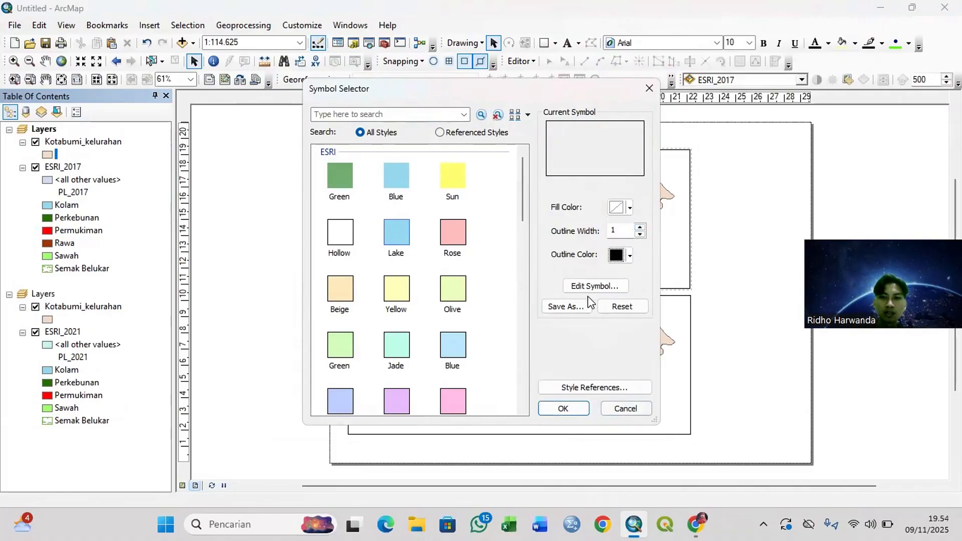
pyautogui.click(563, 408)
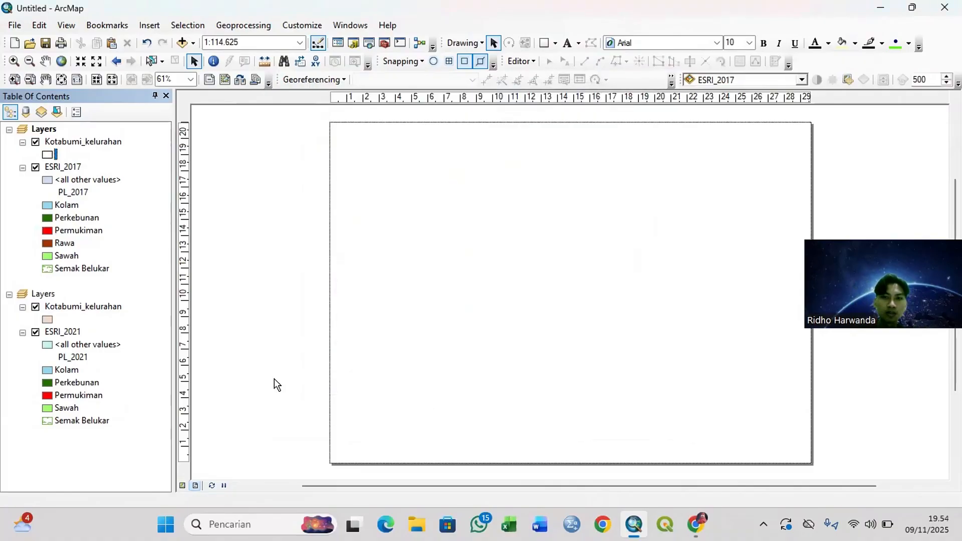
# Step: Give Kotabumi_kelurahan in the 2021 data frame no fill color and a black outline of width 1
pyautogui.click(48, 320)
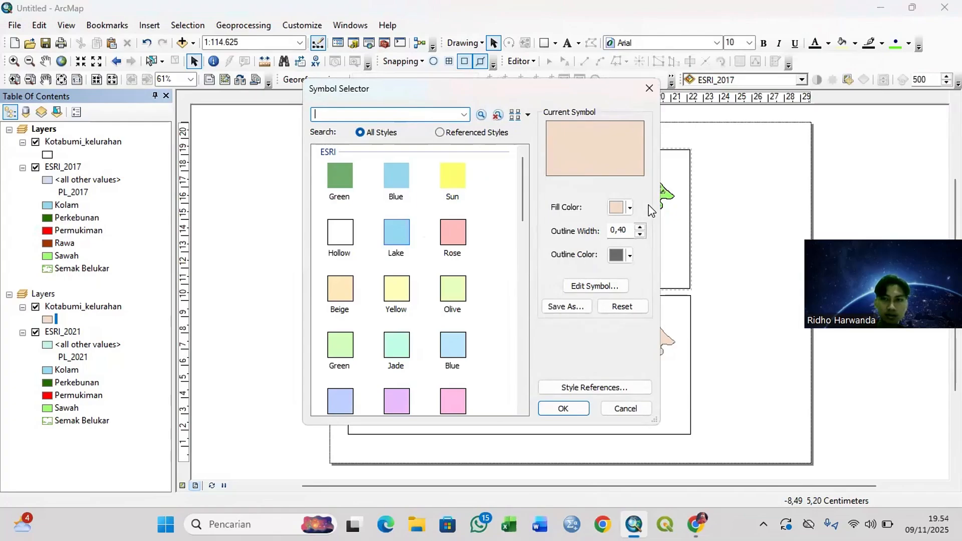
pyautogui.click(624, 207)
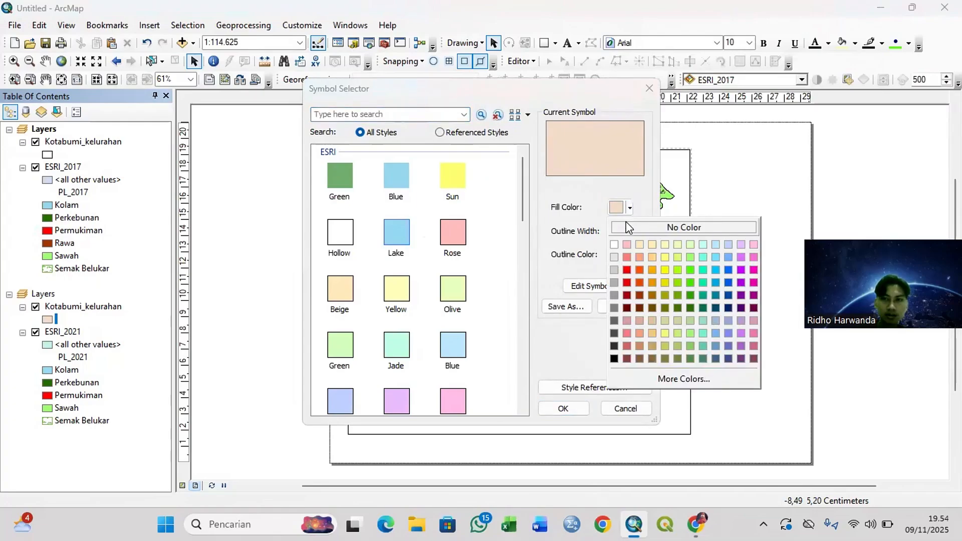
pyautogui.click(632, 230)
pyautogui.click(626, 256)
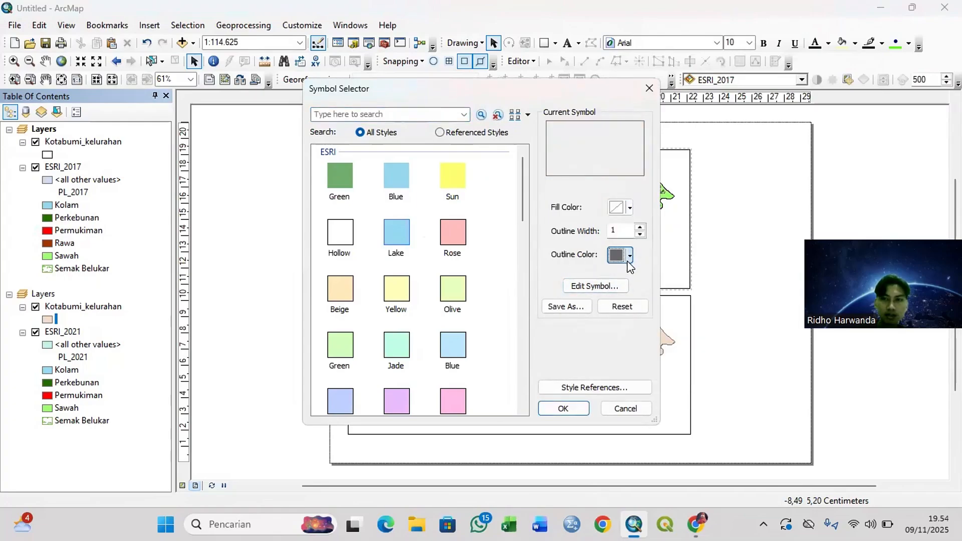
pyautogui.click(614, 406)
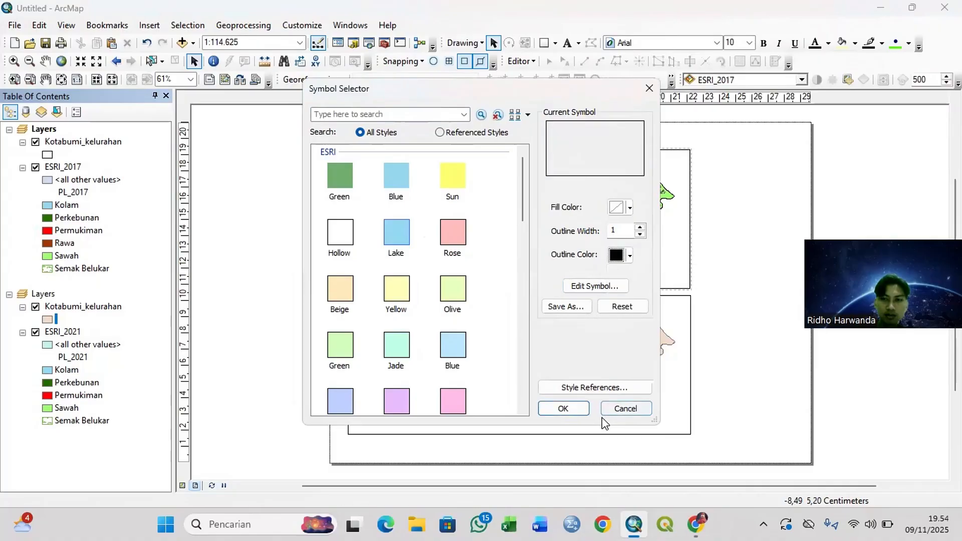
pyautogui.click(571, 410)
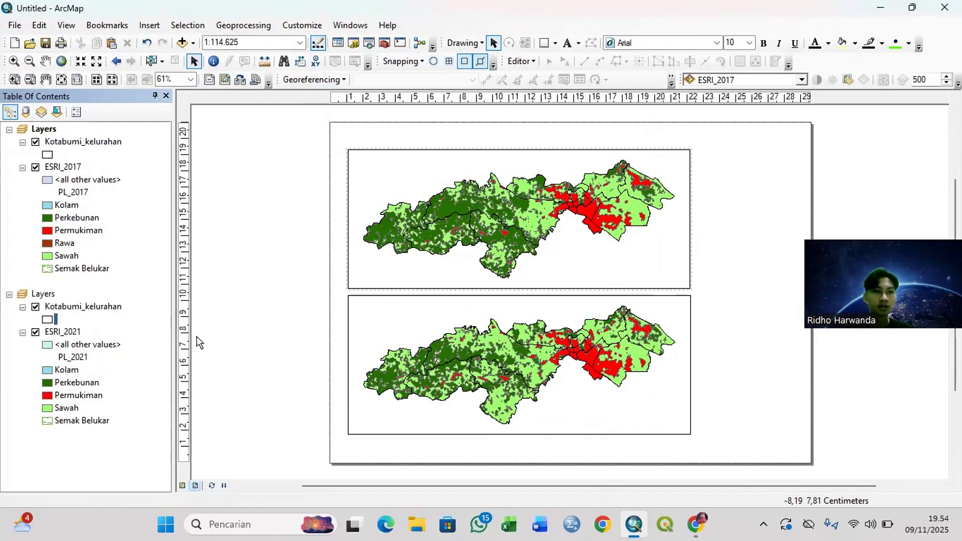
# Step: Label the Kotabumi_kelurahan features in the 2021 data frame using the WADMKD field
pyautogui.rightClick(74, 306)
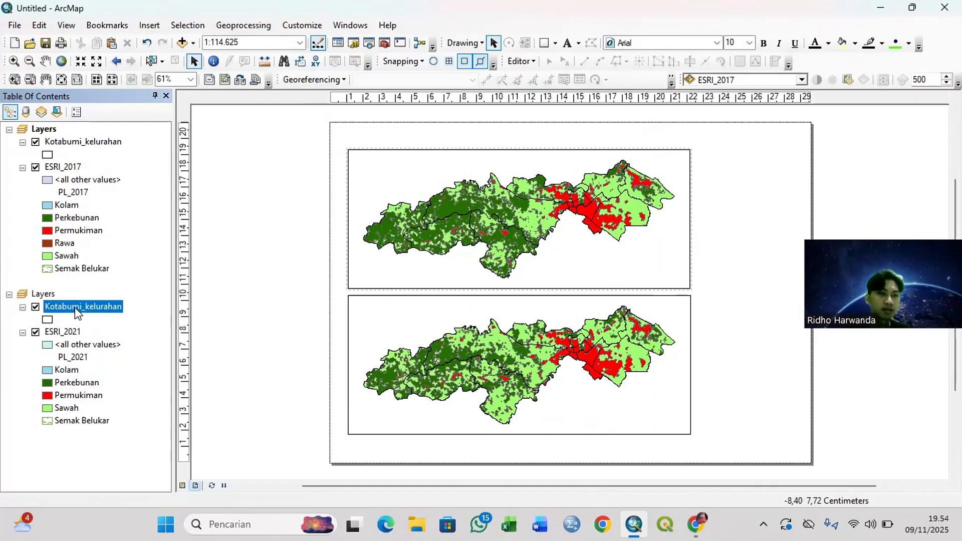
pyautogui.click(119, 298)
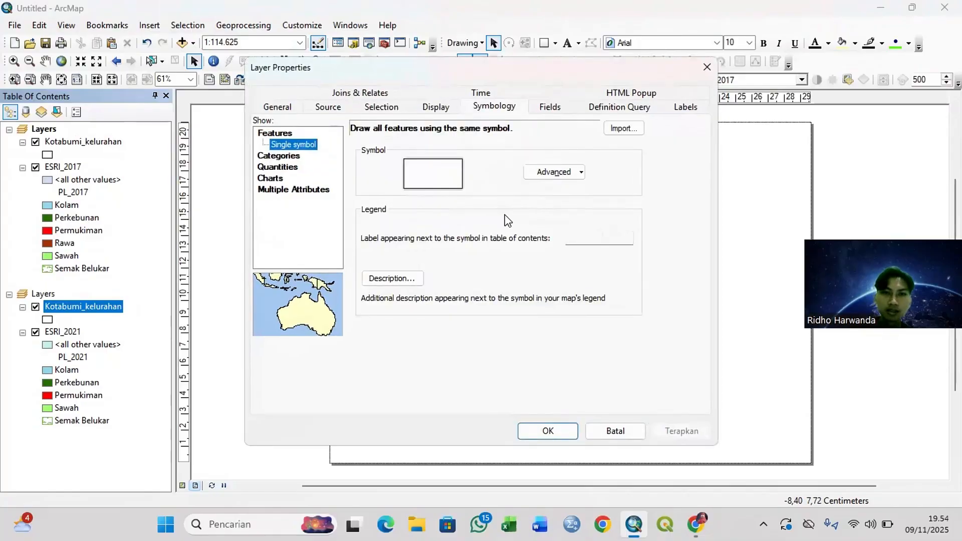
pyautogui.click(686, 103)
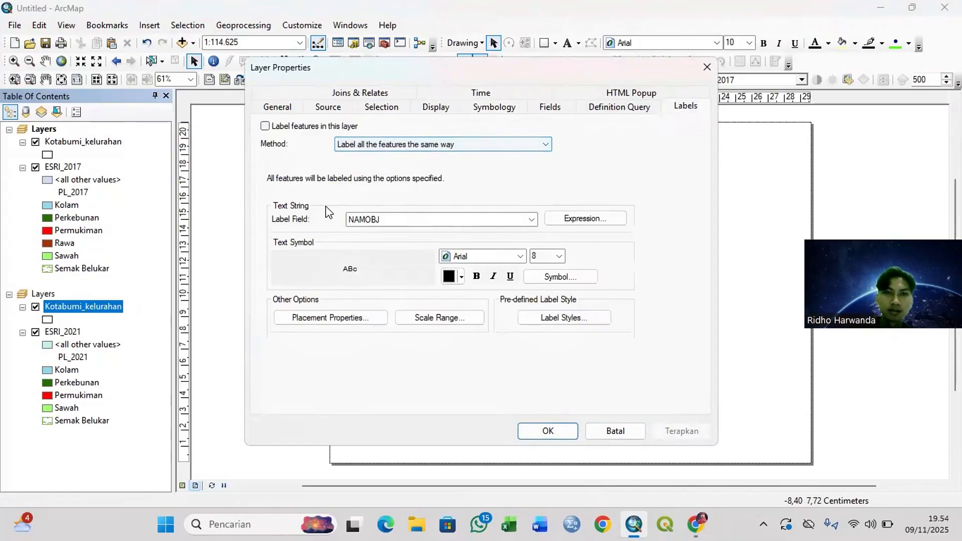
pyautogui.click(265, 127)
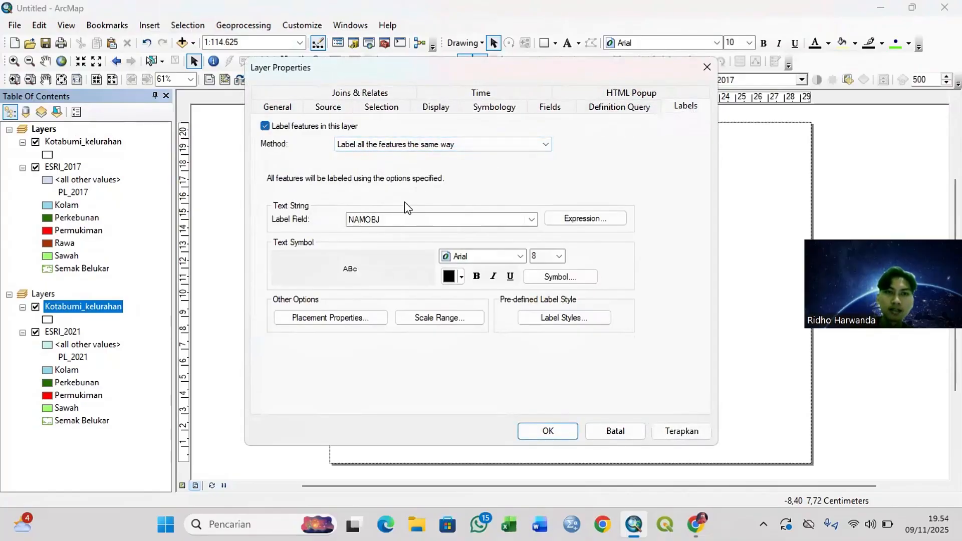
pyautogui.click(423, 219)
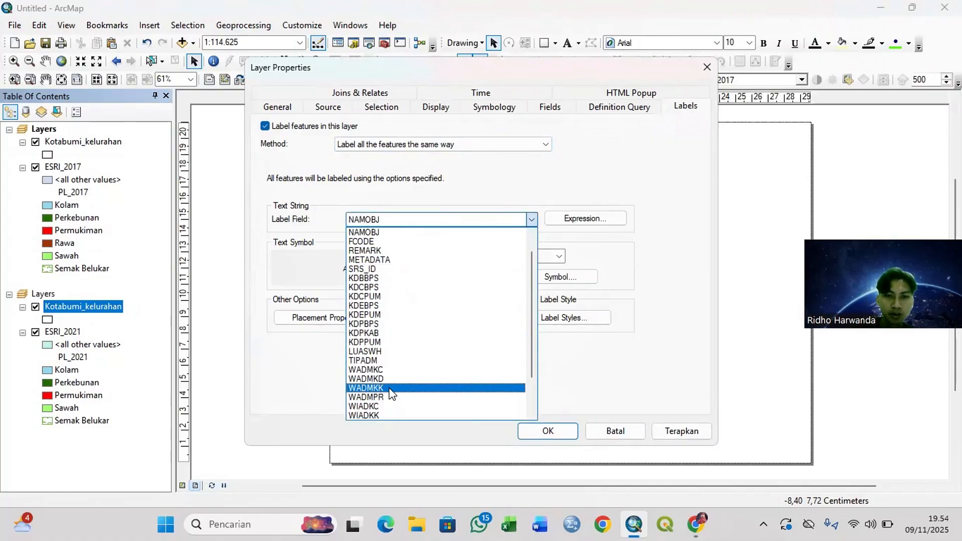
pyautogui.click(390, 379)
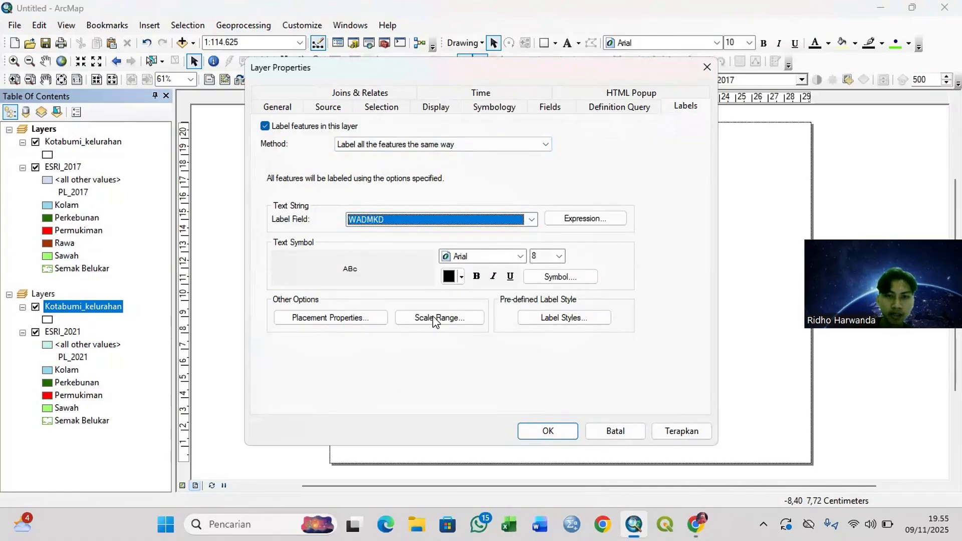
pyautogui.click(547, 440)
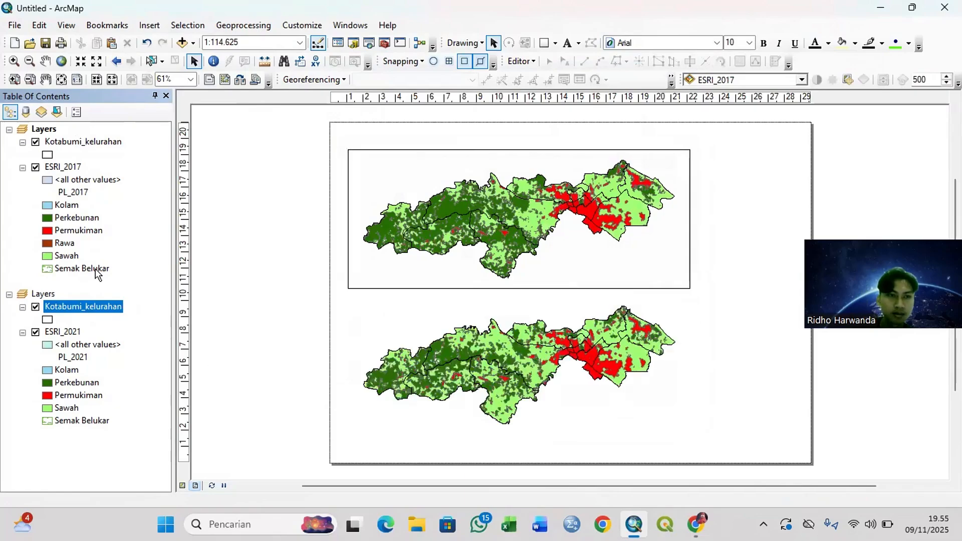
# Step: Turn on labels for Kotabumi_kelurahan in the 2017 data frame with WADMKD as the label field
pyautogui.doubleClick(65, 137)
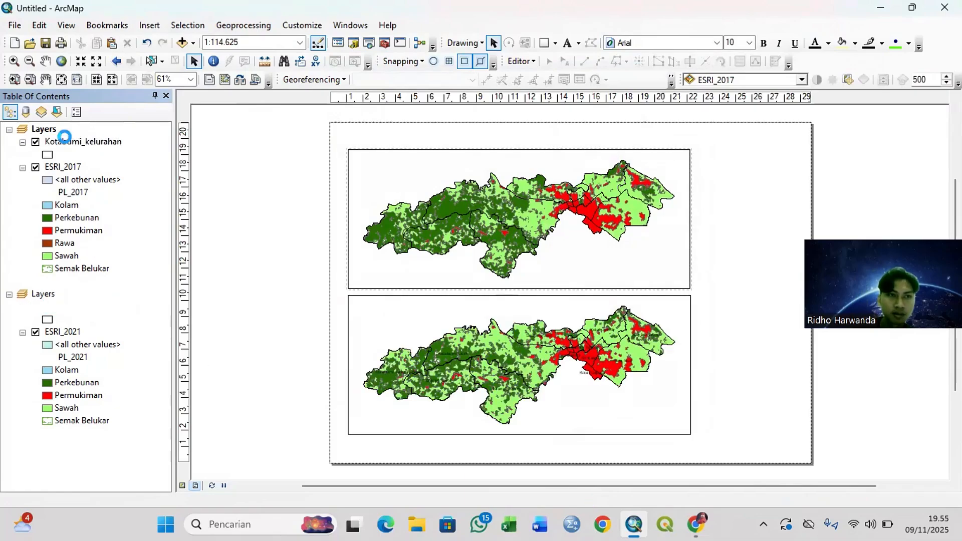
pyautogui.rightClick(65, 137)
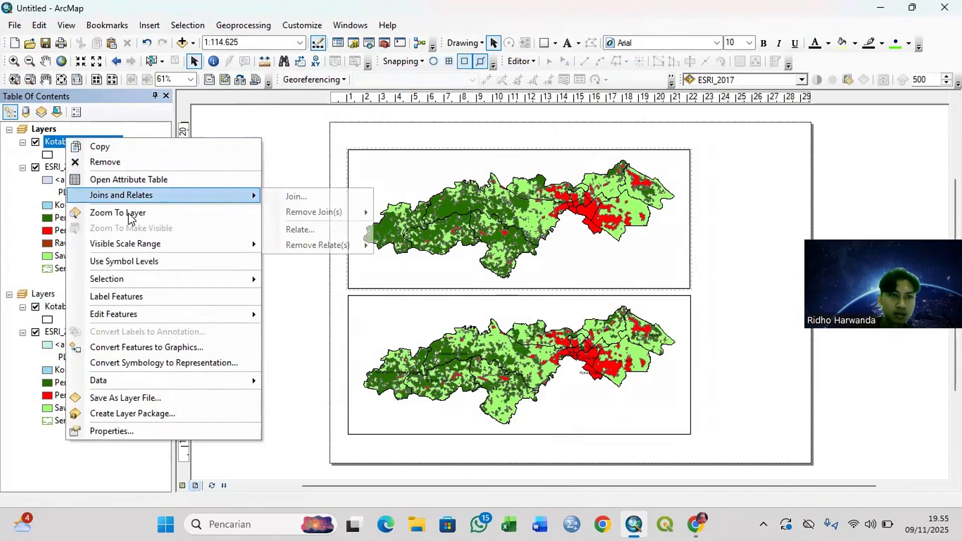
pyautogui.click(137, 433)
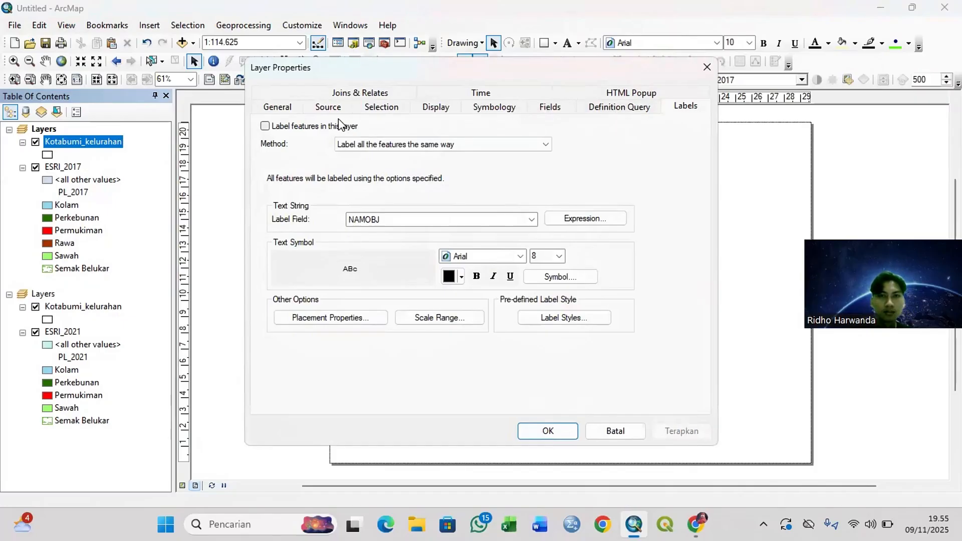
pyautogui.click(264, 125)
pyautogui.click(371, 218)
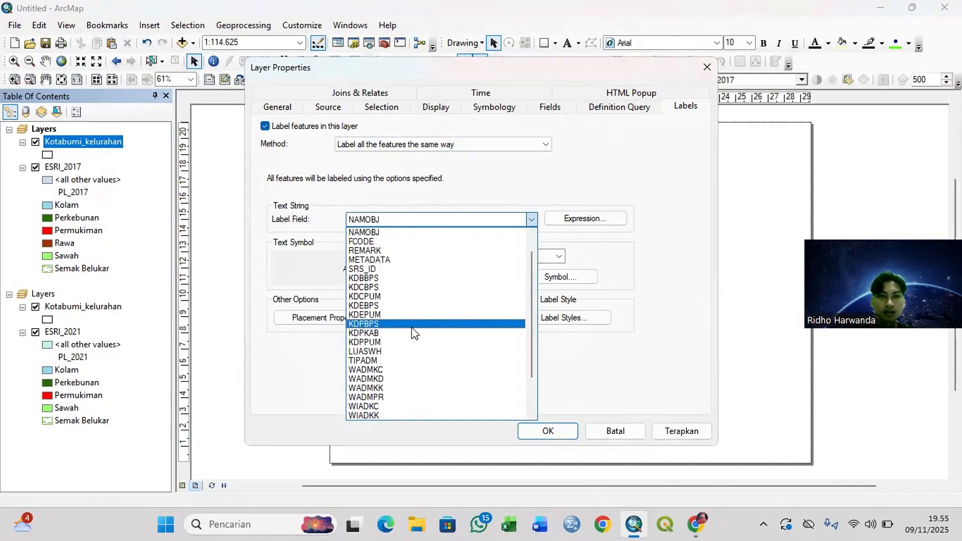
pyautogui.click(384, 379)
pyautogui.click(555, 428)
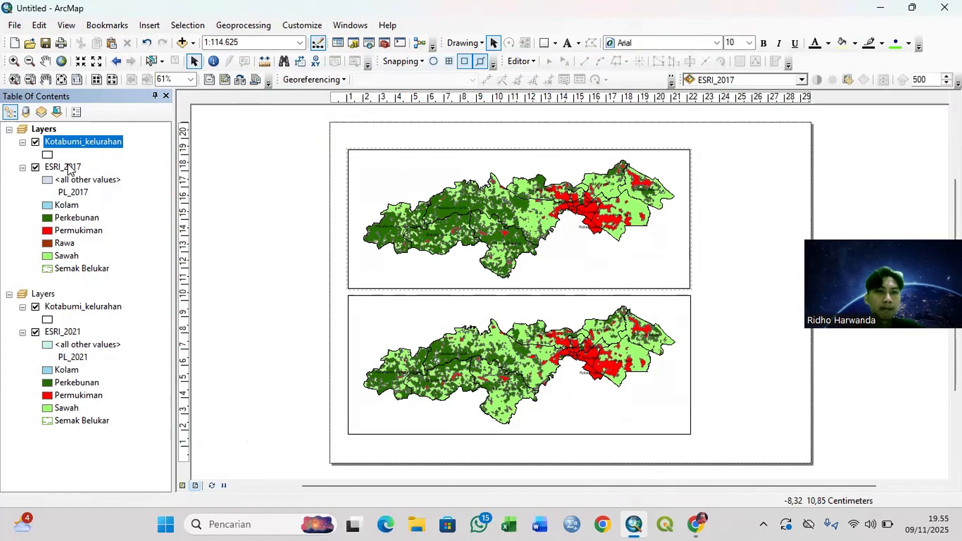
# Step: Add a graticule with labels to the 2017 data frame, keeping the default 30-second intervals, division ticks and simple border
pyautogui.click(537, 238)
pyautogui.rightClick(537, 238)
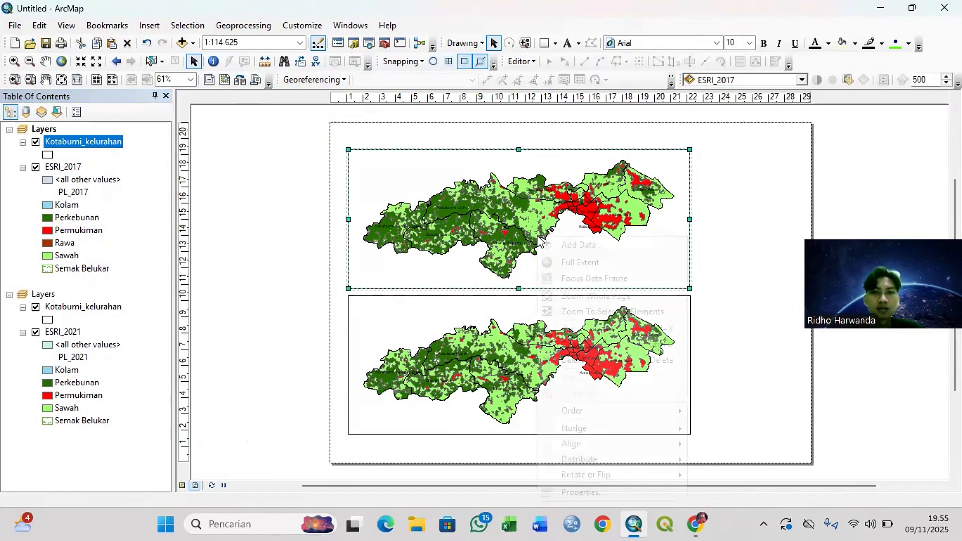
pyautogui.click(581, 493)
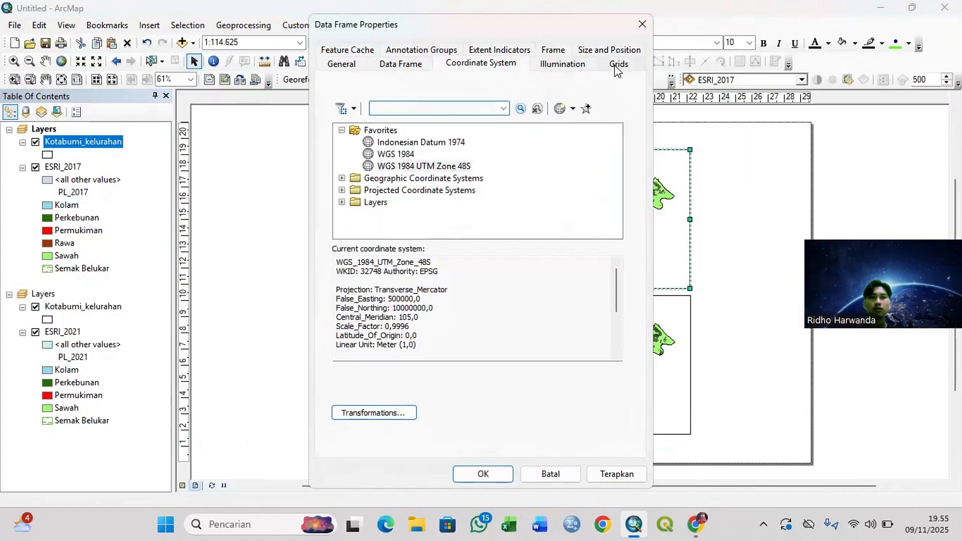
pyautogui.click(617, 68)
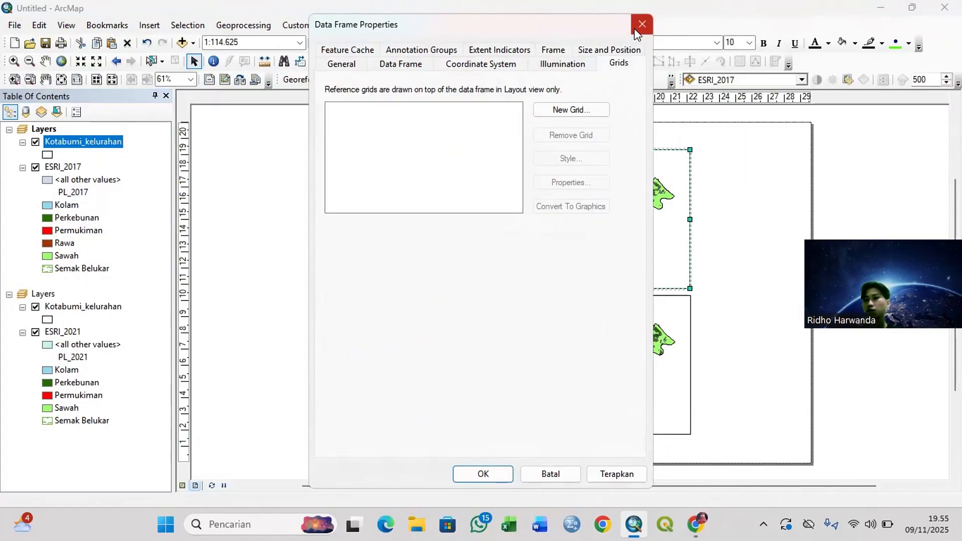
pyautogui.click(576, 110)
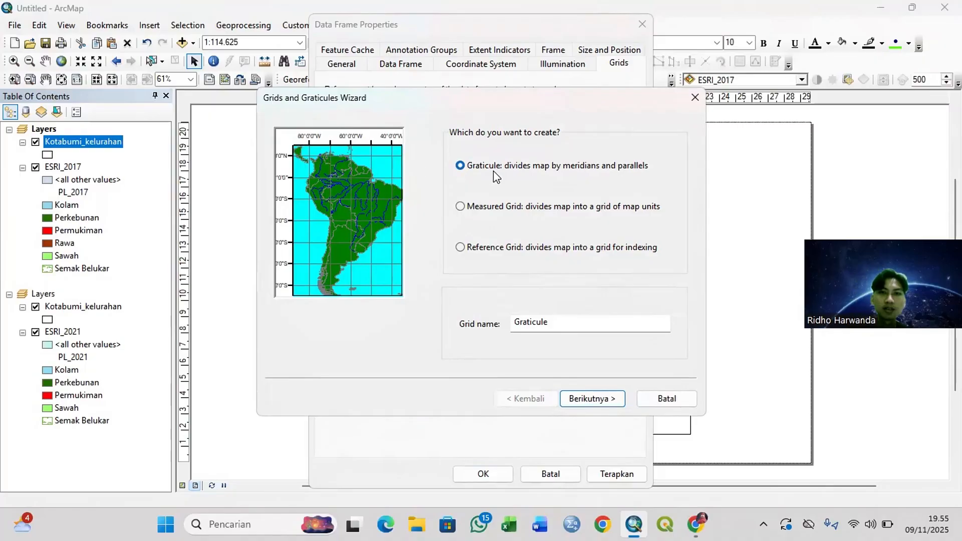
pyautogui.click(603, 399)
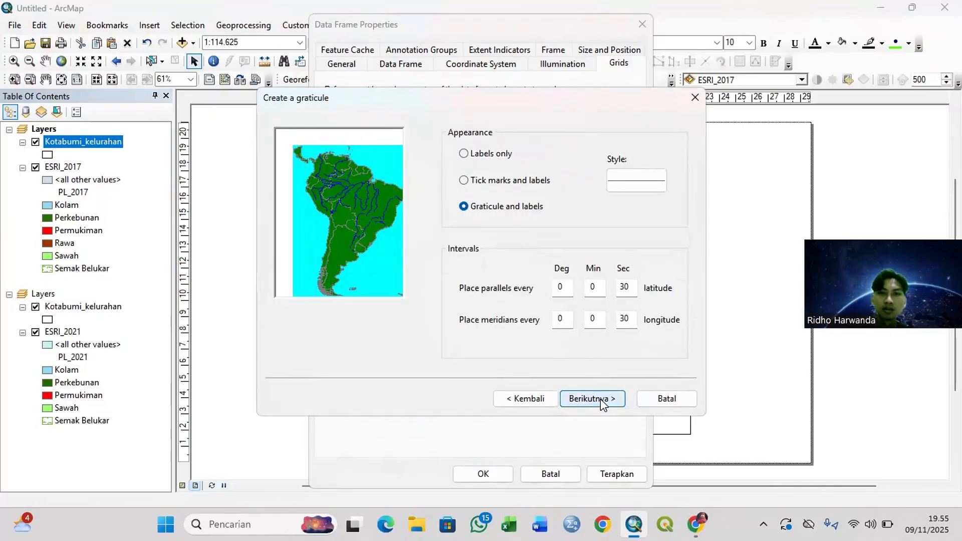
pyautogui.click(601, 399)
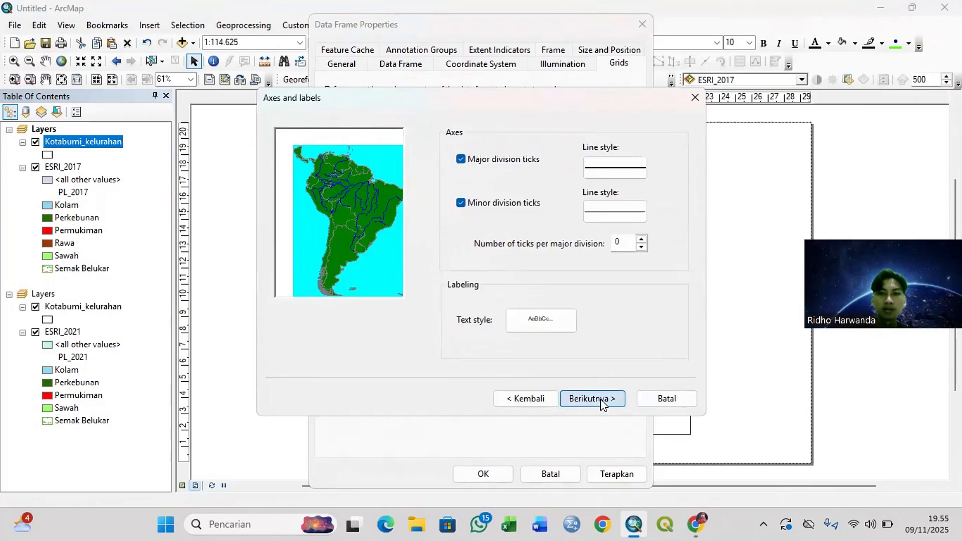
pyautogui.click(601, 399)
pyautogui.click(600, 399)
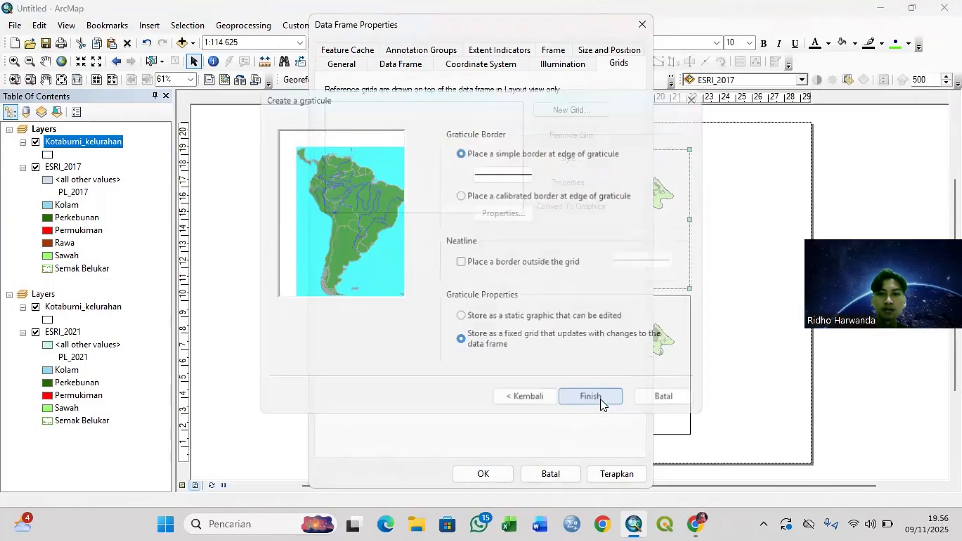
pyautogui.click(482, 474)
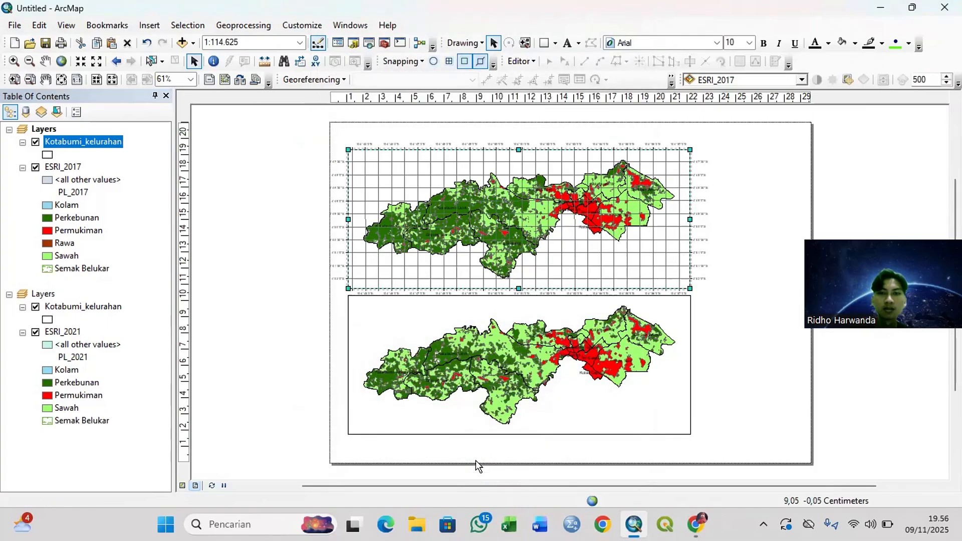
# Step: Set the seconds of the 2017 graticule's X and Y axis intervals to 0
pyautogui.rightClick(481, 198)
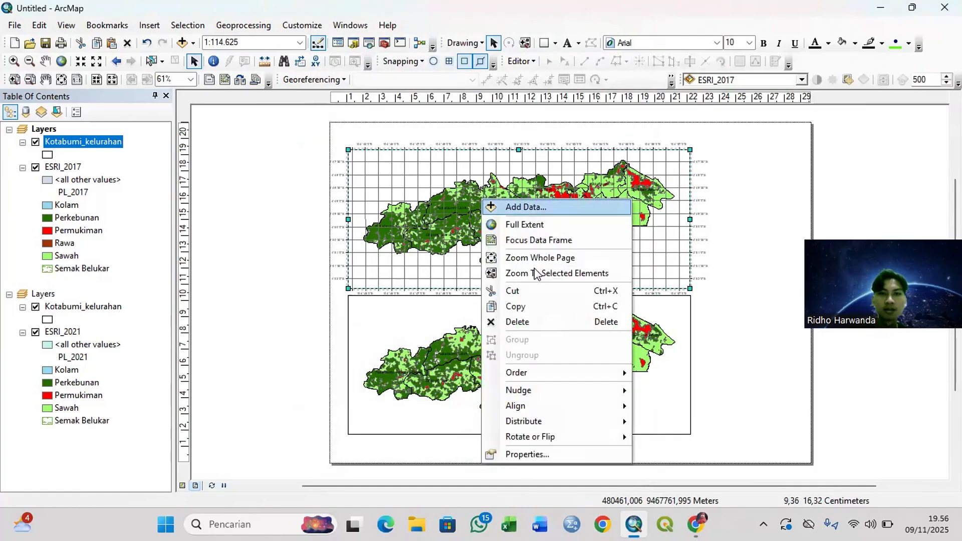
pyautogui.click(566, 453)
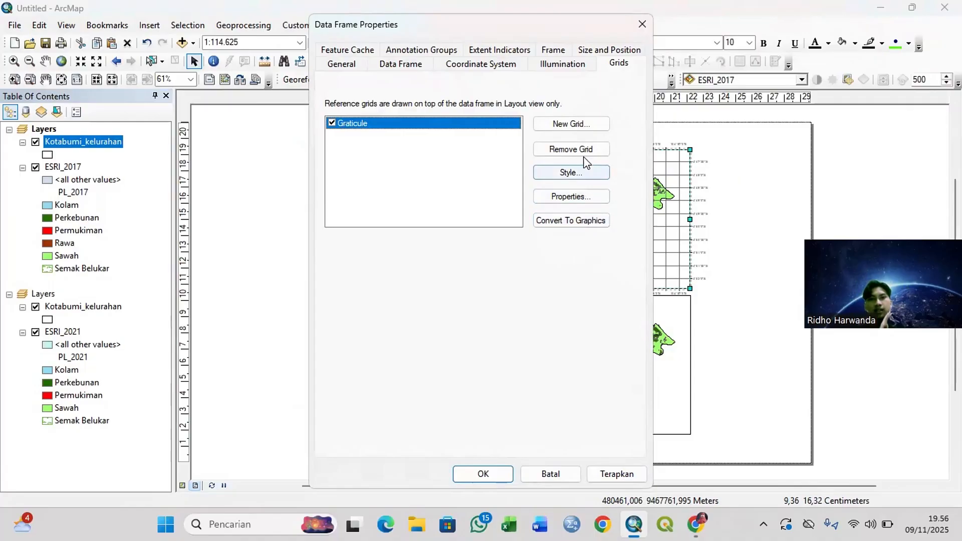
pyautogui.click(572, 197)
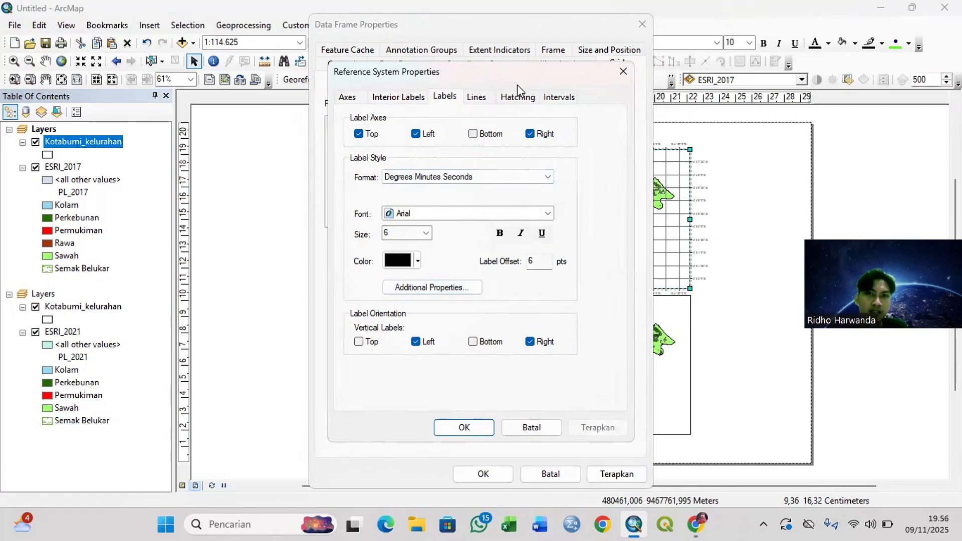
pyautogui.click(557, 98)
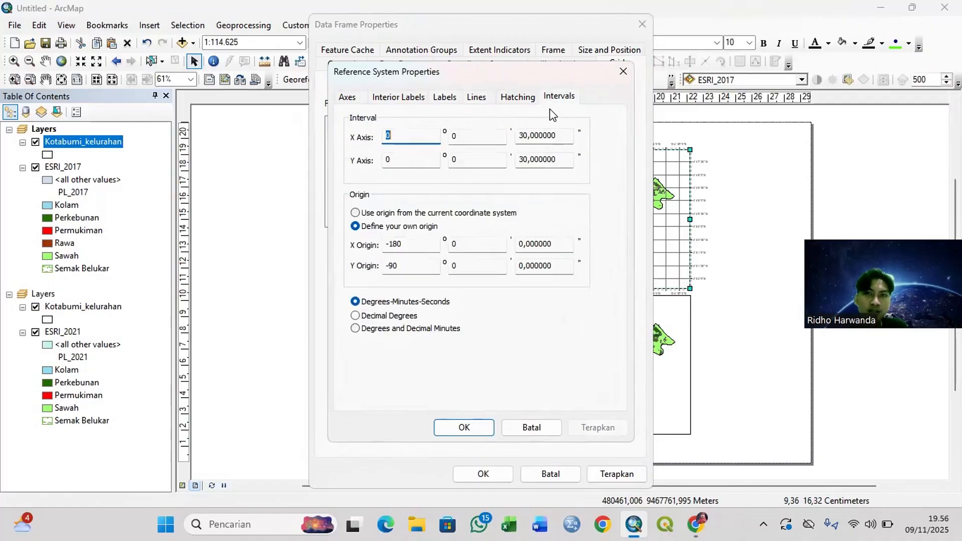
pyautogui.doubleClick(562, 136)
pyautogui.write('0')
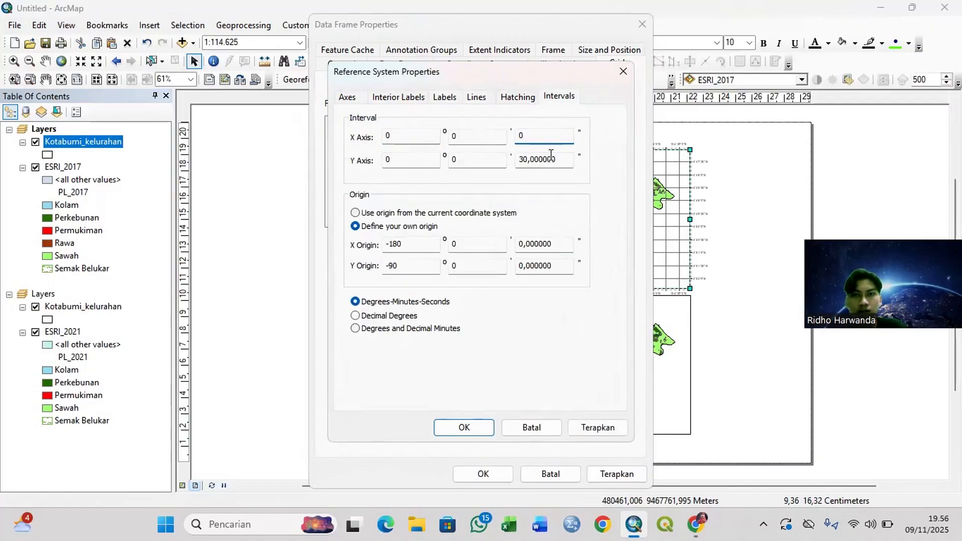
pyautogui.moveTo(561, 160); pyautogui.dragTo(513, 160)
pyautogui.write('0')
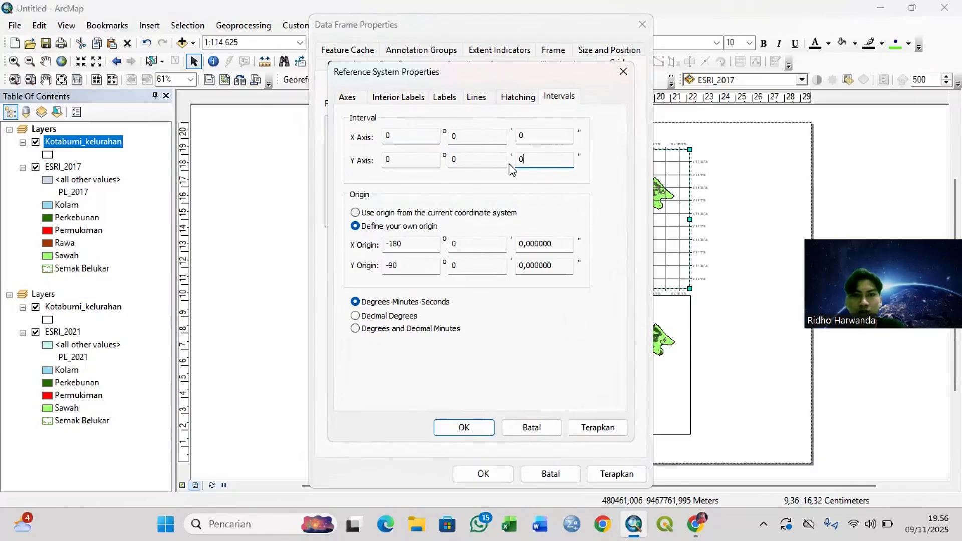
# Step: Set the minutes of the graticule's X and Y axis intervals to 30 and apply the settings to the 2017 data frame
pyautogui.click(484, 138)
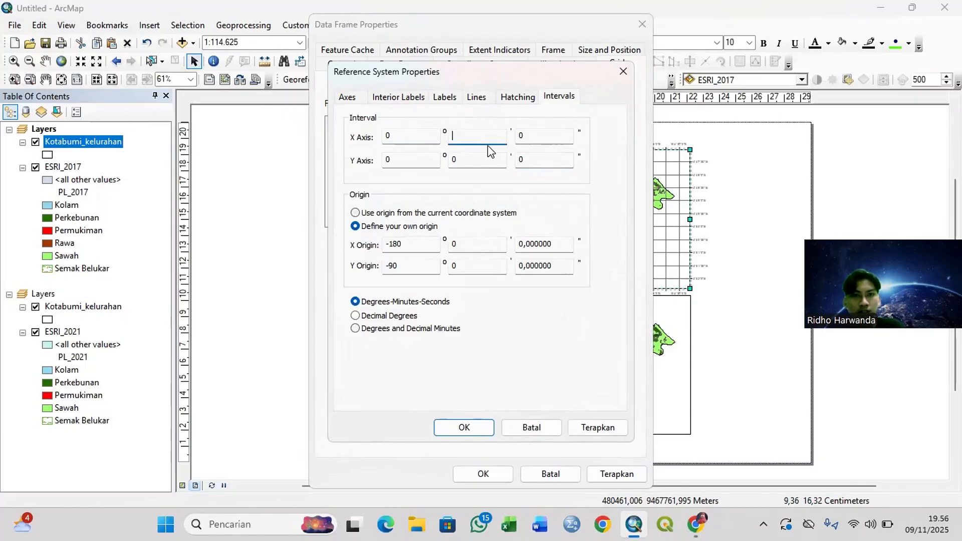
pyautogui.press('BackSpace')
pyautogui.write('30')
pyautogui.click(486, 160)
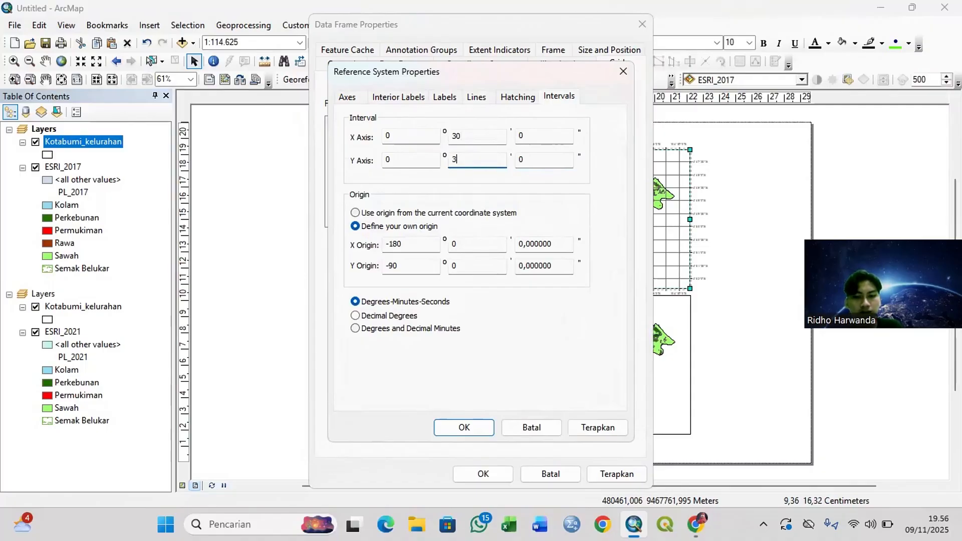
pyautogui.click(463, 427)
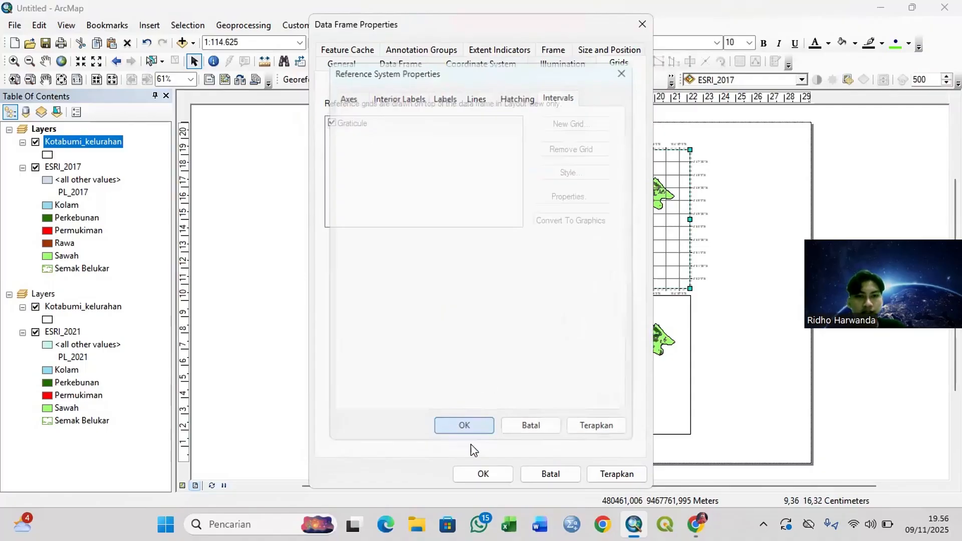
pyautogui.click(477, 473)
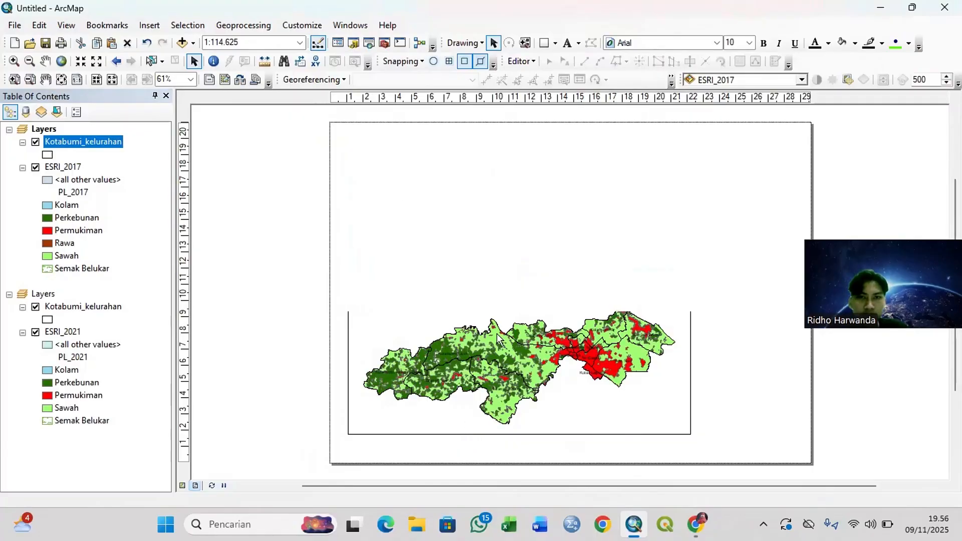
# Step: Set the minutes of the 2017 graticule's X and Y axis intervals to 10 and apply them to the data frame
pyautogui.rightClick(539, 250)
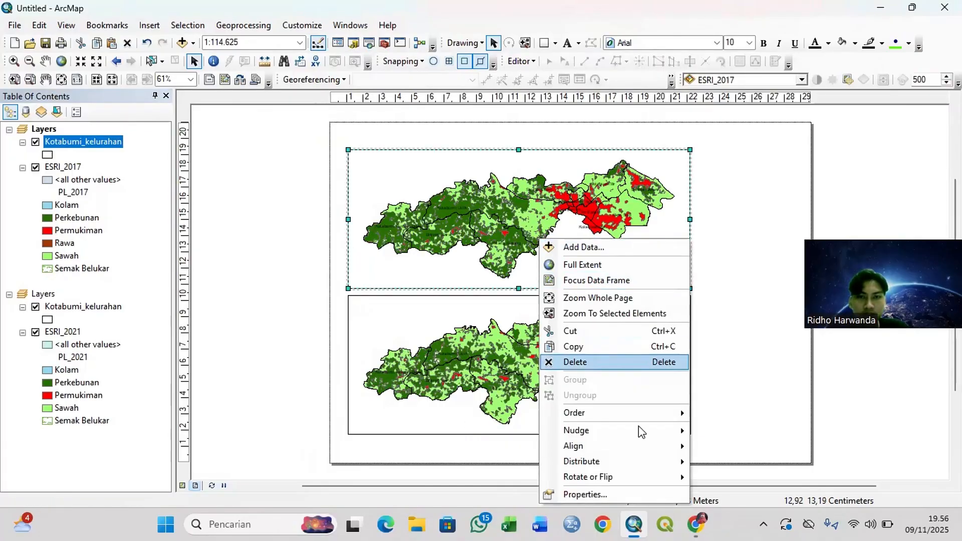
pyautogui.click(618, 494)
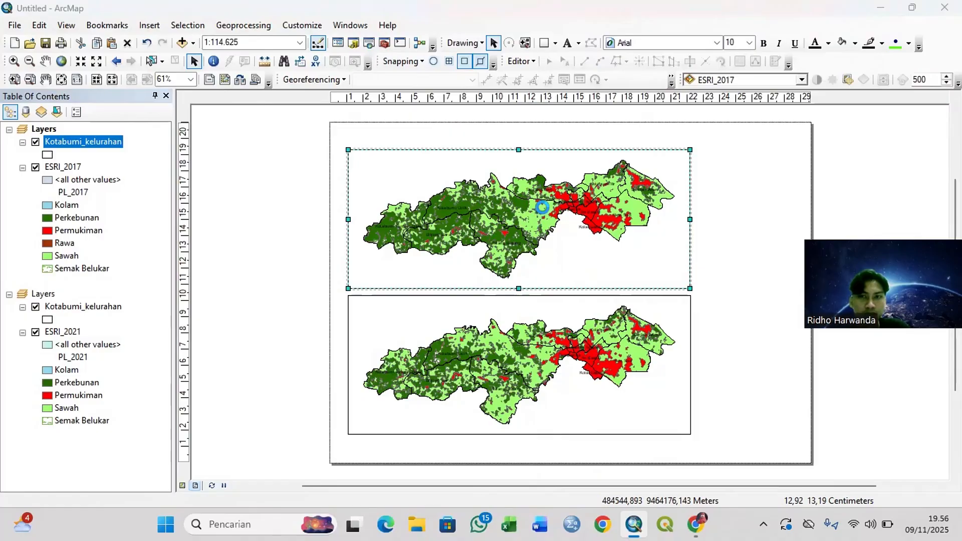
pyautogui.click(559, 196)
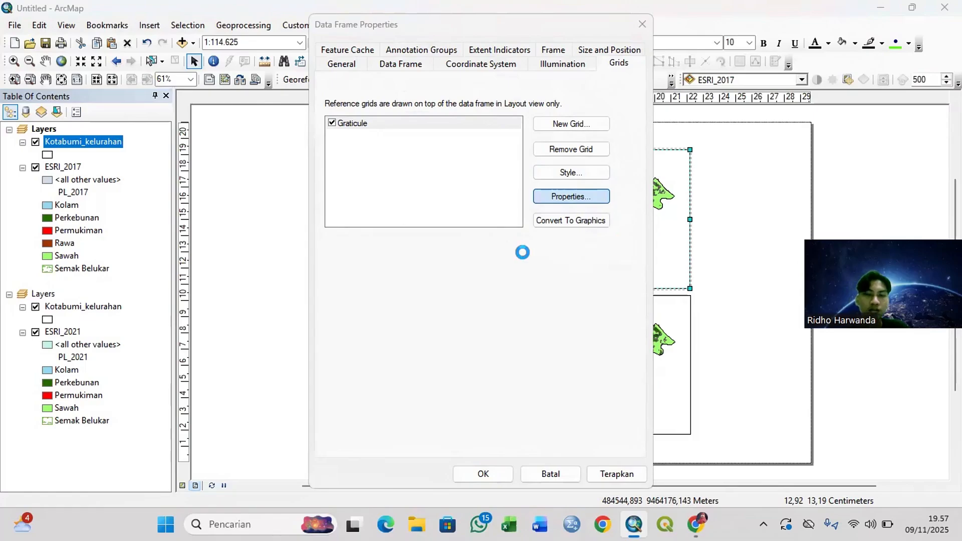
pyautogui.click(484, 159)
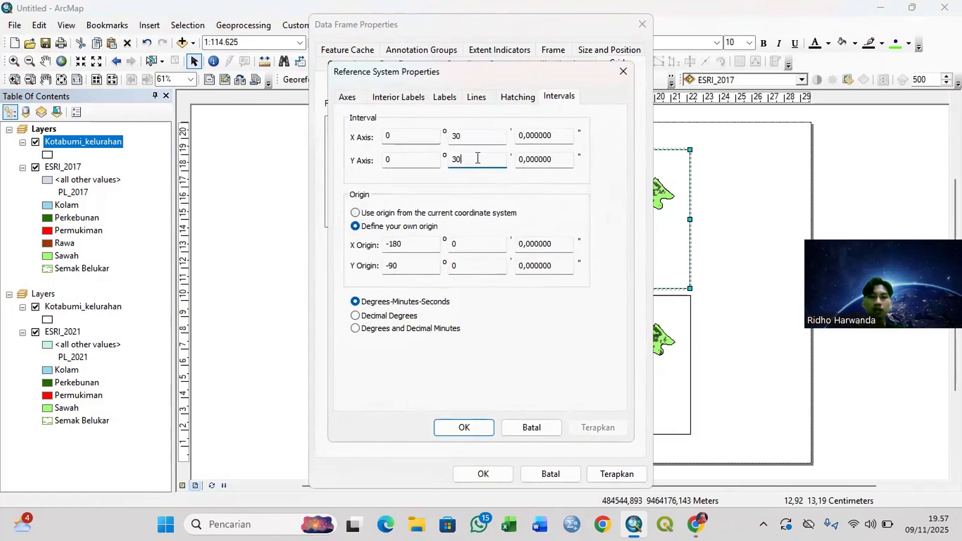
pyautogui.press('BackSpace')
pyautogui.press('BackSpace')
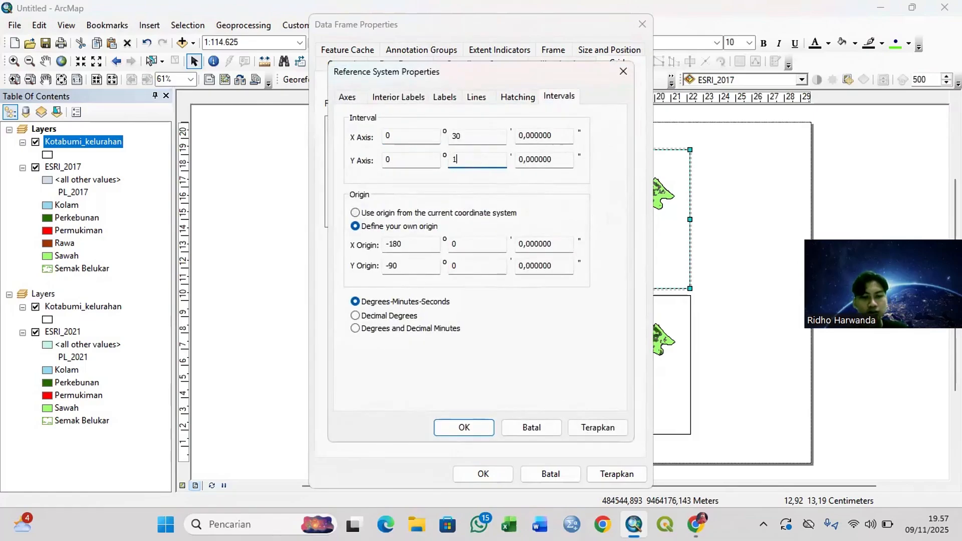
pyautogui.click(488, 139)
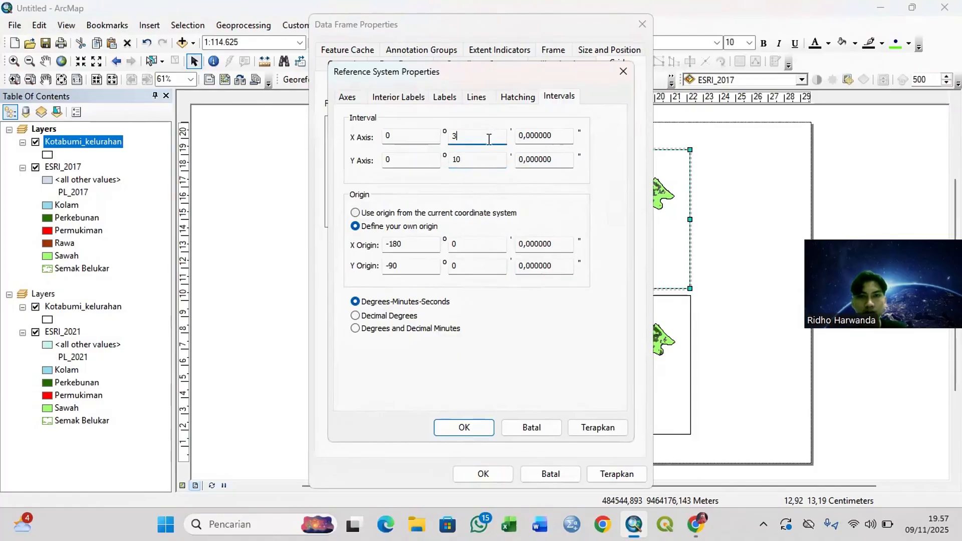
pyautogui.write('10')
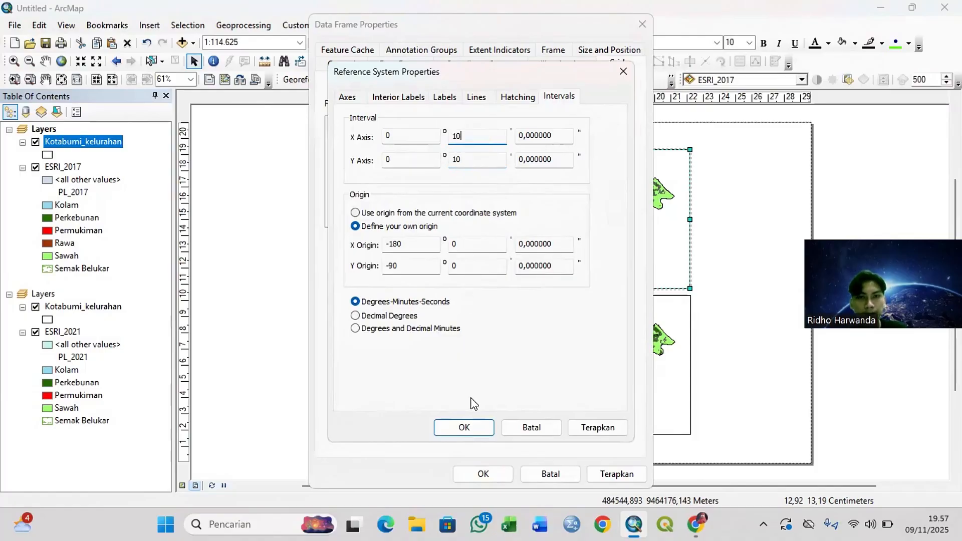
pyautogui.click(464, 427)
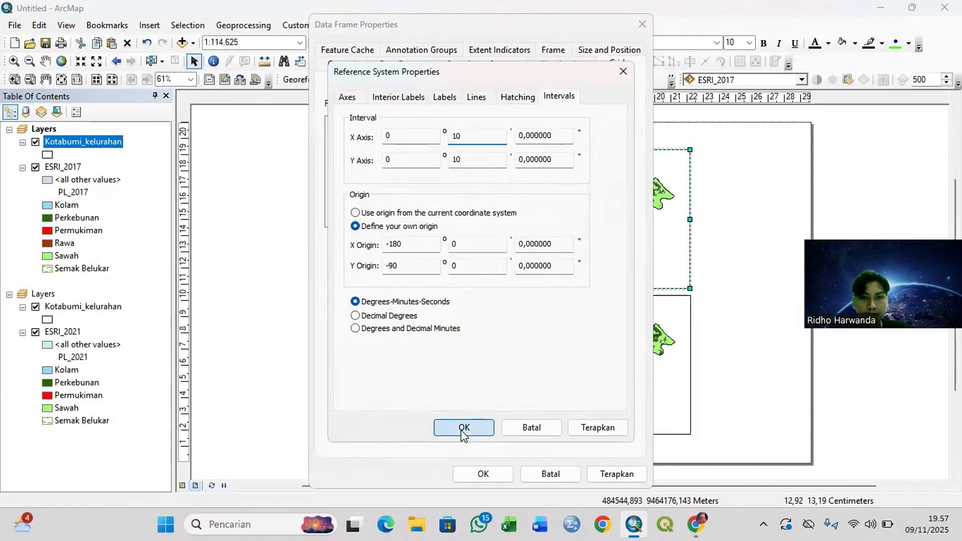
pyautogui.click(494, 474)
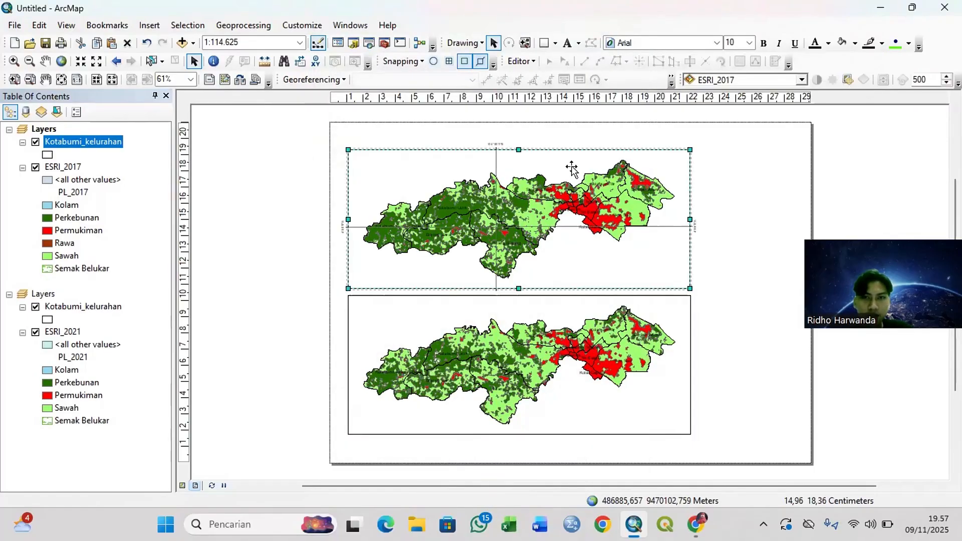
# Step: Change the 2017 graticule's X and Y axis intervals to 5 minutes and apply them to the data frame
pyautogui.rightClick(563, 201)
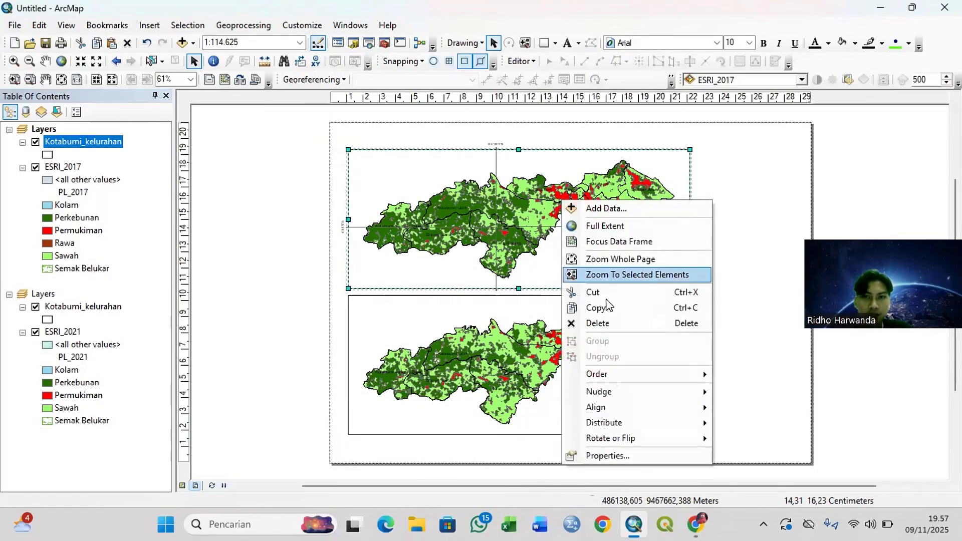
pyautogui.click(606, 455)
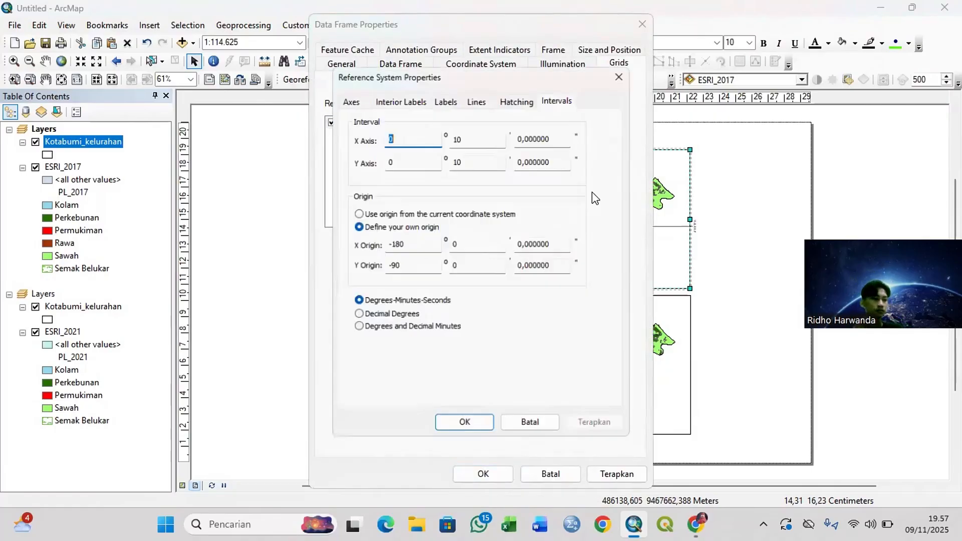
pyautogui.moveTo(478, 160); pyautogui.dragTo(453, 159)
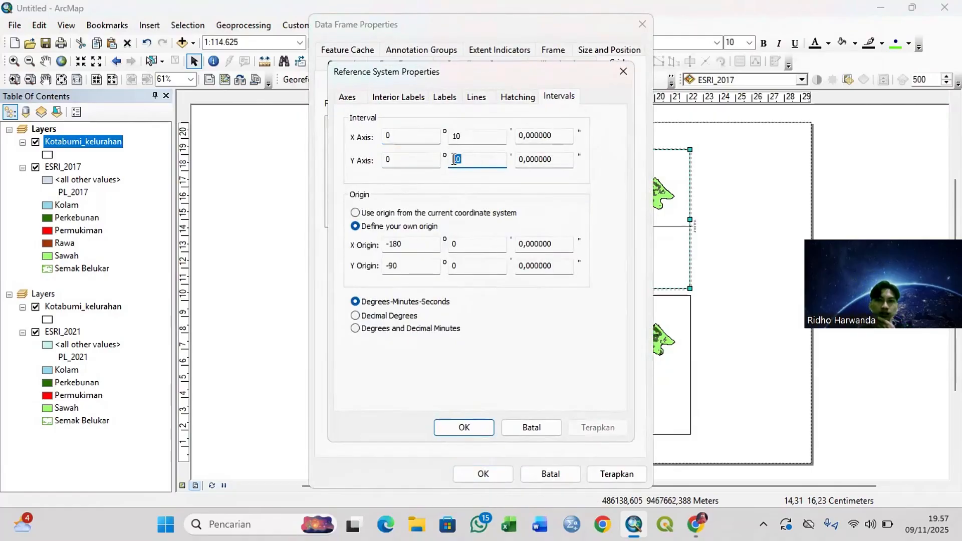
pyautogui.write('5')
pyautogui.doubleClick(472, 135)
pyautogui.write('5')
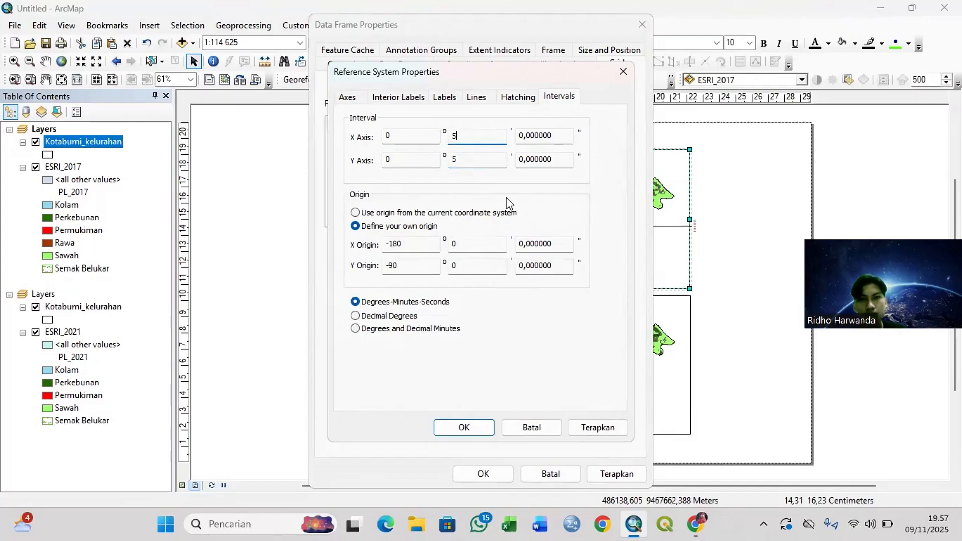
pyautogui.click(449, 431)
pyautogui.click(482, 472)
# Step: Reduce the 2017 graticule's X and Y axis intervals to 3 minutes and apply them to the data frame
pyautogui.rightClick(531, 233)
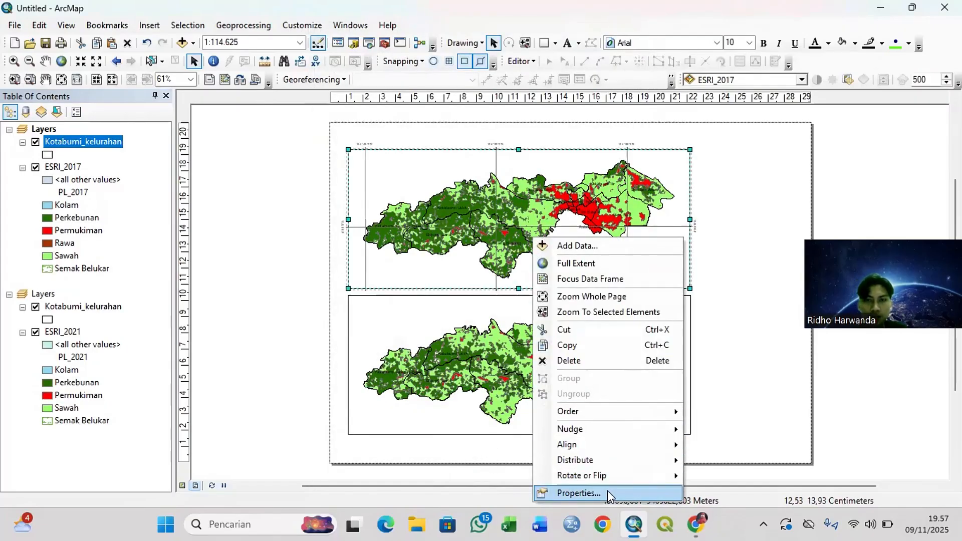
pyautogui.click(607, 491)
pyautogui.click(570, 196)
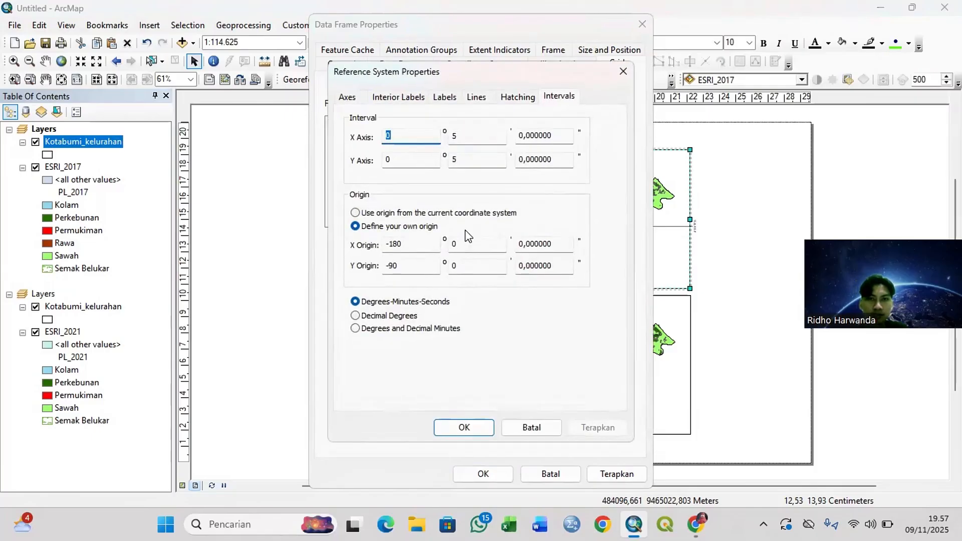
pyautogui.click(479, 160)
pyautogui.press('BackSpace')
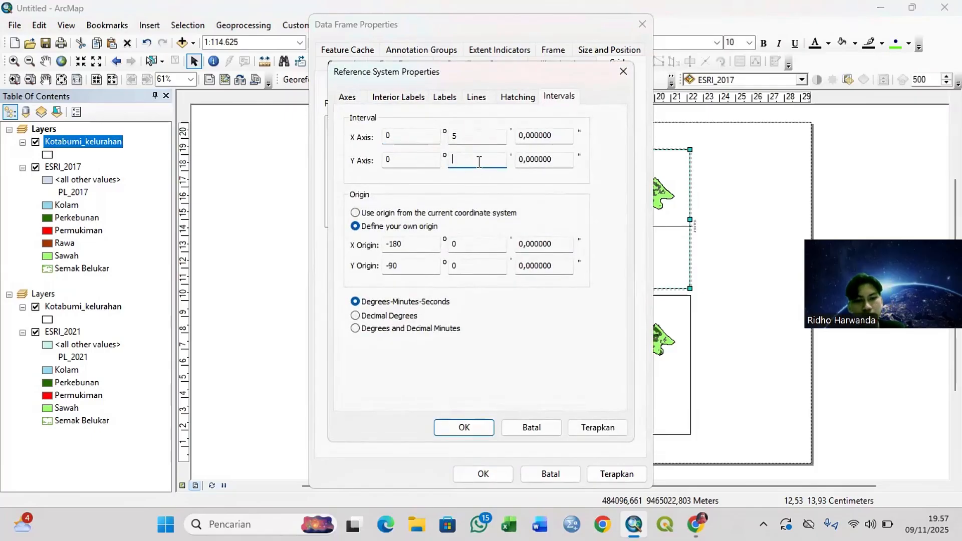
pyautogui.click(492, 135)
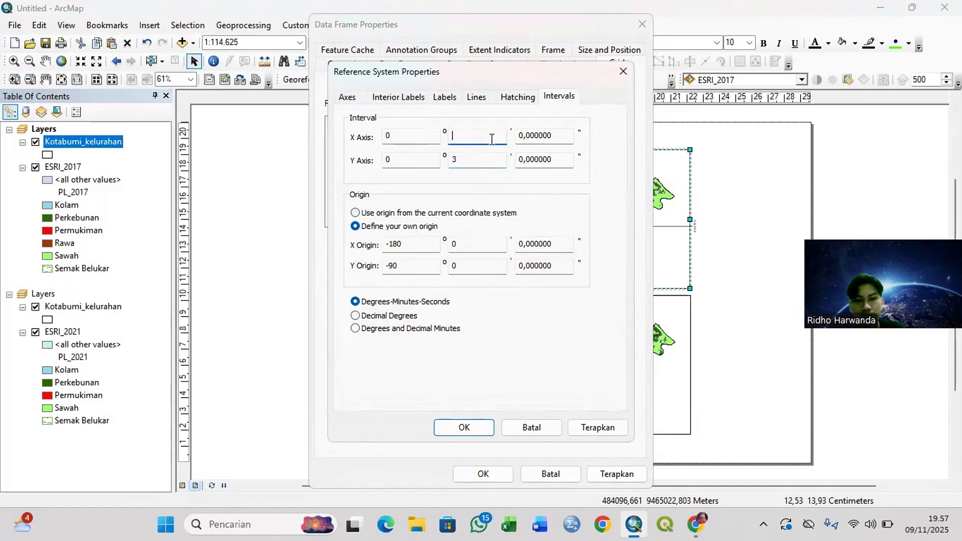
pyautogui.write('3')
pyautogui.click(464, 426)
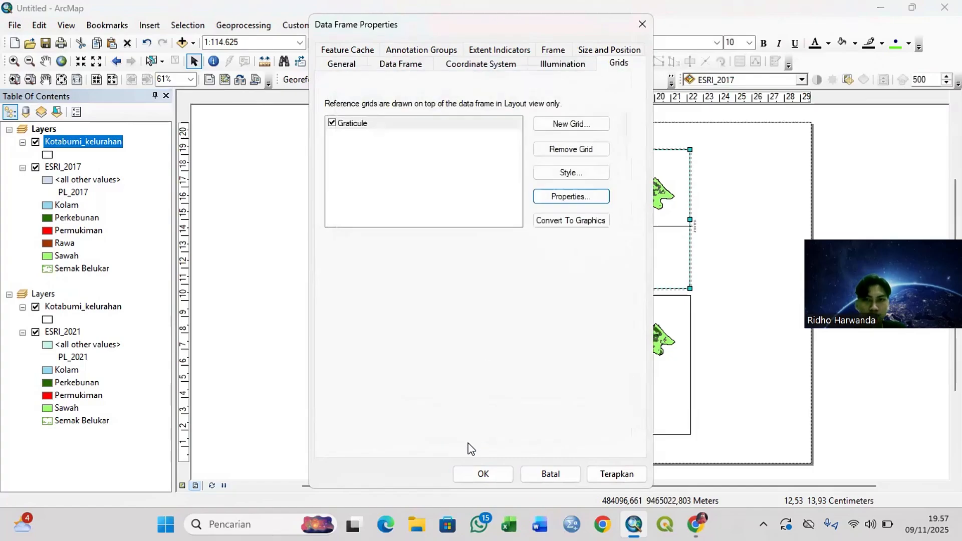
pyautogui.click(482, 474)
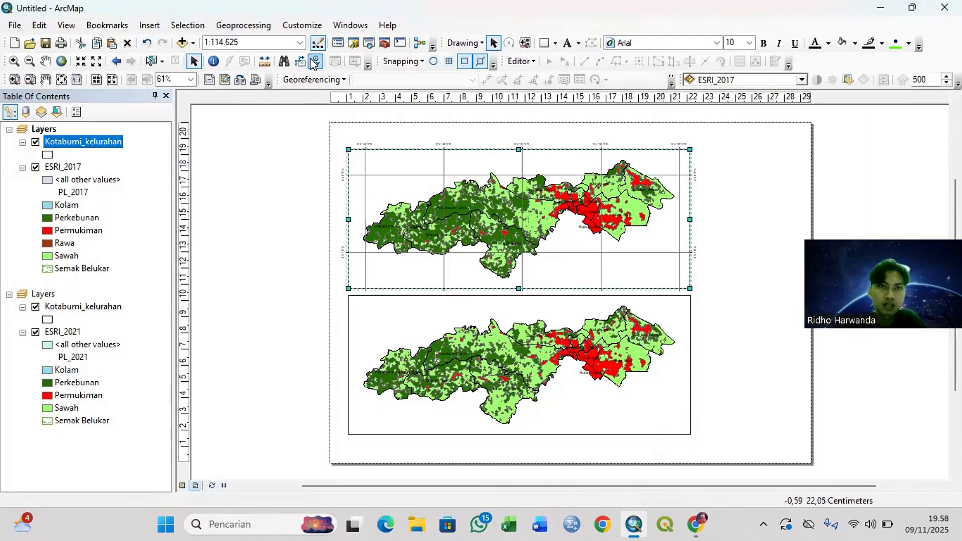
# Step: Try a scale of 1:100.000 for the 2017 data frame, and set it to 1:105.000 instead
pyautogui.click(301, 43)
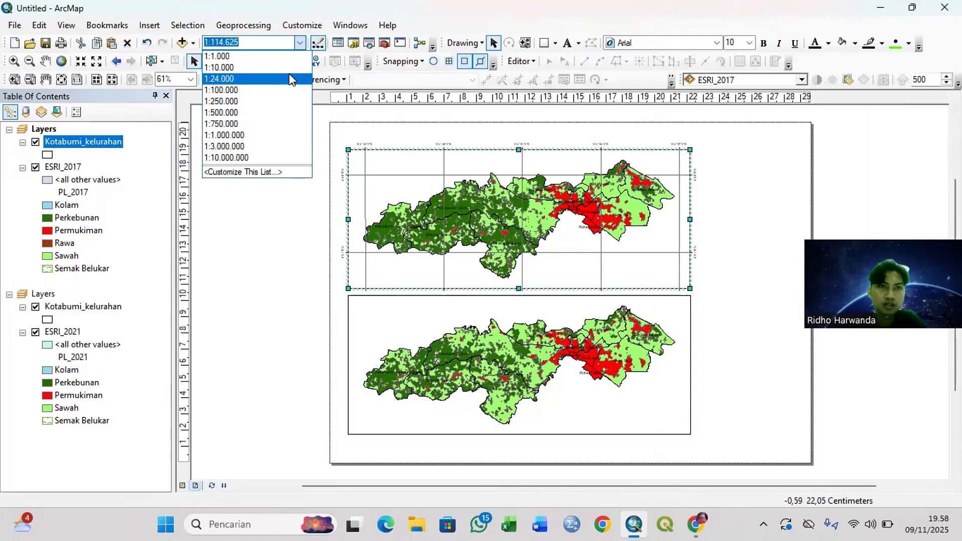
pyautogui.click(254, 91)
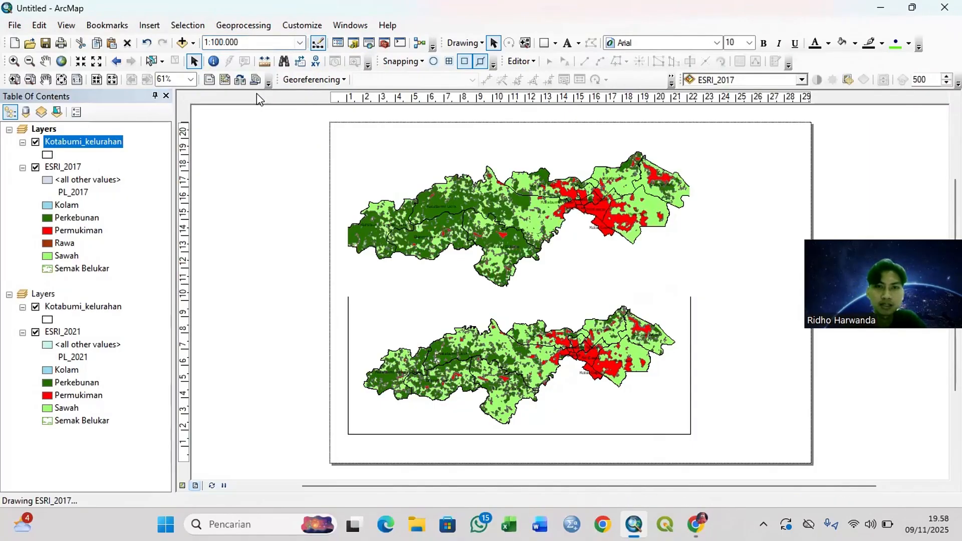
pyautogui.click(299, 44)
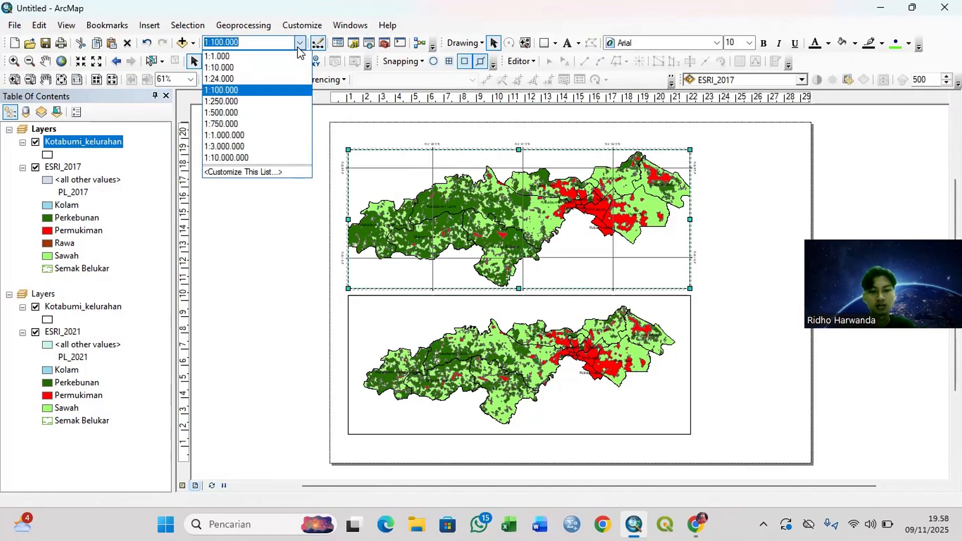
pyautogui.write('7')
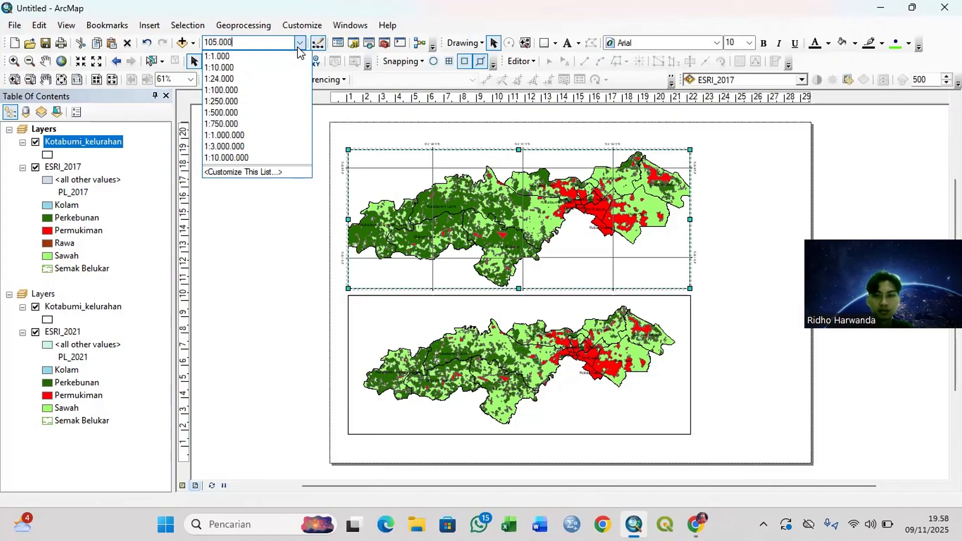
pyautogui.press('Return')
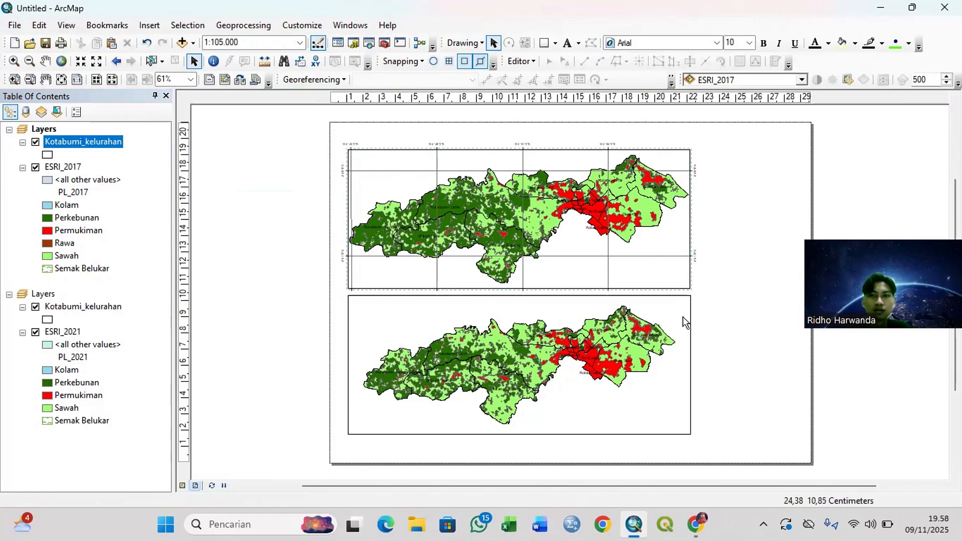
# Step: Convert the 2017 data frame's graticule to graphics and accept the data frame properties
pyautogui.click(561, 373)
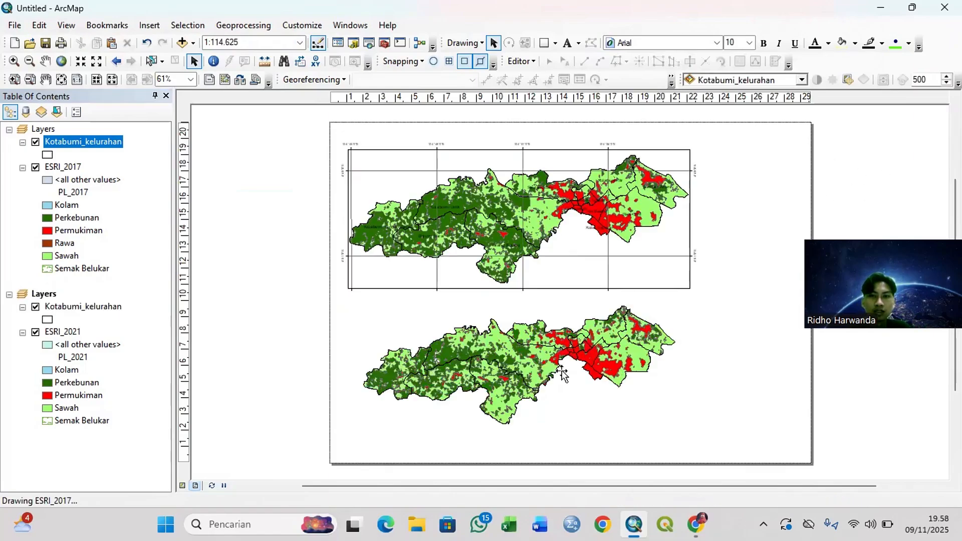
pyautogui.click(601, 258)
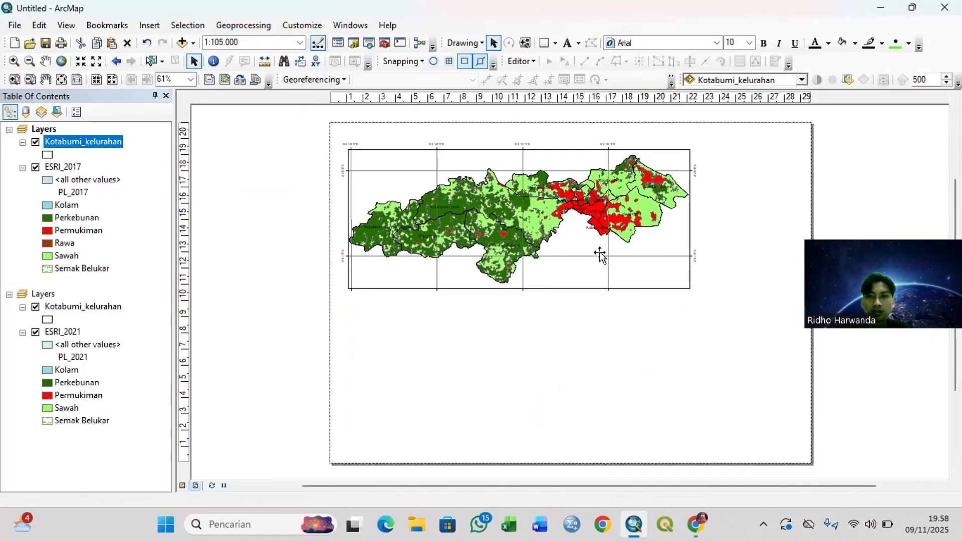
pyautogui.rightClick(600, 253)
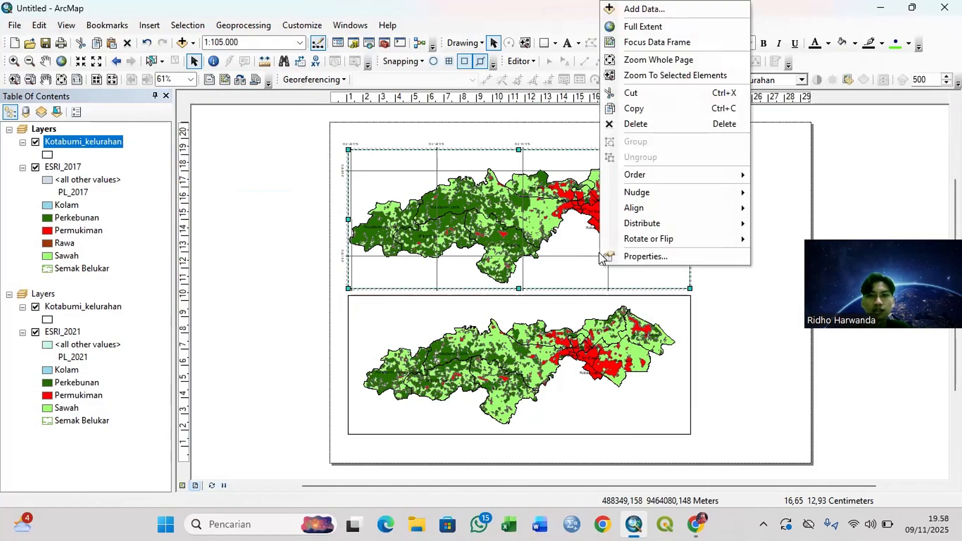
pyautogui.click(627, 255)
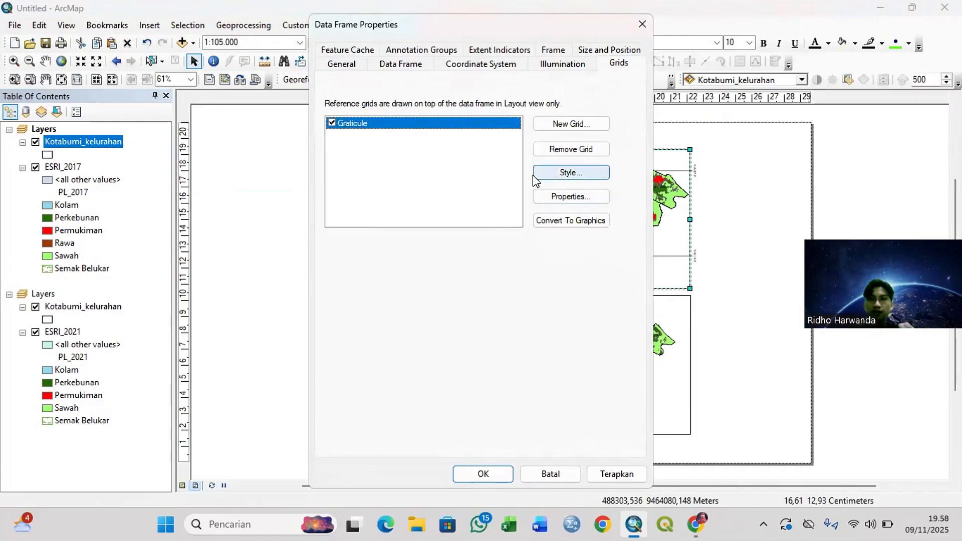
pyautogui.click(357, 124)
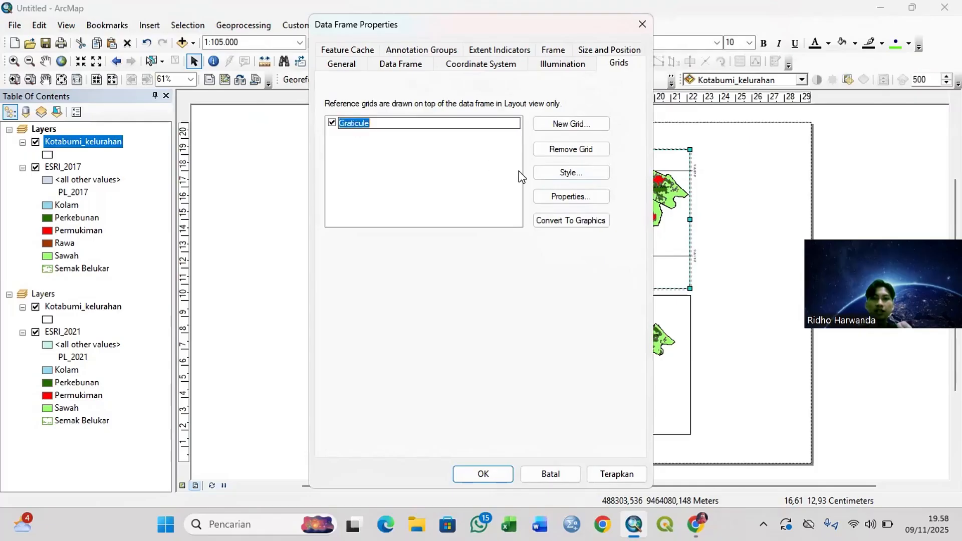
pyautogui.click(571, 224)
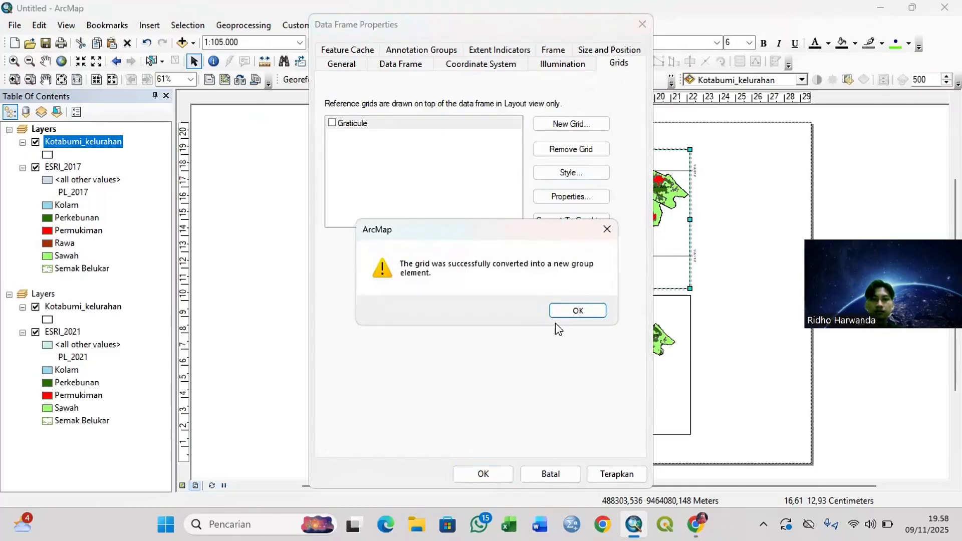
pyautogui.click(563, 311)
pyautogui.click(490, 473)
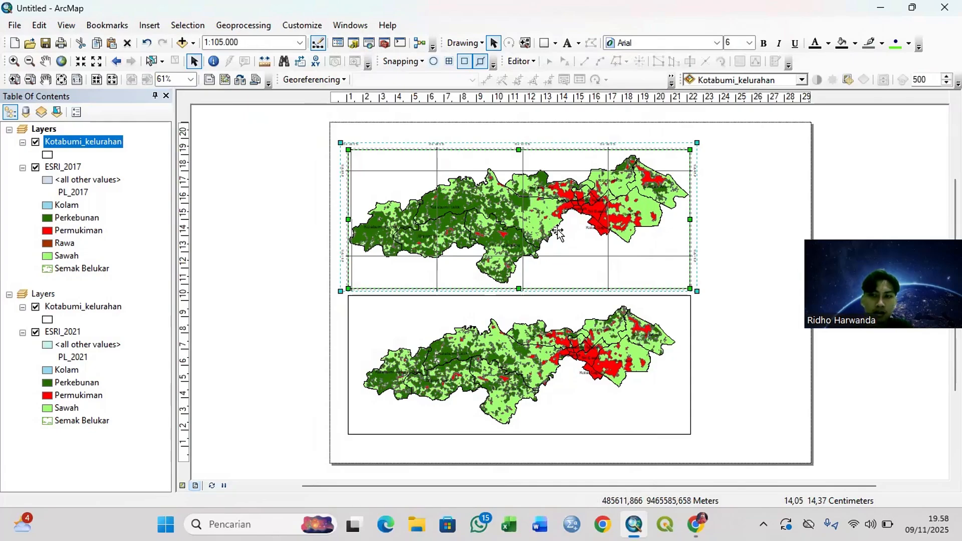
# Step: Send the converted graticule graphics of the 2017 map to the back of the layout and deselect them
pyautogui.click(255, 240)
pyautogui.click(431, 198)
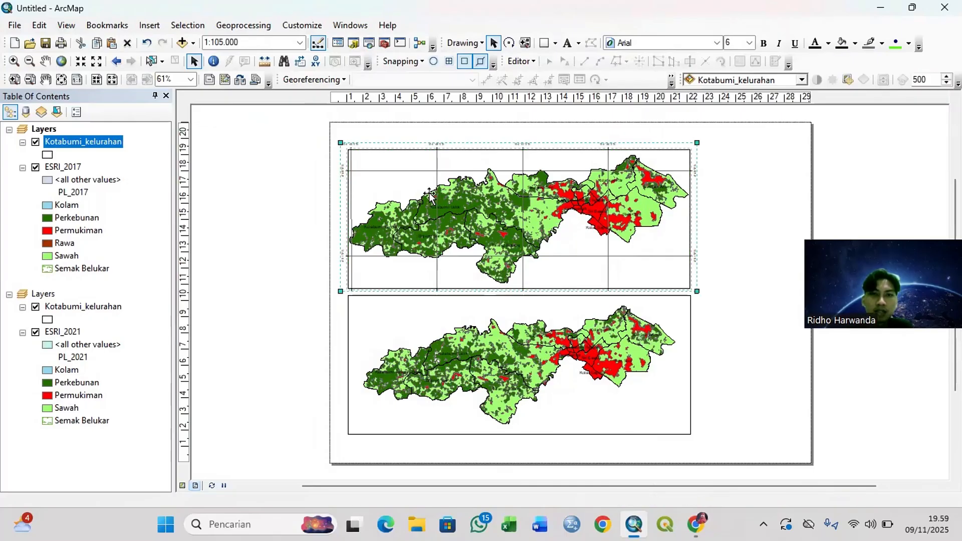
pyautogui.rightClick(431, 194)
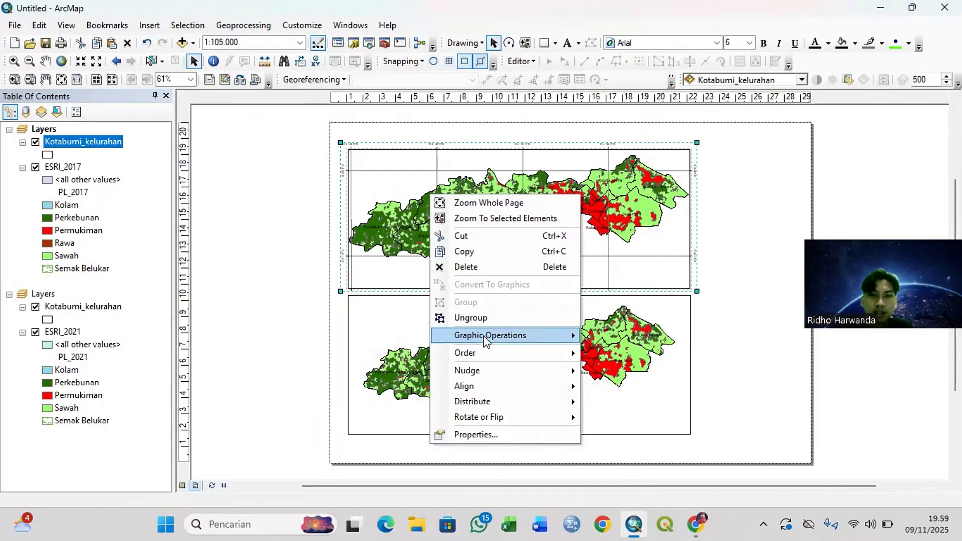
pyautogui.moveTo(512, 357)
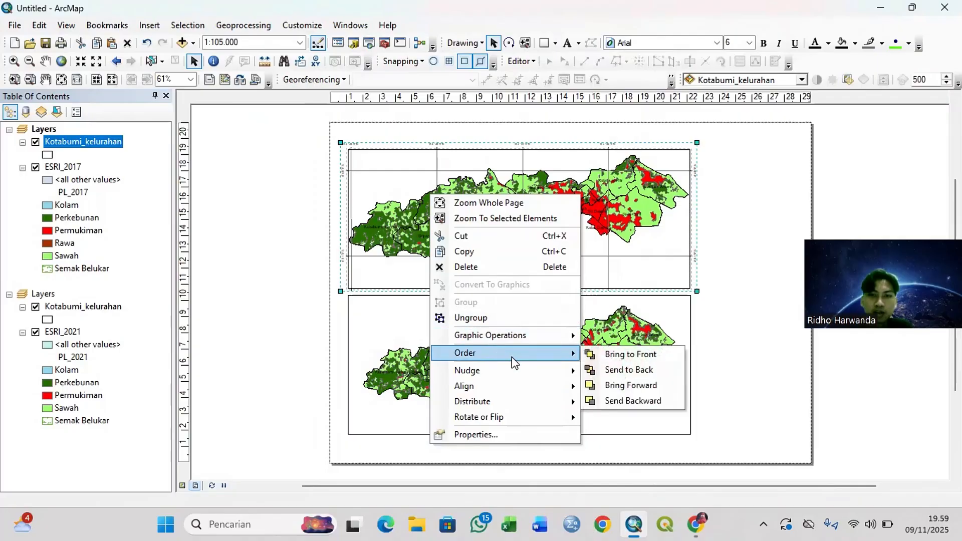
pyautogui.click(598, 374)
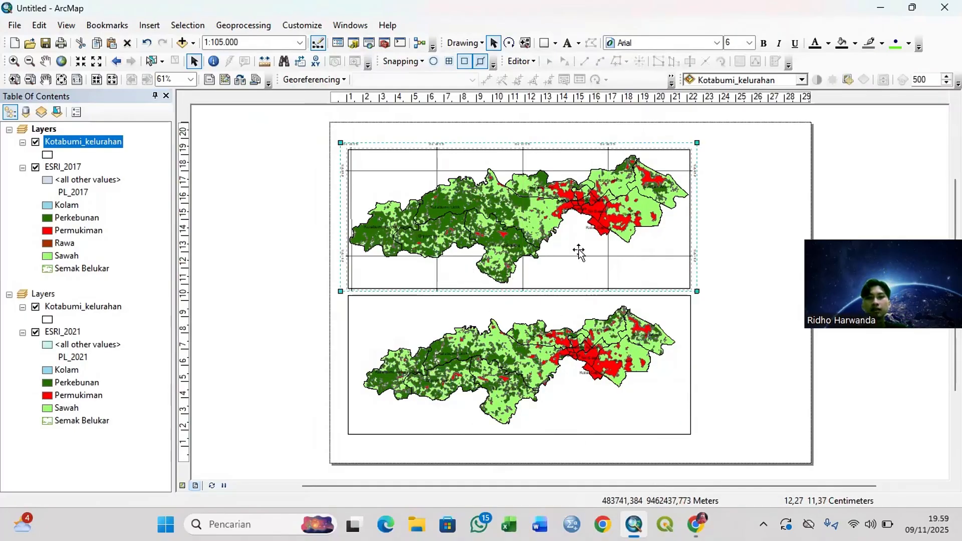
pyautogui.click(240, 244)
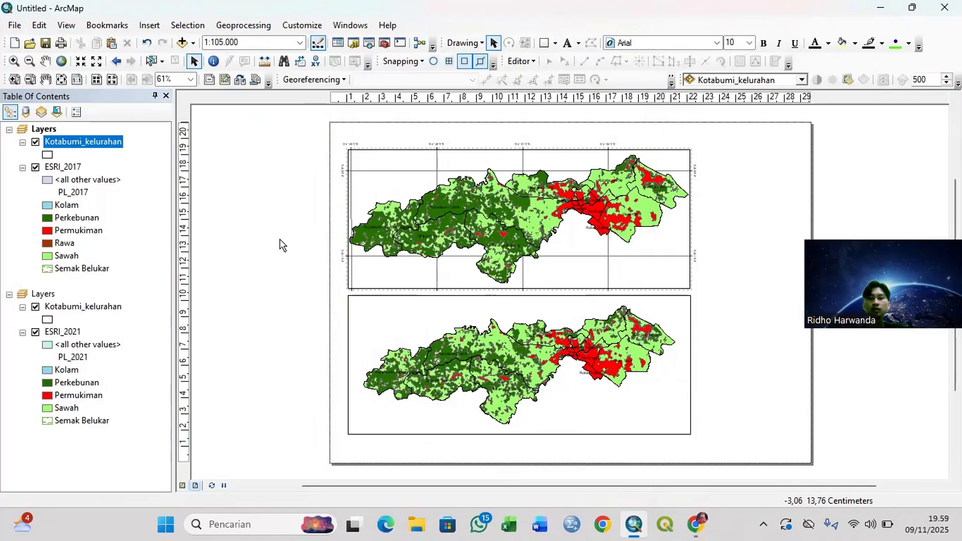
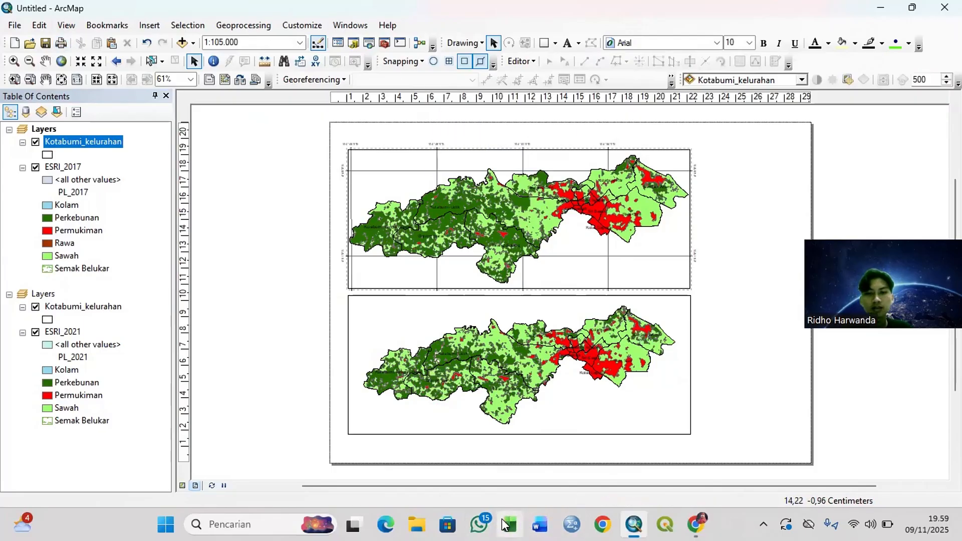
# Step: Save the map document as PL Kobum in the Tutorial PL Kobum folder
pyautogui.click(14, 25)
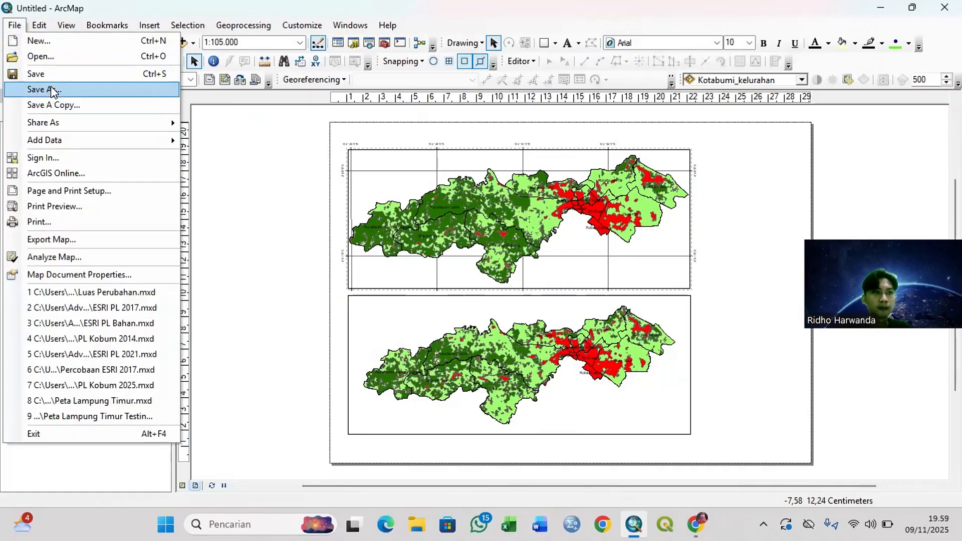
pyautogui.click(53, 73)
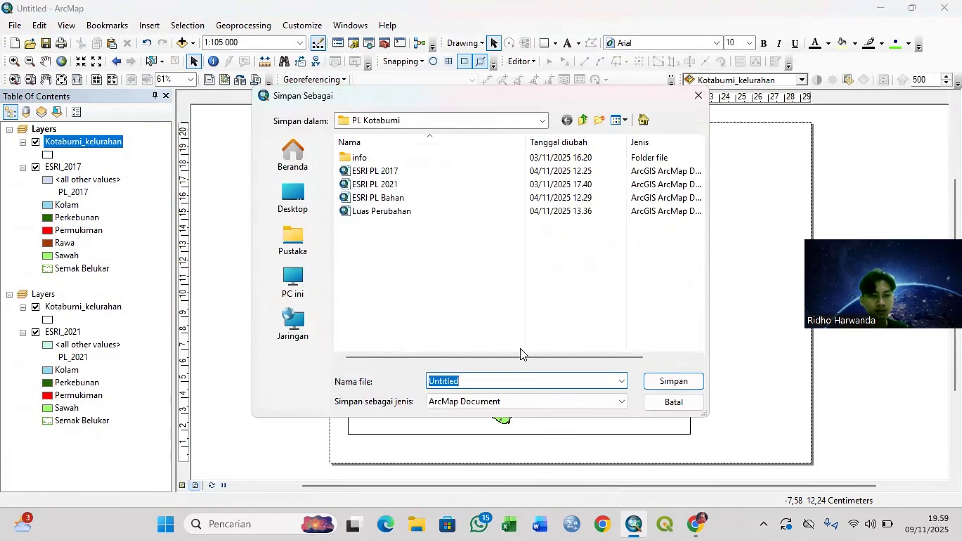
pyautogui.click(542, 122)
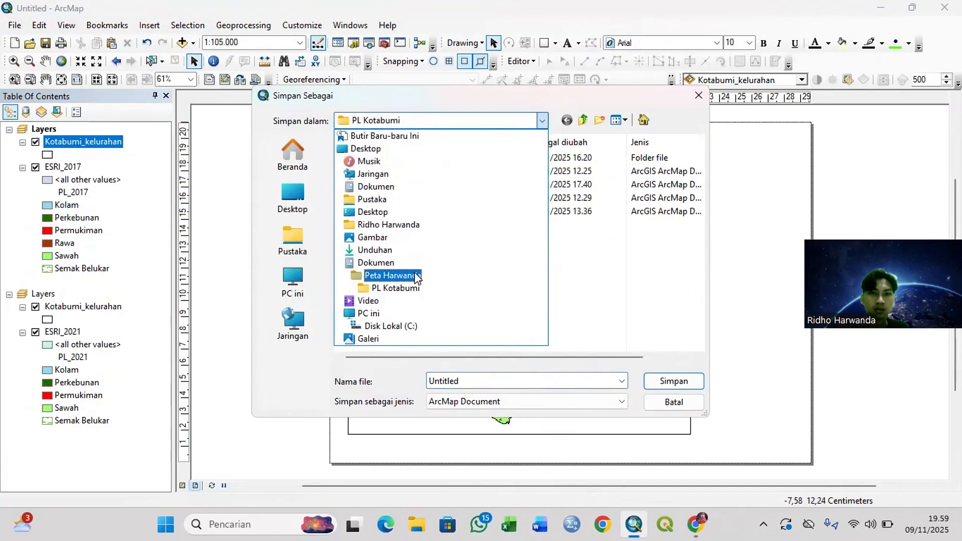
pyautogui.click(393, 275)
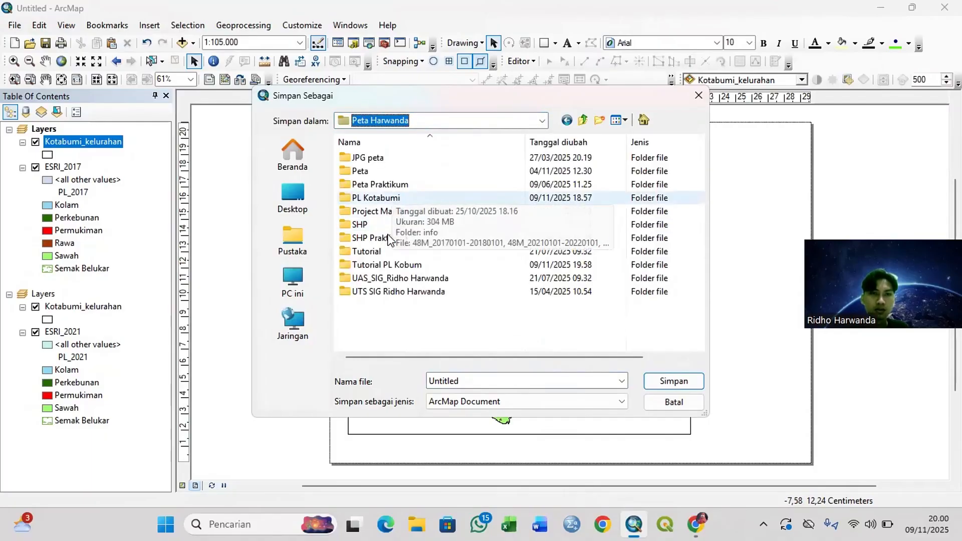
pyautogui.click(384, 265)
pyautogui.doubleClick(384, 265)
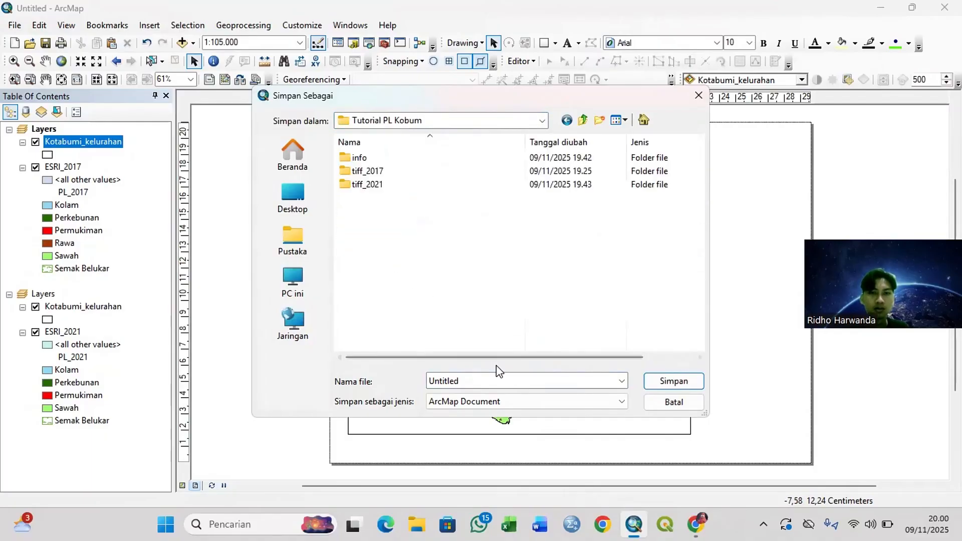
pyautogui.doubleClick(480, 381)
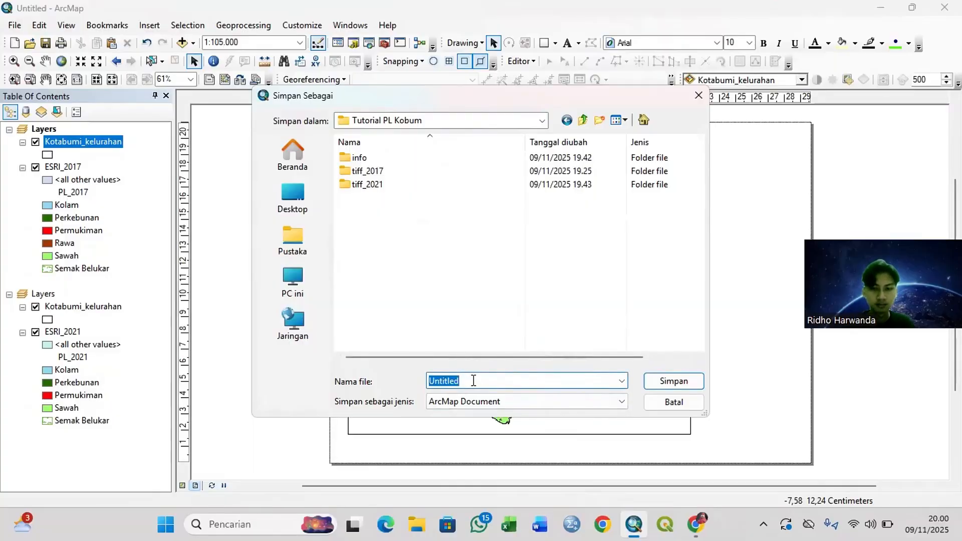
pyautogui.write('PL K')
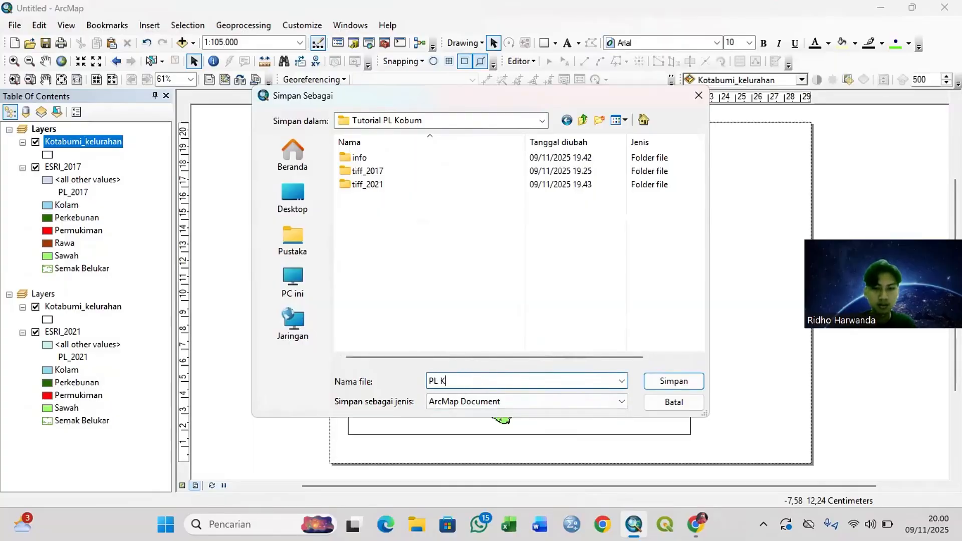
pyautogui.write('obum')
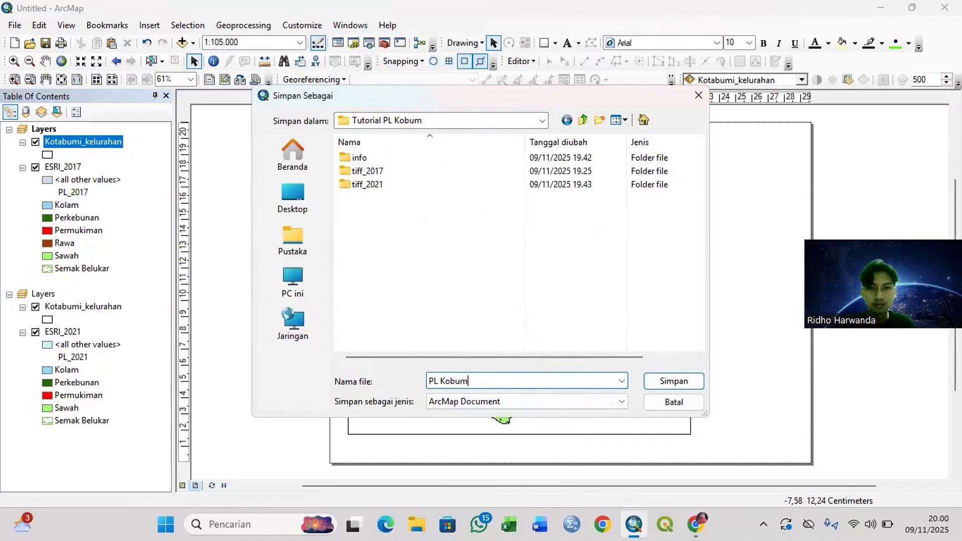
pyautogui.click(674, 381)
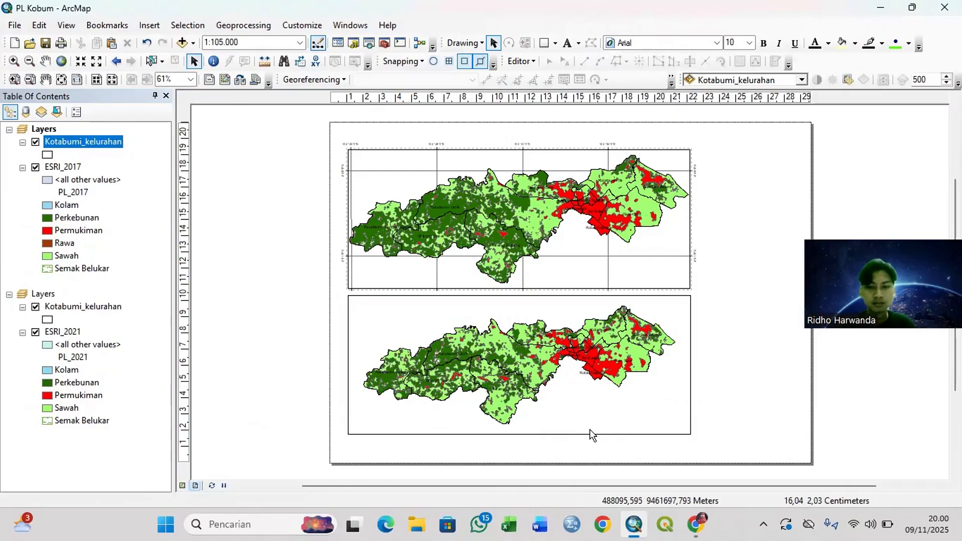
# Step: Open the existing ESRI PL 2017 map document from the PL Kotabumi folder
pyautogui.hotkey('ctrl', 'o')
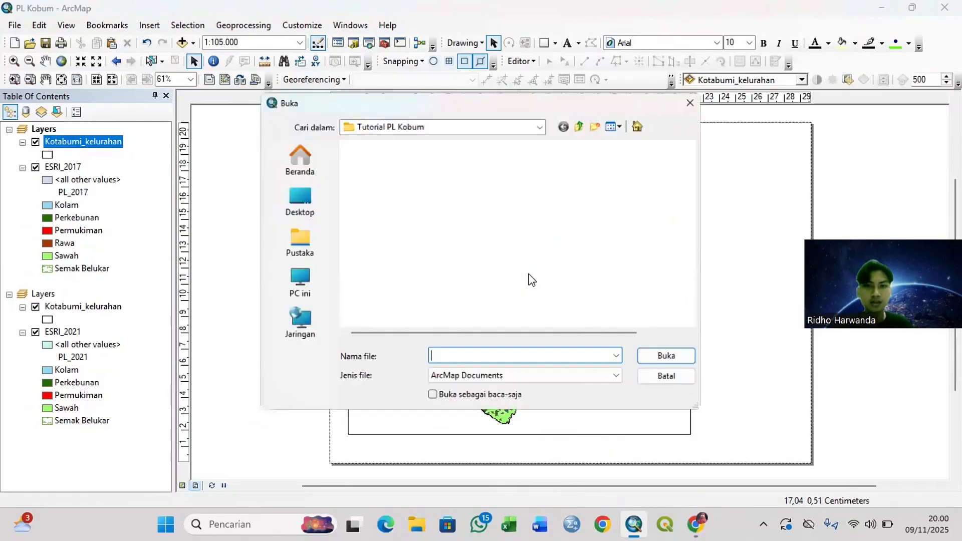
pyautogui.click(542, 122)
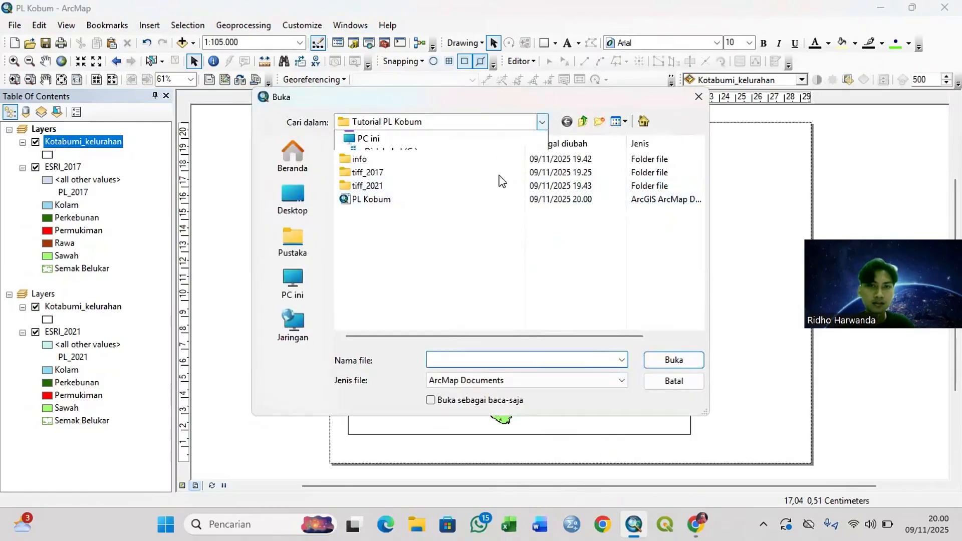
pyautogui.click(385, 275)
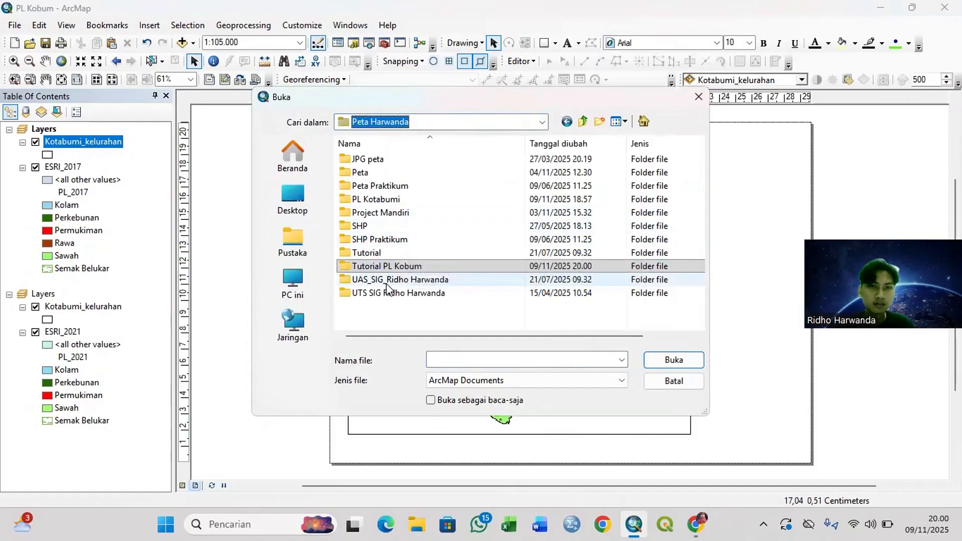
pyautogui.doubleClick(383, 200)
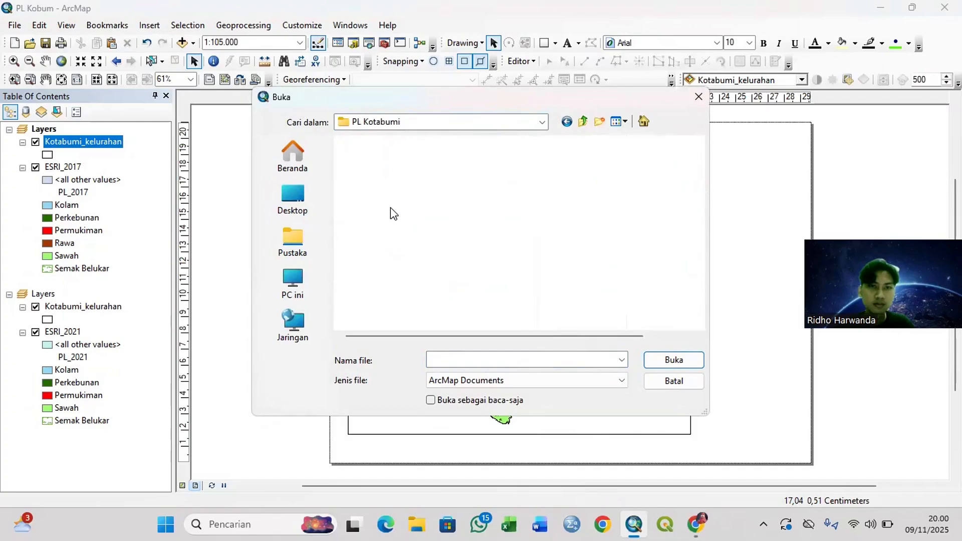
pyautogui.click(396, 173)
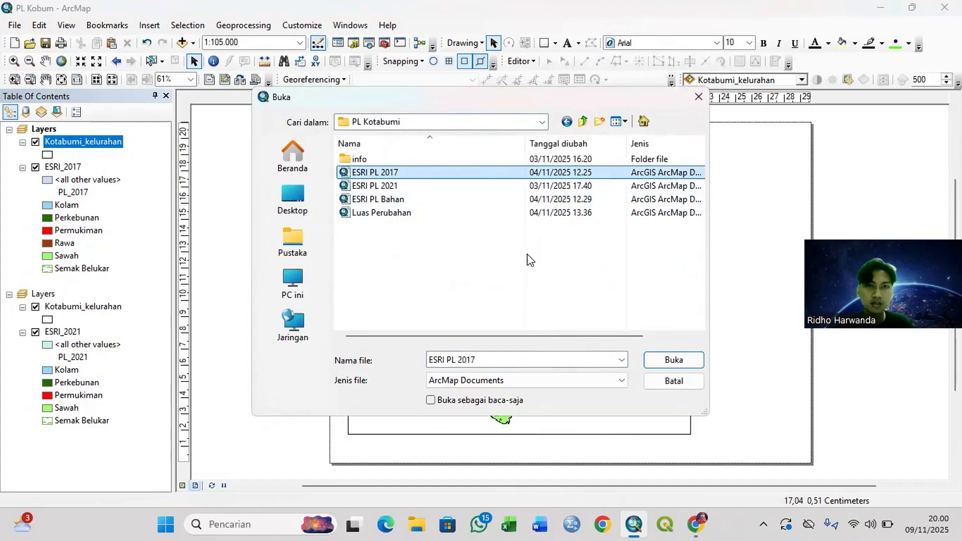
pyautogui.press('Return')
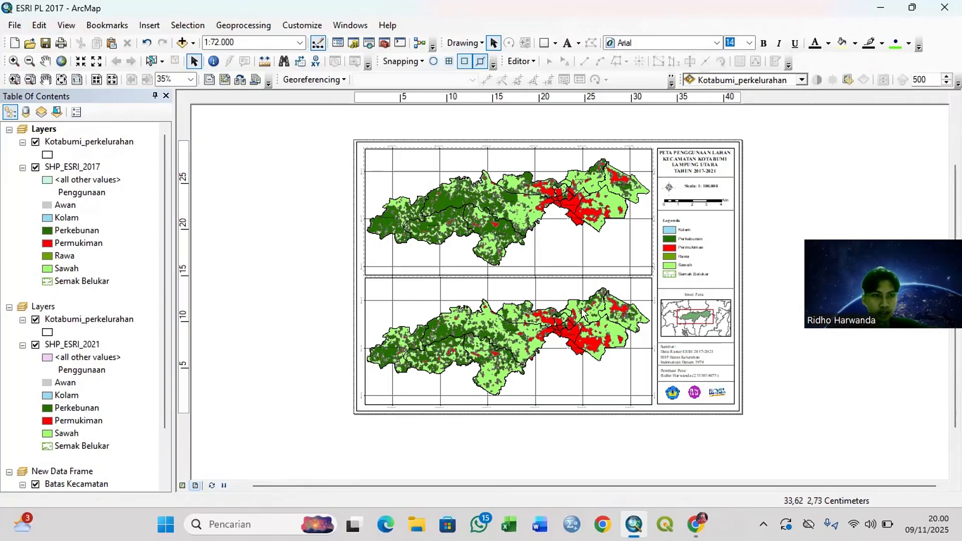
# Step: Examine the reference layout's two map frames, title, scale, legend, inset and source information
pyautogui.scroll(-2, 120, 345)
pyautogui.scroll(1, 113, 339)
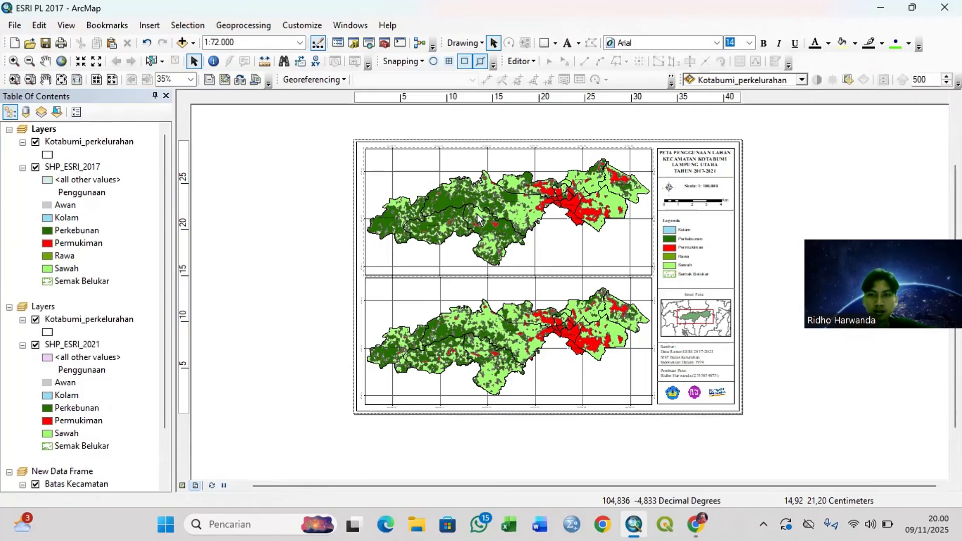
pyautogui.moveTo(696, 524)
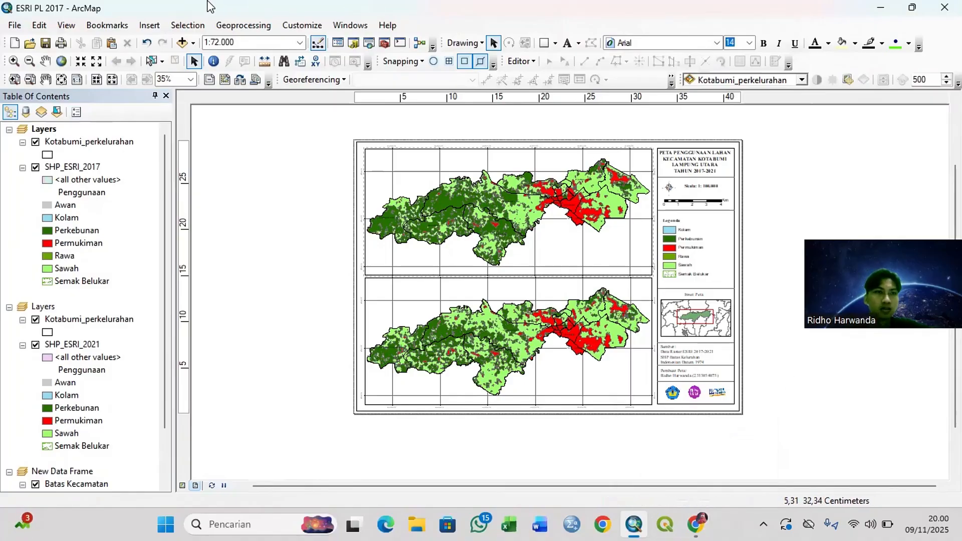
pyautogui.scroll(3, 551, 235)
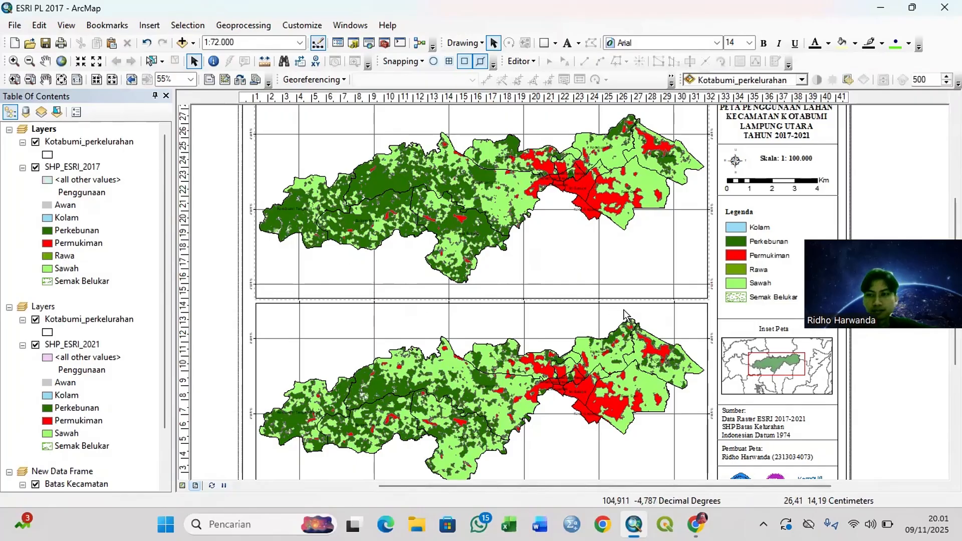
pyautogui.scroll(-1, 627, 309)
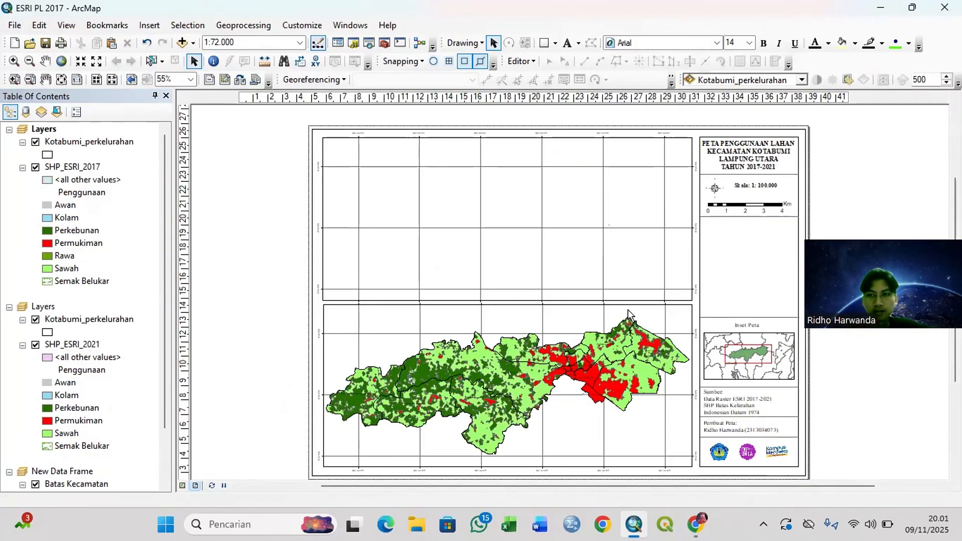
pyautogui.scroll(-1, 627, 309)
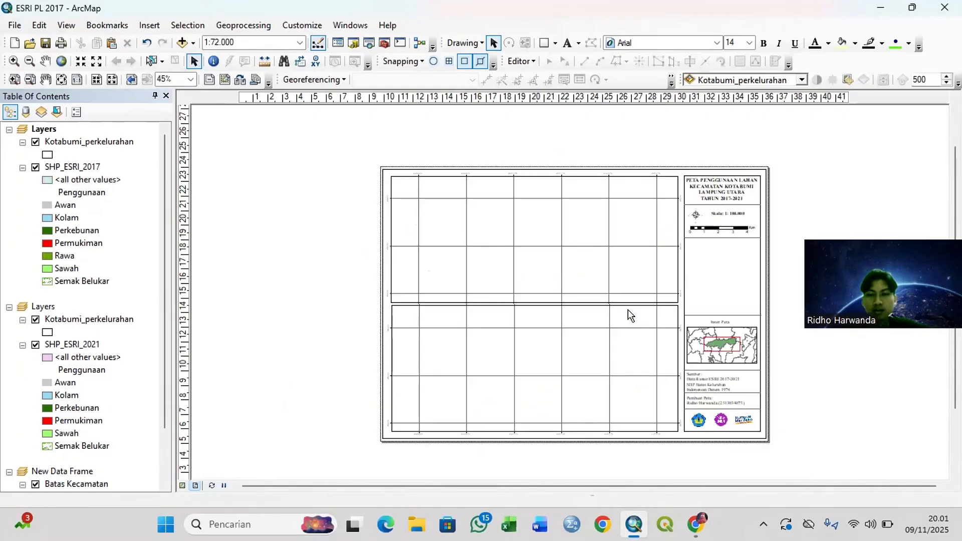
pyautogui.scroll(-1, 627, 310)
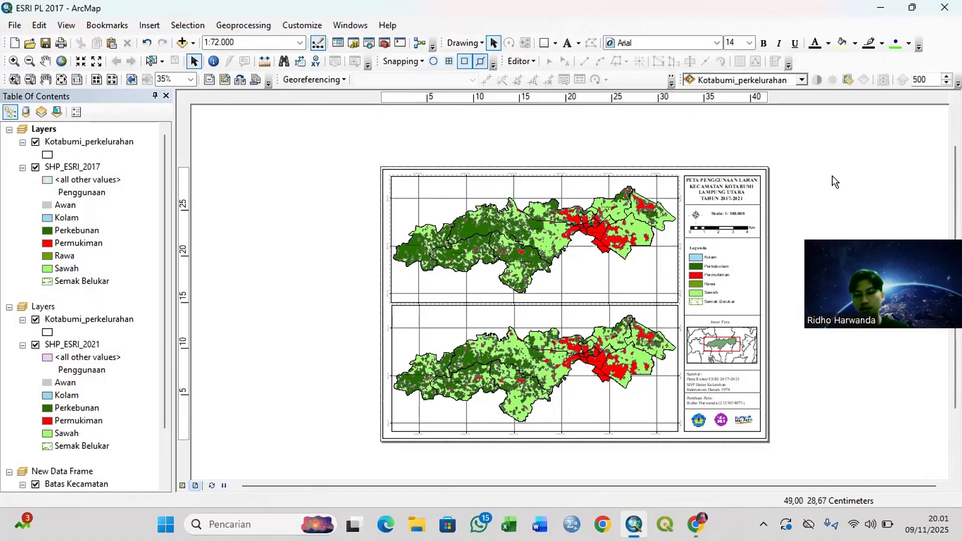
# Step: Create a new blank map document and display it in data view
pyautogui.hotkey('ctrl', 'n')
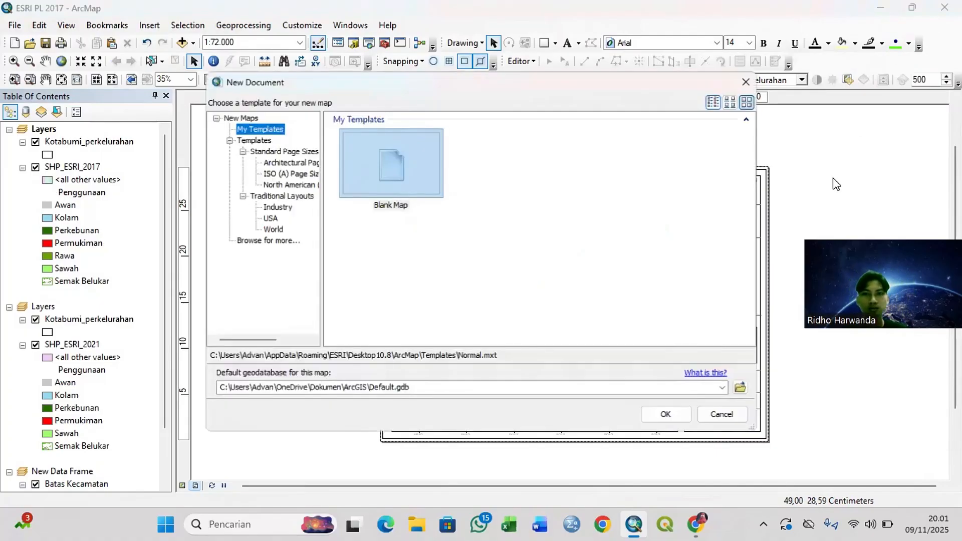
pyautogui.click(658, 422)
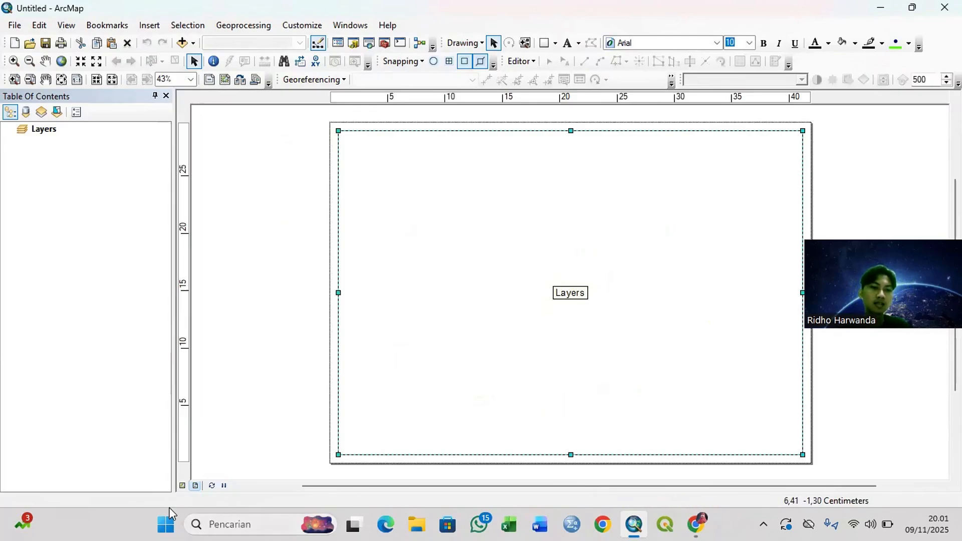
pyautogui.click(181, 486)
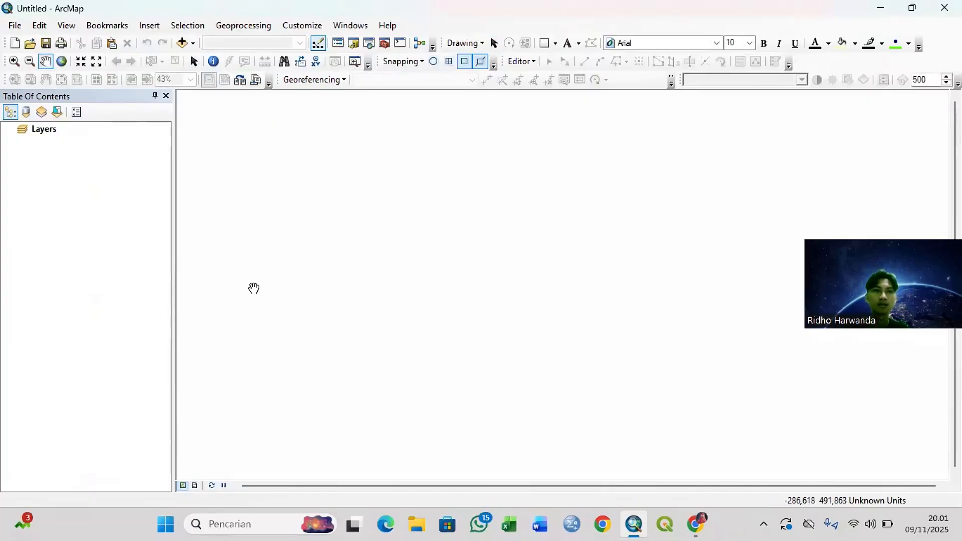
# Step: Add ESRI_2017.shp from the Tutorial PL Kobum folder to the empty data frame
pyautogui.rightClick(44, 131)
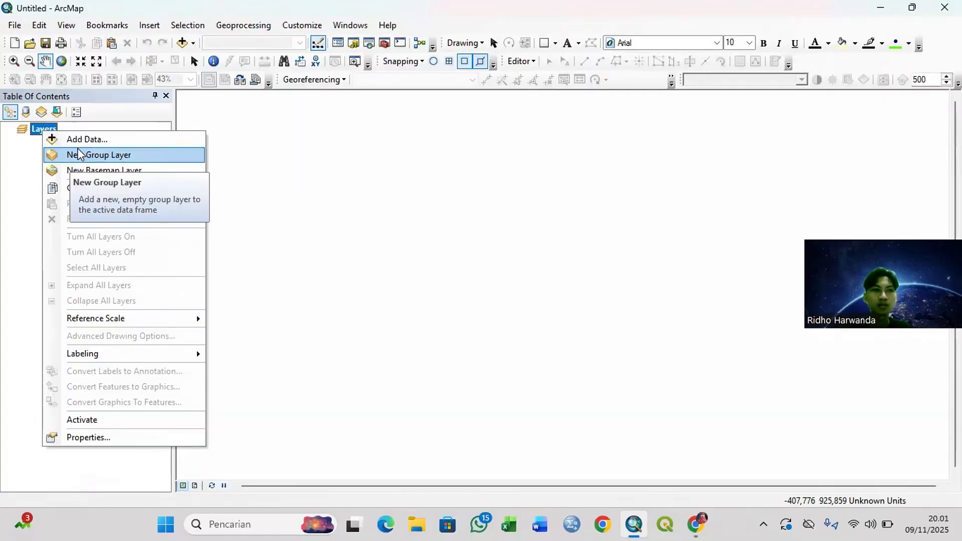
pyautogui.click(76, 139)
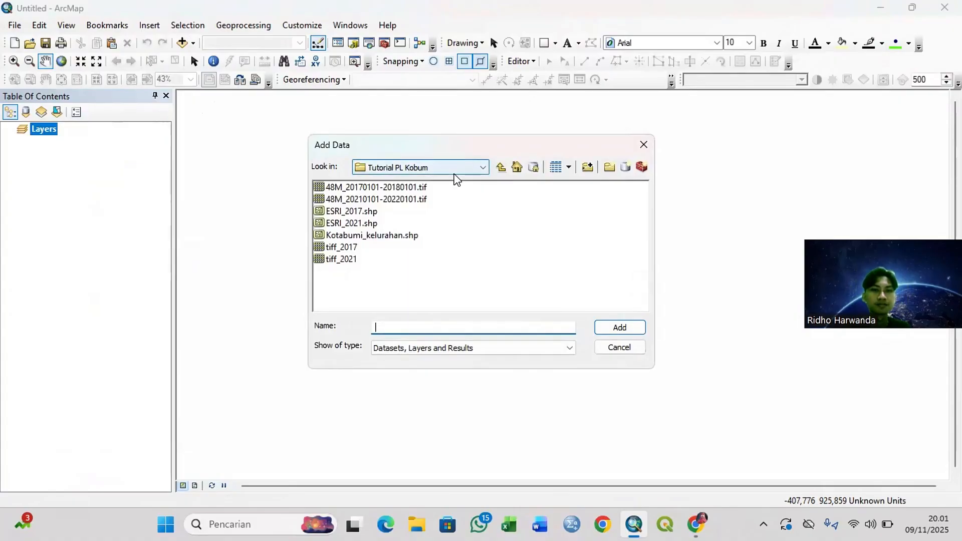
pyautogui.click(456, 171)
pyautogui.click(456, 180)
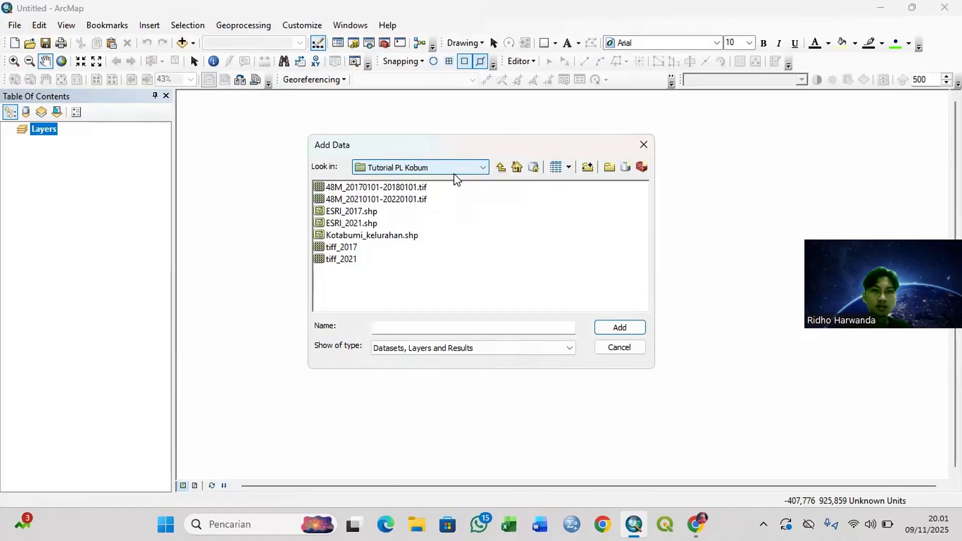
pyautogui.click(337, 212)
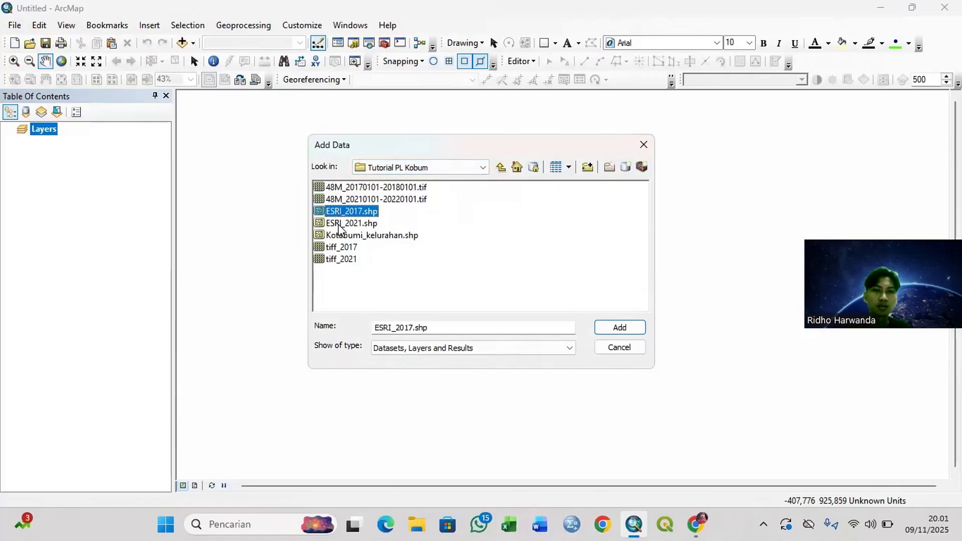
pyautogui.click(339, 224)
pyautogui.click(349, 212)
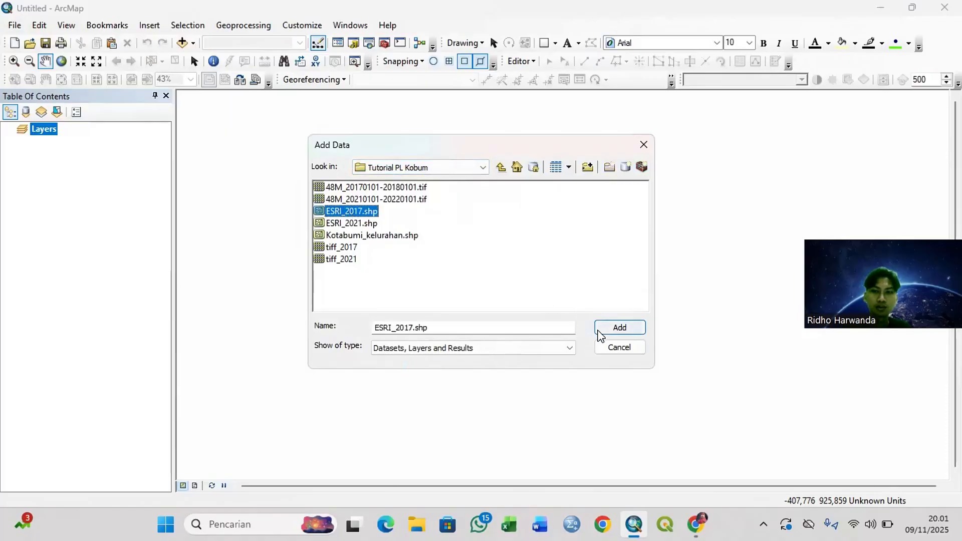
pyautogui.click(618, 327)
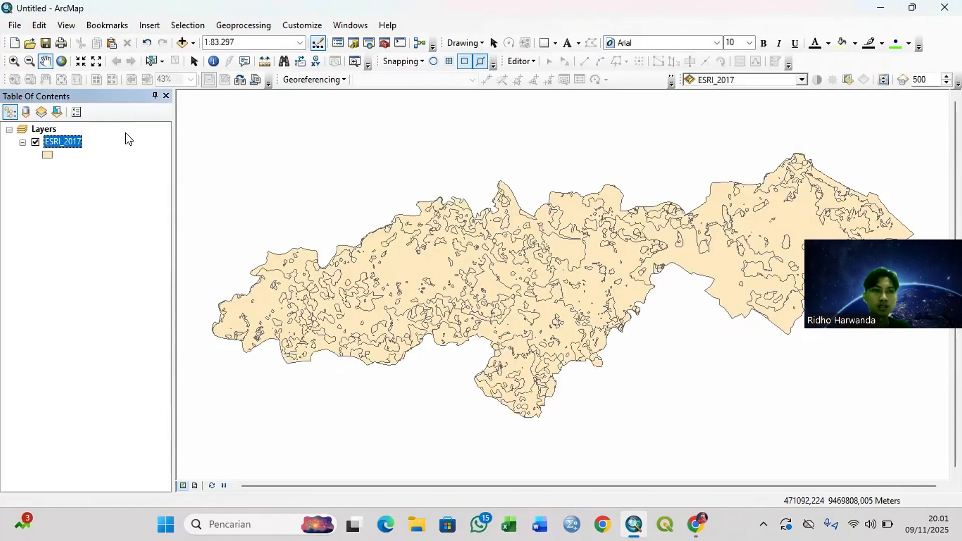
# Step: Add ESRI_2021.shp from the Tutorial PL Kobum folder to the same data frame
pyautogui.click(183, 42)
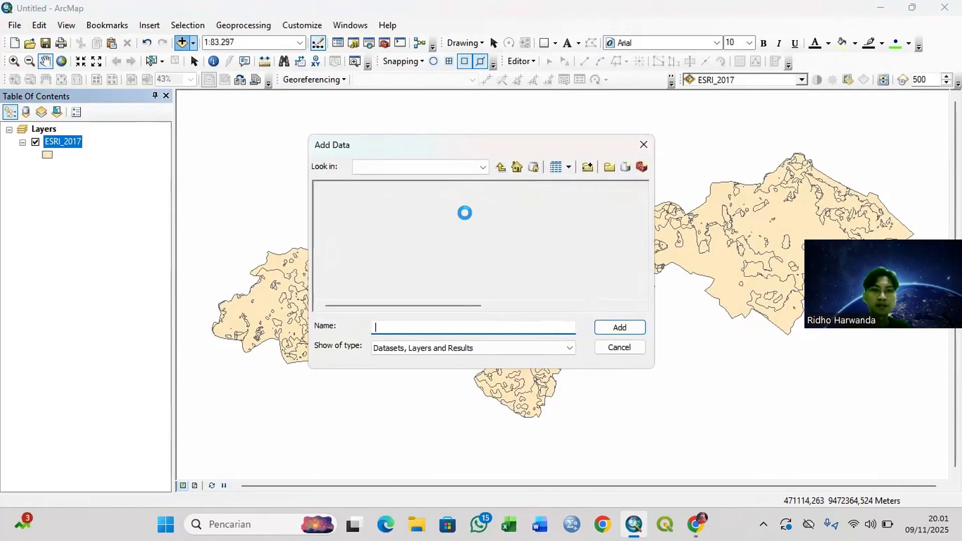
pyautogui.click(351, 223)
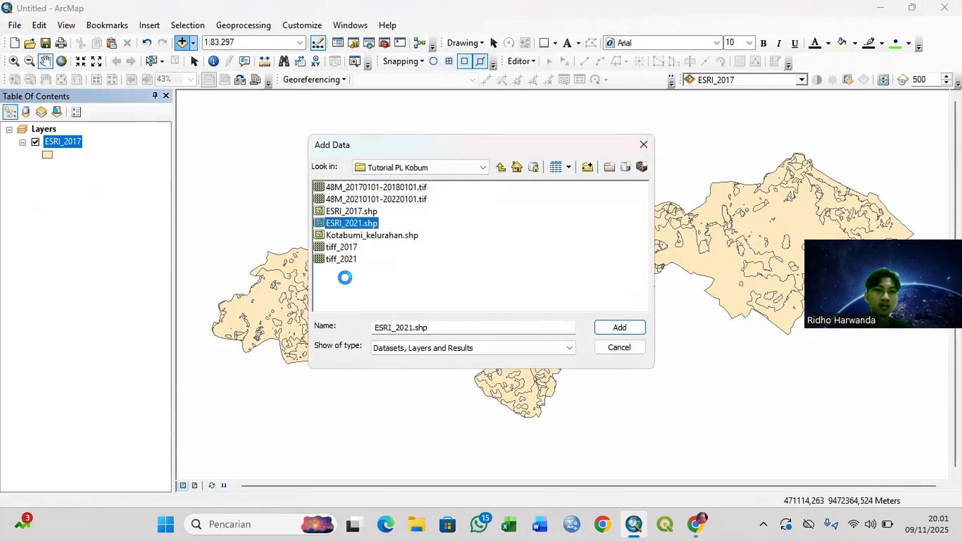
pyautogui.click(609, 327)
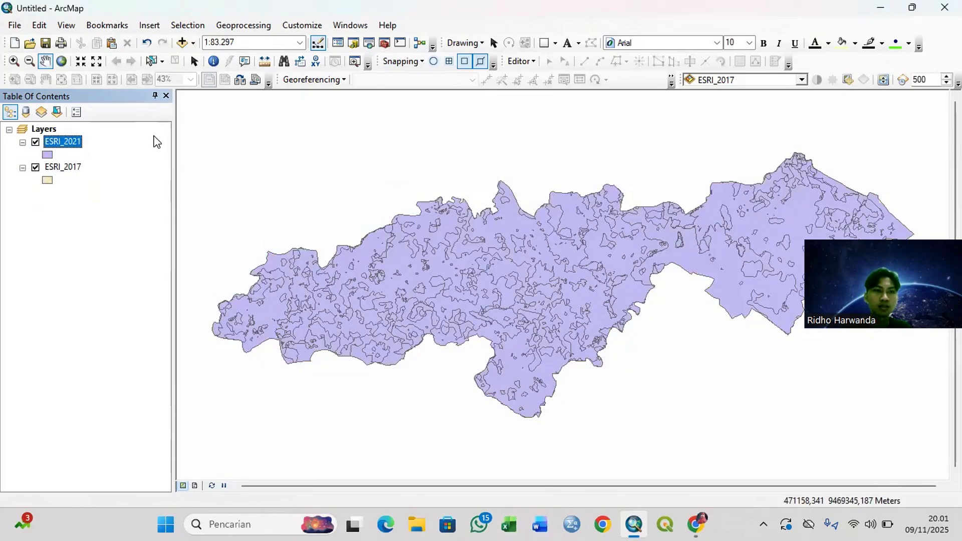
# Step: Add Kotabumi_kelurahan.shp from the Tutorial PL Kobum folder to the data frame
pyautogui.click(196, 47)
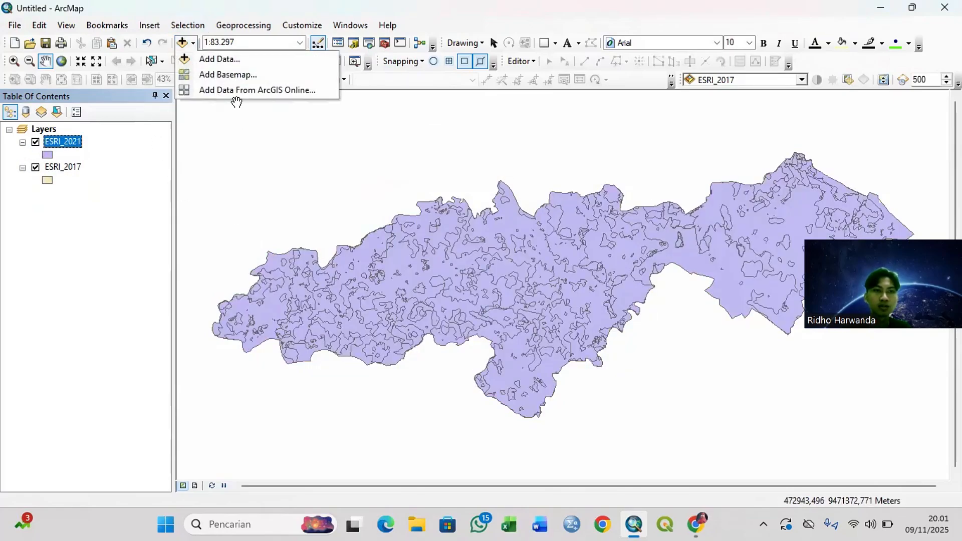
pyautogui.click(238, 59)
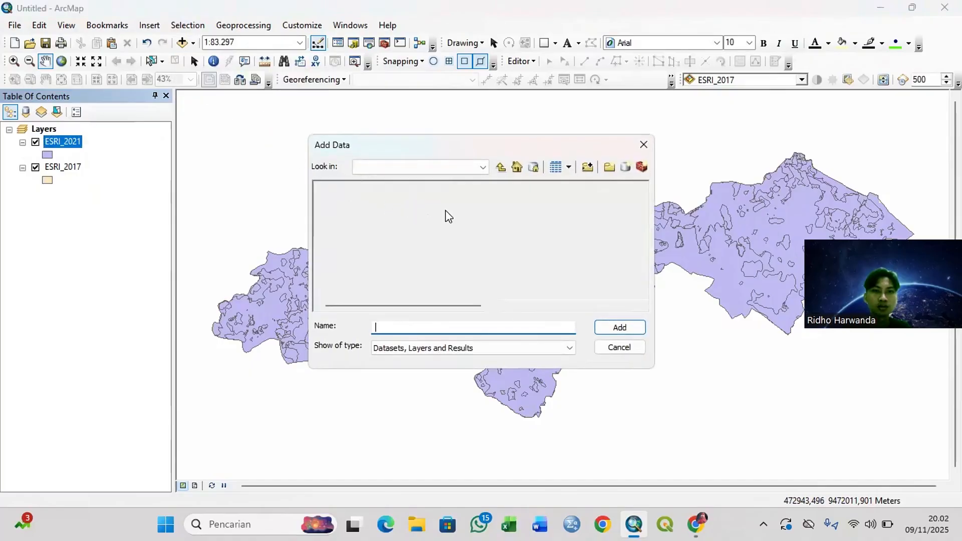
pyautogui.click(379, 236)
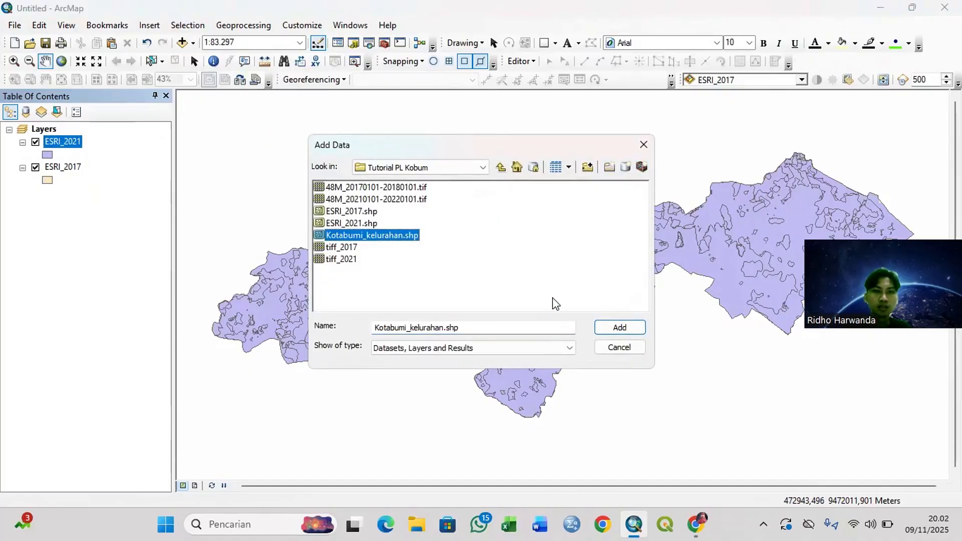
pyautogui.click(600, 330)
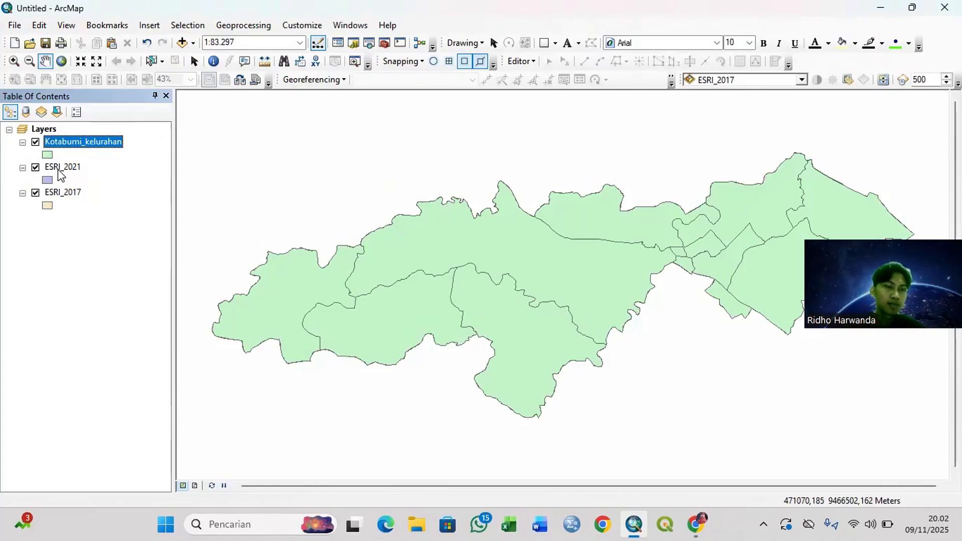
# Step: Export all ESRI_2021 features as the shapefile PL_2021.shp in the Tutorial PL Kobum folder and add it to the map
pyautogui.rightClick(90, 145)
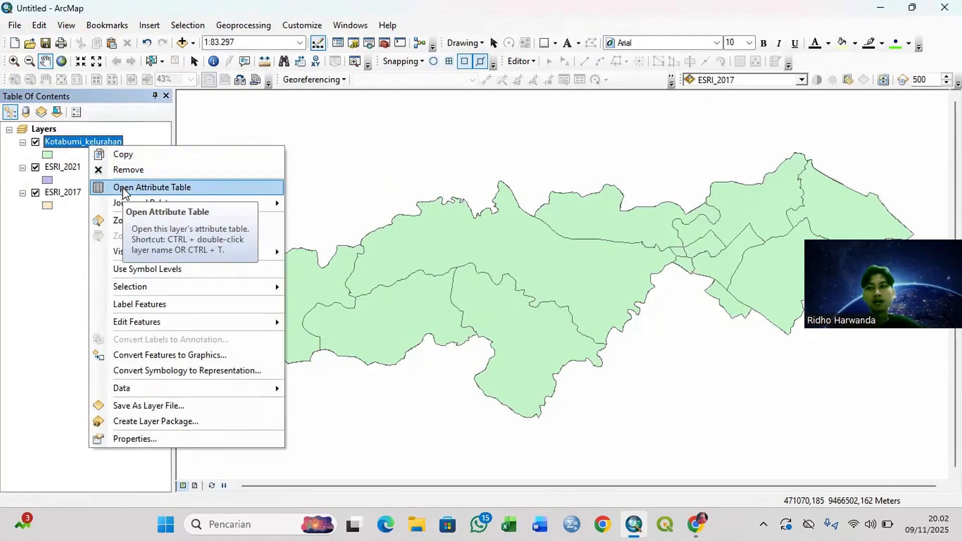
pyautogui.rightClick(60, 171)
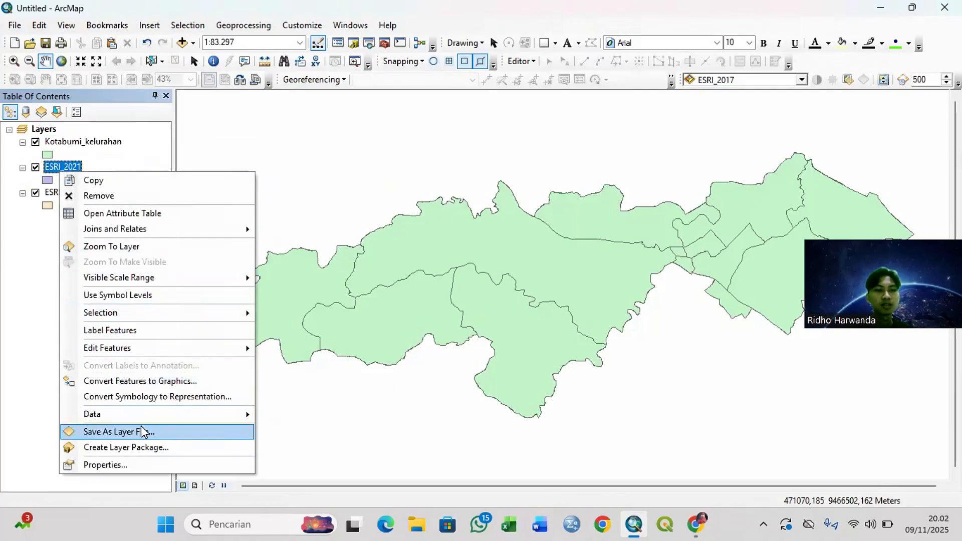
pyautogui.moveTo(224, 419)
pyautogui.click(275, 427)
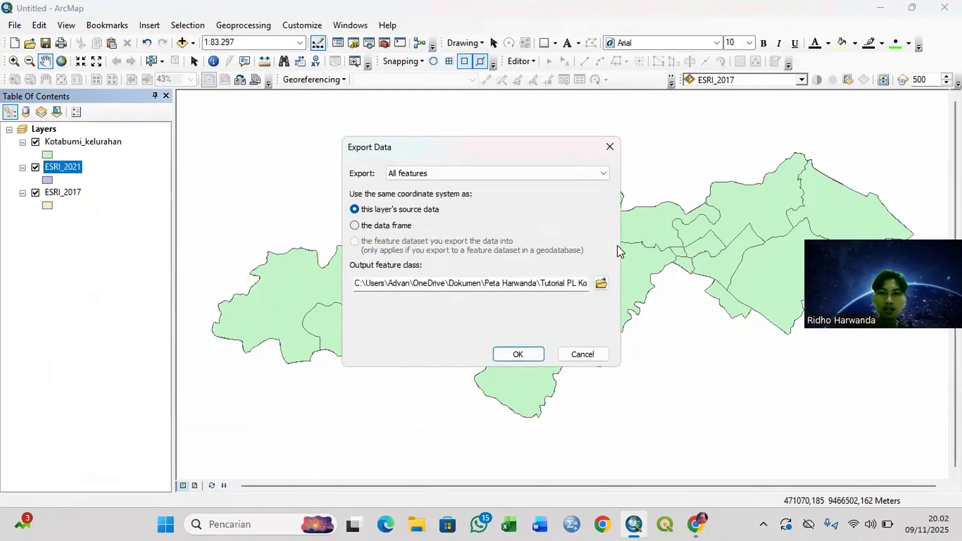
pyautogui.click(600, 284)
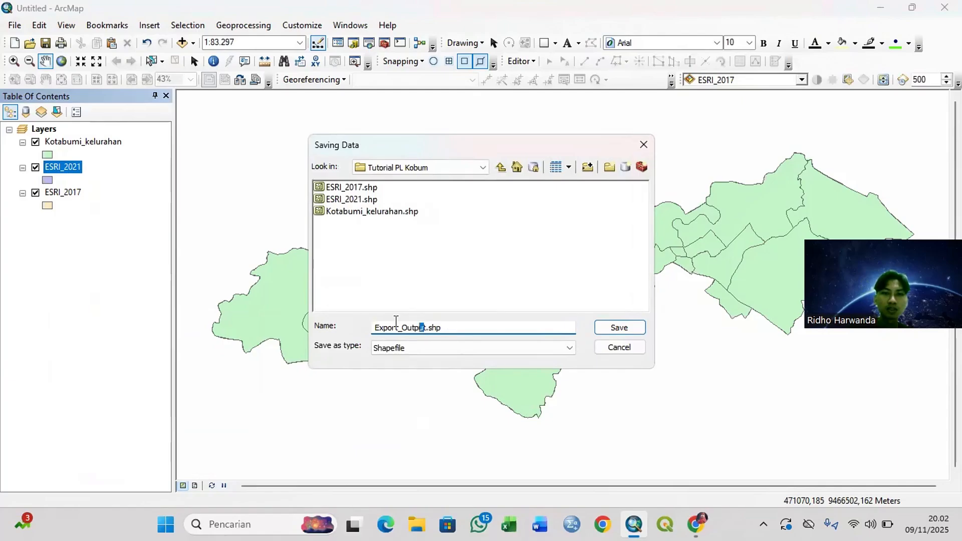
pyautogui.moveTo(395, 321); pyautogui.dragTo(338, 317)
pyautogui.press('BackSpace')
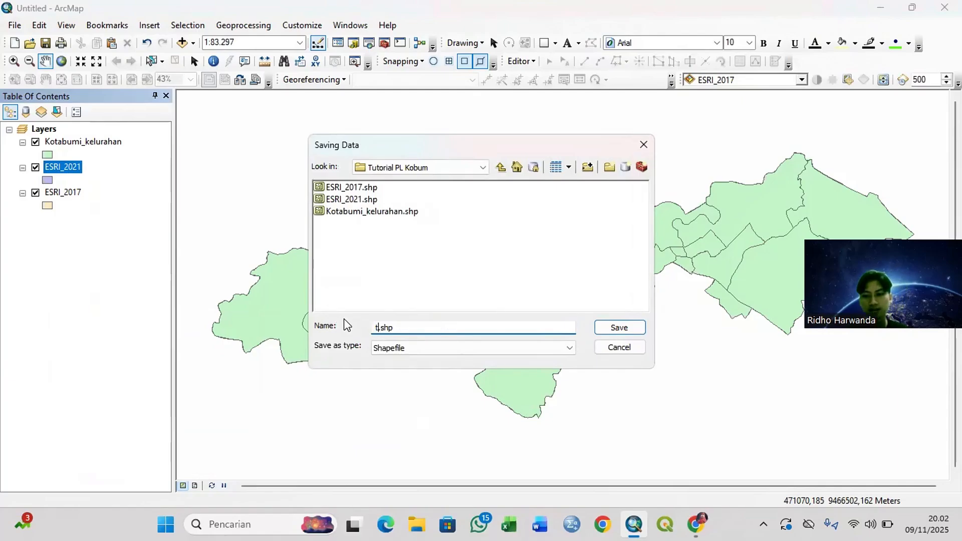
pyautogui.press('BackSpace')
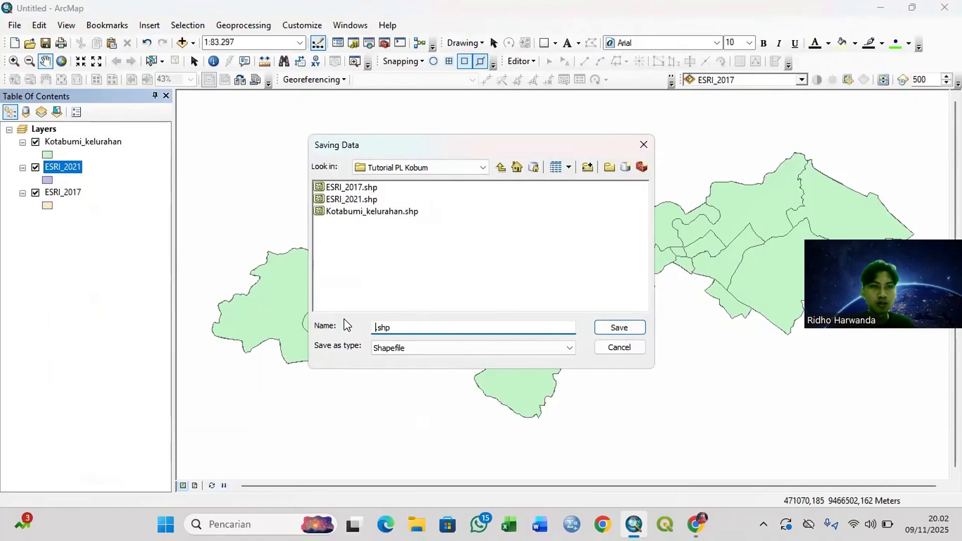
pyautogui.write('L_2021')
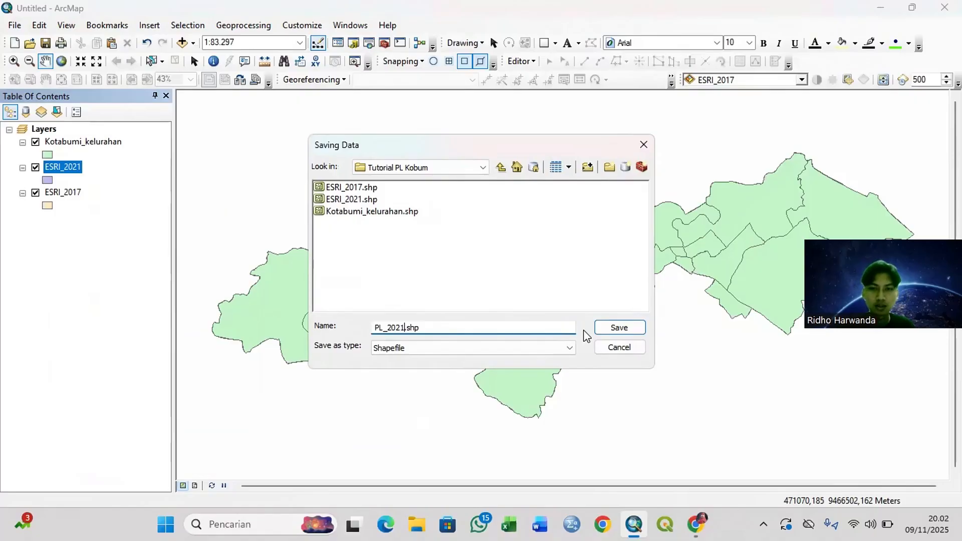
pyautogui.click(616, 327)
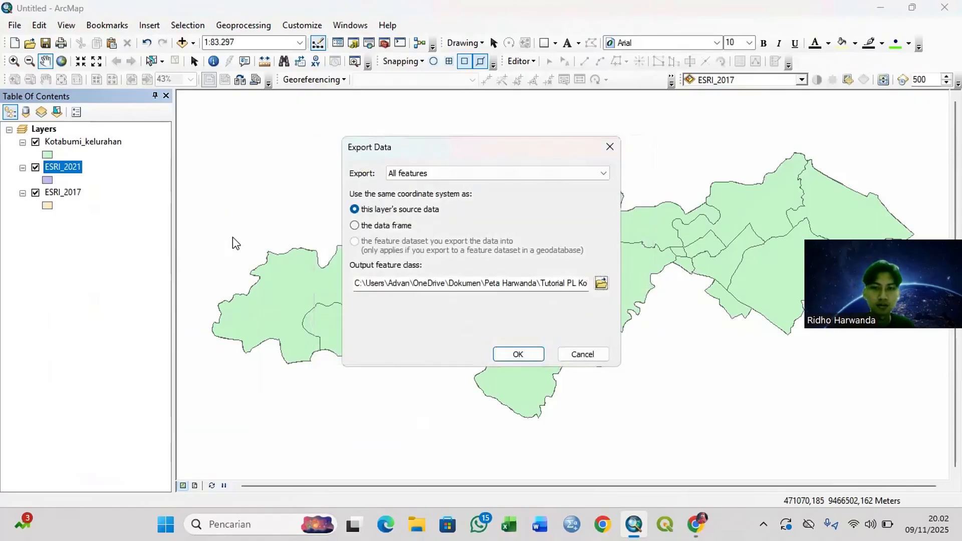
pyautogui.click(518, 356)
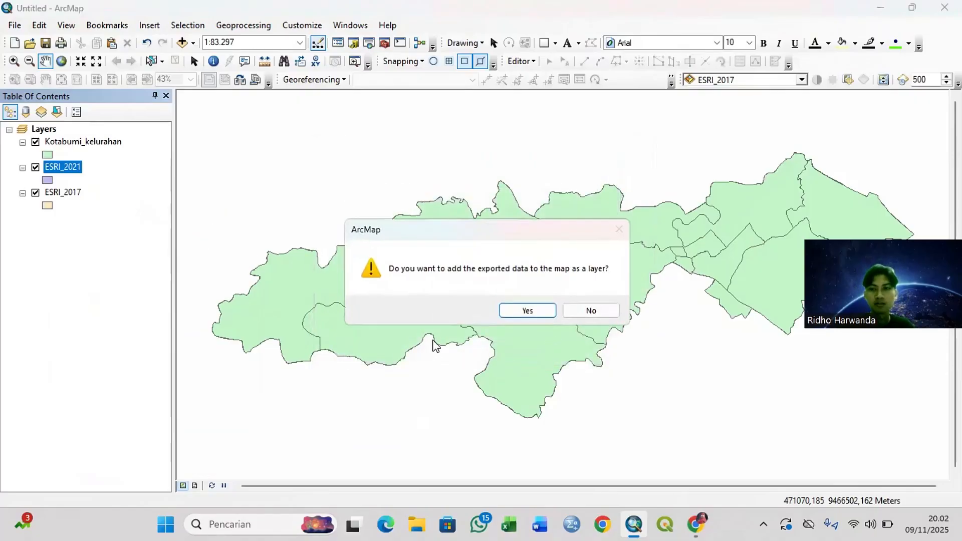
pyautogui.click(531, 311)
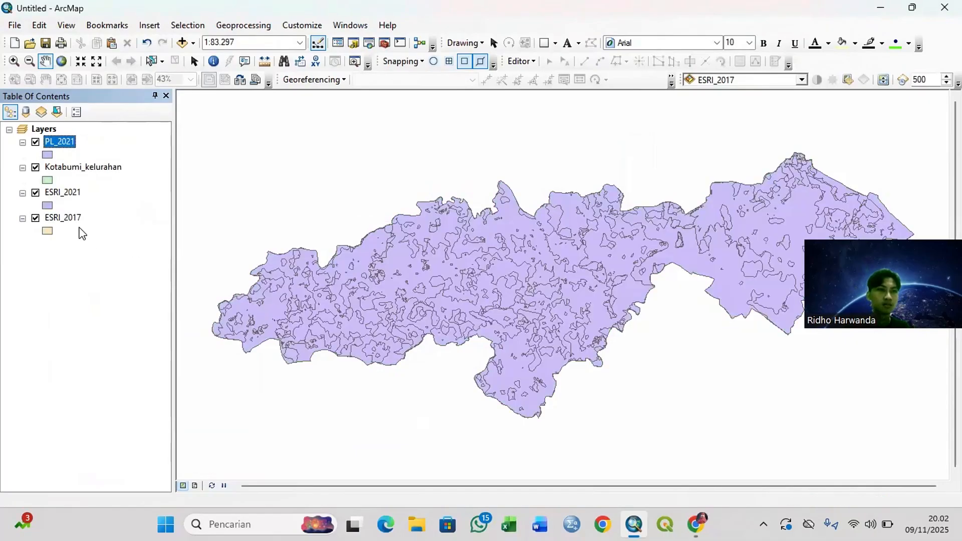
# Step: Export all ESRI_2017 features as the shapefile PL_2017.shp in the Tutorial PL Kobum folder and add it to the map
pyautogui.rightClick(74, 223)
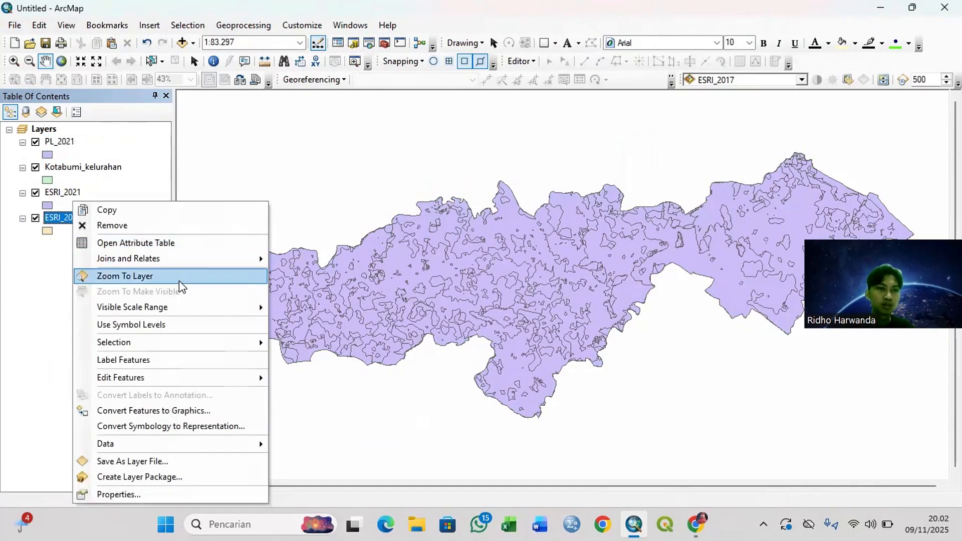
pyautogui.moveTo(220, 444)
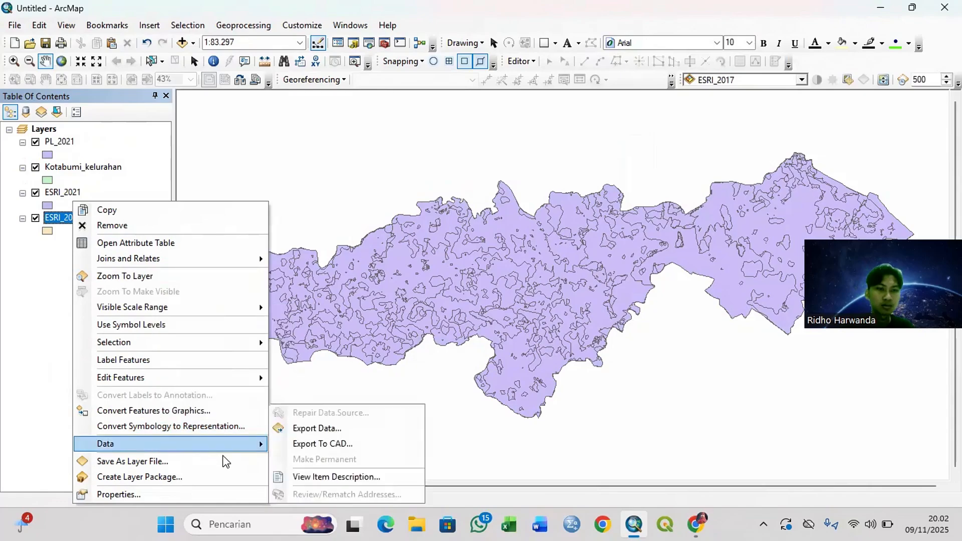
pyautogui.click(331, 427)
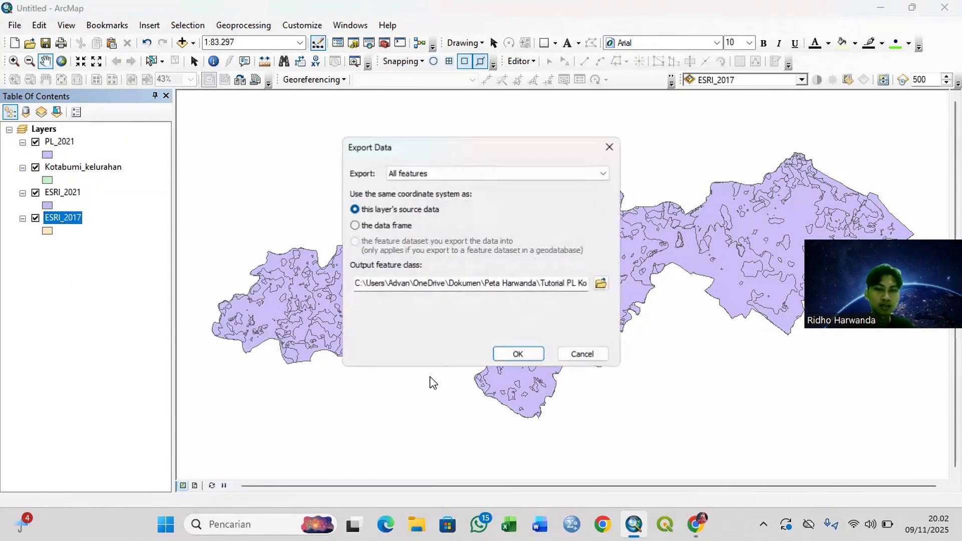
pyautogui.click(601, 283)
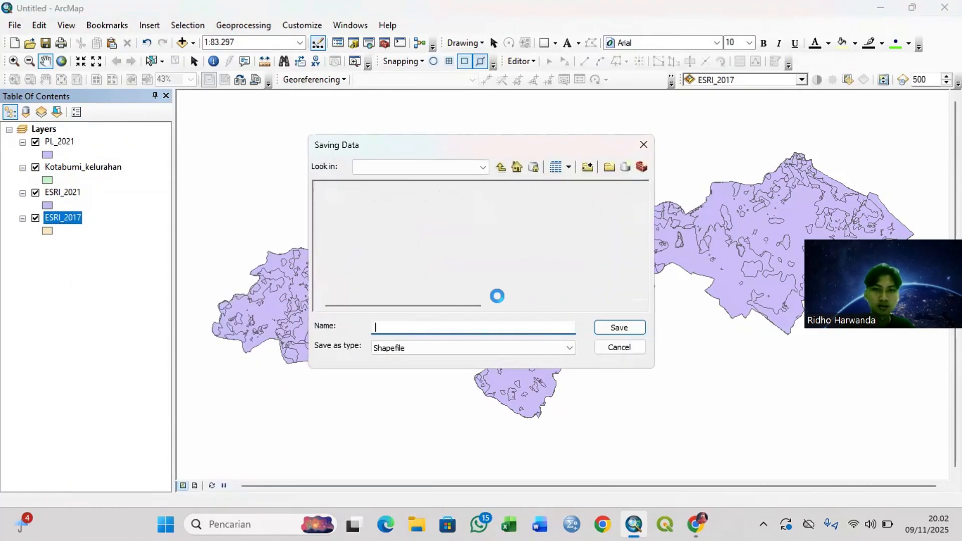
pyautogui.moveTo(427, 329); pyautogui.dragTo(366, 333)
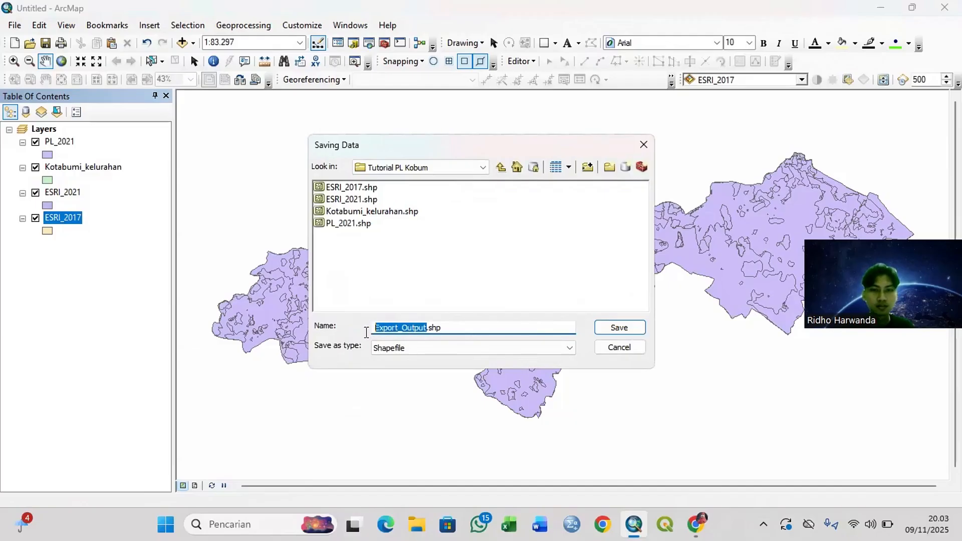
pyautogui.write('PL_2021')
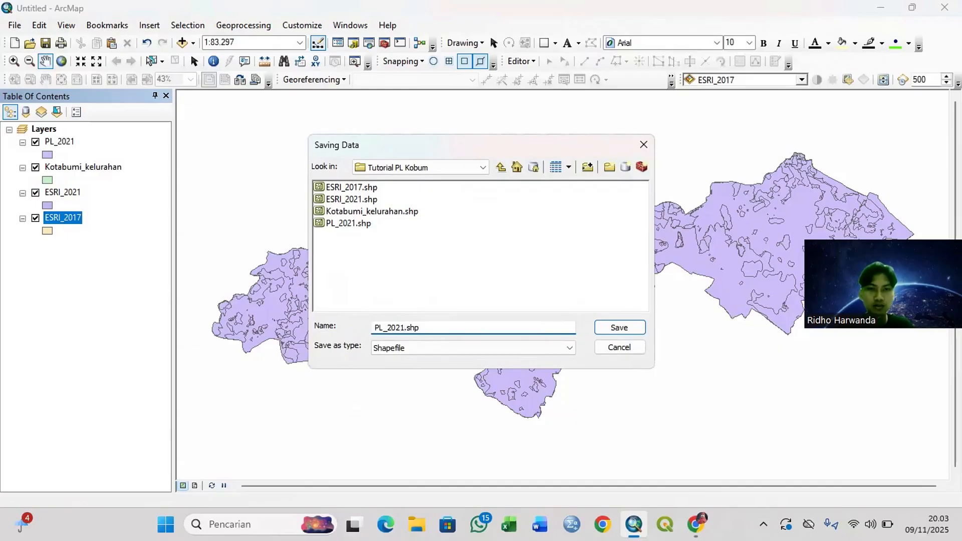
pyautogui.click(609, 329)
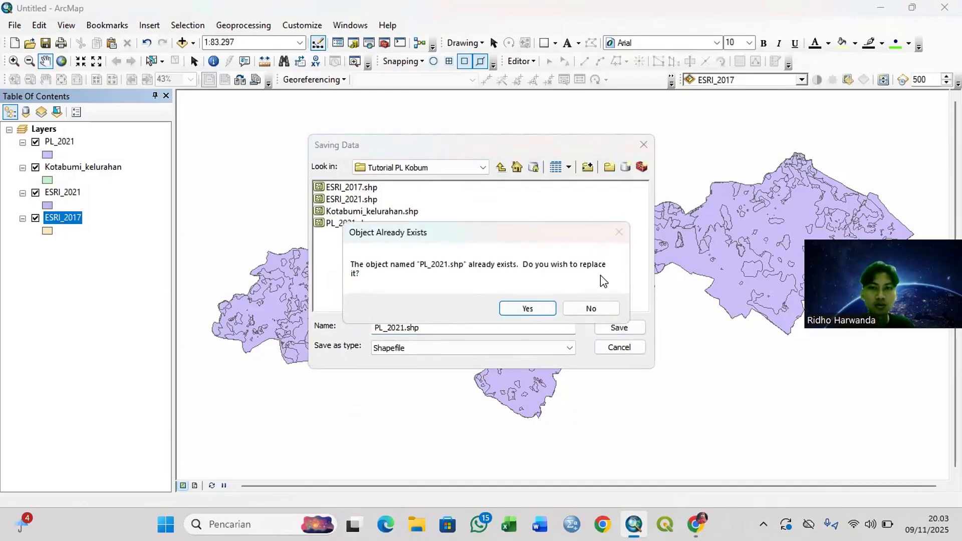
pyautogui.click(592, 308)
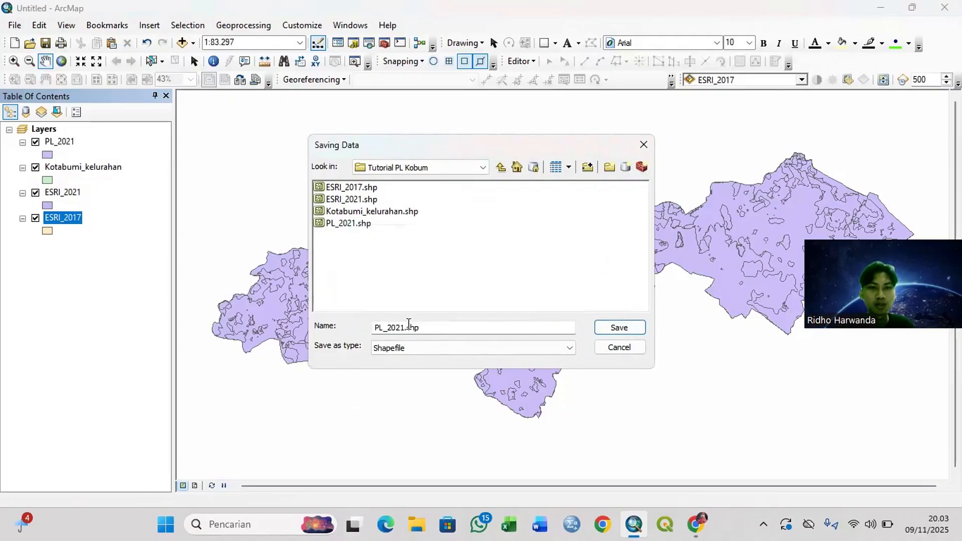
pyautogui.click(403, 327)
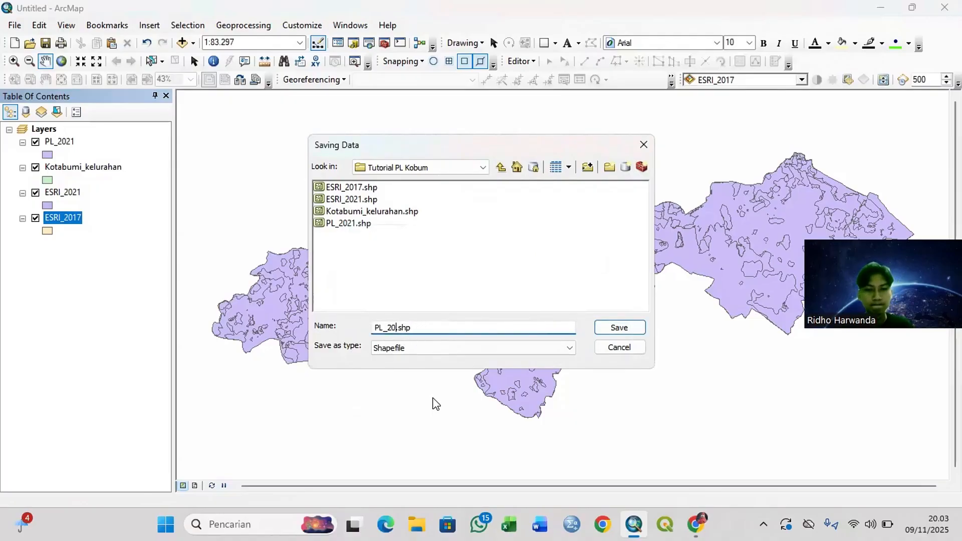
pyautogui.write('17')
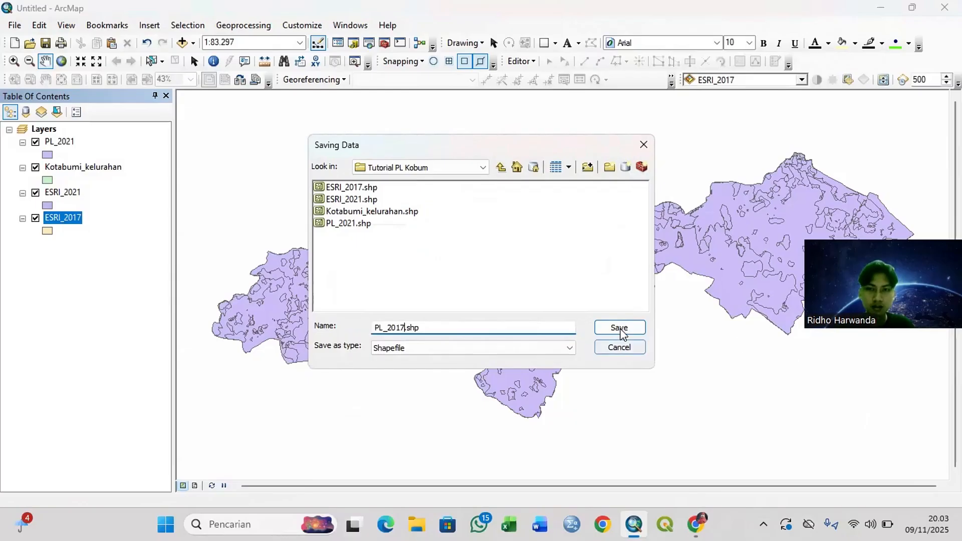
pyautogui.click(623, 327)
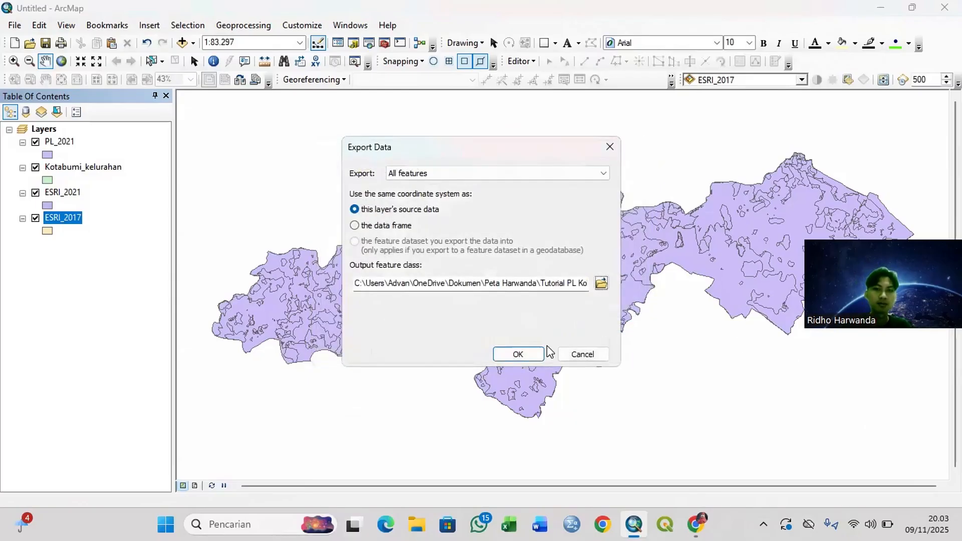
pyautogui.click(518, 355)
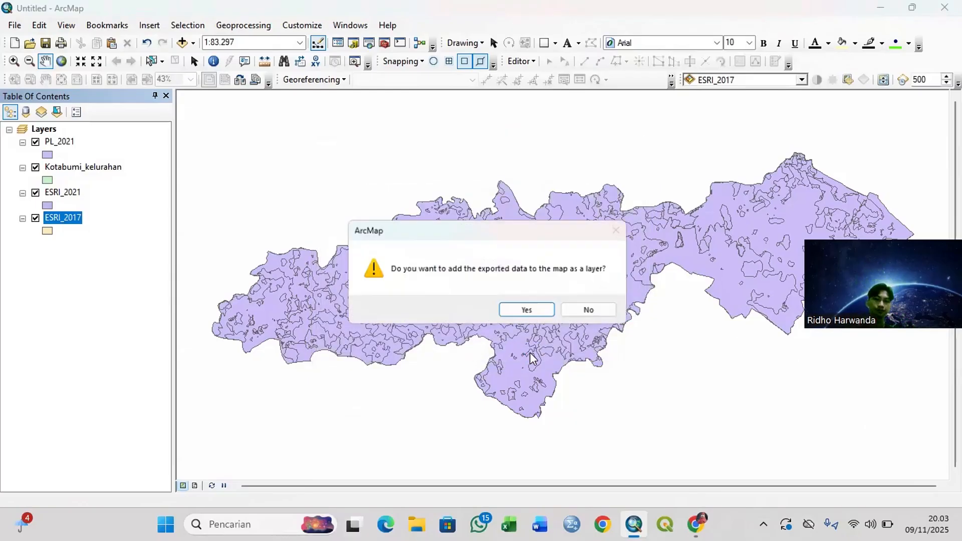
pyautogui.click(541, 315)
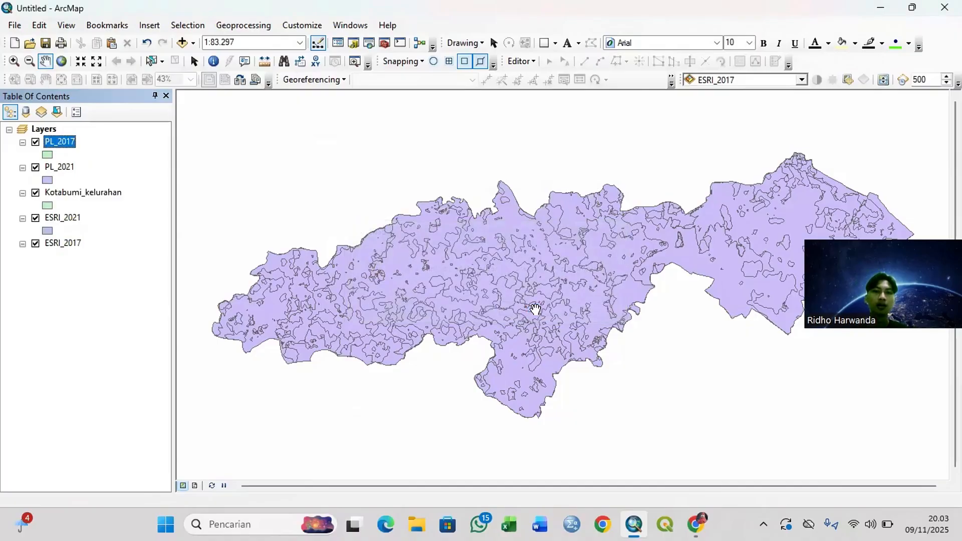
# Step: Remove the original ESRI_2021 and ESRI_2017 layers from the data frame
pyautogui.click(58, 215)
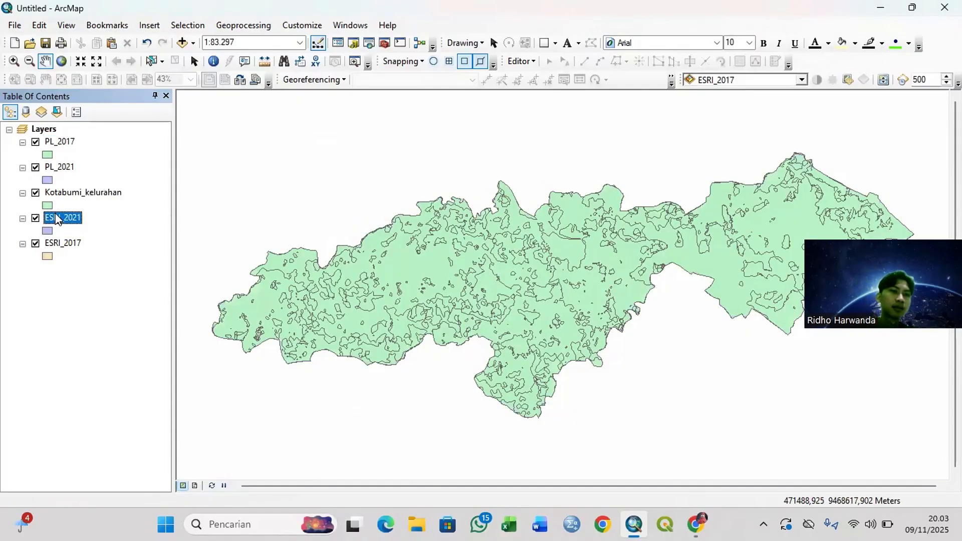
pyautogui.rightClick(58, 215)
pyautogui.click(99, 224)
pyautogui.rightClick(67, 220)
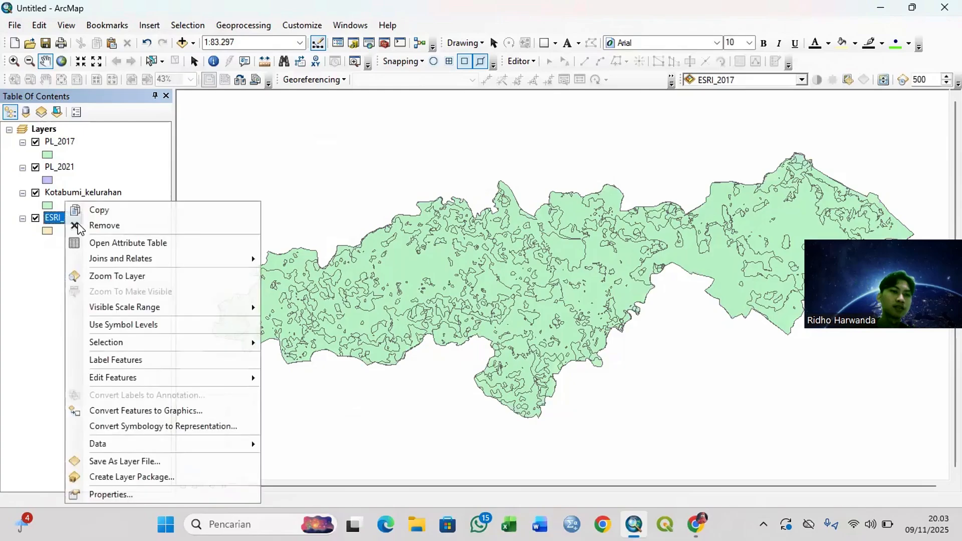
pyautogui.click(129, 224)
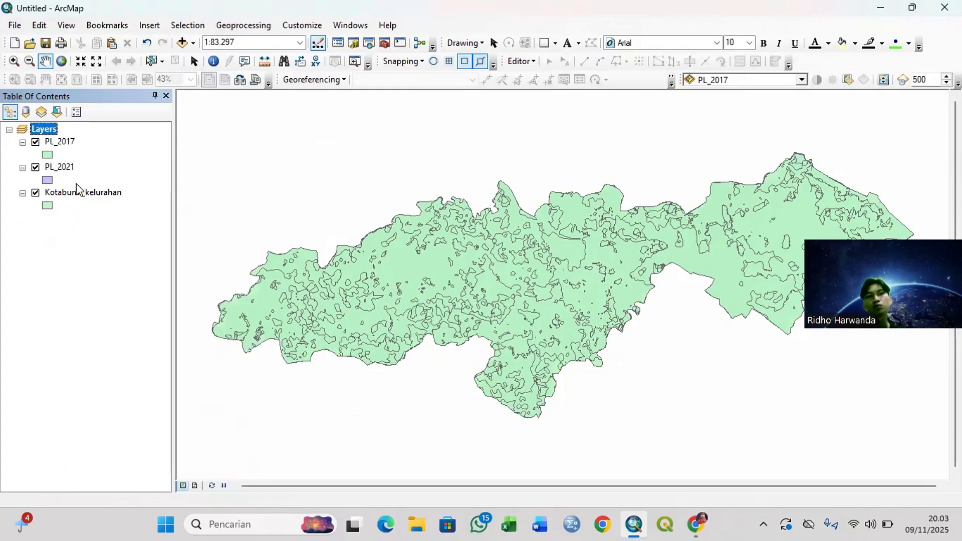
pyautogui.click(85, 197)
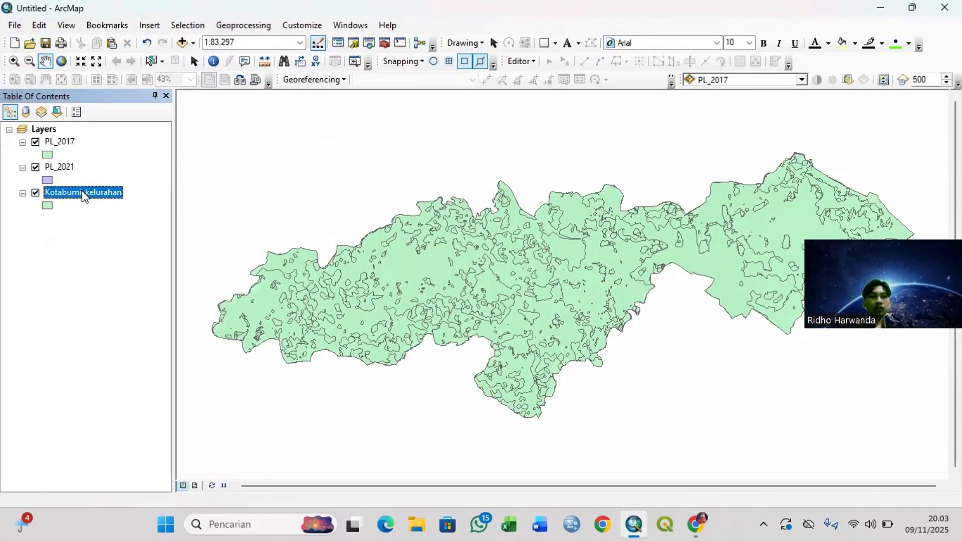
pyautogui.click(83, 196)
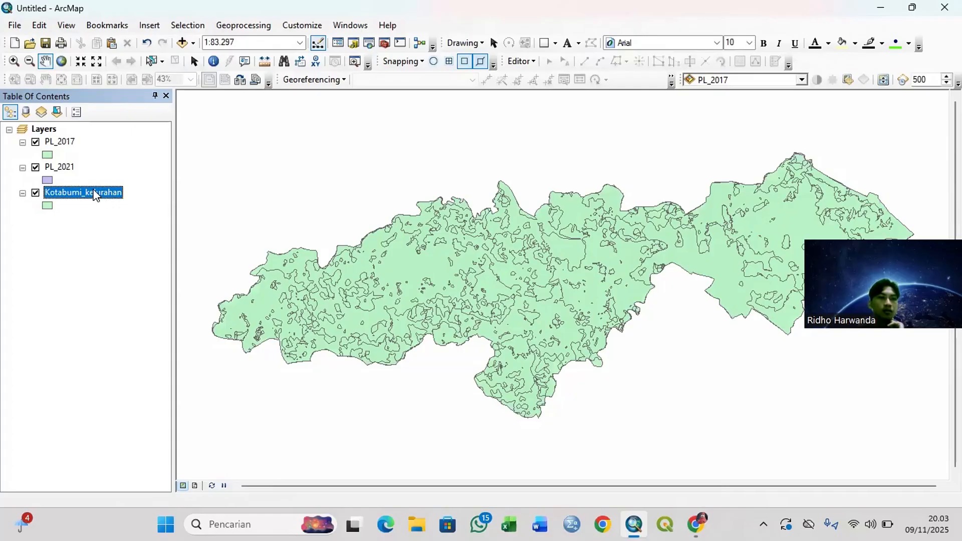
pyautogui.rightClick(95, 194)
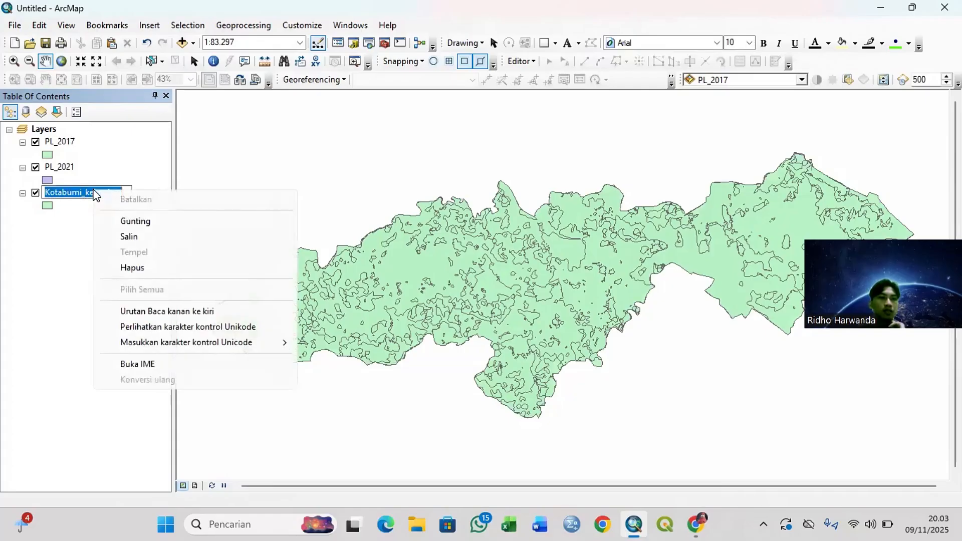
pyautogui.click(21, 293)
pyautogui.click(35, 288)
# Step: Open the attribute table of the Kotabumi_kelurahan layer
pyautogui.rightClick(95, 191)
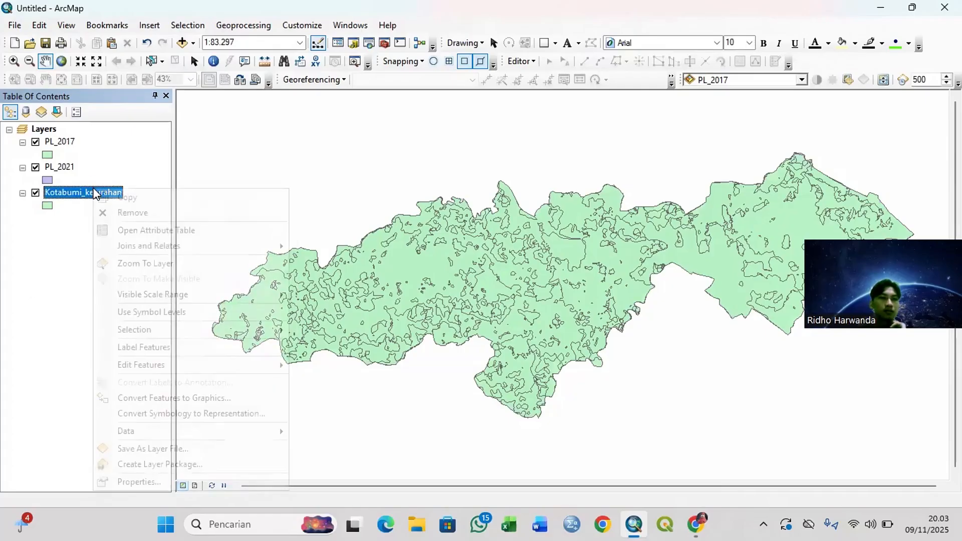
pyautogui.click(154, 227)
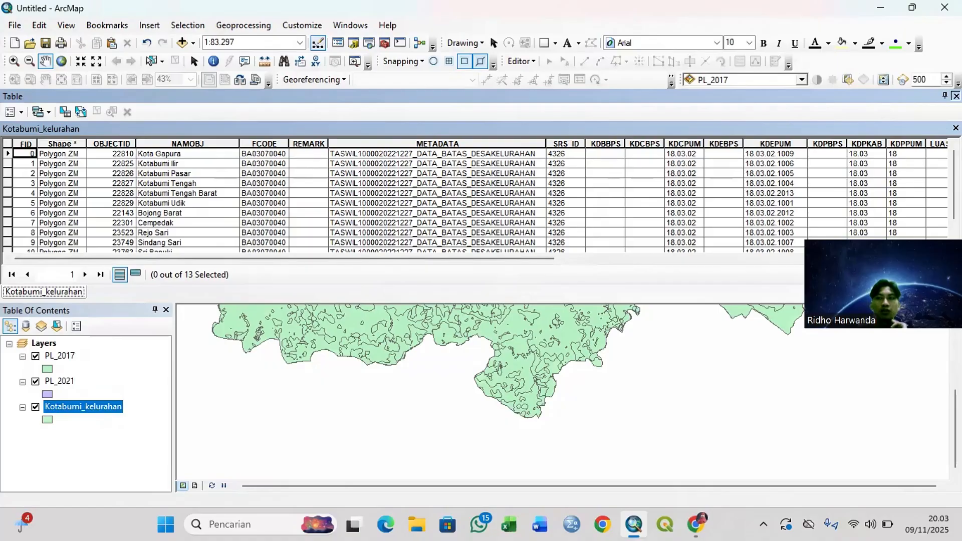
# Step: Export all Kotabumi_kelurahan features as the shapefile Kobum_Lurah.shp in the Tutorial PL Kobum folder and add it to the map
pyautogui.click(956, 96)
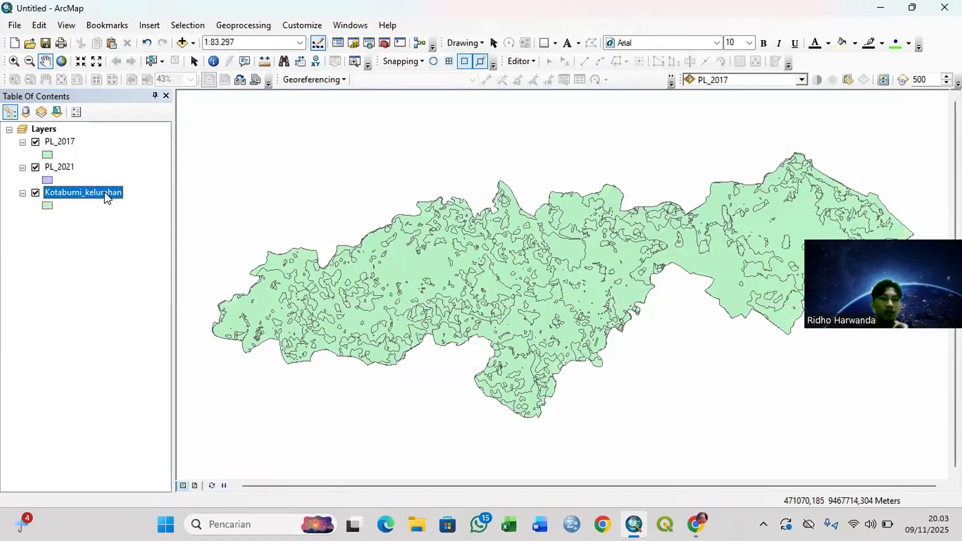
pyautogui.rightClick(106, 196)
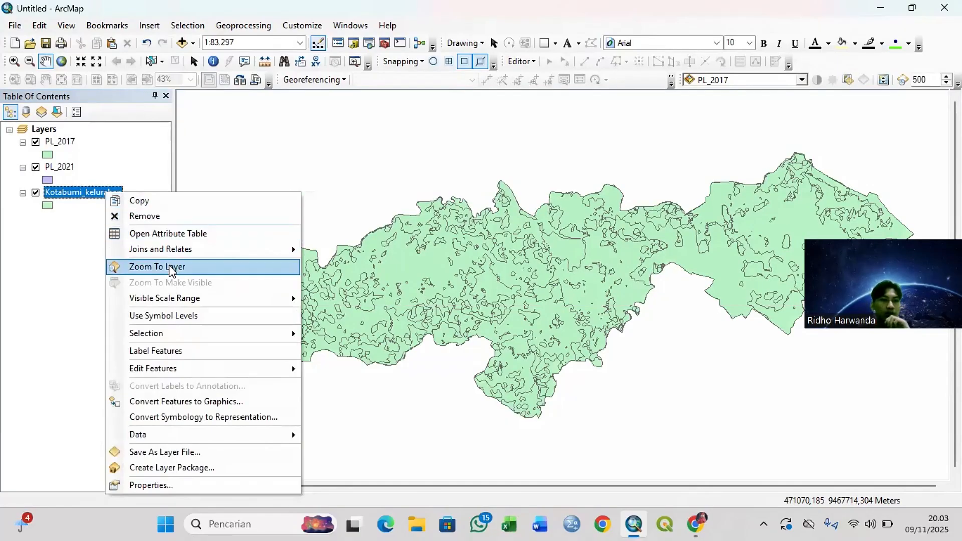
pyautogui.moveTo(224, 441)
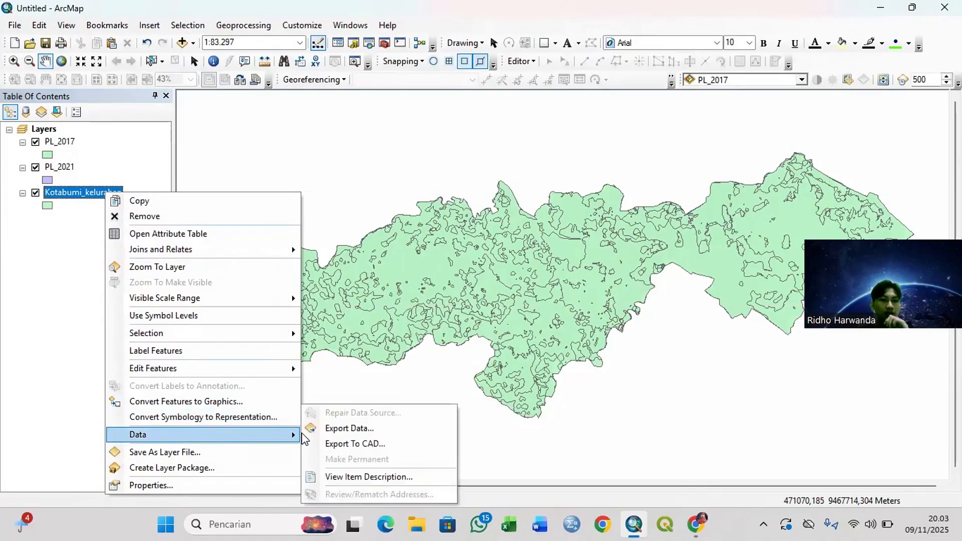
pyautogui.click(350, 428)
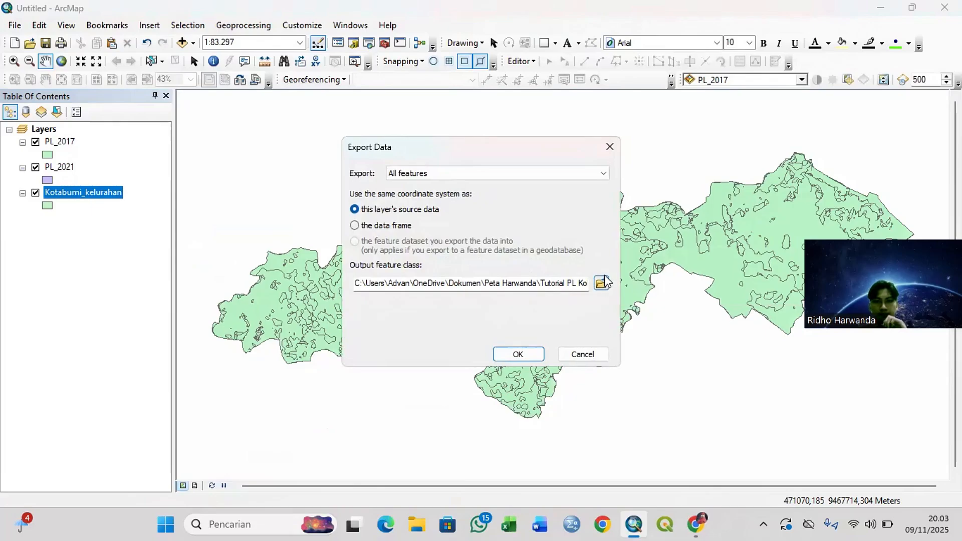
pyautogui.click(601, 283)
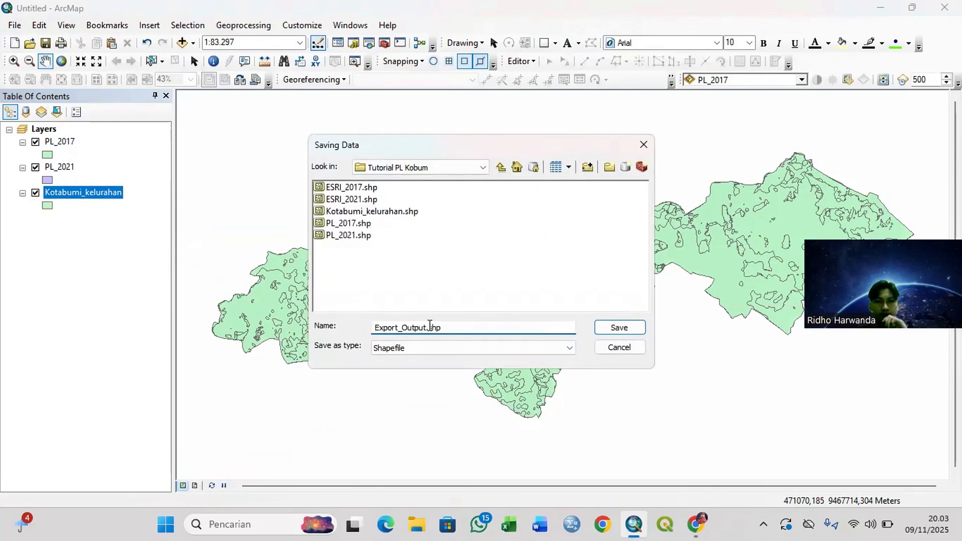
pyautogui.moveTo(426, 327); pyautogui.dragTo(372, 329)
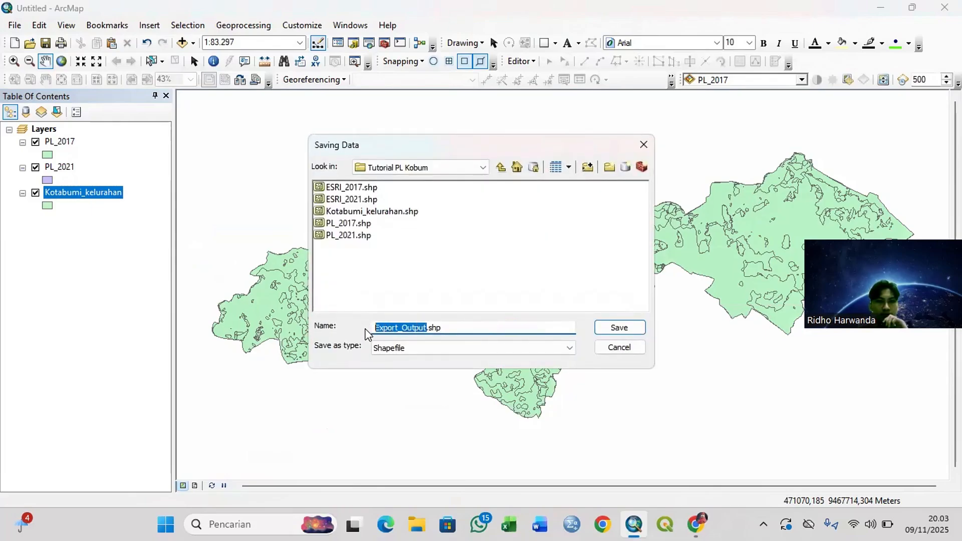
pyautogui.write('KO')
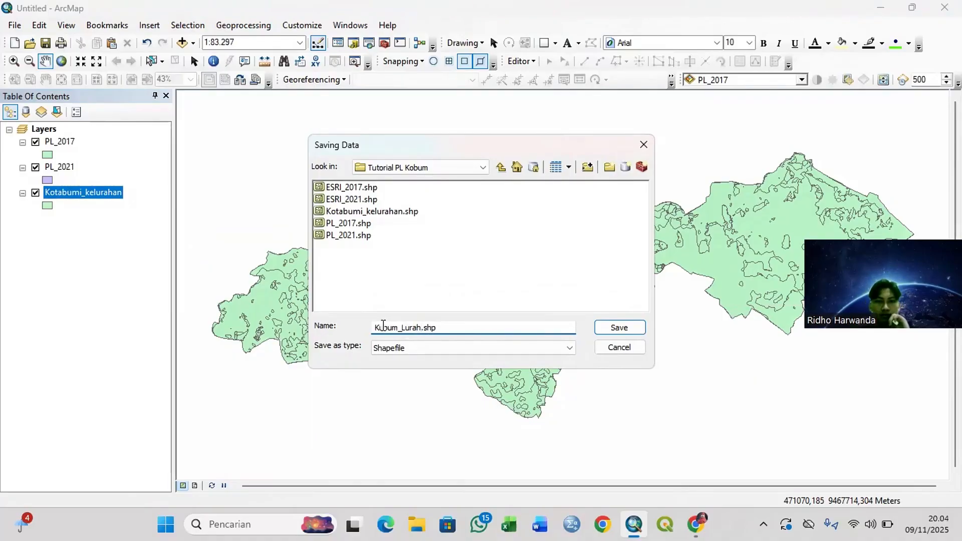
pyautogui.press('BackSpace')
pyautogui.write('o')
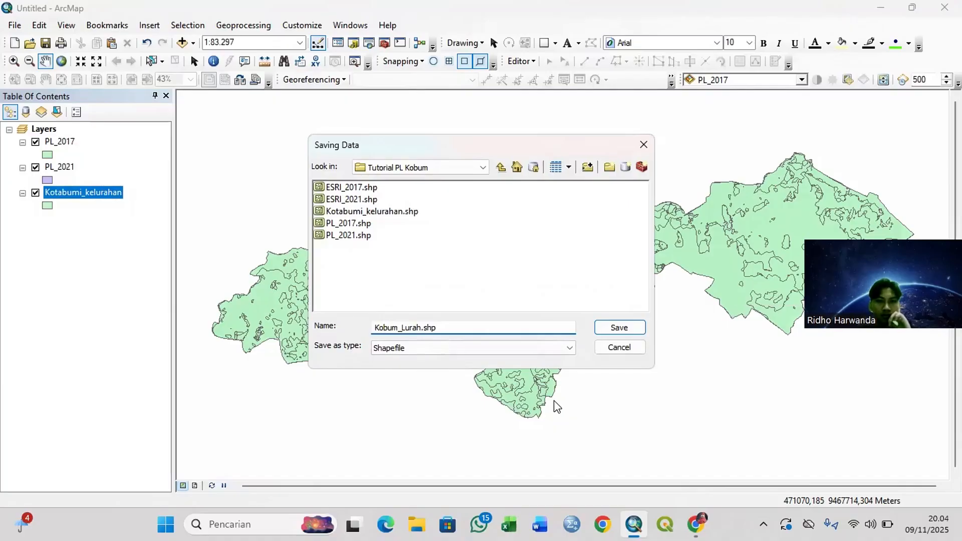
pyautogui.click(622, 328)
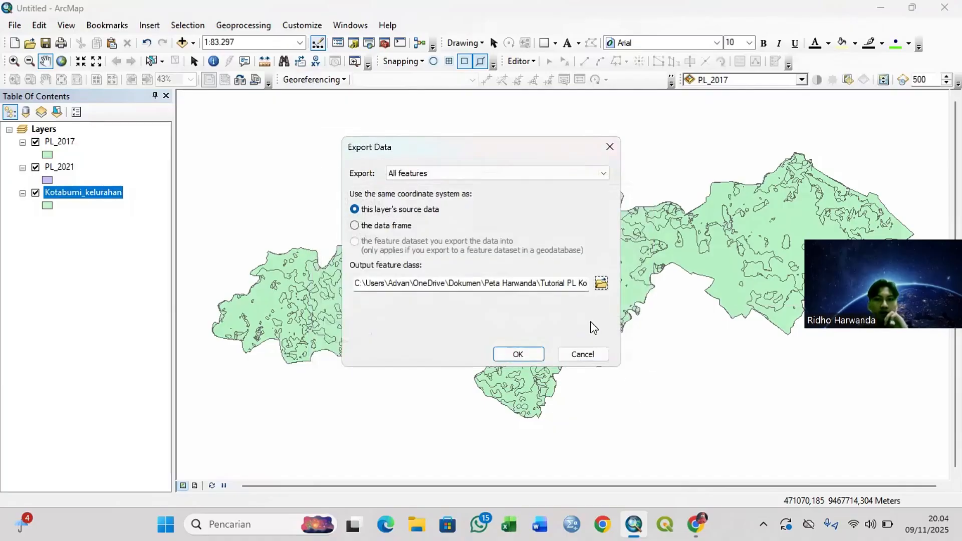
pyautogui.click(517, 353)
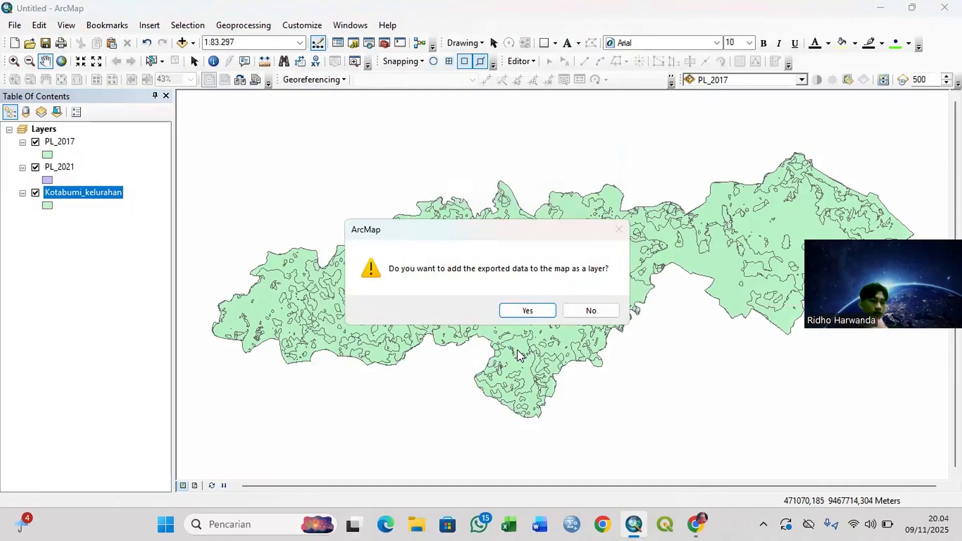
pyautogui.click(527, 310)
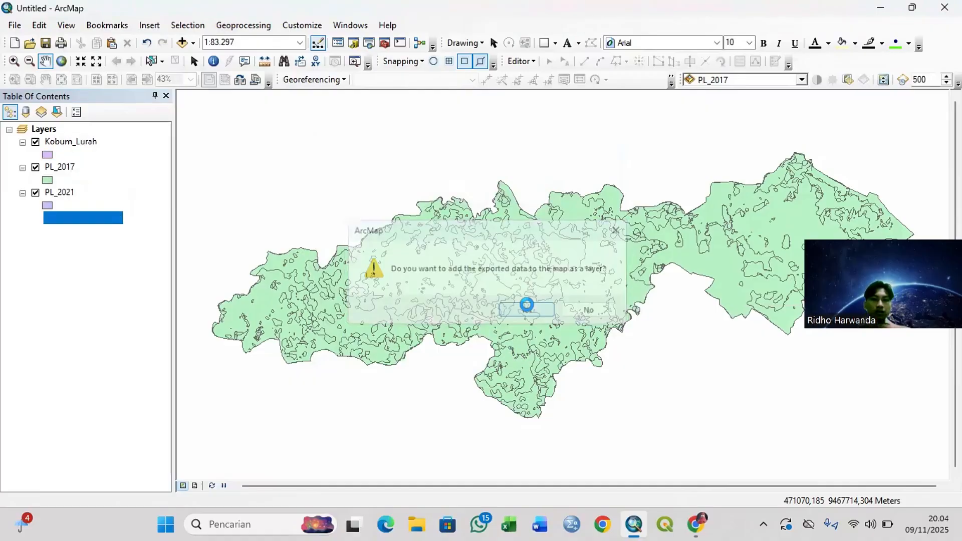
# Step: Remove the original Kotabumi_kelurahan layer from the data frame
pyautogui.rightClick(104, 221)
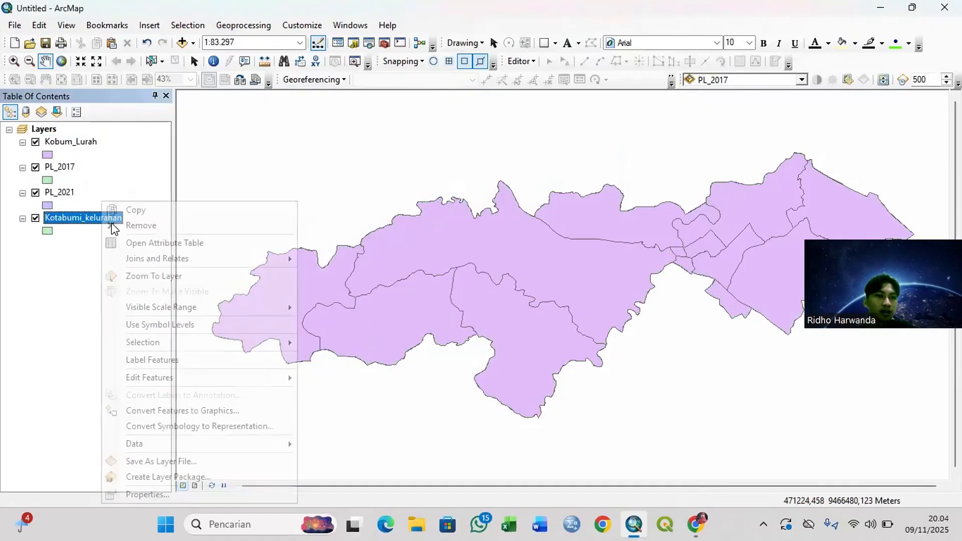
pyautogui.click(151, 224)
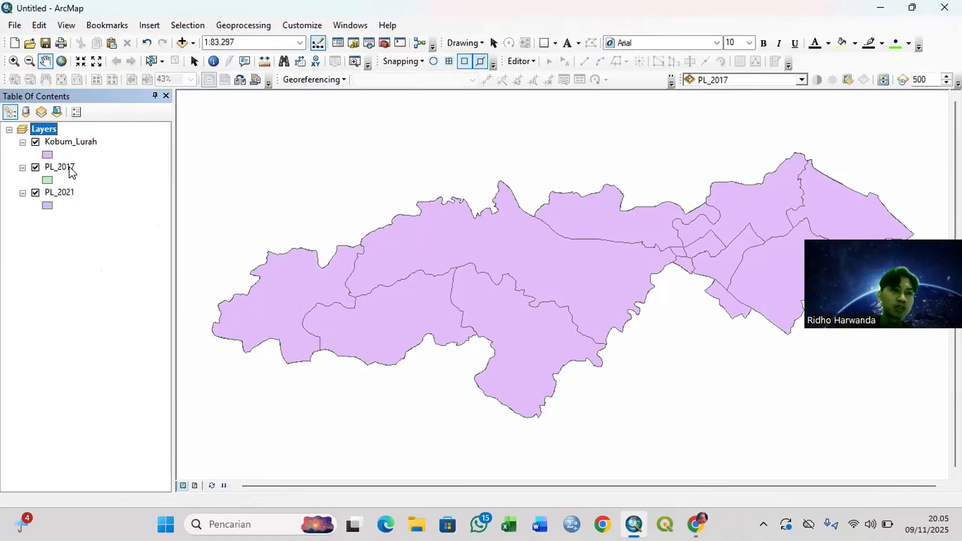
# Step: Open the Kobum_Lurah attribute table and turn off the Shape, OBJECTID and NAMOBJ fields
pyautogui.rightClick(72, 144)
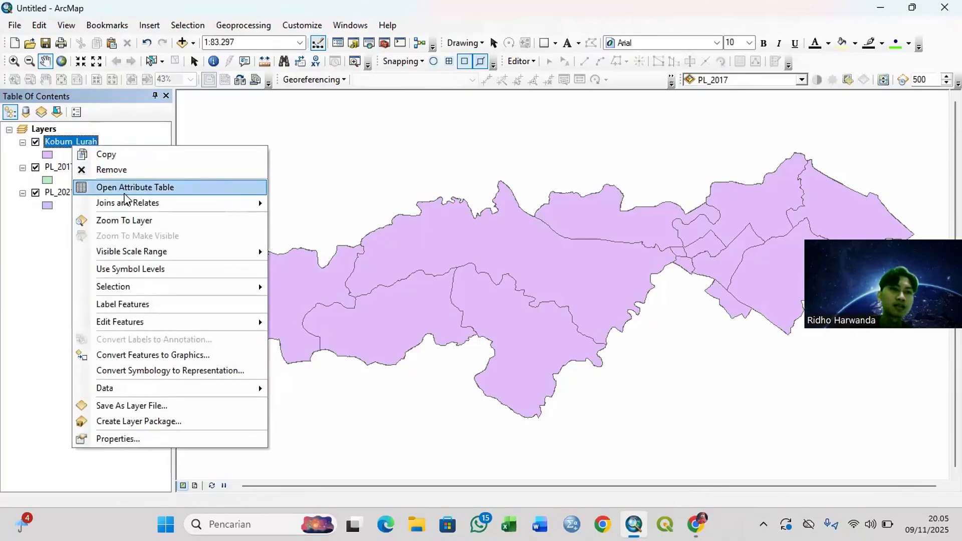
pyautogui.click(116, 187)
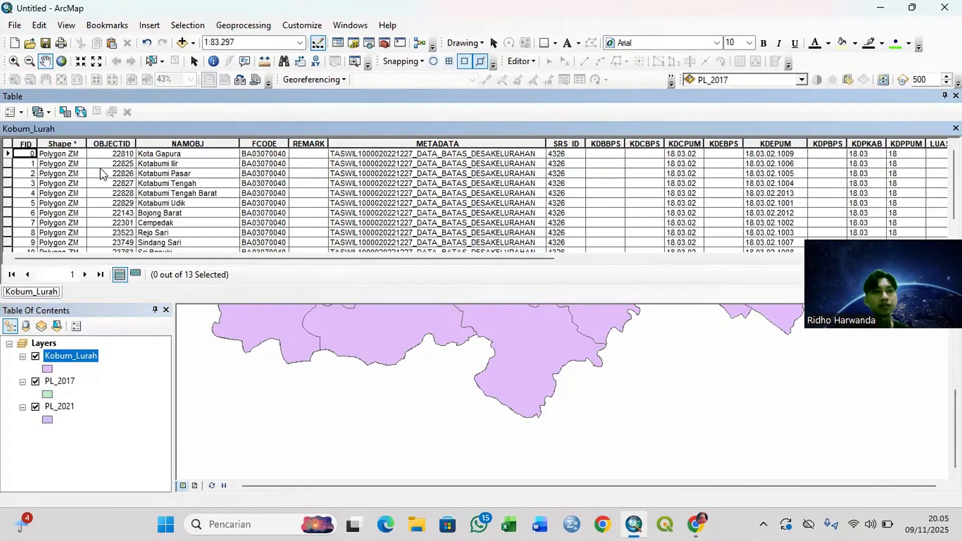
pyautogui.rightClick(46, 141)
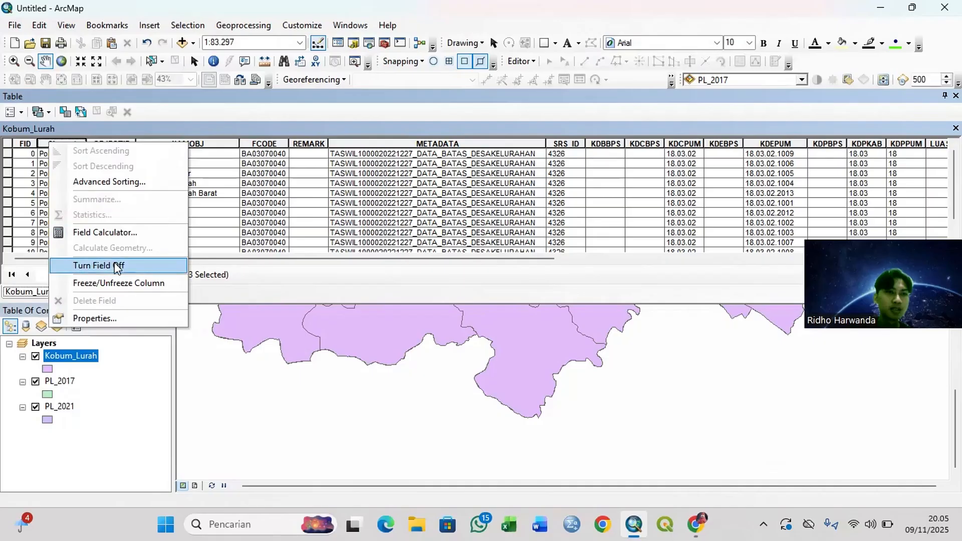
pyautogui.click(118, 267)
pyautogui.rightClick(65, 144)
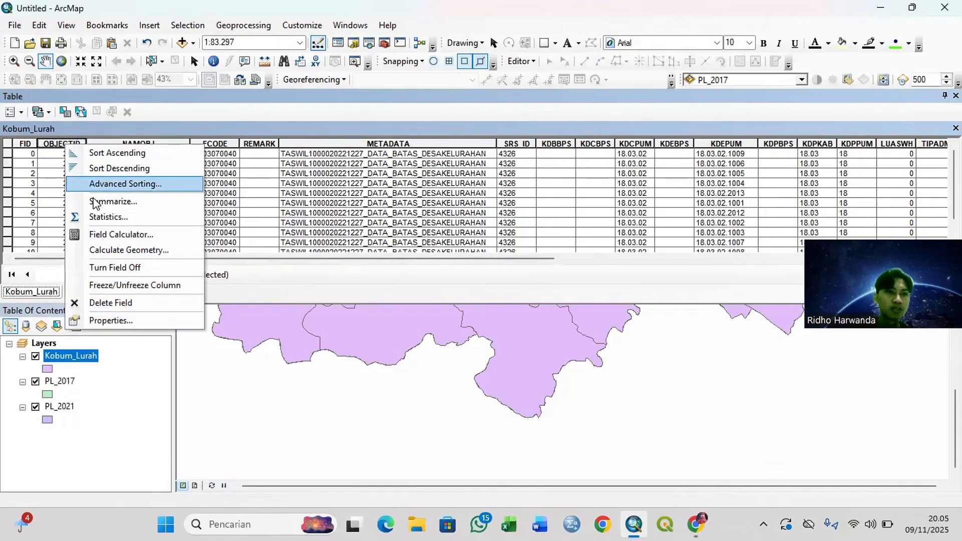
pyautogui.click(114, 267)
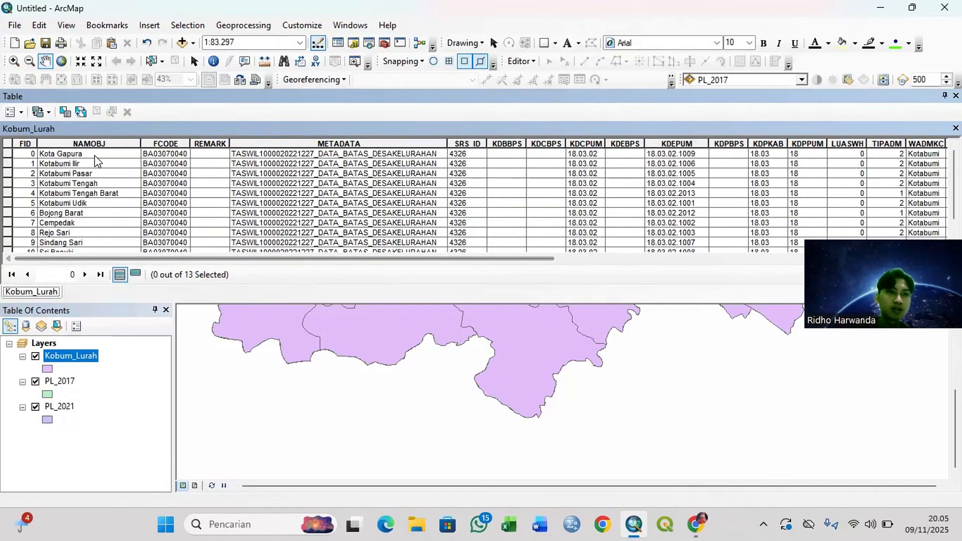
pyautogui.rightClick(106, 143)
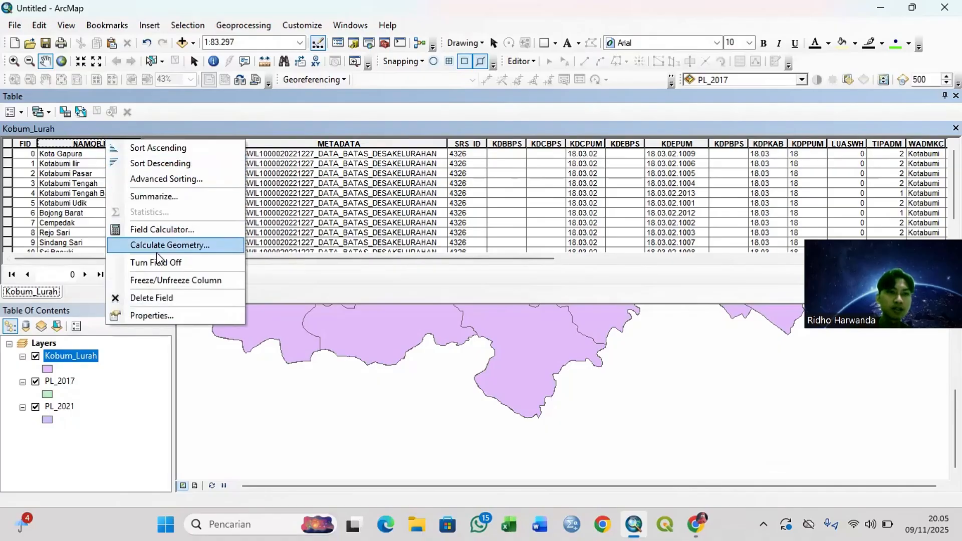
pyautogui.click(156, 262)
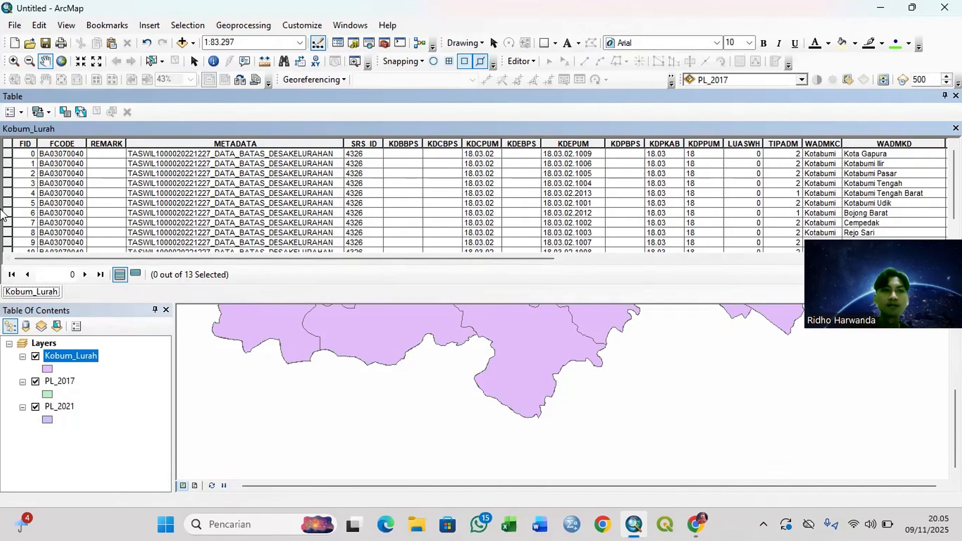
# Step: Turn off the FCODE, REMARK, METADATA and SRS_ID fields in the Kobum_Lurah table
pyautogui.rightClick(75, 143)
pyautogui.click(105, 266)
pyautogui.rightClick(75, 144)
pyautogui.click(105, 265)
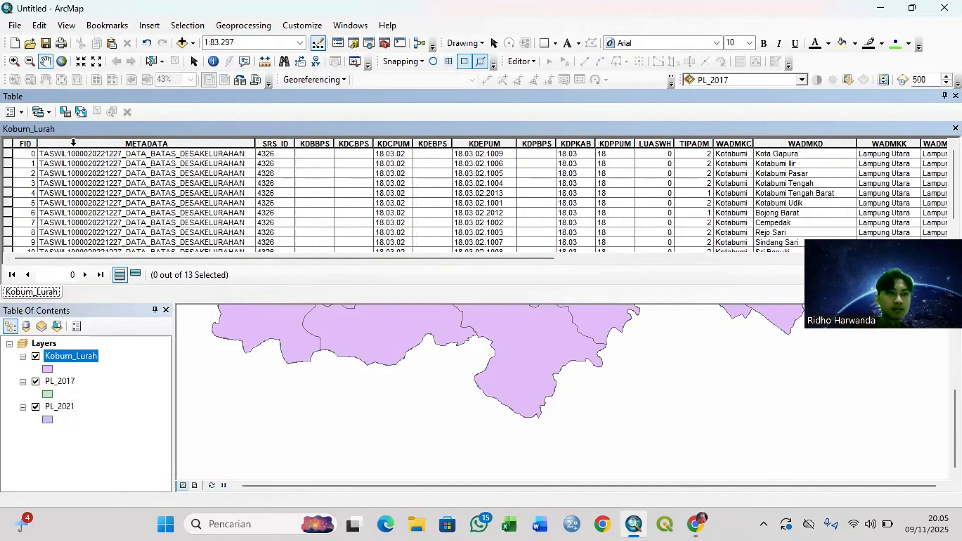
pyautogui.rightClick(75, 144)
pyautogui.click(105, 265)
pyautogui.rightClick(75, 144)
pyautogui.click(105, 265)
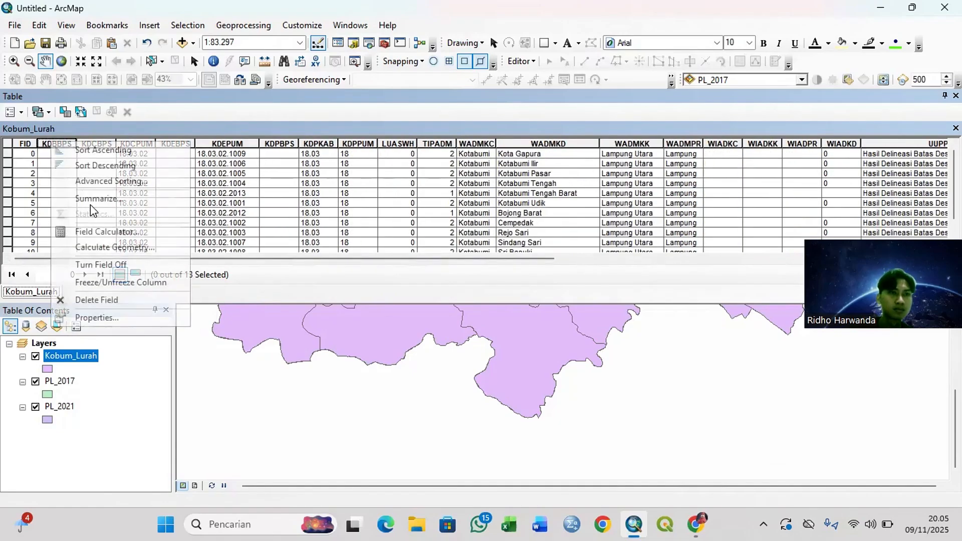
# Step: Turn off the KDBBPS, KDCBPS, KDCPUM, KDEBPS and KDEPUM fields in the Kobum_Lurah table
pyautogui.rightClick(75, 144)
pyautogui.click(105, 265)
pyautogui.rightClick(70, 144)
pyautogui.click(108, 264)
pyautogui.rightClick(71, 144)
pyautogui.click(108, 265)
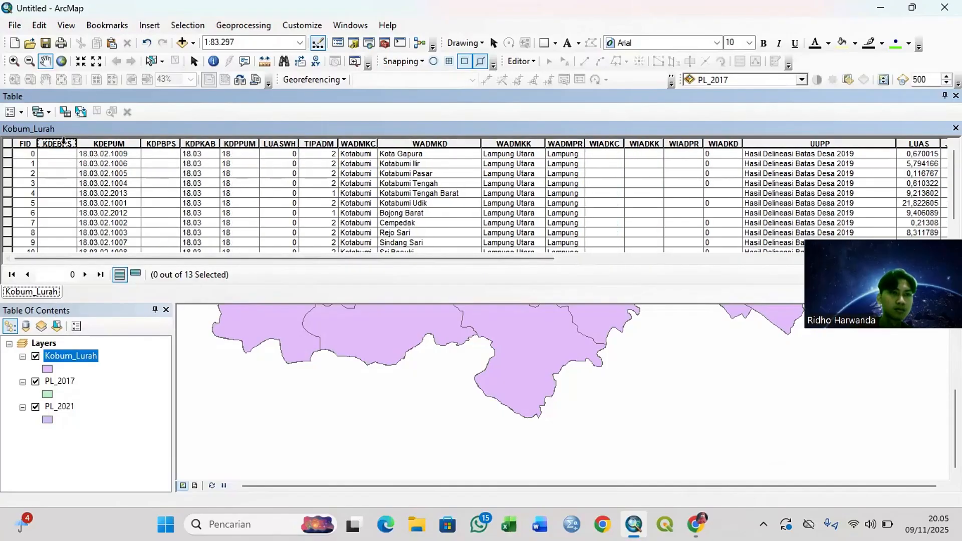
pyautogui.rightClick(70, 144)
pyautogui.click(118, 264)
pyautogui.rightClick(70, 144)
pyautogui.click(107, 265)
# Step: Turn off the KDPBPS, KDPKAB, KDPPUM and LUASWH fields in the Kobum_Lurah table
pyautogui.rightClick(70, 144)
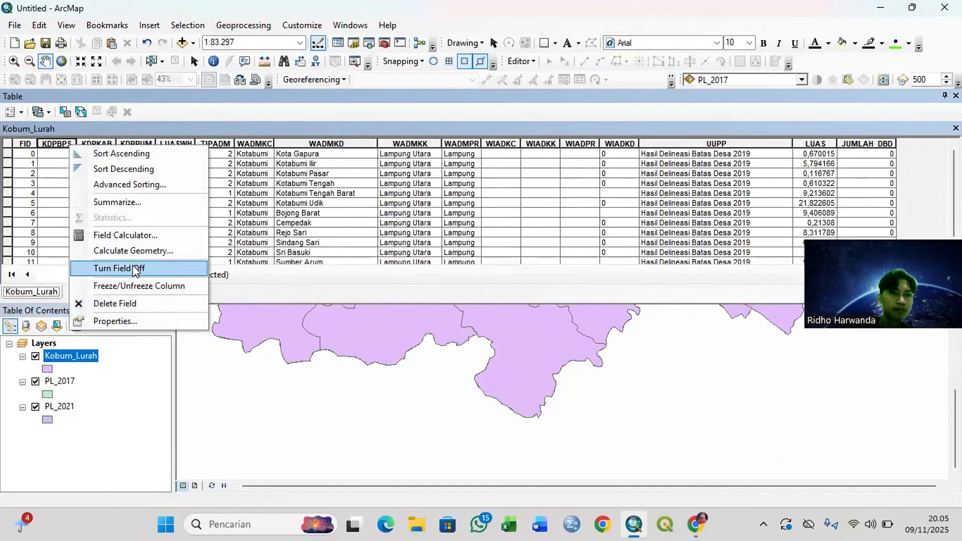
pyautogui.click(108, 265)
pyautogui.rightClick(70, 143)
pyautogui.click(107, 265)
pyautogui.rightClick(70, 144)
pyautogui.click(108, 266)
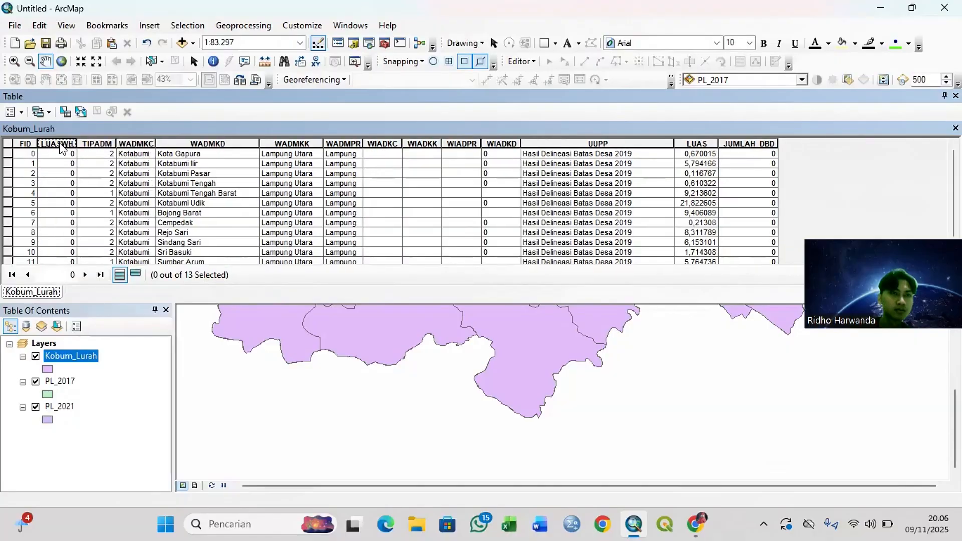
pyautogui.rightClick(70, 144)
pyautogui.click(125, 265)
# Step: Turn off the TIPADM, WADMKC, WADMKK, WADMPR and WIADKC fields in the Kobum_Lurah table, keeping WADMKD
pyautogui.rightClick(60, 144)
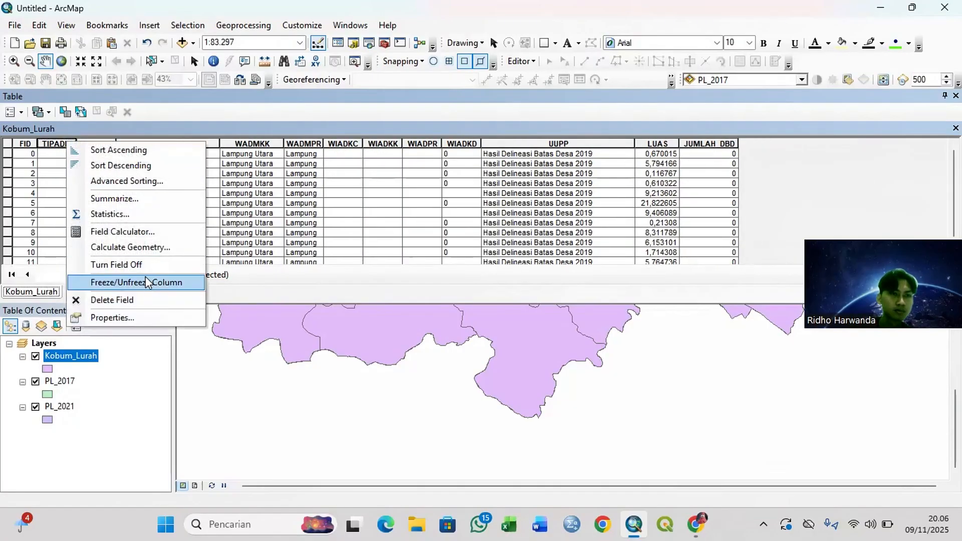
pyautogui.click(107, 266)
pyautogui.rightClick(60, 143)
pyautogui.click(108, 267)
pyautogui.rightClick(155, 144)
pyautogui.click(210, 267)
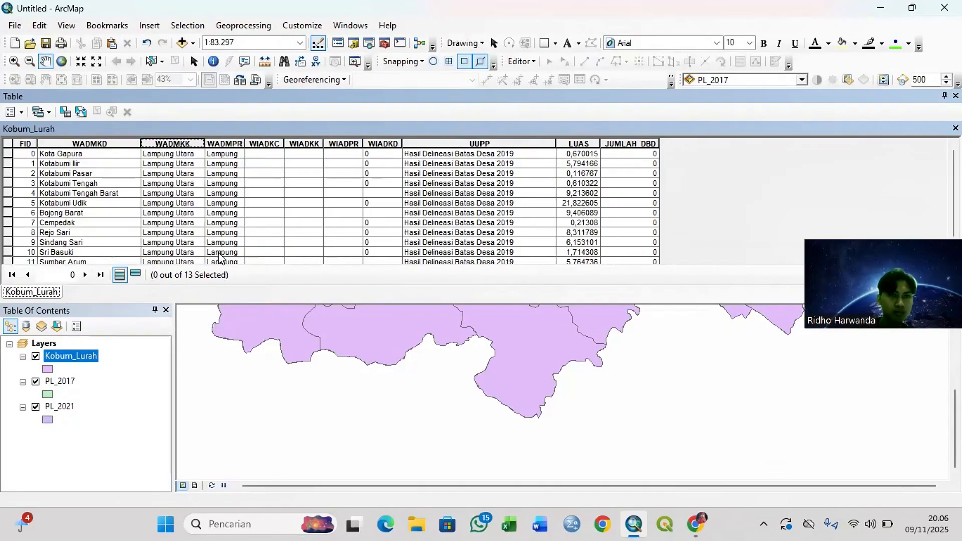
pyautogui.rightClick(155, 144)
pyautogui.click(210, 267)
pyautogui.rightClick(155, 143)
pyautogui.click(210, 267)
# Step: Turn off the WIADKK, WIADPR and WIADKD fields in the Kobum_Lurah table
pyautogui.rightClick(156, 144)
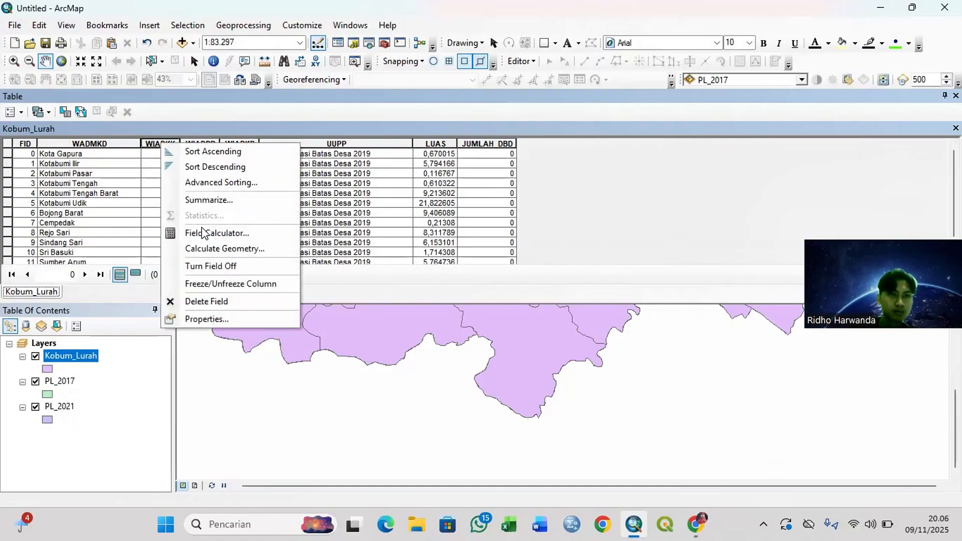
pyautogui.click(210, 267)
pyautogui.rightClick(167, 144)
pyautogui.click(211, 264)
pyautogui.rightClick(171, 144)
pyautogui.click(210, 264)
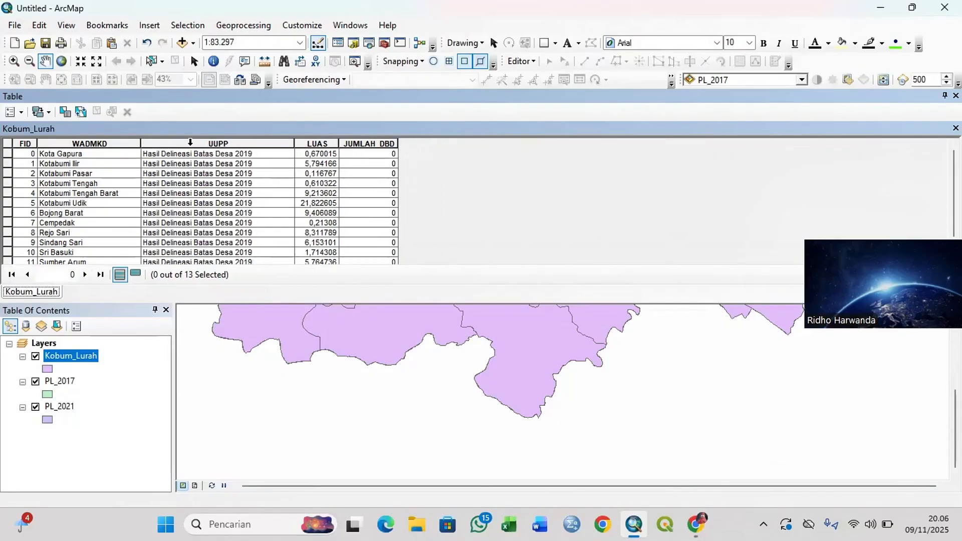
# Step: Turn off the UUPP, JUMLAH_DBD and LUAS fields, then close the Kobum_Lurah table
pyautogui.rightClick(211, 144)
pyautogui.click(250, 264)
pyautogui.rightClick(210, 144)
pyautogui.click(233, 264)
pyautogui.rightClick(173, 143)
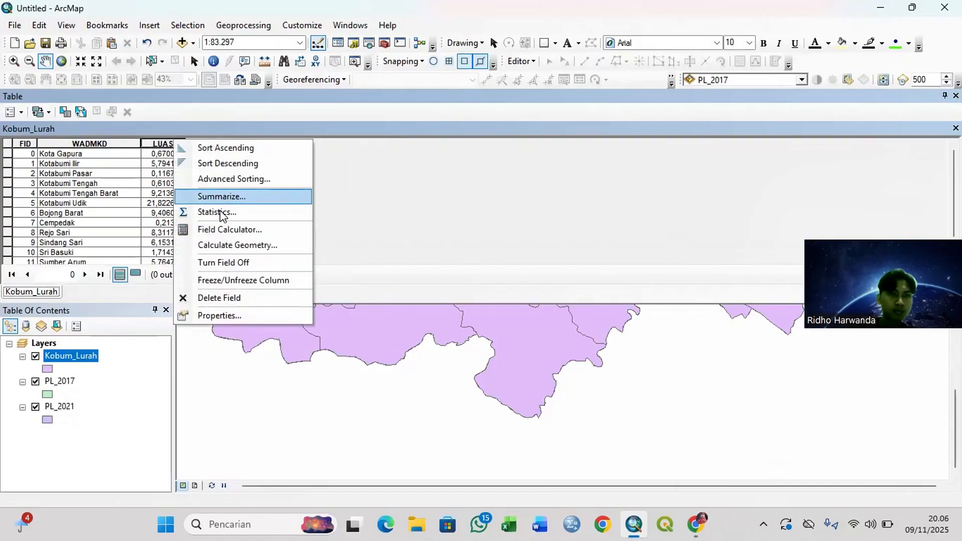
pyautogui.click(243, 262)
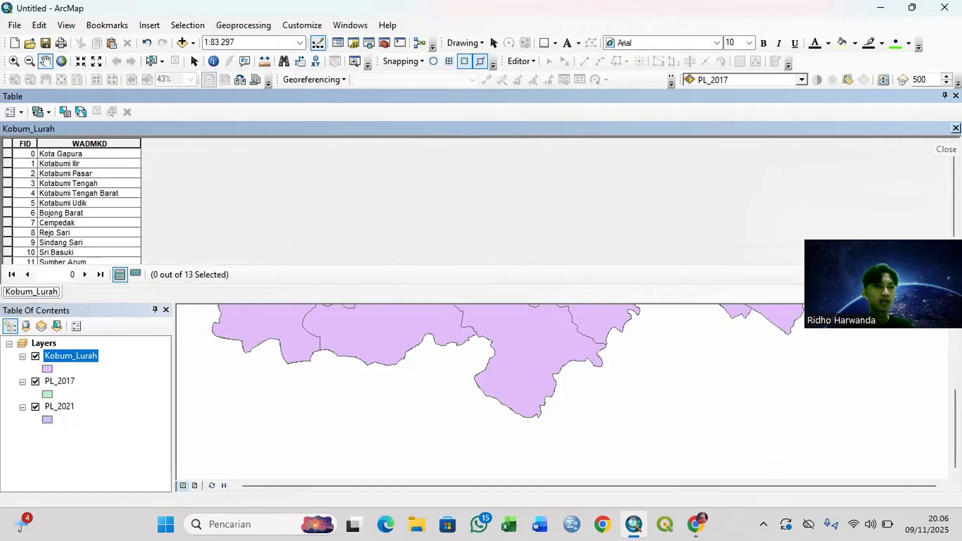
pyautogui.click(956, 128)
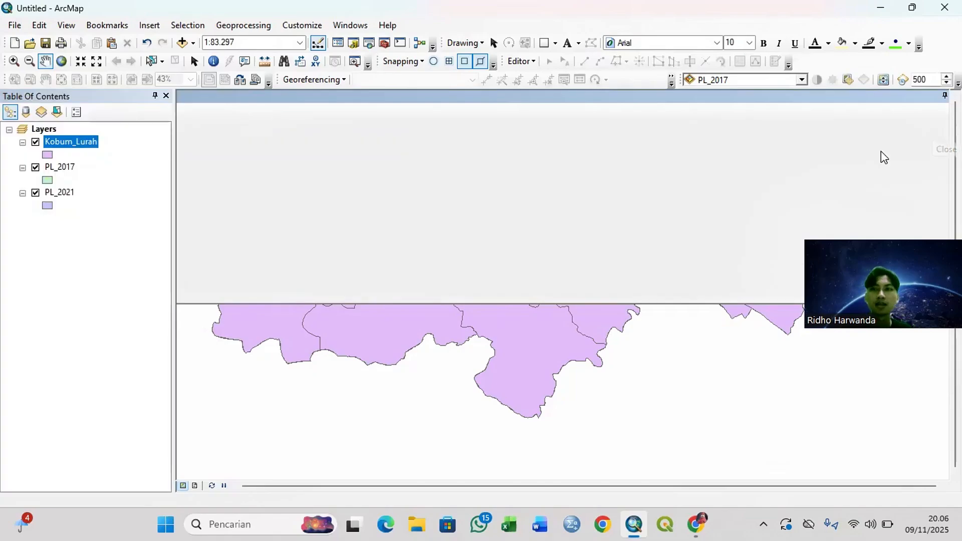
# Step: Turn off the Shape, Id and gridcode fields in the PL_2017 attribute table, then close the table
pyautogui.click(61, 166)
pyautogui.rightClick(61, 166)
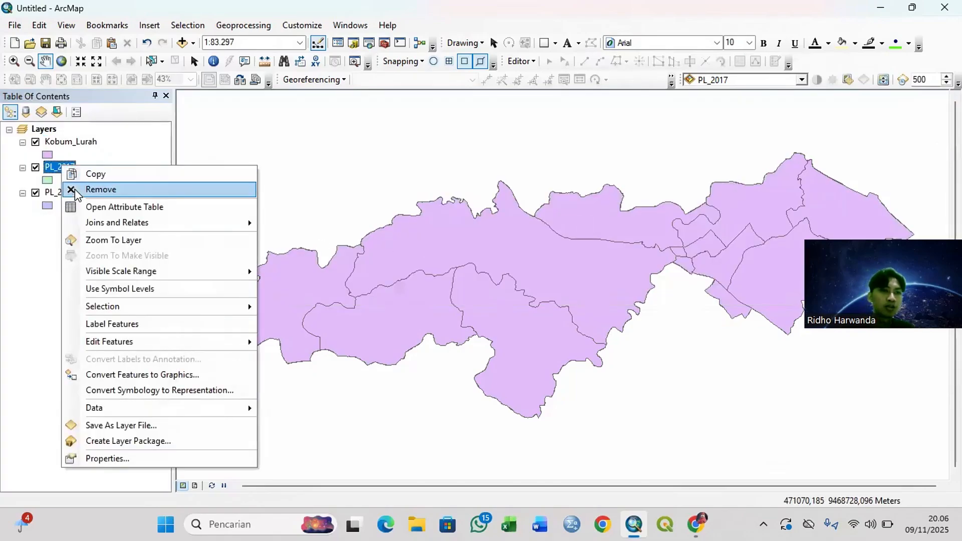
pyautogui.click(109, 208)
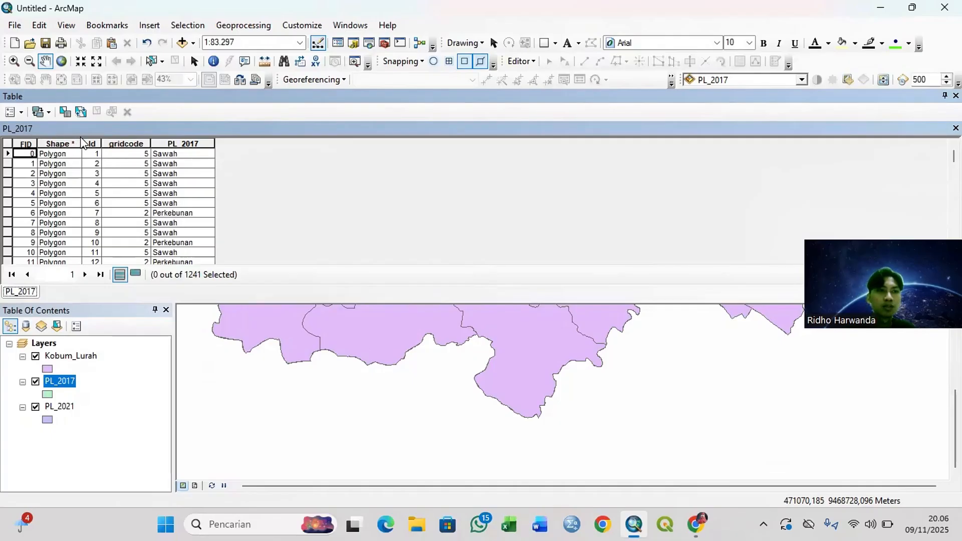
pyautogui.rightClick(53, 141)
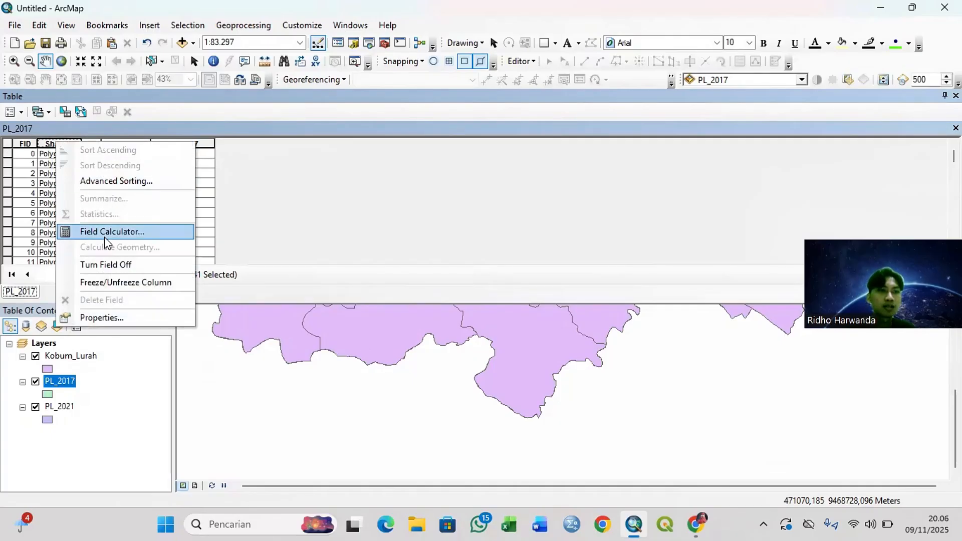
pyautogui.click(104, 265)
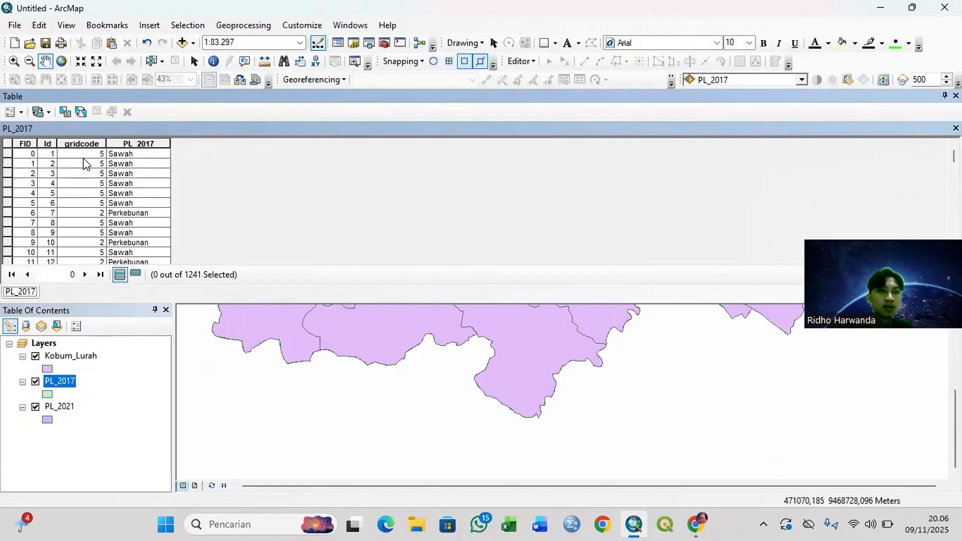
pyautogui.rightClick(47, 143)
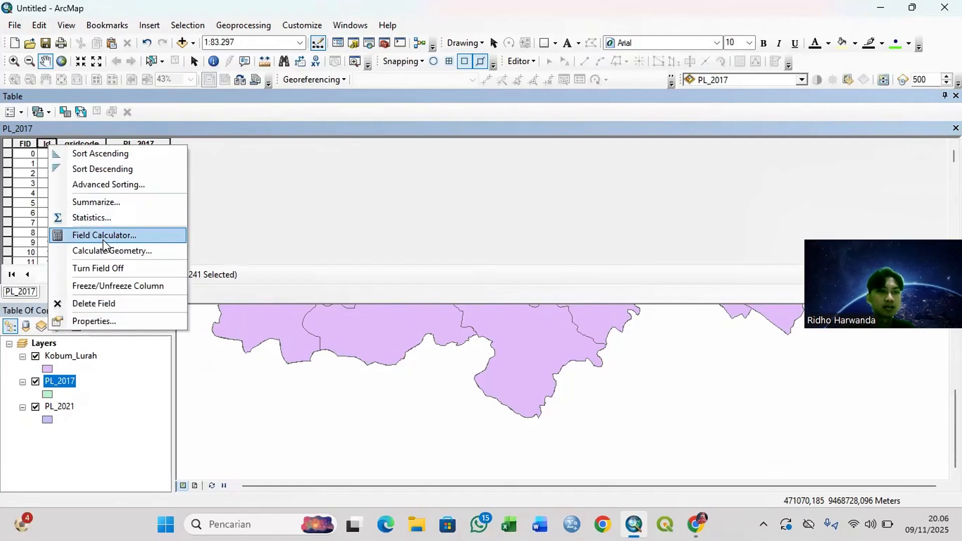
pyautogui.click(98, 269)
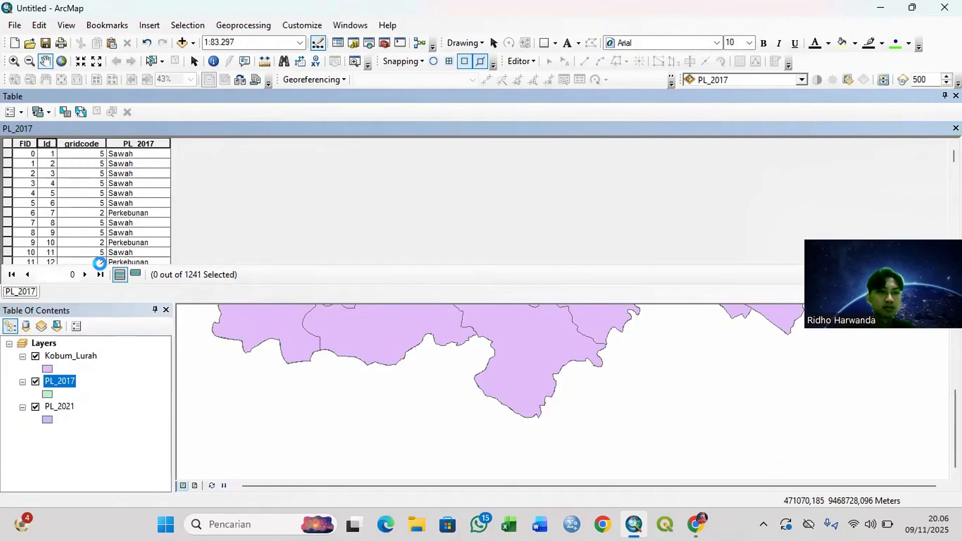
pyautogui.click(70, 141)
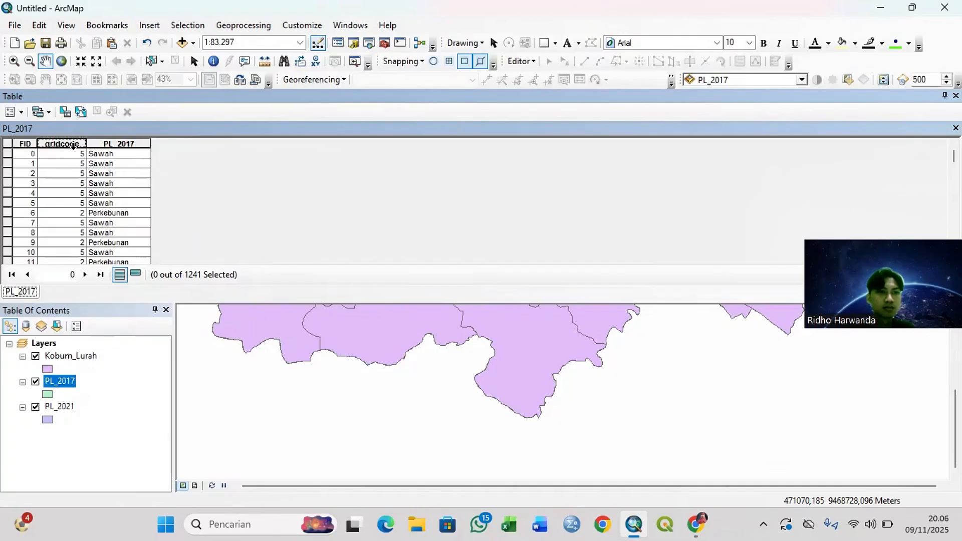
pyautogui.rightClick(75, 149)
pyautogui.click(125, 266)
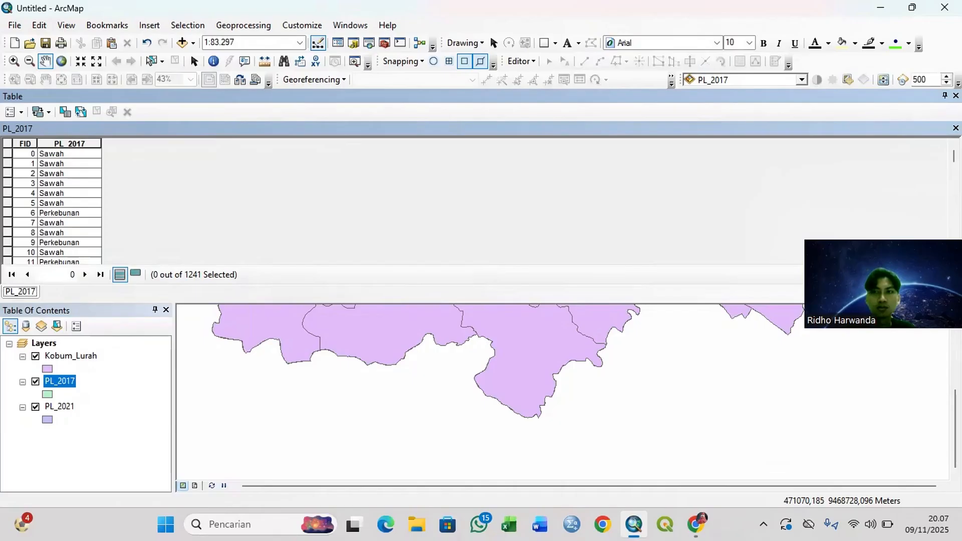
pyautogui.click(955, 128)
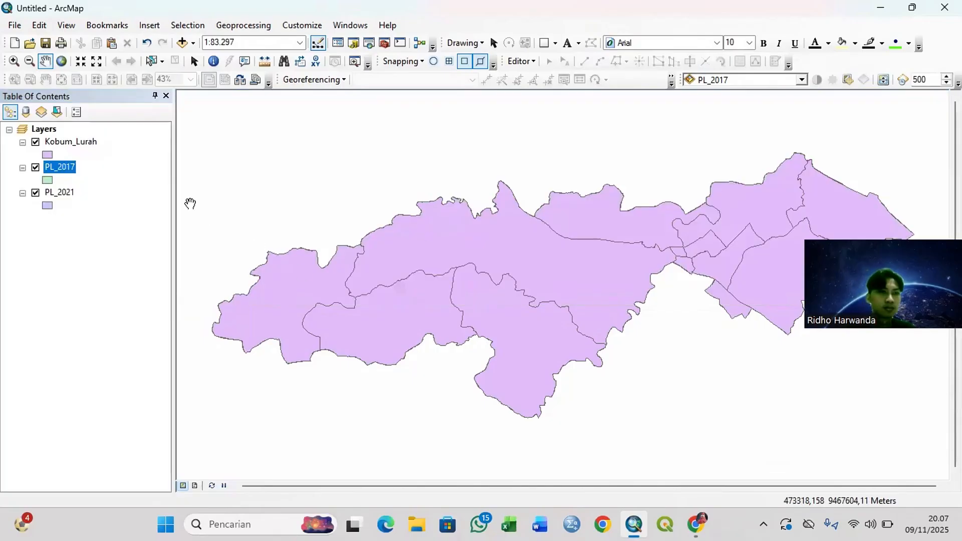
# Step: Turn off the Shape, Id and gridcode fields in the PL_2021 attribute table, then close the table
pyautogui.rightClick(74, 198)
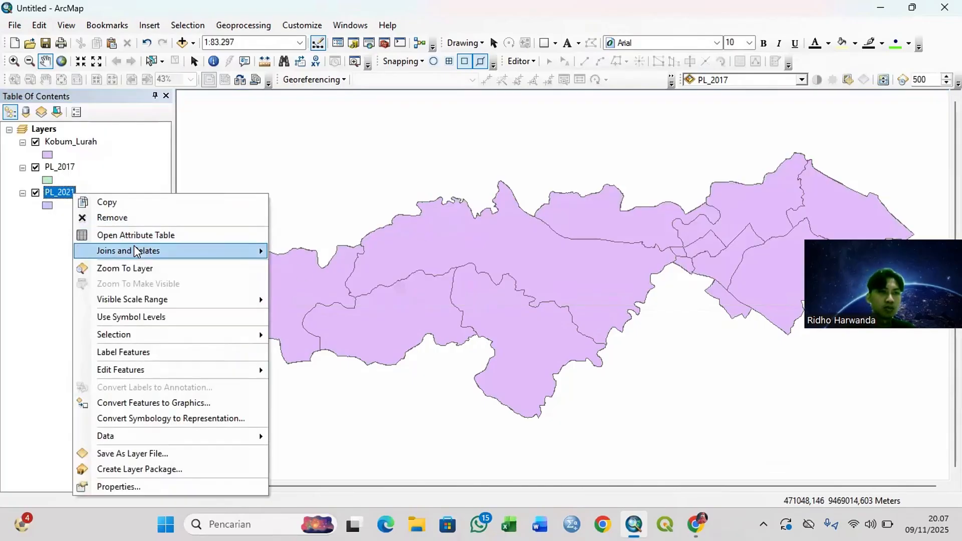
pyautogui.click(143, 234)
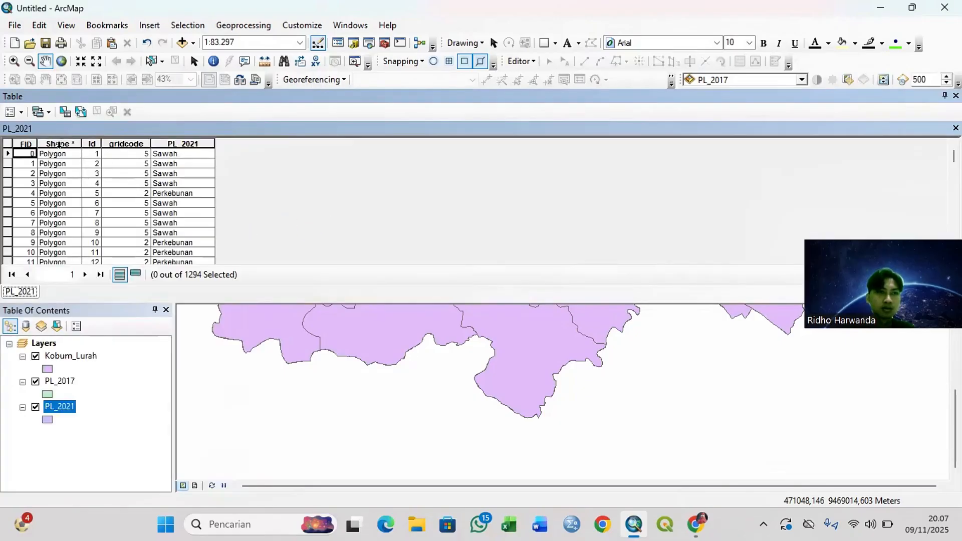
pyautogui.rightClick(61, 144)
pyautogui.click(149, 269)
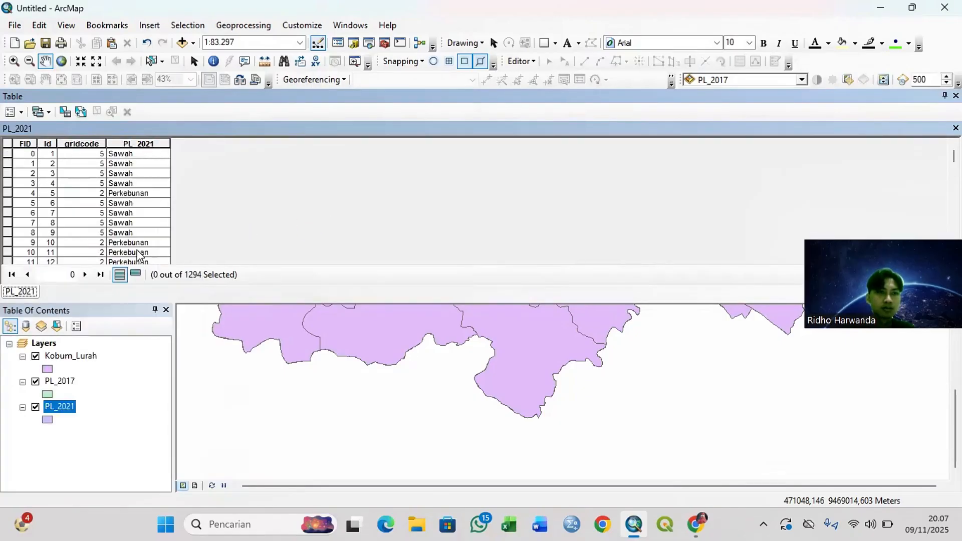
pyautogui.rightClick(47, 143)
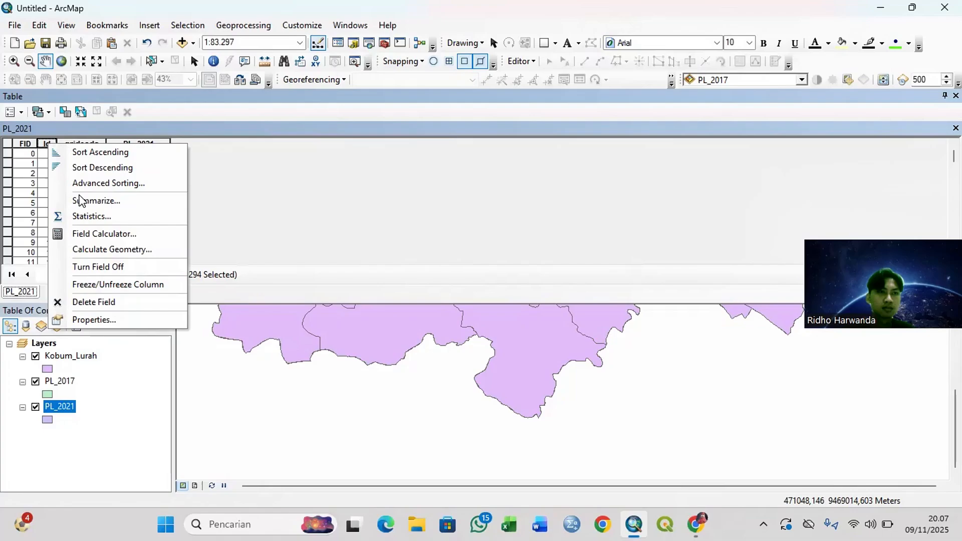
pyautogui.click(91, 235)
pyautogui.click(632, 62)
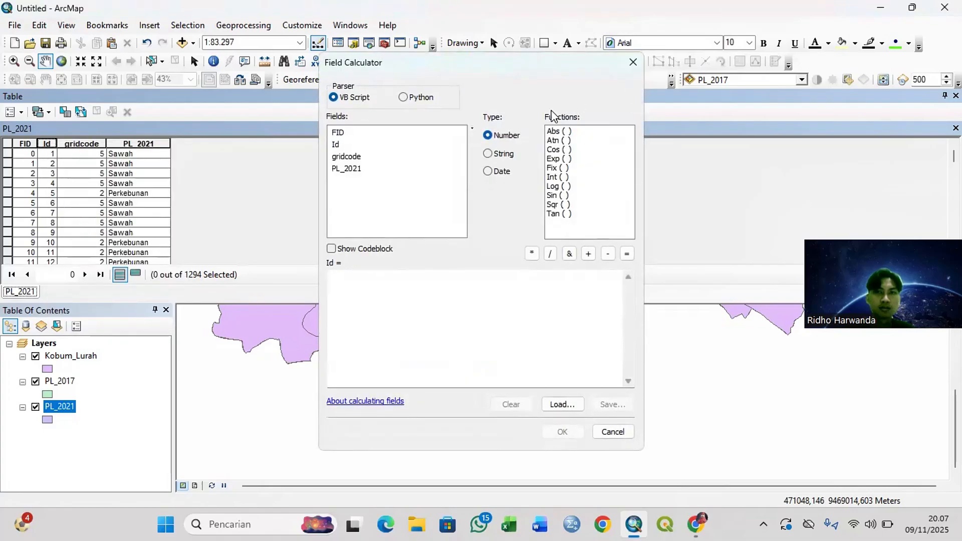
pyautogui.rightClick(52, 145)
pyautogui.click(139, 261)
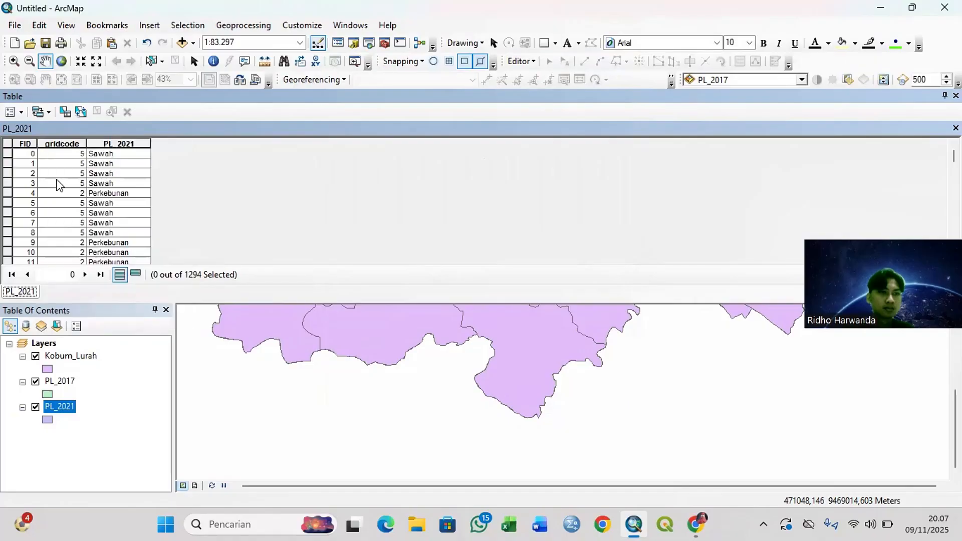
pyautogui.rightClick(63, 144)
pyautogui.click(130, 266)
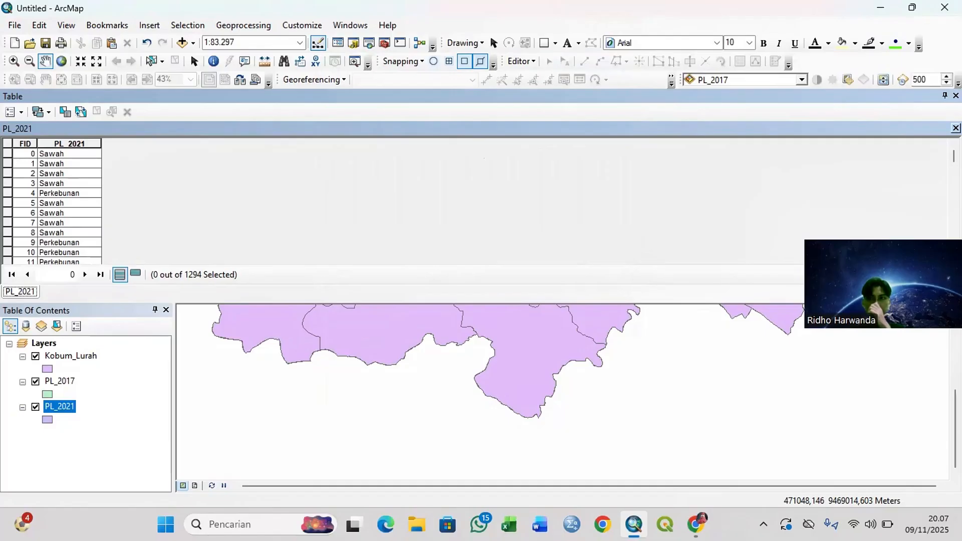
pyautogui.click(956, 128)
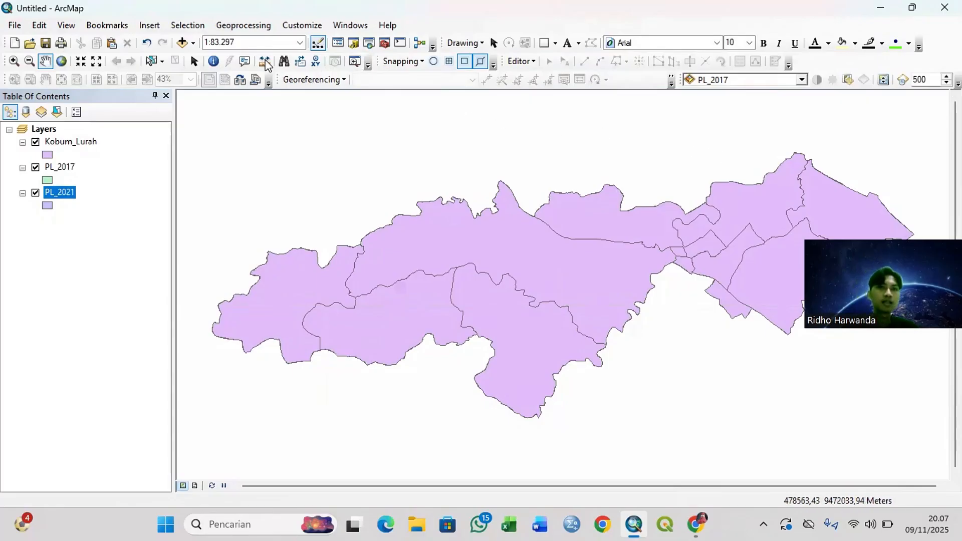
# Step: Start the Intersect tool and add PL_2017 and Kobum_Lurah as its input features
pyautogui.click(243, 25)
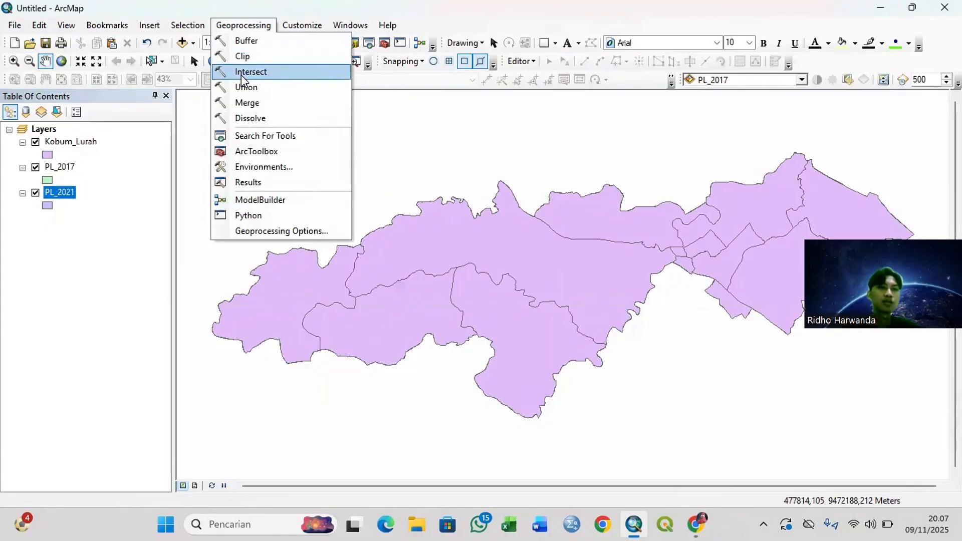
pyautogui.click(242, 72)
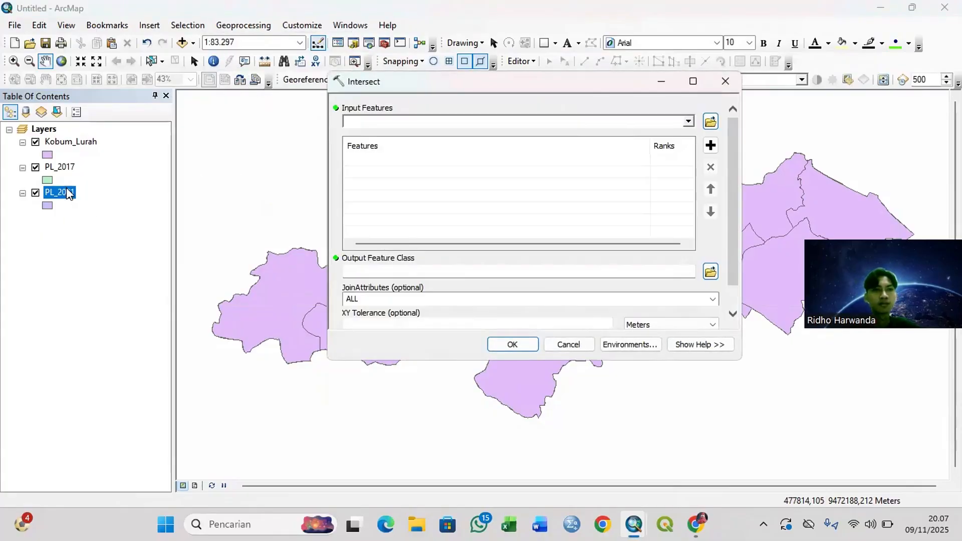
pyautogui.moveTo(57, 169); pyautogui.dragTo(331, 153)
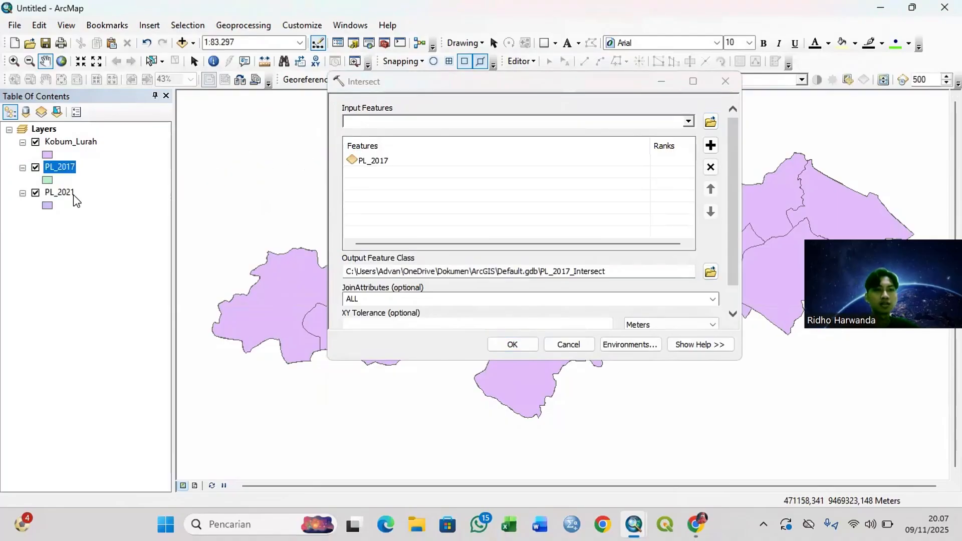
pyautogui.moveTo(83, 142); pyautogui.dragTo(353, 176)
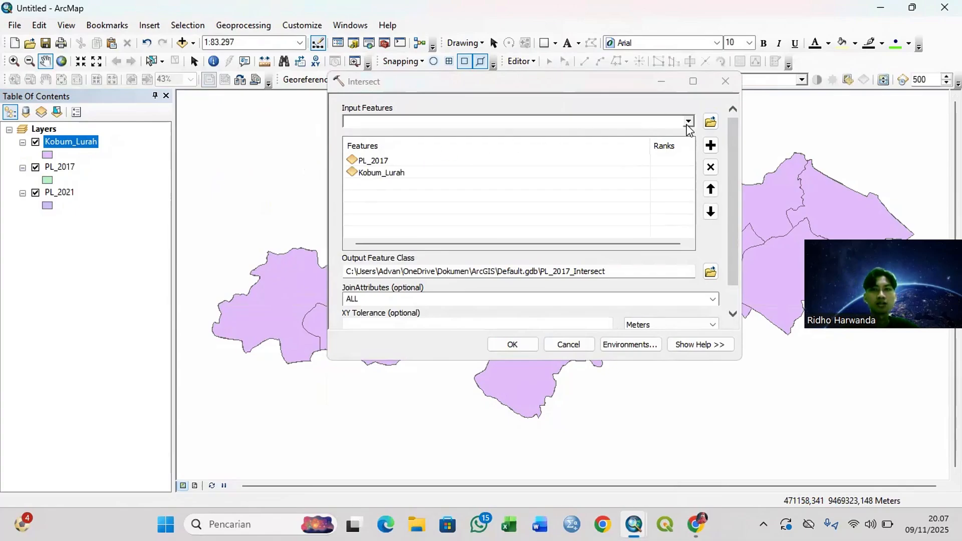
pyautogui.click(688, 124)
pyautogui.click(687, 125)
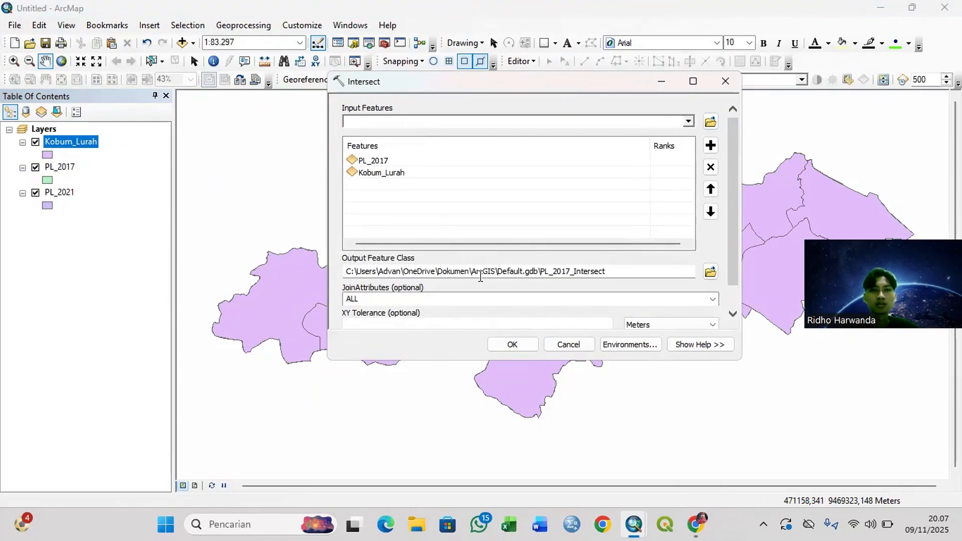
# Step: Set the Intersect output feature class to Intersect_17 in the Tutorial PL Kobum folder
pyautogui.click(710, 272)
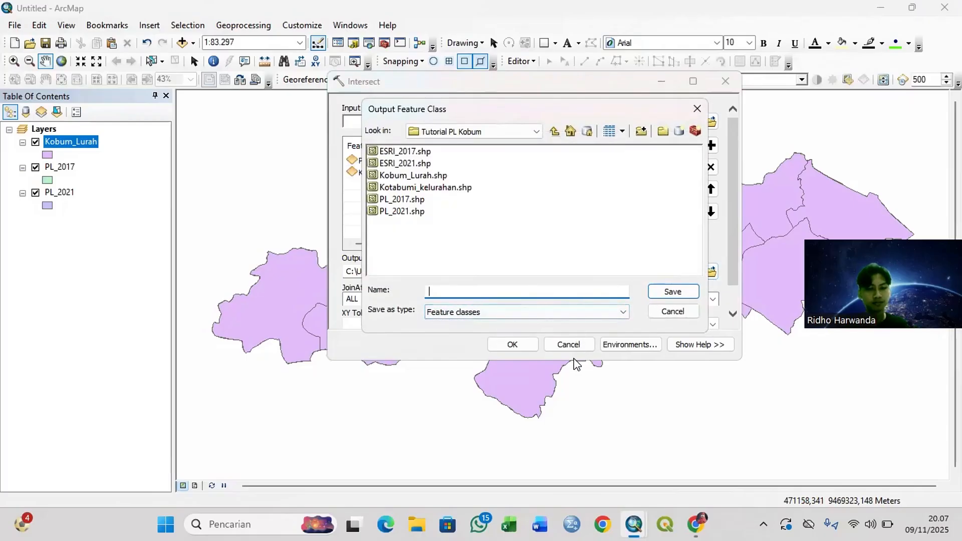
pyautogui.write('Inter')
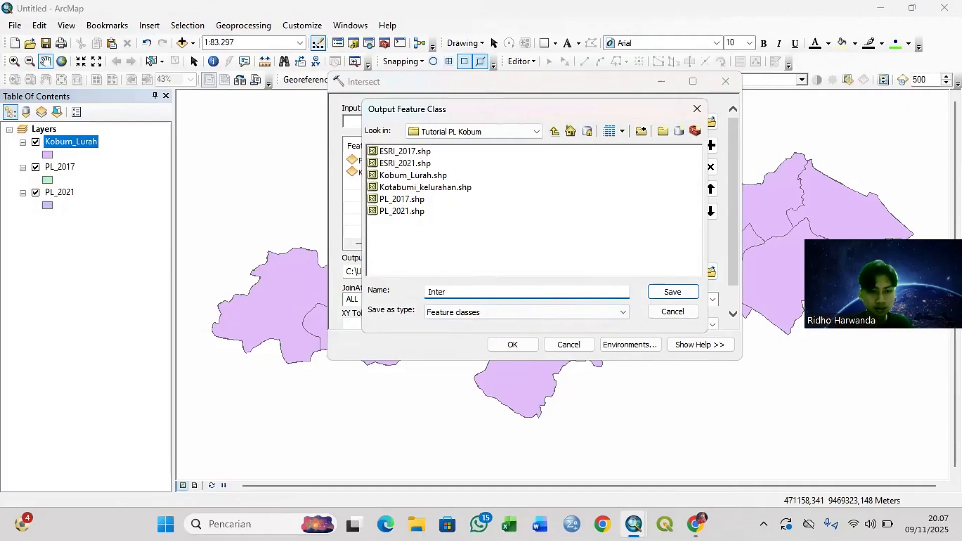
pyautogui.write('sect_')
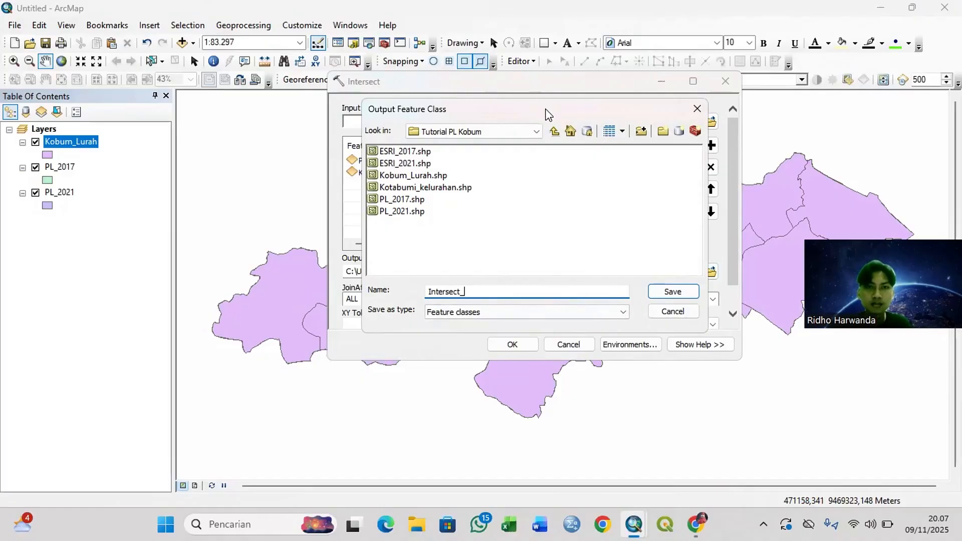
pyautogui.moveTo(548, 114); pyautogui.dragTo(547, 111)
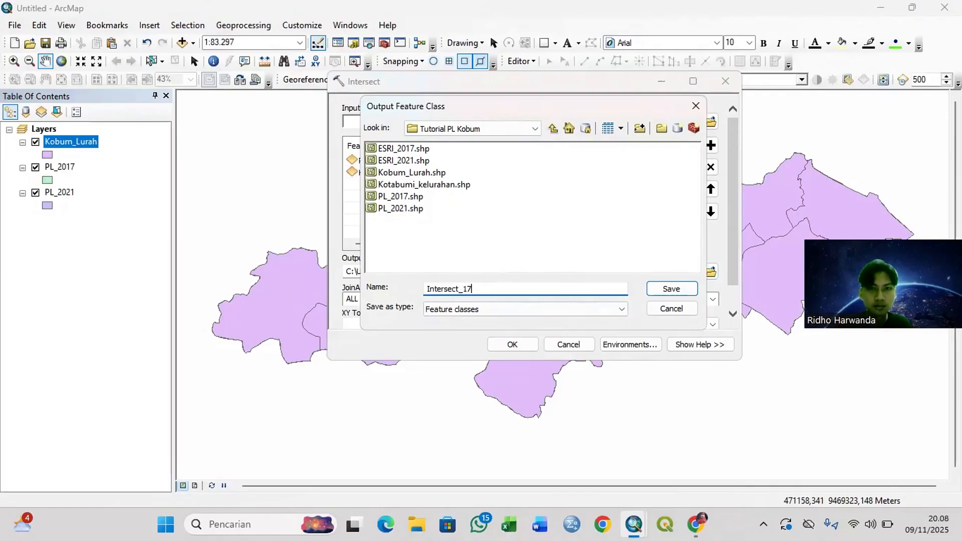
pyautogui.click(671, 288)
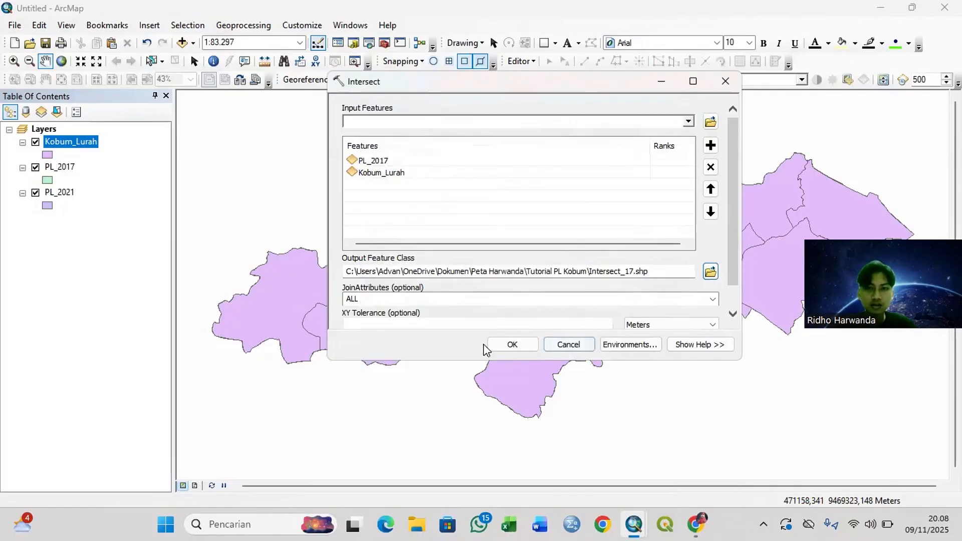
# Step: Set JoinAttributes to NO_FID and run the intersection of PL_2017 and Kobum_Lurah
pyautogui.scroll(-1, 532, 267)
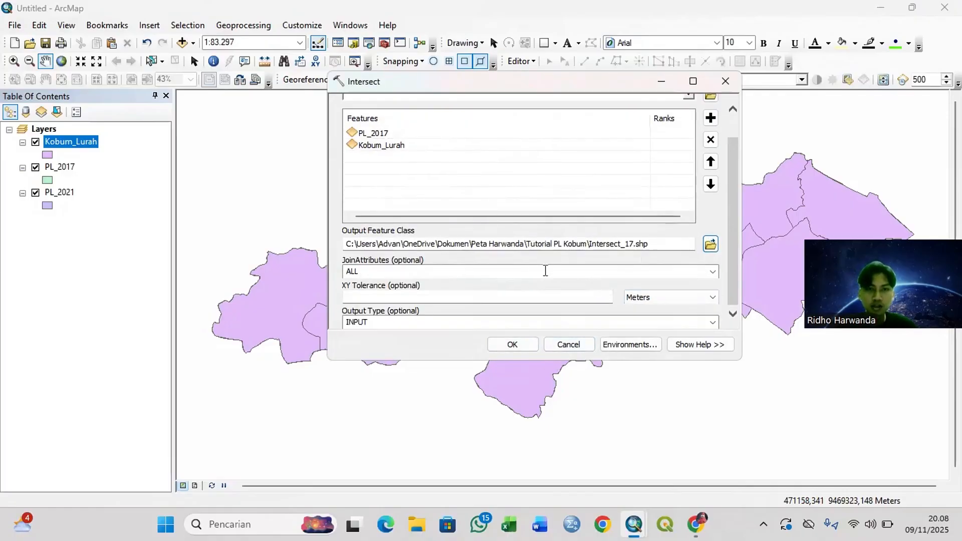
pyautogui.click(712, 273)
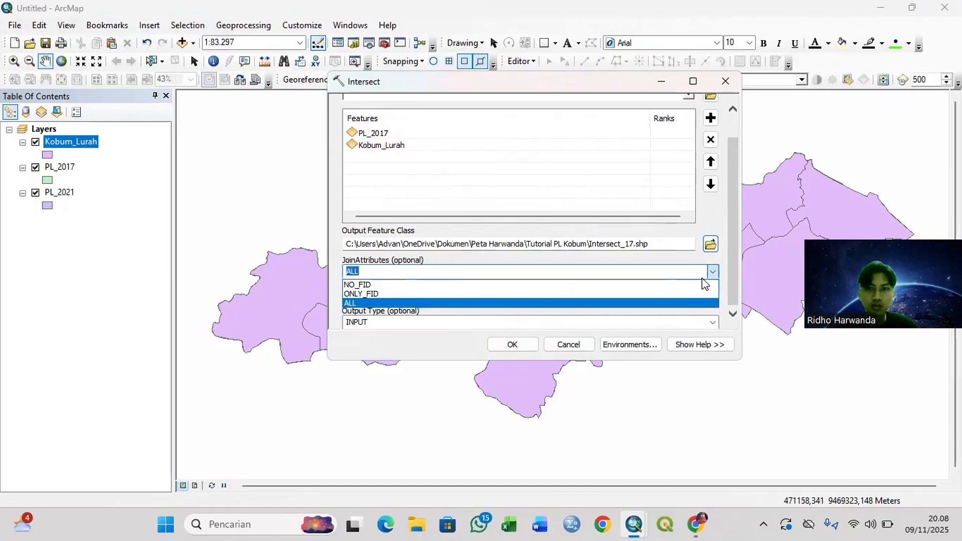
pyautogui.click(518, 276)
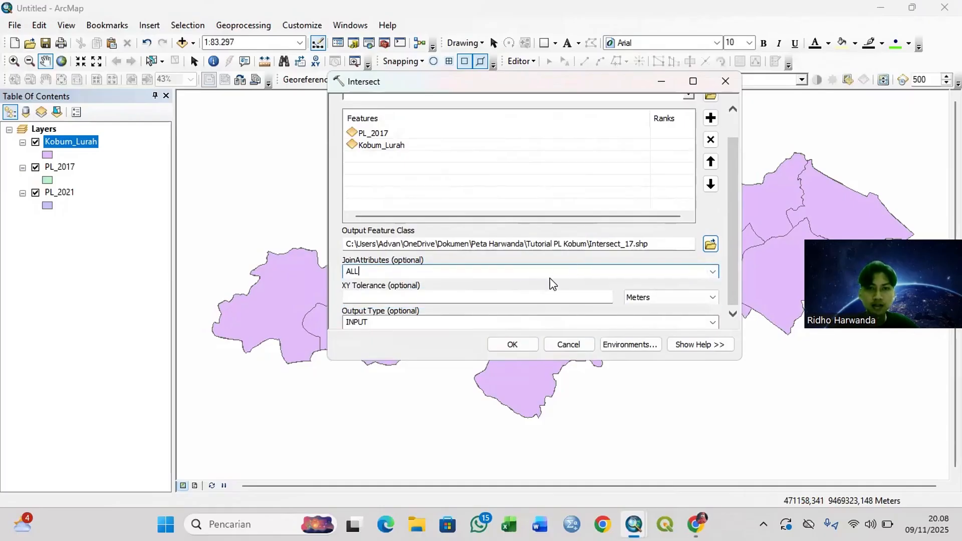
pyautogui.click(712, 272)
pyautogui.click(580, 288)
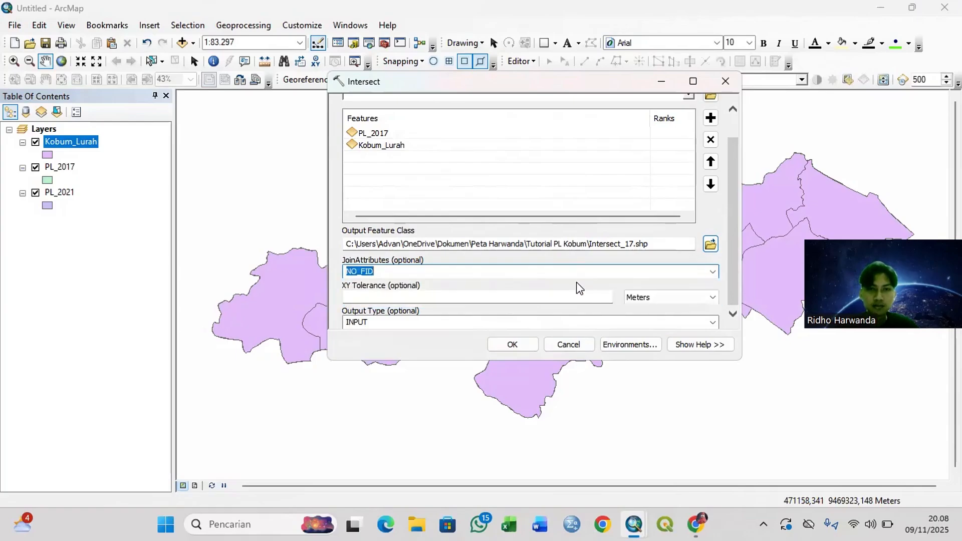
pyautogui.click(512, 344)
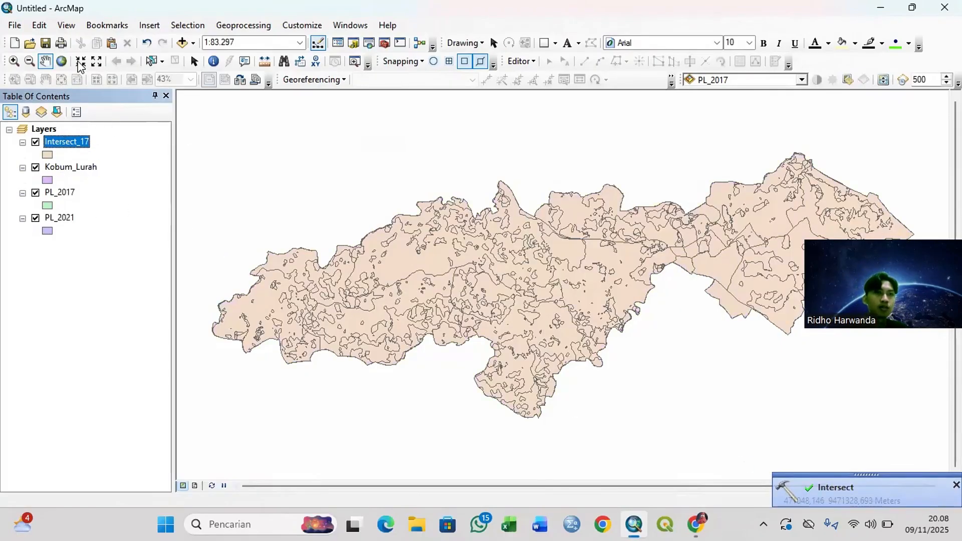
pyautogui.click(191, 44)
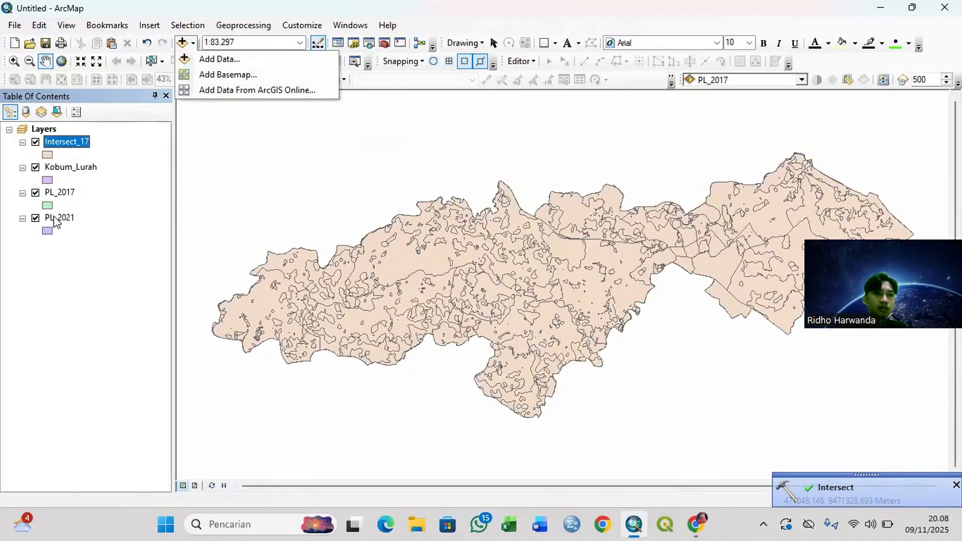
pyautogui.click(238, 27)
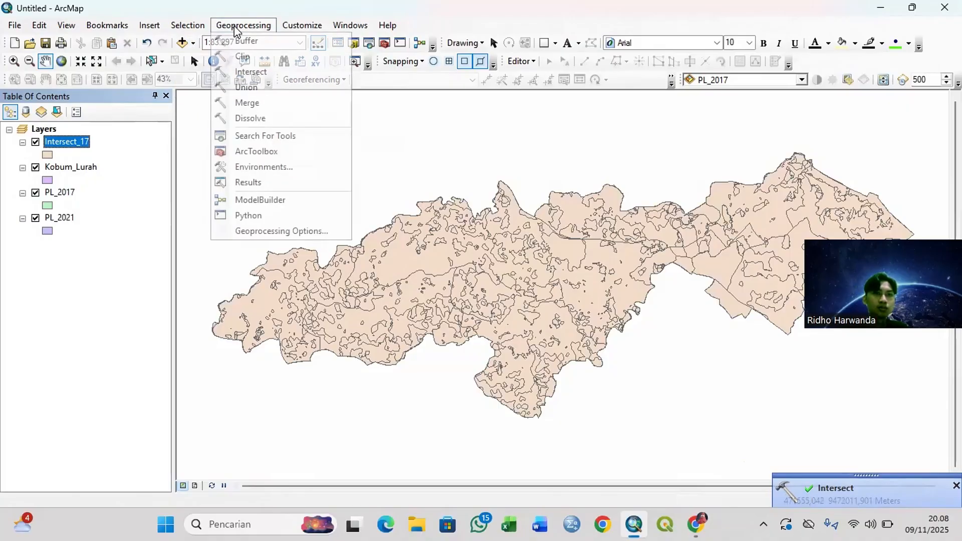
pyautogui.click(83, 142)
pyautogui.click(79, 141)
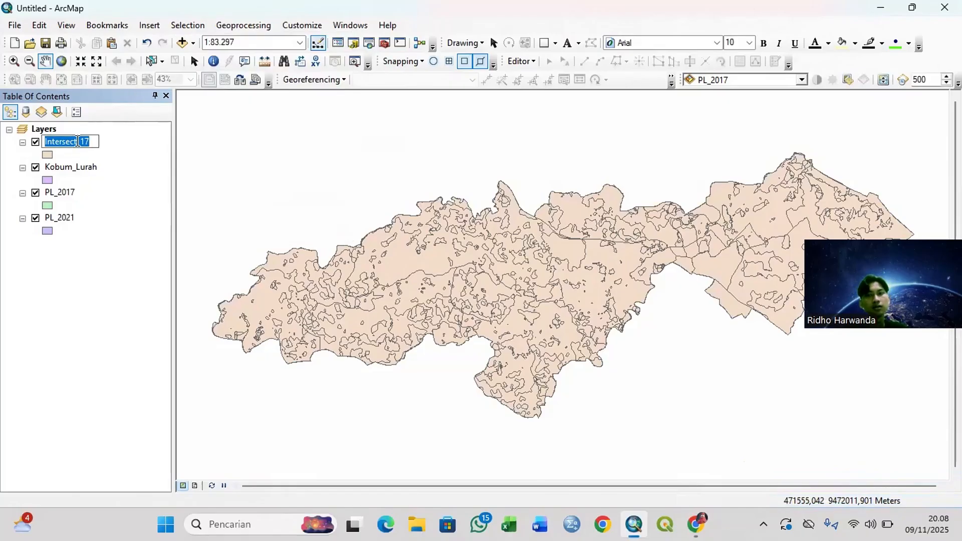
# Step: Open the Intersect_17 attribute table and add a Double field named Luas_PL_17
pyautogui.click(110, 234)
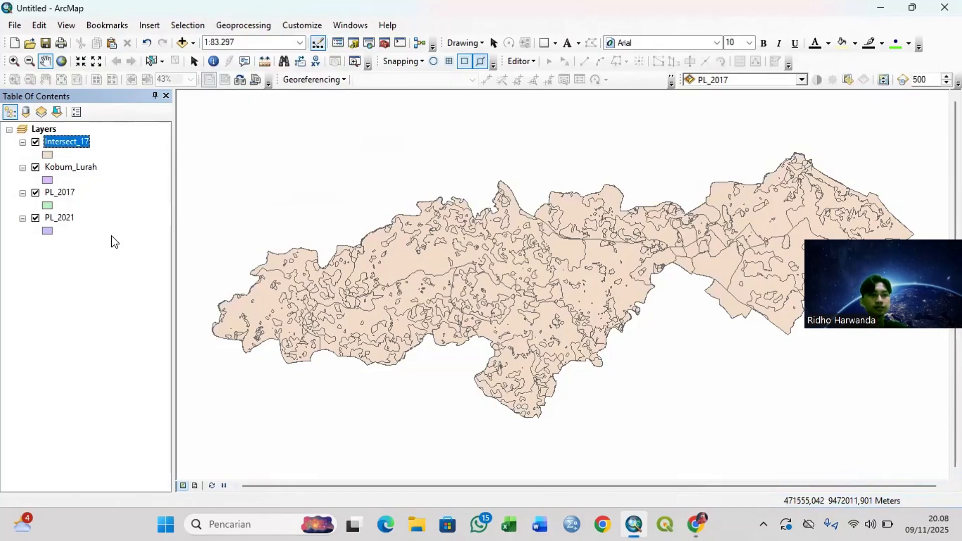
pyautogui.rightClick(83, 145)
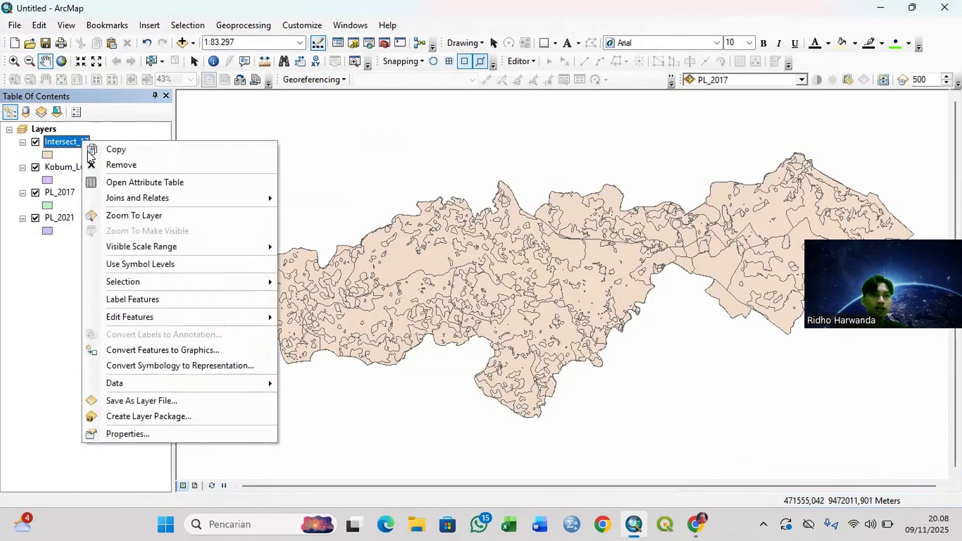
pyautogui.click(102, 182)
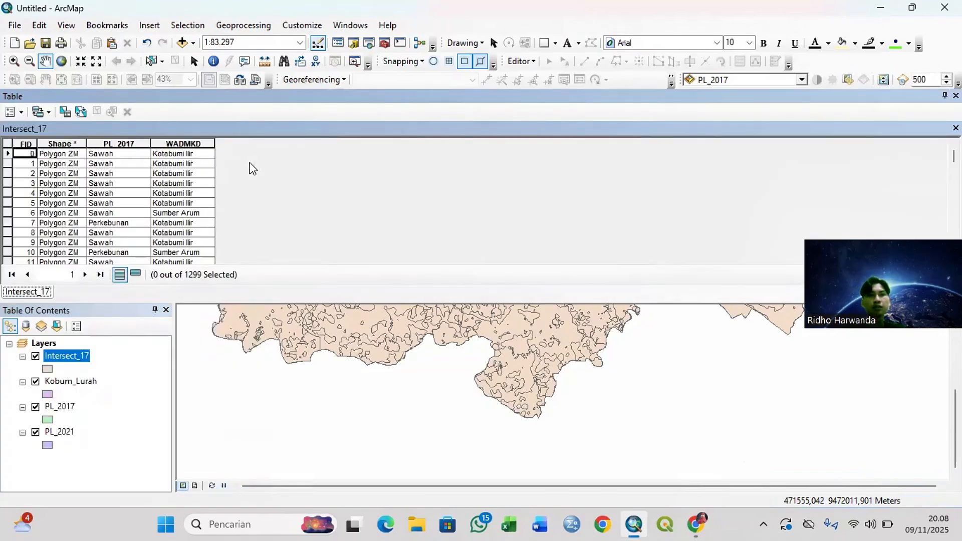
pyautogui.click(14, 112)
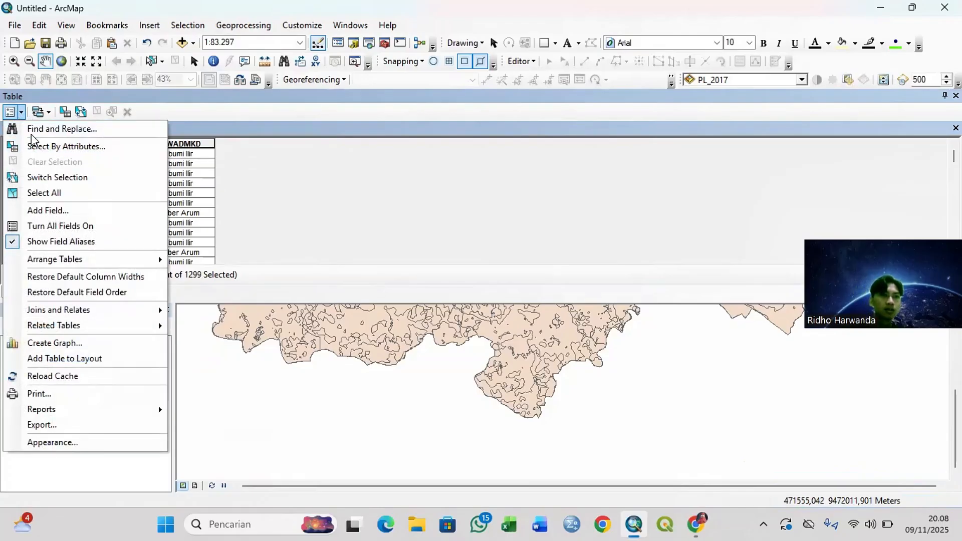
pyautogui.click(44, 209)
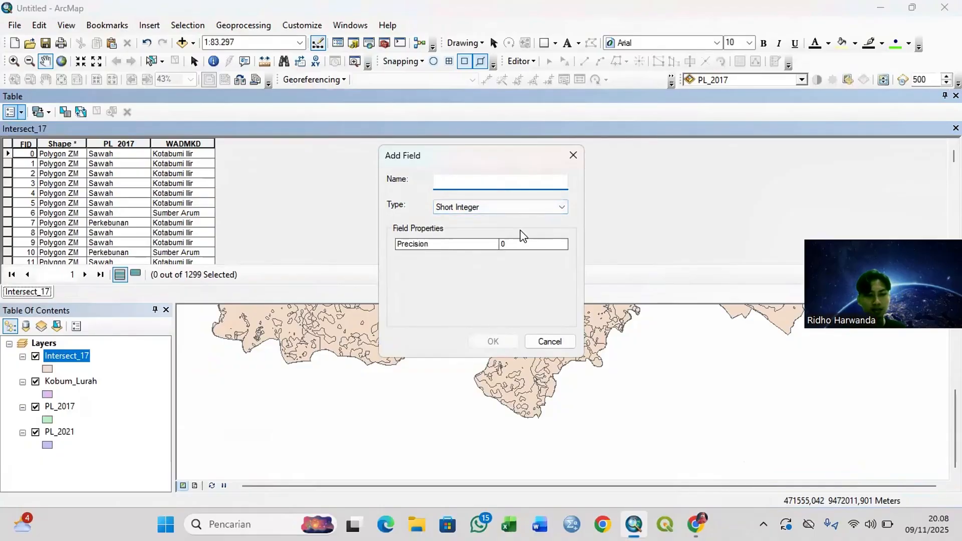
pyautogui.write('Luas_PL_2017')
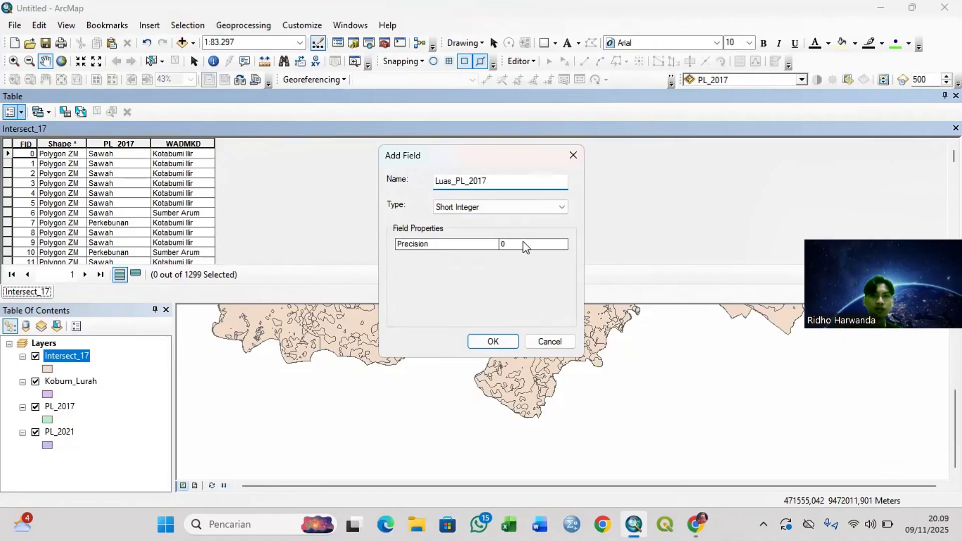
pyautogui.click(535, 205)
pyautogui.click(481, 255)
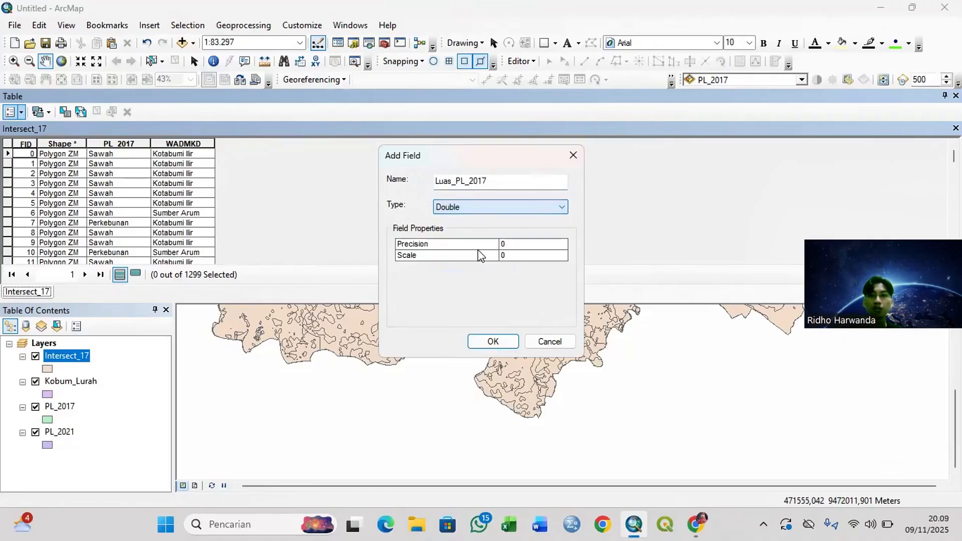
pyautogui.click(504, 347)
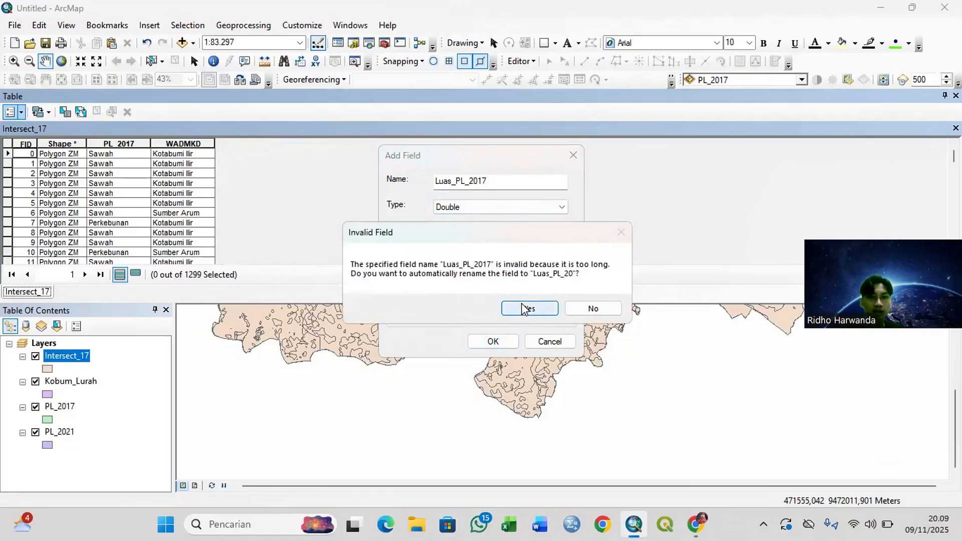
pyautogui.click(592, 309)
pyautogui.click(539, 181)
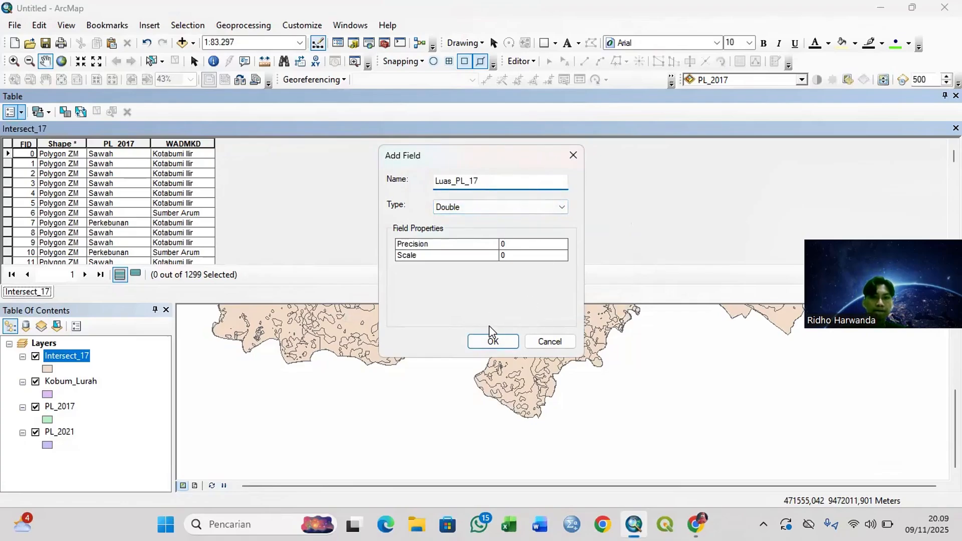
pyautogui.click(494, 342)
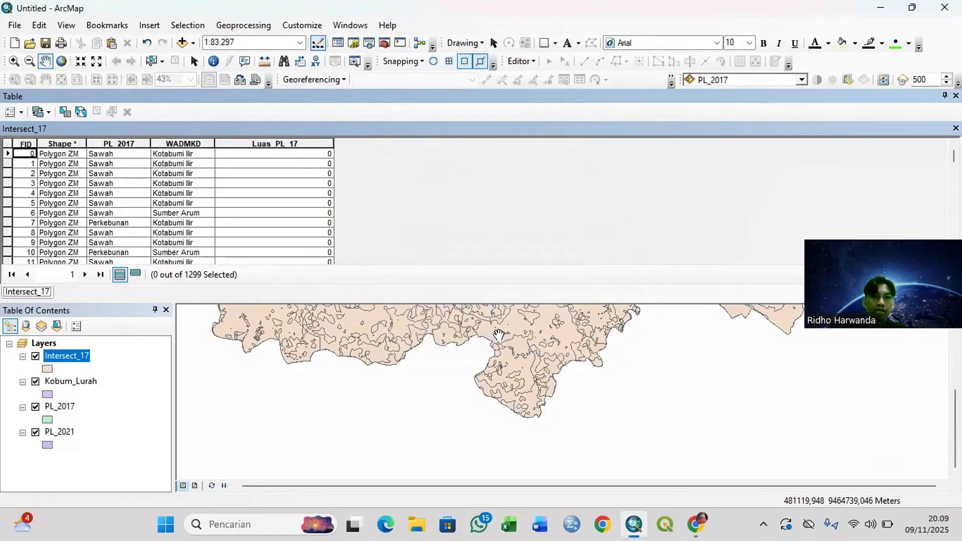
# Step: Calculate the polygon areas in hectares for the Luas_PL_17 field, using the coordinate system of the data source
pyautogui.rightClick(257, 140)
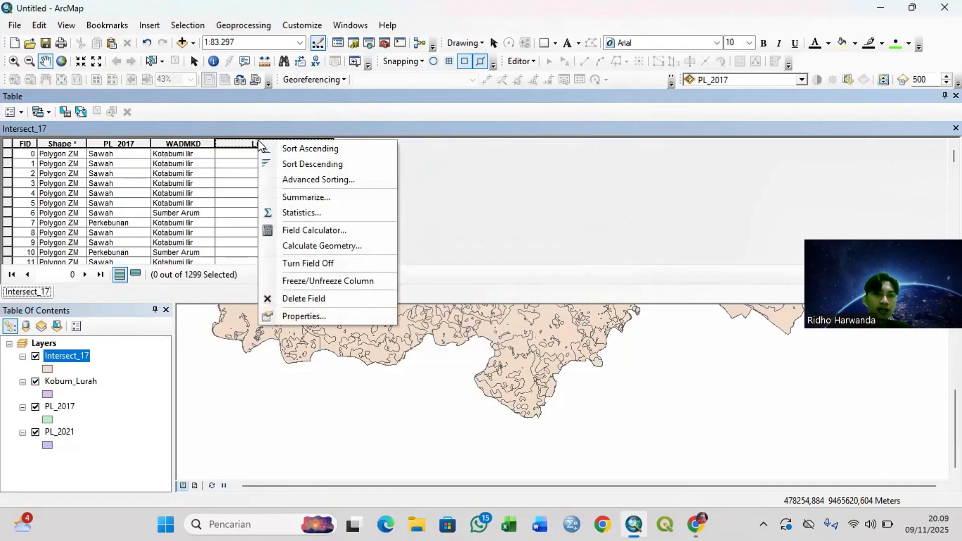
pyautogui.click(314, 246)
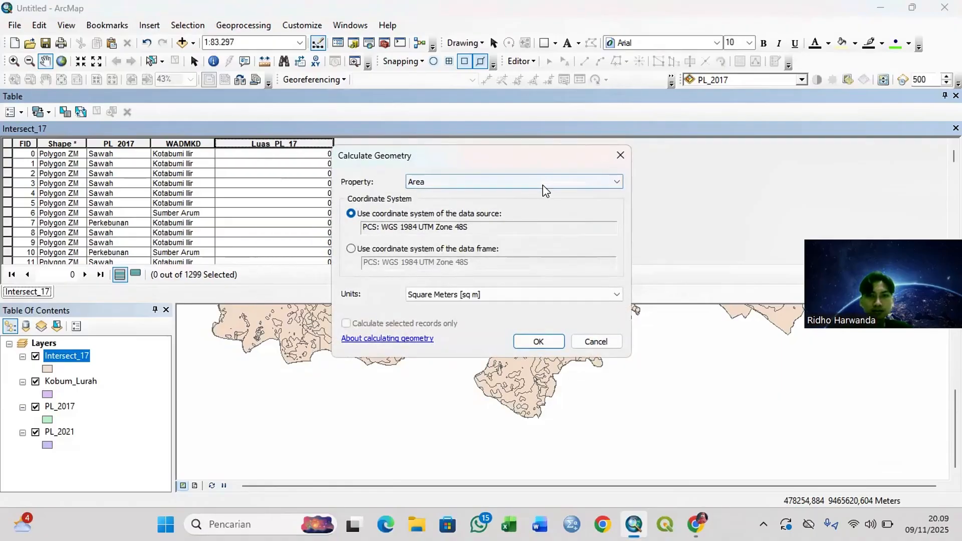
pyautogui.click(512, 296)
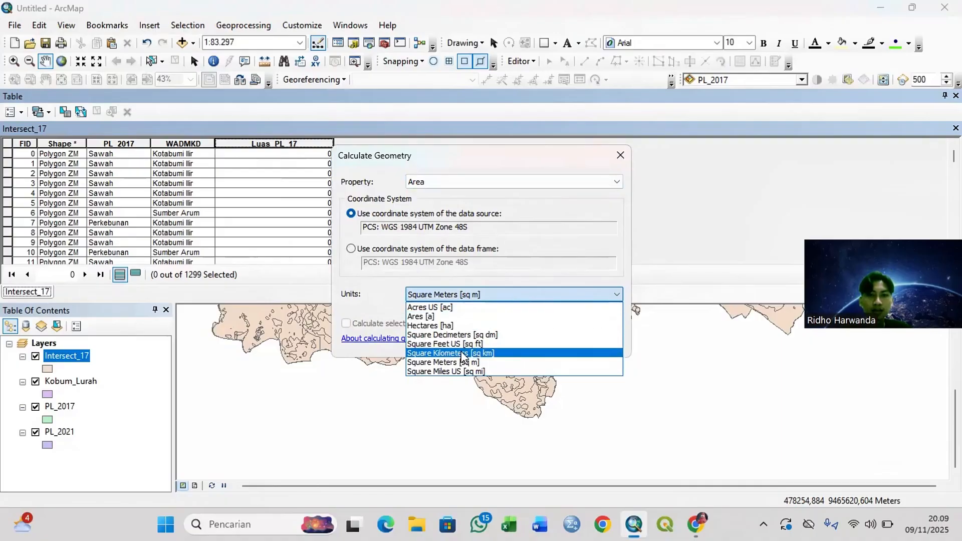
pyautogui.click(451, 326)
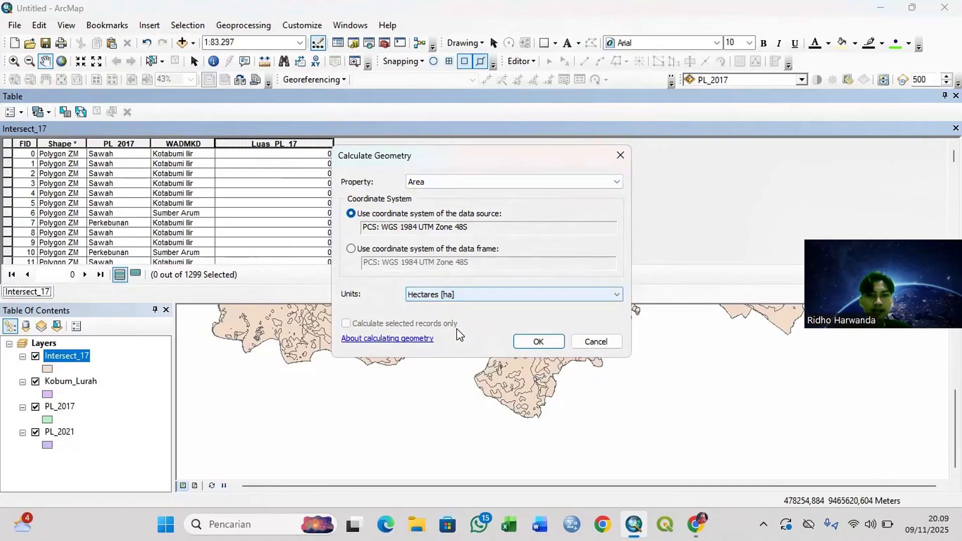
pyautogui.click(535, 342)
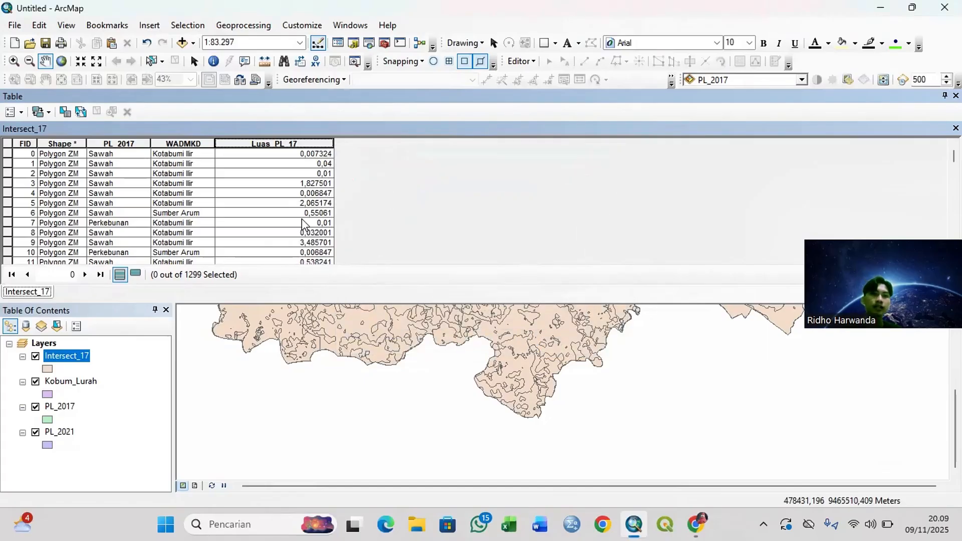
pyautogui.scroll(-5, 302, 224)
pyautogui.scroll(5, 300, 230)
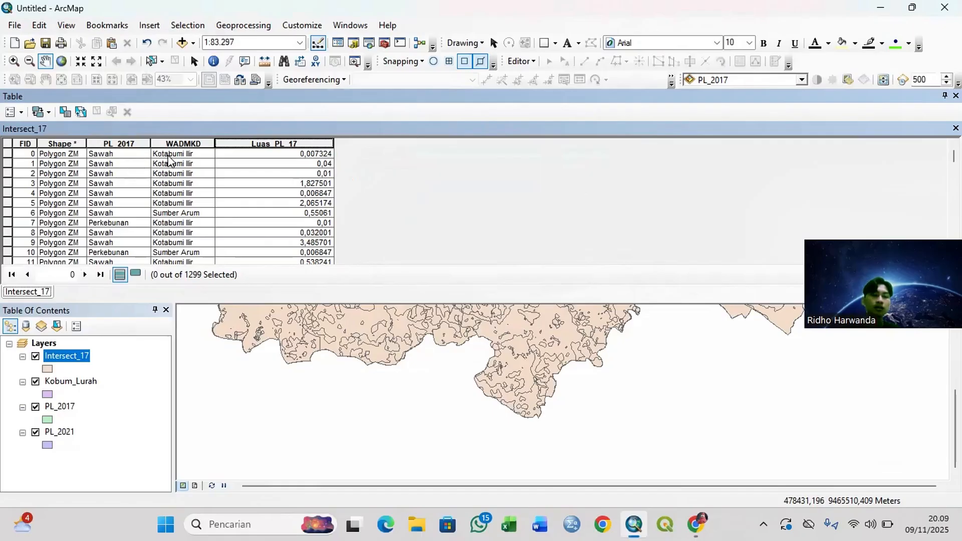
# Step: Set the Luas_PL_17 field's number format to 3 decimal places, then close the attribute table
pyautogui.rightClick(254, 142)
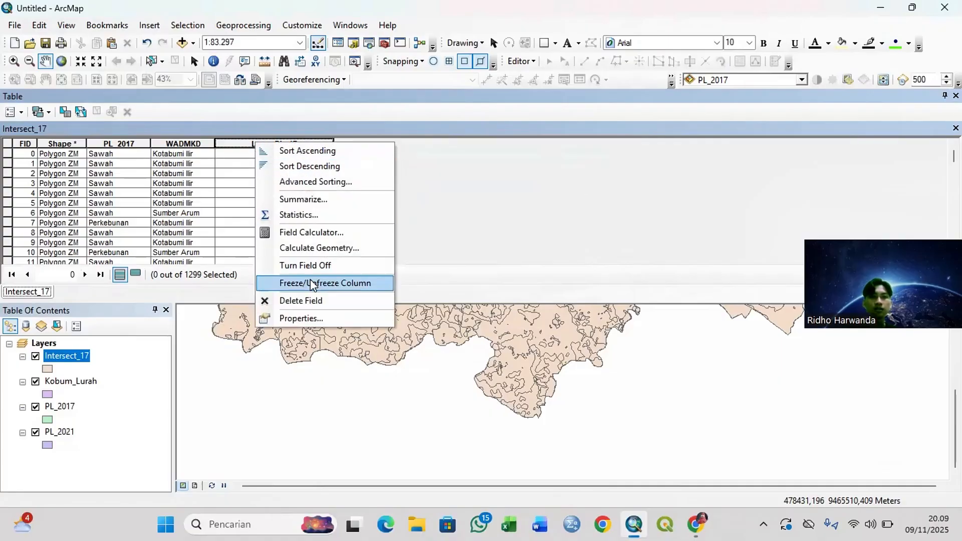
pyautogui.click(328, 315)
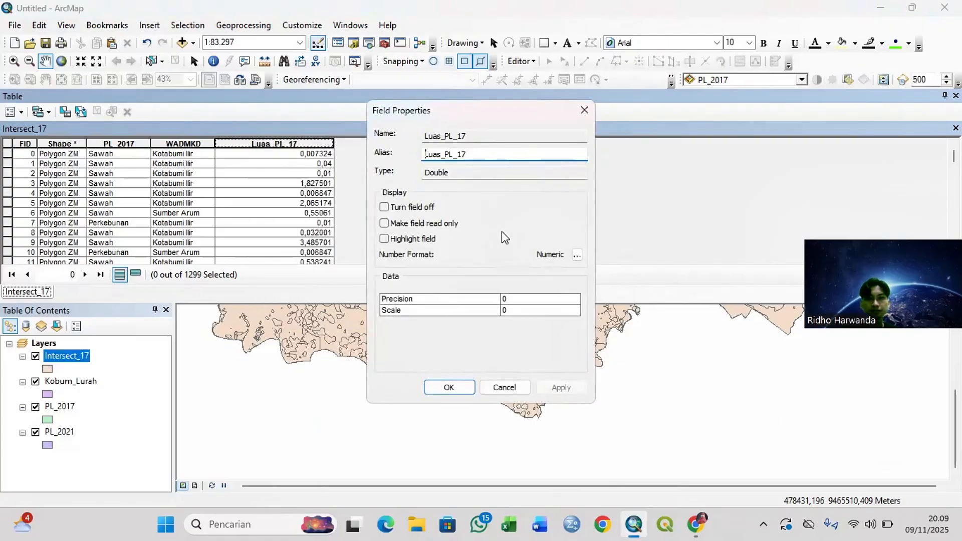
pyautogui.click(577, 255)
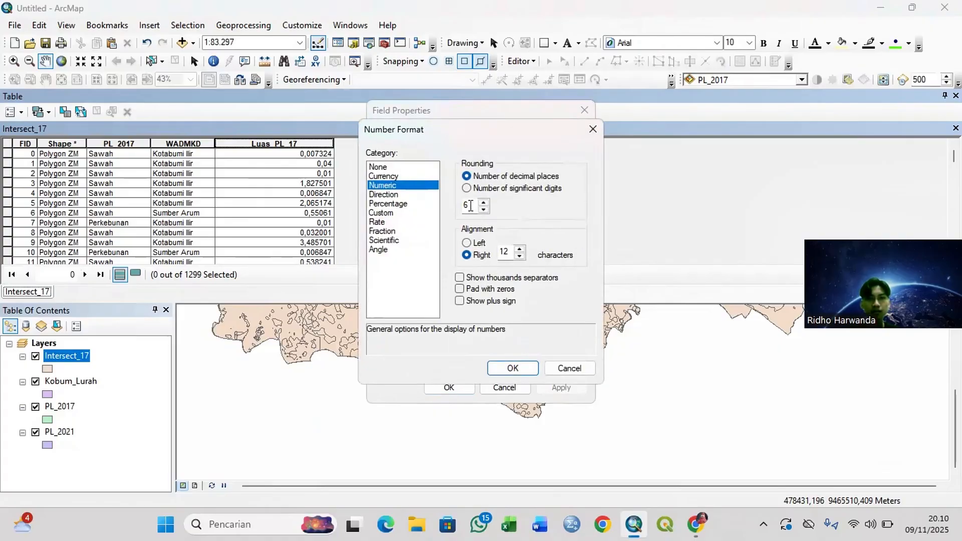
pyautogui.moveTo(471, 204); pyautogui.dragTo(461, 204)
pyautogui.write('3')
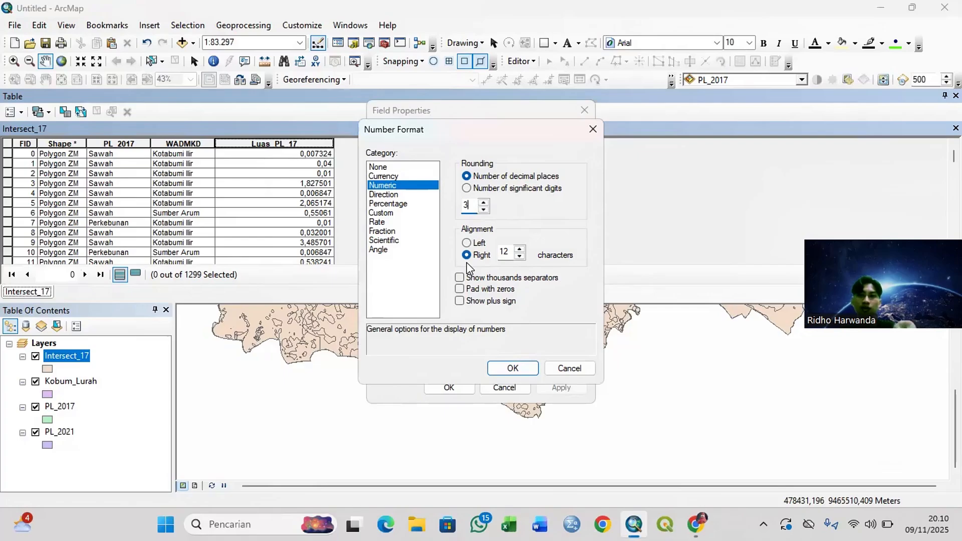
pyautogui.click(507, 368)
pyautogui.click(447, 388)
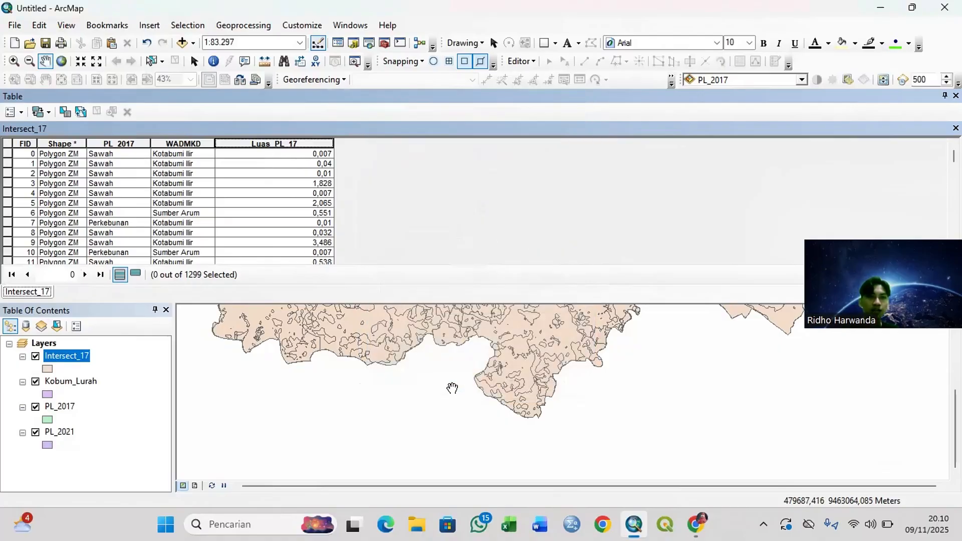
pyautogui.scroll(-3, 367, 190)
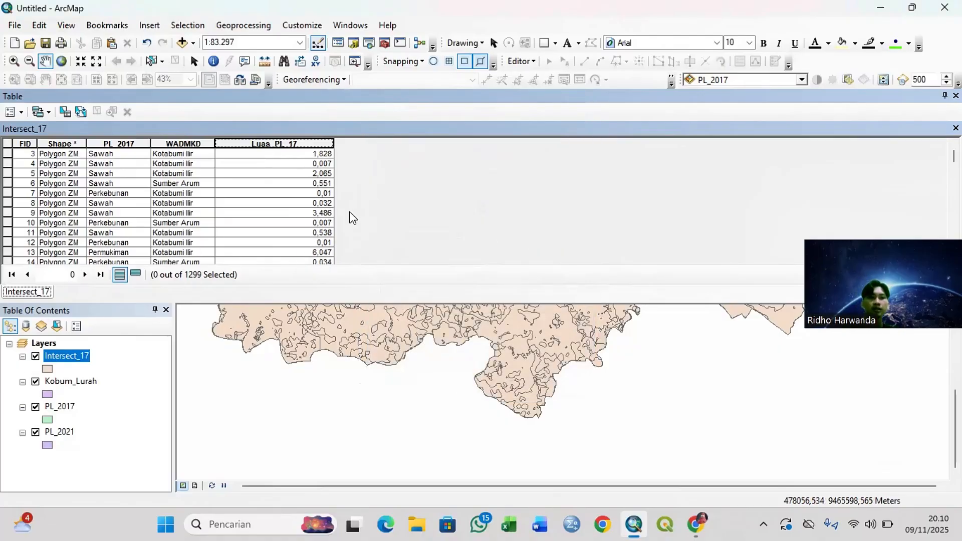
pyautogui.scroll(3, 343, 212)
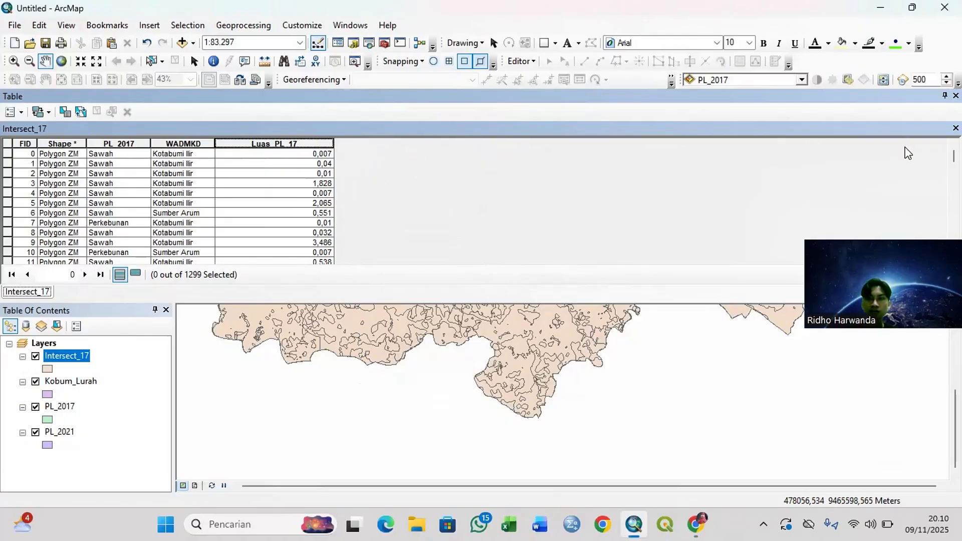
pyautogui.click(955, 128)
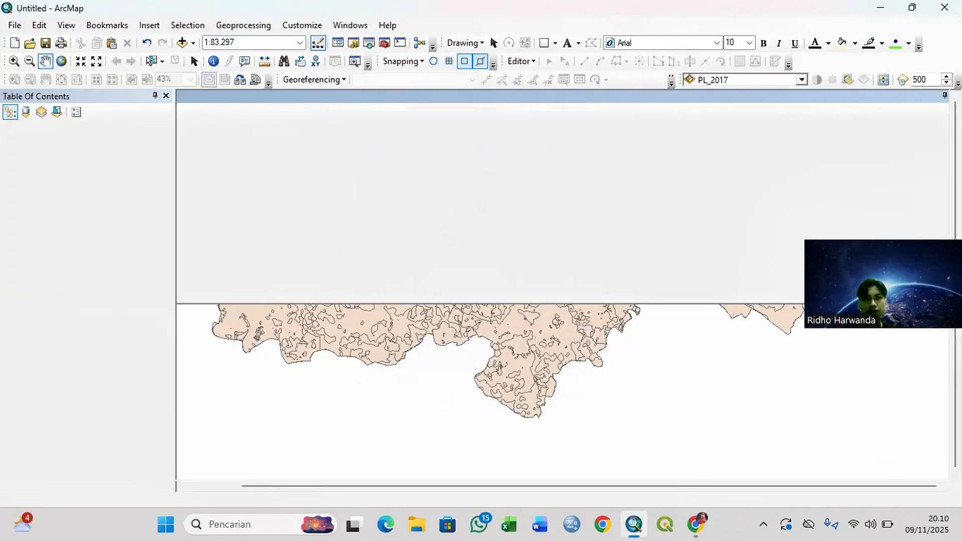
# Step: Start the Table To Excel conversion tool and set Intersect_17 as its input table
pyautogui.click(384, 45)
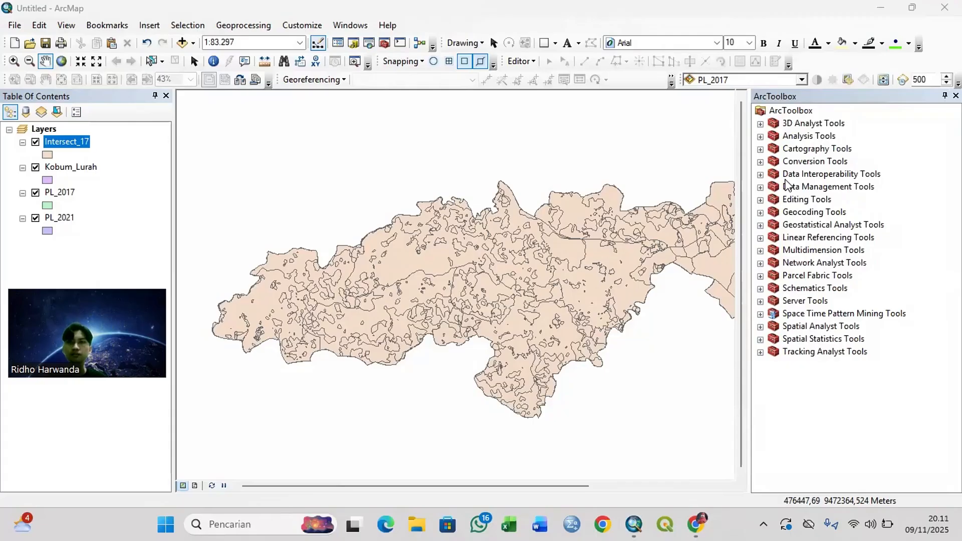
pyautogui.click(816, 163)
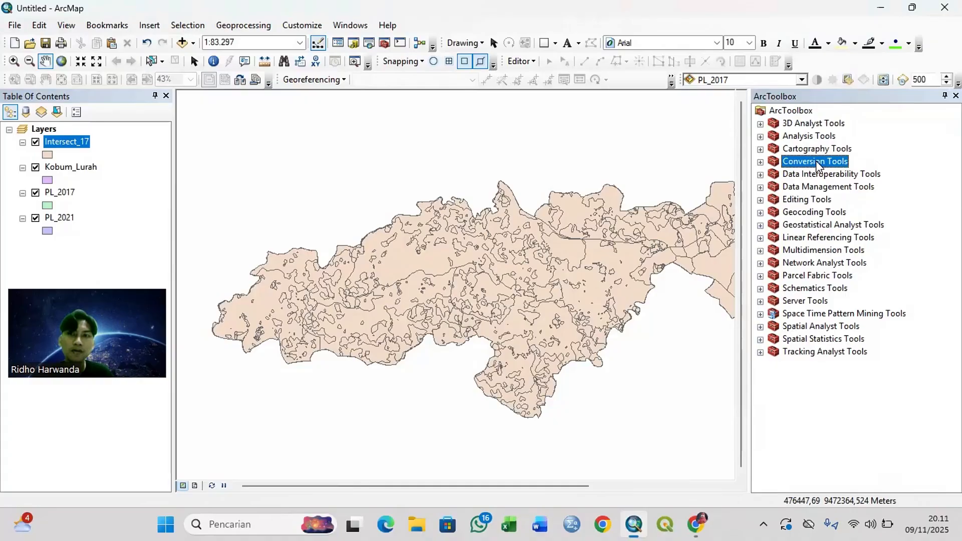
pyautogui.doubleClick(771, 163)
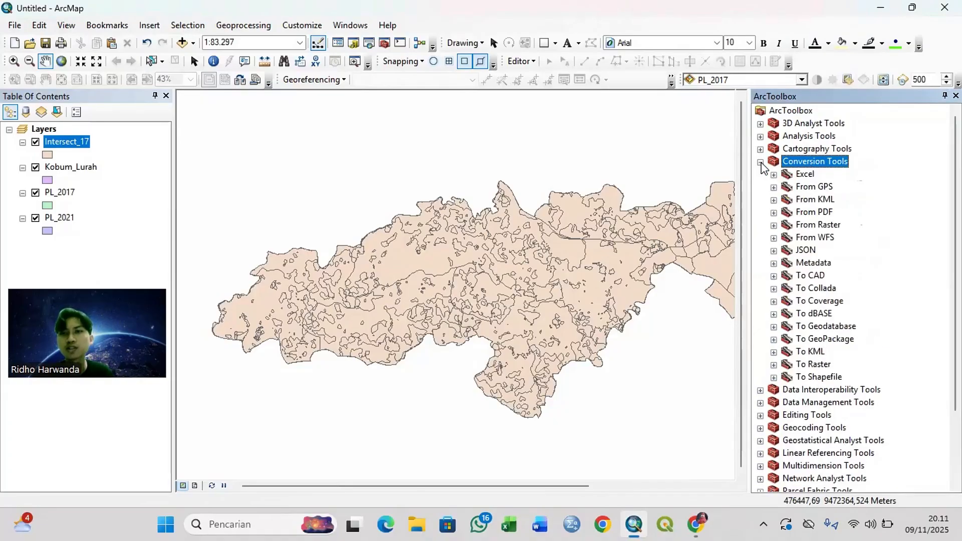
pyautogui.doubleClick(803, 175)
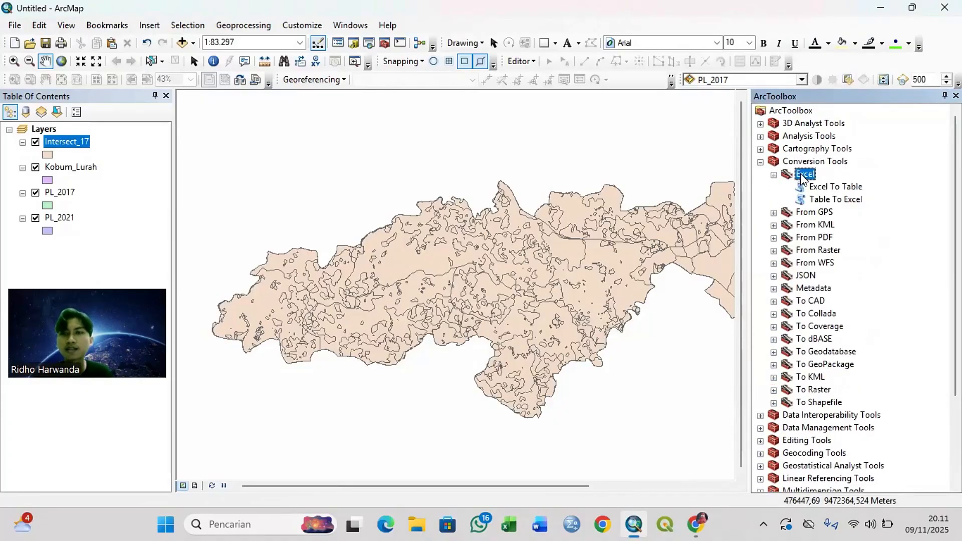
pyautogui.click(816, 201)
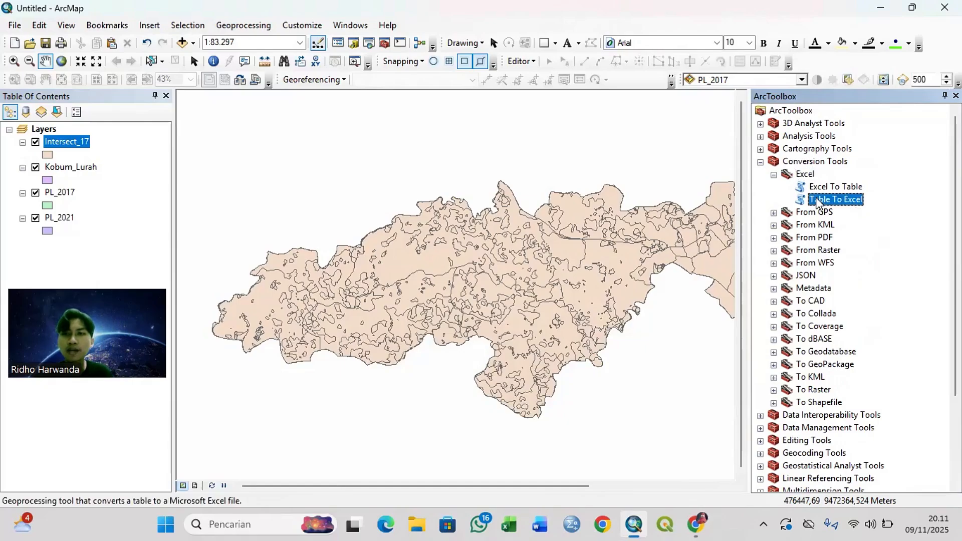
pyautogui.doubleClick(817, 200)
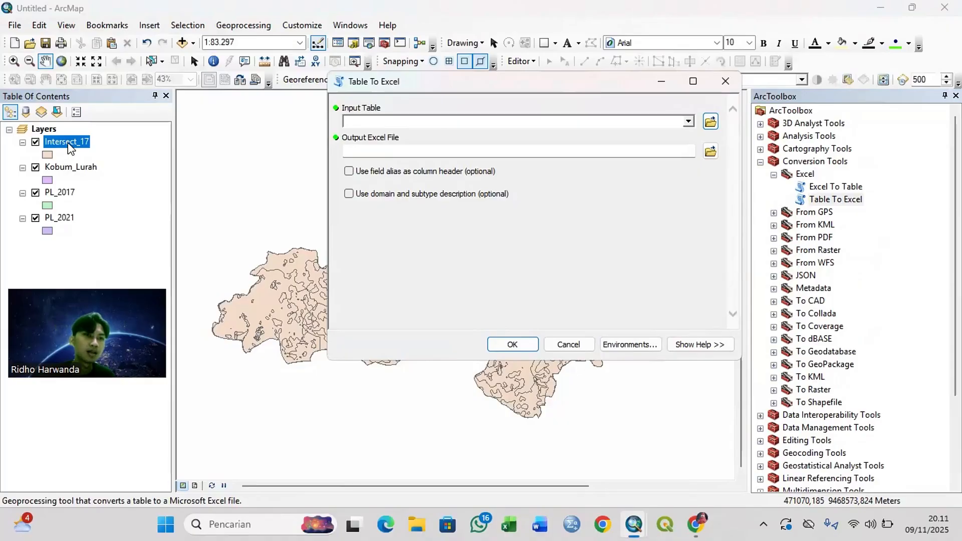
pyautogui.moveTo(68, 142); pyautogui.dragTo(369, 119)
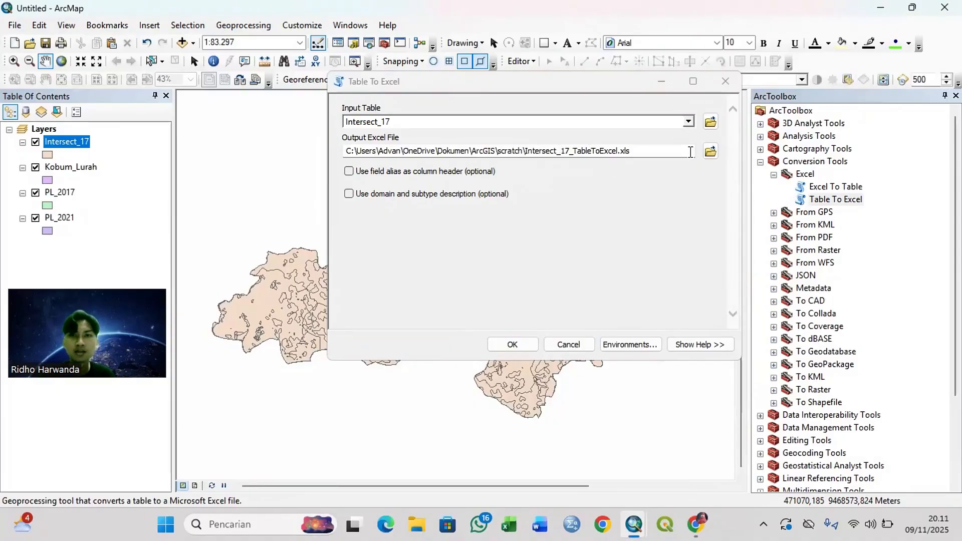
# Step: Set the output Excel file to Luas PL 2017 in the Tutorial PL Kobum folder and run the conversion
pyautogui.click(709, 152)
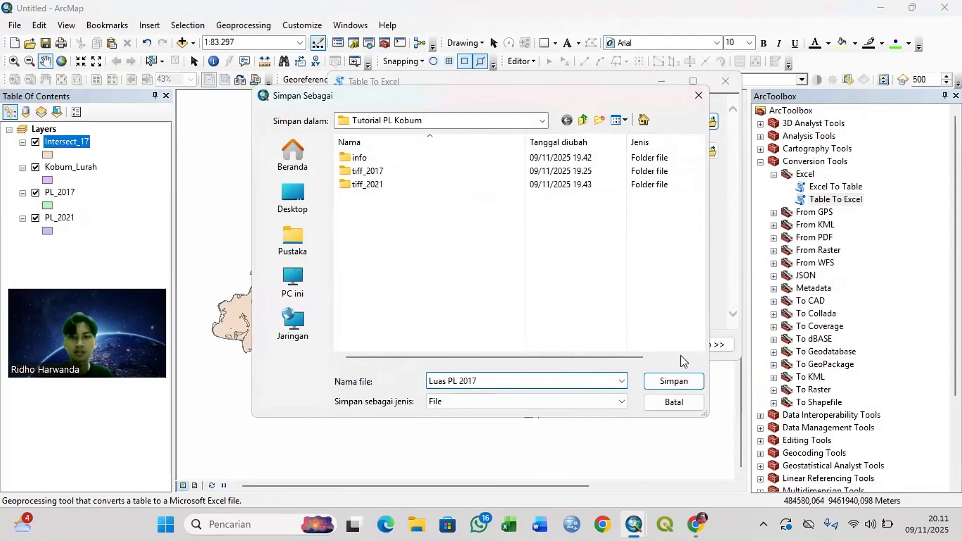
pyautogui.click(674, 381)
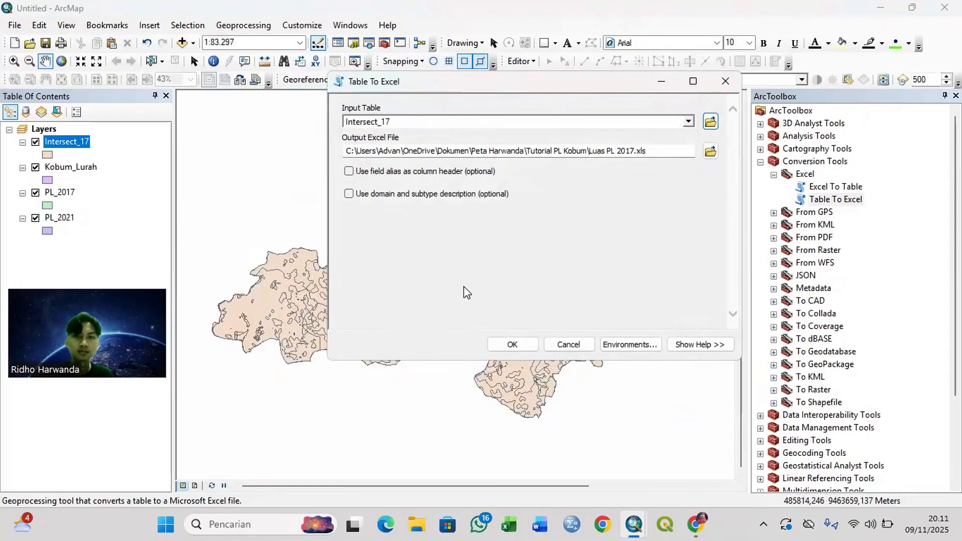
pyautogui.click(521, 346)
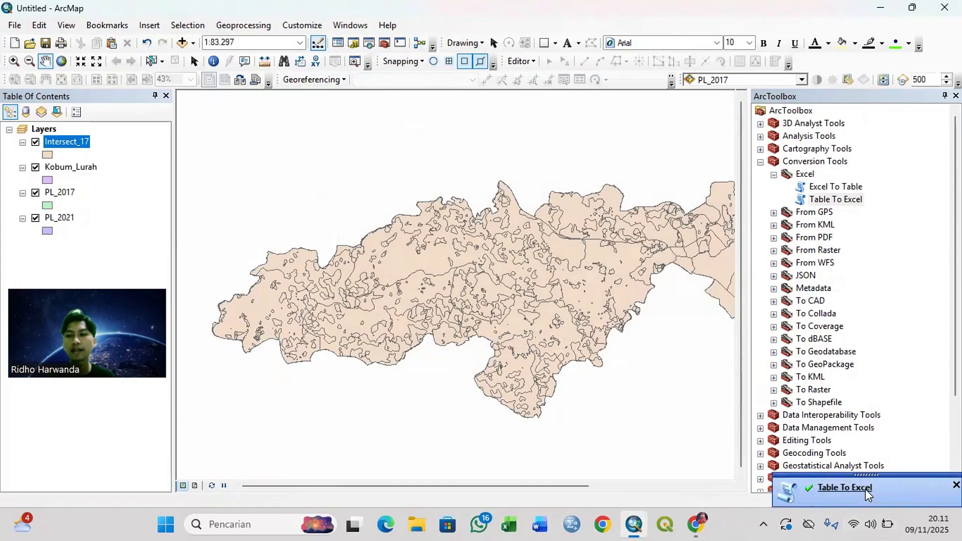
# Step: Switch to File Explorer and find the exported Luas PL 2017 file in the Tutorial PL Kobum folder, then return to ArcMap
pyautogui.click(420, 524)
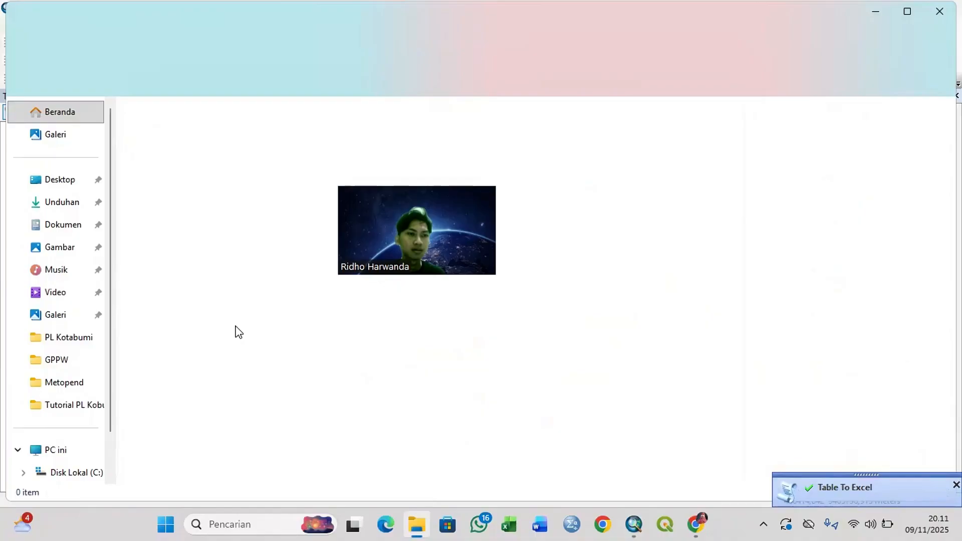
pyautogui.click(75, 229)
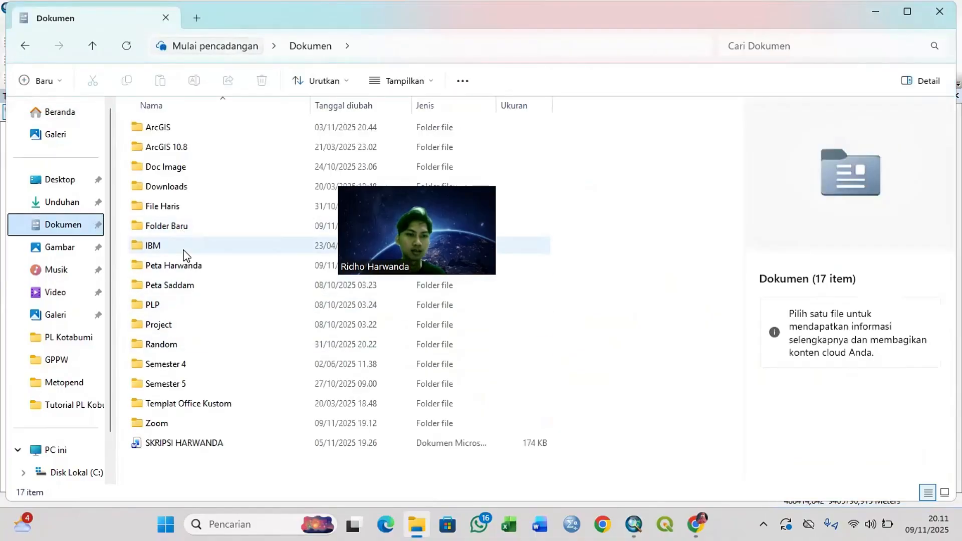
pyautogui.doubleClick(188, 265)
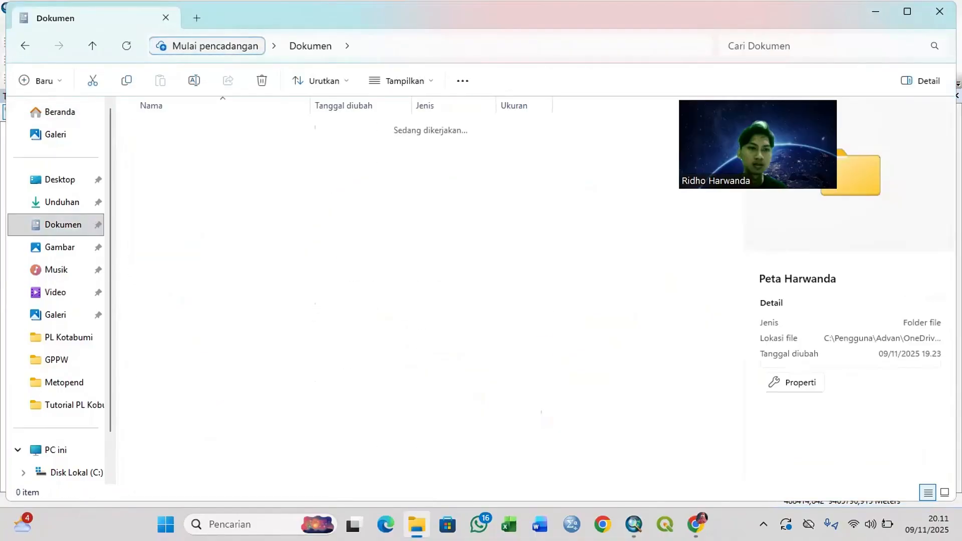
pyautogui.doubleClick(215, 288)
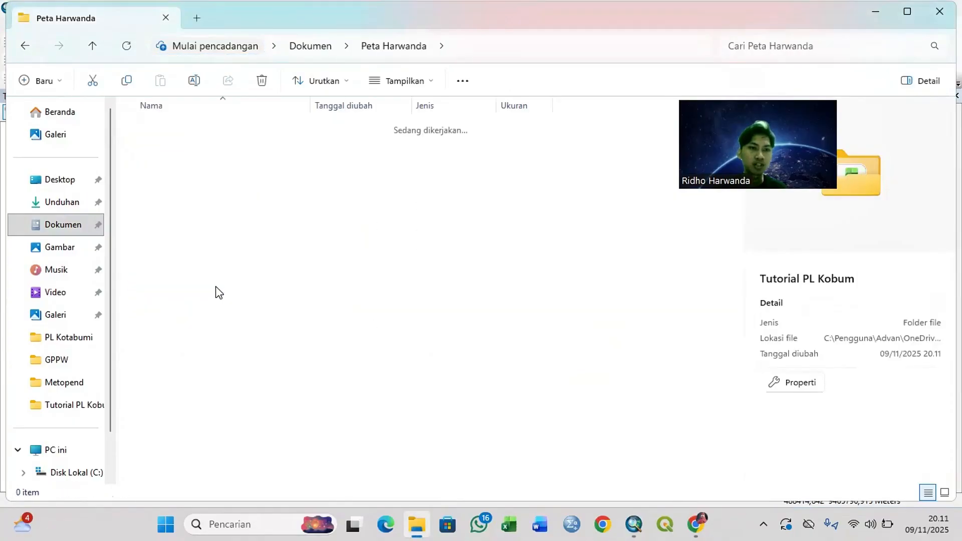
pyautogui.scroll(-17, 205, 310)
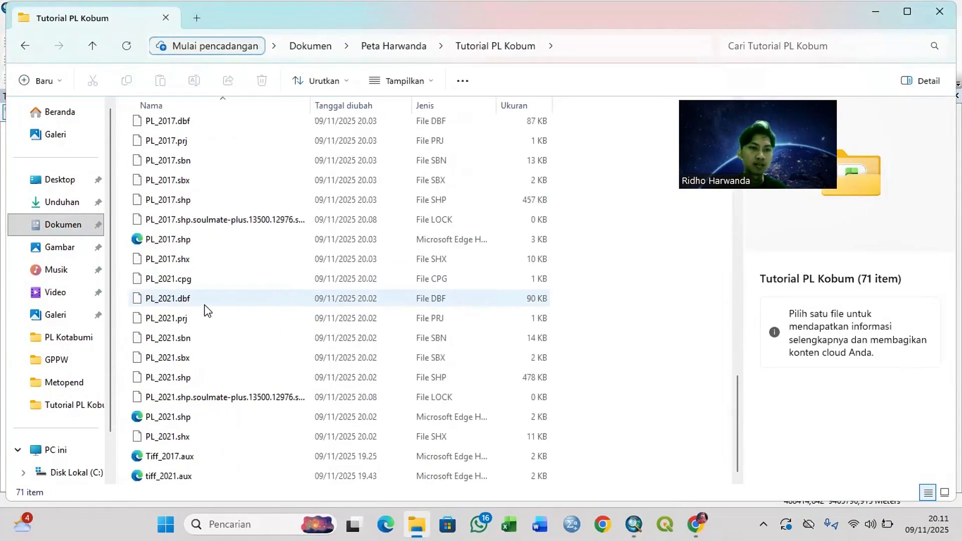
pyautogui.scroll(3, 205, 310)
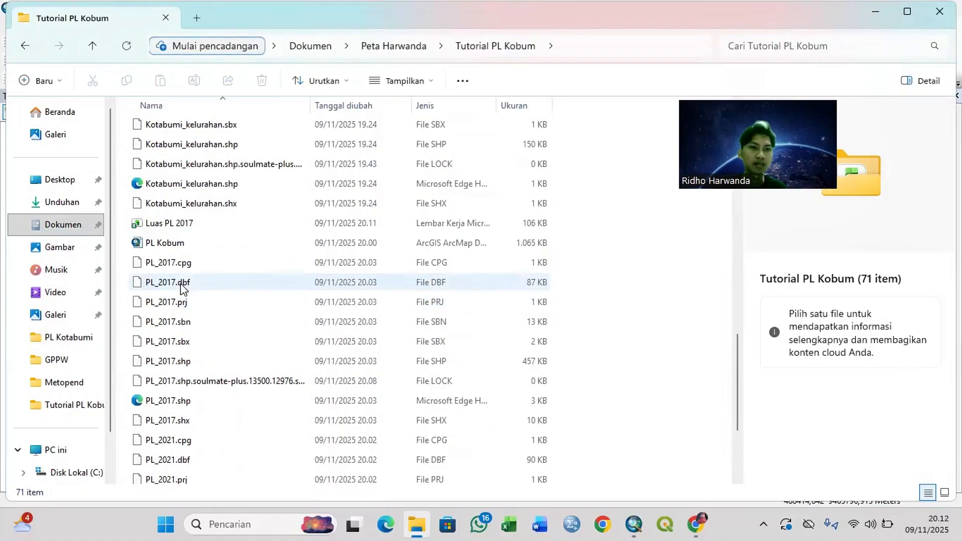
pyautogui.click(189, 227)
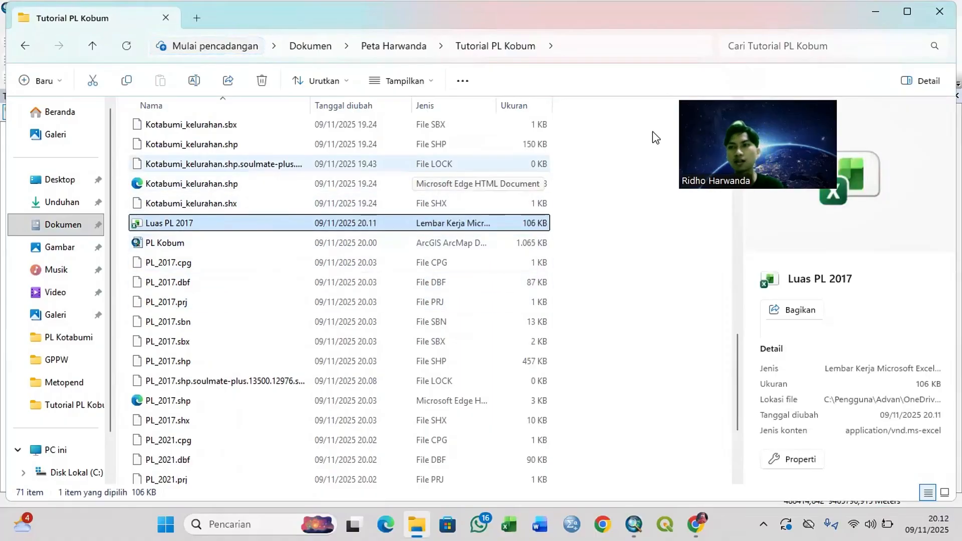
pyautogui.click(877, 10)
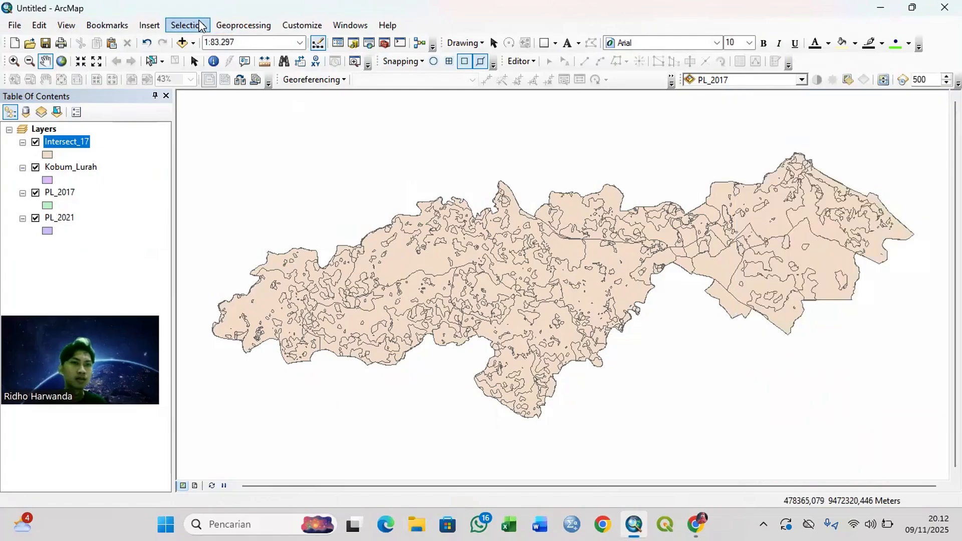
# Step: Intersect PL_2021 with Kobum_Lurah, leaving out the input feature IDs, and output it as Intersect_21 in the Tutorial PL Kobum folder
pyautogui.moveTo(59, 217); pyautogui.dragTo(381, 161)
pyautogui.moveTo(71, 167); pyautogui.dragTo(381, 172)
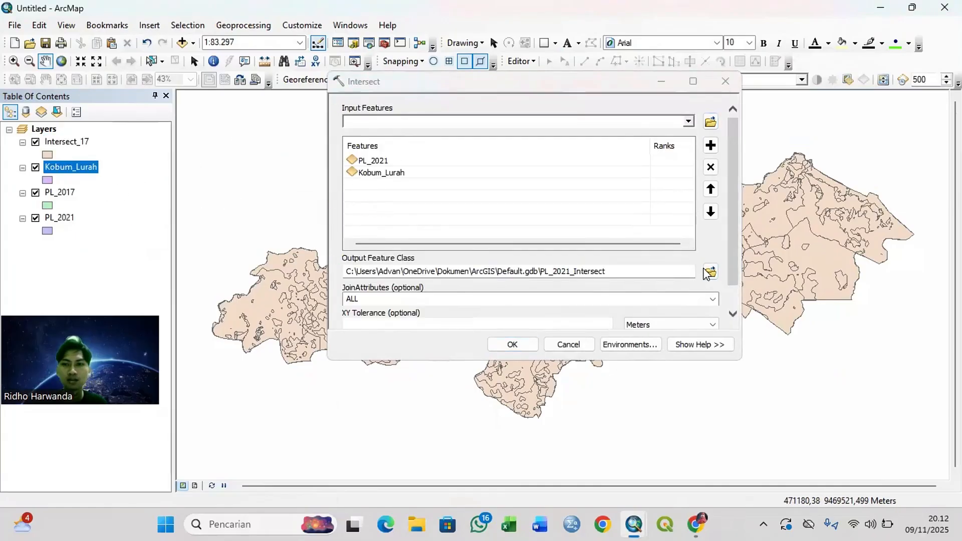
pyautogui.click(711, 272)
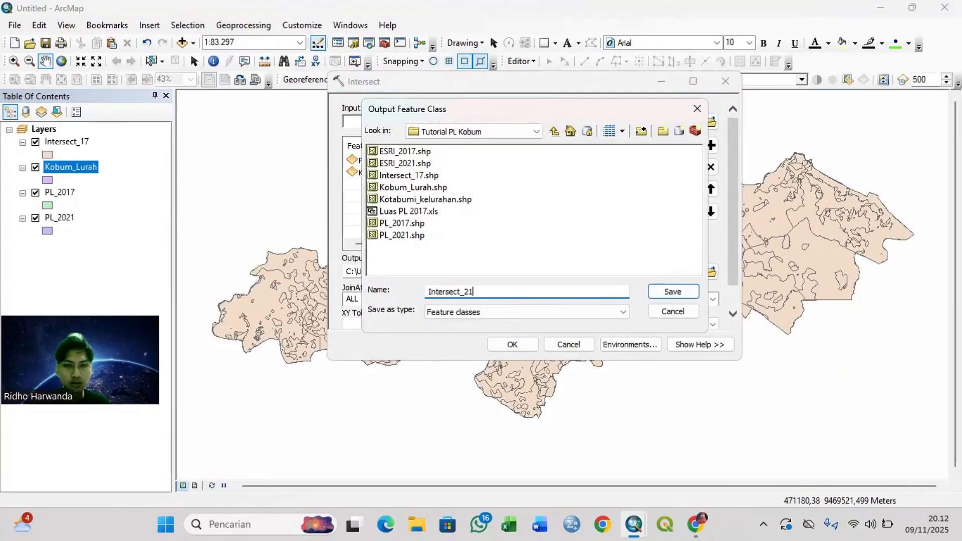
pyautogui.press('Return')
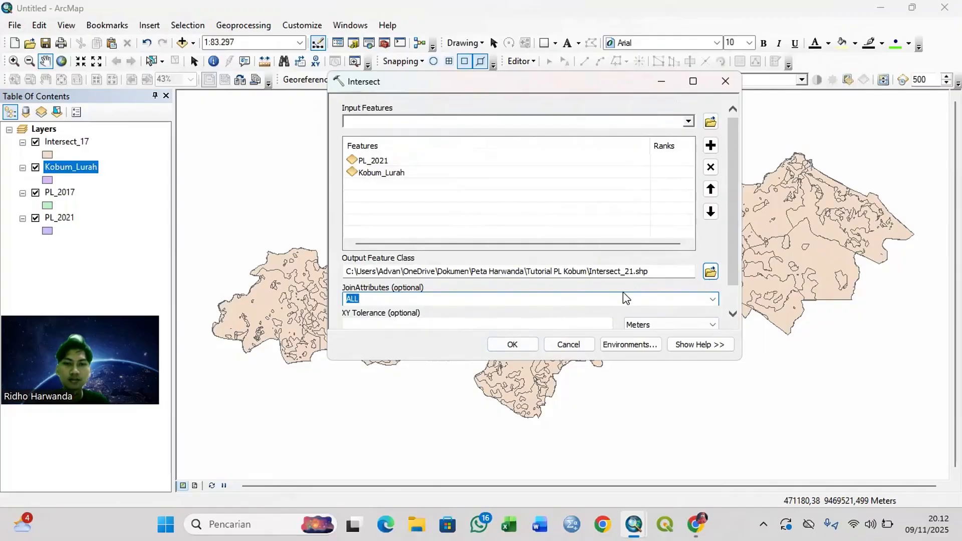
pyautogui.click(712, 299)
pyautogui.click(620, 312)
pyautogui.click(522, 345)
# Step: Add a Double field named Luas_PL_21 to the Intersect_21 attribute table
pyautogui.click(85, 145)
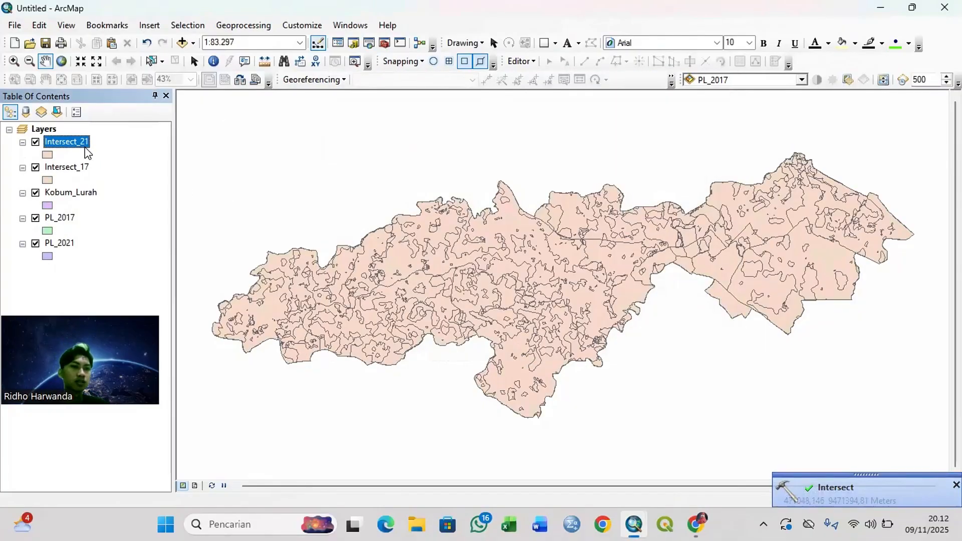
pyautogui.rightClick(85, 147)
pyautogui.click(107, 185)
pyautogui.click(12, 112)
pyautogui.click(45, 209)
pyautogui.click(530, 208)
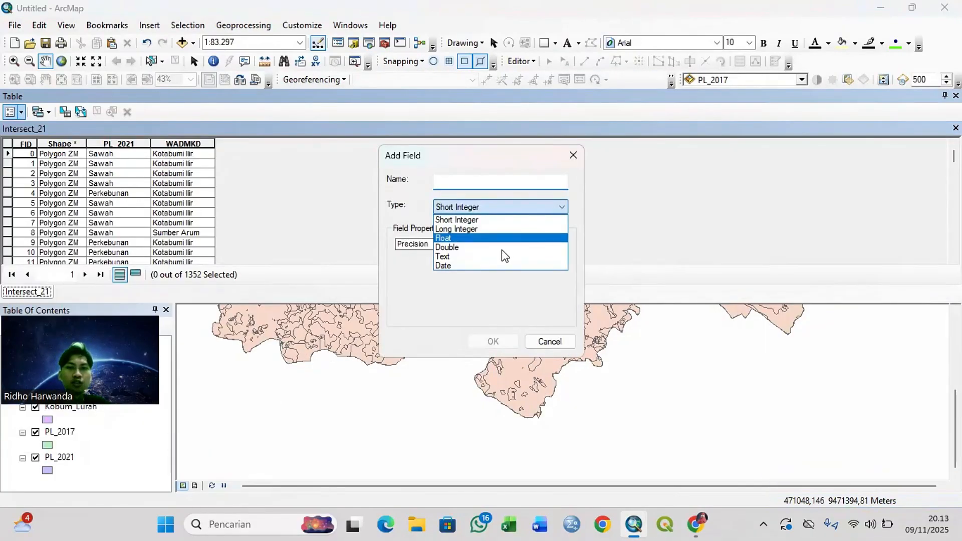
pyautogui.click(447, 247)
pyautogui.write('Luas_PL_21')
pyautogui.click(505, 341)
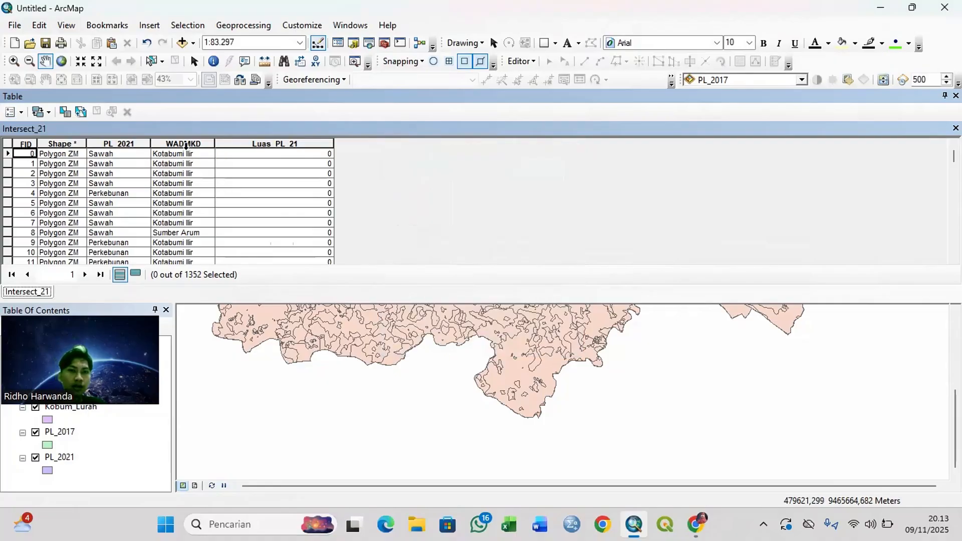
# Step: Calculate the polygon areas in hectares for the Luas_PL_21 field
pyautogui.rightClick(256, 144)
pyautogui.click(309, 249)
pyautogui.click(483, 295)
pyautogui.click(462, 330)
pyautogui.click(539, 341)
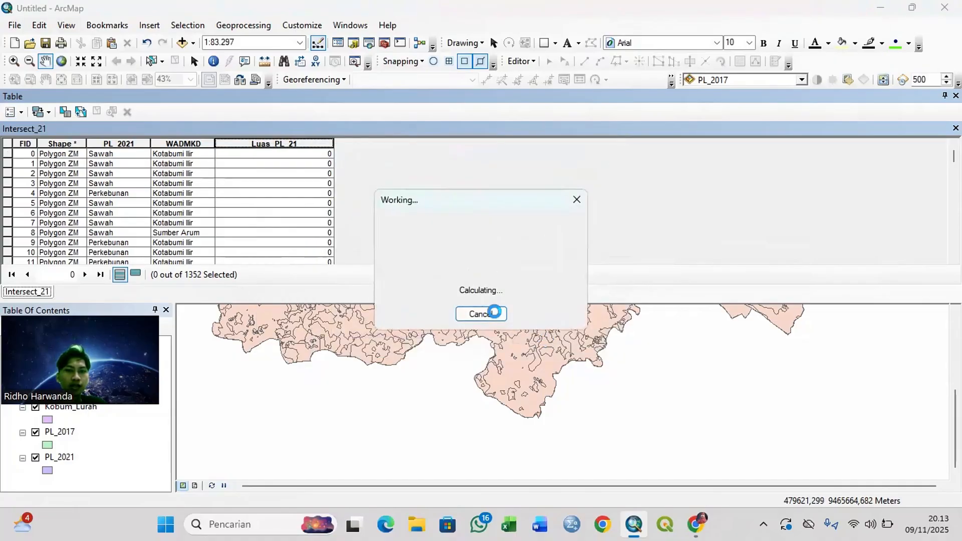
# Step: Set the Luas_PL_21 field's number format to 3 decimal places, then close the attribute table
pyautogui.click(576, 255)
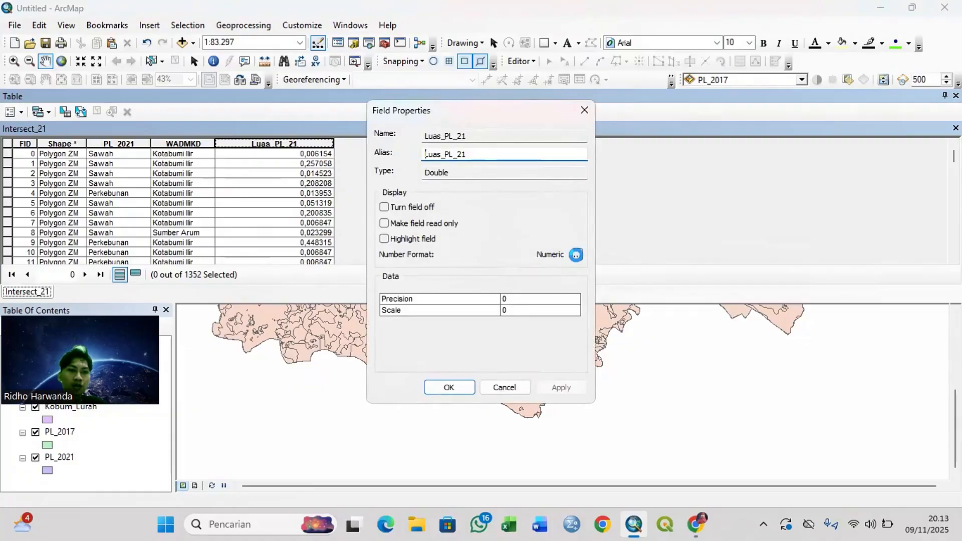
pyautogui.moveTo(470, 205); pyautogui.dragTo(463, 205)
pyautogui.click(512, 367)
pyautogui.click(453, 388)
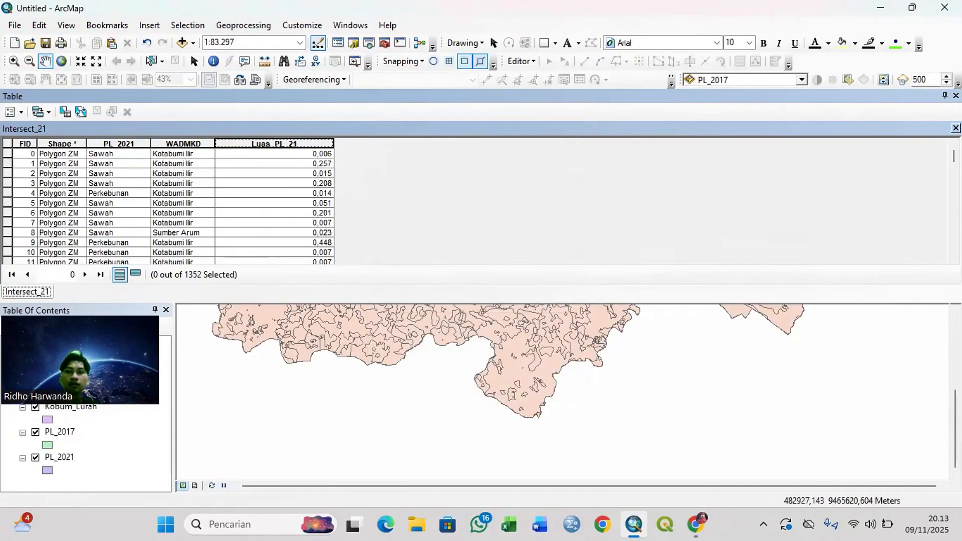
pyautogui.click(955, 128)
# Step: Convert the Intersect_21 table to an Excel file named Luas PL 2021 in the Tutorial PL Kobum folder, then close ArcToolbox
pyautogui.click(385, 43)
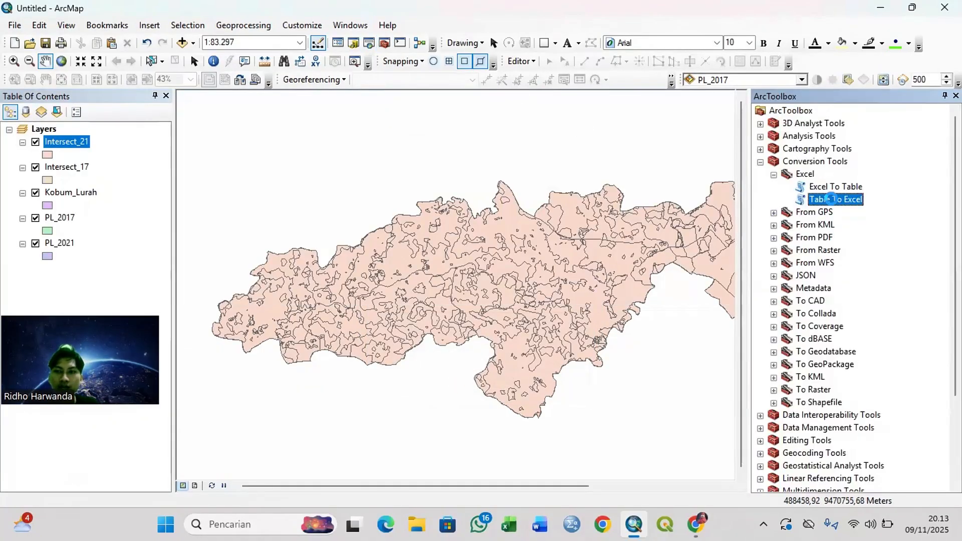
pyautogui.moveTo(65, 142); pyautogui.dragTo(370, 126)
pyautogui.click(712, 151)
pyautogui.write('Luas ')
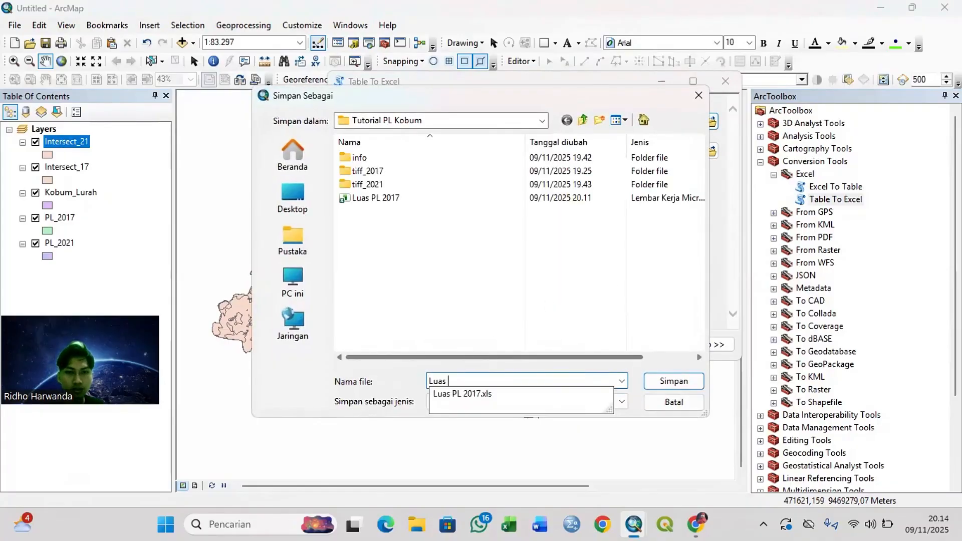
pyautogui.write('PL 2021')
pyautogui.click(651, 381)
pyautogui.click(511, 344)
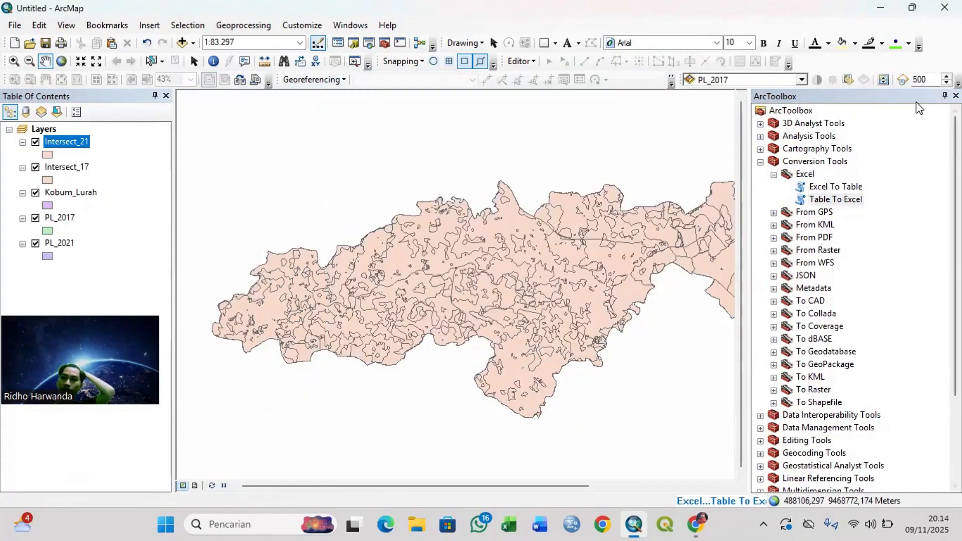
pyautogui.click(955, 96)
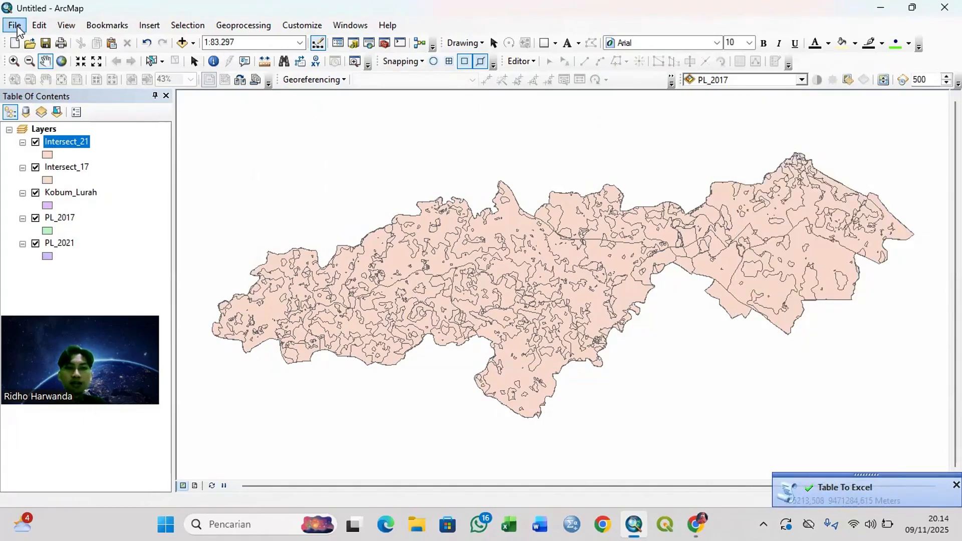
# Step: Save the map document as Luas PL in the Tutorial PL Kobum folder
pyautogui.click(18, 28)
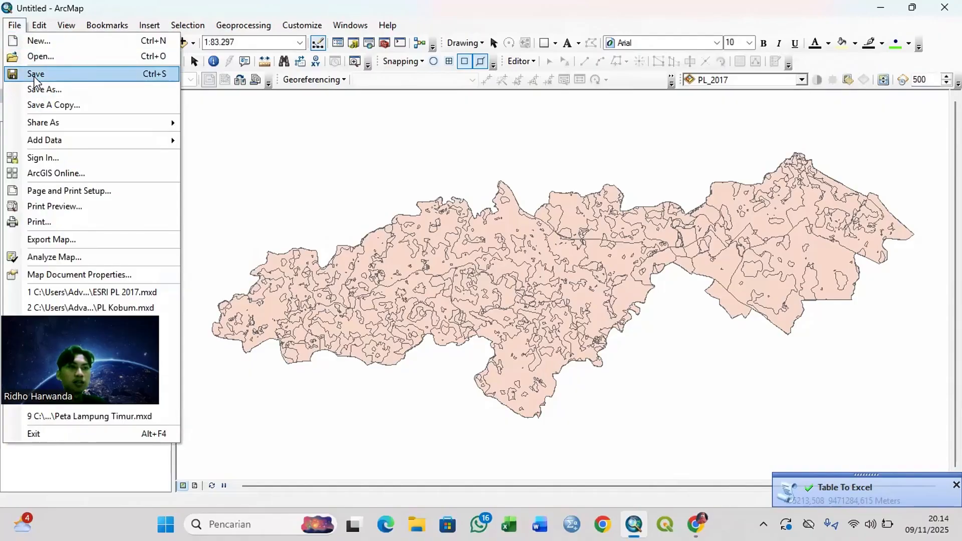
pyautogui.click(31, 73)
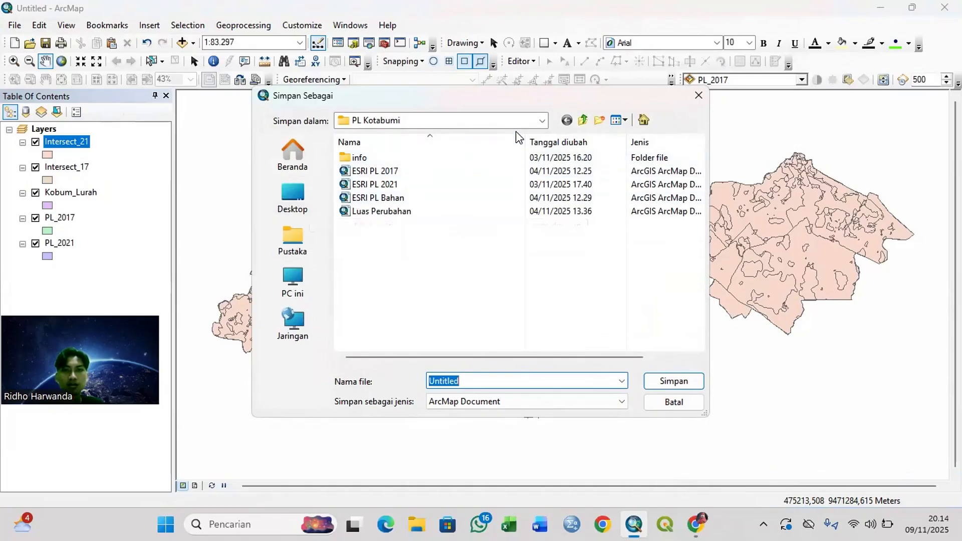
pyautogui.click(542, 121)
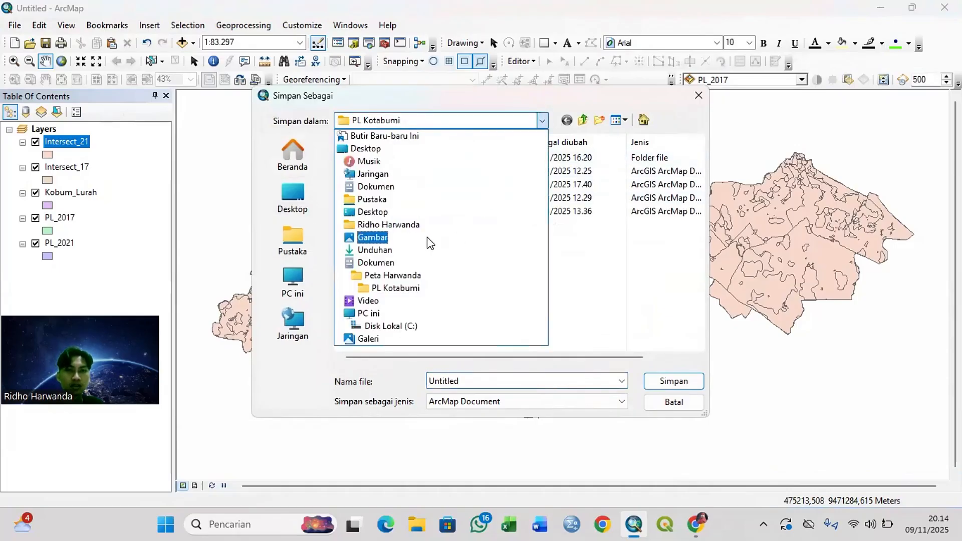
pyautogui.click(401, 275)
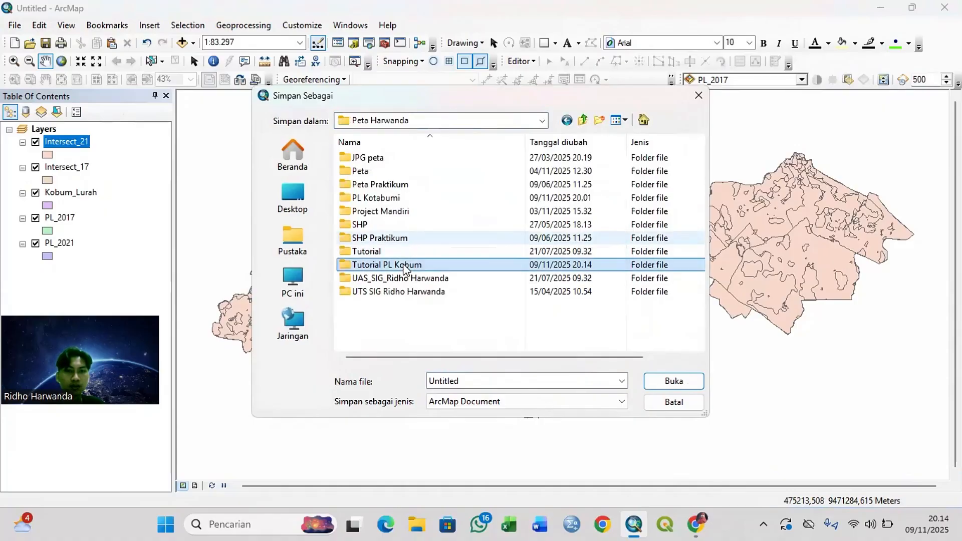
pyautogui.doubleClick(407, 265)
pyautogui.doubleClick(494, 379)
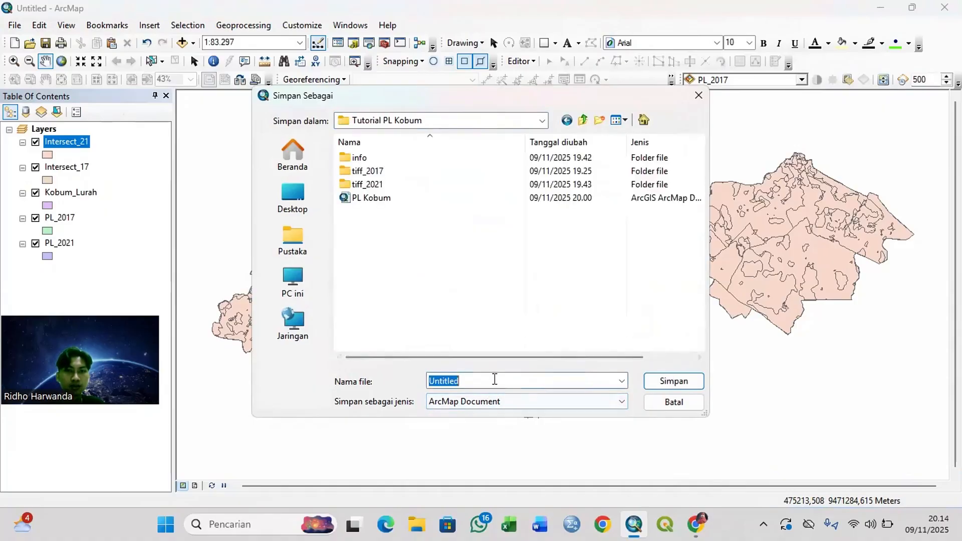
pyautogui.write('Luas PL')
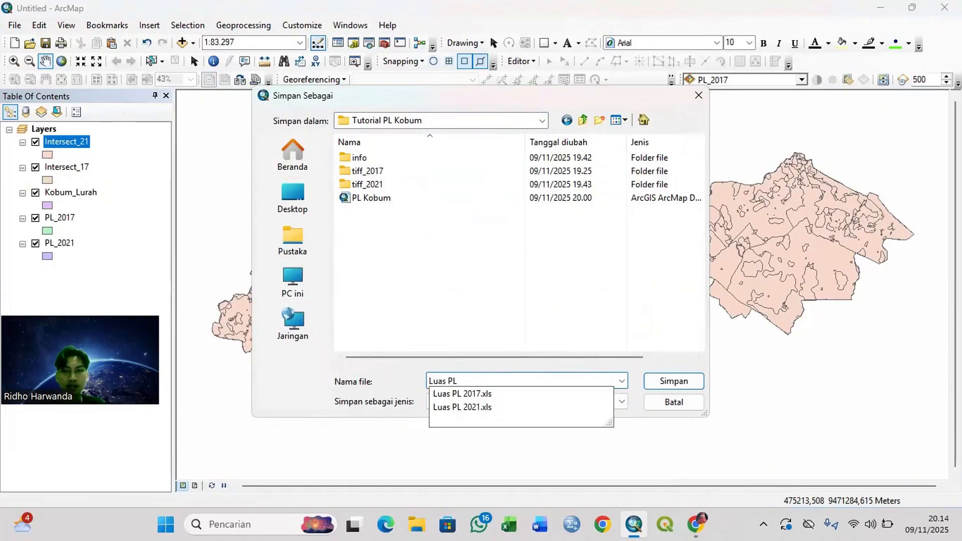
pyautogui.click(661, 381)
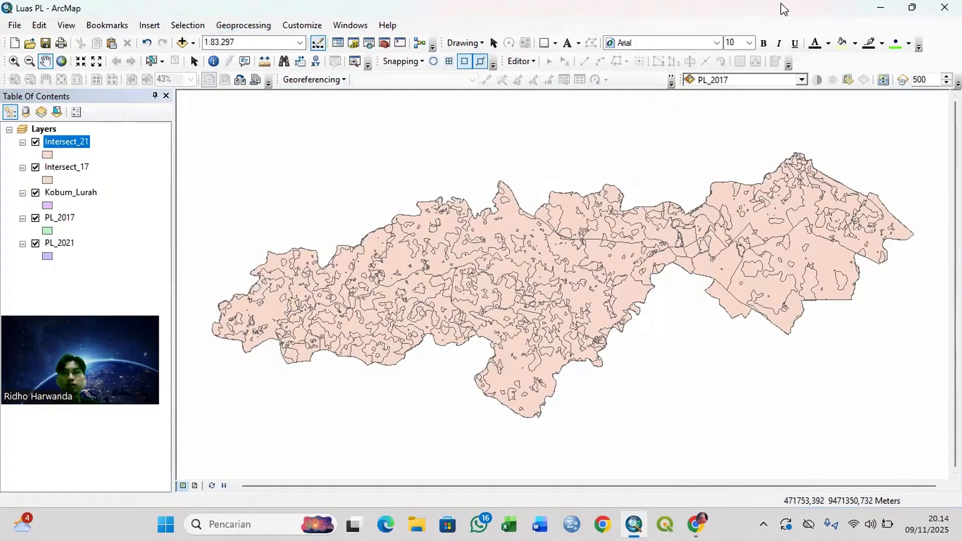
# Step: Close ArcMap and the browser, leaving a File Explorer window open but minimized
pyautogui.click(946, 8)
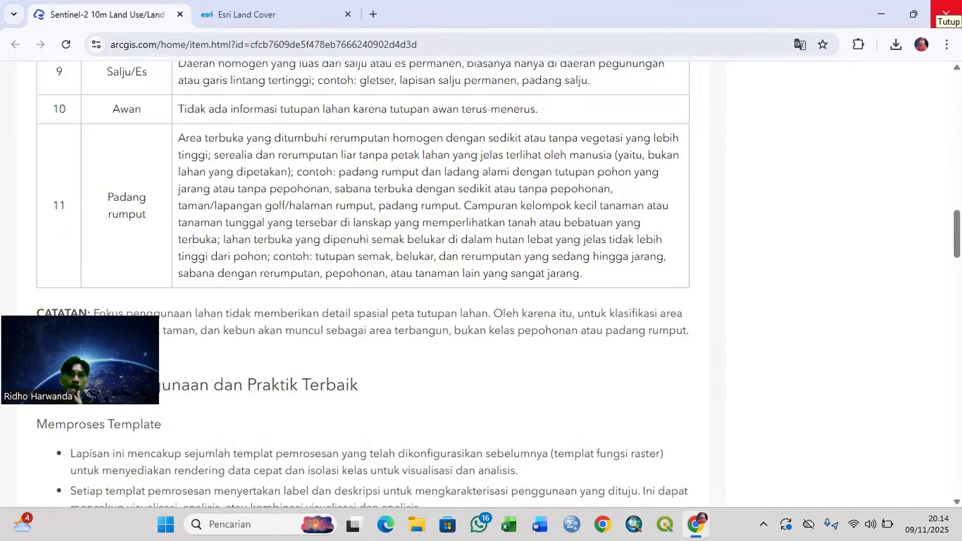
pyautogui.click(946, 13)
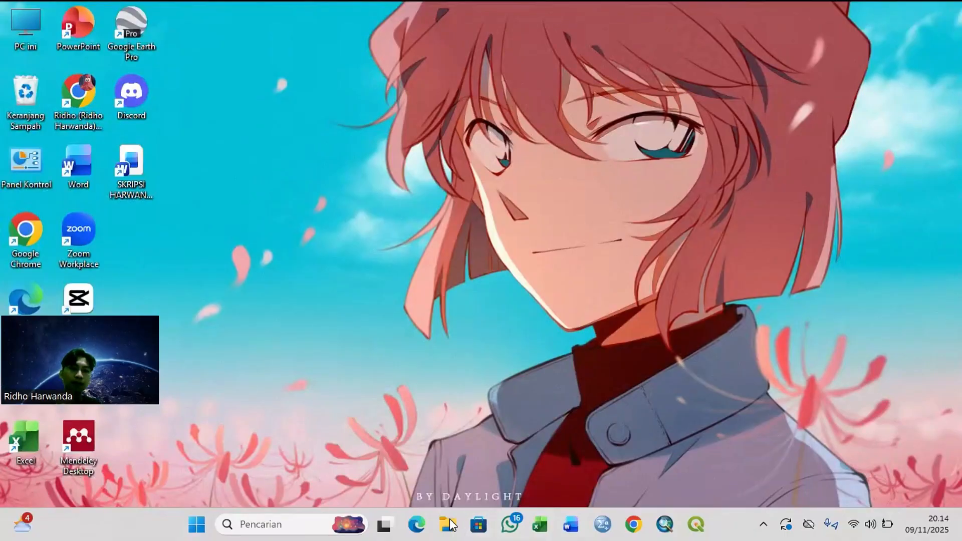
pyautogui.click(457, 514)
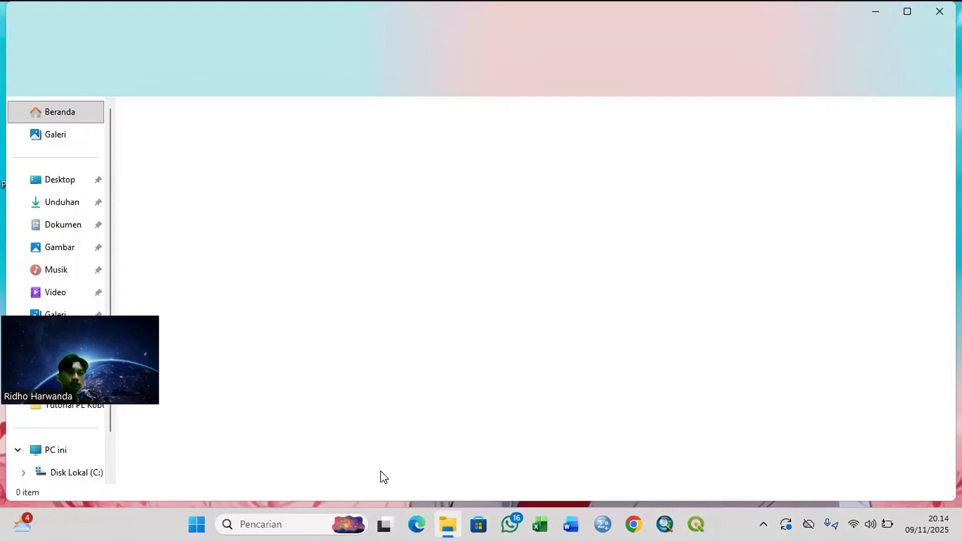
pyautogui.click(876, 10)
# Step: Switch to Excel, create a blank workbook in a maximized window, and minimize it
pyautogui.click(538, 525)
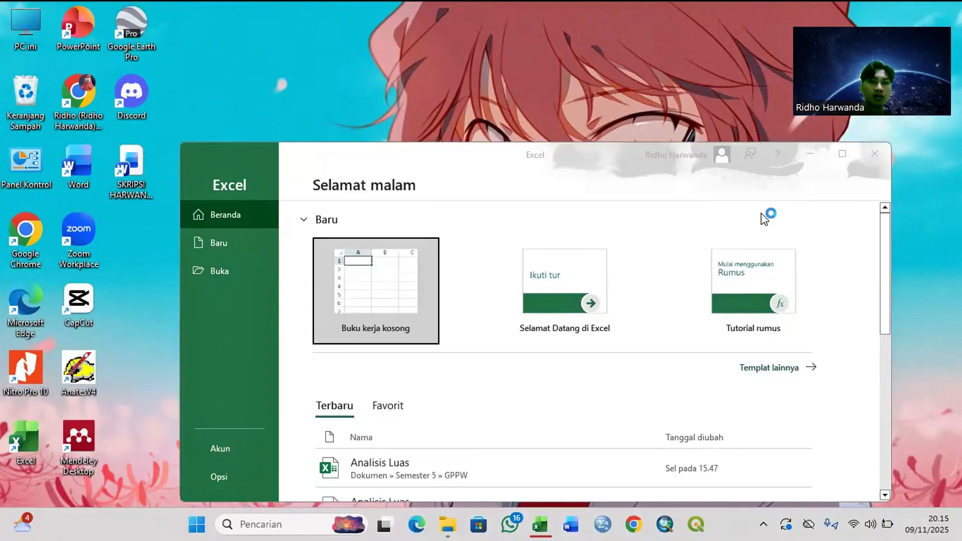
pyautogui.click(843, 153)
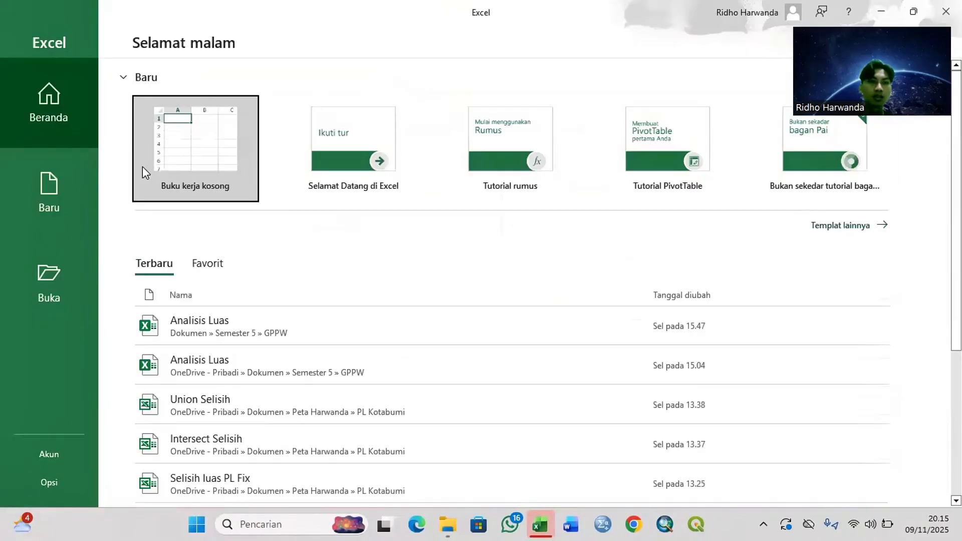
pyautogui.click(189, 149)
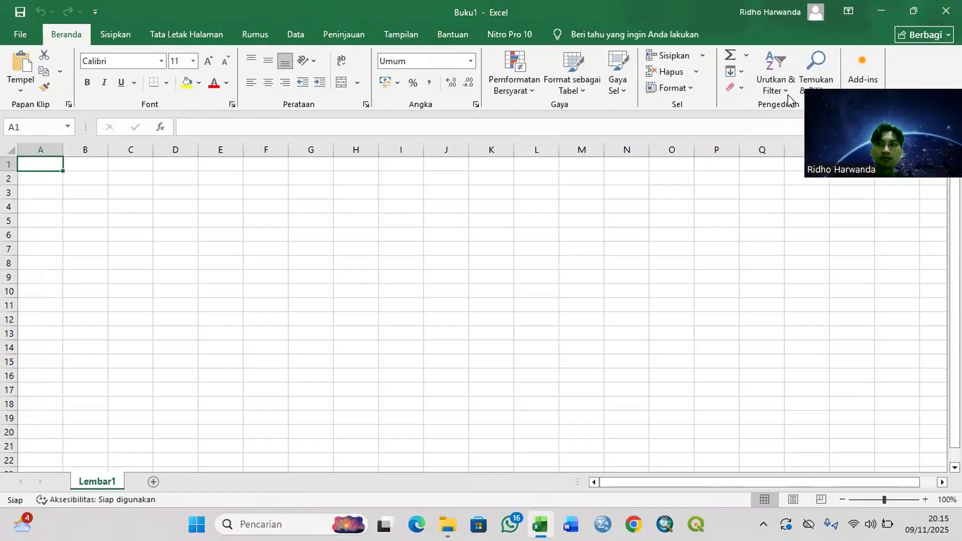
pyautogui.click(894, 9)
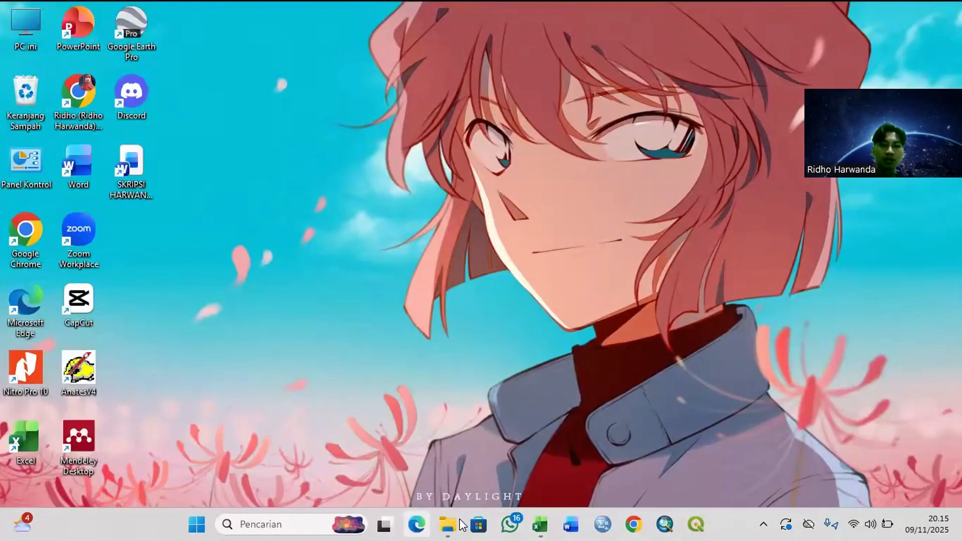
# Step: In File Explorer, browse to Documents > Peta Harwanda > Tutorial PL Kobum and open the Luas PL 2017 workbook
pyautogui.click(453, 521)
pyautogui.click(73, 233)
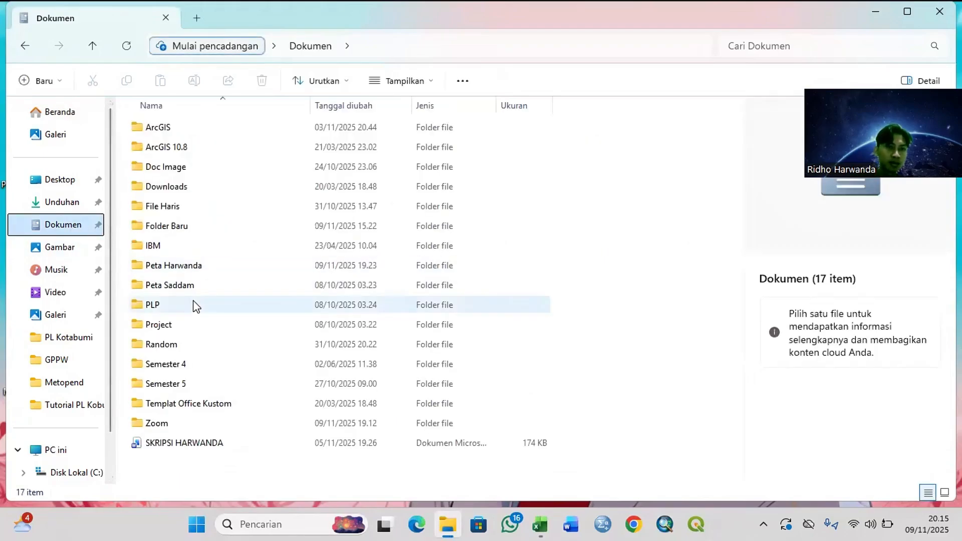
pyautogui.doubleClick(206, 266)
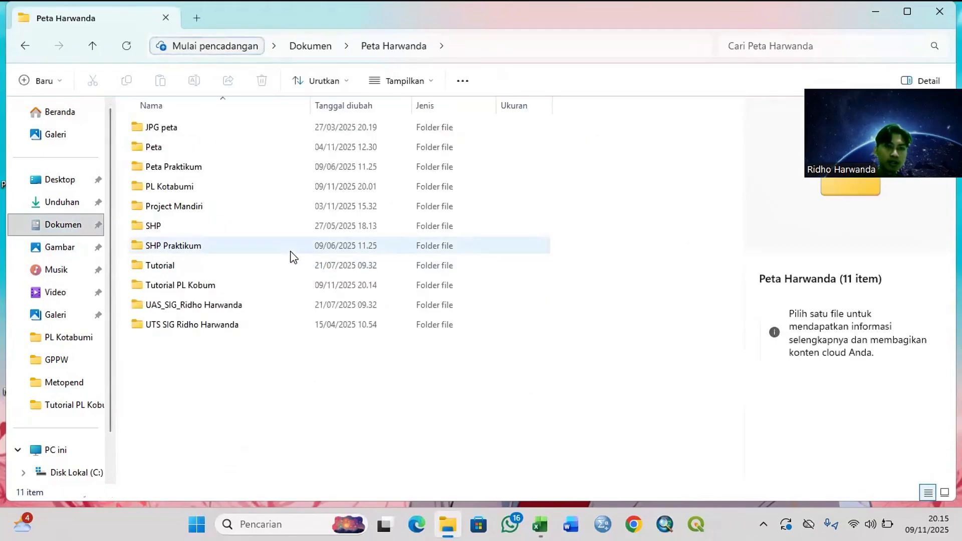
pyautogui.doubleClick(193, 285)
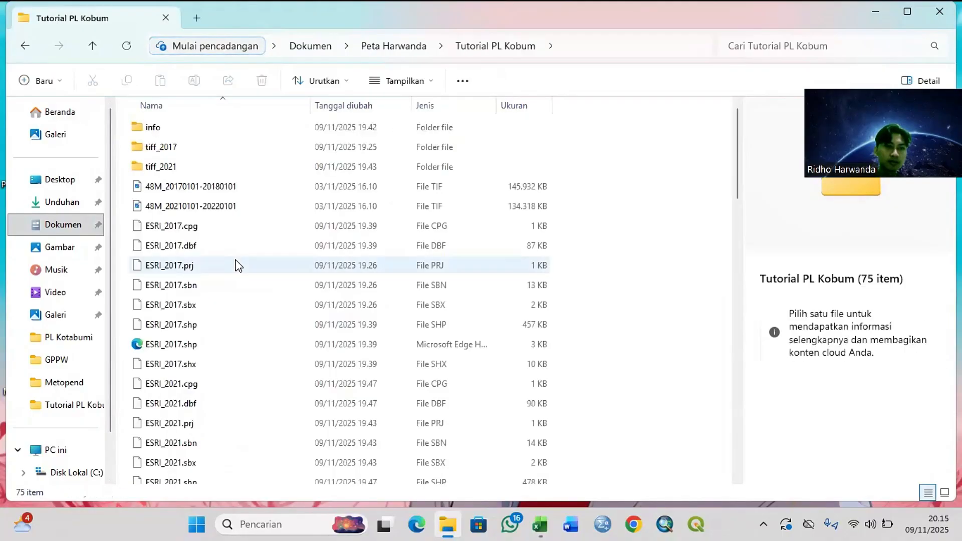
pyautogui.scroll(-10, 235, 266)
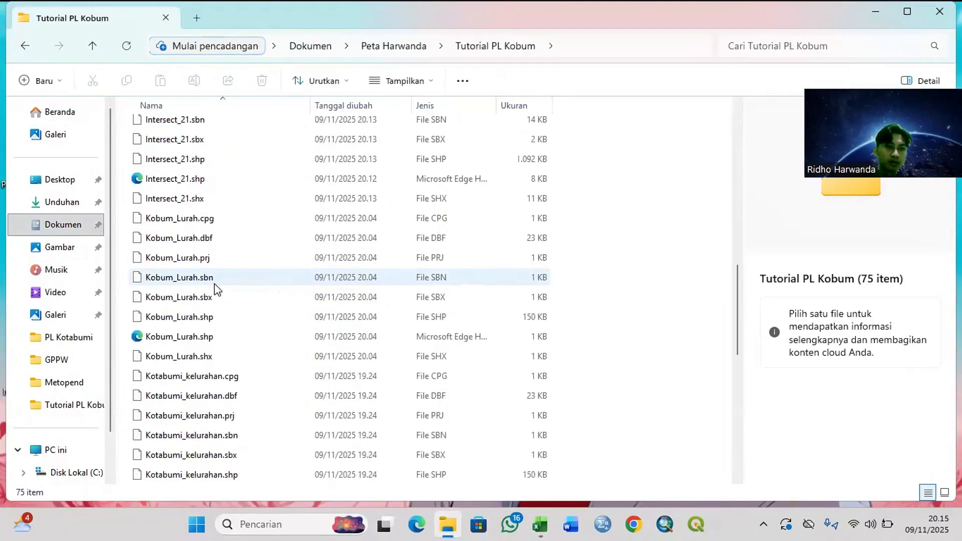
pyautogui.scroll(2, 216, 289)
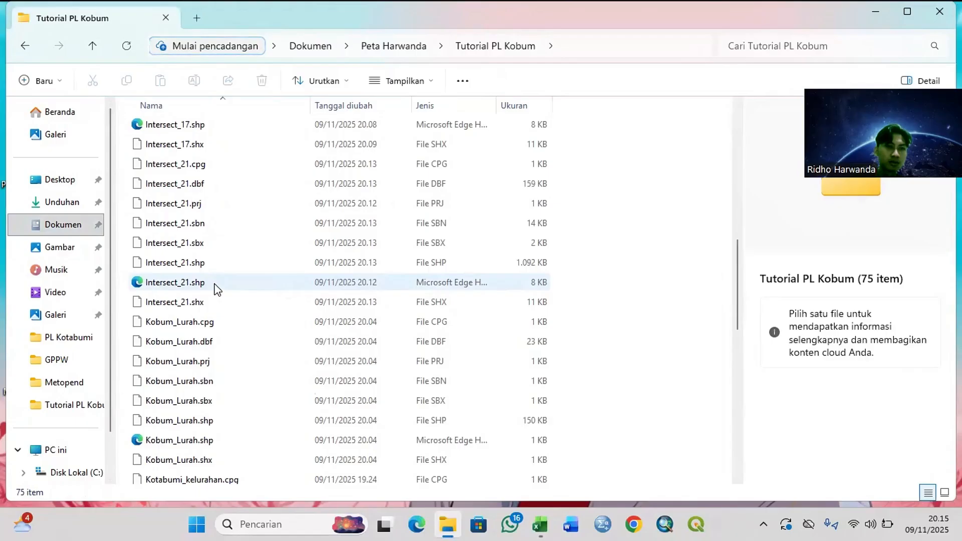
pyautogui.scroll(-3, 212, 286)
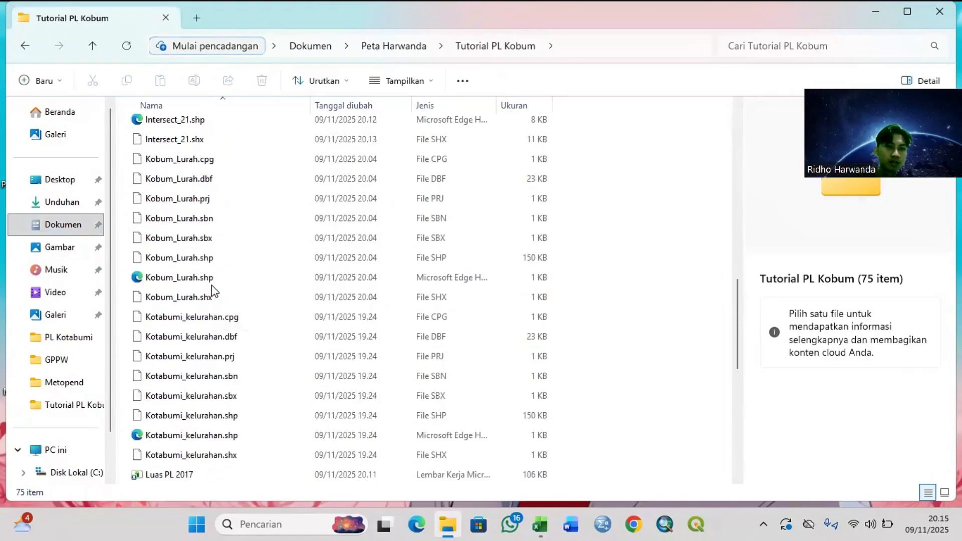
pyautogui.scroll(-1, 212, 290)
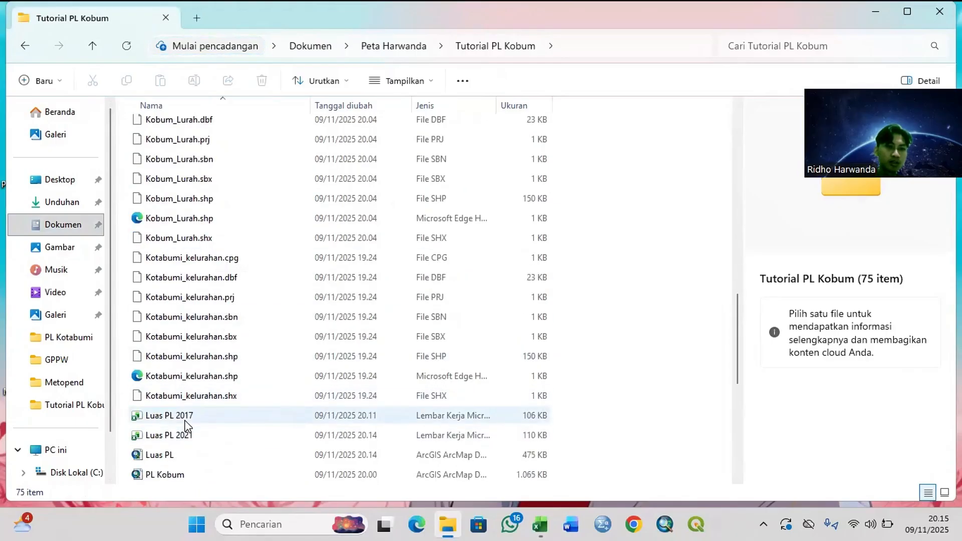
pyautogui.click(203, 423)
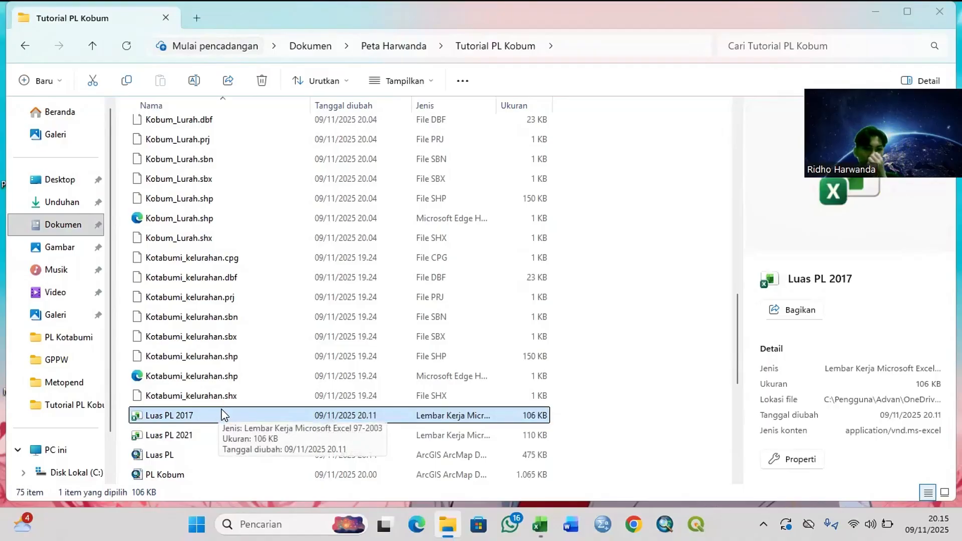
pyautogui.doubleClick(219, 415)
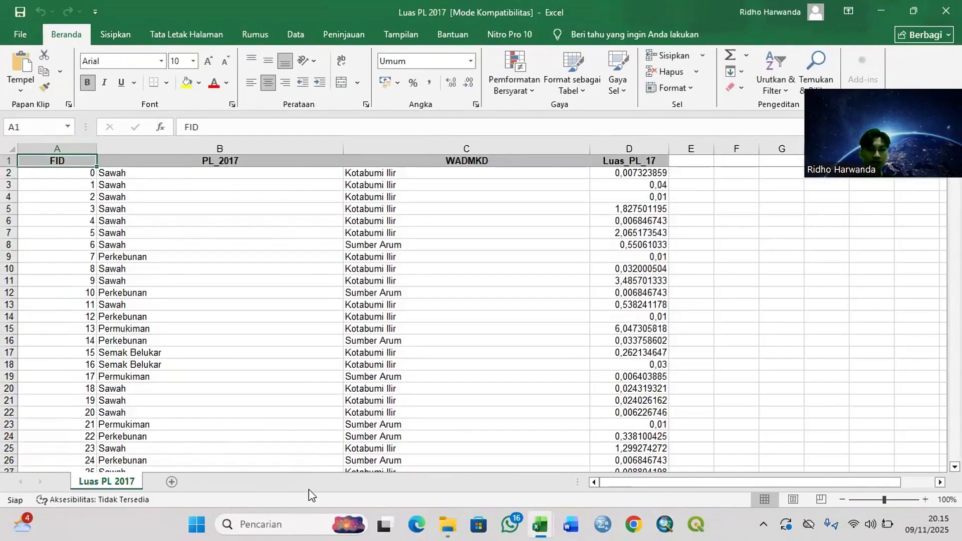
# Step: Create a PivotTable on a new worksheet from the entire Luas PL 2017 table, range A1:D1300
pyautogui.moveTo(548, 526)
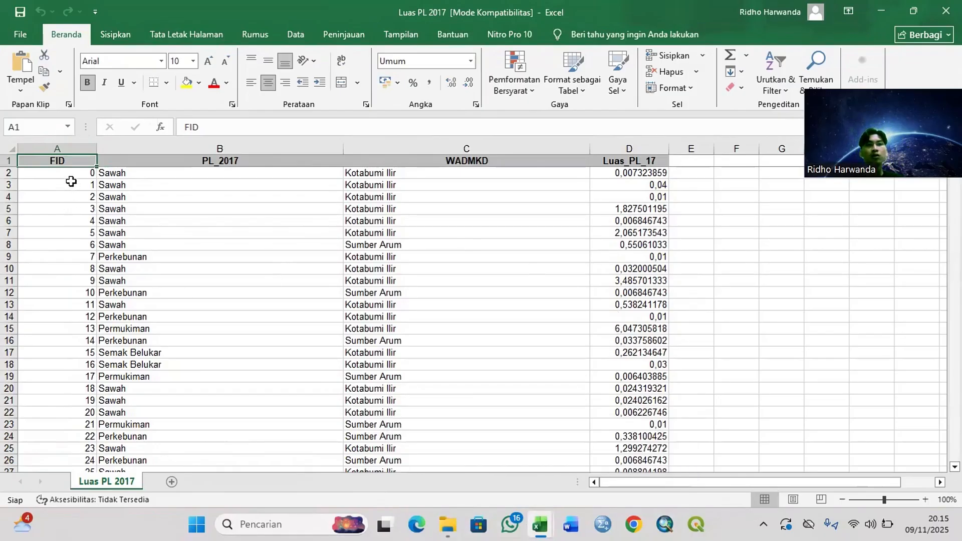
pyautogui.click(649, 172)
pyautogui.click(84, 173)
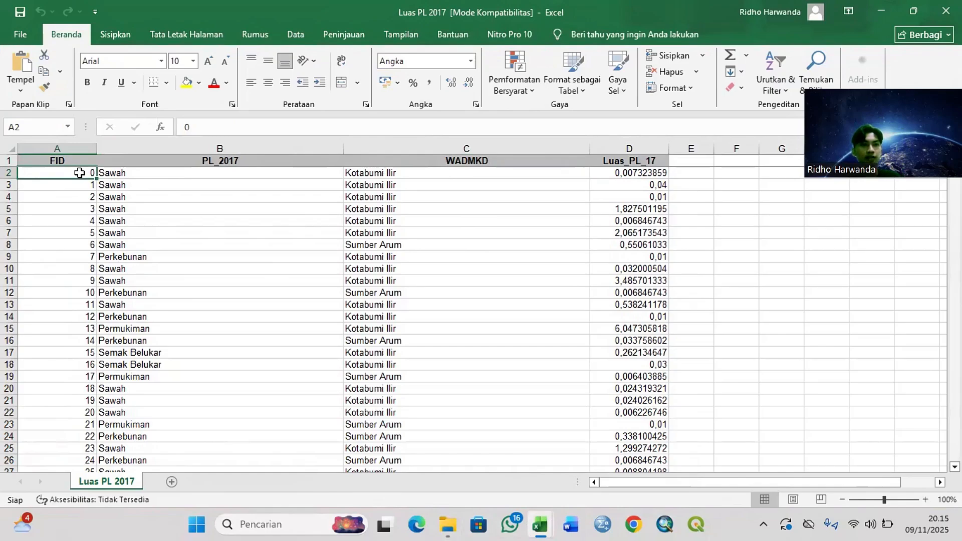
pyautogui.hotkey('ctrl', 'a')
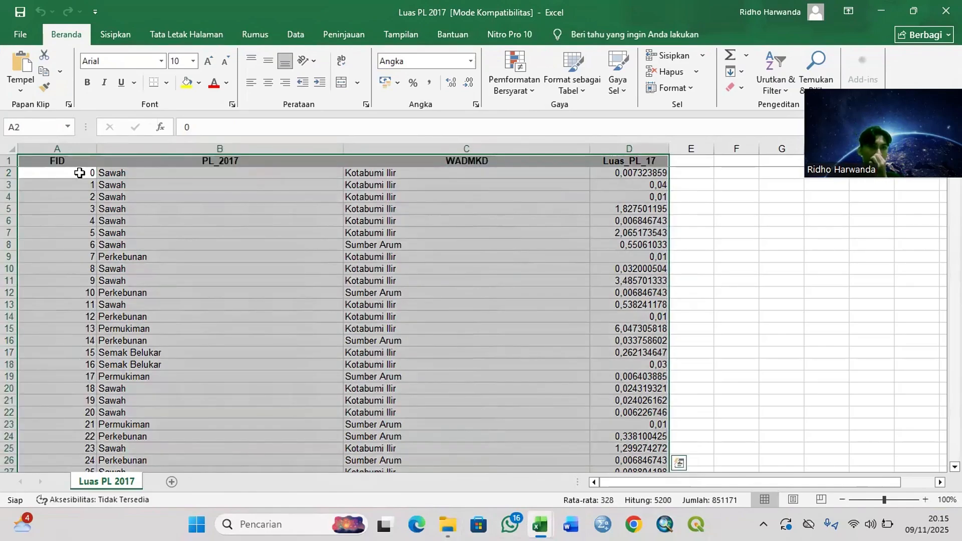
pyautogui.click(117, 34)
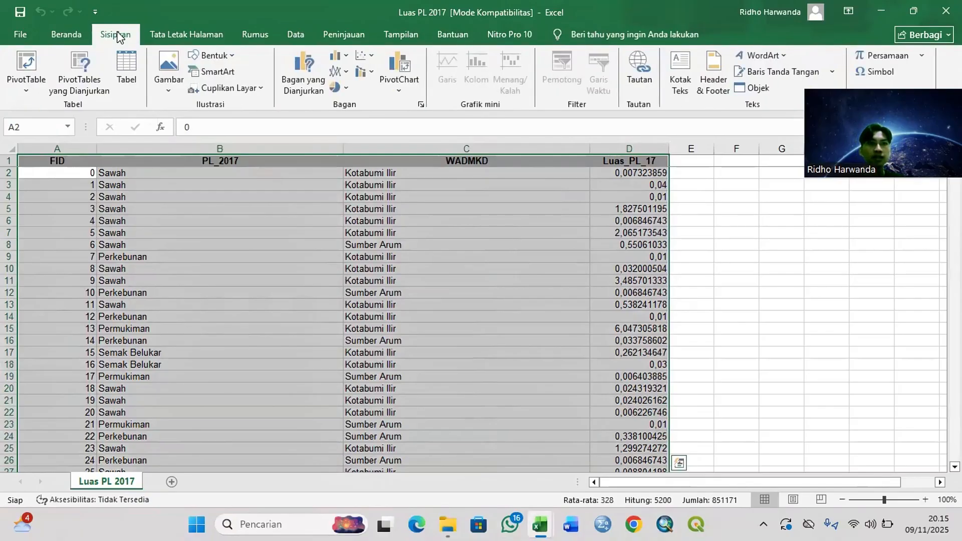
pyautogui.click(28, 92)
pyautogui.click(35, 100)
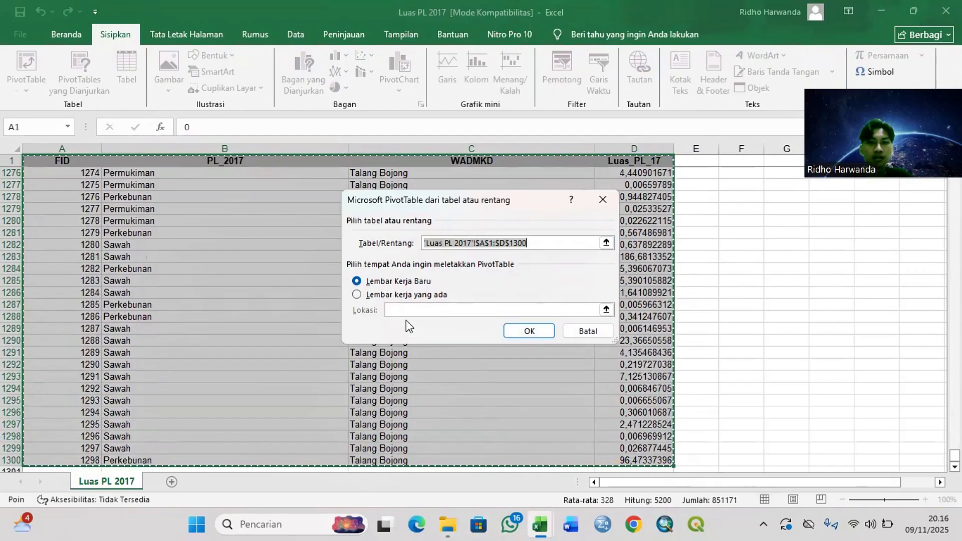
pyautogui.click(357, 295)
pyautogui.click(520, 333)
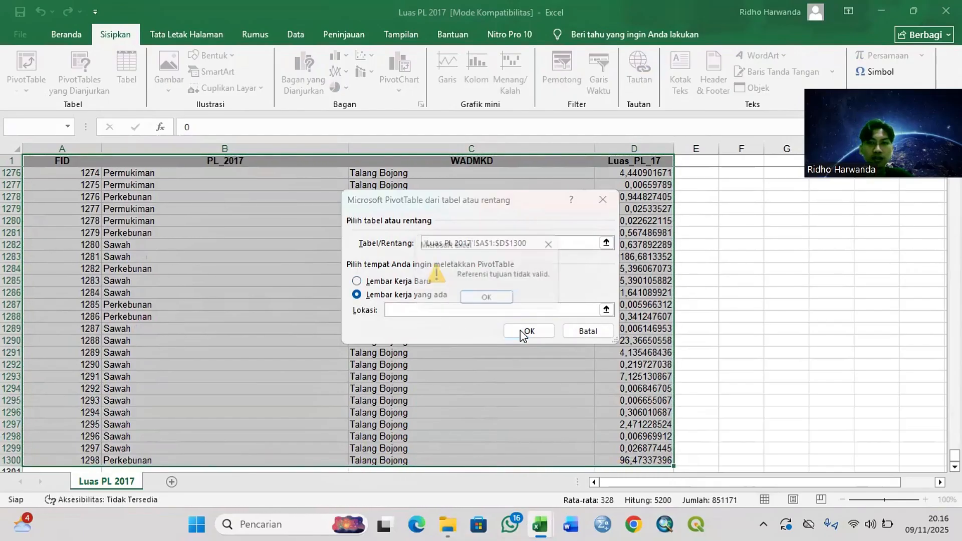
pyautogui.click(485, 299)
pyautogui.click(398, 282)
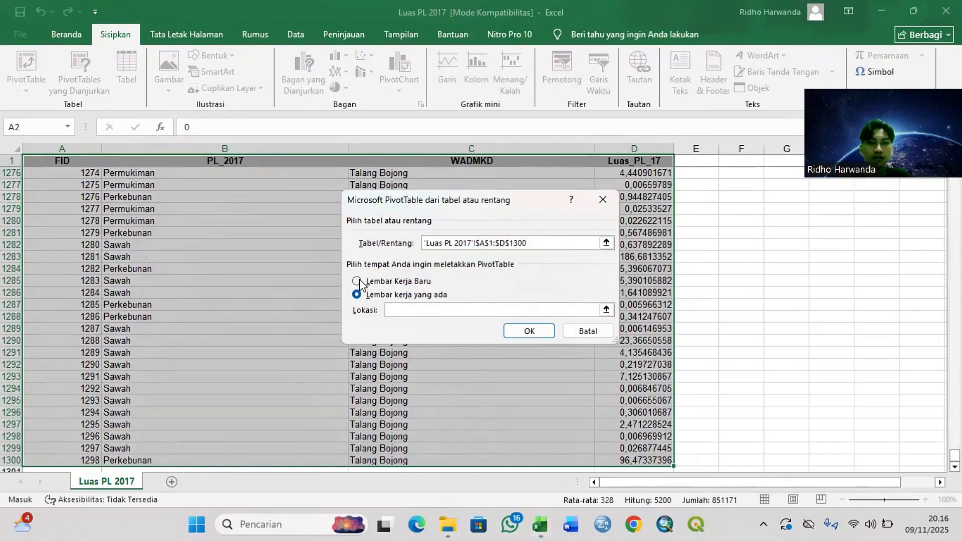
pyautogui.click(537, 332)
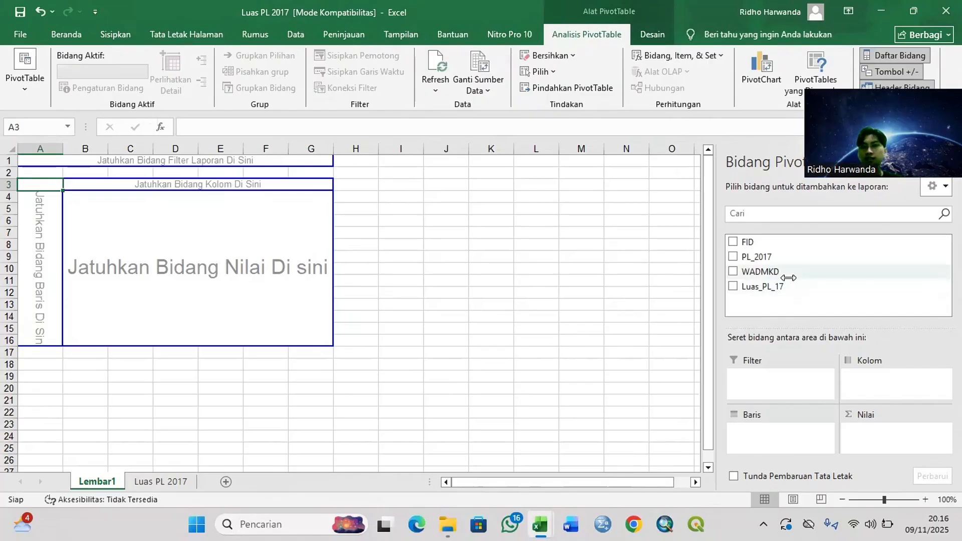
# Step: Build the PivotTable with WADMKD and then PL_2017 as rows and the sum of Luas_PL_17 as values
pyautogui.click(732, 272)
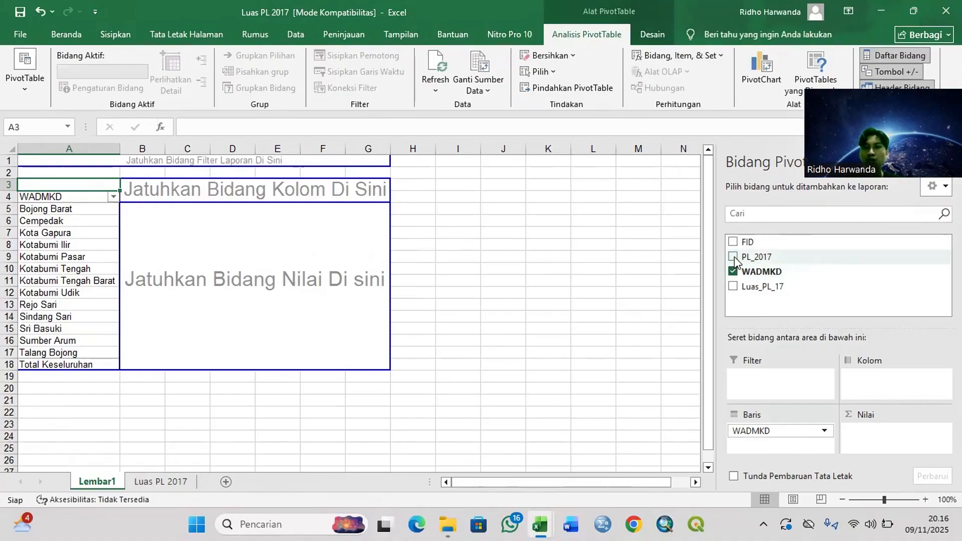
pyautogui.click(733, 257)
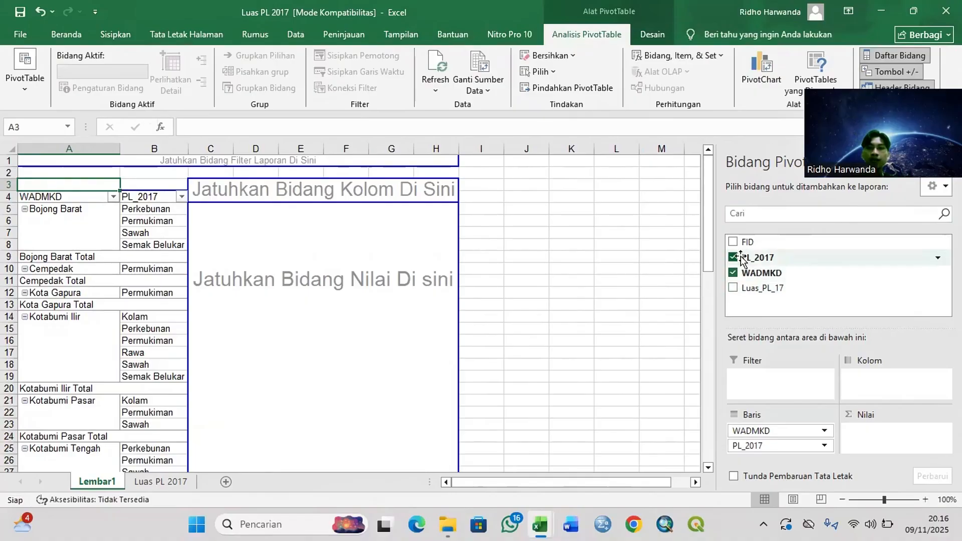
pyautogui.click(733, 287)
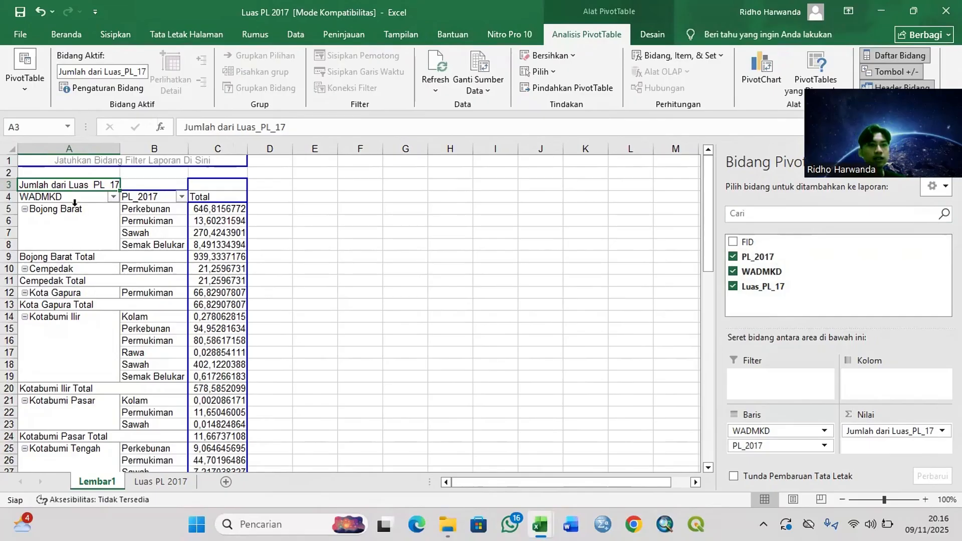
# Step: Copy the entire 2017 PivotTable and paste it into the blank workbook Buku1 starting at cell B4
pyautogui.hotkey('ctrl', 'a')
pyautogui.scroll(-3, 107, 248)
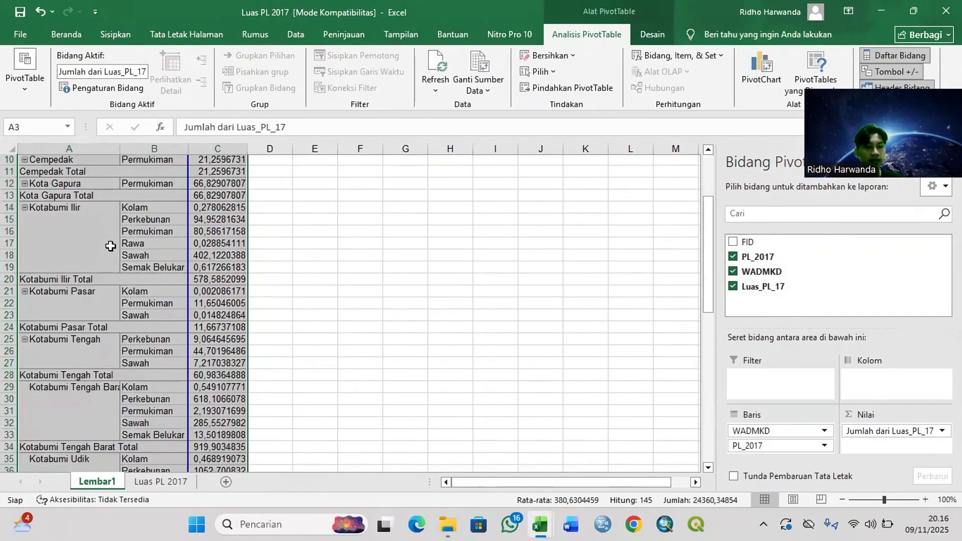
pyautogui.scroll(-11, 111, 246)
pyautogui.hotkey('ctrl', 'c')
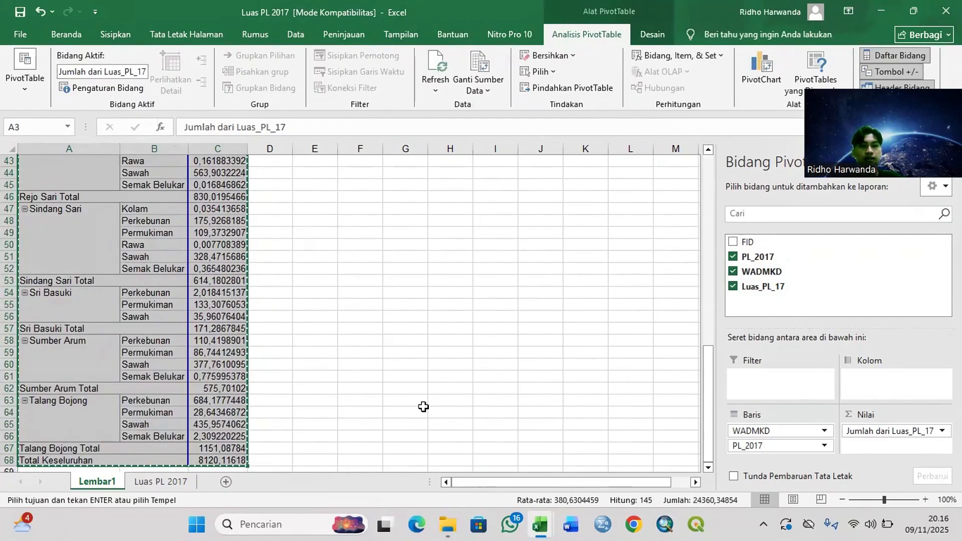
pyautogui.moveTo(540, 524)
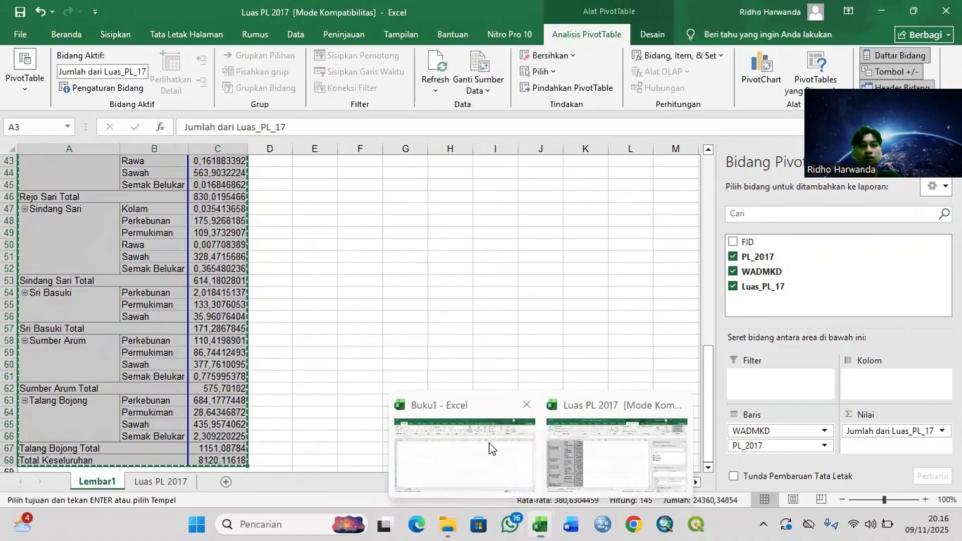
pyautogui.click(489, 443)
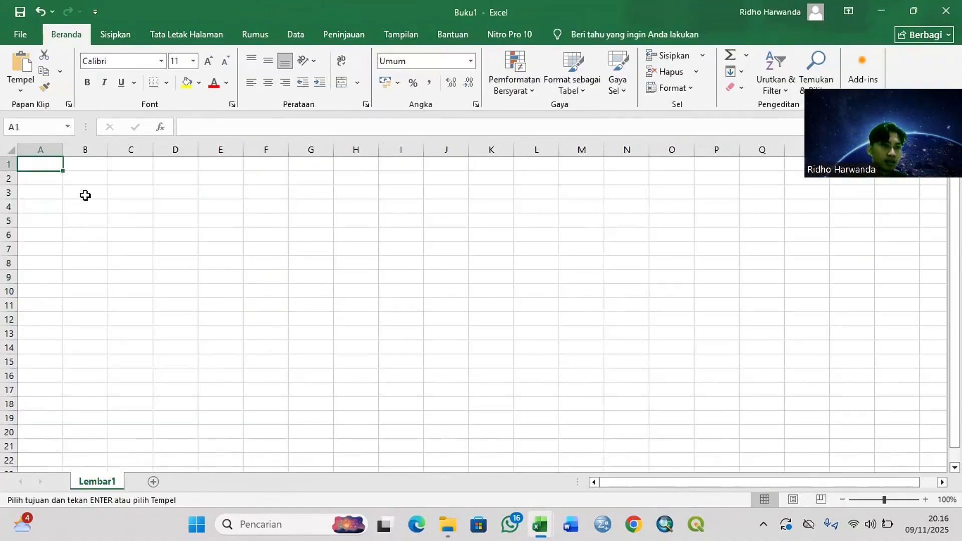
pyautogui.click(84, 205)
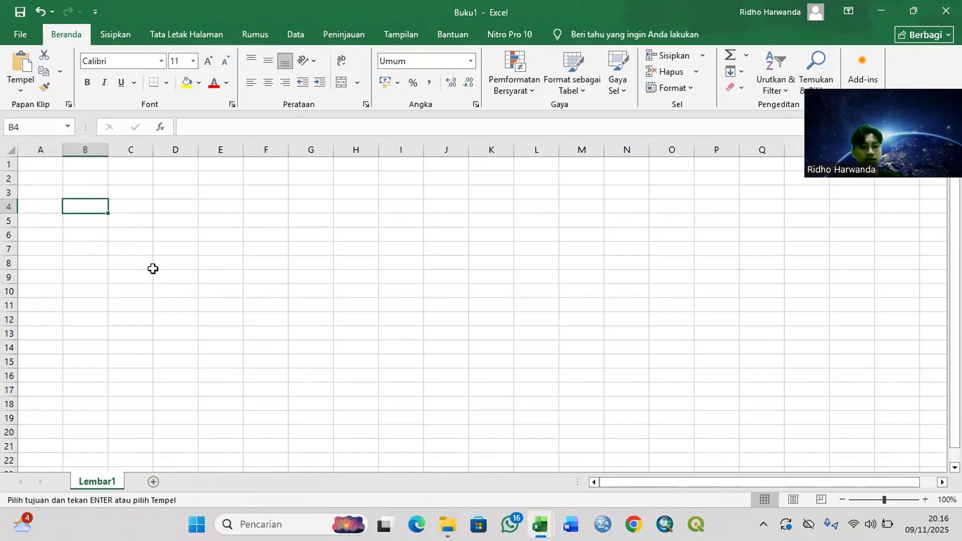
pyautogui.hotkey('ctrl', 'v')
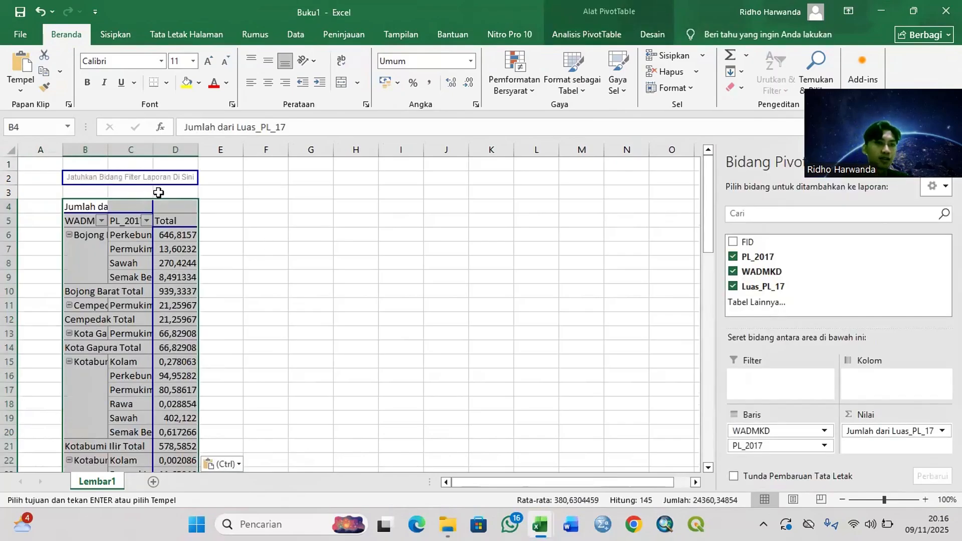
# Step: Format column D of the pasted 2017 table in Buku1 with the Angka (Number) format
pyautogui.click(184, 208)
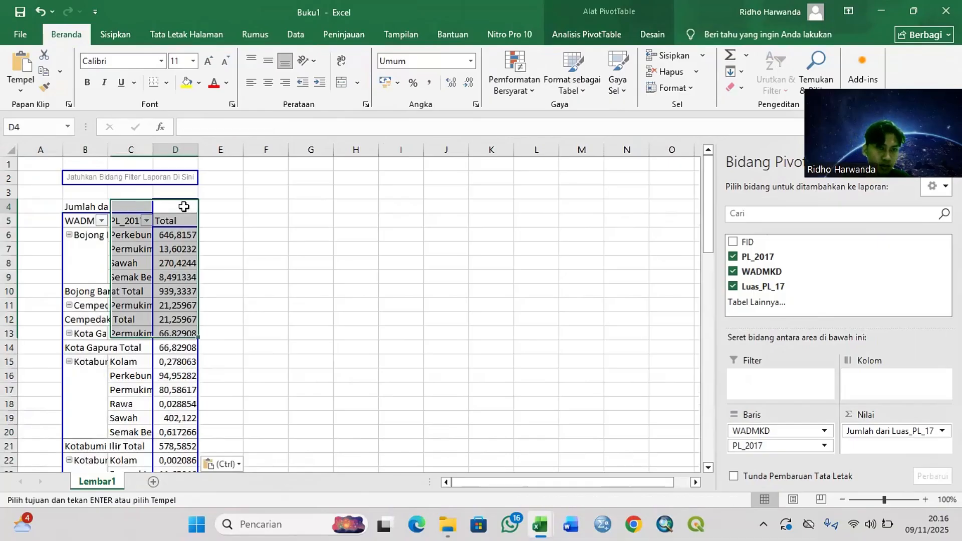
pyautogui.click(186, 150)
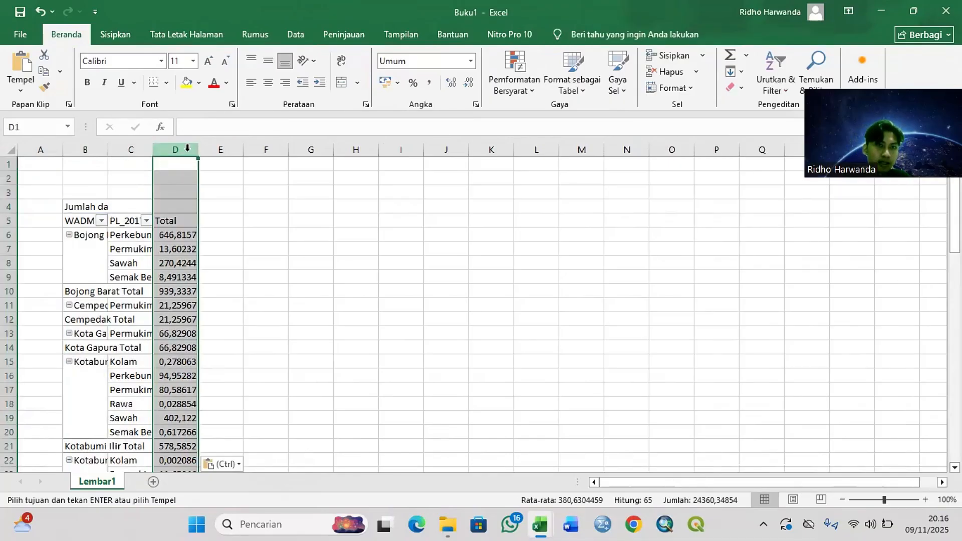
pyautogui.click(470, 61)
pyautogui.click(441, 109)
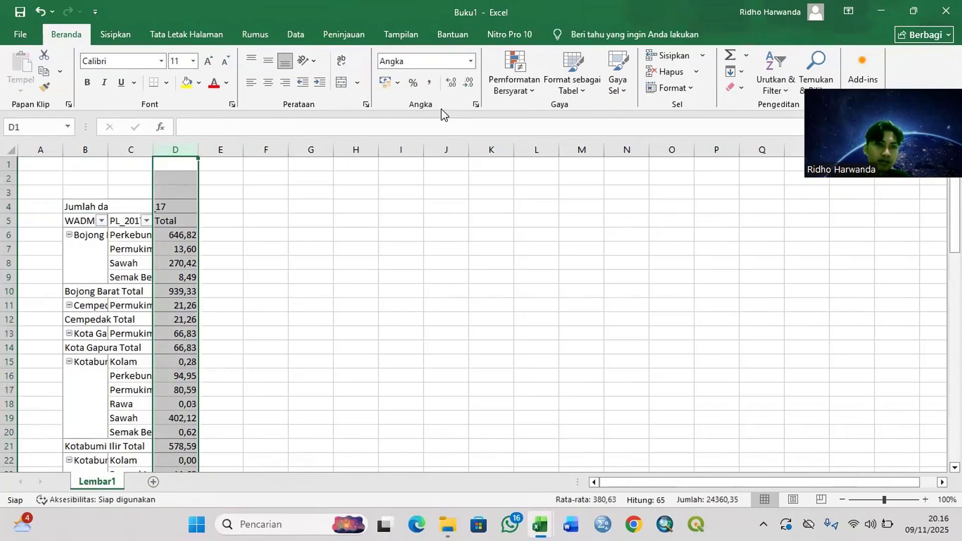
pyautogui.scroll(-1, 230, 245)
pyautogui.scroll(1, 230, 246)
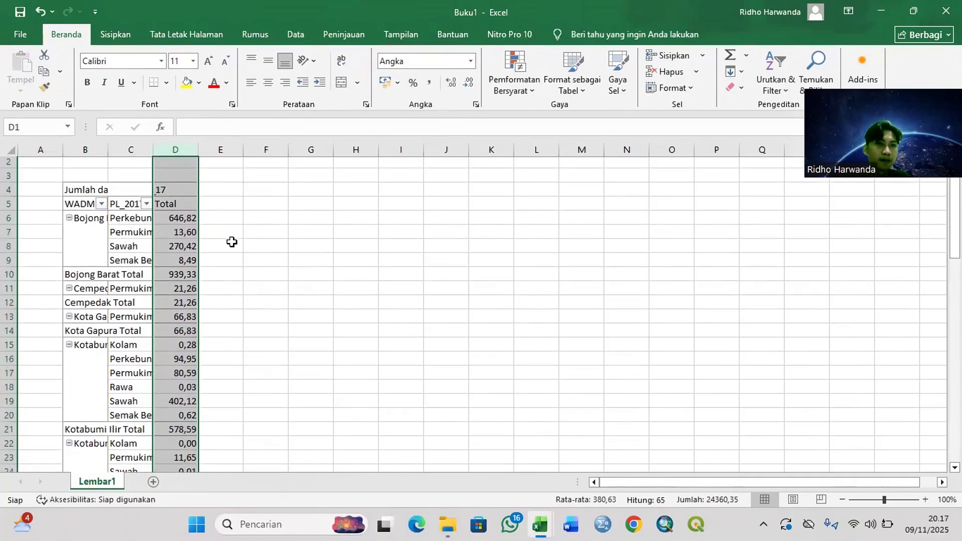
pyautogui.click(139, 195)
pyautogui.click(142, 206)
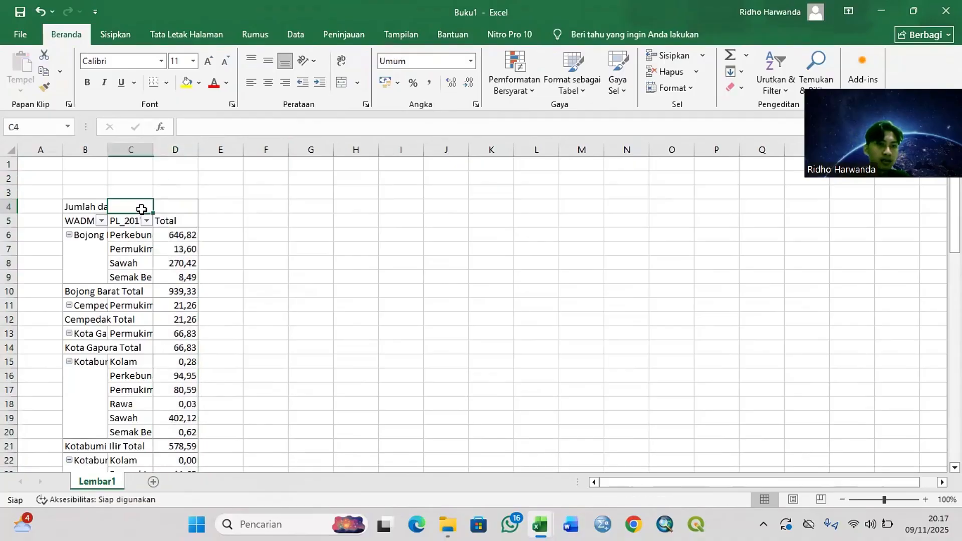
# Step: Select cell F4 in Buku1, then open the Luas PL 2021 workbook from the Tutorial PL Kobum folder
pyautogui.click(245, 219)
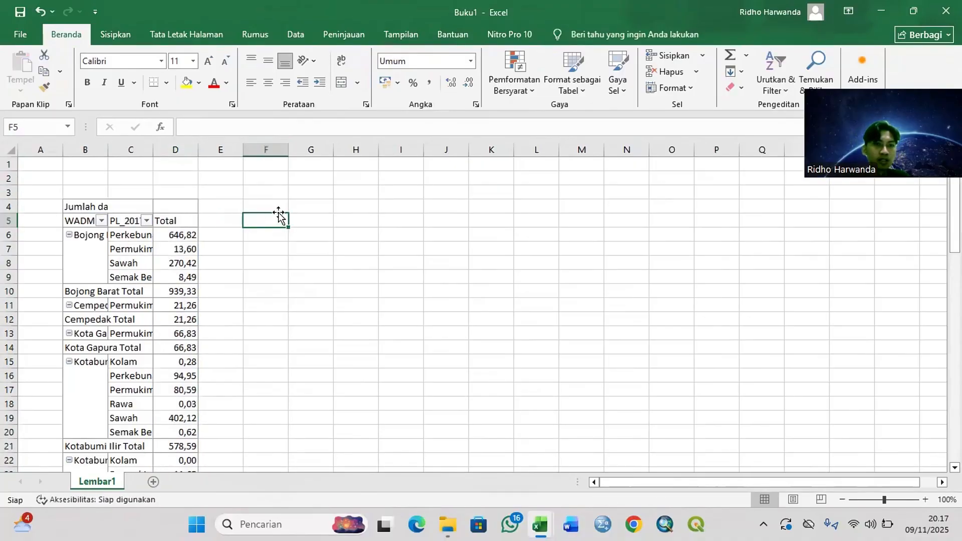
pyautogui.click(275, 207)
pyautogui.moveTo(460, 525)
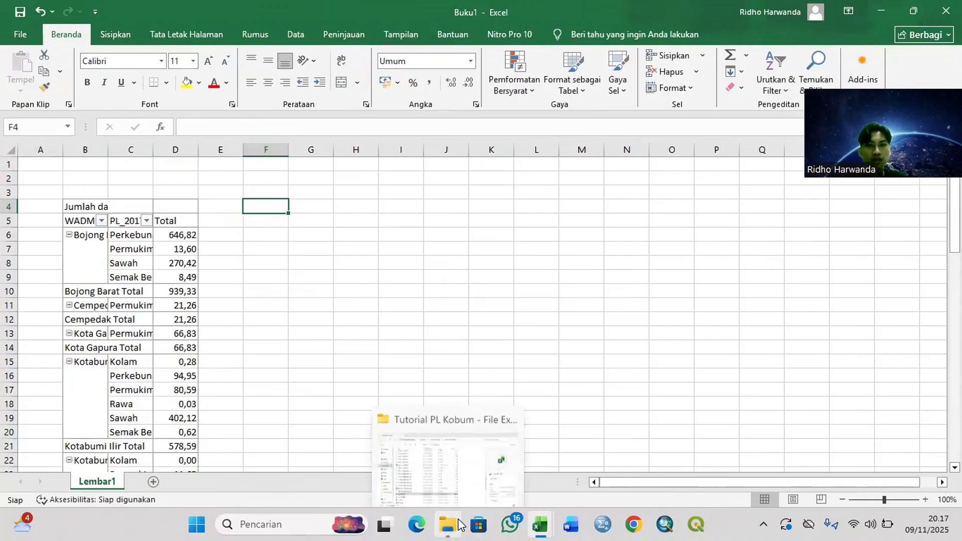
pyautogui.click(441, 459)
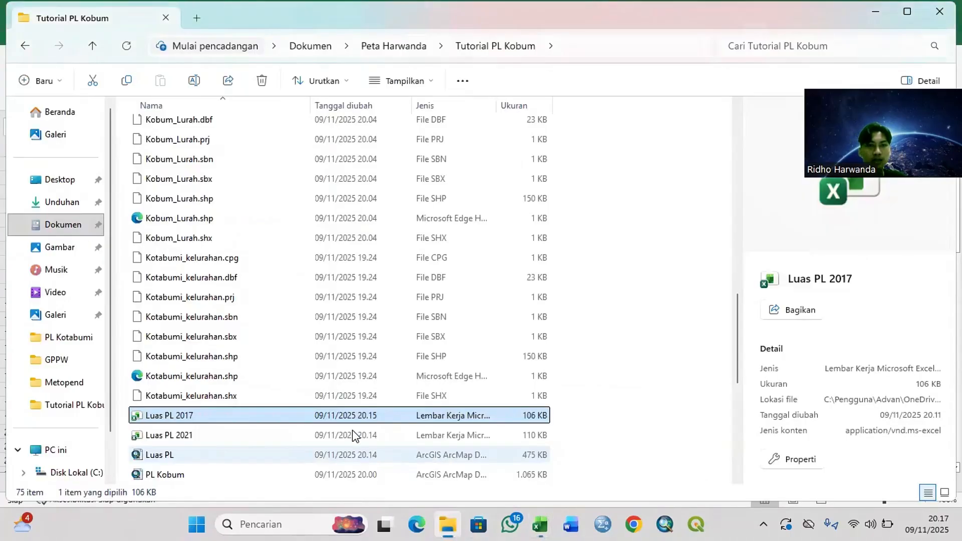
pyautogui.doubleClick(224, 434)
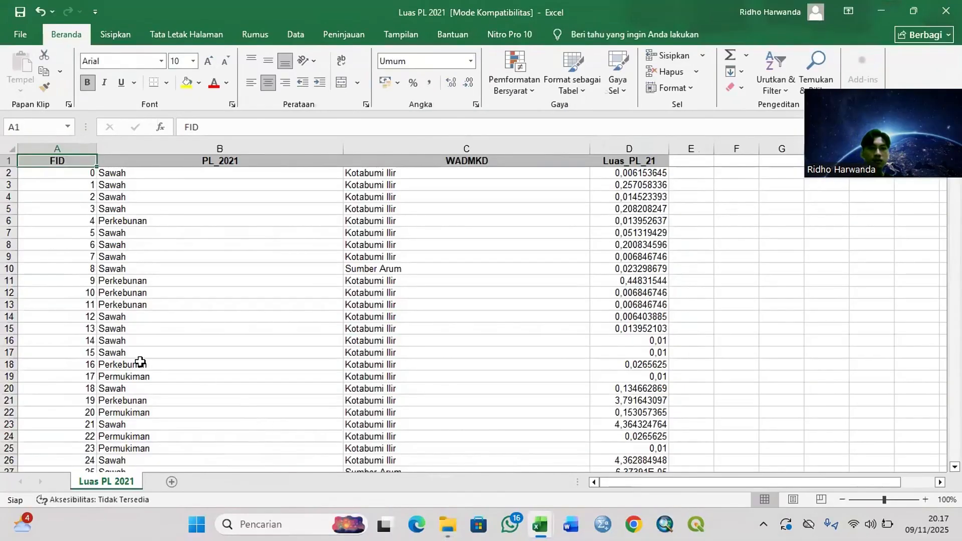
# Step: Insert a PivotTable on a new worksheet from the entire Luas PL 2021 data range A1:D1353
pyautogui.hotkey('ctrl', 'shift', 'End')
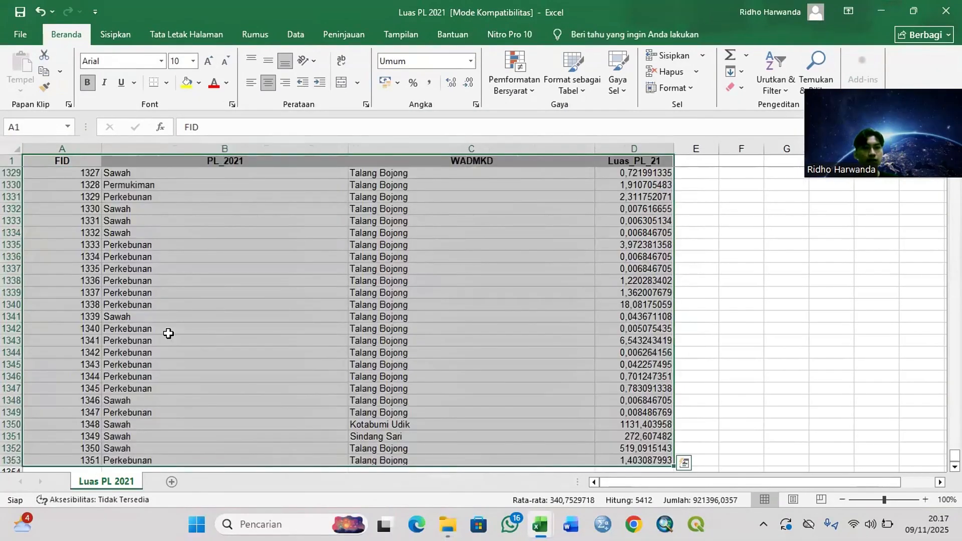
pyautogui.click(120, 34)
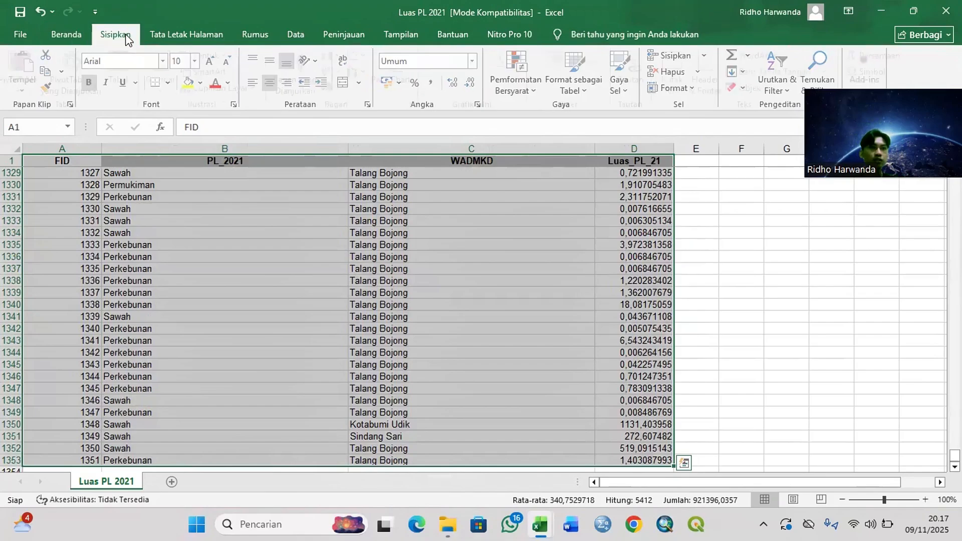
pyautogui.click(31, 74)
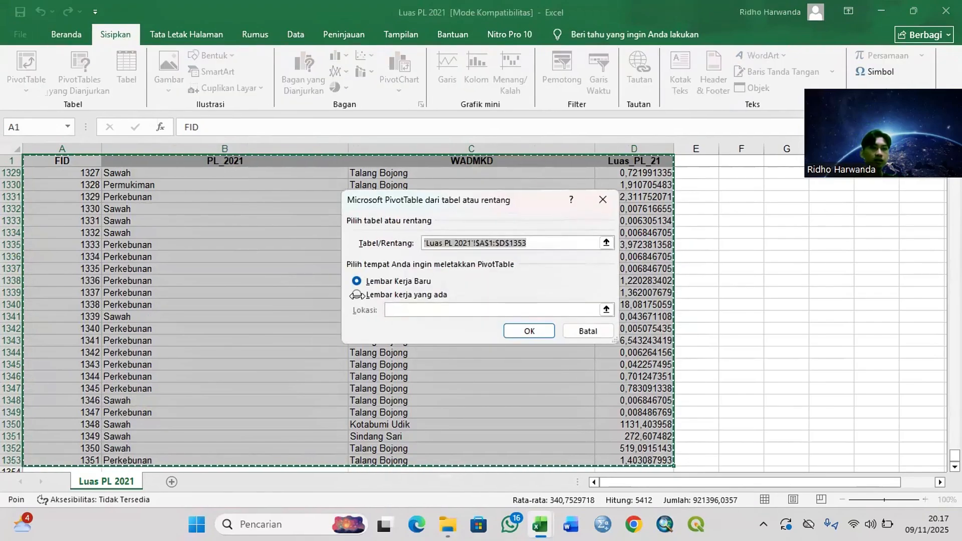
pyautogui.click(543, 333)
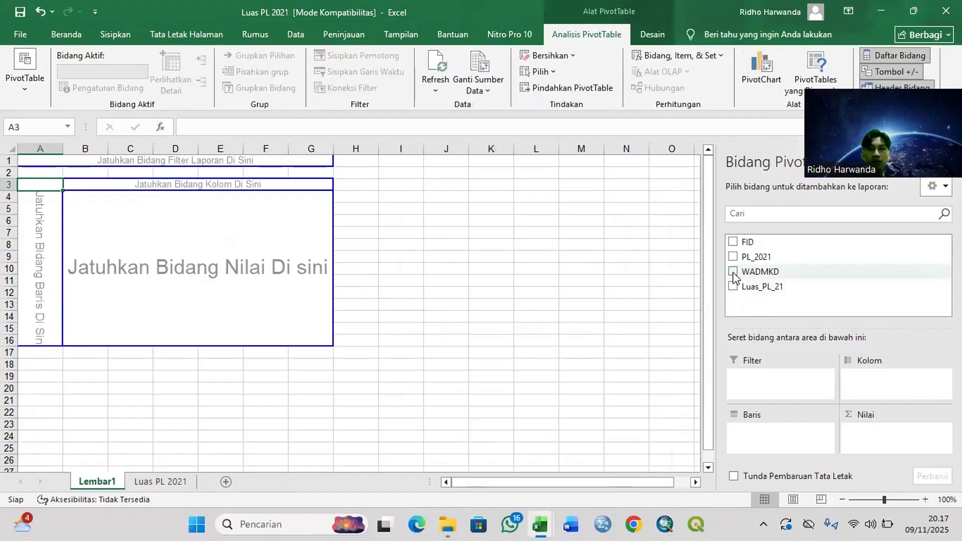
# Step: Build the PivotTable with WADMKD and then PL_2021 as rows and the sum of Luas_PL_21 as values
pyautogui.click(733, 272)
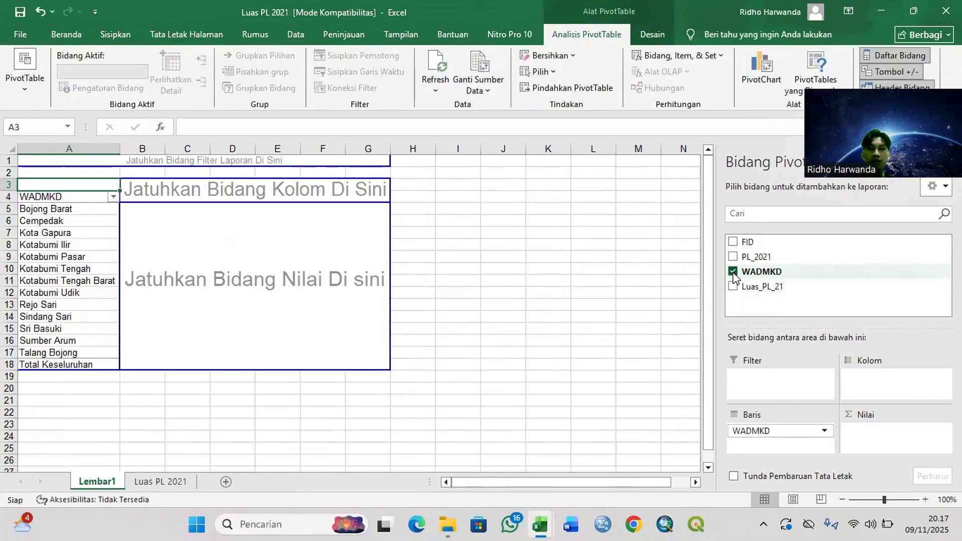
pyautogui.click(732, 257)
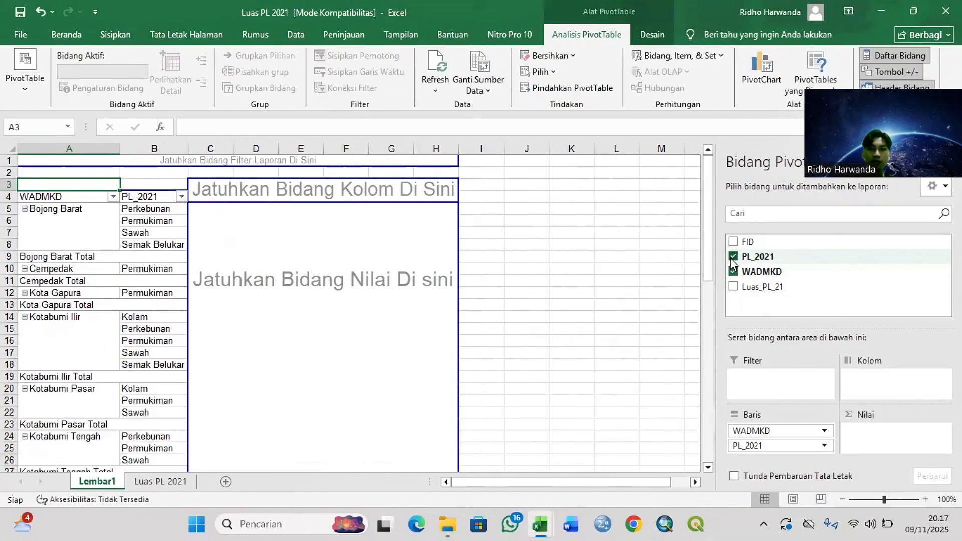
pyautogui.click(733, 287)
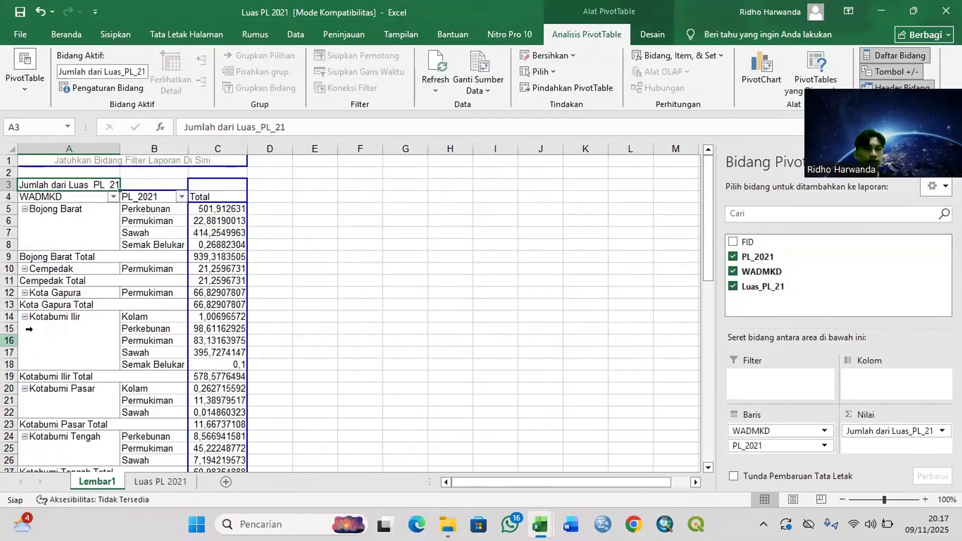
# Step: Copy the entire 2021 PivotTable and paste it into Buku1 starting at cell F4
pyautogui.hotkey('ctrl', 'shift', 'End')
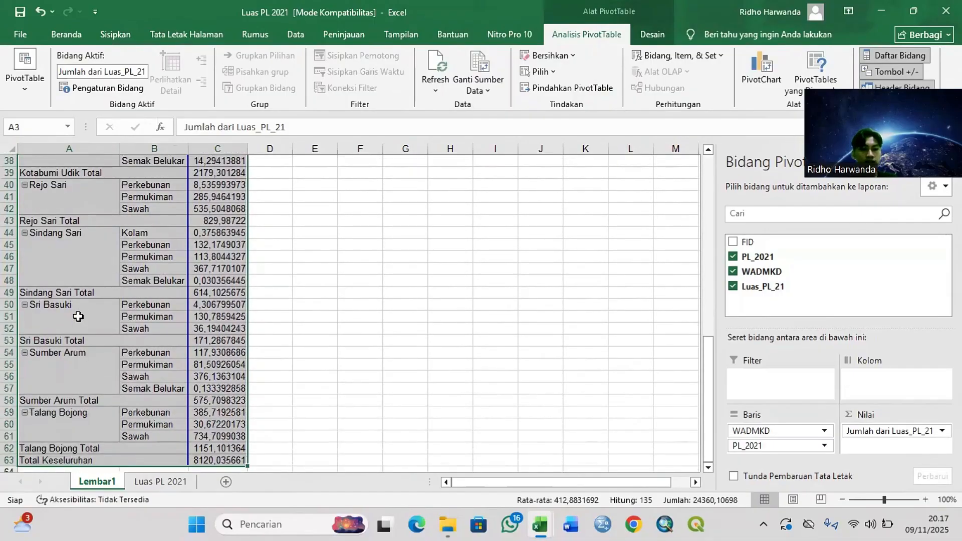
pyautogui.hotkey('ctrl', 'c')
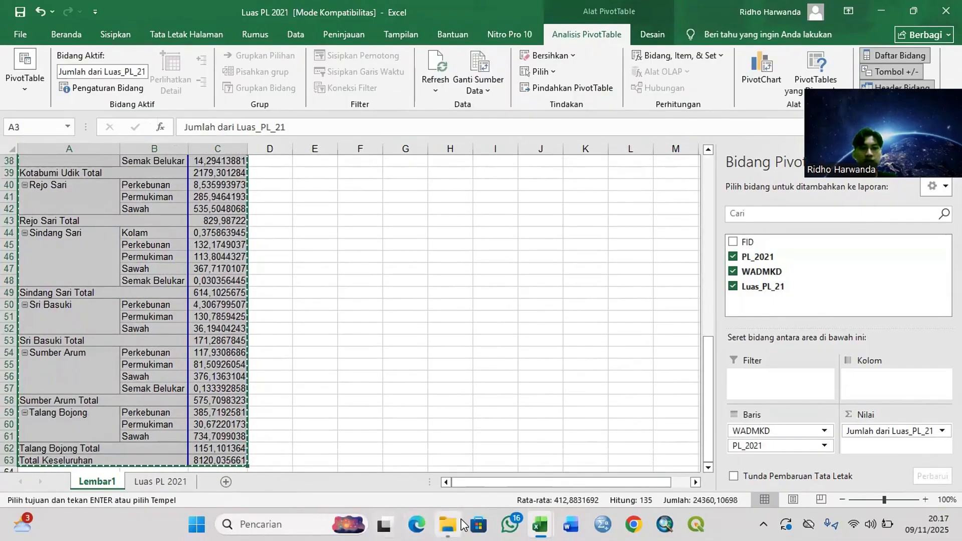
pyautogui.moveTo(542, 525)
pyautogui.click(382, 442)
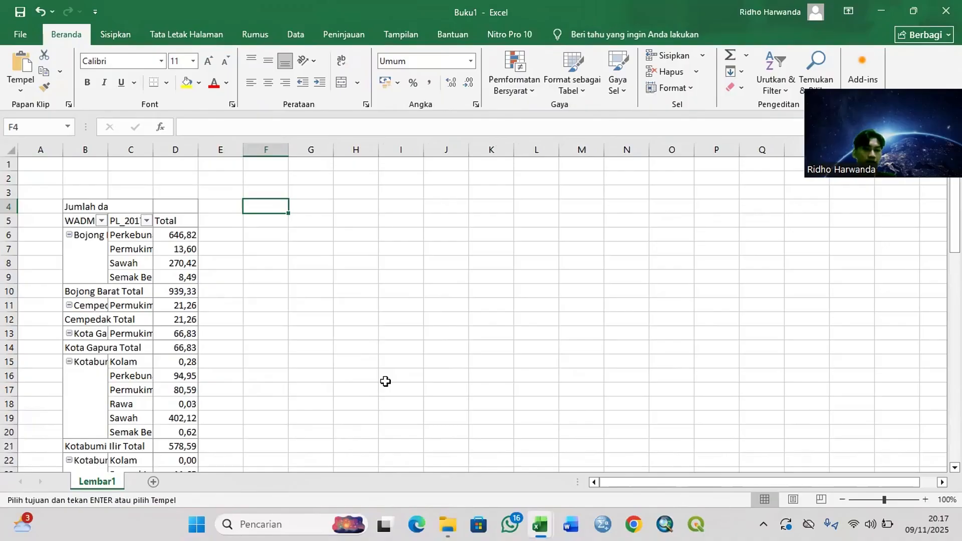
pyautogui.hotkey('ctrl', 'v')
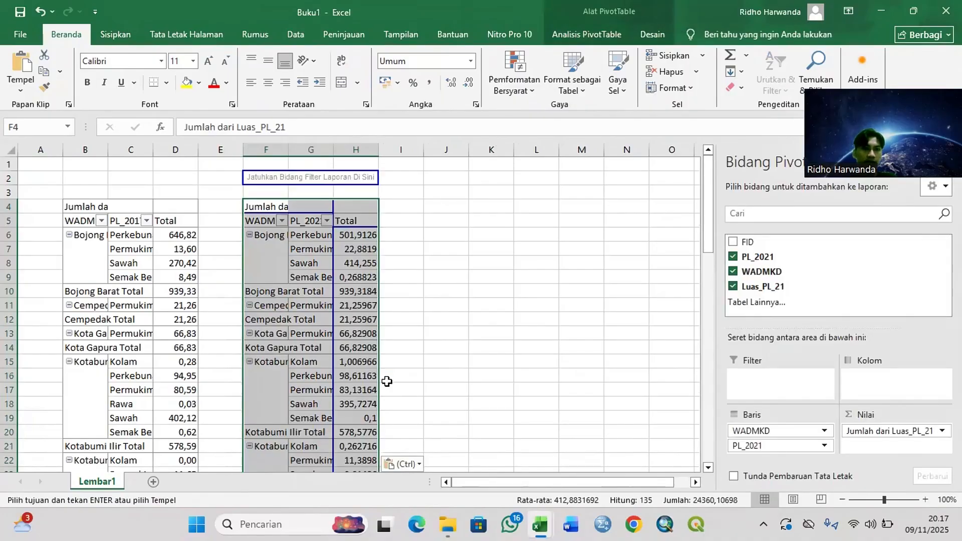
# Step: Format column H of the pasted 2021 table in Buku1 with the Angka (Number) format
pyautogui.click(356, 150)
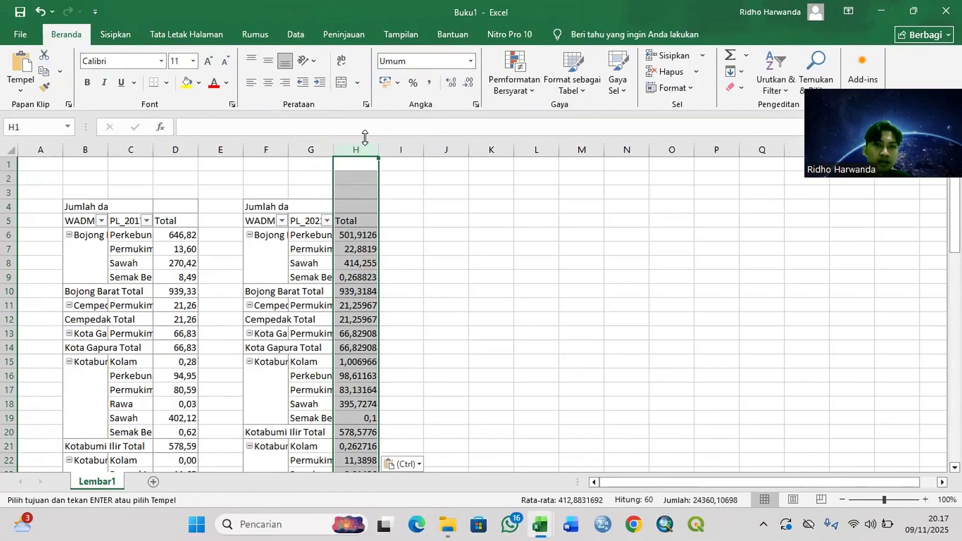
pyautogui.click(471, 61)
pyautogui.click(457, 110)
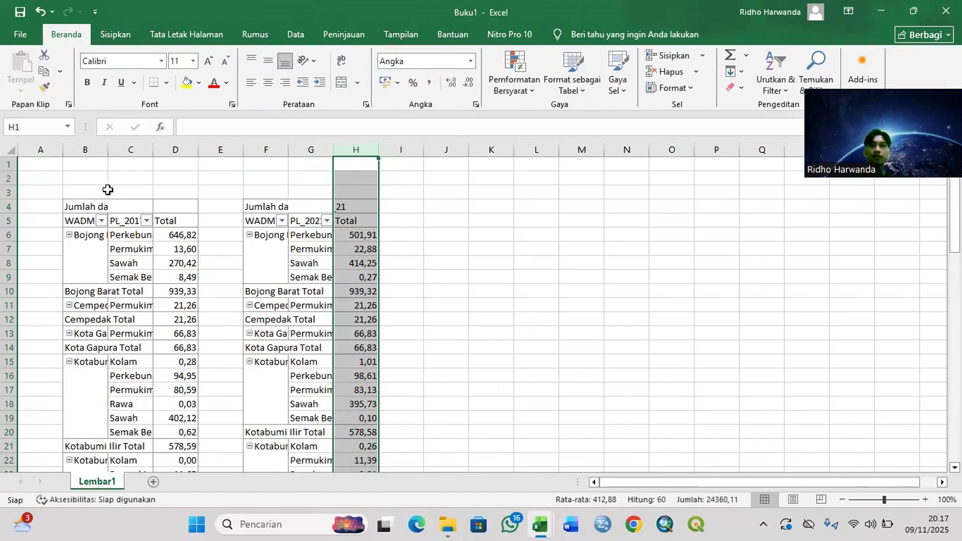
pyautogui.click(403, 192)
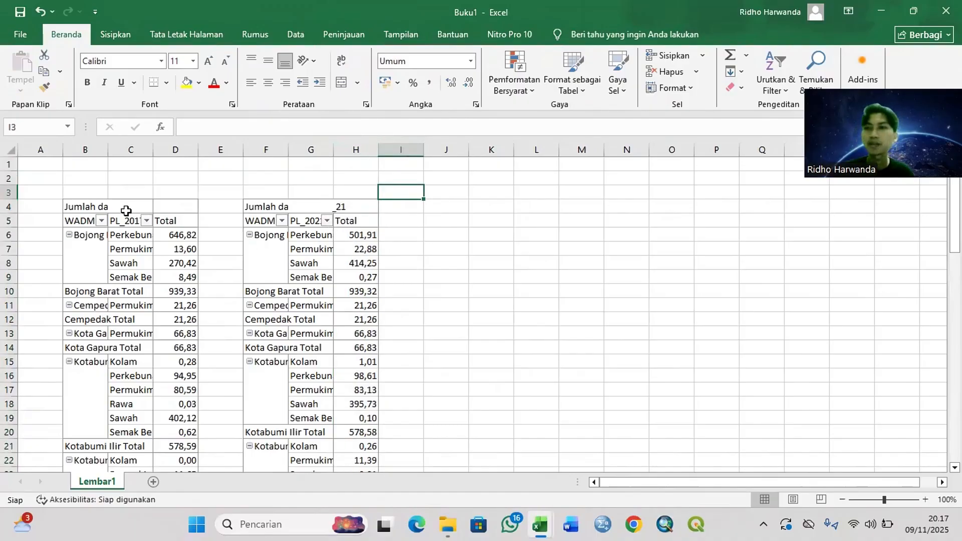
# Step: Copy the entire 2017 PivotTable from Lembar1 and paste it as values only into a new sheet starting at cell B4
pyautogui.click(111, 206)
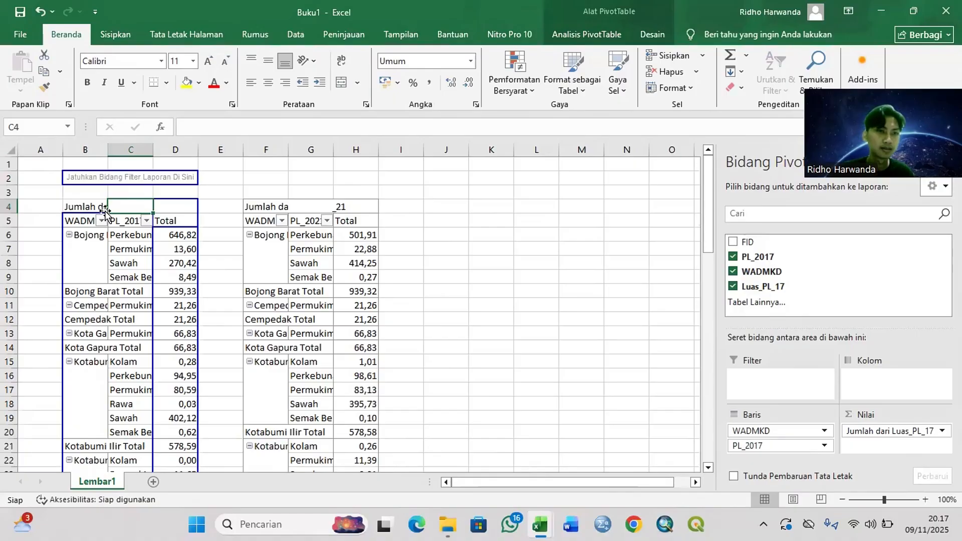
pyautogui.click(94, 209)
pyautogui.click(86, 222)
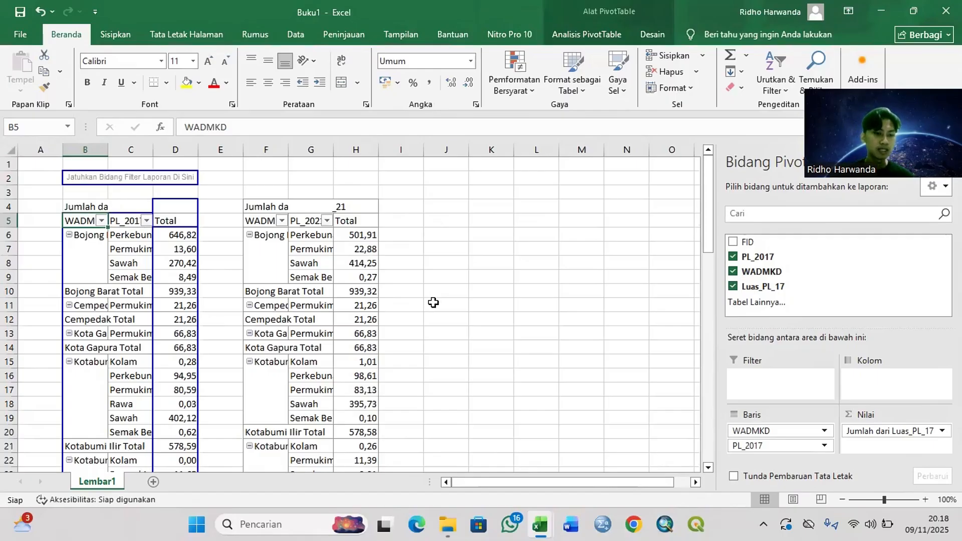
pyautogui.hotkey('ctrl', 'a')
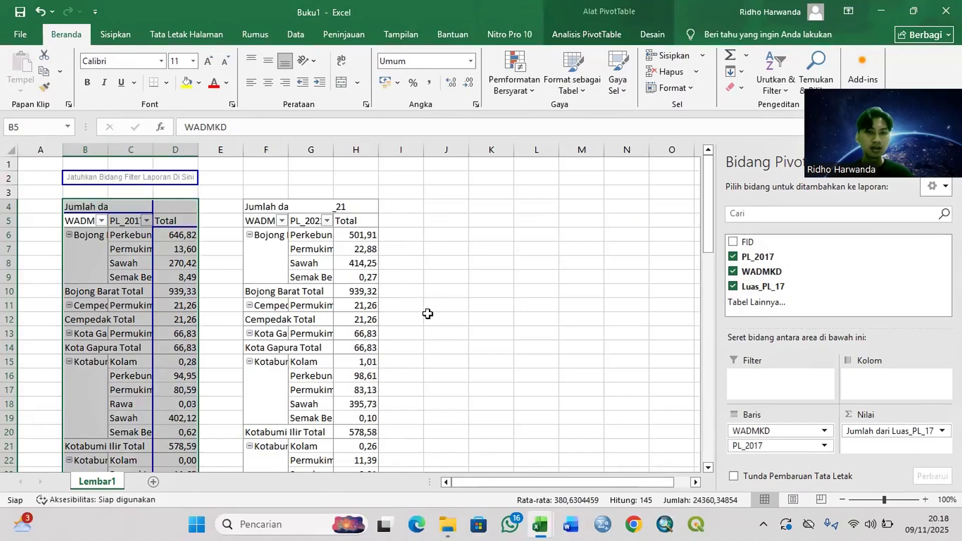
pyautogui.hotkey('ctrl', 'c')
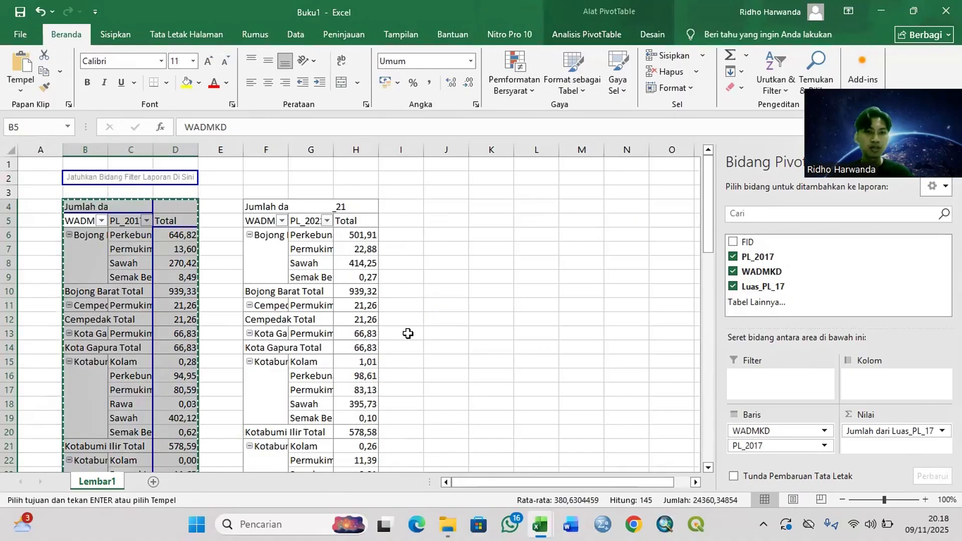
pyautogui.click(155, 481)
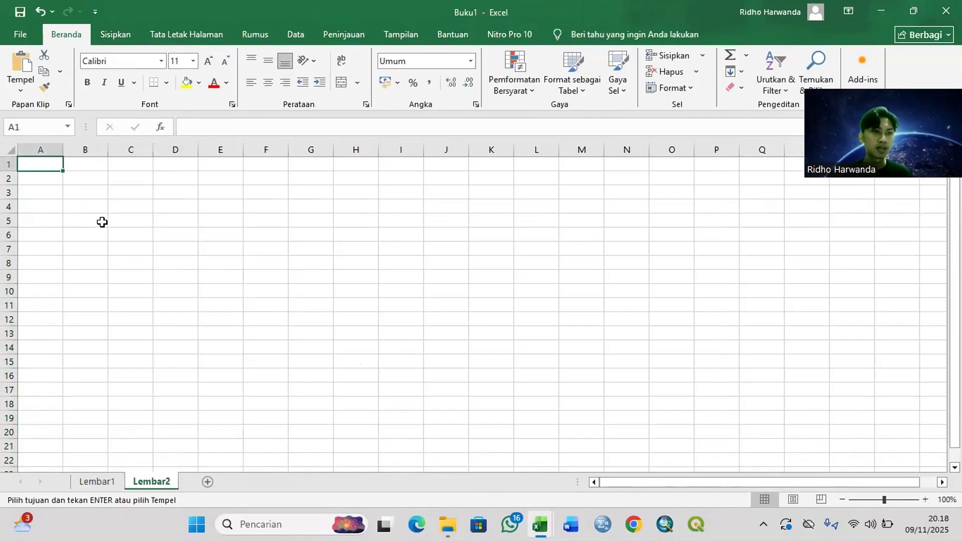
pyautogui.click(91, 208)
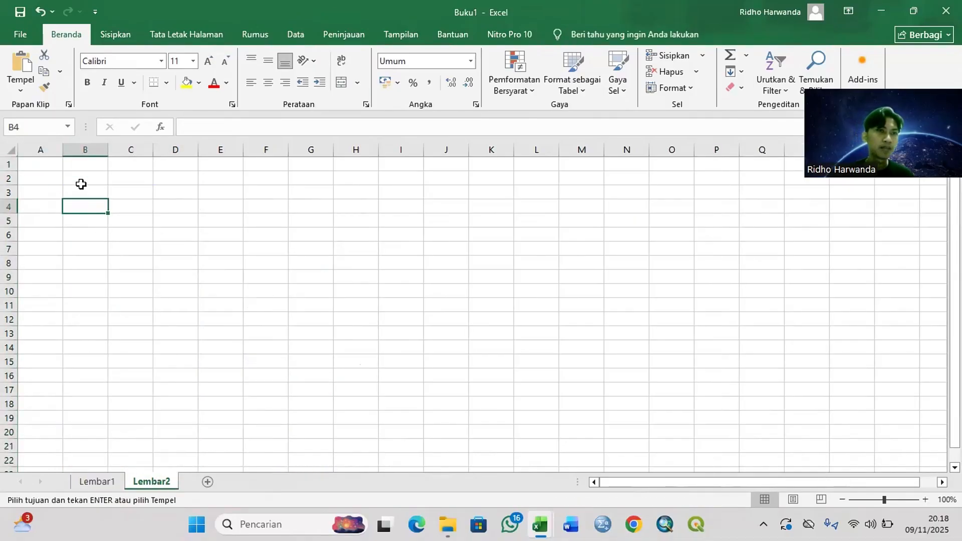
pyautogui.click(29, 89)
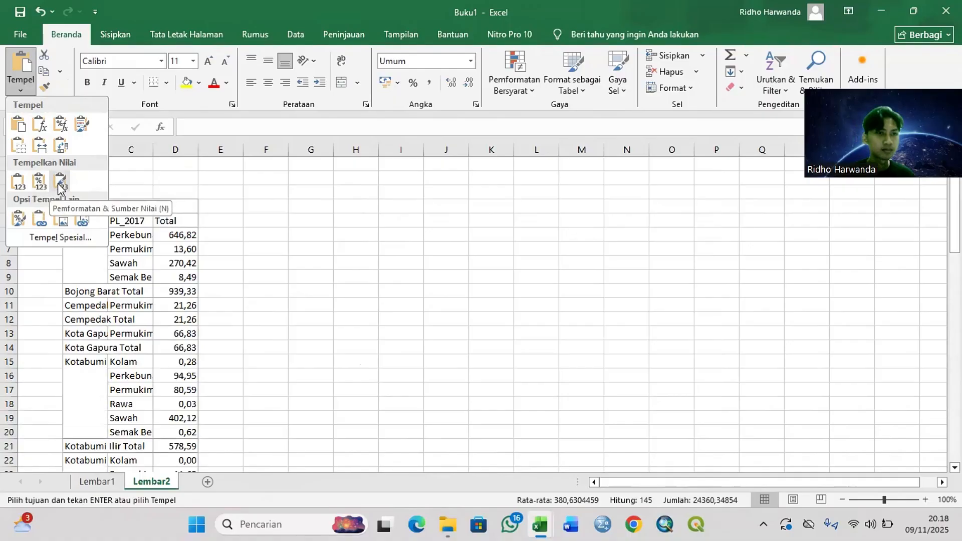
pyautogui.click(18, 181)
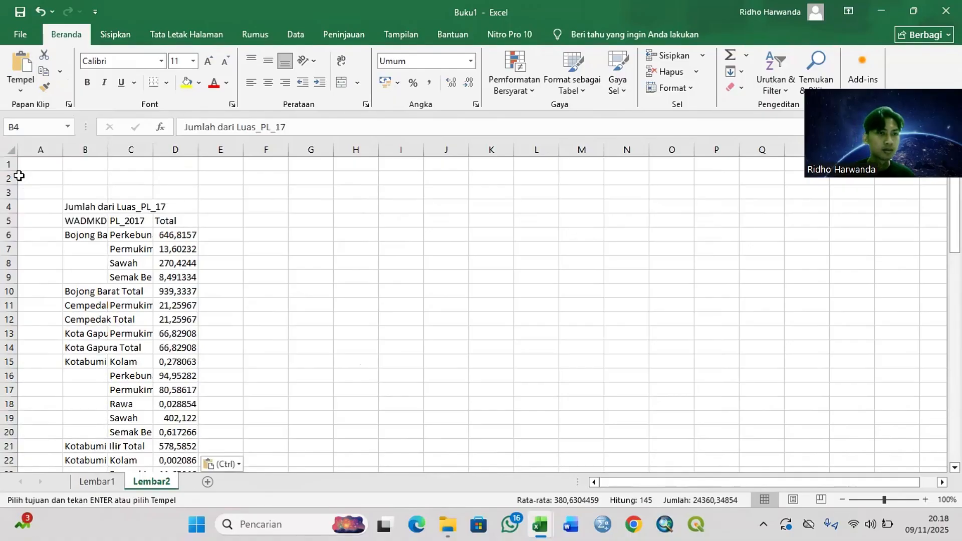
pyautogui.click(90, 221)
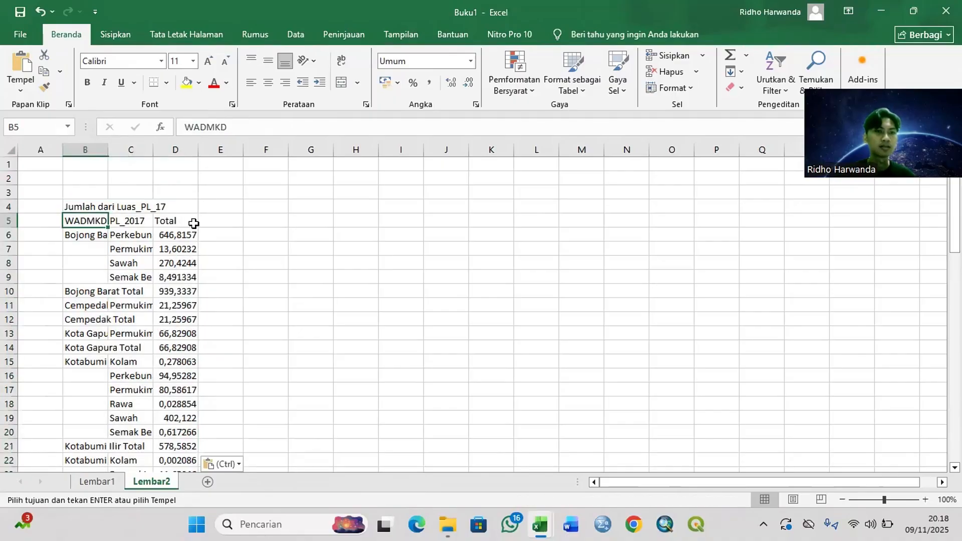
pyautogui.click(222, 211)
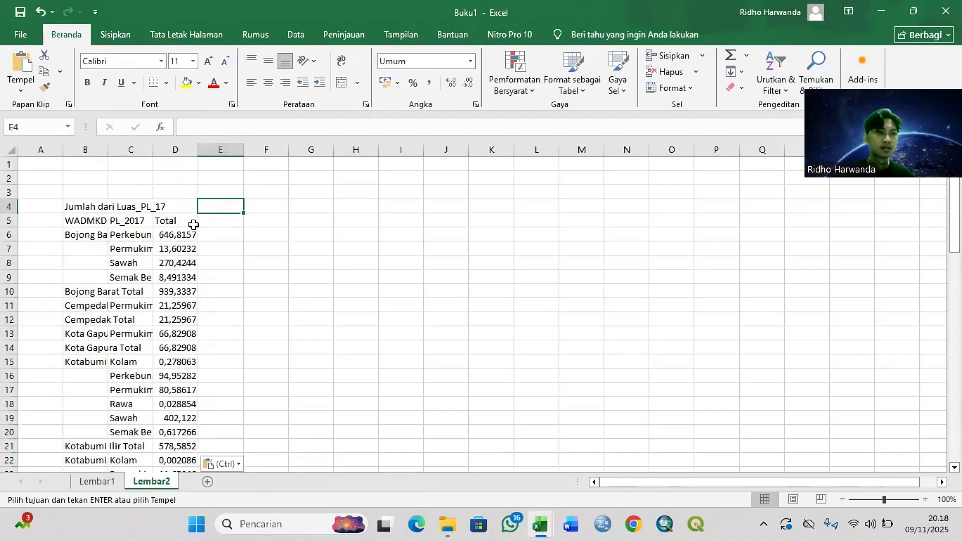
# Step: Copy the entire 2021 PivotTable from Lembar1 and paste it as values only into Lembar2 starting at cell F4
pyautogui.click(116, 481)
pyautogui.click(283, 198)
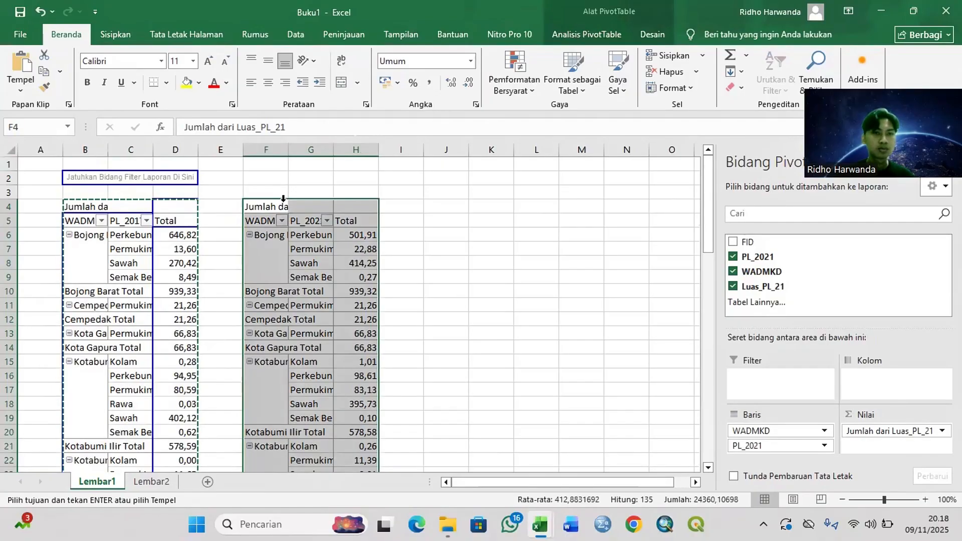
pyautogui.hotkey('ctrl', 'a')
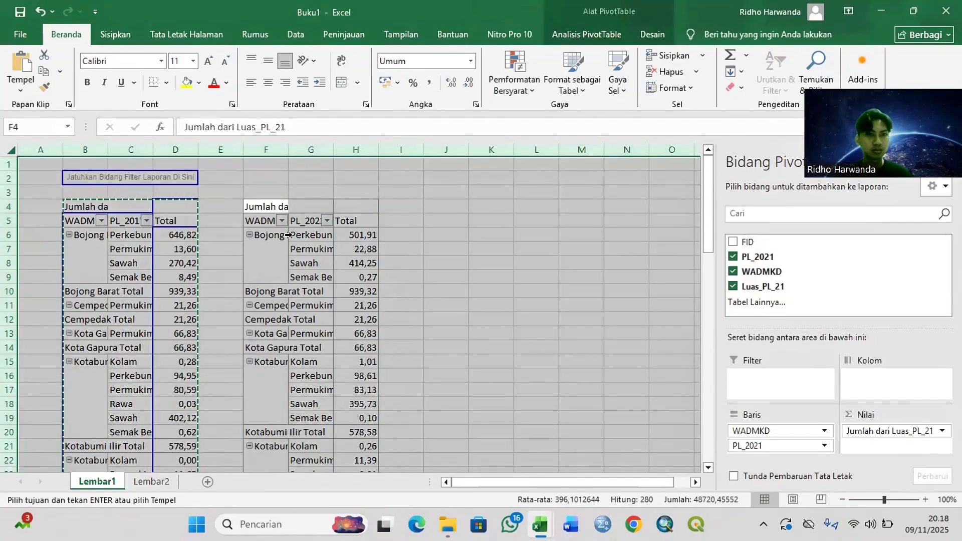
pyautogui.click(321, 265)
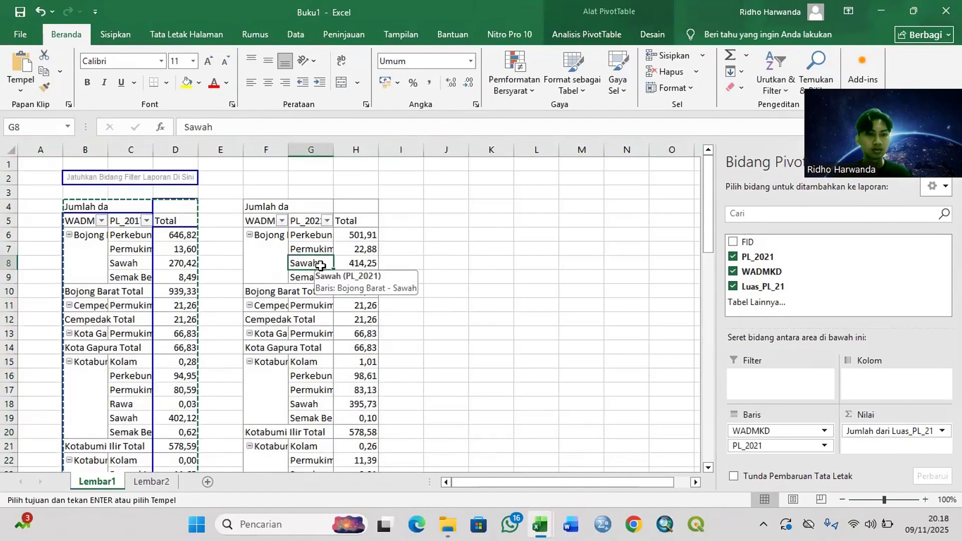
pyautogui.click(398, 220)
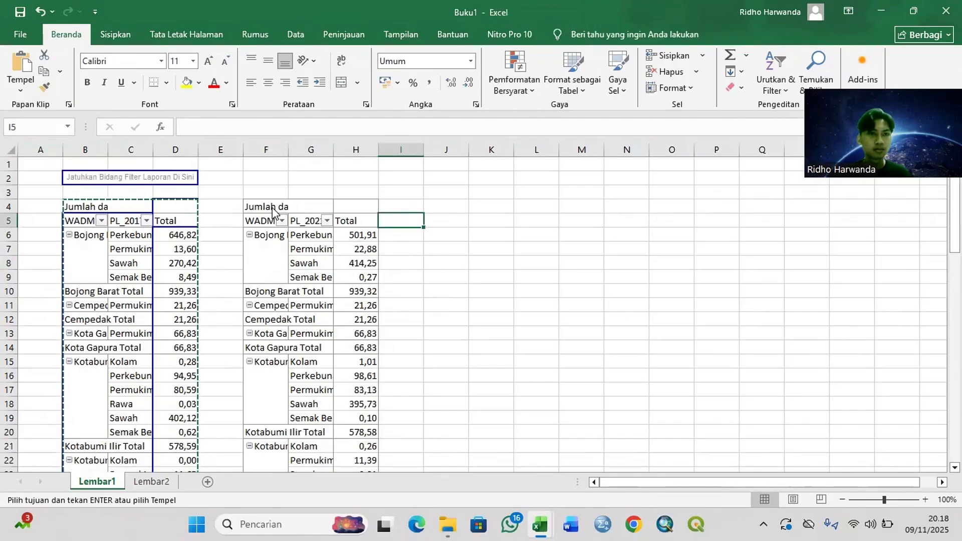
pyautogui.click(273, 208)
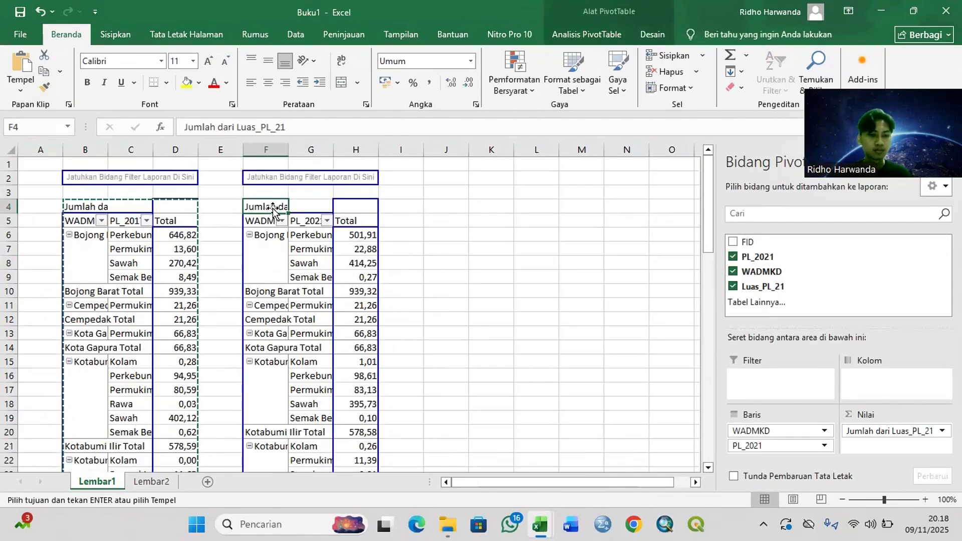
pyautogui.click(273, 207)
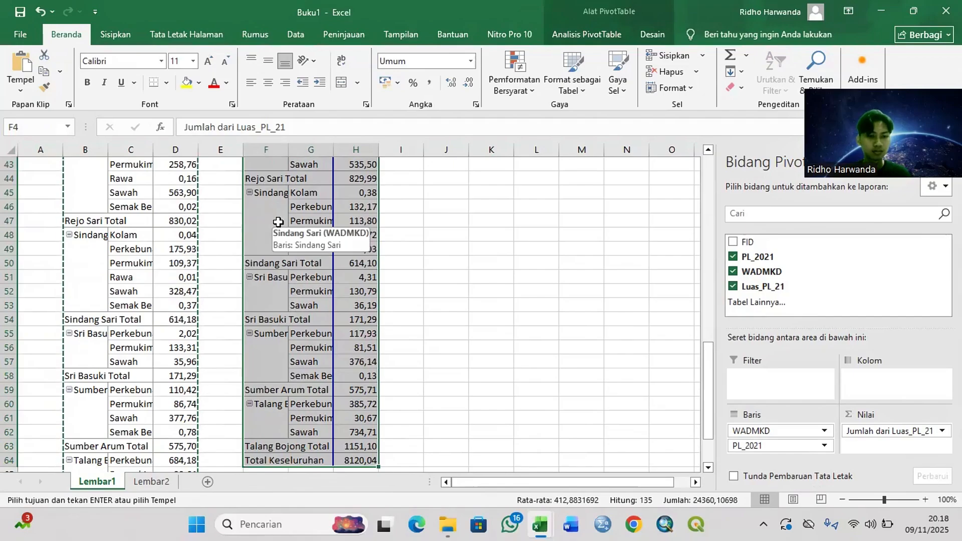
pyautogui.hotkey('ctrl', 'c')
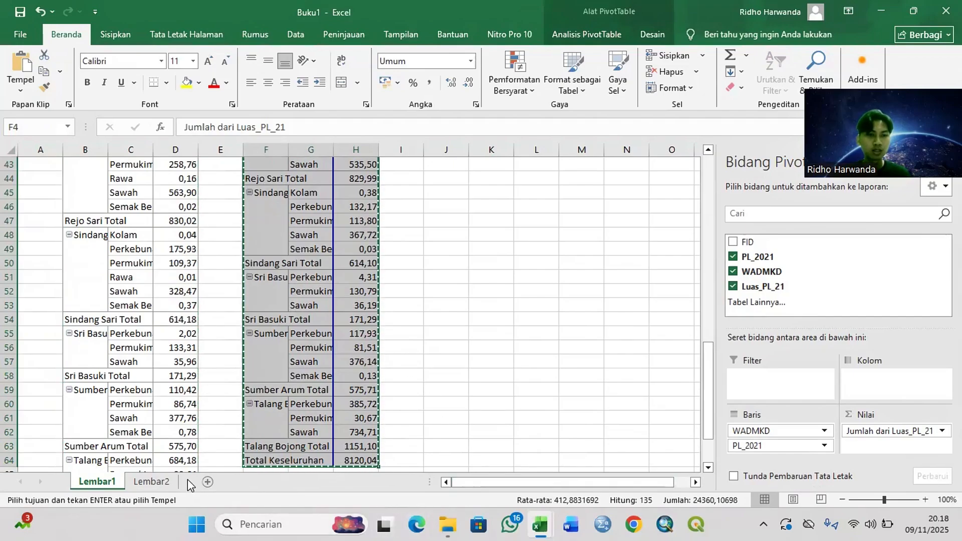
pyautogui.click(150, 482)
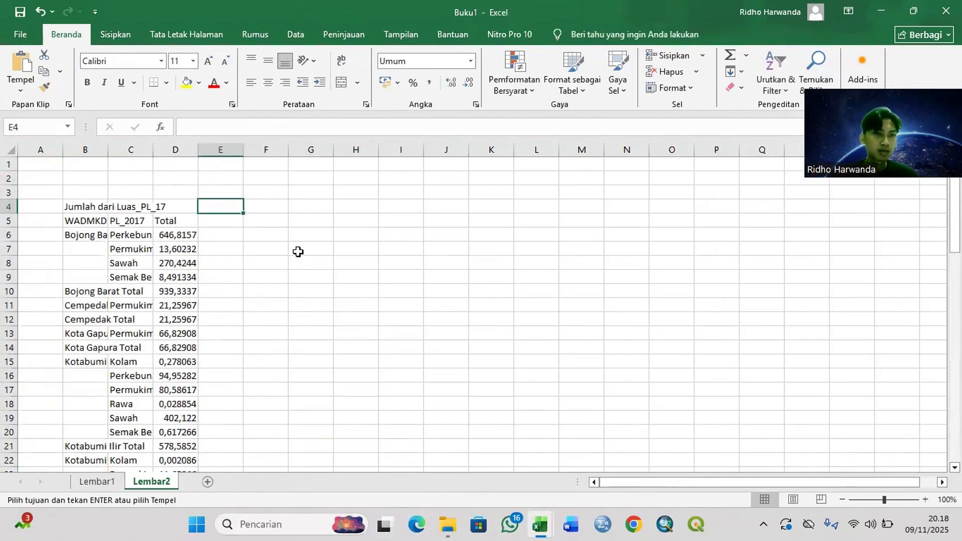
pyautogui.click(272, 207)
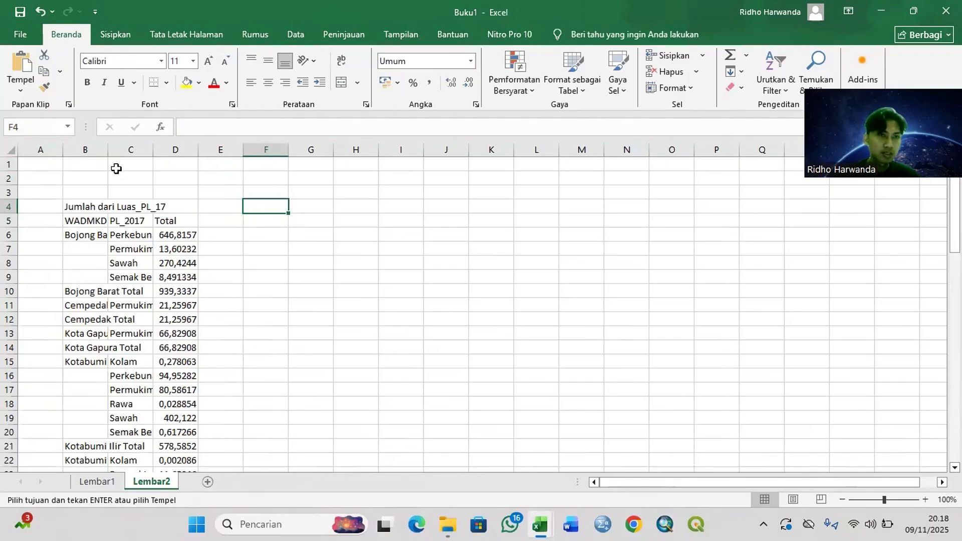
pyautogui.click(20, 86)
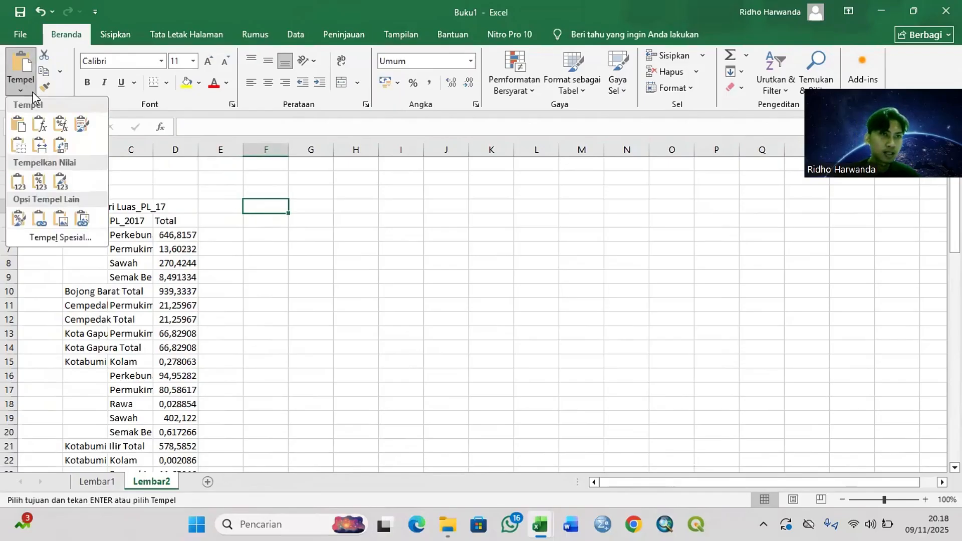
pyautogui.click(20, 179)
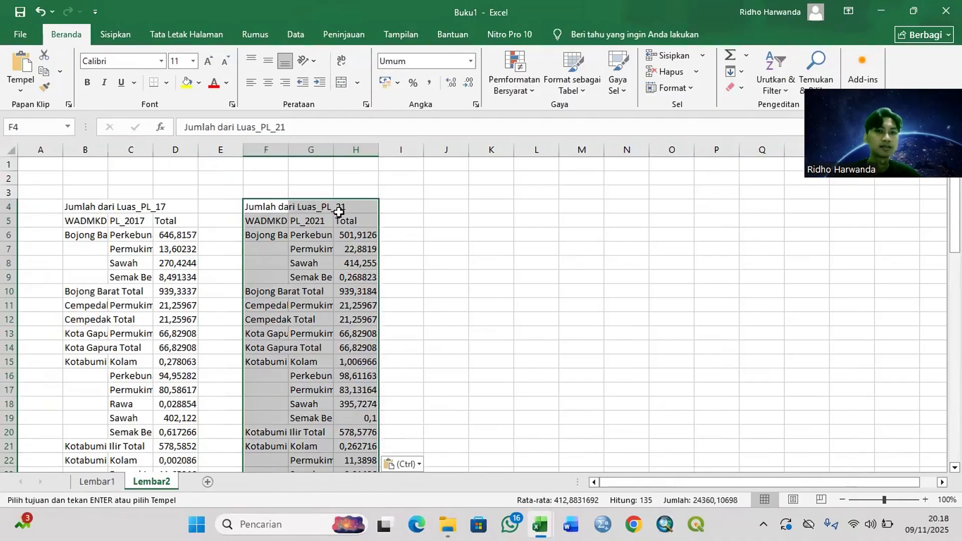
# Step: Widen columns F and G of the pasted 2021 table to fit the kelurahan and land use names
pyautogui.click(281, 209)
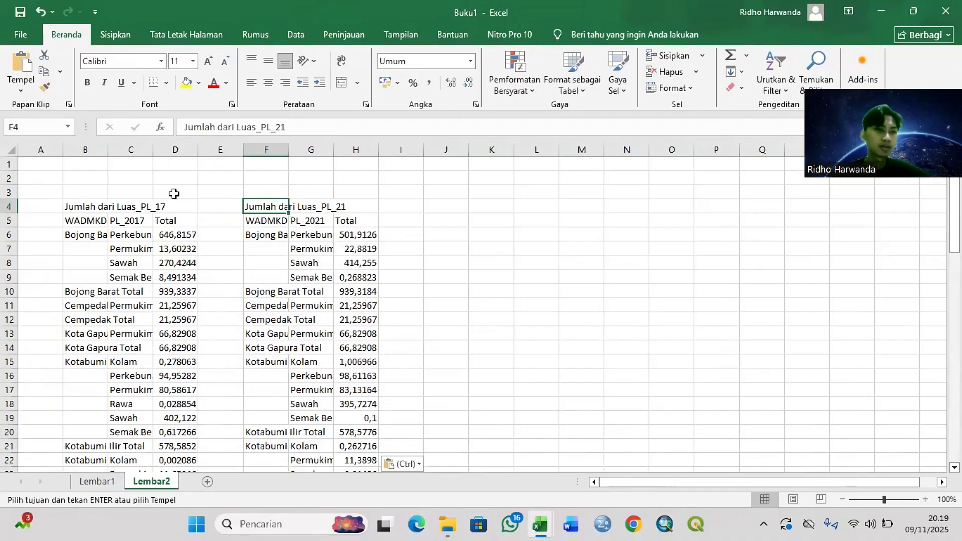
pyautogui.moveTo(289, 152); pyautogui.dragTo(408, 152)
pyautogui.click(381, 152)
pyautogui.scroll(-9, 429, 185)
pyautogui.scroll(2, 361, 168)
pyautogui.click(295, 148)
pyautogui.moveTo(339, 151); pyautogui.dragTo(351, 152)
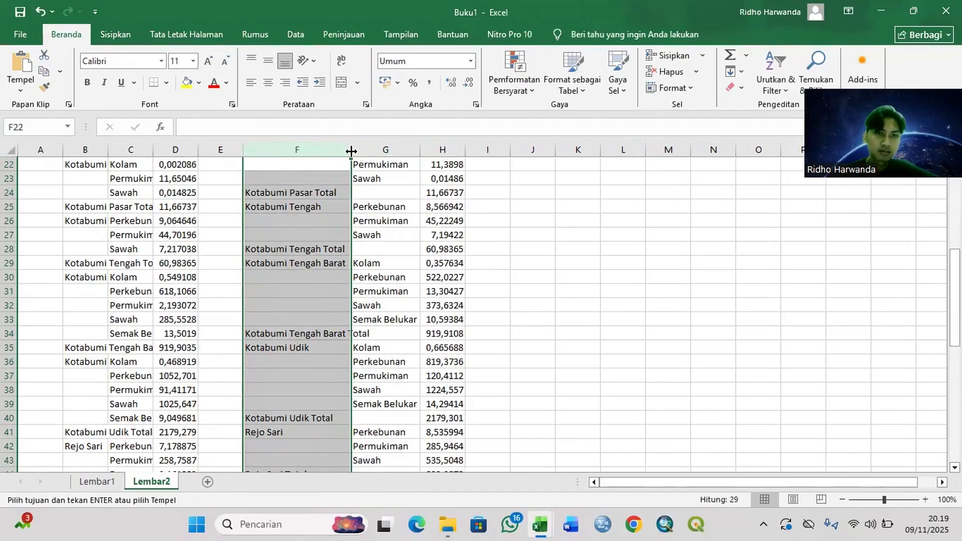
# Step: Widen columns B, C and D of the 2017 table to fit their contents
pyautogui.click(103, 148)
pyautogui.moveTo(109, 151); pyautogui.dragTo(250, 154)
pyautogui.click(203, 151)
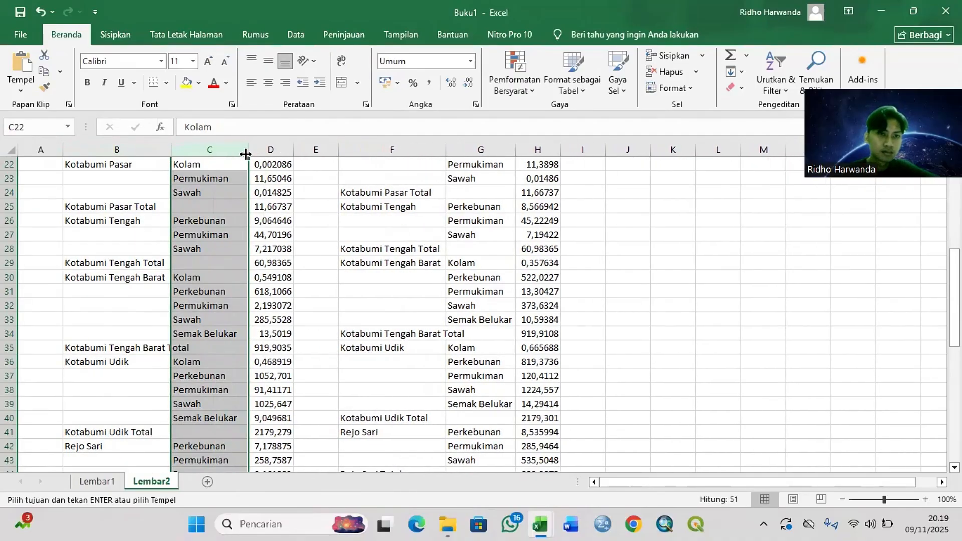
pyautogui.click(274, 150)
pyautogui.doubleClick(294, 150)
pyautogui.scroll(7, 281, 181)
pyautogui.click(280, 150)
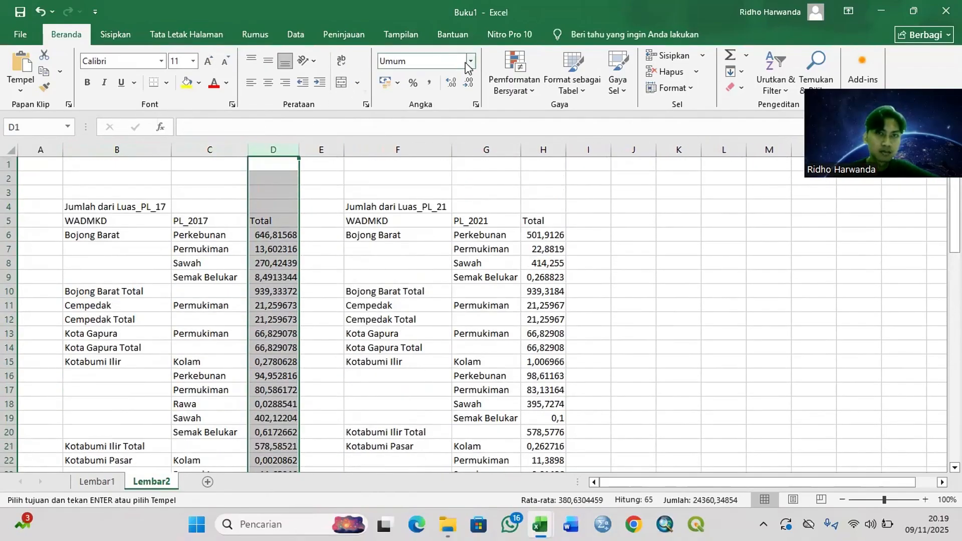
# Step: Merge and centre the 2017 heading across B4:D4 and the 2021 heading across F4:H4
pyautogui.moveTo(136, 206); pyautogui.dragTo(268, 208)
pyautogui.click(341, 82)
pyautogui.moveTo(350, 207); pyautogui.dragTo(546, 207)
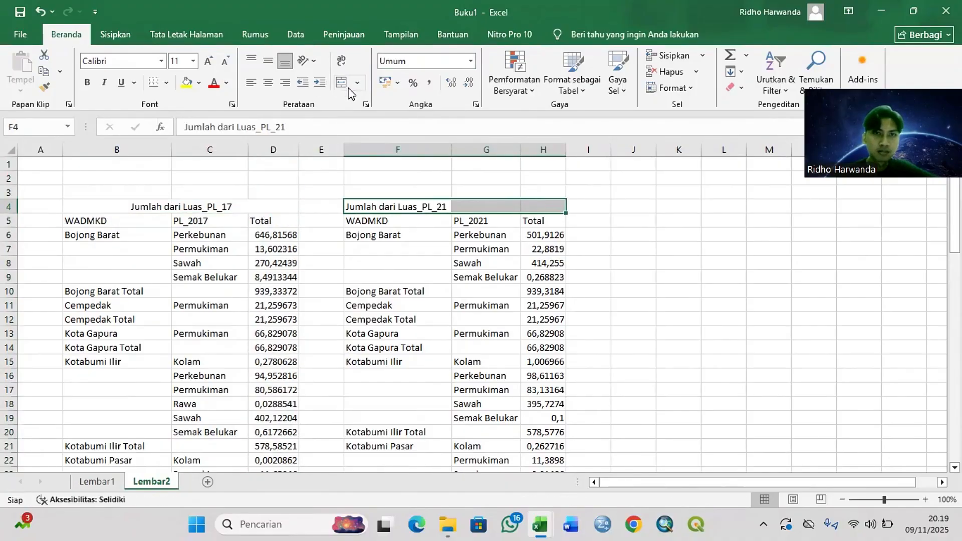
pyautogui.click(341, 83)
# Step: Merge and centre B3:H3 and enter the title "Perubahan Lahan Kecamatan Kotabumi dalam satuan Hektar (Ha)"
pyautogui.moveTo(116, 192); pyautogui.dragTo(551, 192)
pyautogui.click(341, 82)
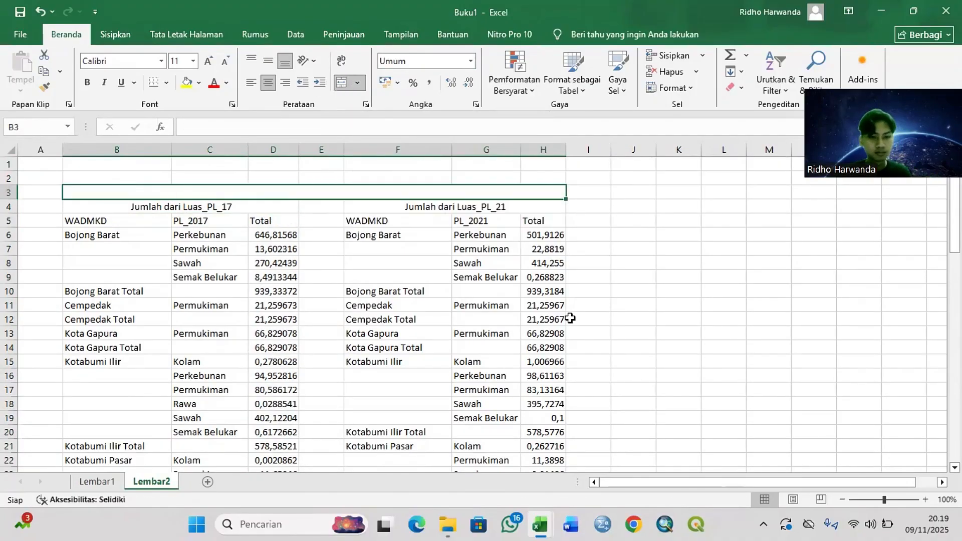
pyautogui.write('Perubahan Lahan Kecamatan Kotabumi dalam satuan Hektar')
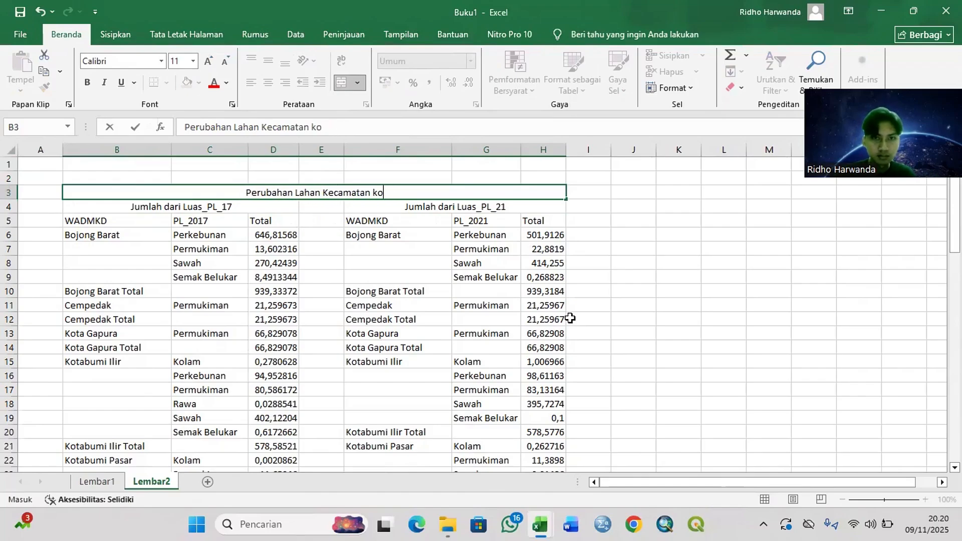
pyautogui.write(' (Ha')
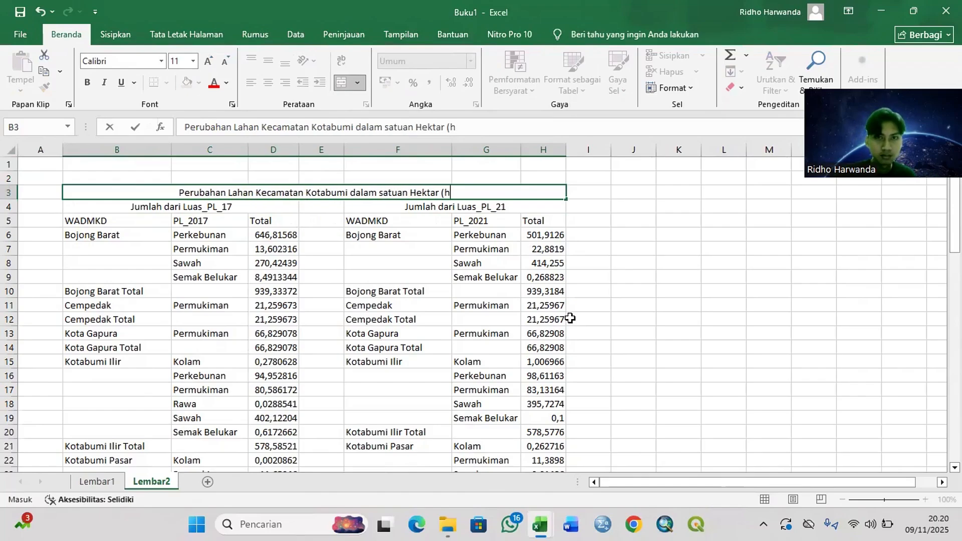
pyautogui.write(')')
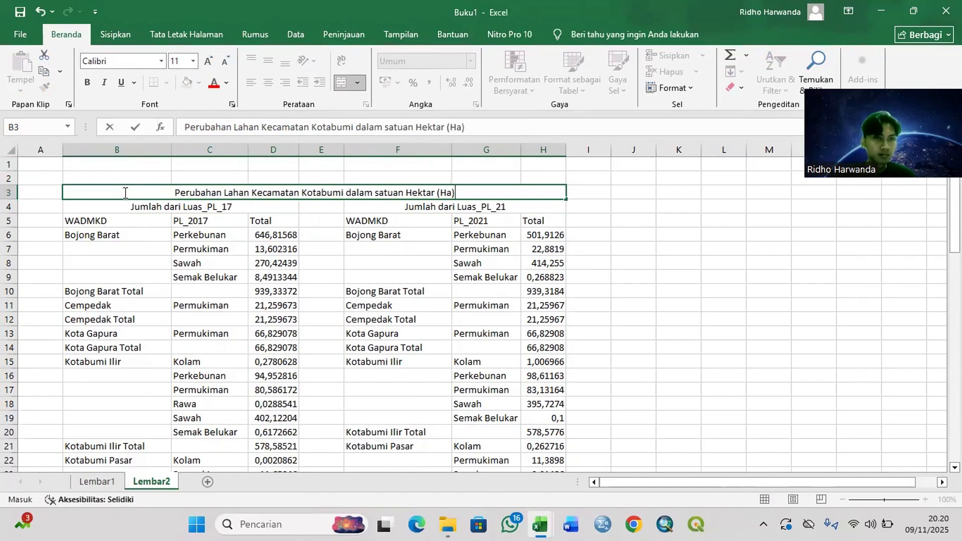
# Step: Fill the heading range B3:H5 with yellow and apply all borders to it
pyautogui.moveTo(125, 192); pyautogui.dragTo(543, 221)
pyautogui.click(187, 82)
pyautogui.click(166, 83)
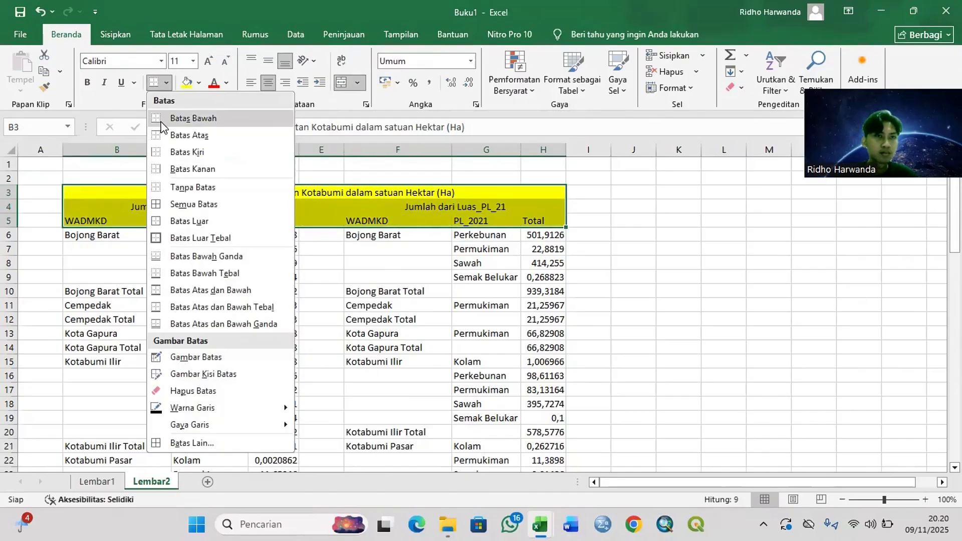
pyautogui.click(161, 119)
# Step: Remove all borders from the gap cells E4:E5 between the two table headings
pyautogui.moveTo(321, 207); pyautogui.dragTo(321, 221)
pyautogui.click(166, 82)
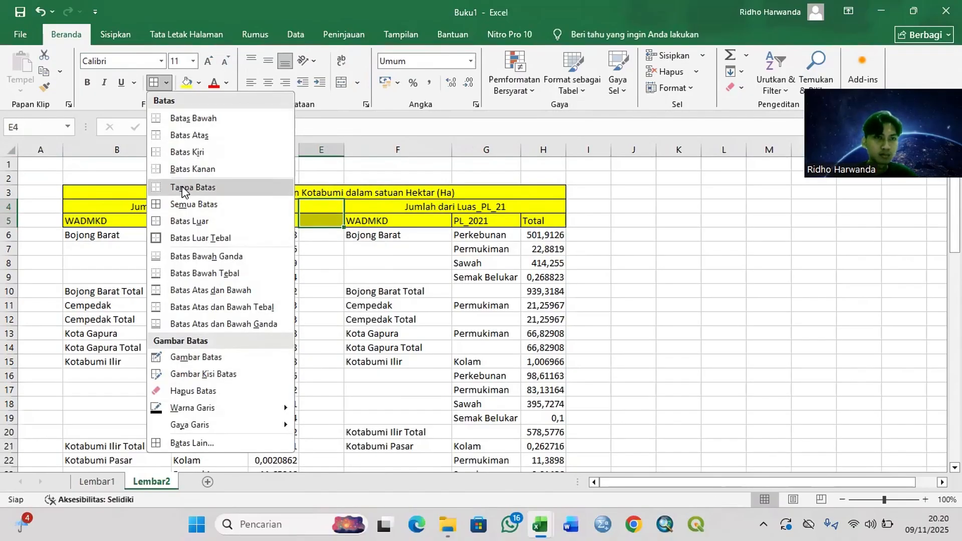
pyautogui.click(185, 190)
pyautogui.click(617, 223)
# Step: Reapply all borders to the 2017 and 2021 heading cells in rows 4 and 5 that adjoin column E
pyautogui.click(260, 208)
pyautogui.click(166, 83)
pyautogui.click(188, 206)
pyautogui.click(255, 221)
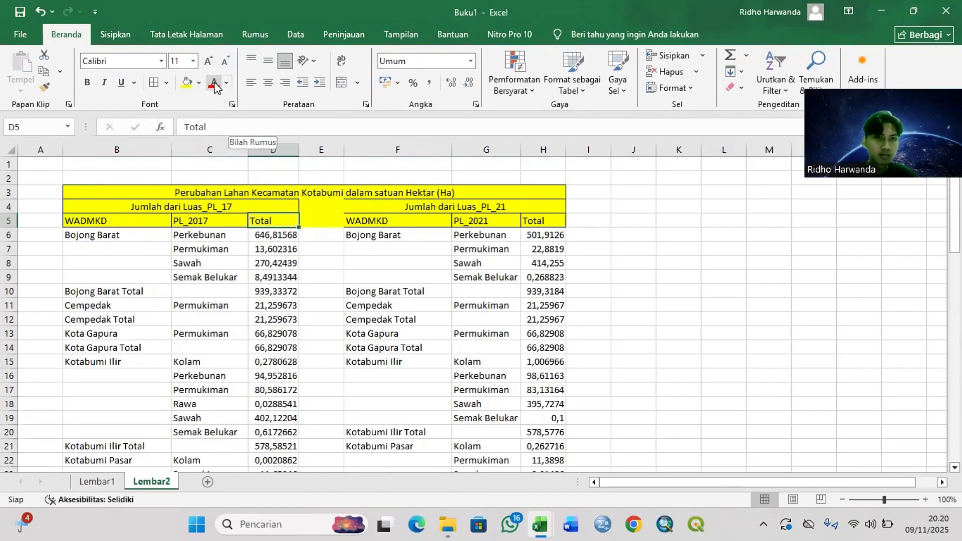
pyautogui.click(381, 220)
pyautogui.click(396, 206)
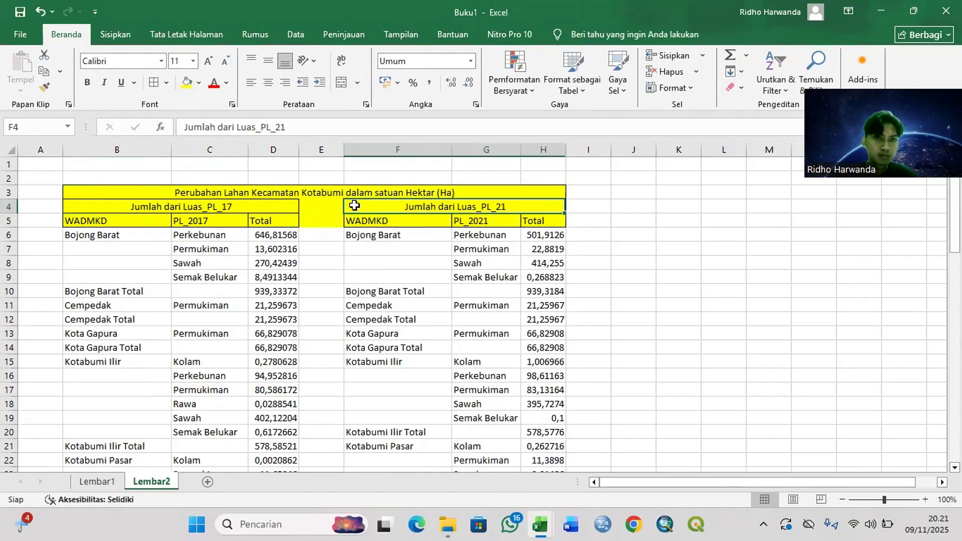
# Step: Remove the yellow fill from the gap cells E4 and E5
pyautogui.click(243, 193)
pyautogui.click(324, 220)
pyautogui.click(199, 82)
pyautogui.click(215, 293)
pyautogui.click(324, 208)
pyautogui.click(186, 83)
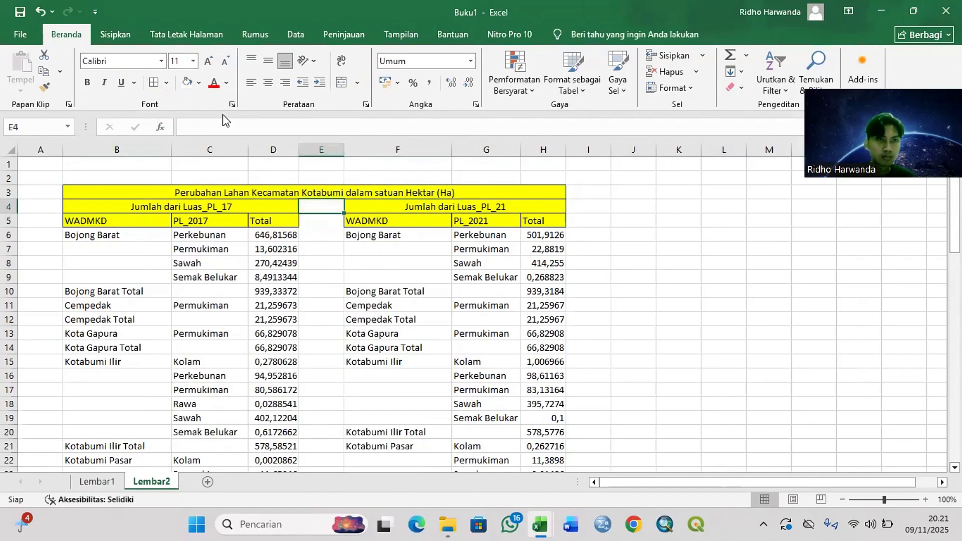
# Step: Apply all borders to the data rows of both tables, B6:D70 for 2017 and F6:H64 for 2021
pyautogui.moveTo(96, 234); pyautogui.dragTo(271, 449)
pyautogui.click(156, 83)
pyautogui.scroll(17, 313, 342)
pyautogui.moveTo(391, 234); pyautogui.dragTo(543, 376)
pyautogui.click(153, 83)
pyautogui.scroll(16, 321, 300)
pyautogui.click(321, 222)
# Step: Format the Total columns D and H with the Angka (Number) format
pyautogui.click(273, 149)
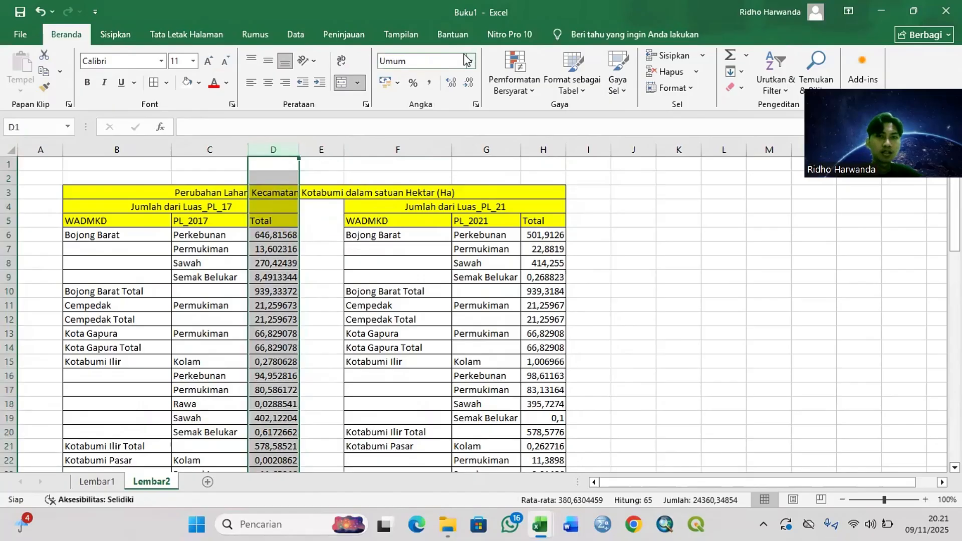
pyautogui.hotkey('ctrl', 'shift', '1')
pyautogui.click(543, 149)
pyautogui.hotkey('ctrl', 'shift', '1')
# Step: Review the formatted 2017 and 2021 tables and compare their subtotals and Total Keseluruhan rows
pyautogui.scroll(-3, 440, 255)
pyautogui.scroll(-15, 440, 254)
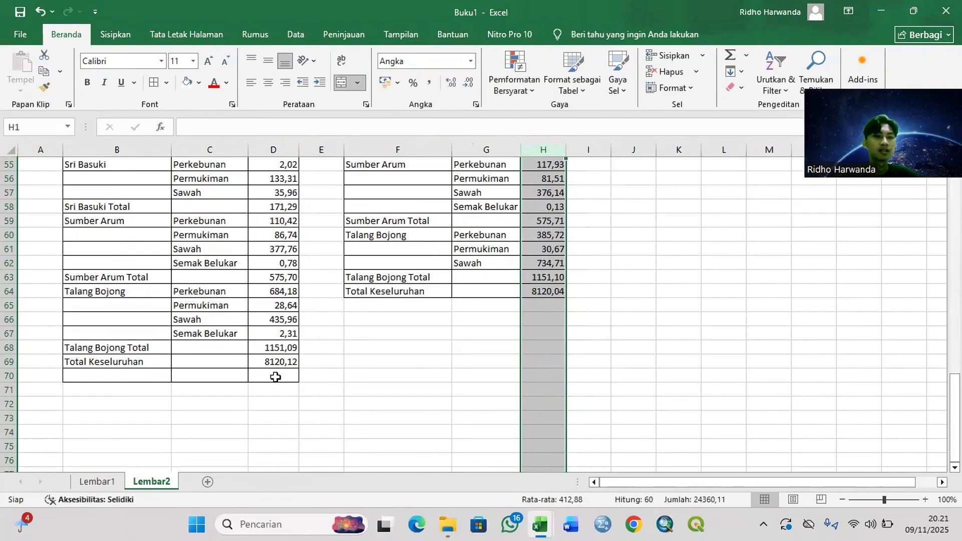
pyautogui.click(276, 377)
pyautogui.click(382, 360)
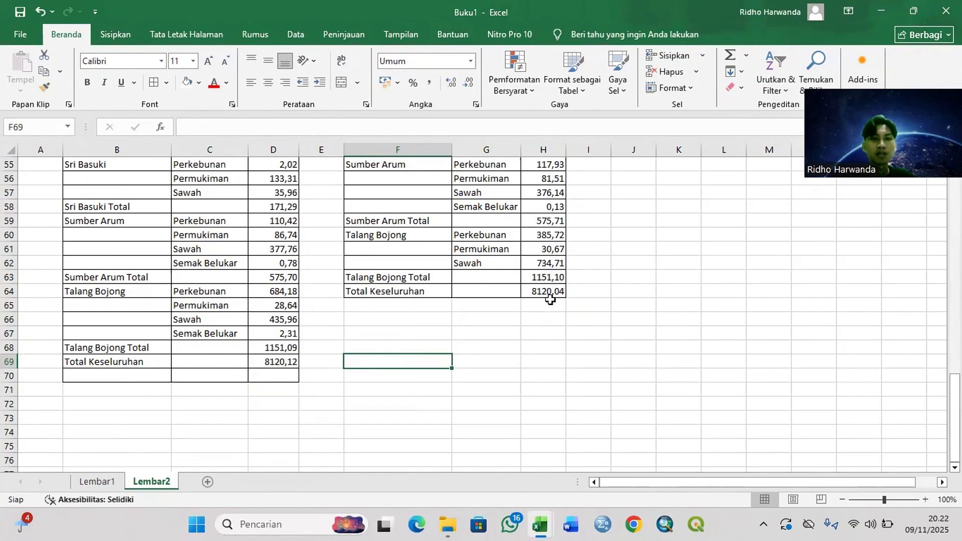
pyautogui.scroll(7, 441, 316)
pyautogui.scroll(11, 442, 317)
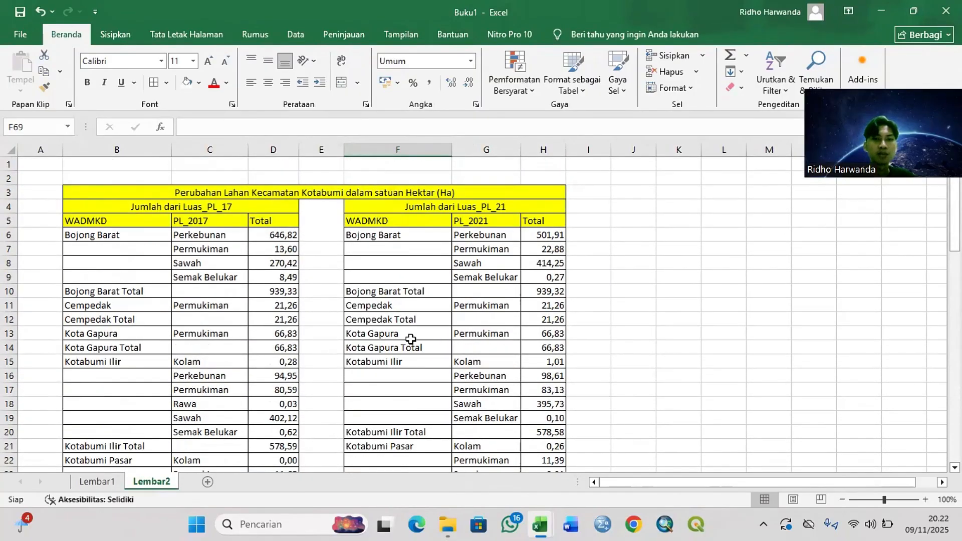
pyautogui.scroll(-8, 329, 308)
pyautogui.scroll(-20, 325, 311)
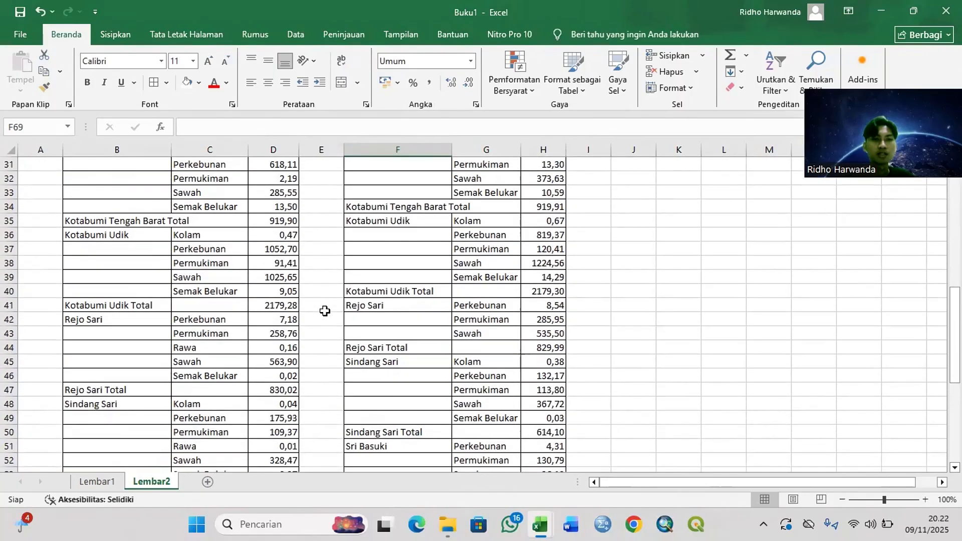
pyautogui.scroll(7, 319, 314)
pyautogui.scroll(20, 325, 316)
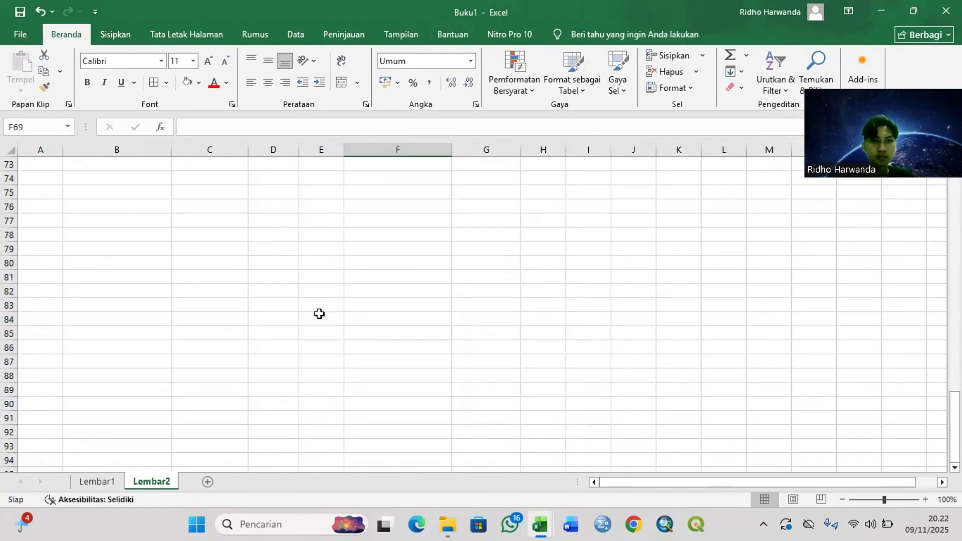
pyautogui.scroll(7, 327, 317)
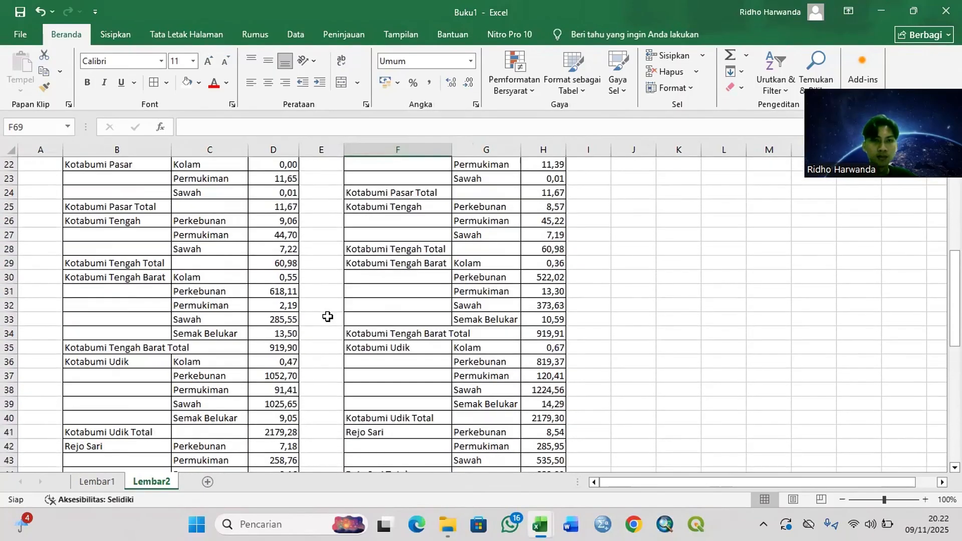